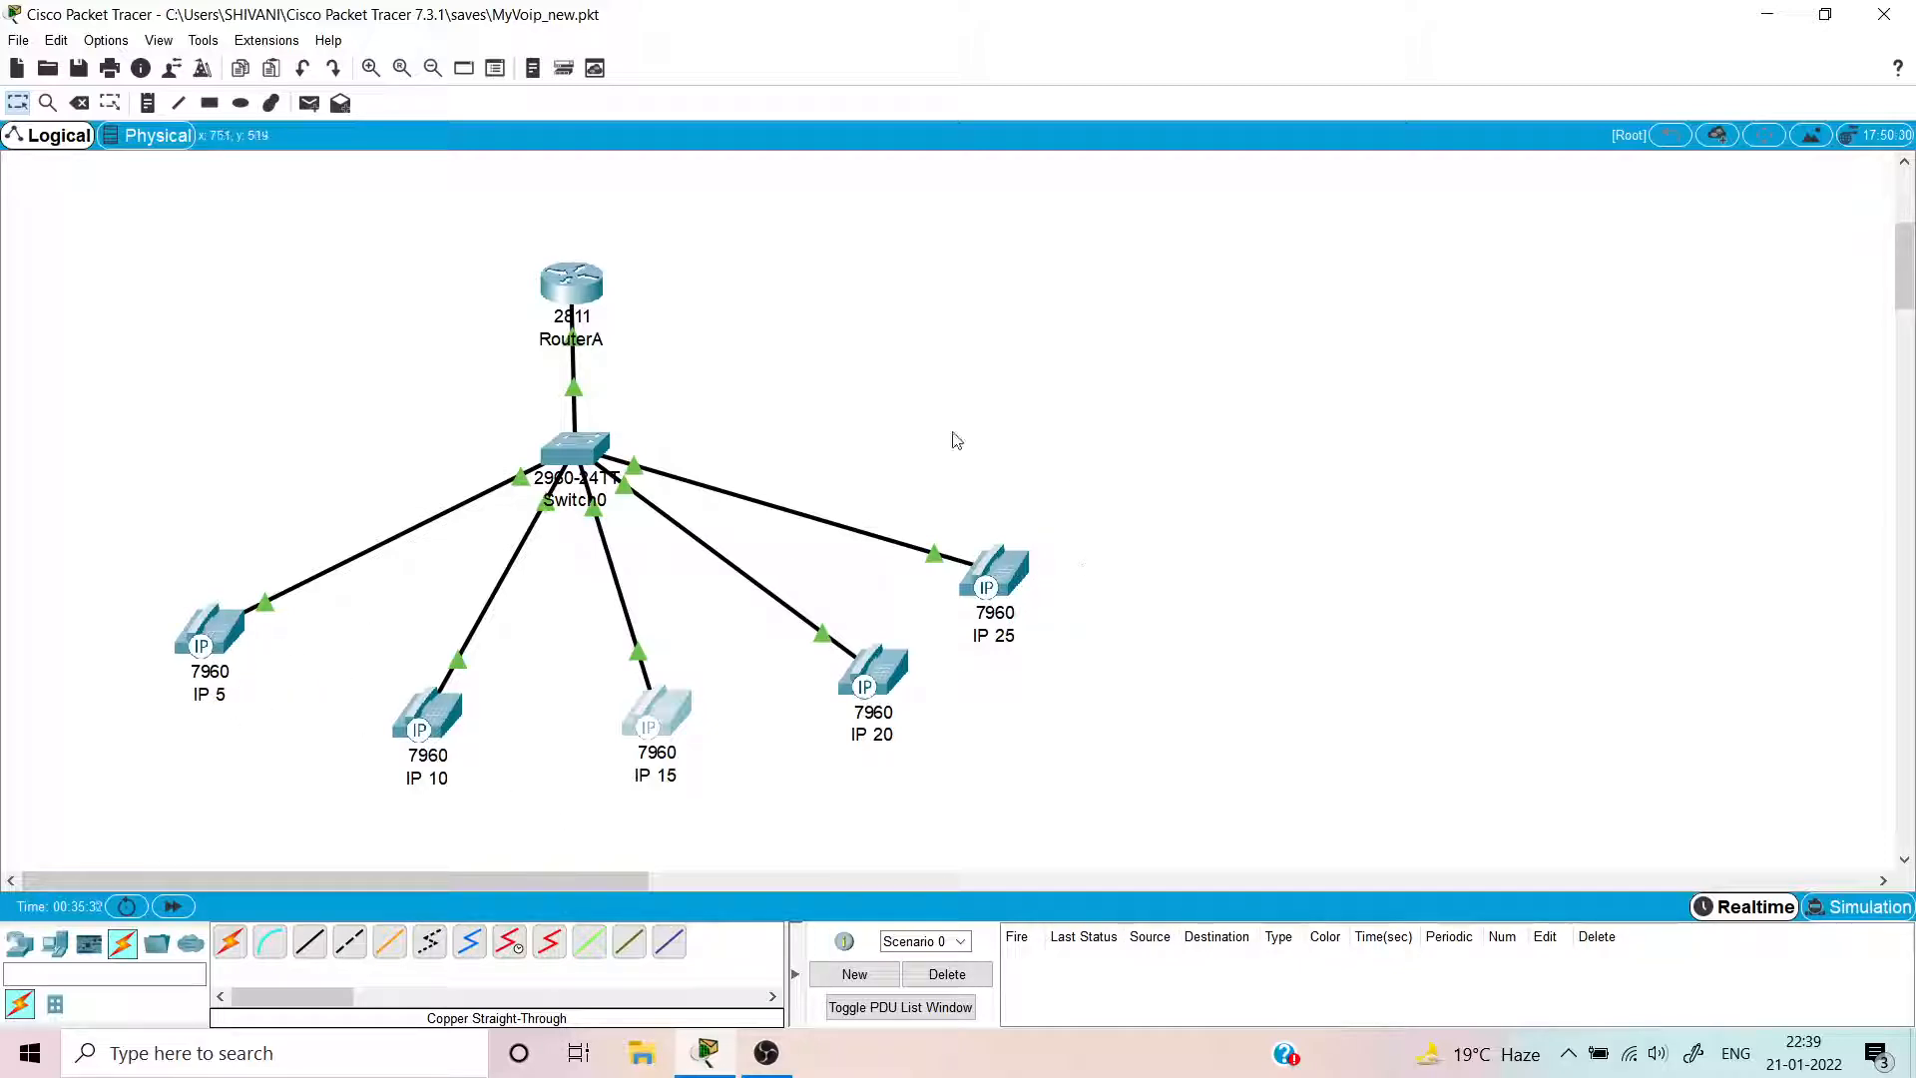
- Create a new blank network without saving the changes to the open MyVoip_new.pkt network
click(18, 42)
click(45, 62)
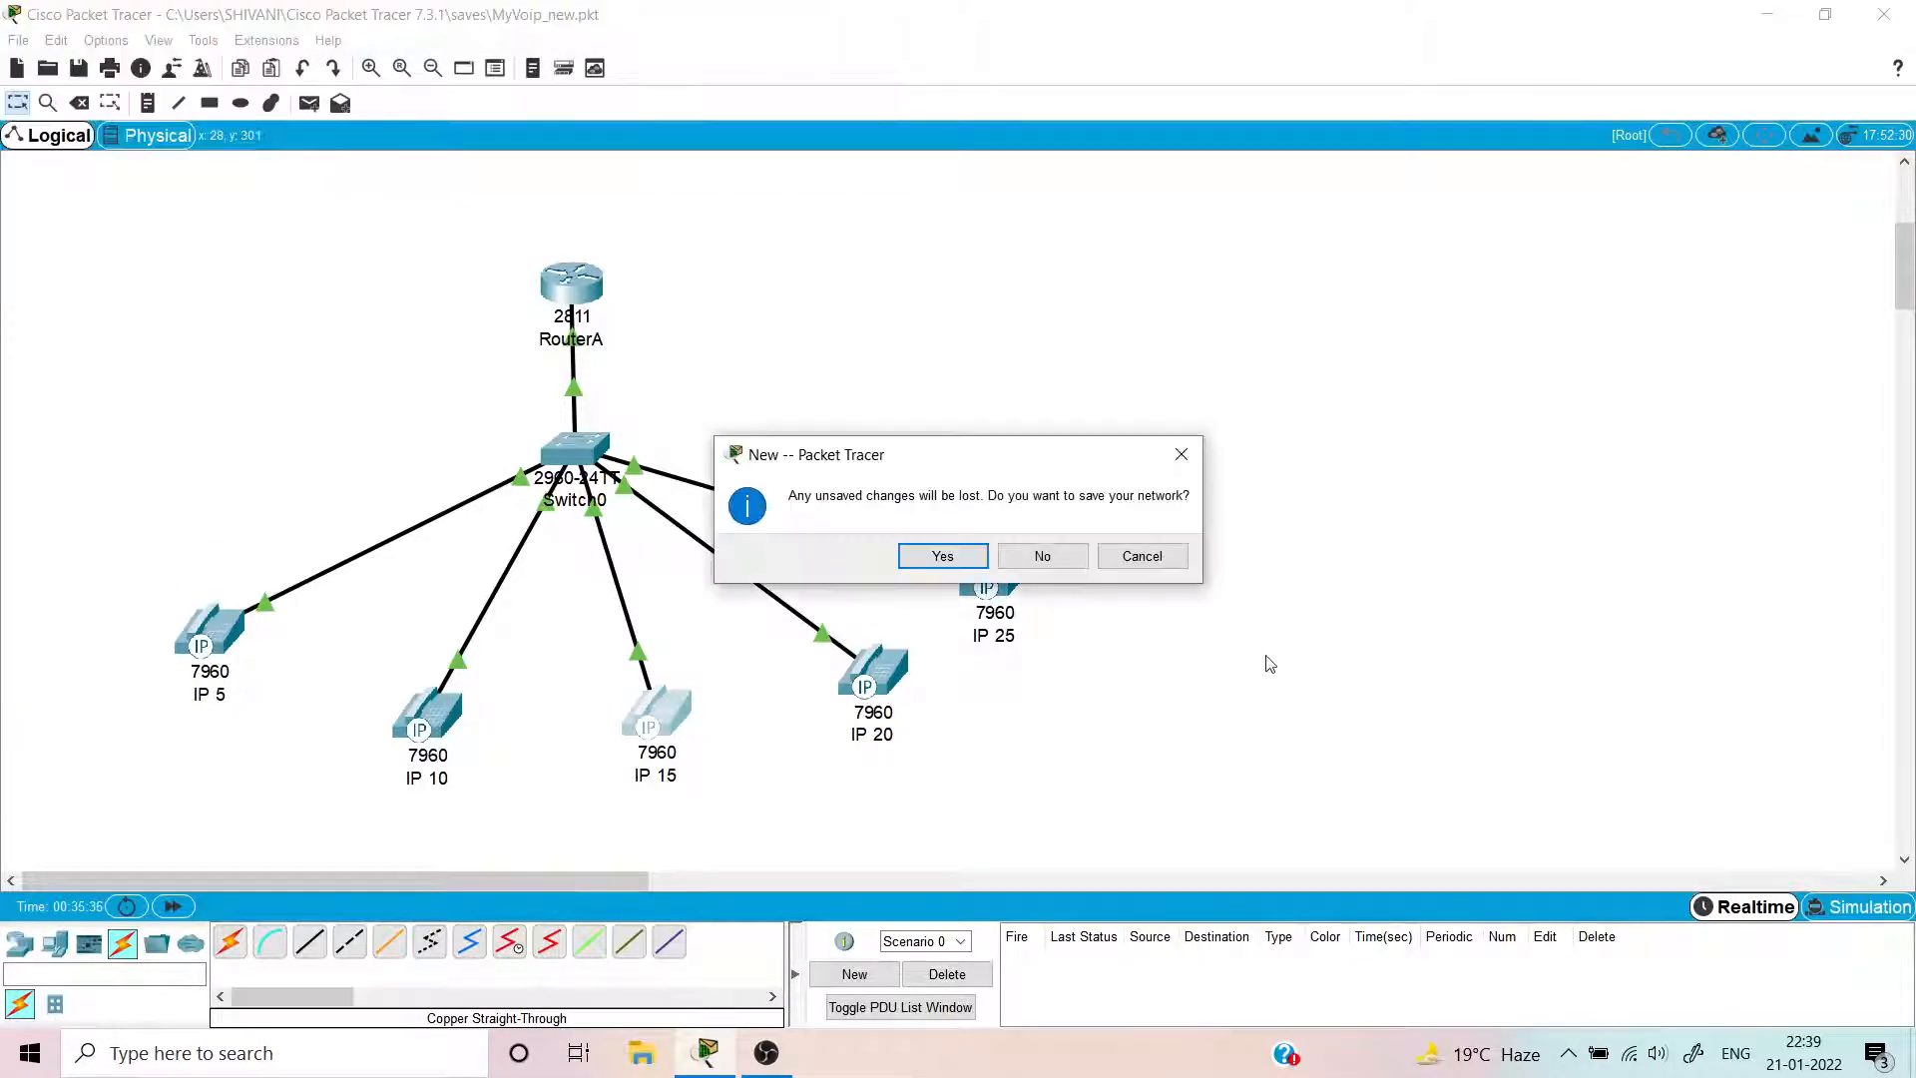
click(1042, 556)
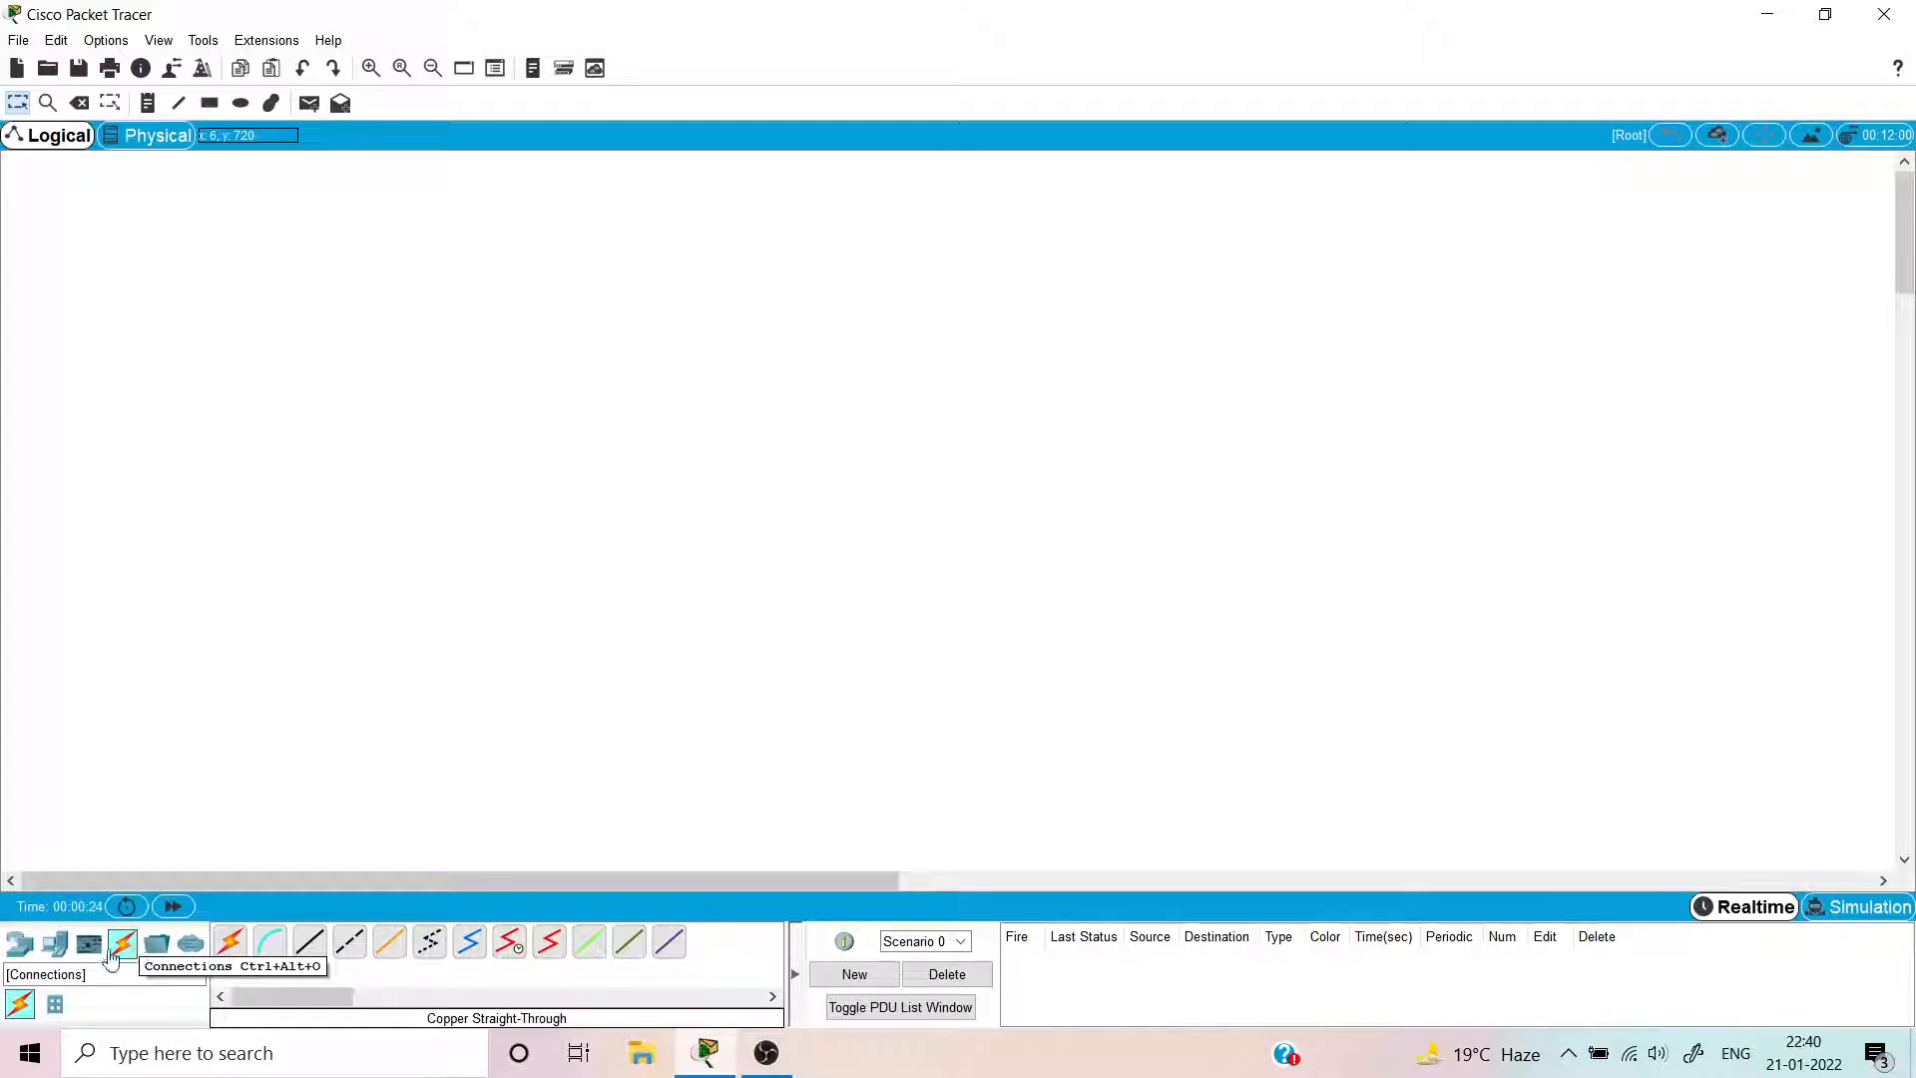
- Place five 7960 IP phones side by side across the lower part of the workspace
click(55, 944)
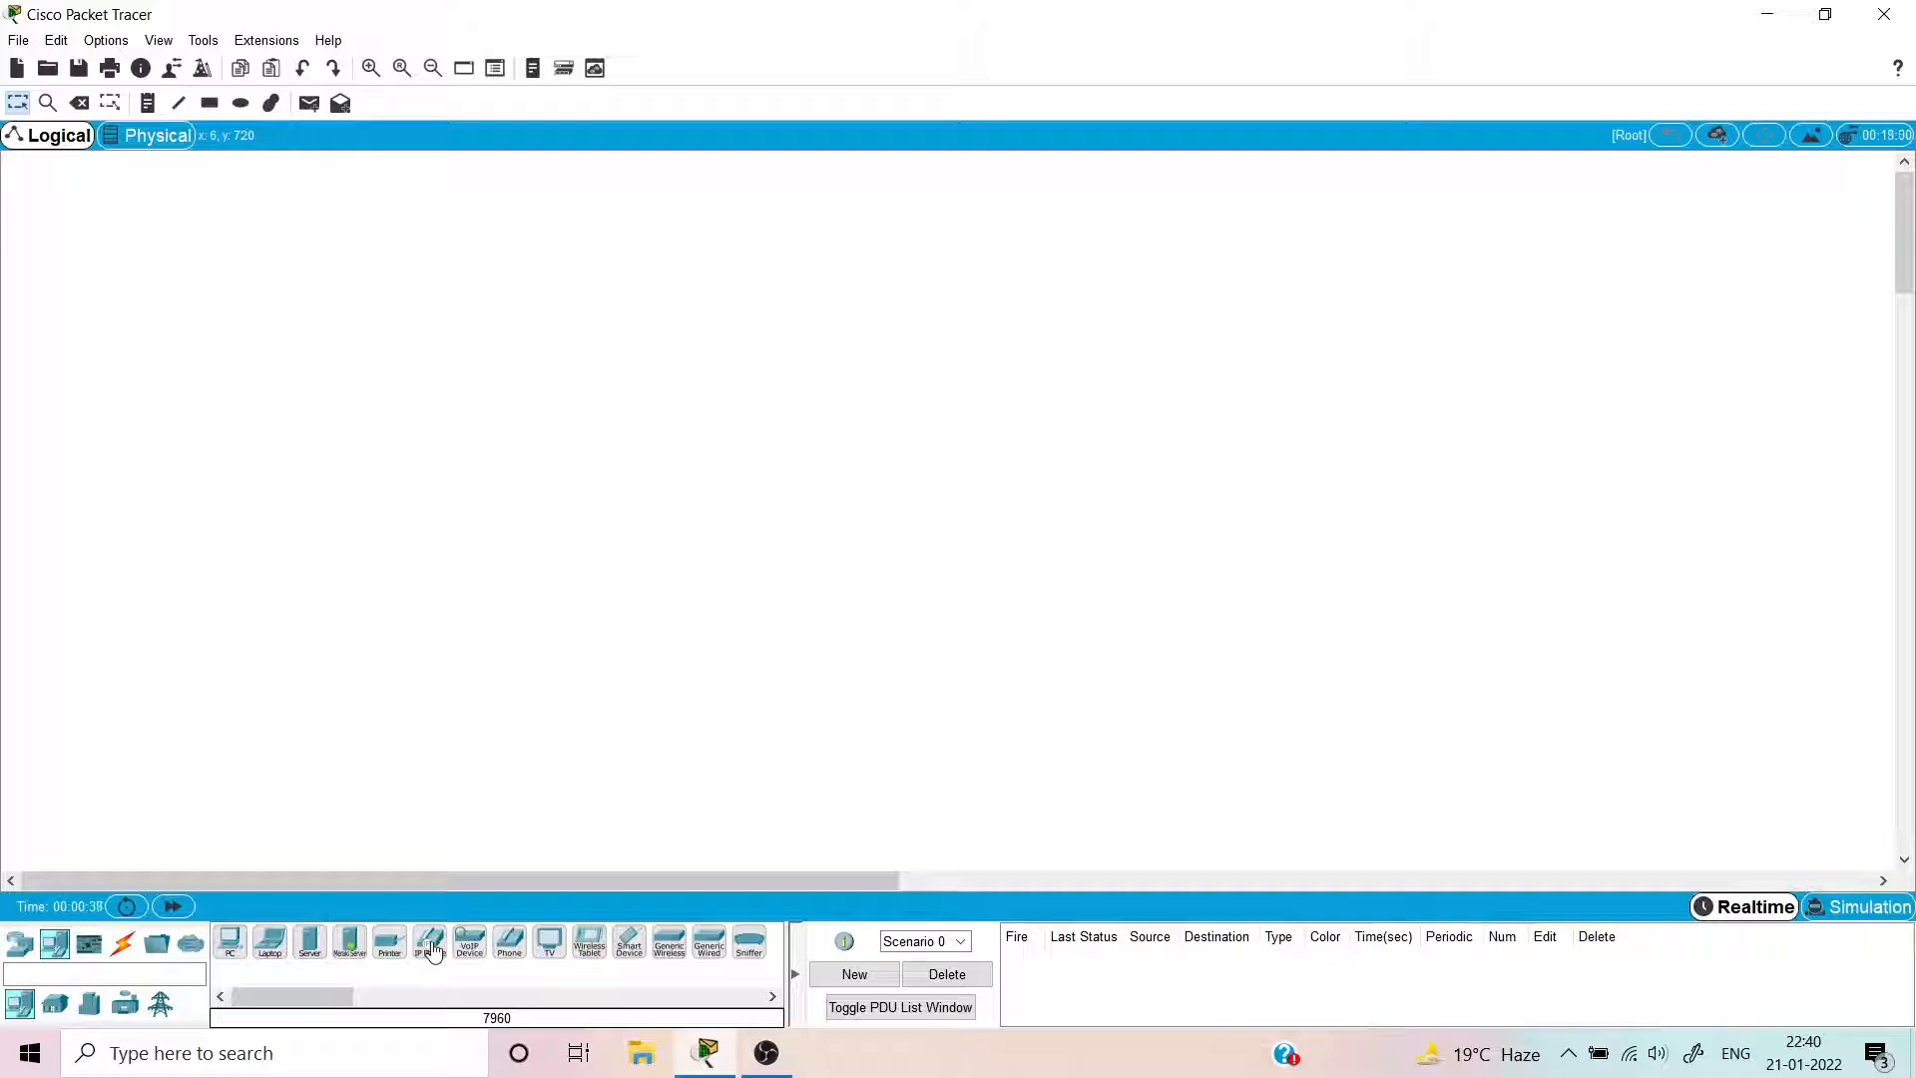
drag(430, 946, 291, 682)
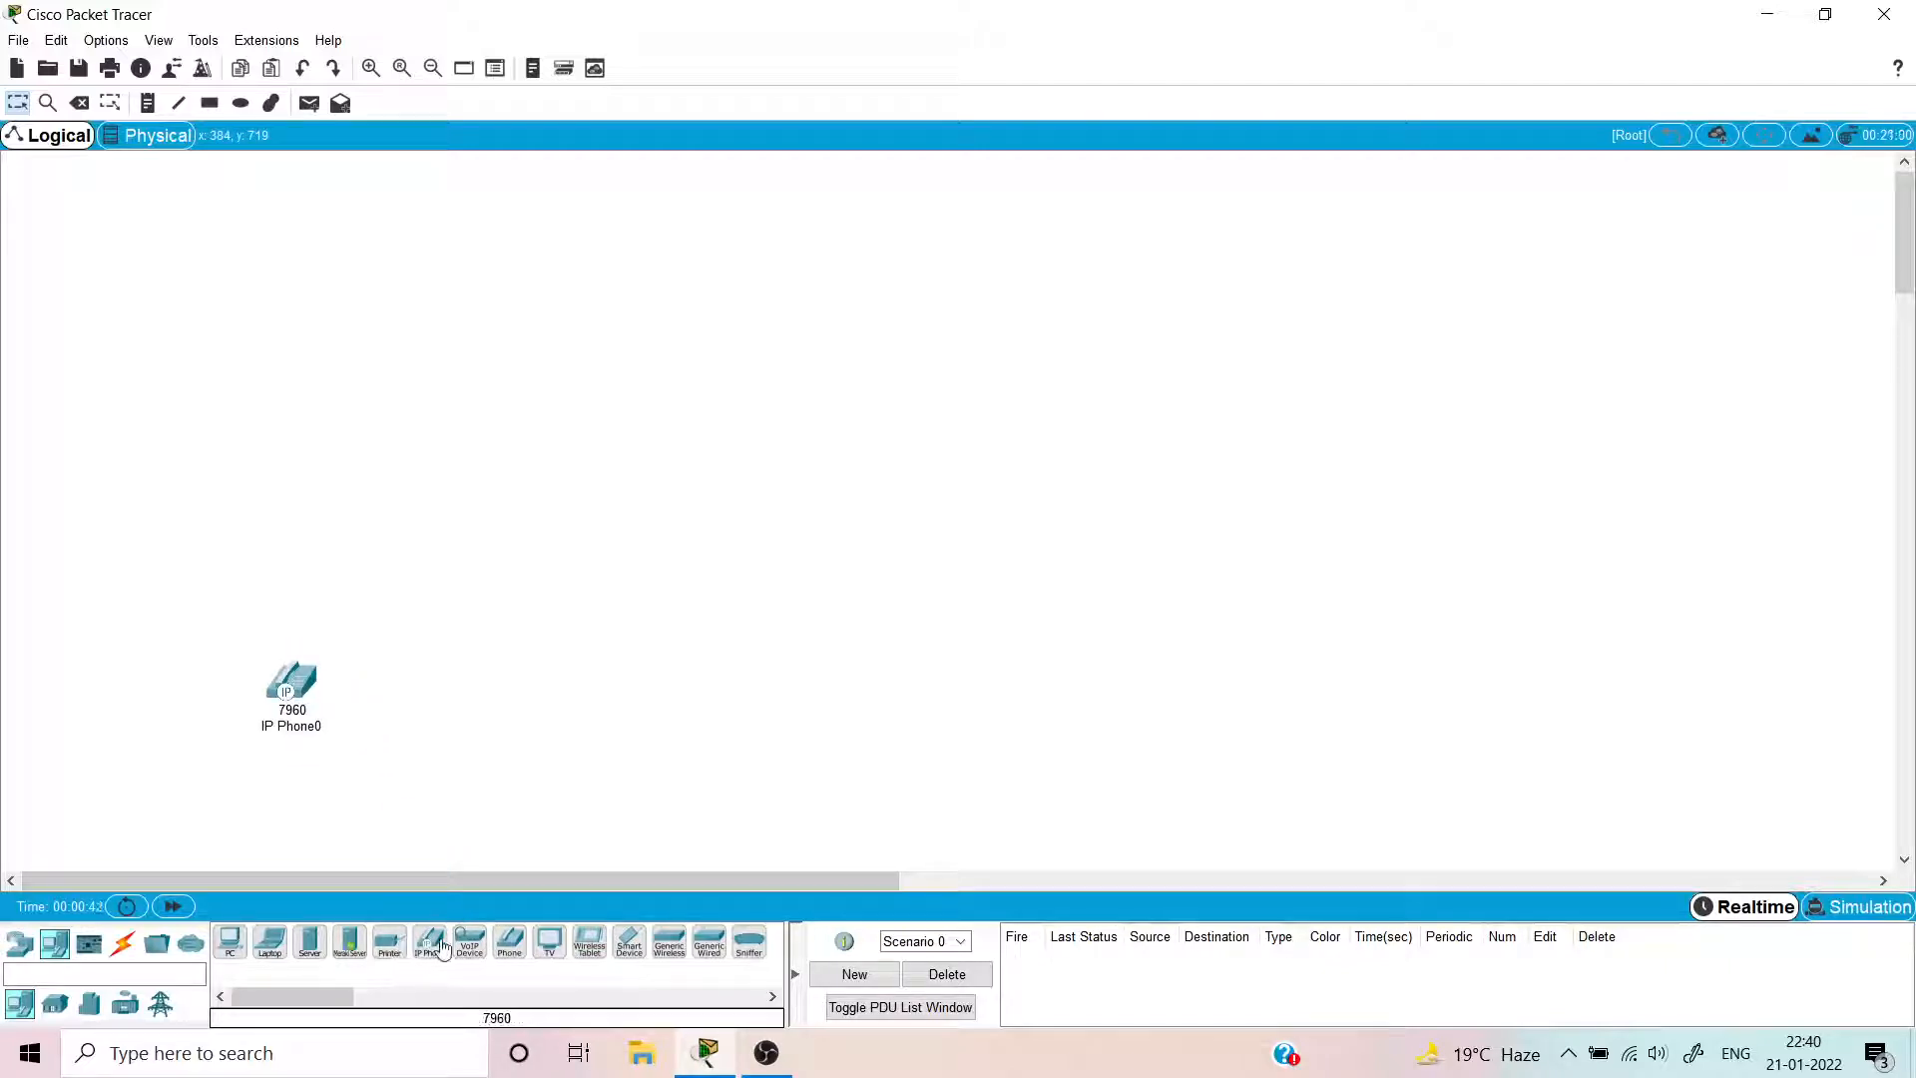
drag(442, 948, 445, 712)
drag(427, 950, 637, 714)
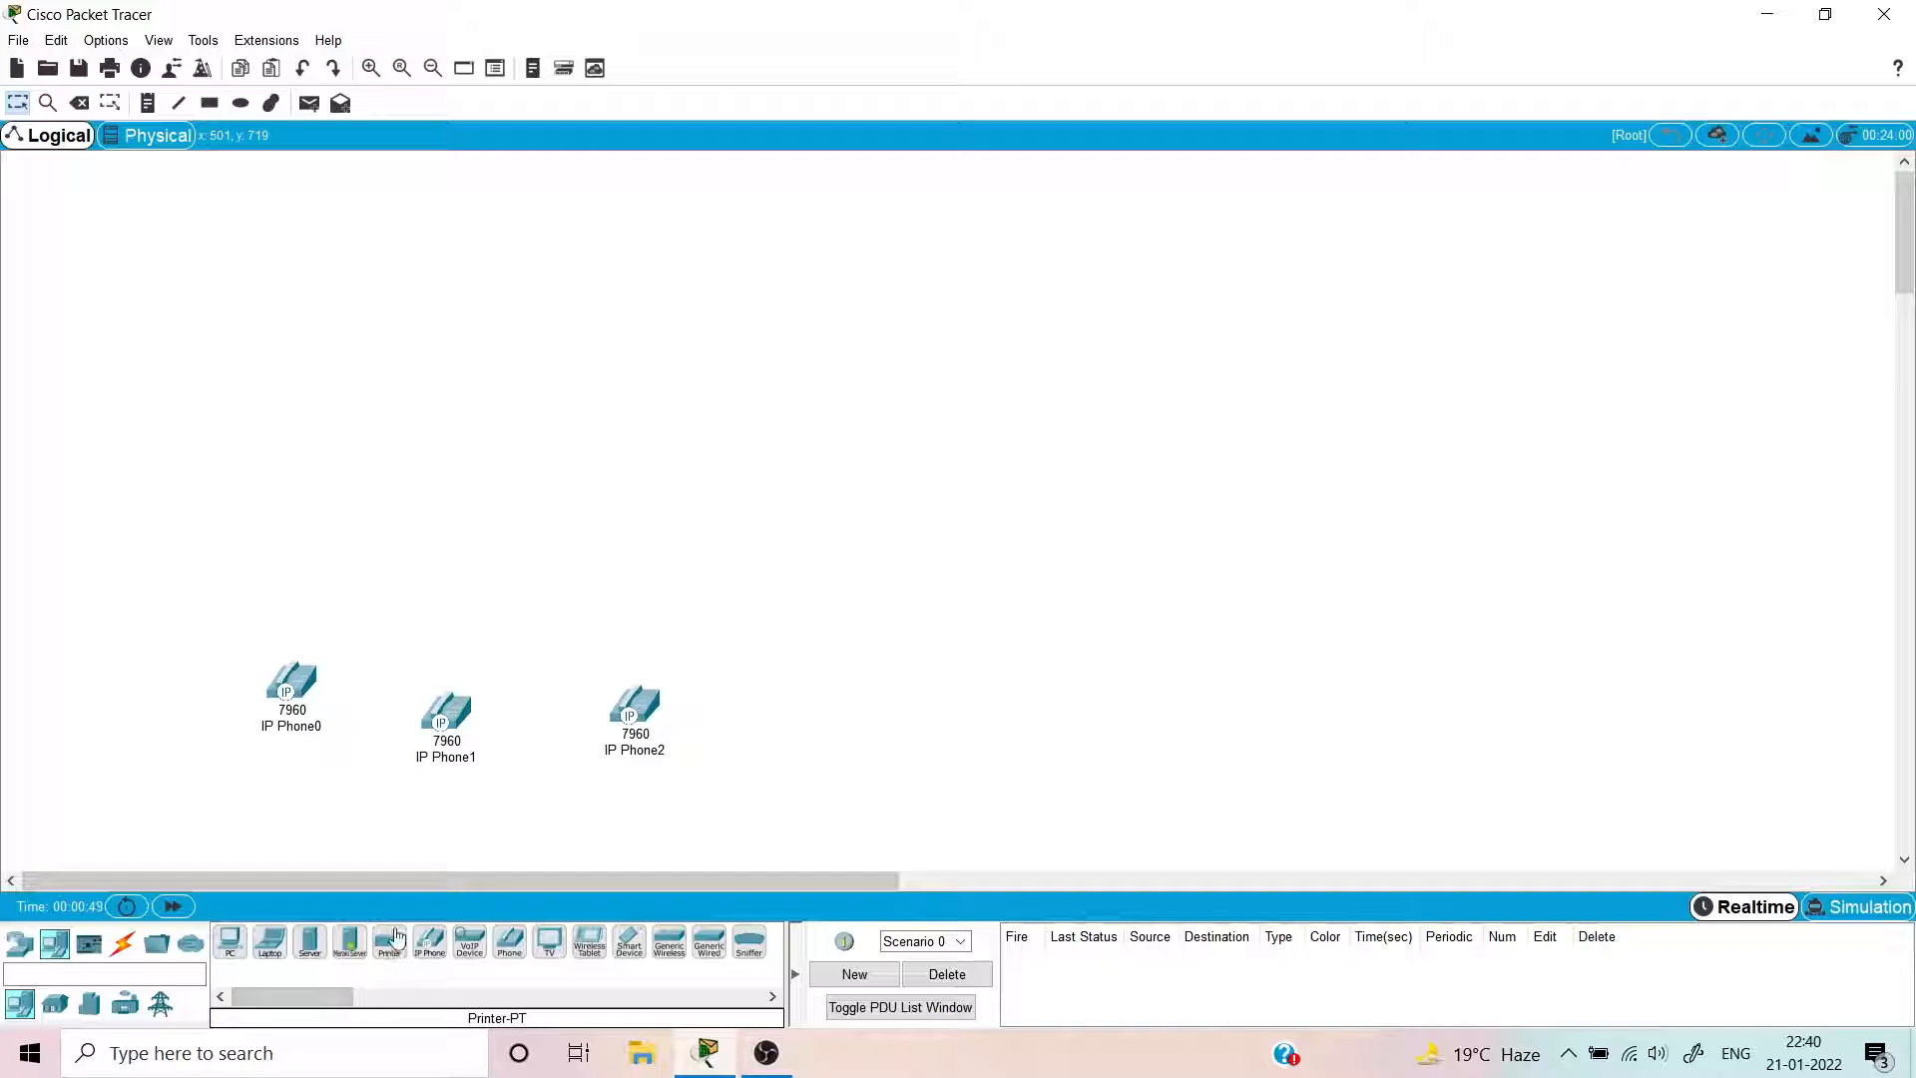
drag(430, 944, 795, 717)
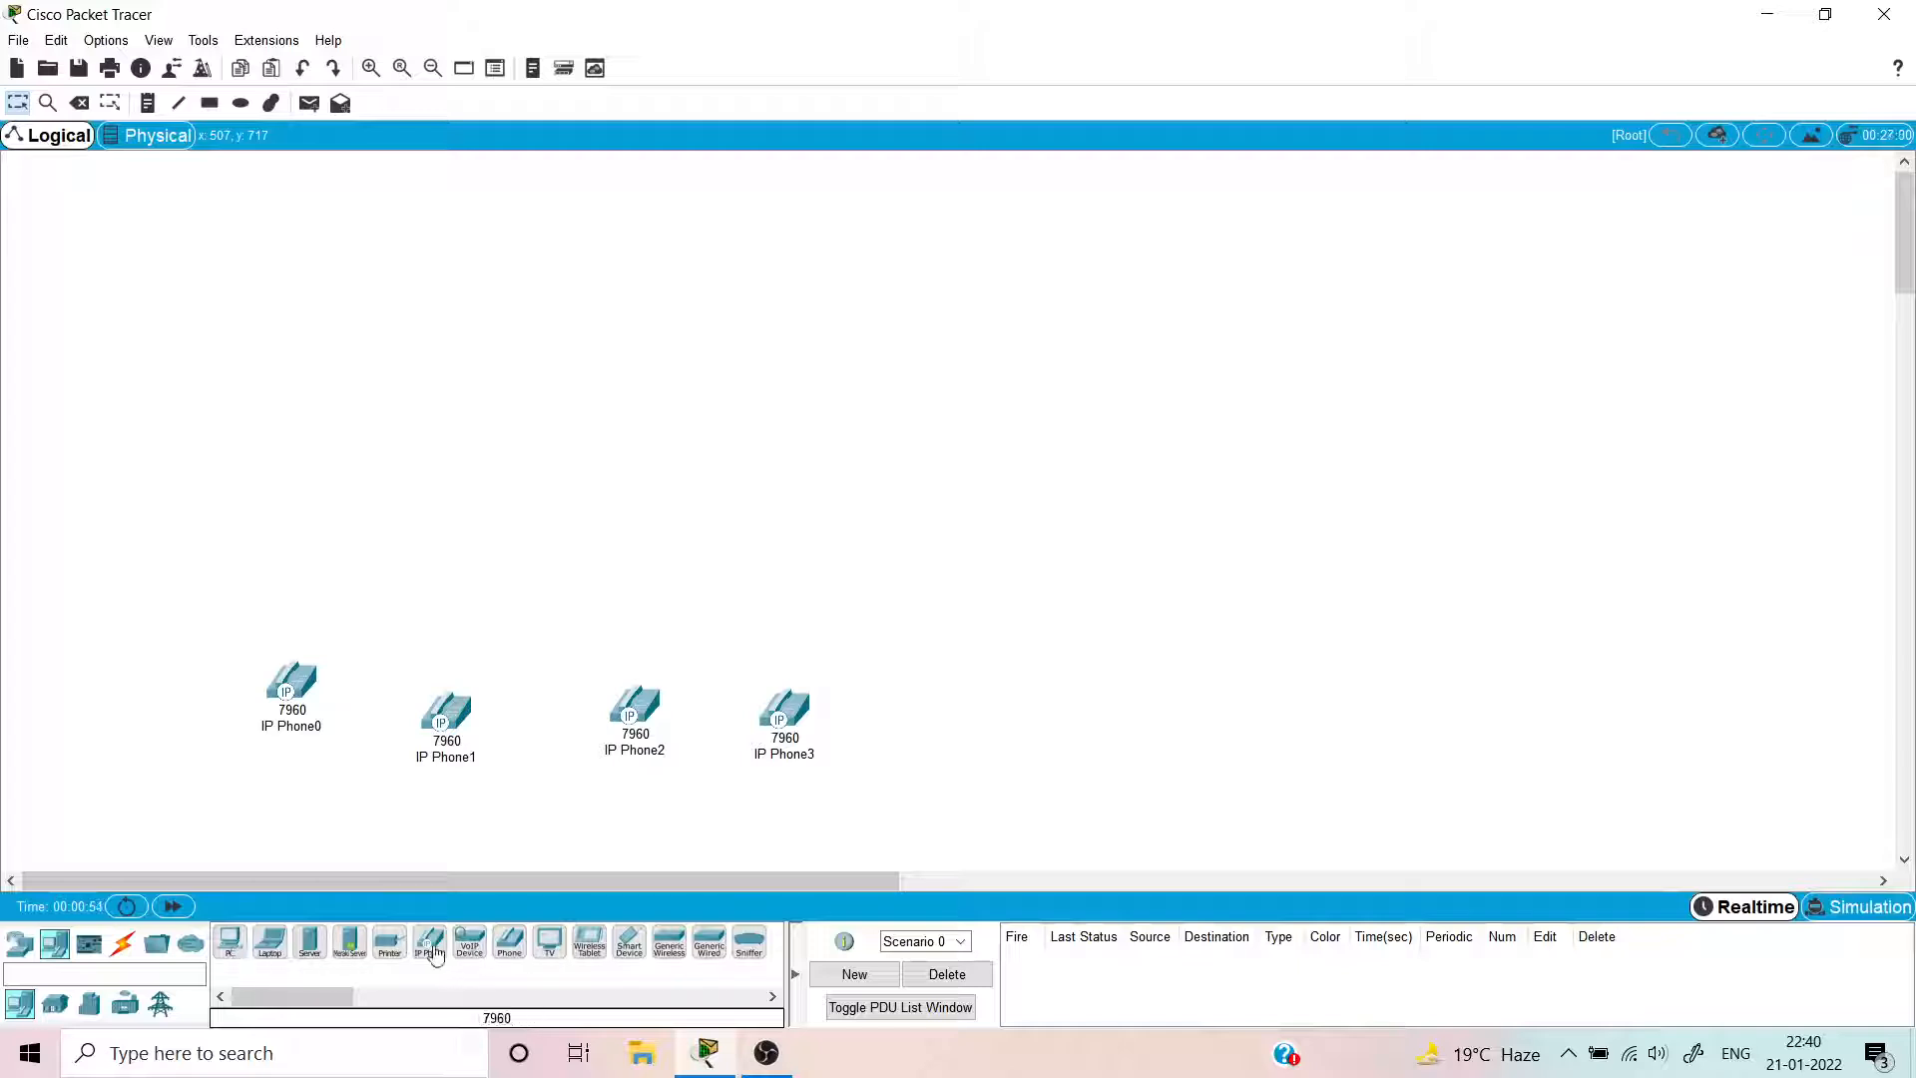
drag(435, 955, 943, 711)
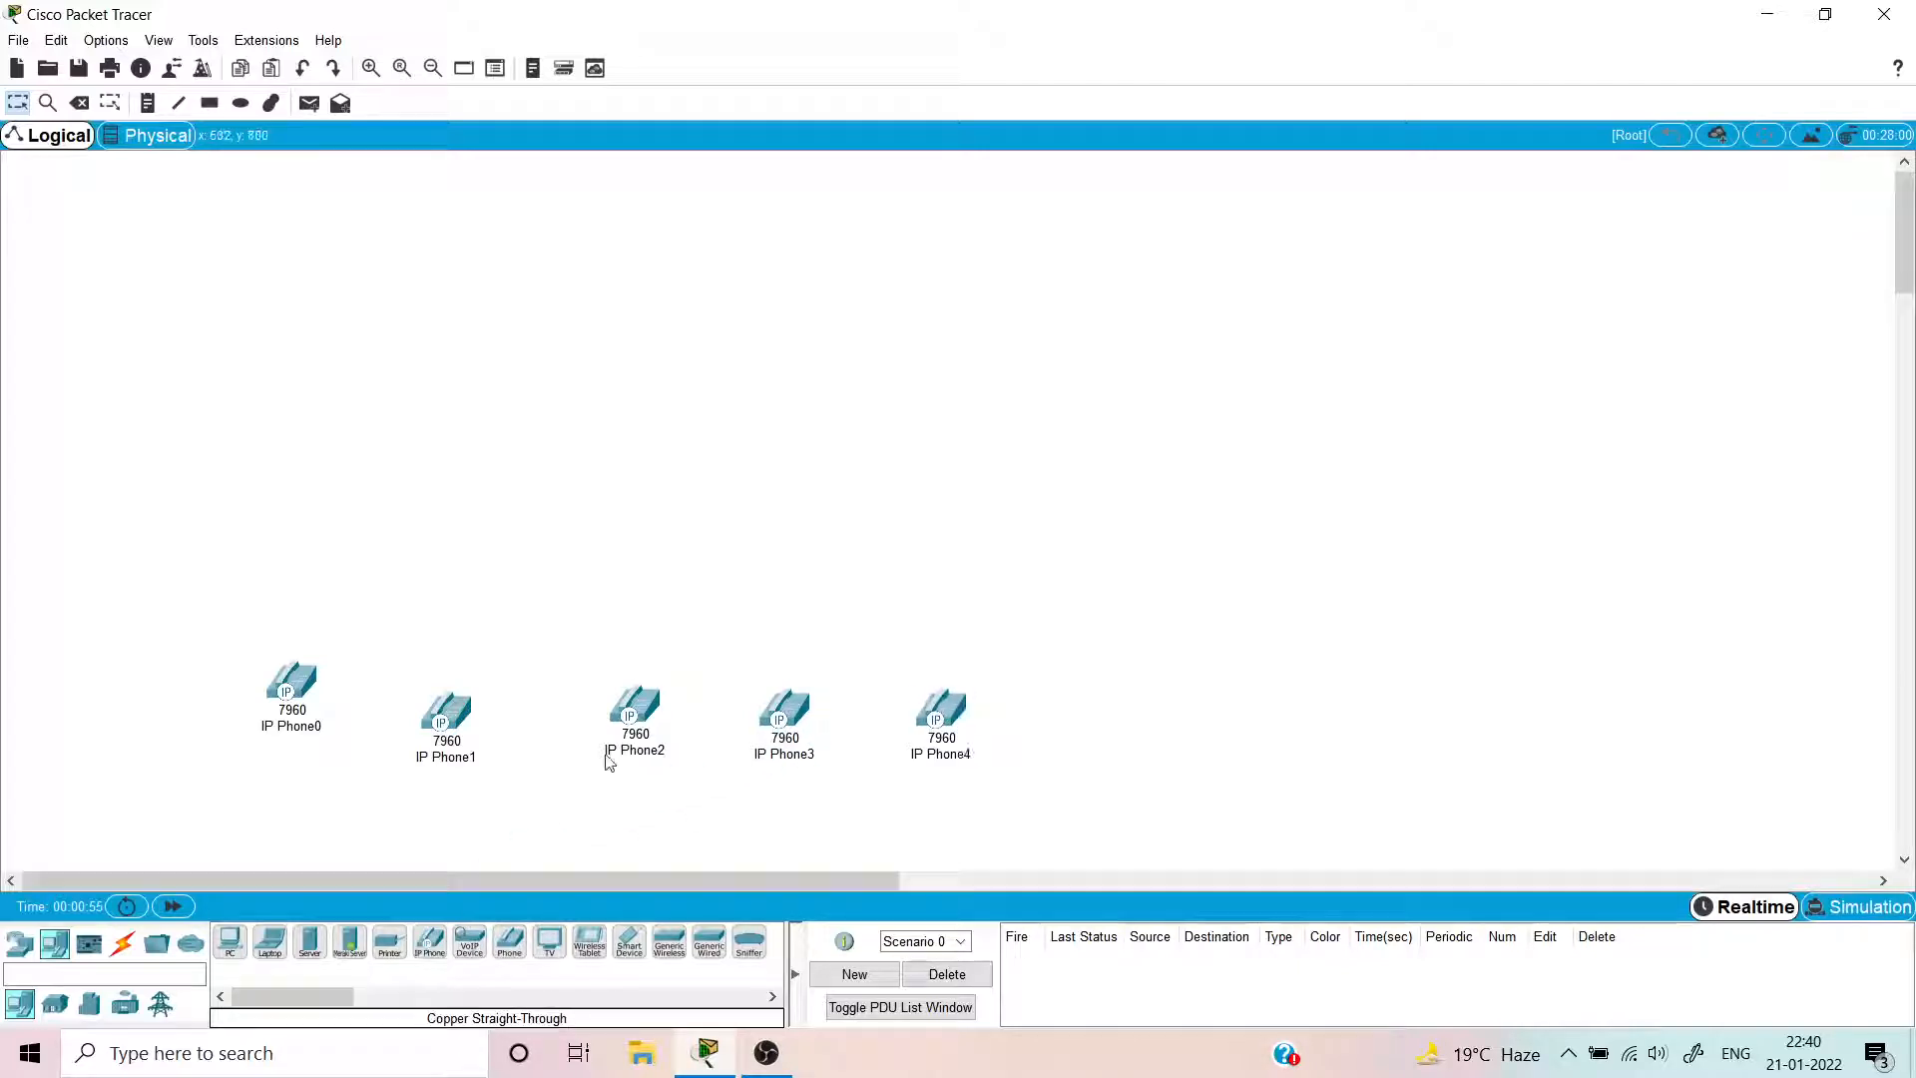
- Add a 2960 switch above the middle IP phone and a 2811 router above the switch
click(20, 942)
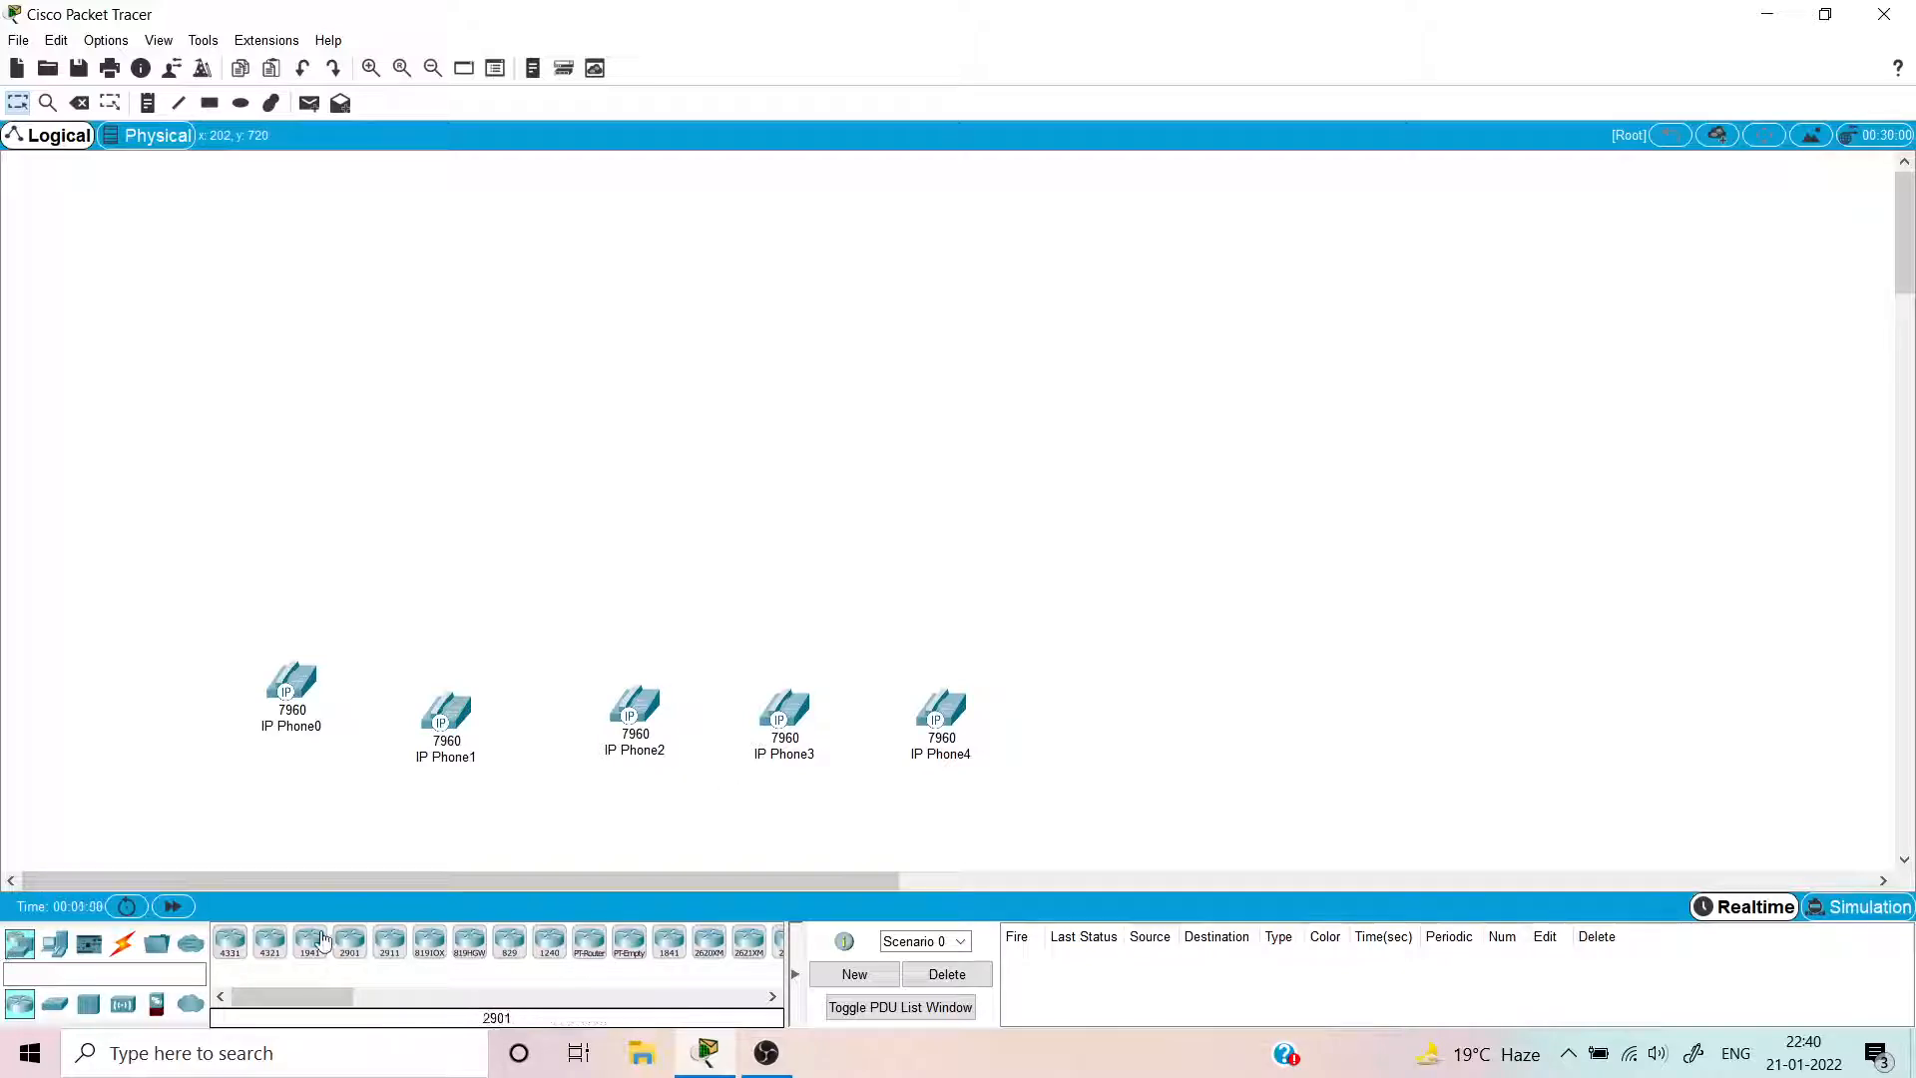
click(62, 1014)
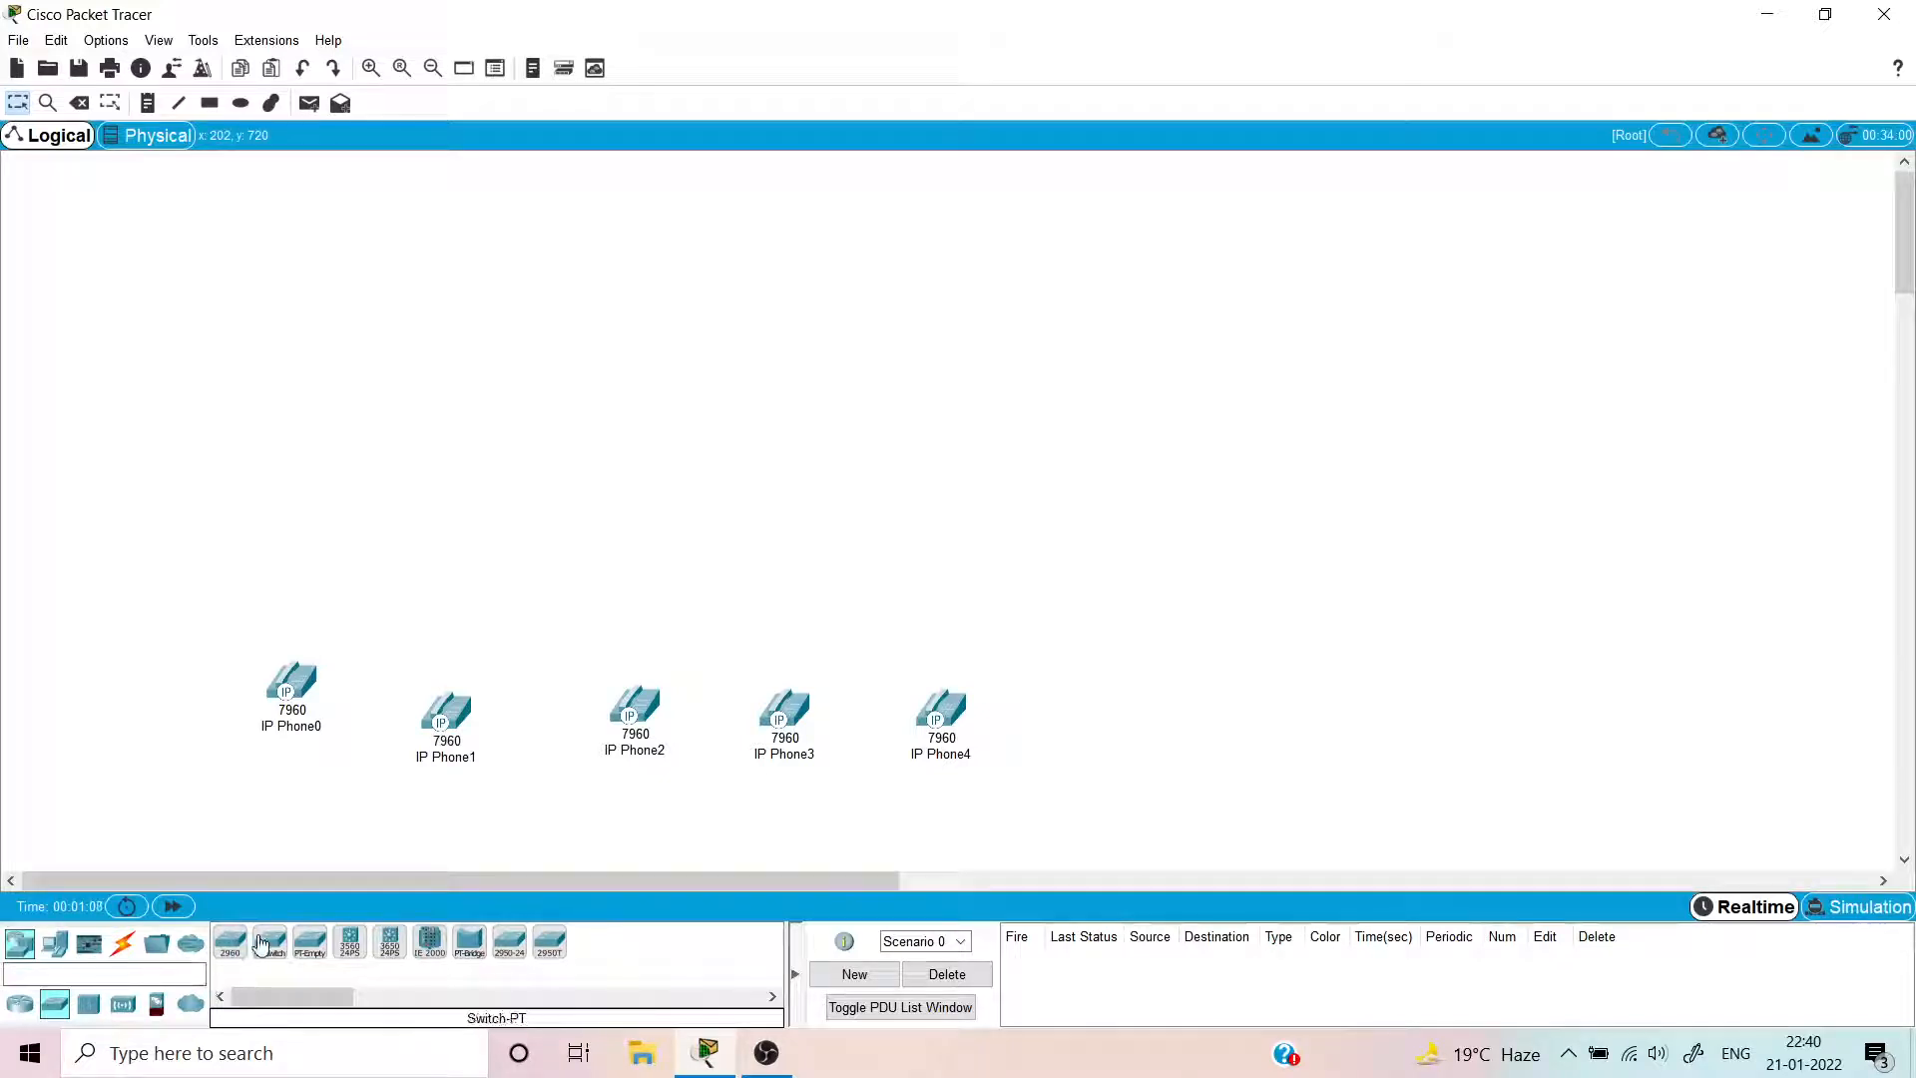
drag(233, 938, 653, 541)
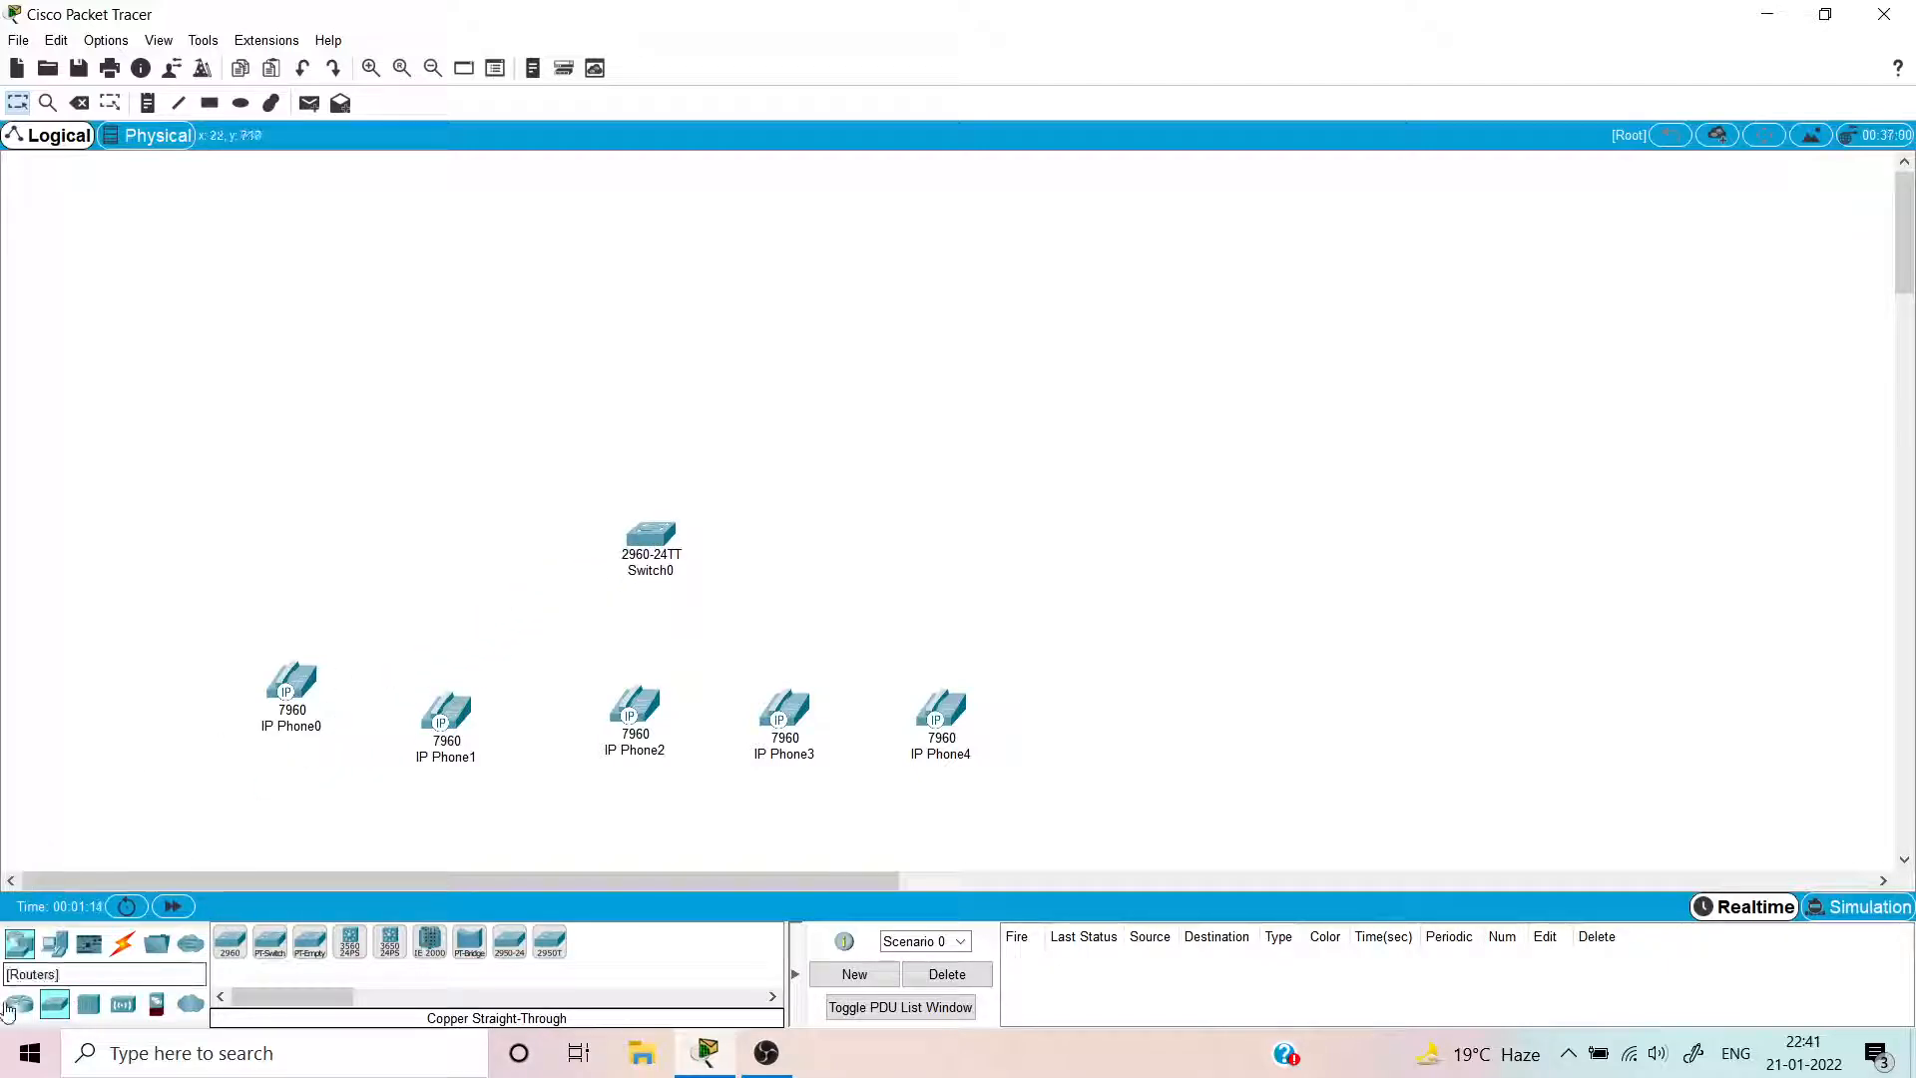
click(38, 1004)
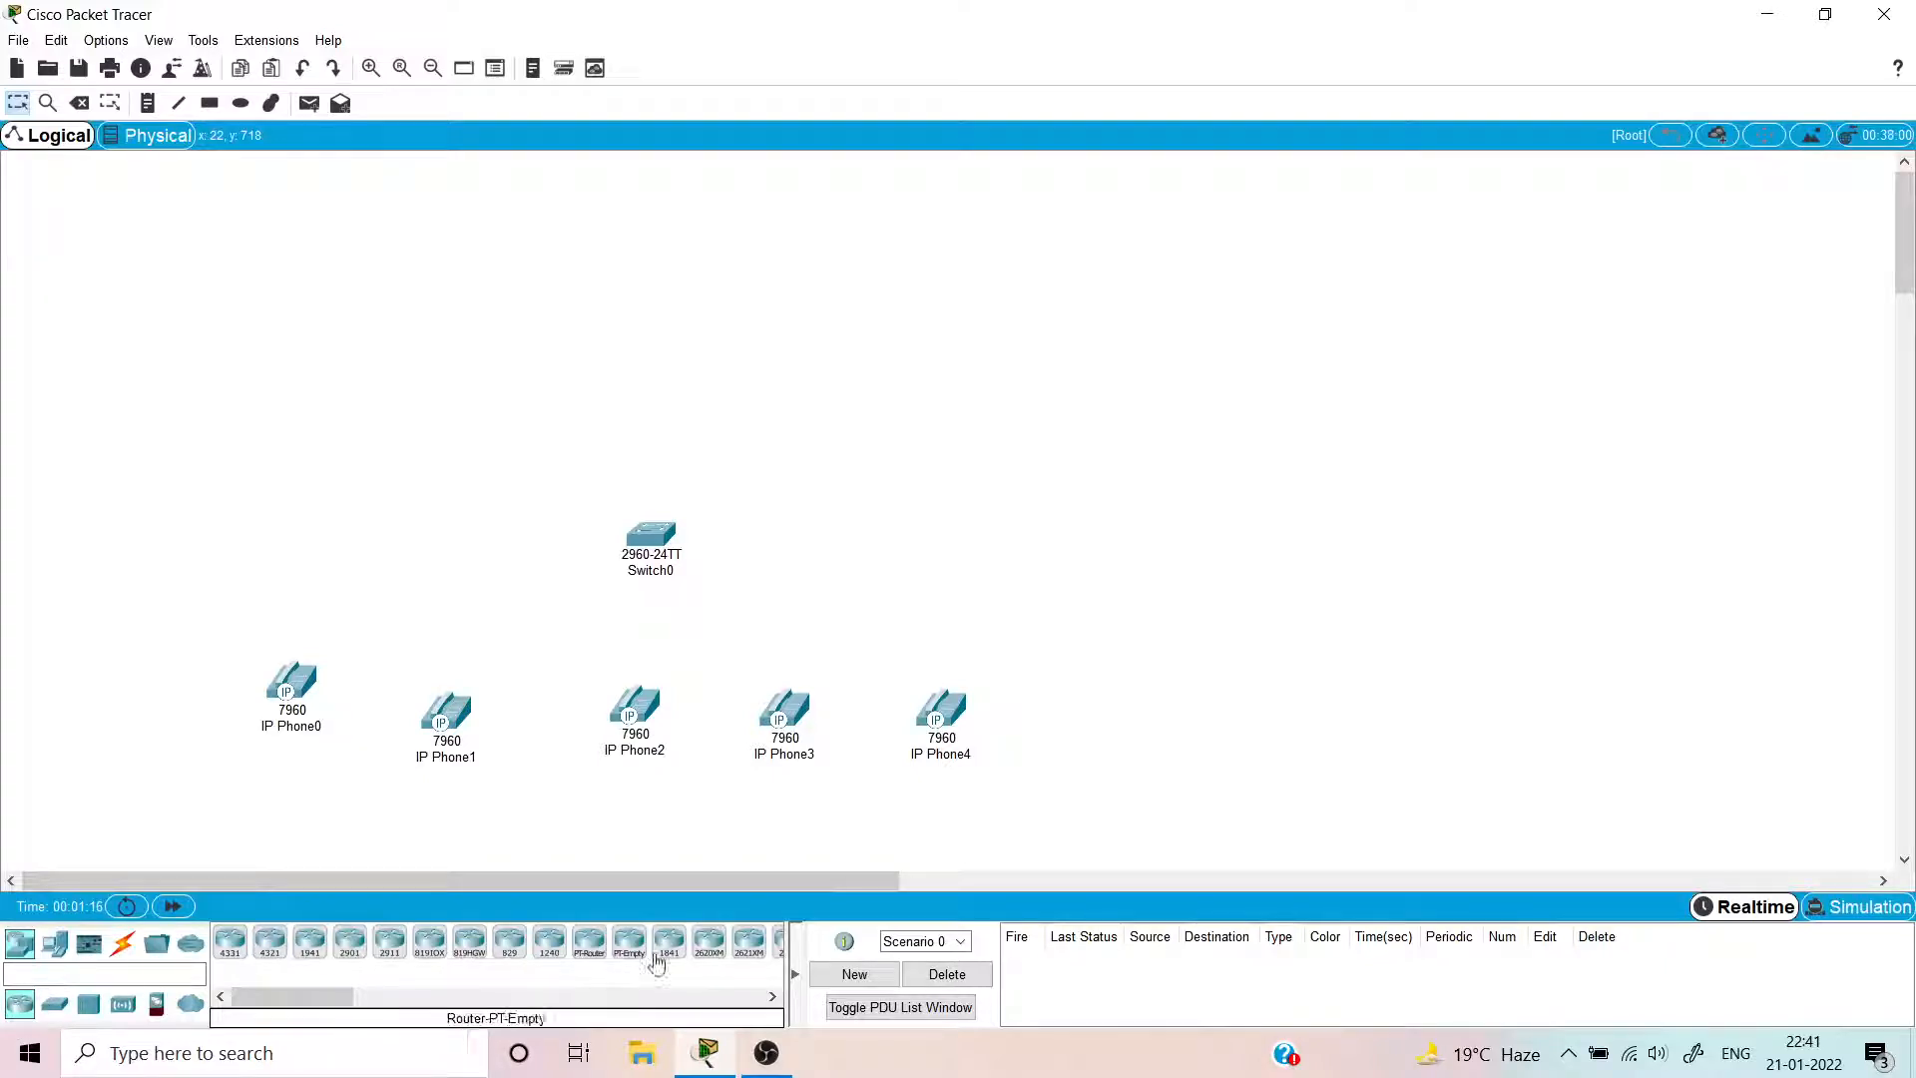
drag(309, 1006, 349, 988)
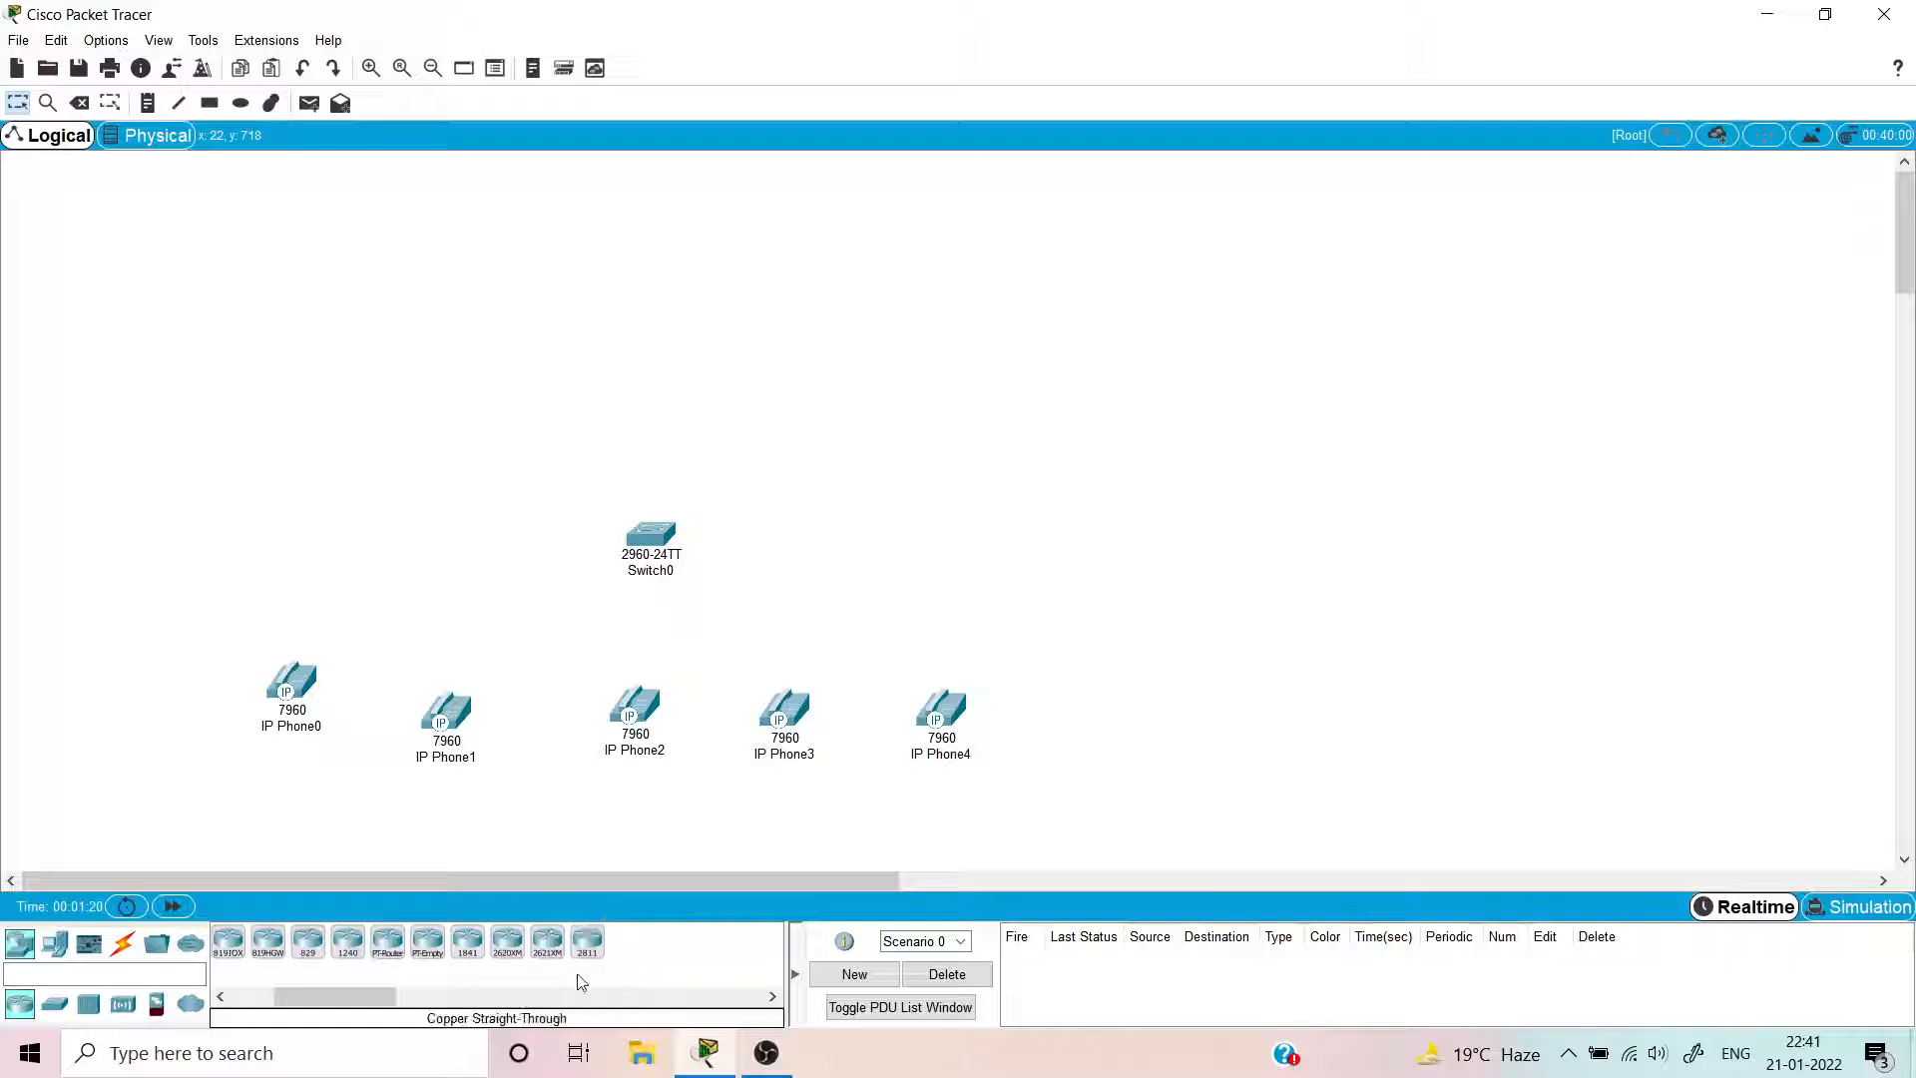
drag(586, 940, 654, 423)
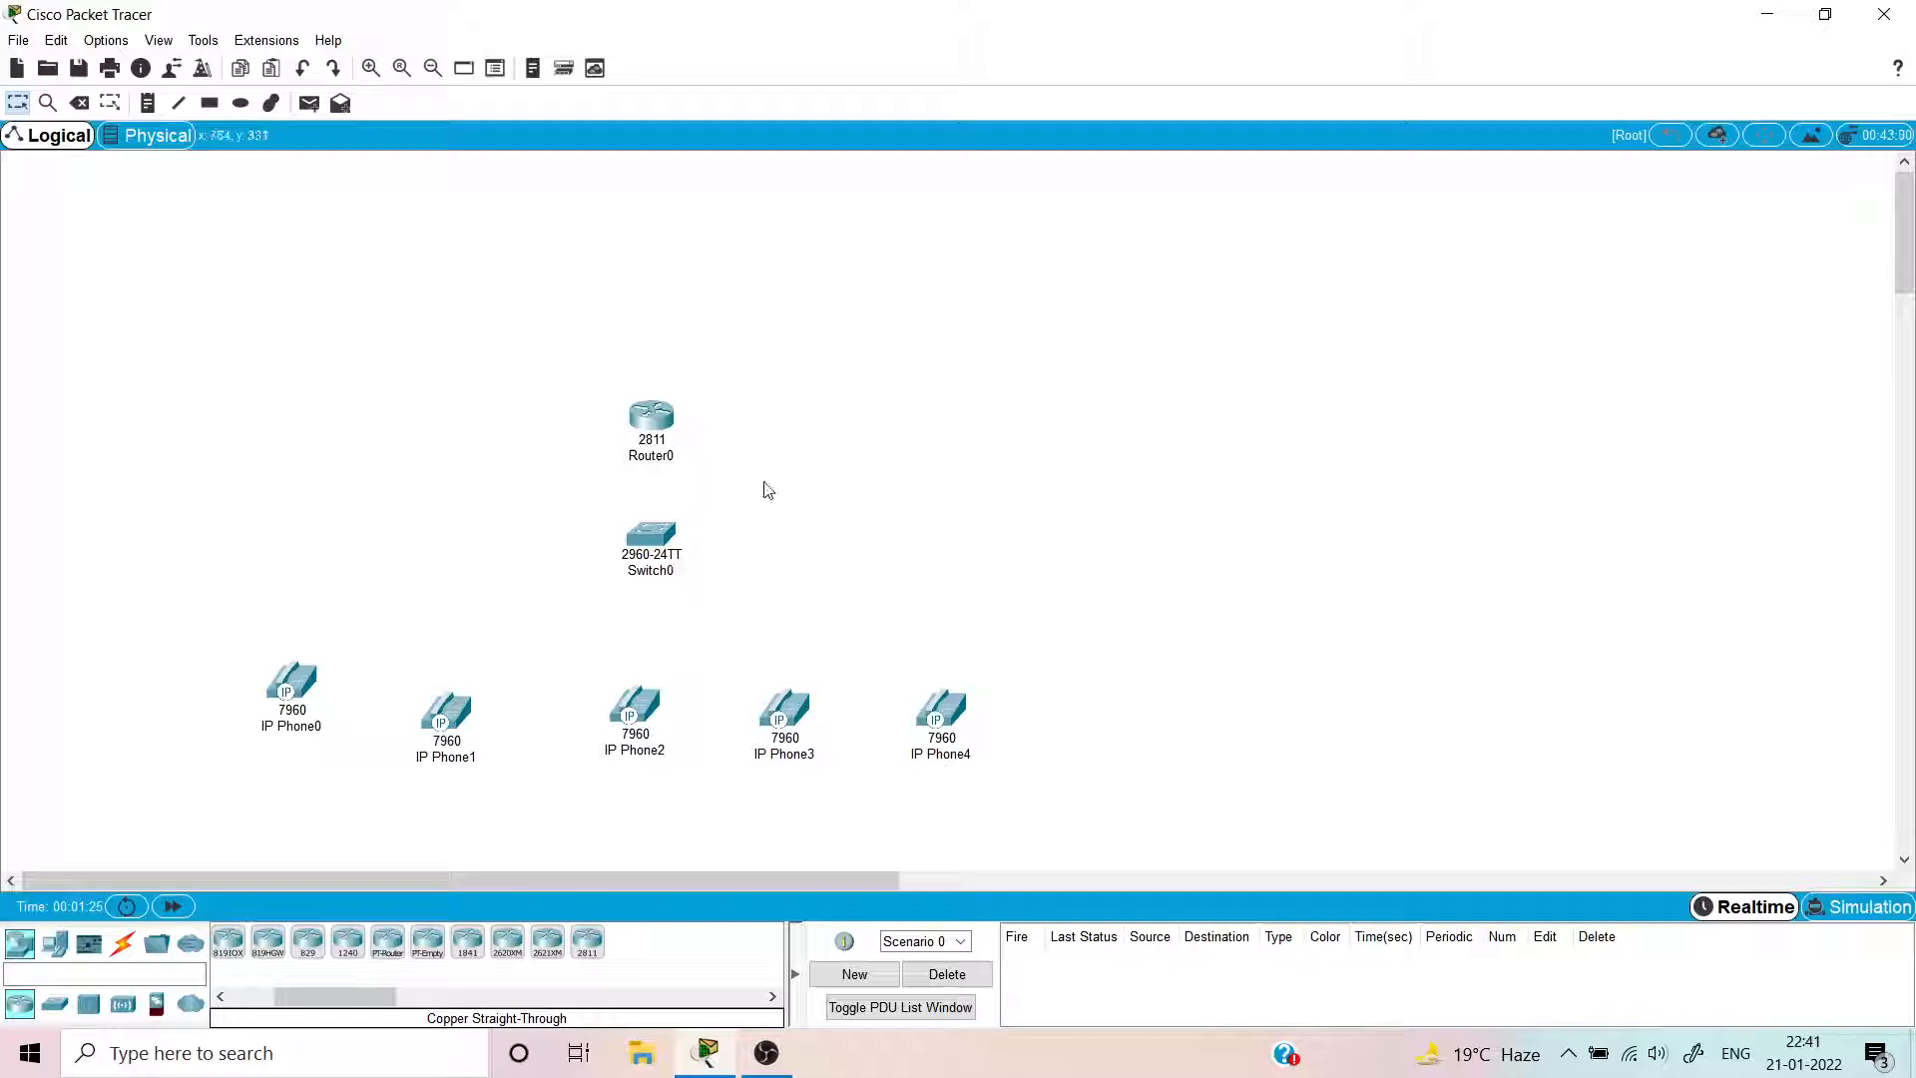
- Connect IP Phone0's Switch port to FastEthernet0/1 on Switch0 with a copper straight-through cable
mouse_move(291, 688)
click(124, 944)
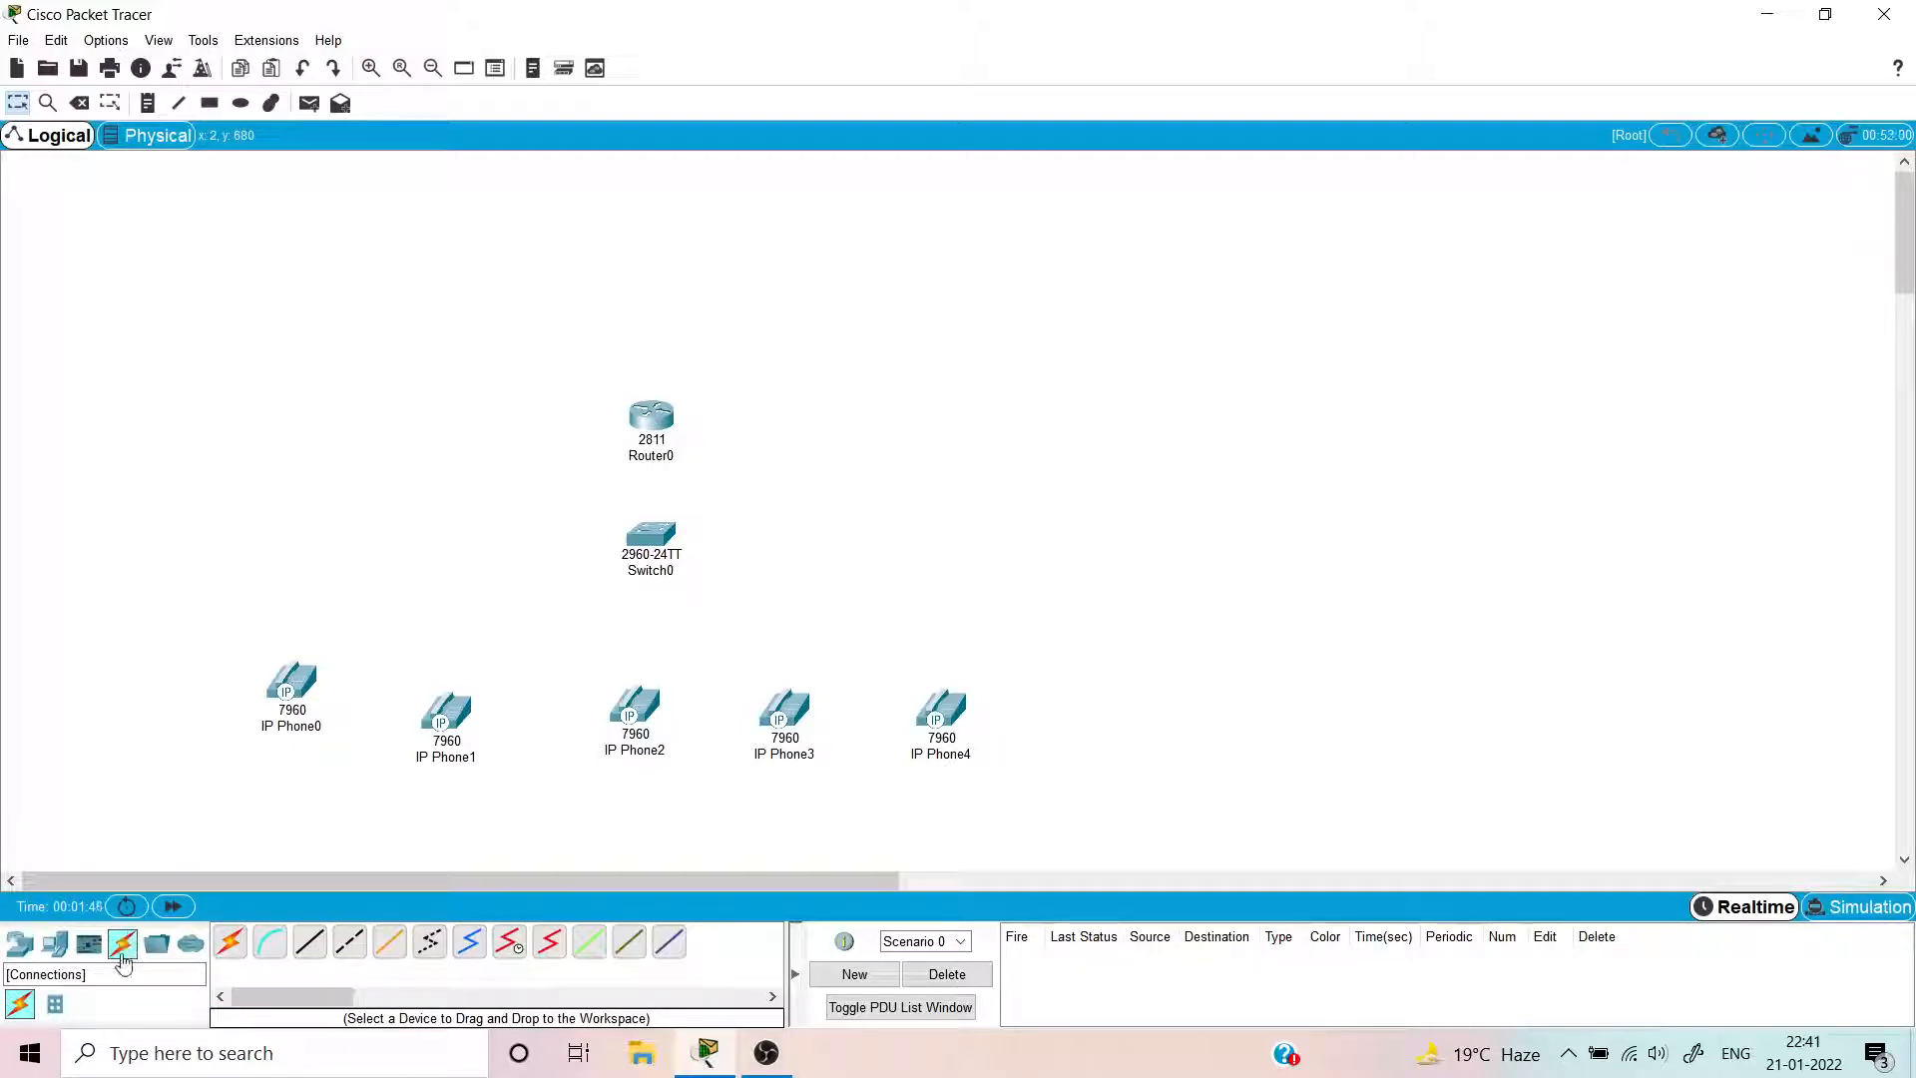
click(307, 944)
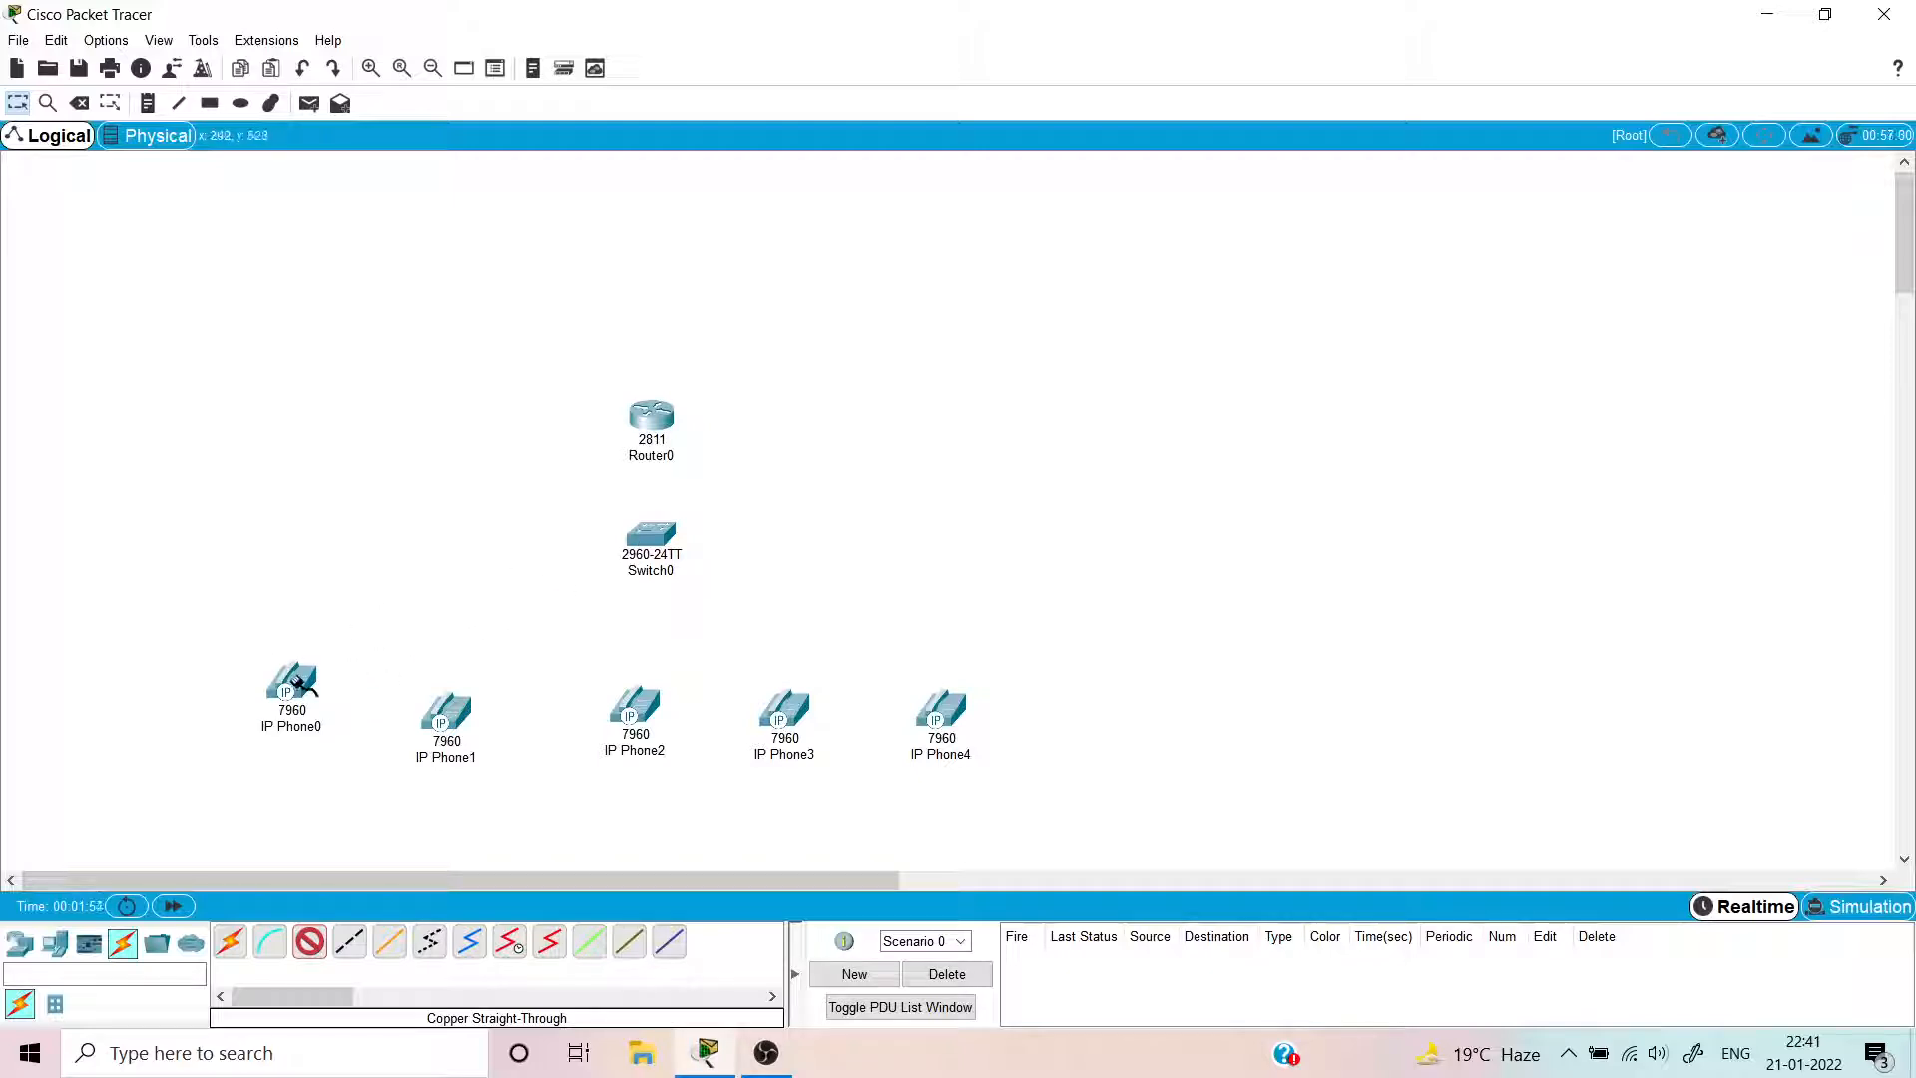
click(295, 682)
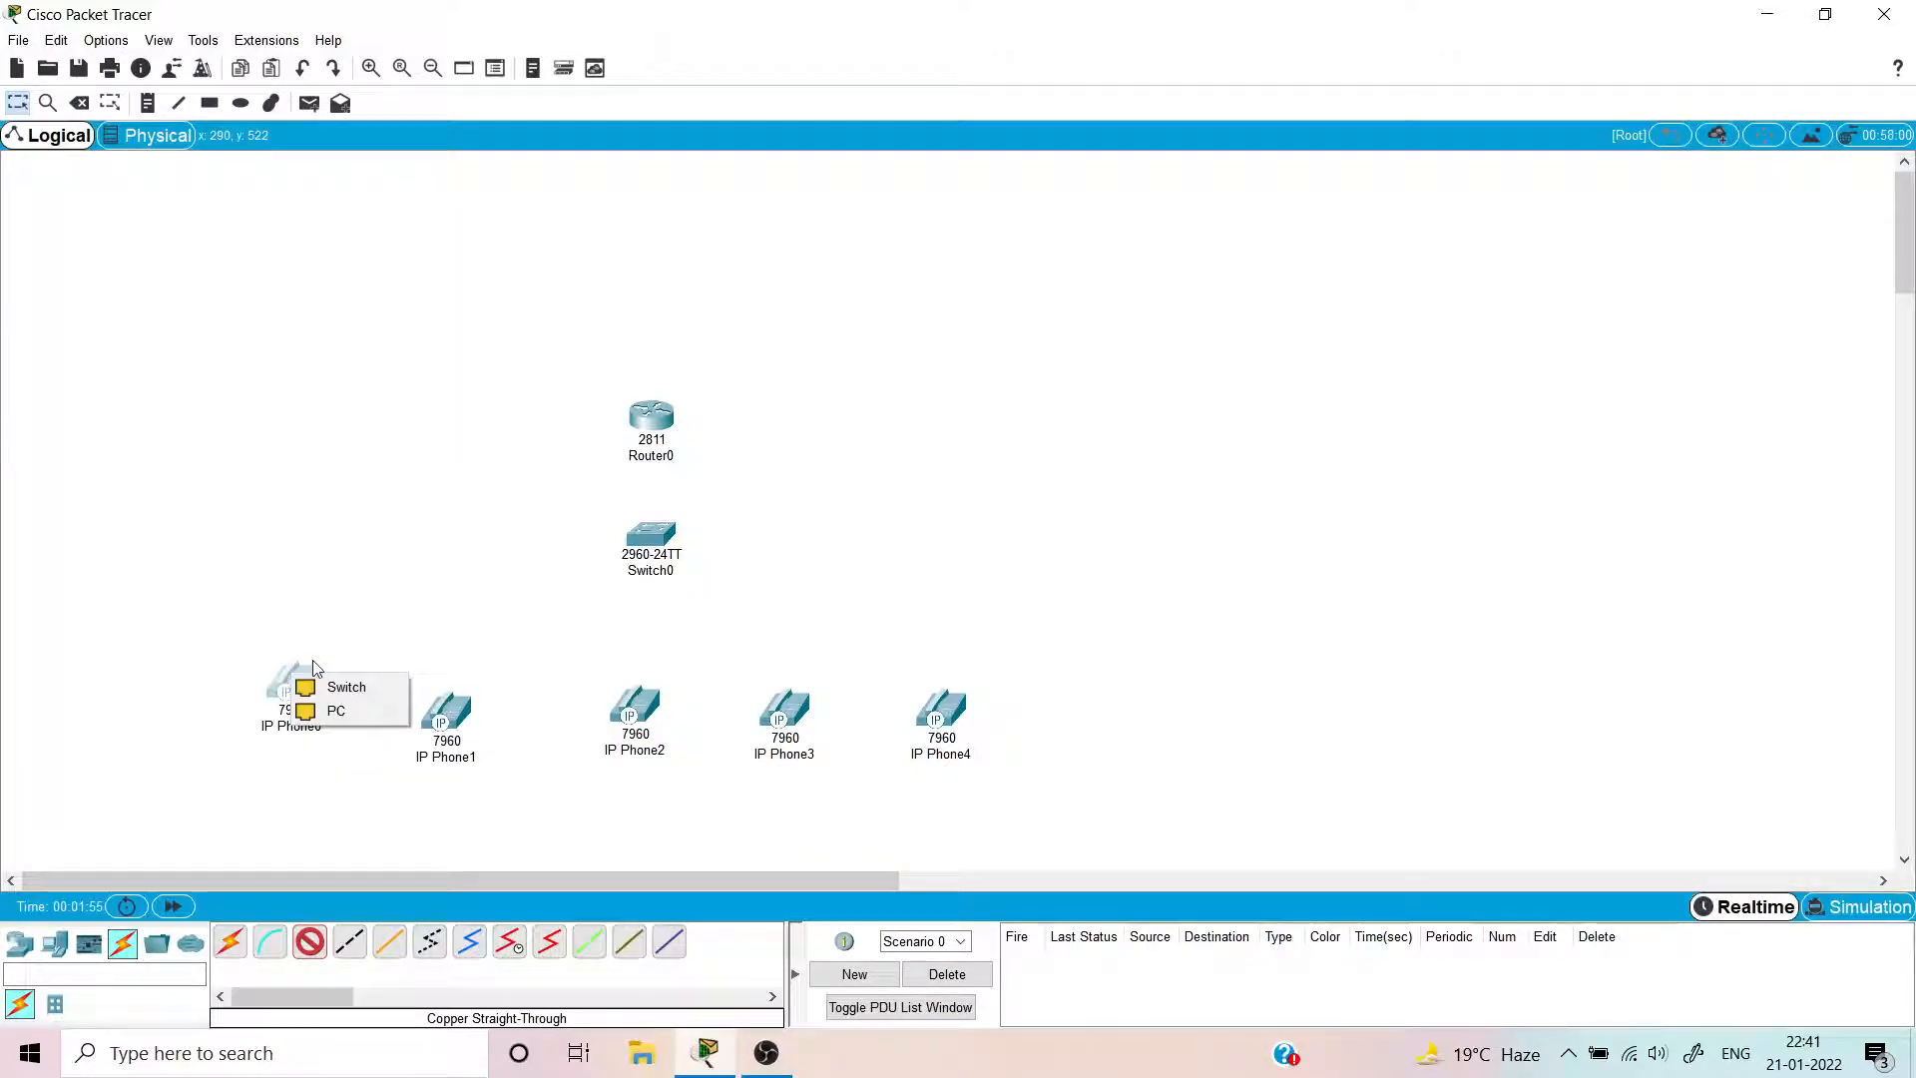
click(351, 696)
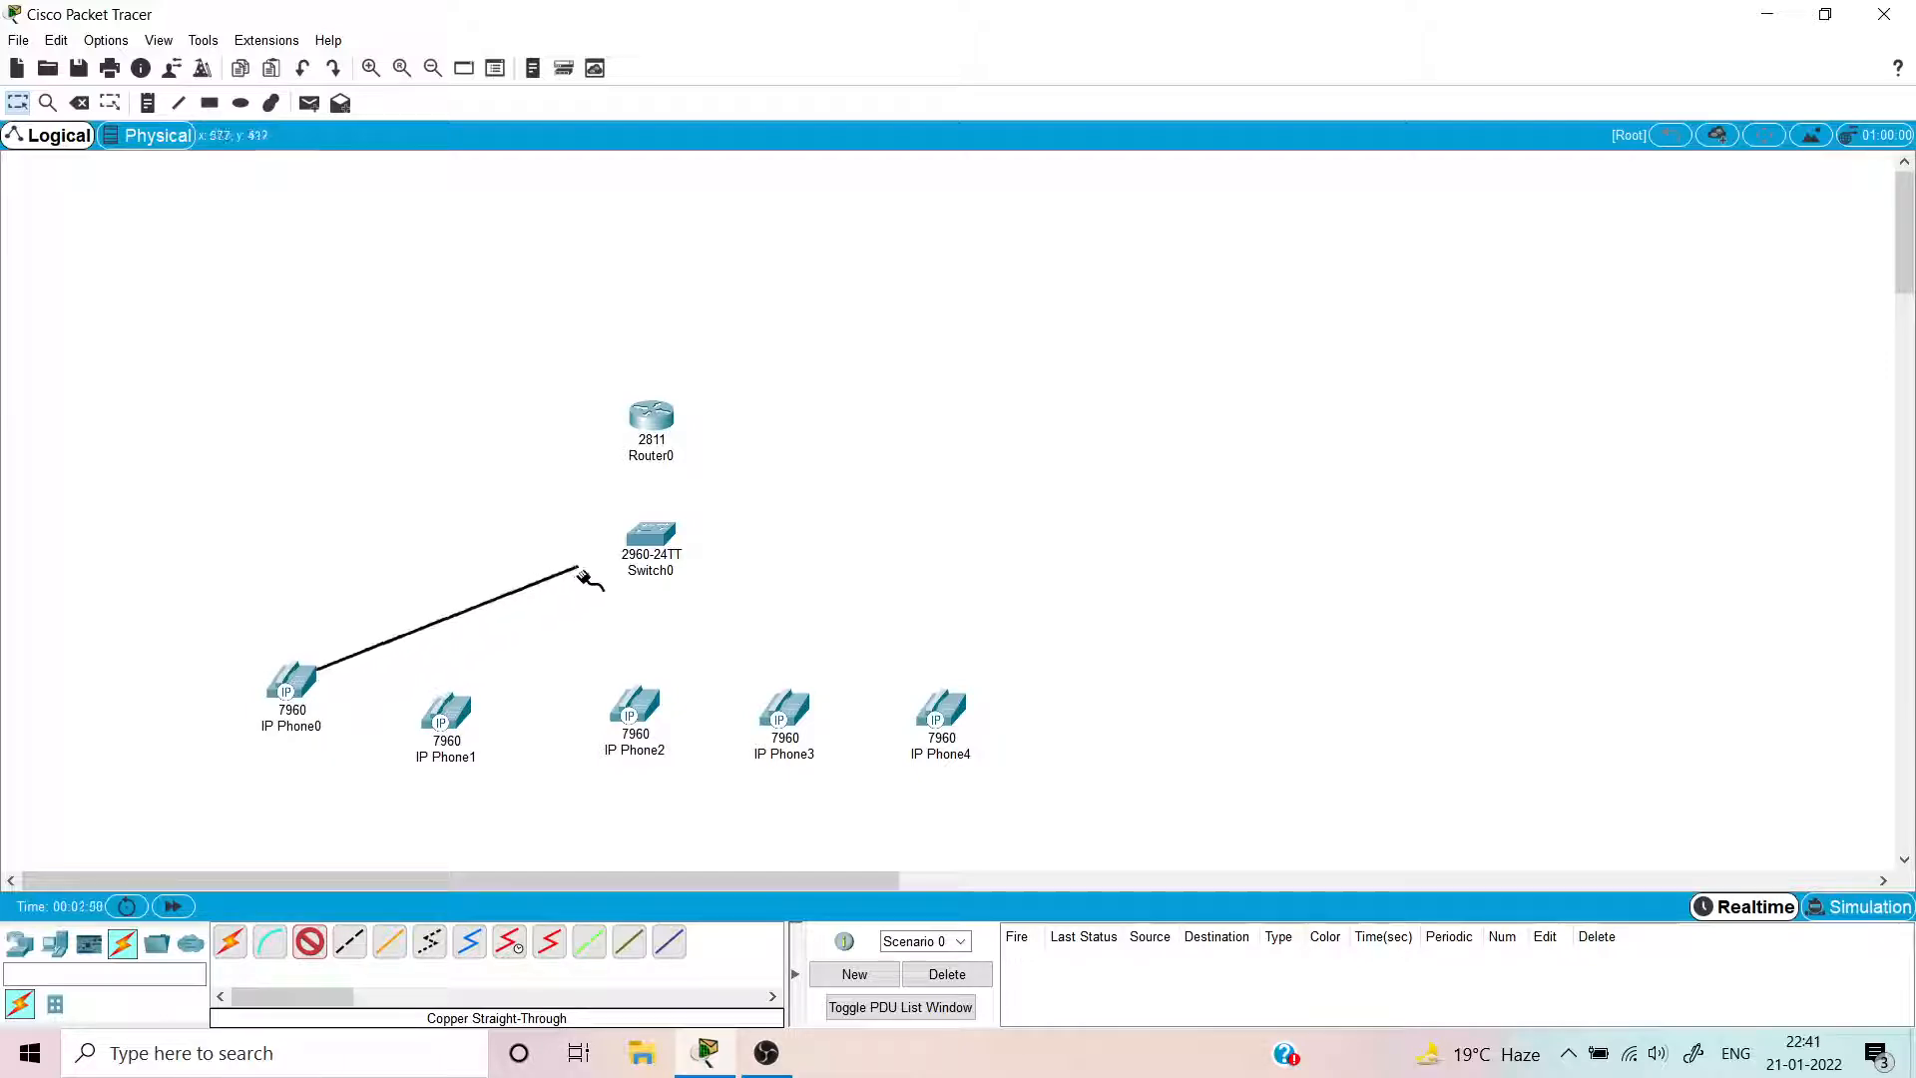
click(654, 542)
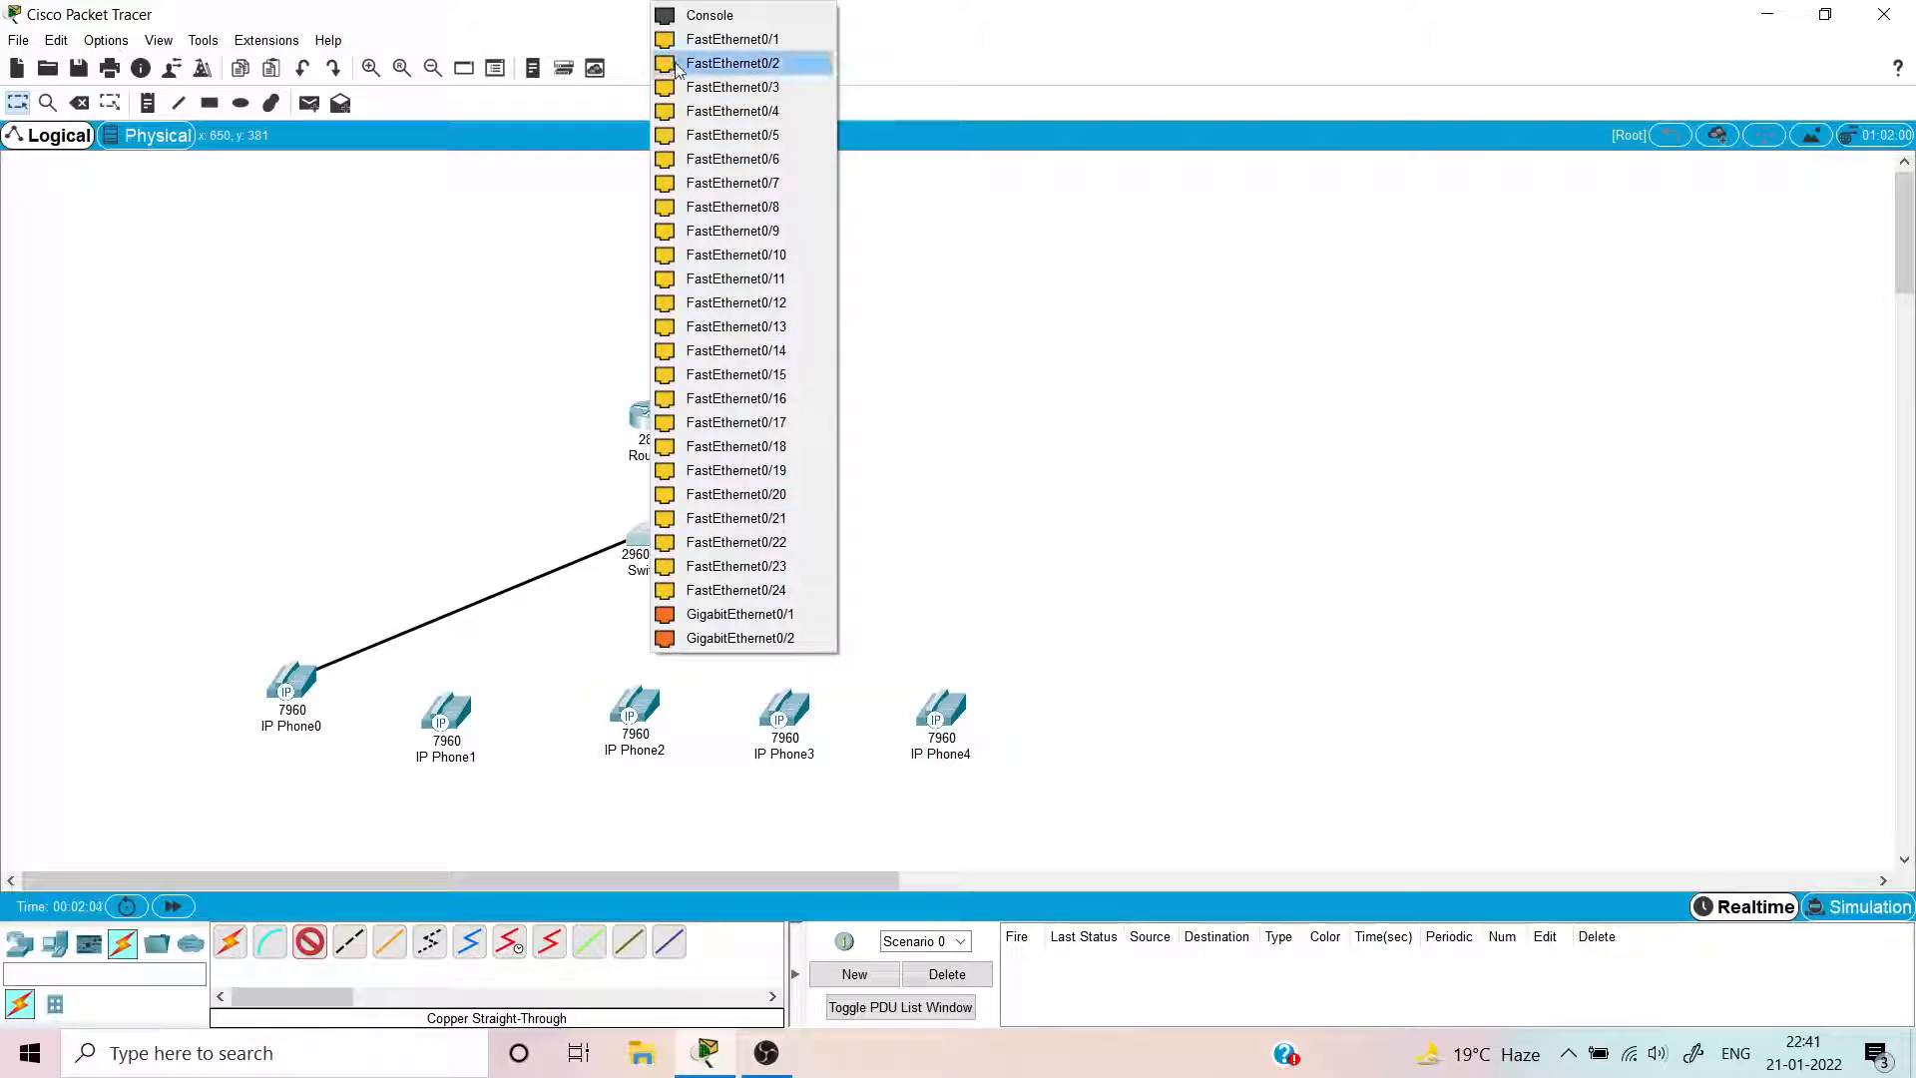
click(726, 40)
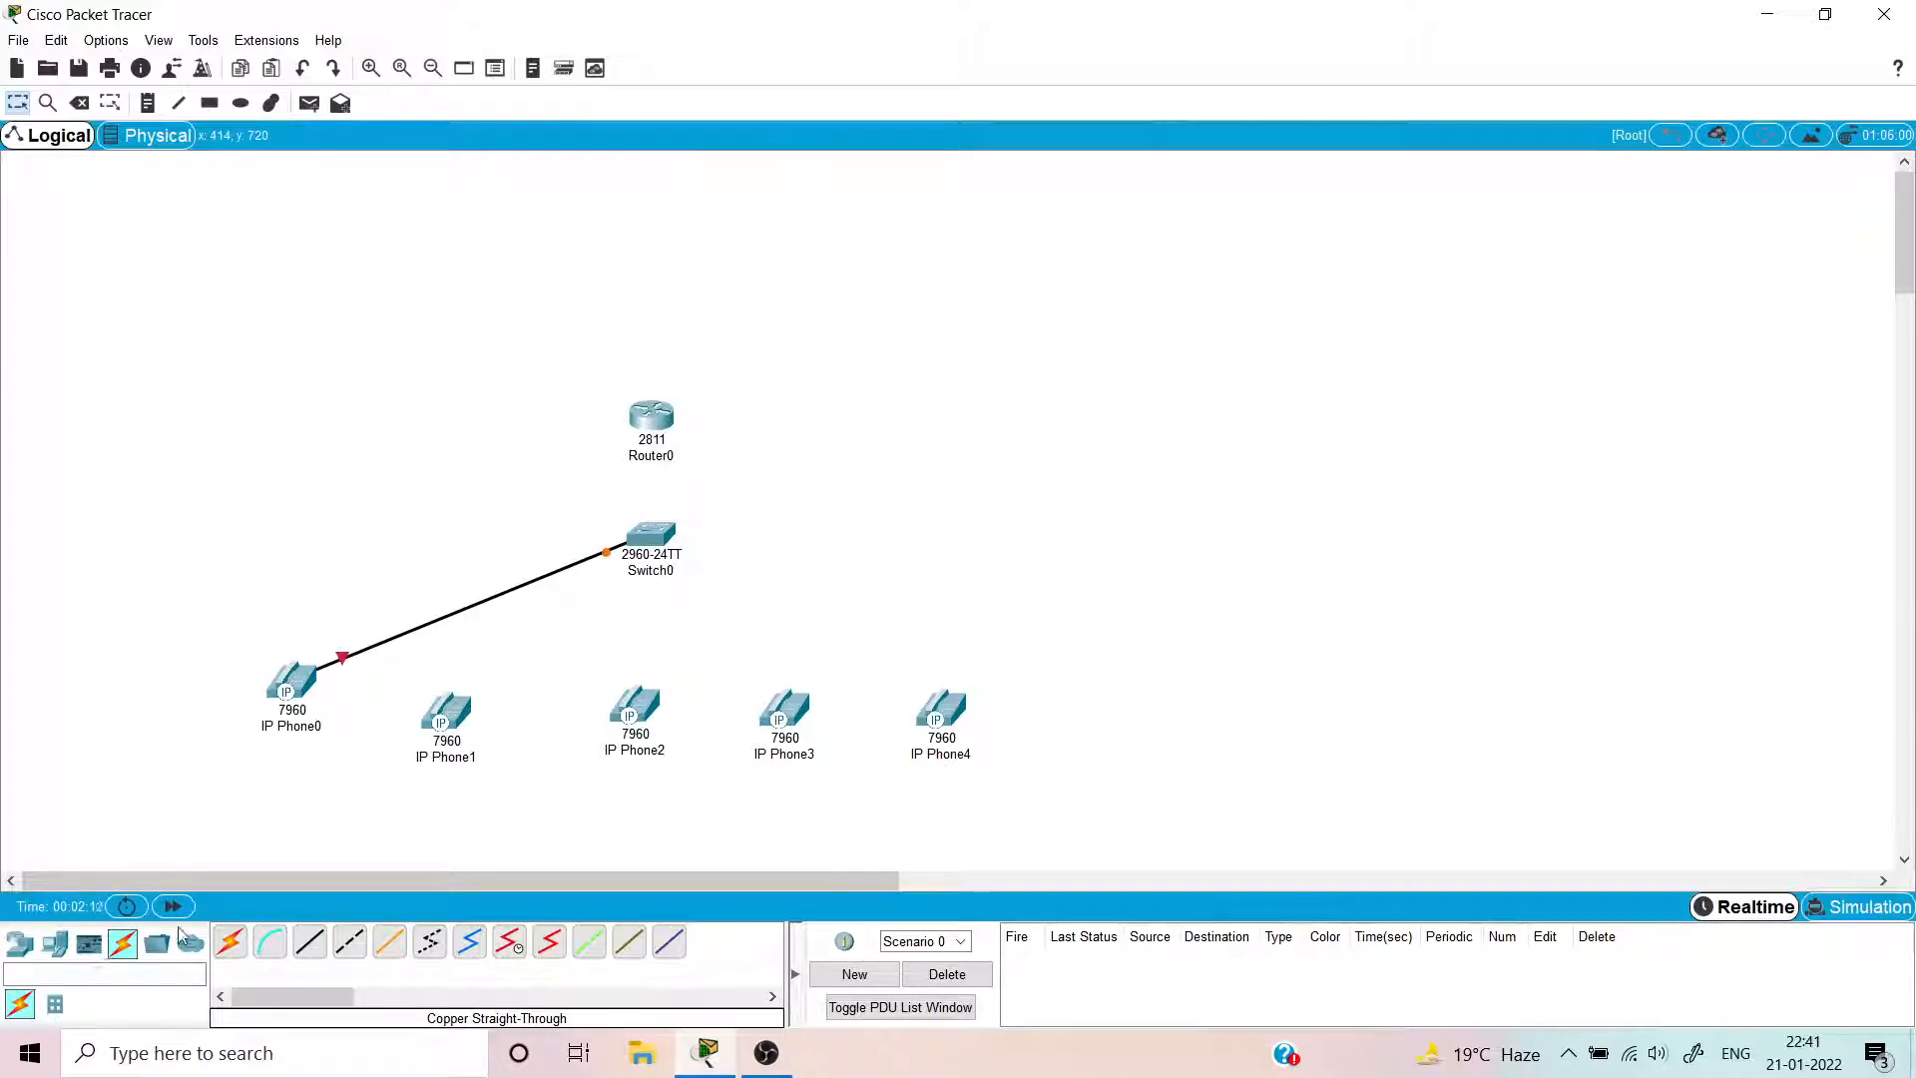
- Connect FastEthernet0/2 on Switch0 to FastEthernet0/0 on Router0 with a copper straight-through cable
click(309, 943)
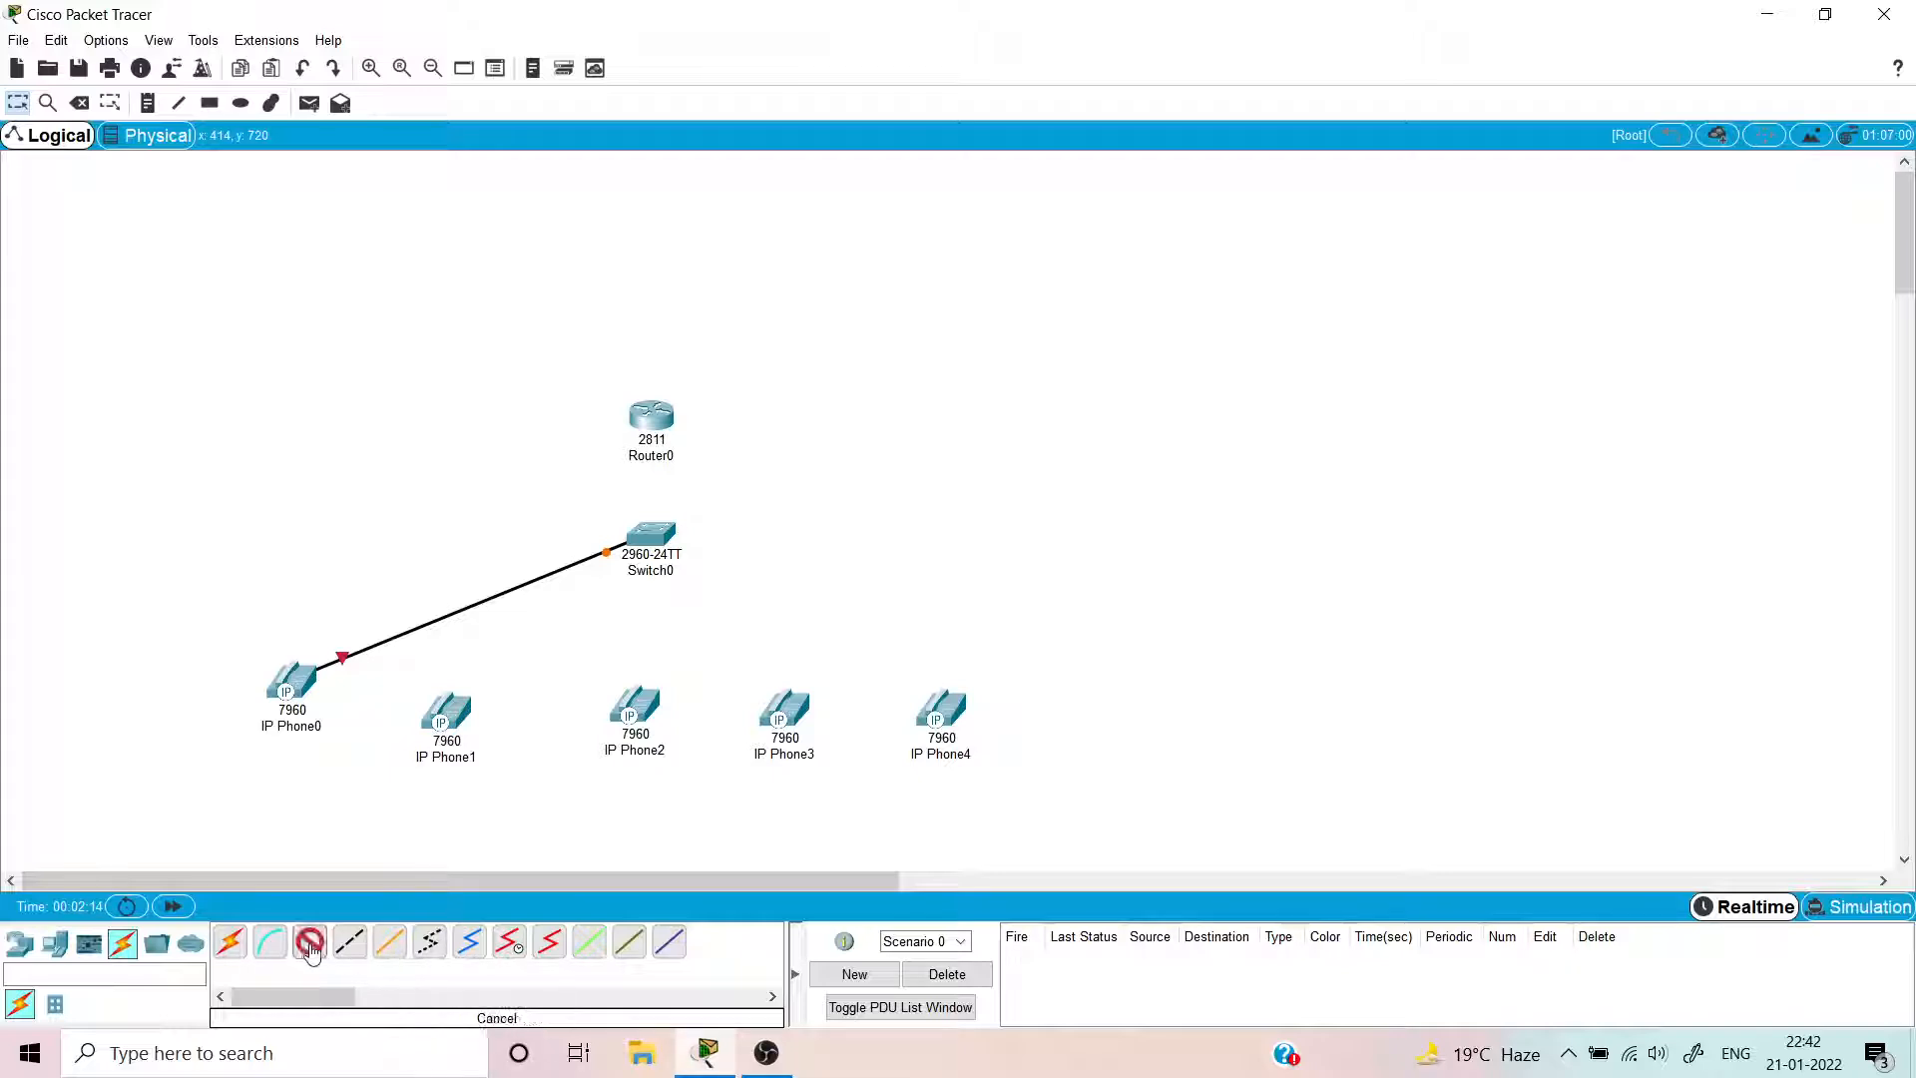
click(643, 556)
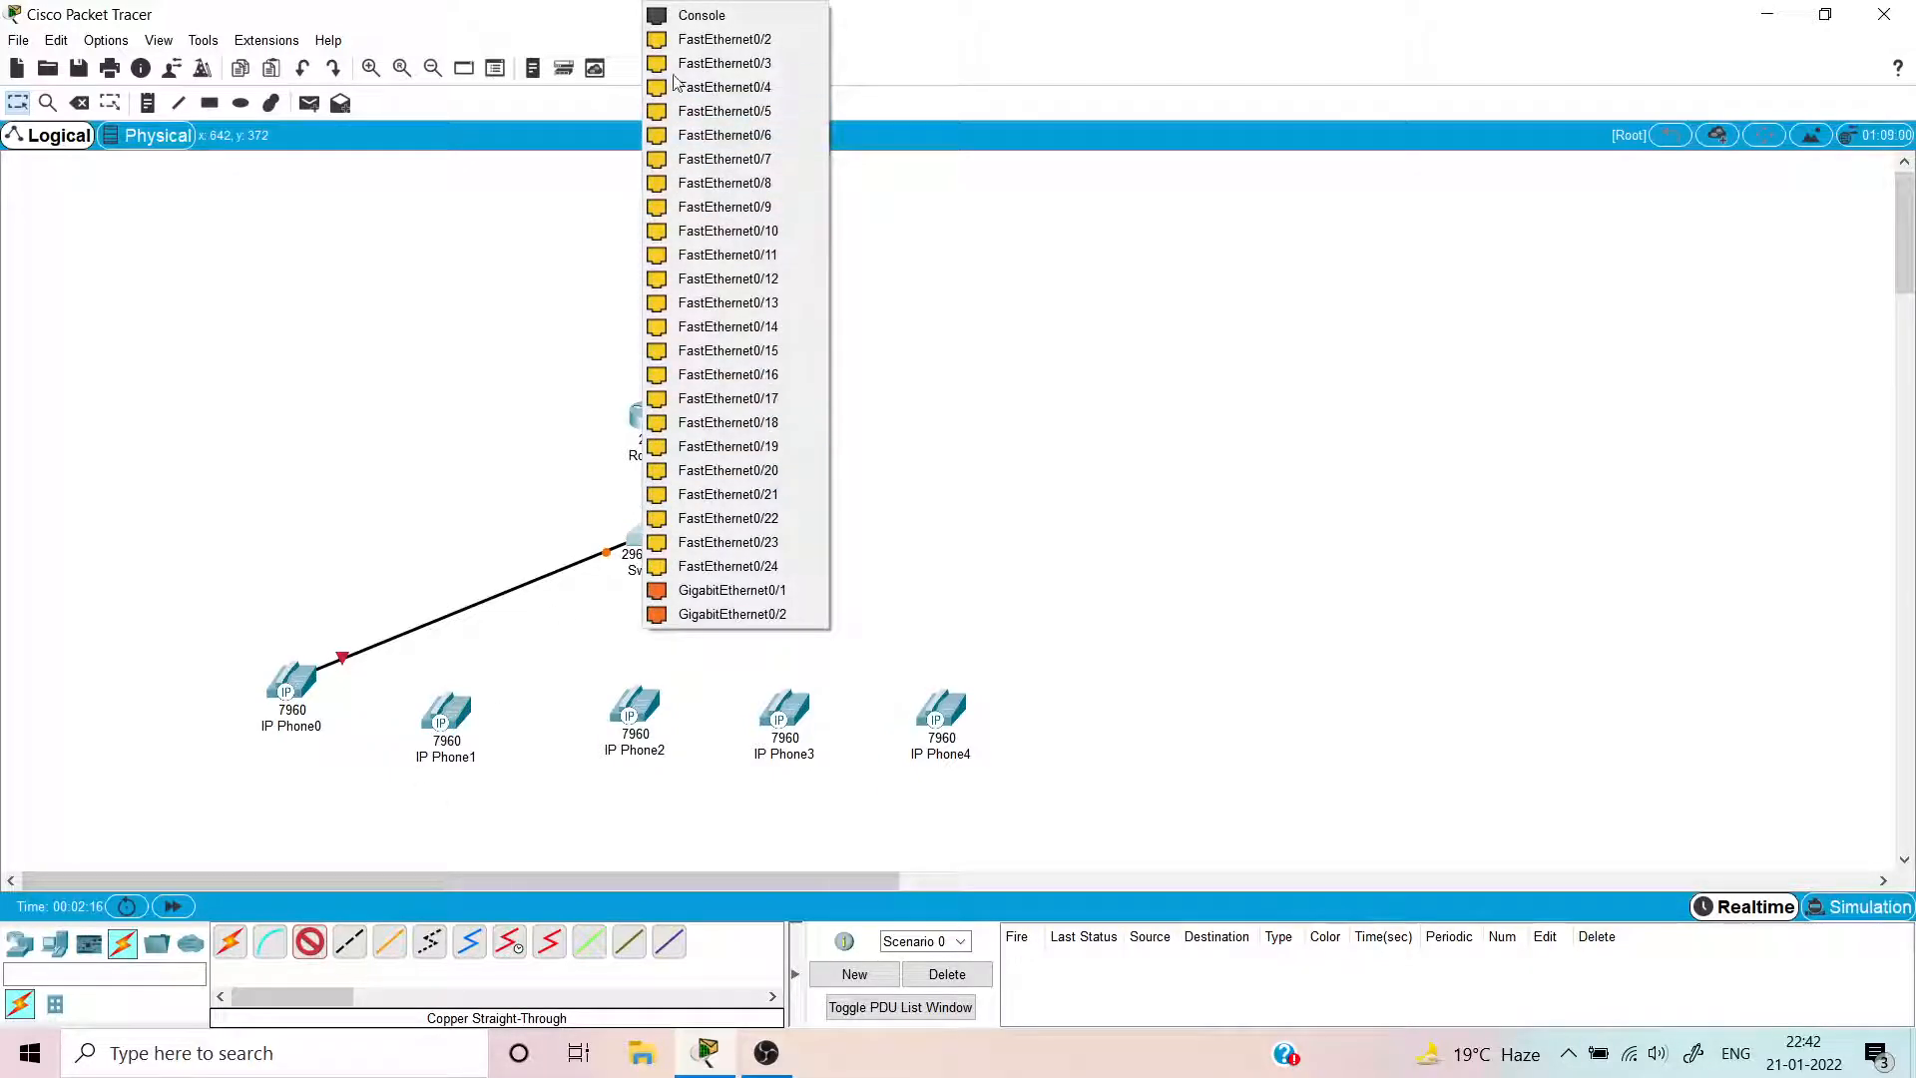
click(698, 40)
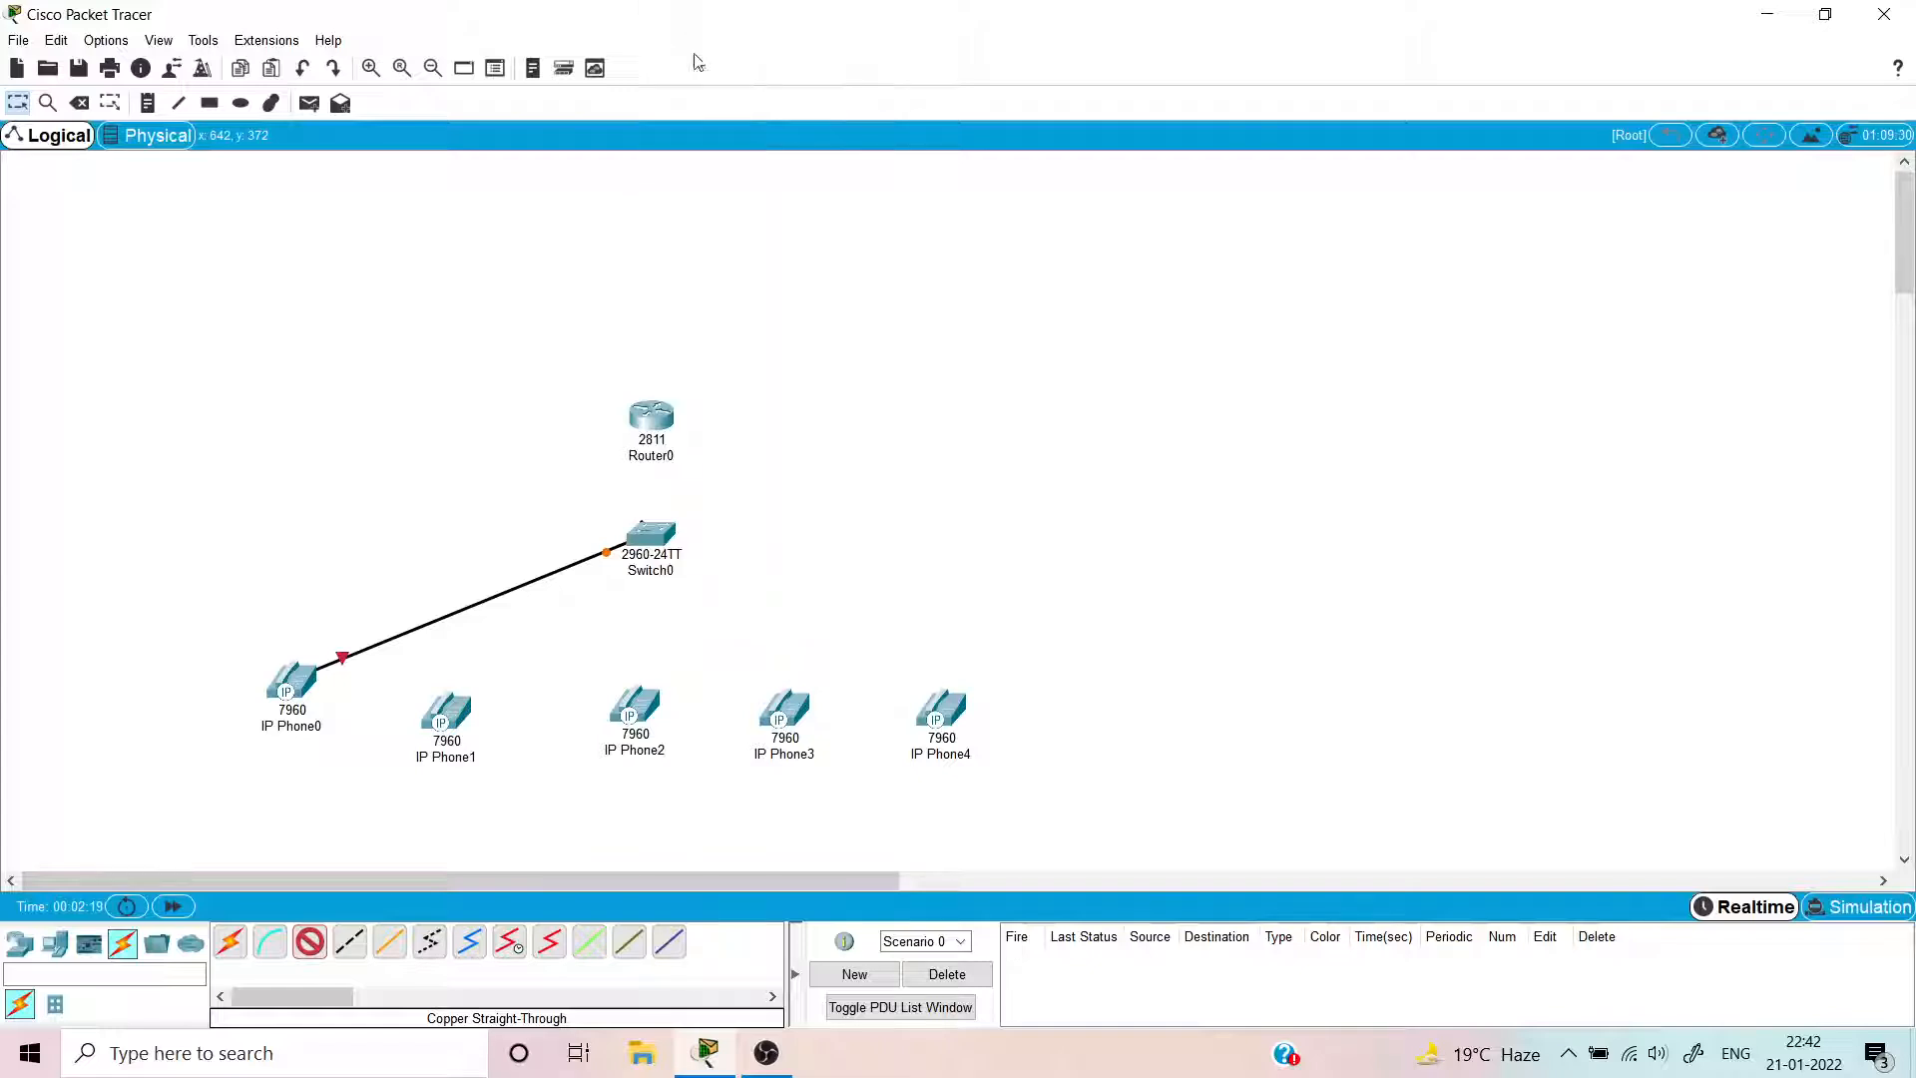
click(658, 411)
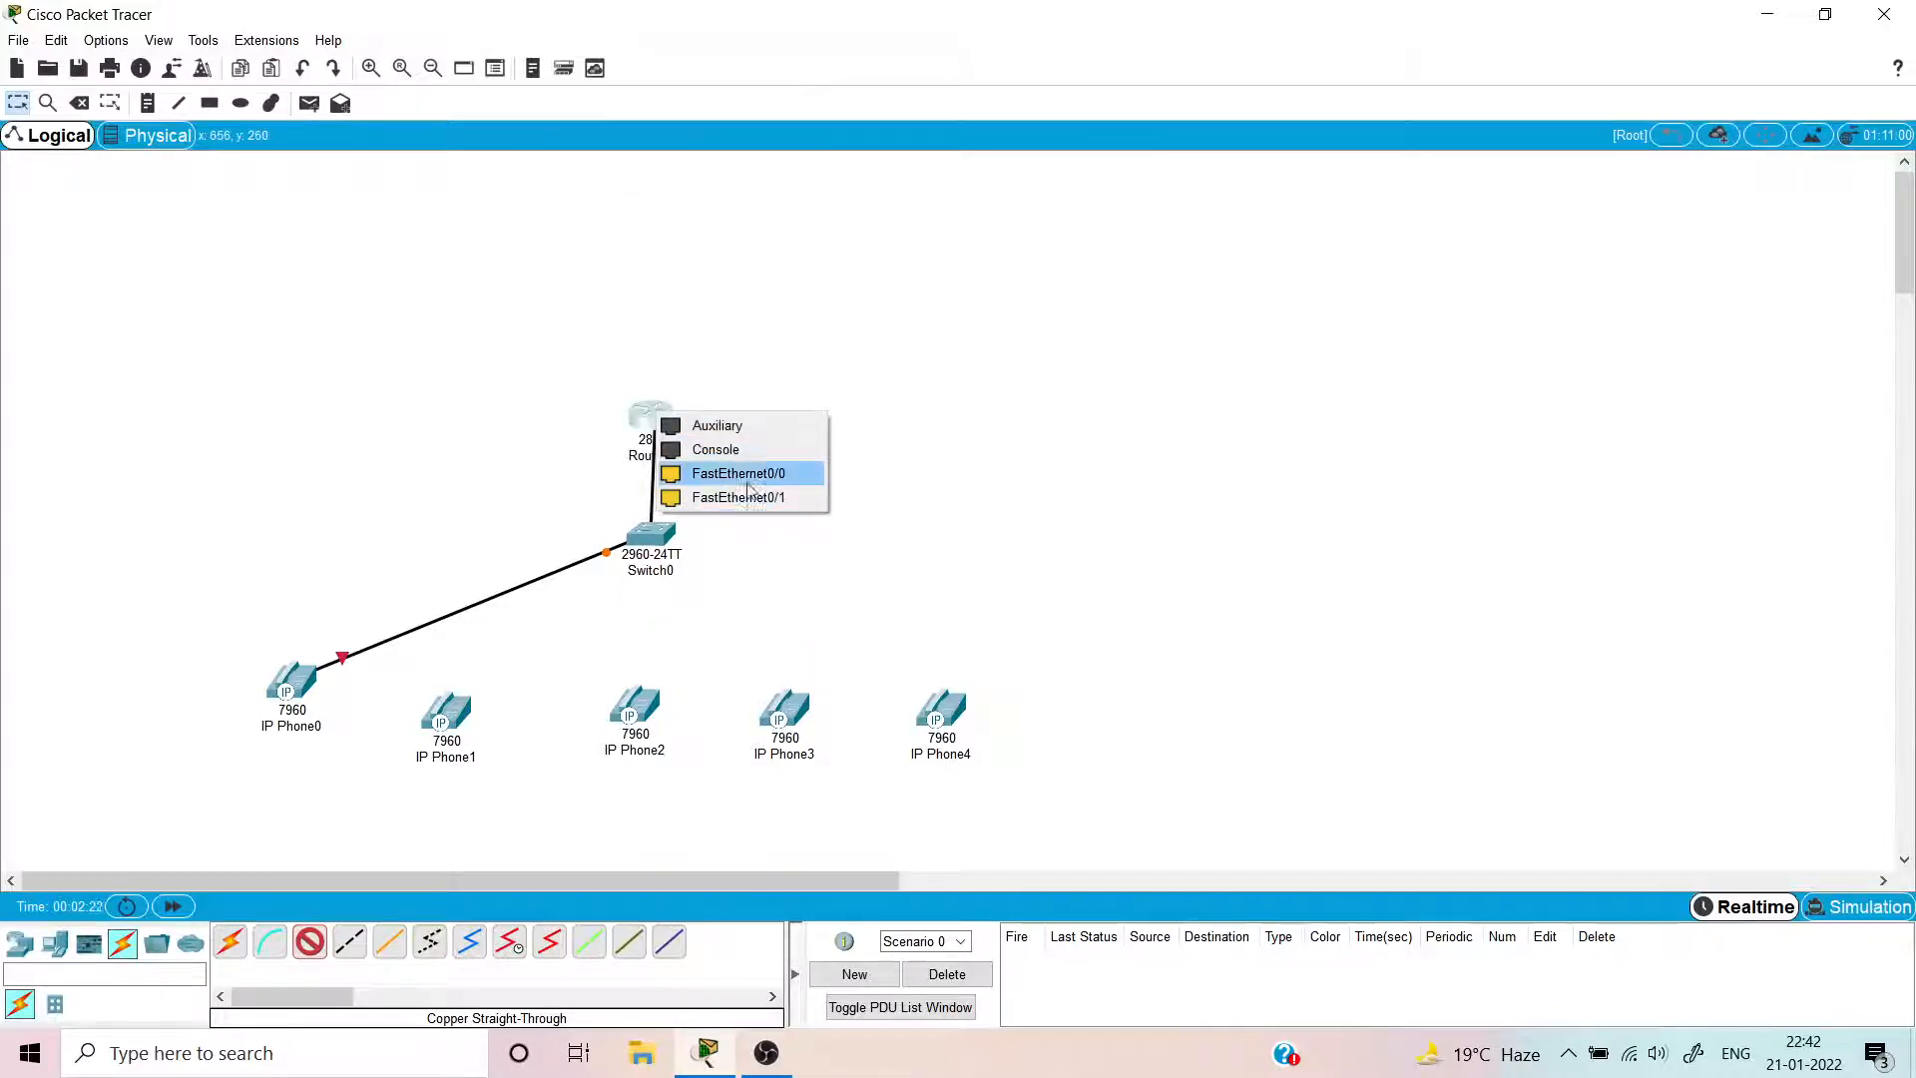
click(748, 479)
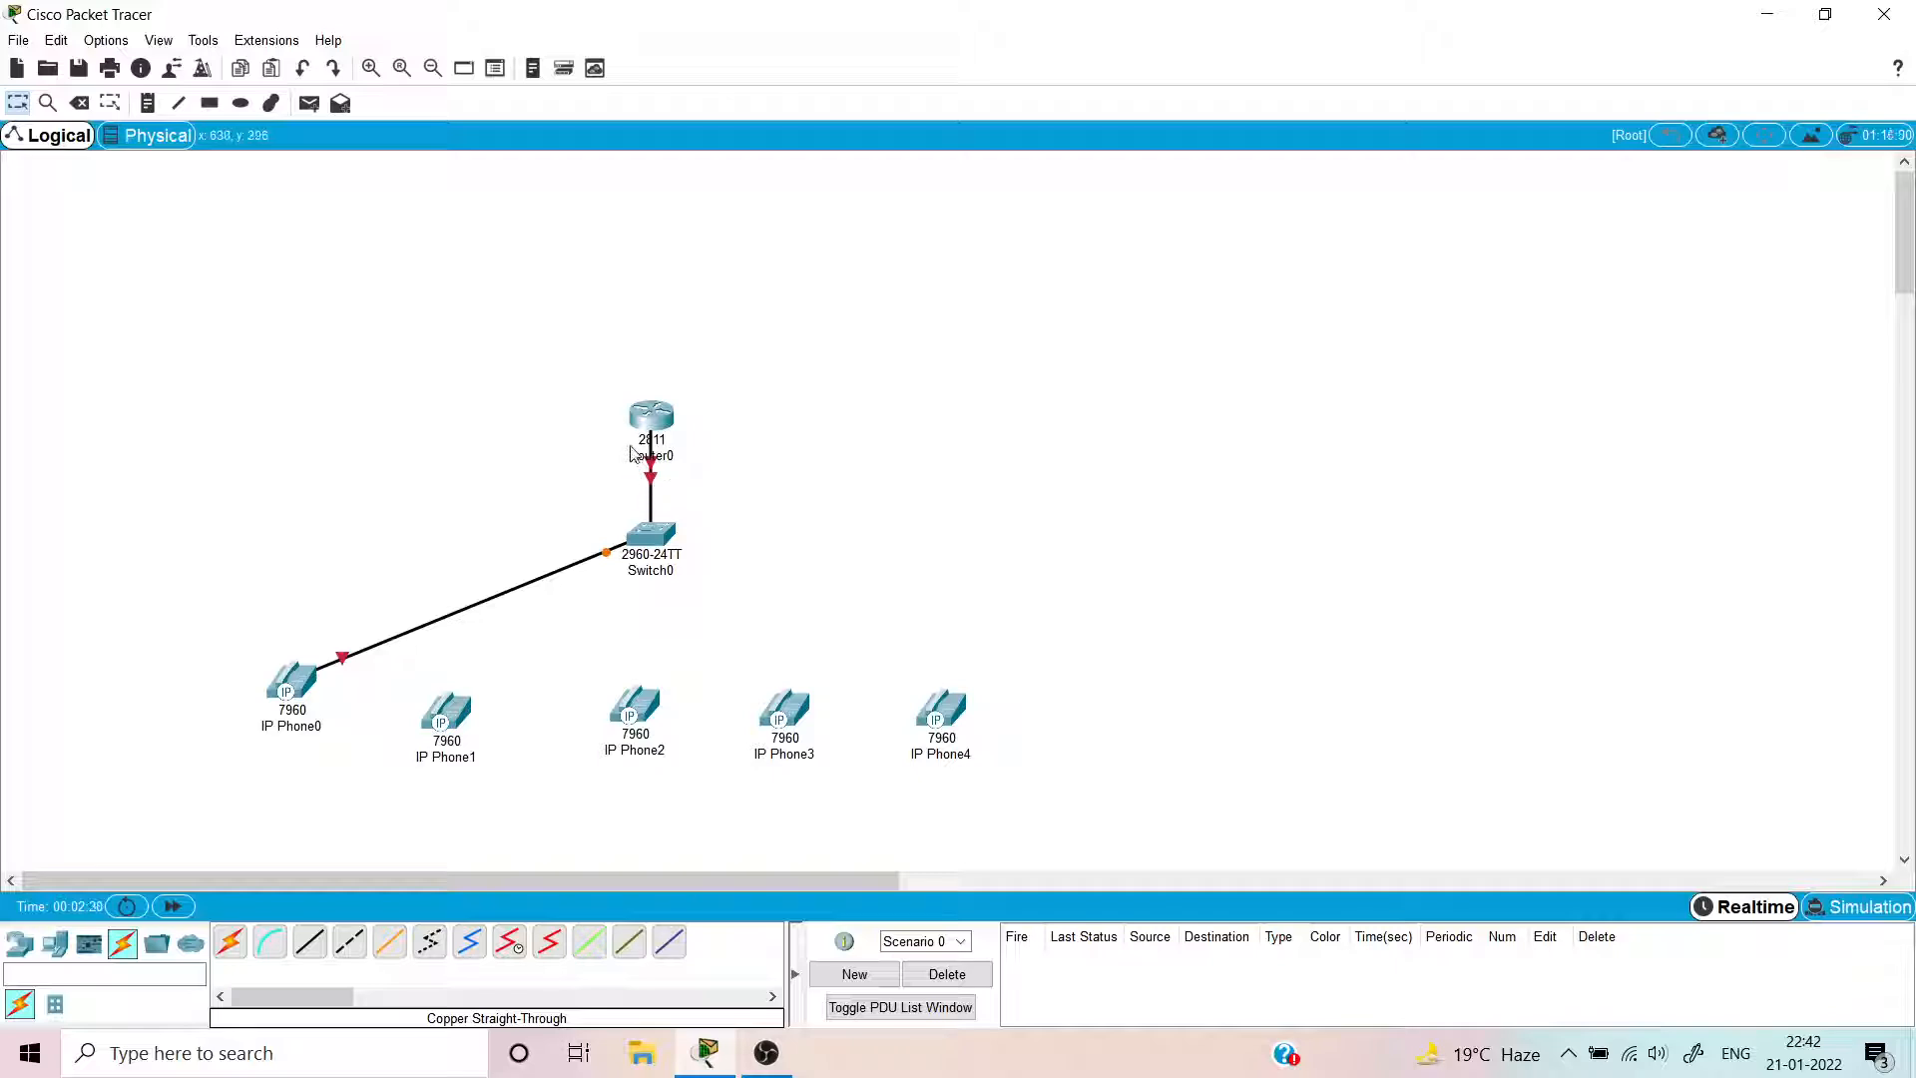
- Power IP Phone0 by attaching the VoIP power adapter to its power port, and close its device window
click(299, 687)
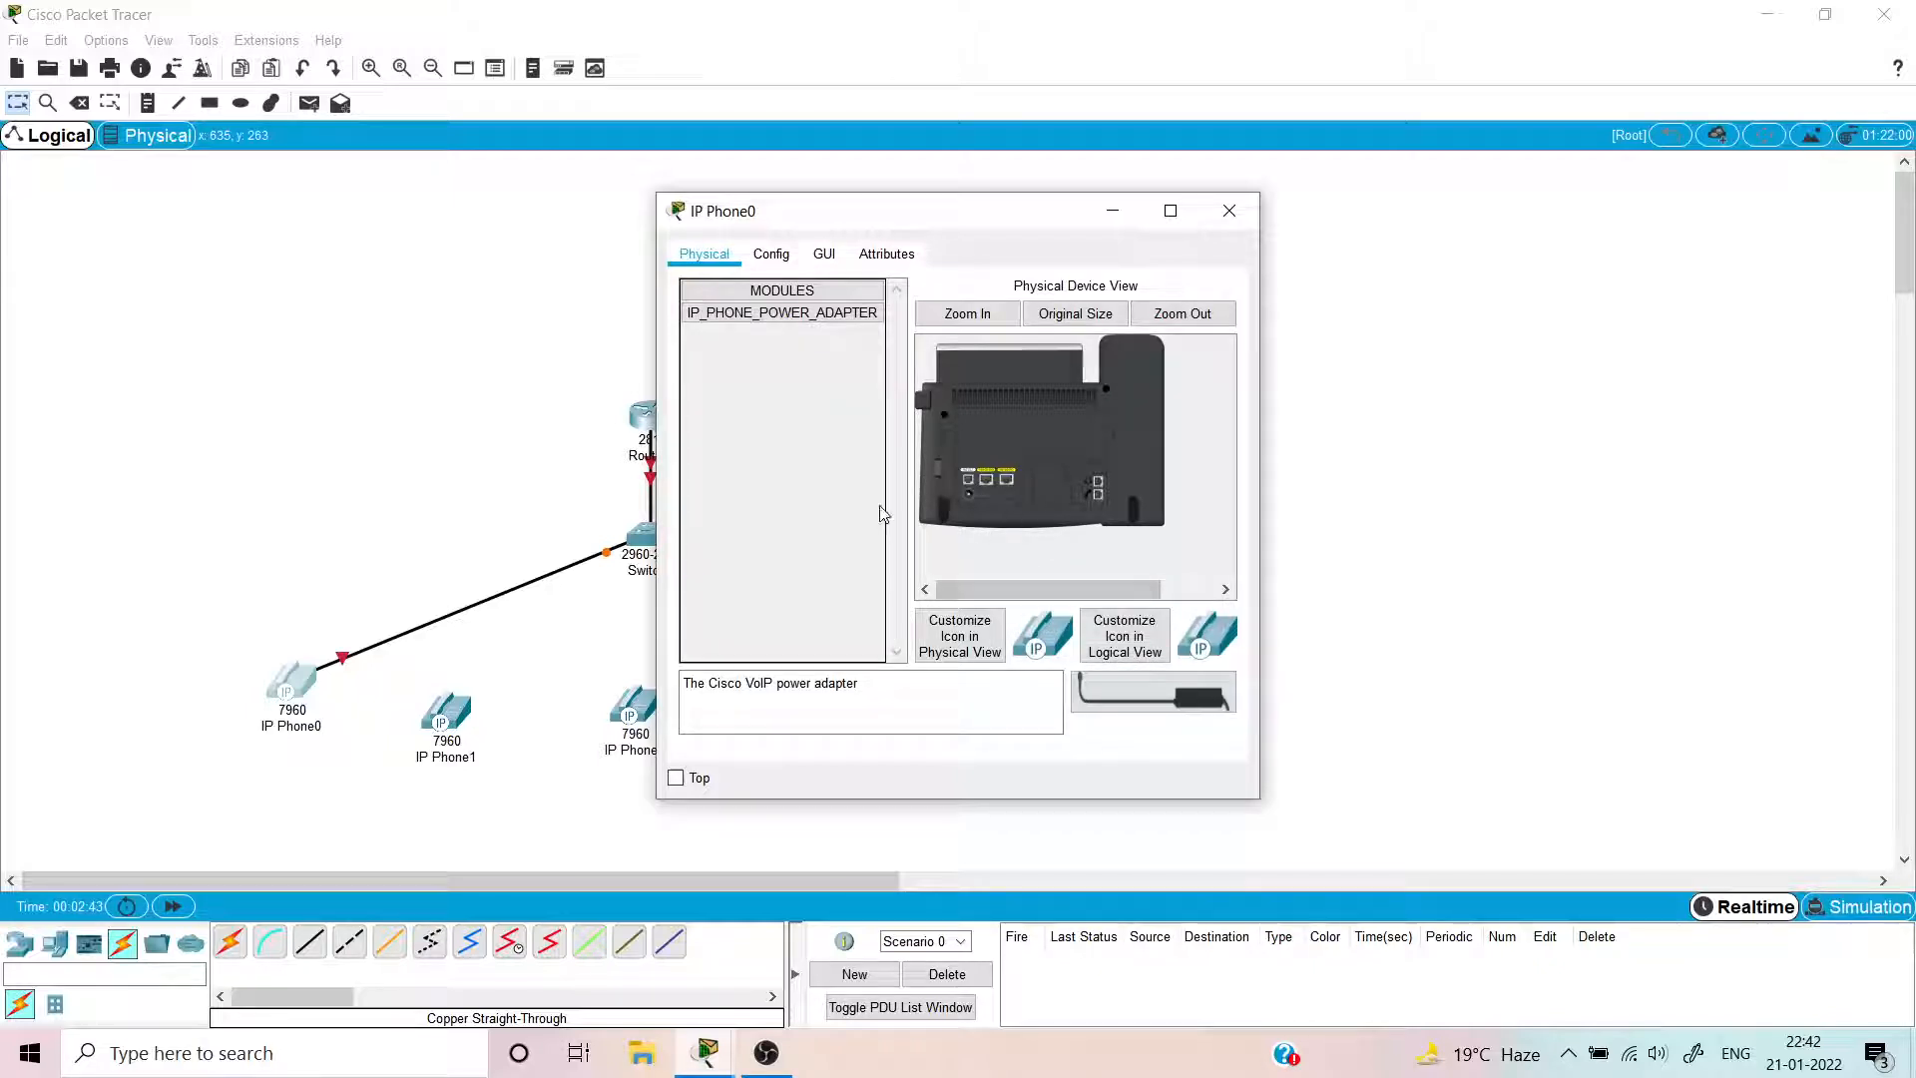
drag(1152, 694, 966, 489)
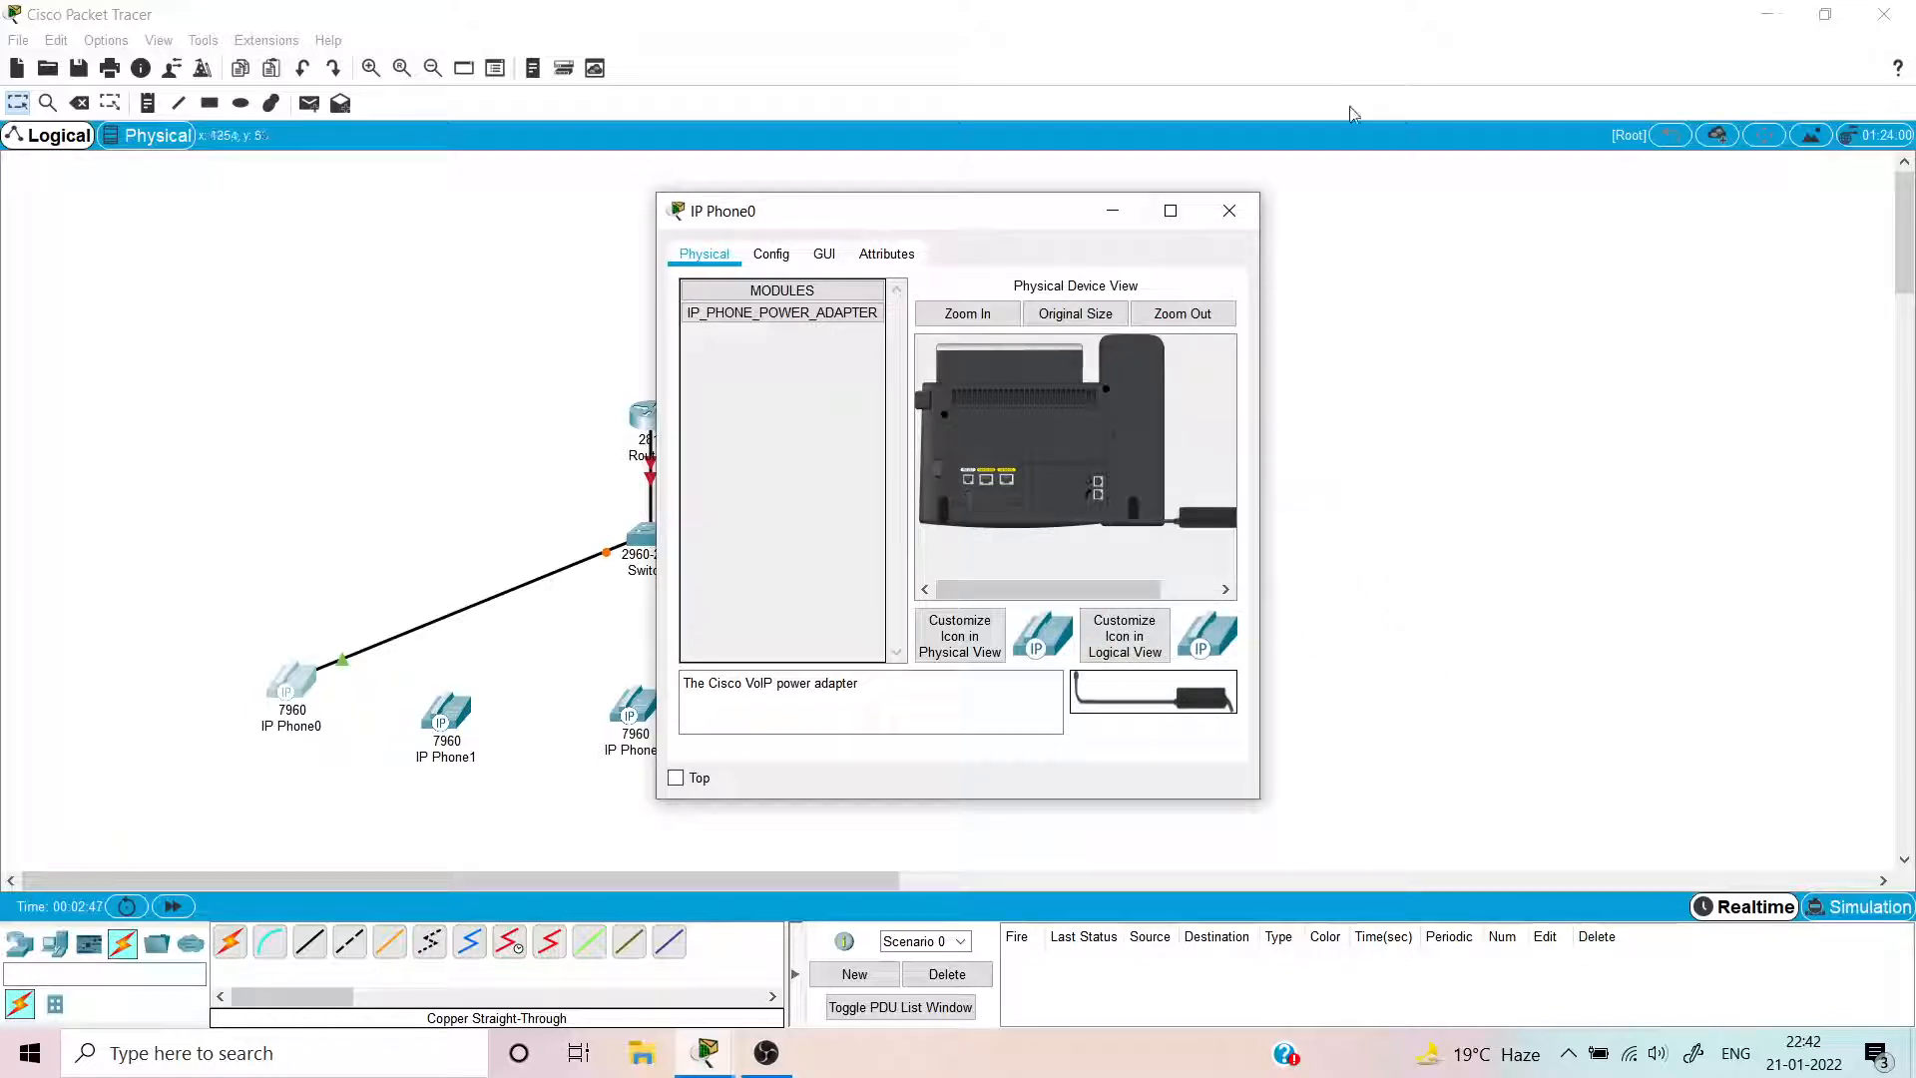
click(1229, 211)
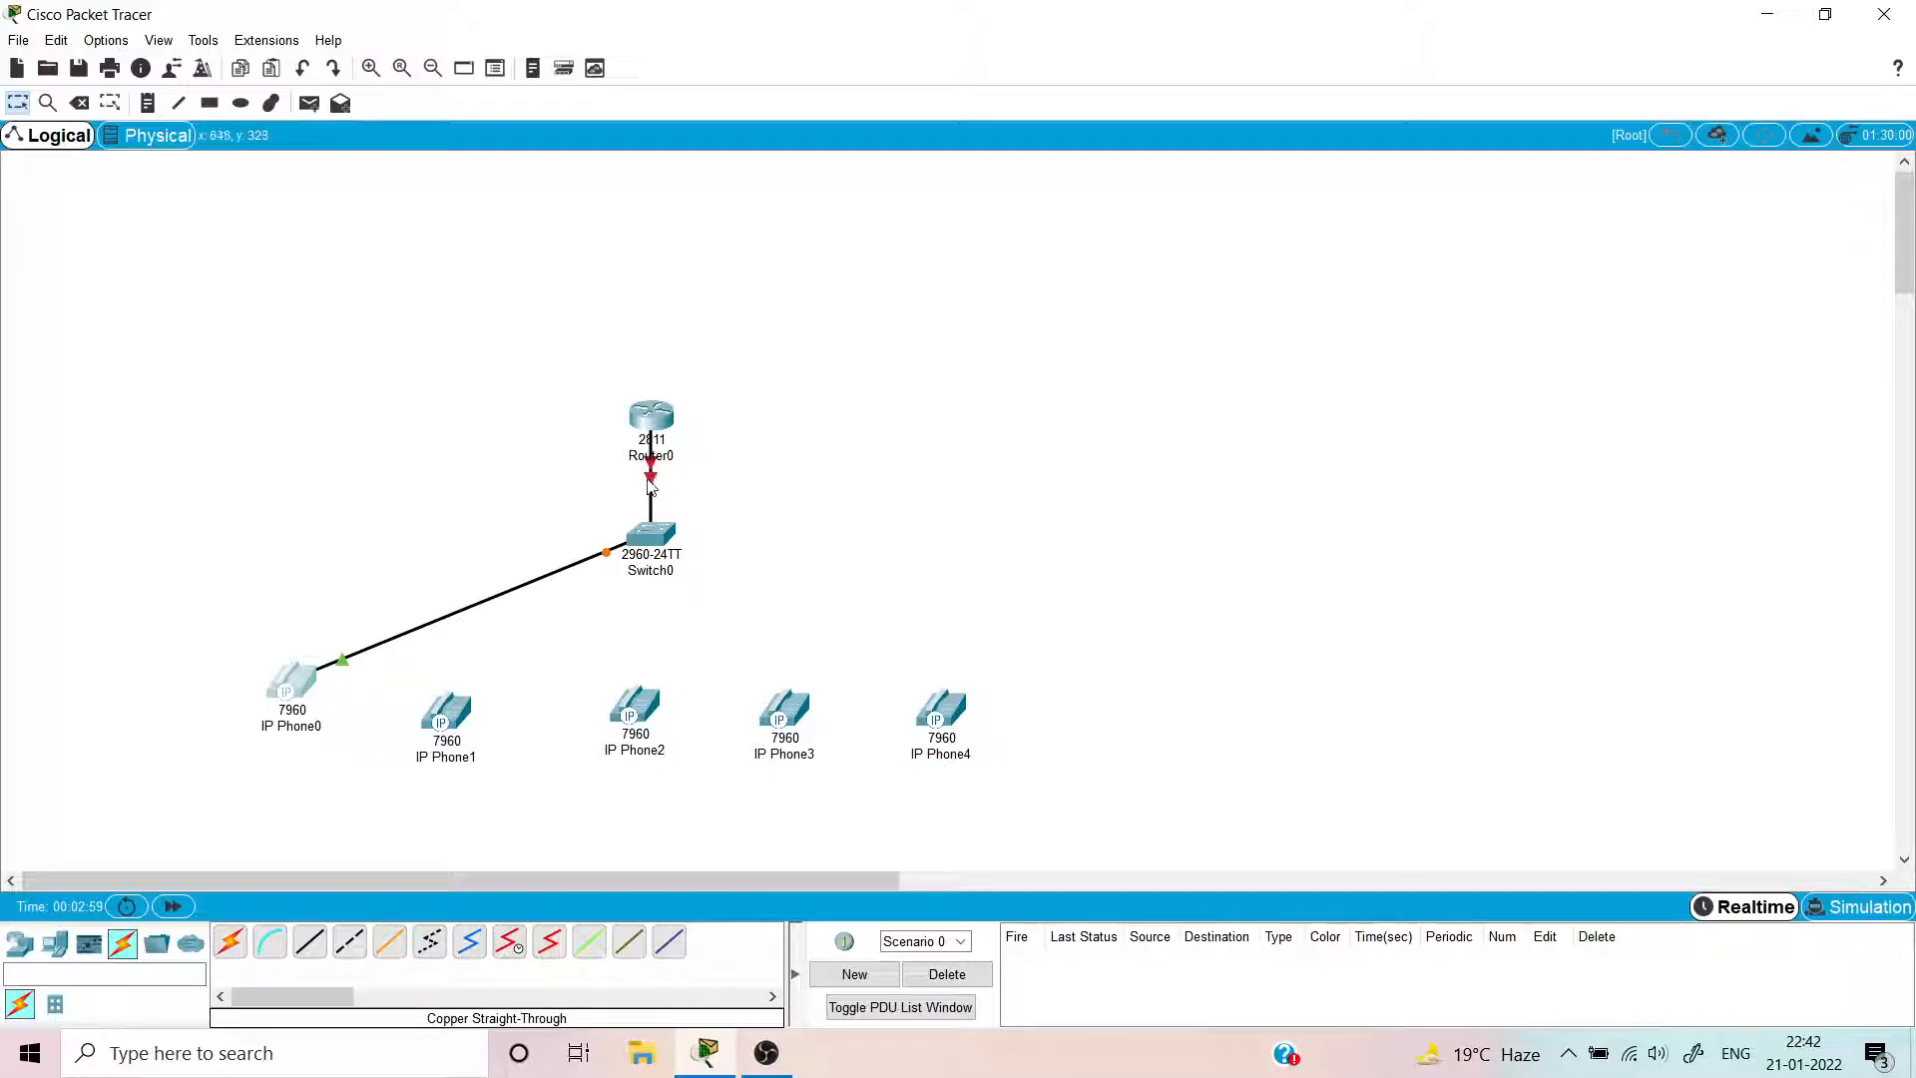
- Examine Switch0's configuration, including its FastEthernet0/2 and FastEthernet0/1 interface settings, and close its device window
click(656, 538)
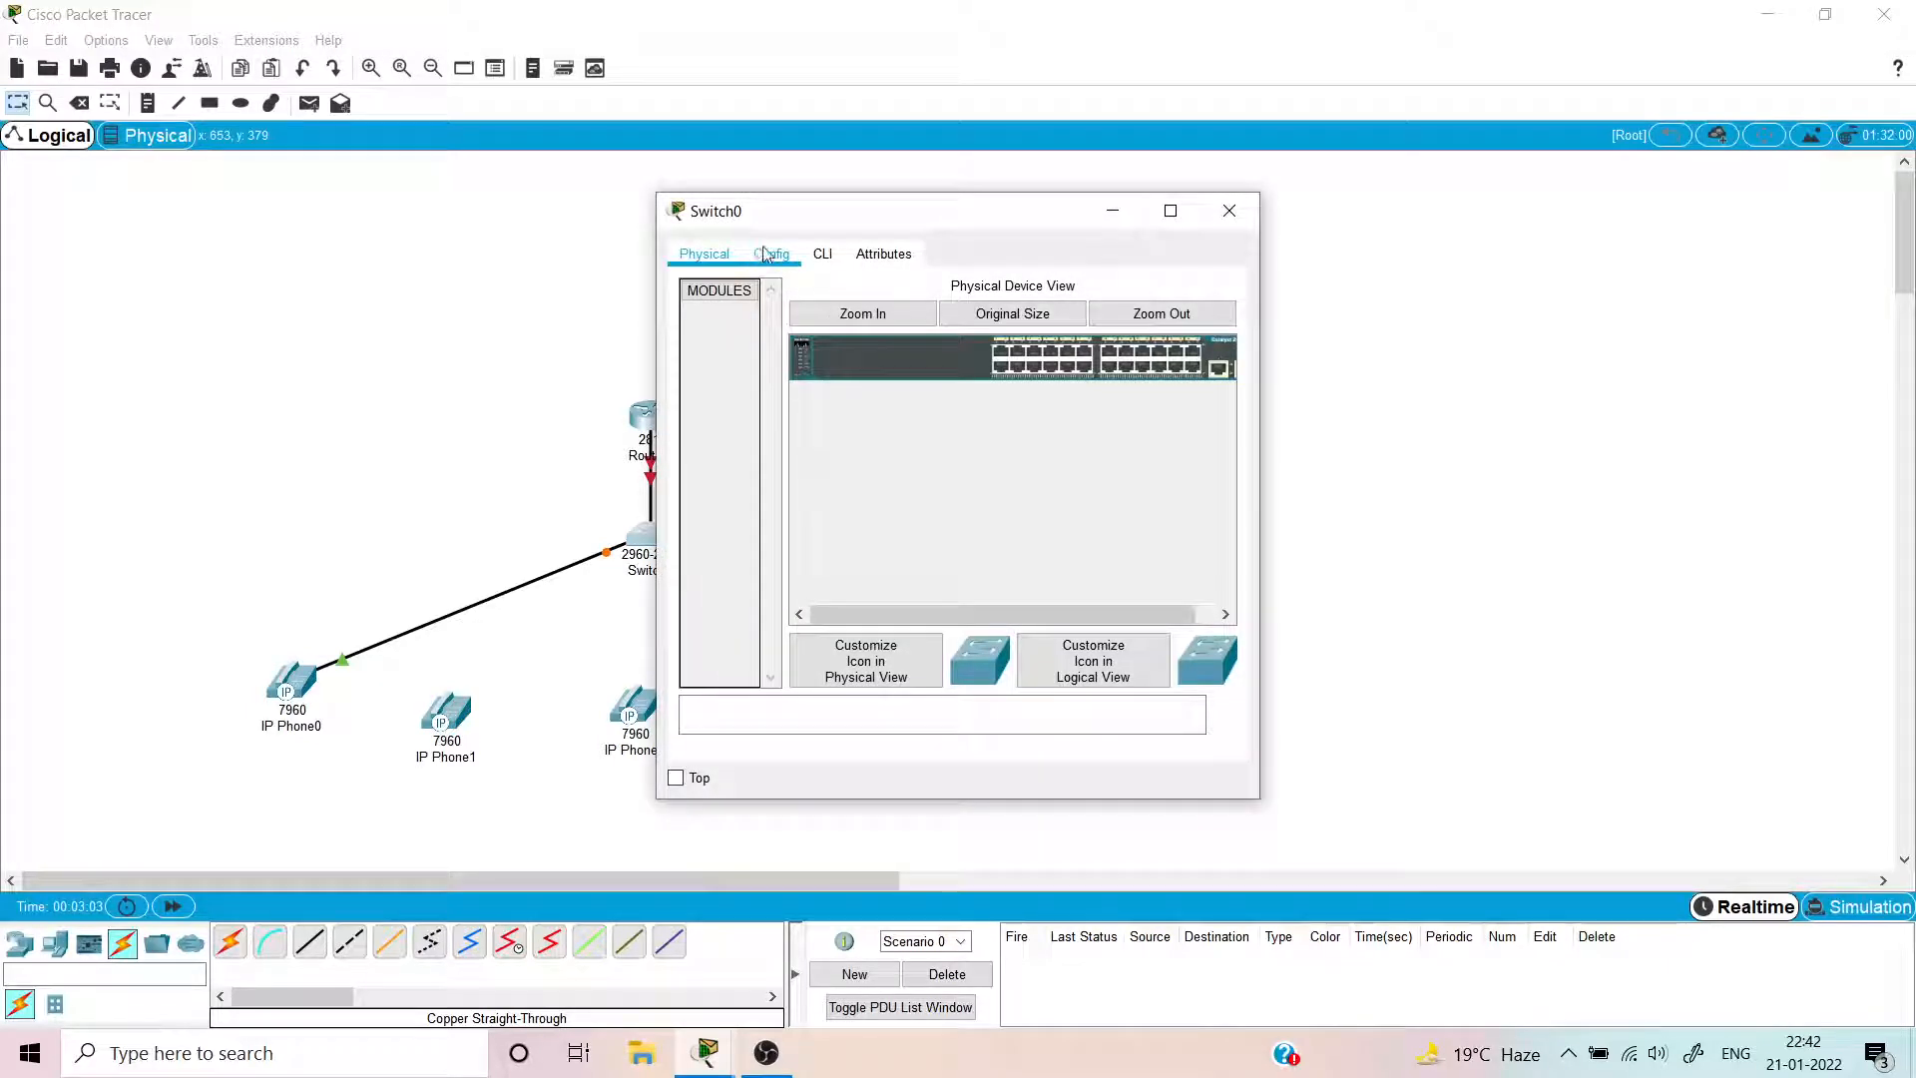
drag(860, 209, 946, 198)
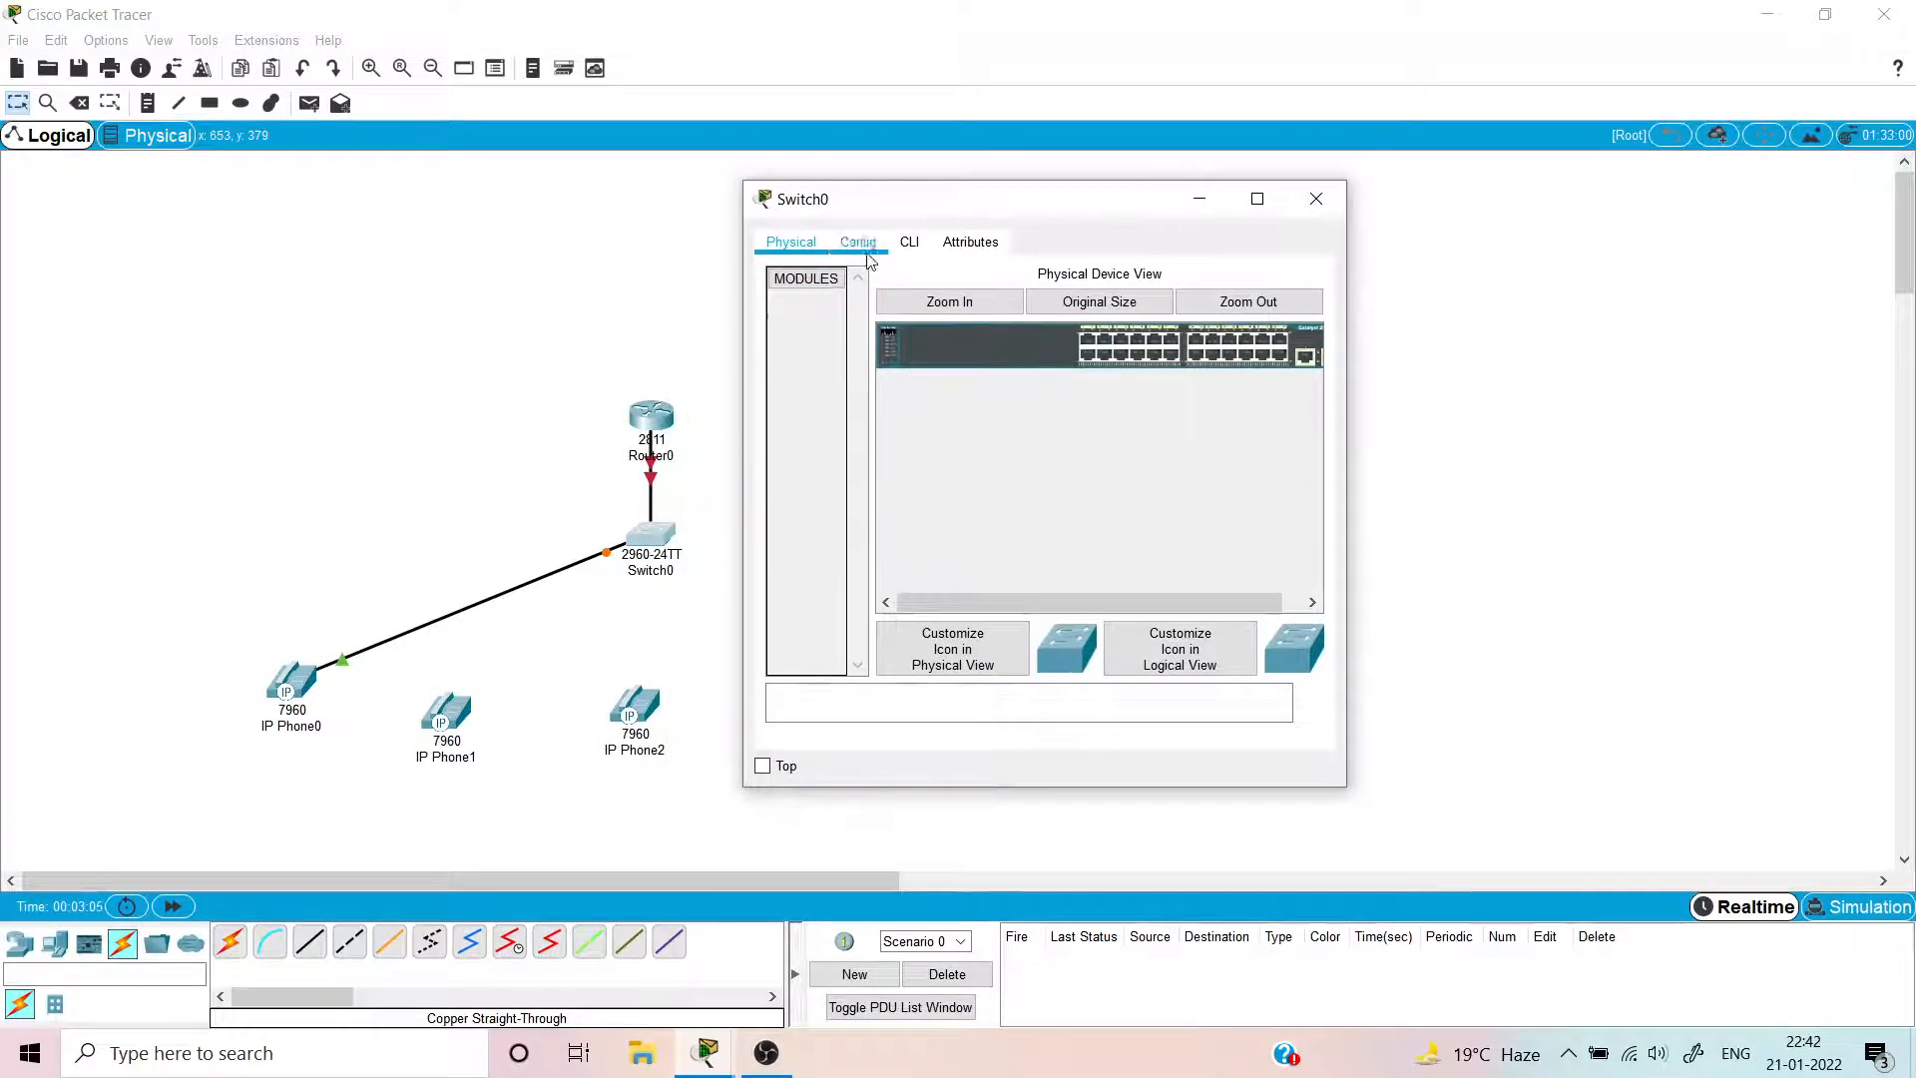
click(867, 250)
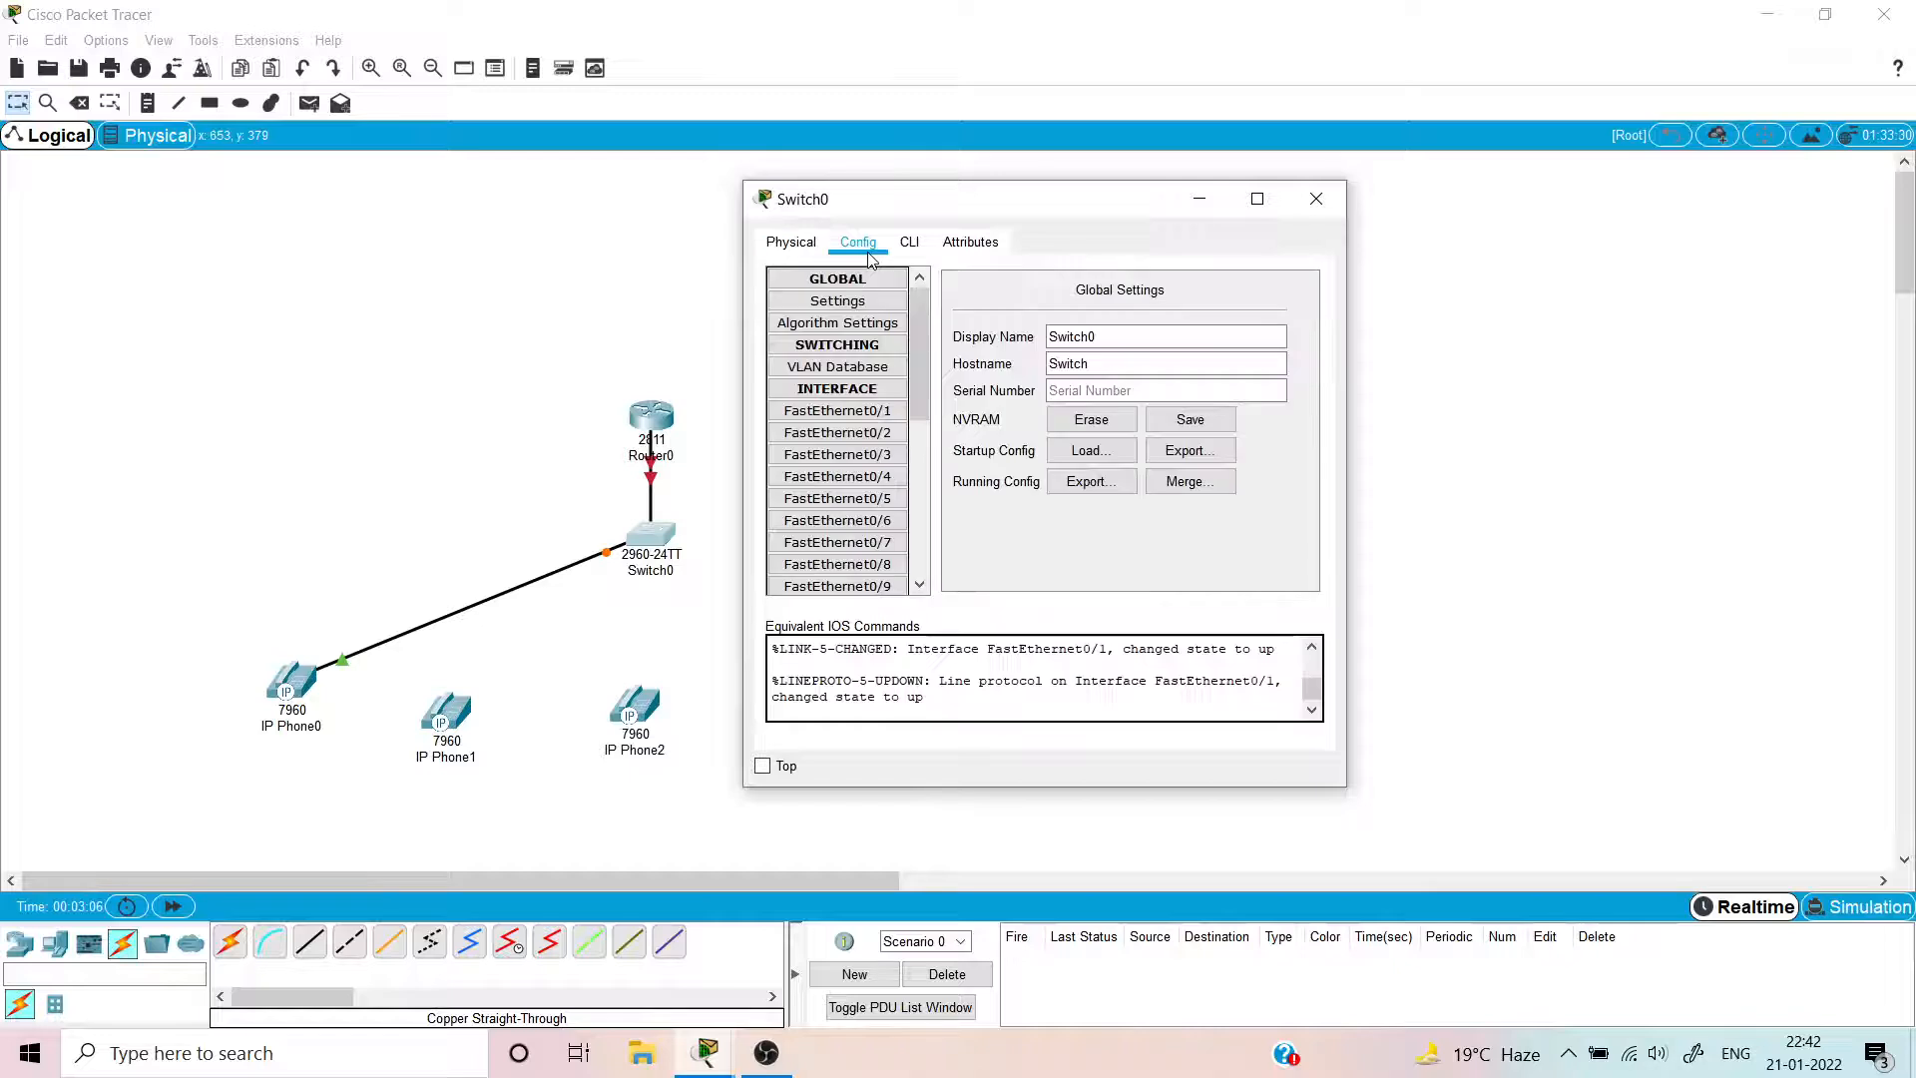
click(859, 437)
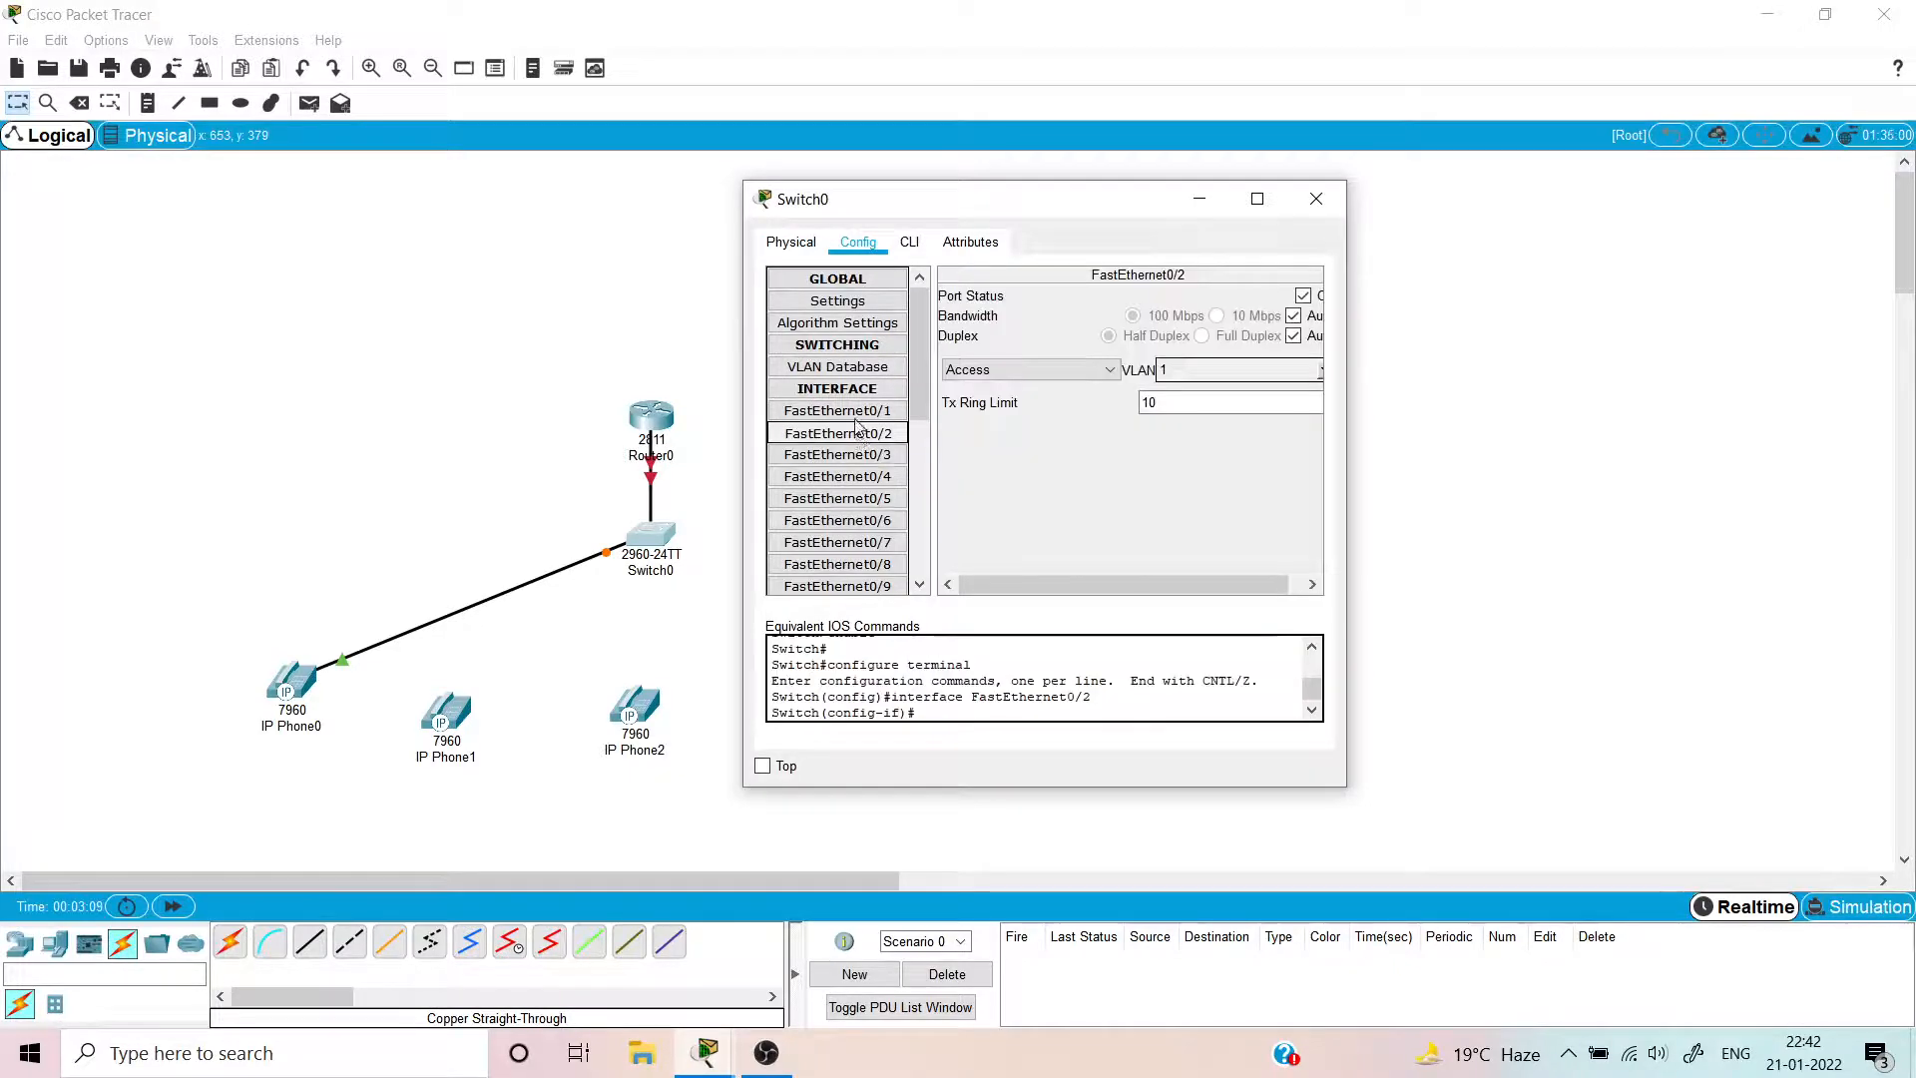
click(855, 415)
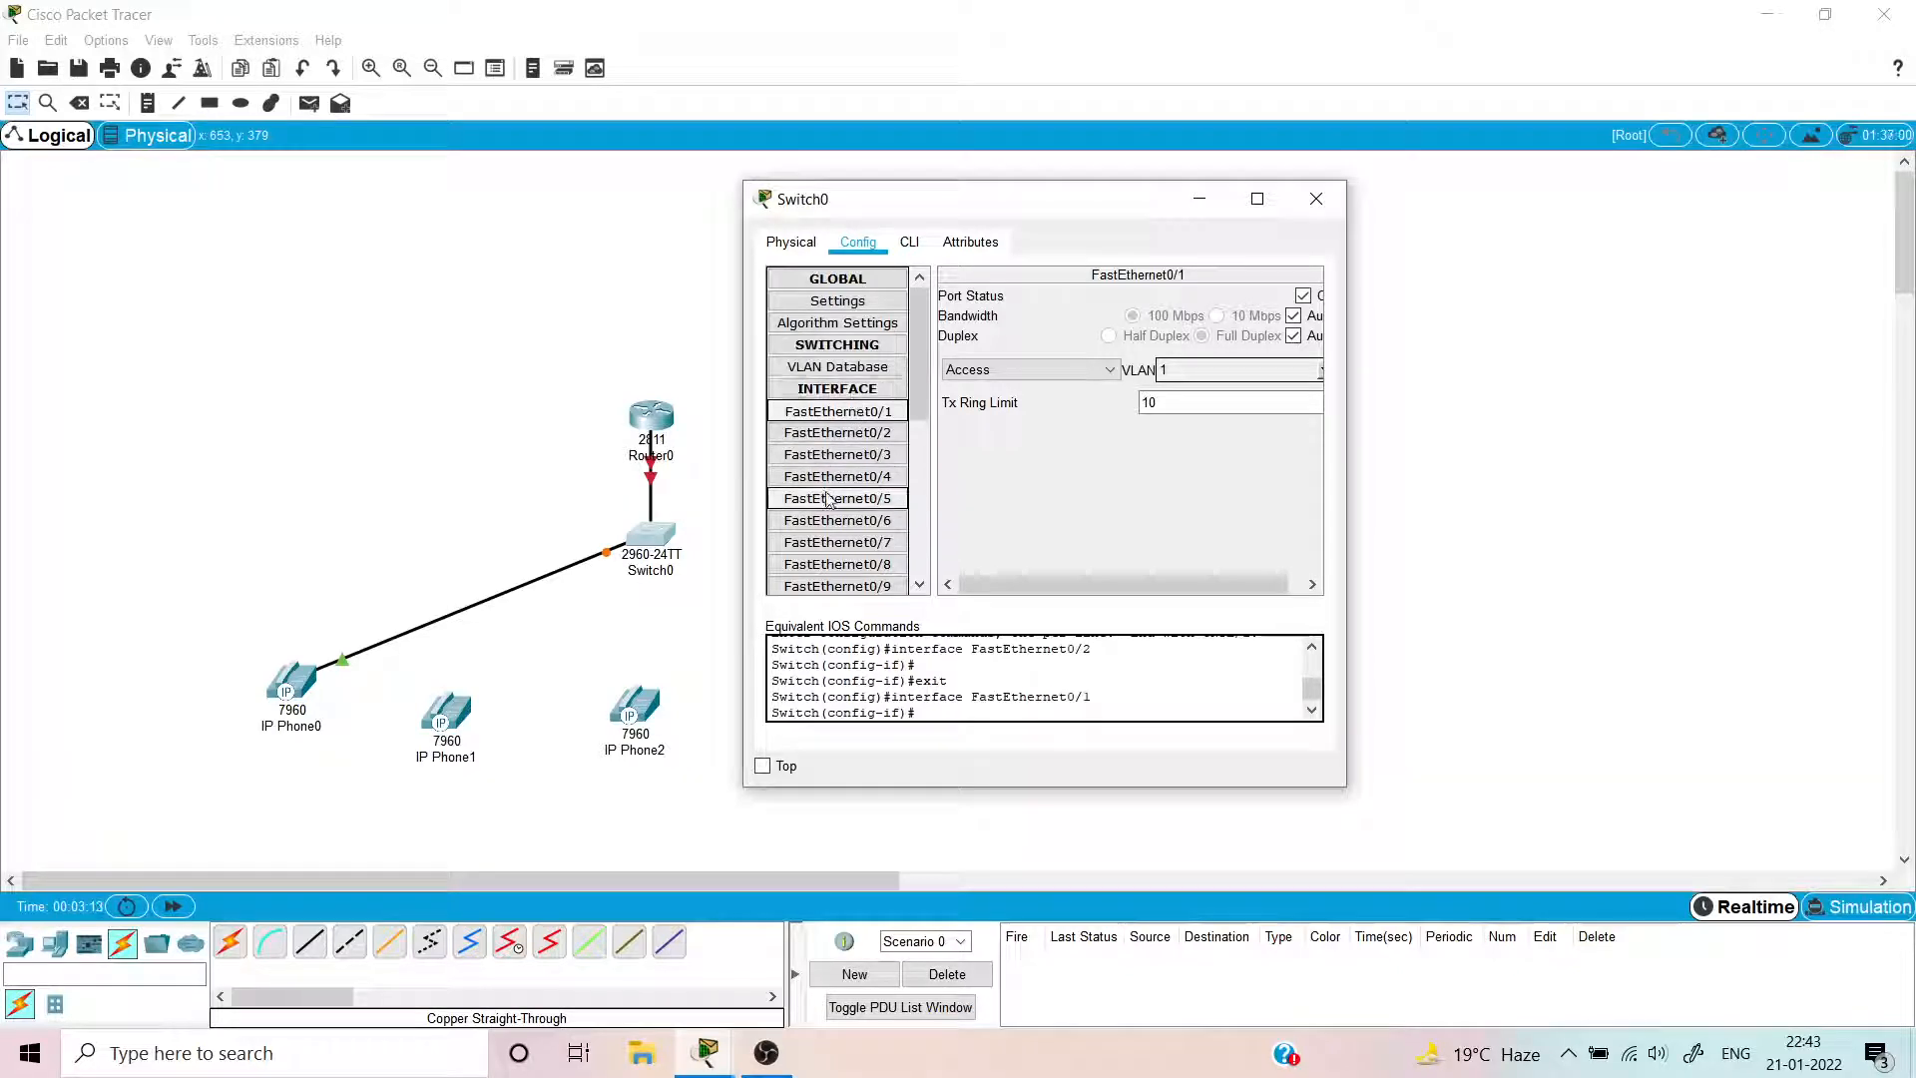
scroll(825, 498, down, 2)
scroll(825, 498, up, 2)
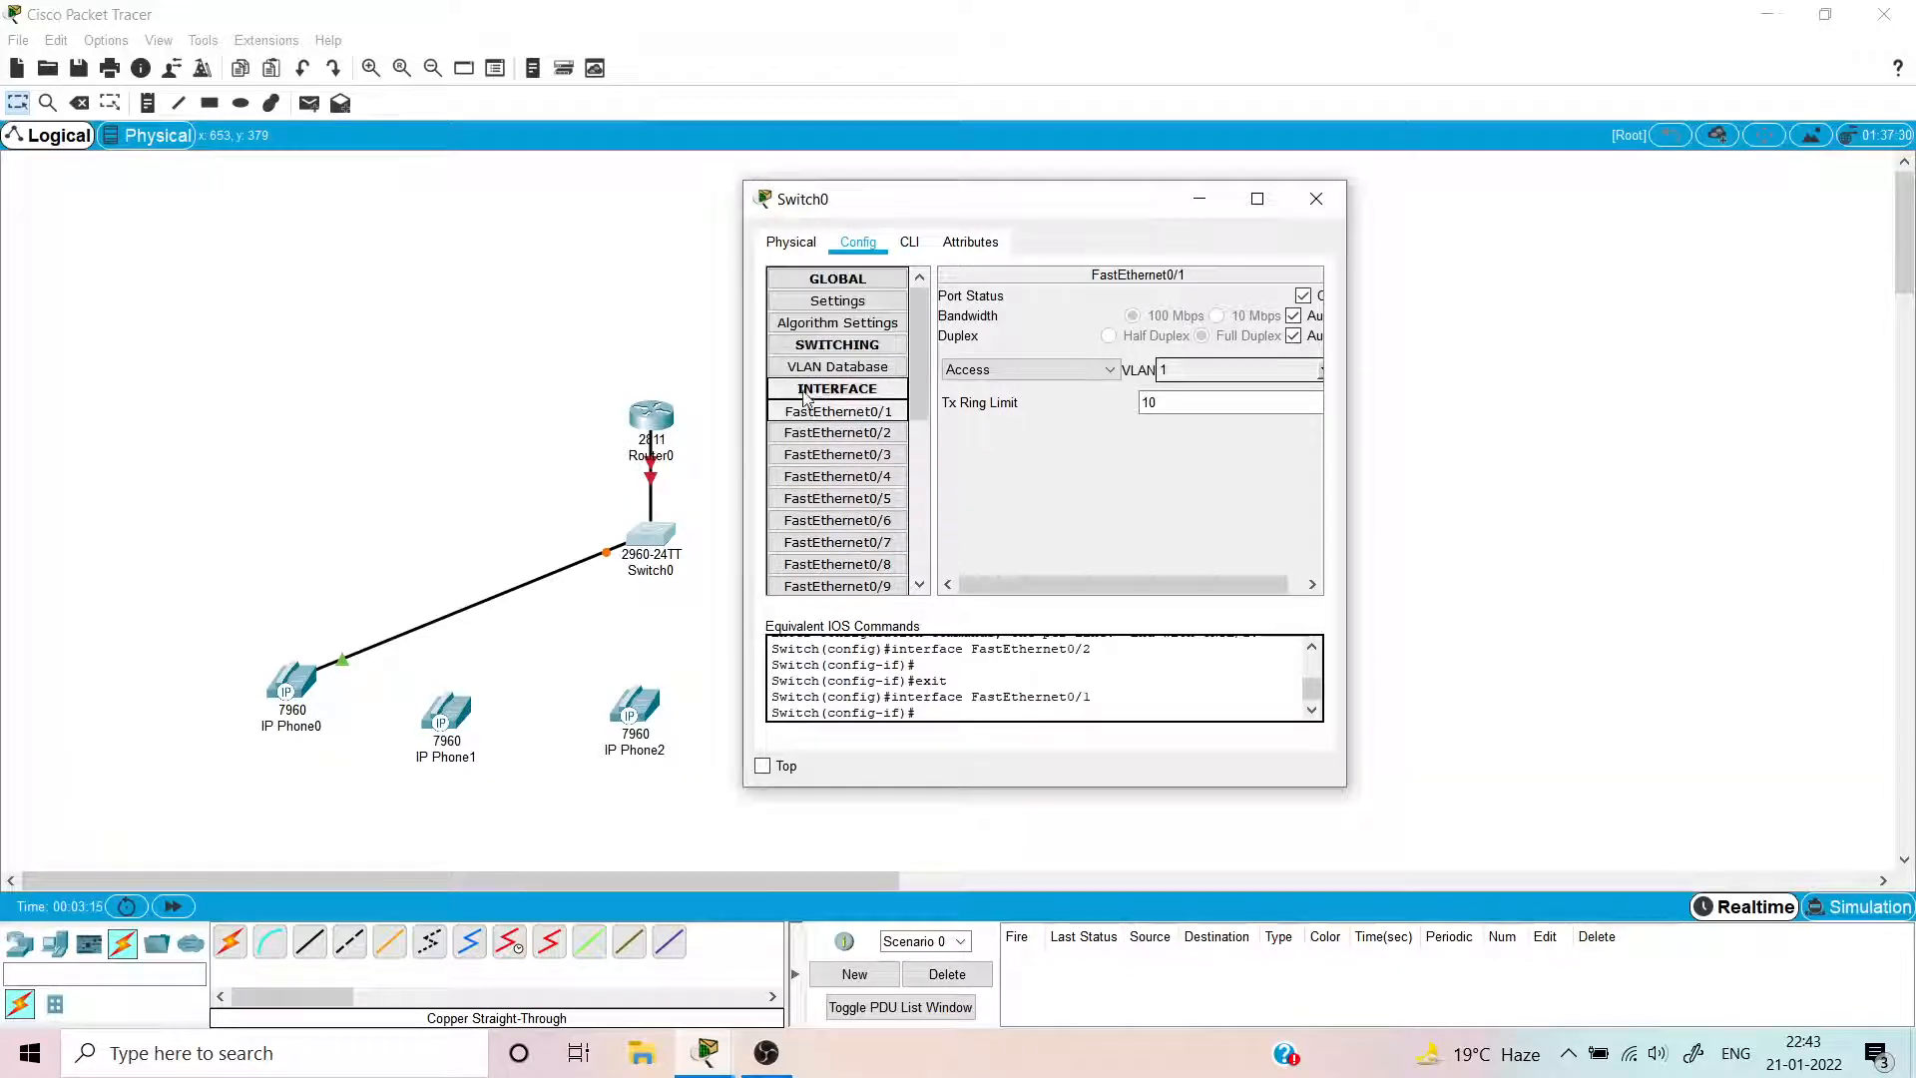
click(837, 280)
click(833, 304)
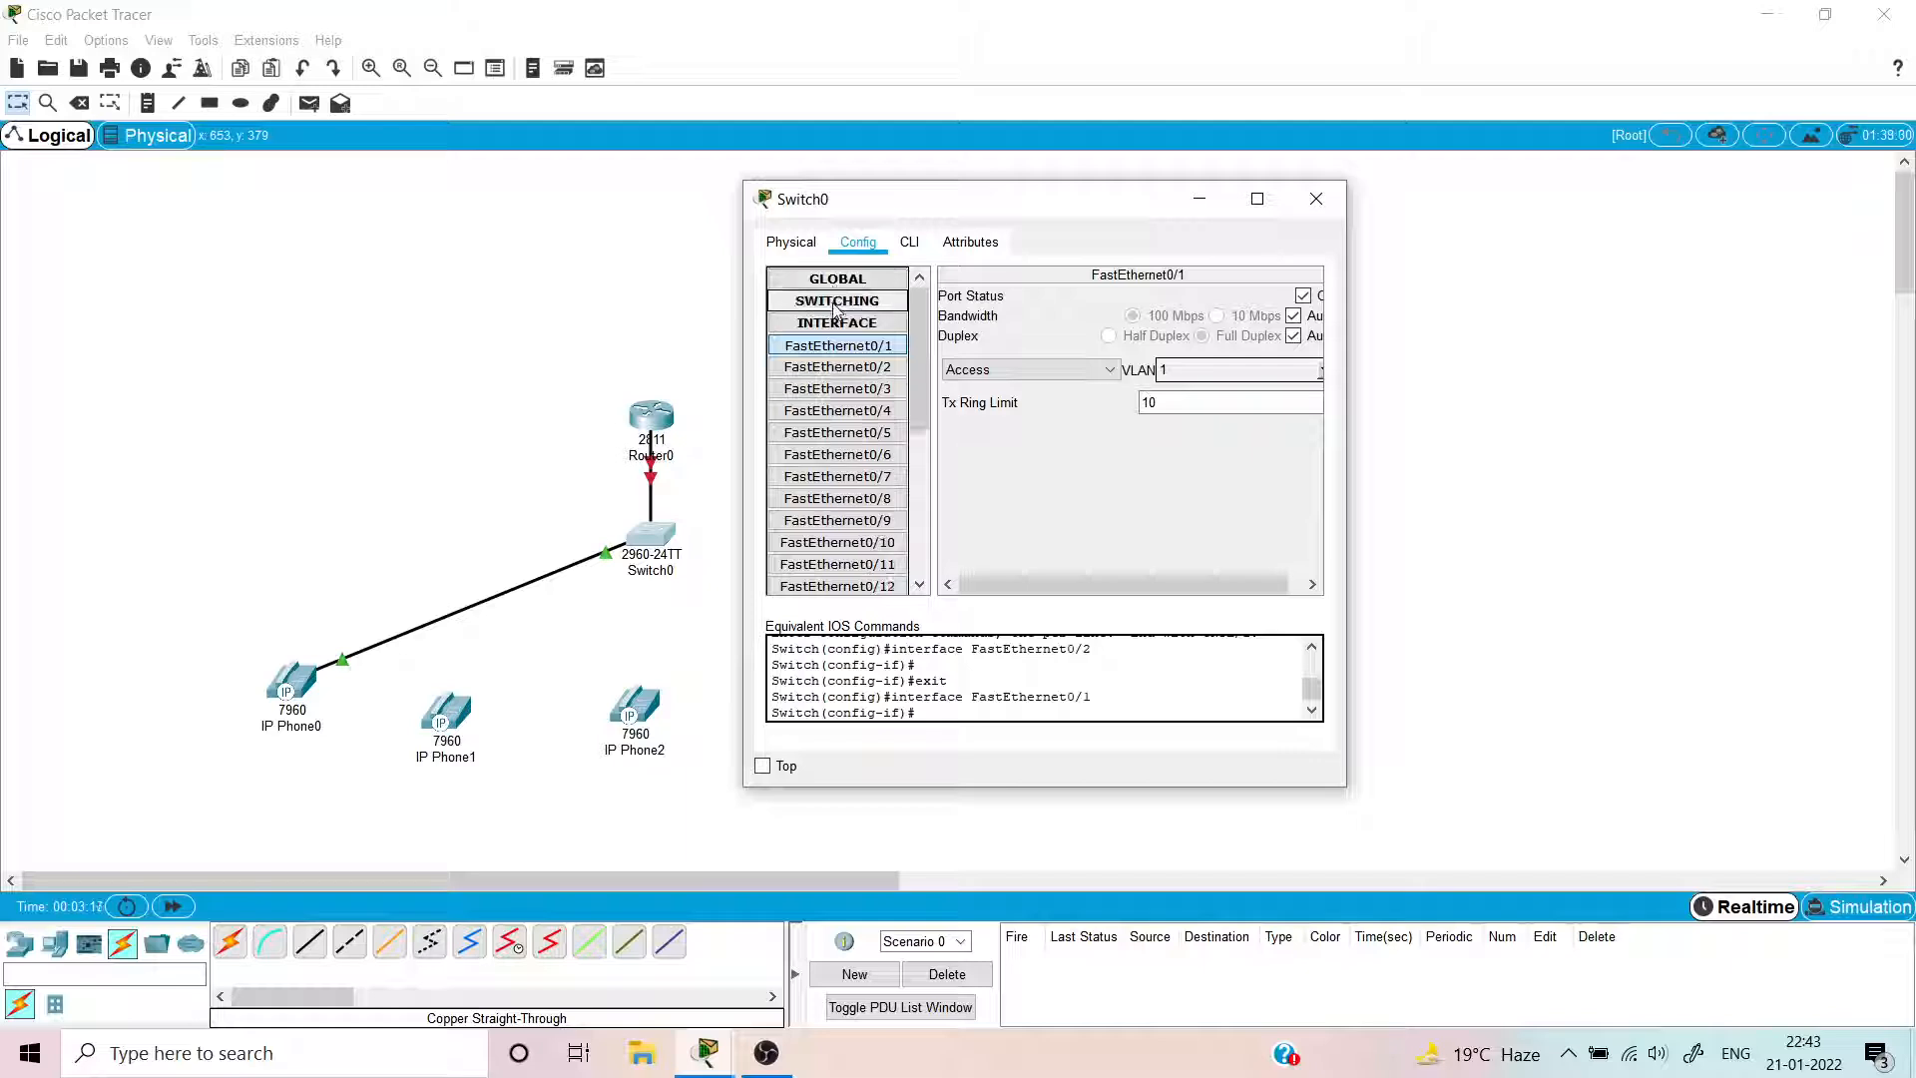
click(831, 323)
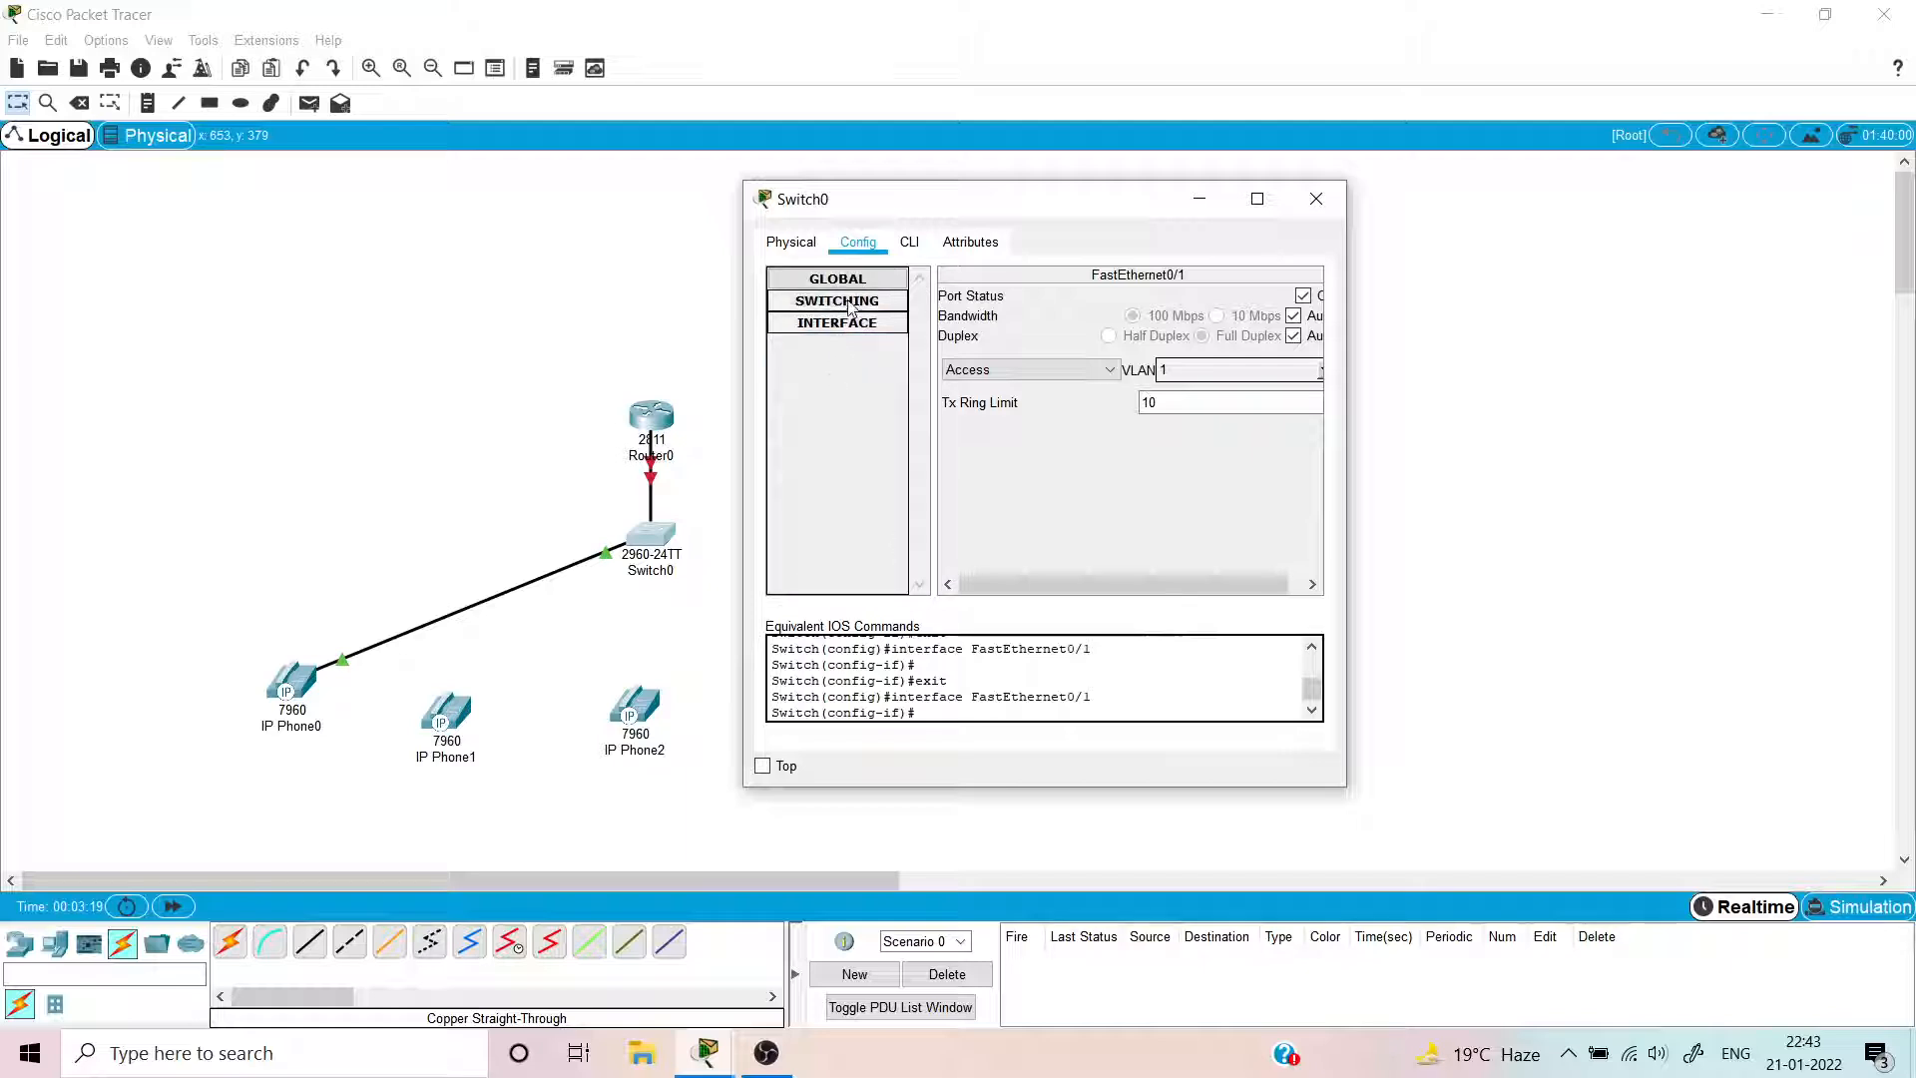
click(846, 299)
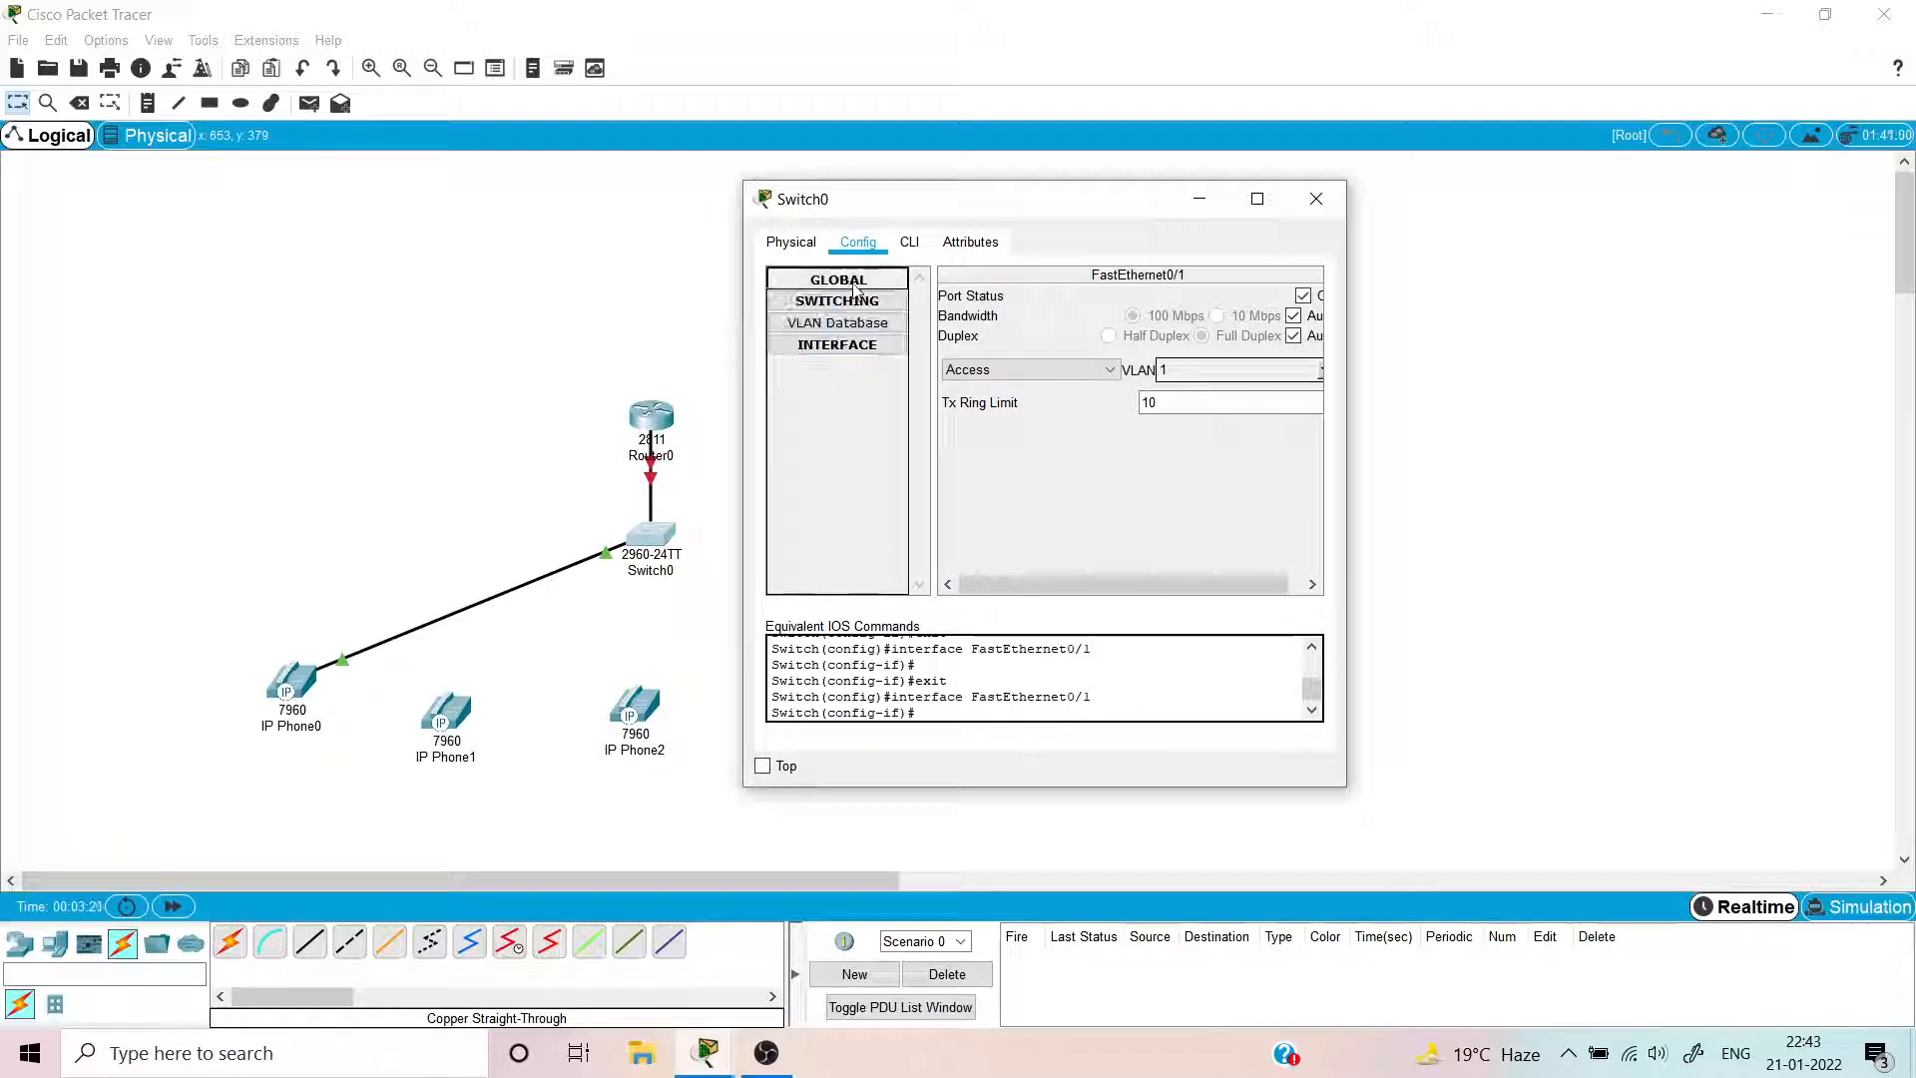
click(848, 280)
click(1316, 203)
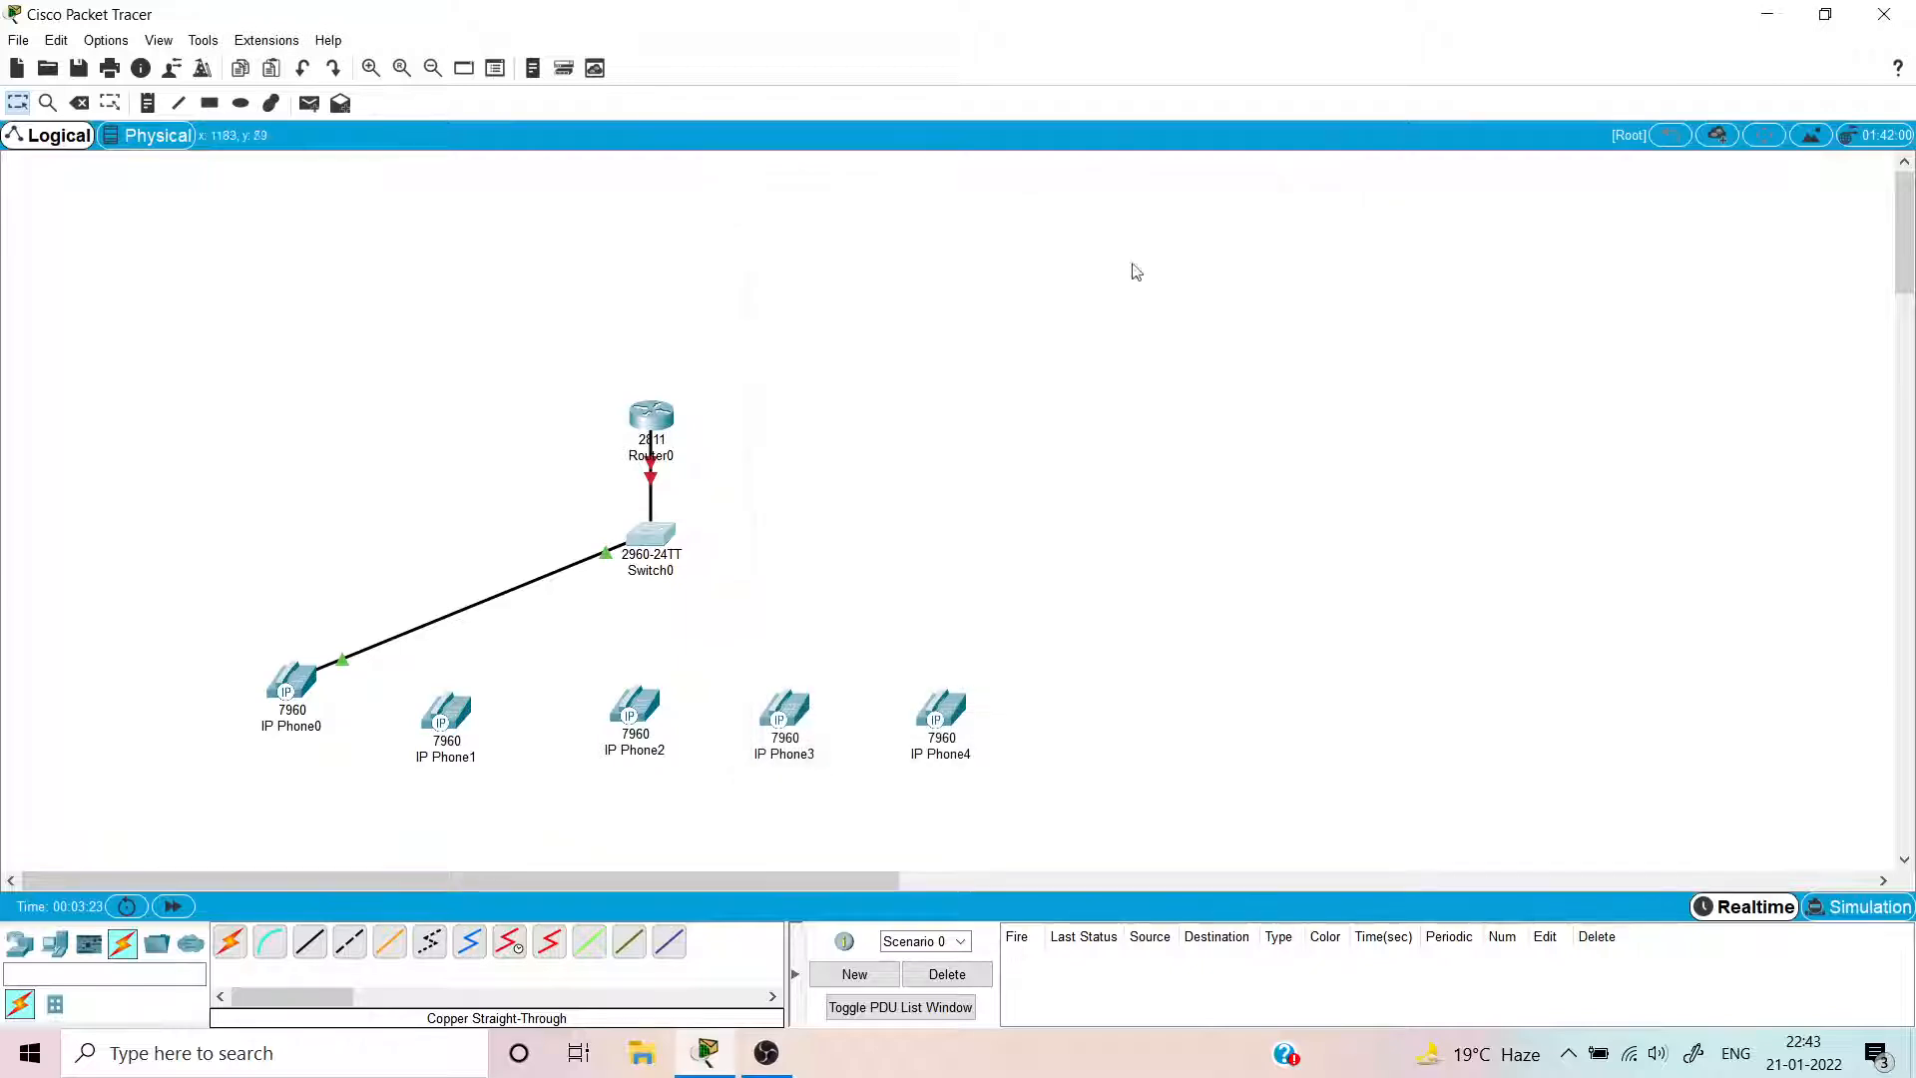
- Set Router0's hostname to Router0 in its global configuration settings
click(644, 431)
scroll(739, 469, down, 4)
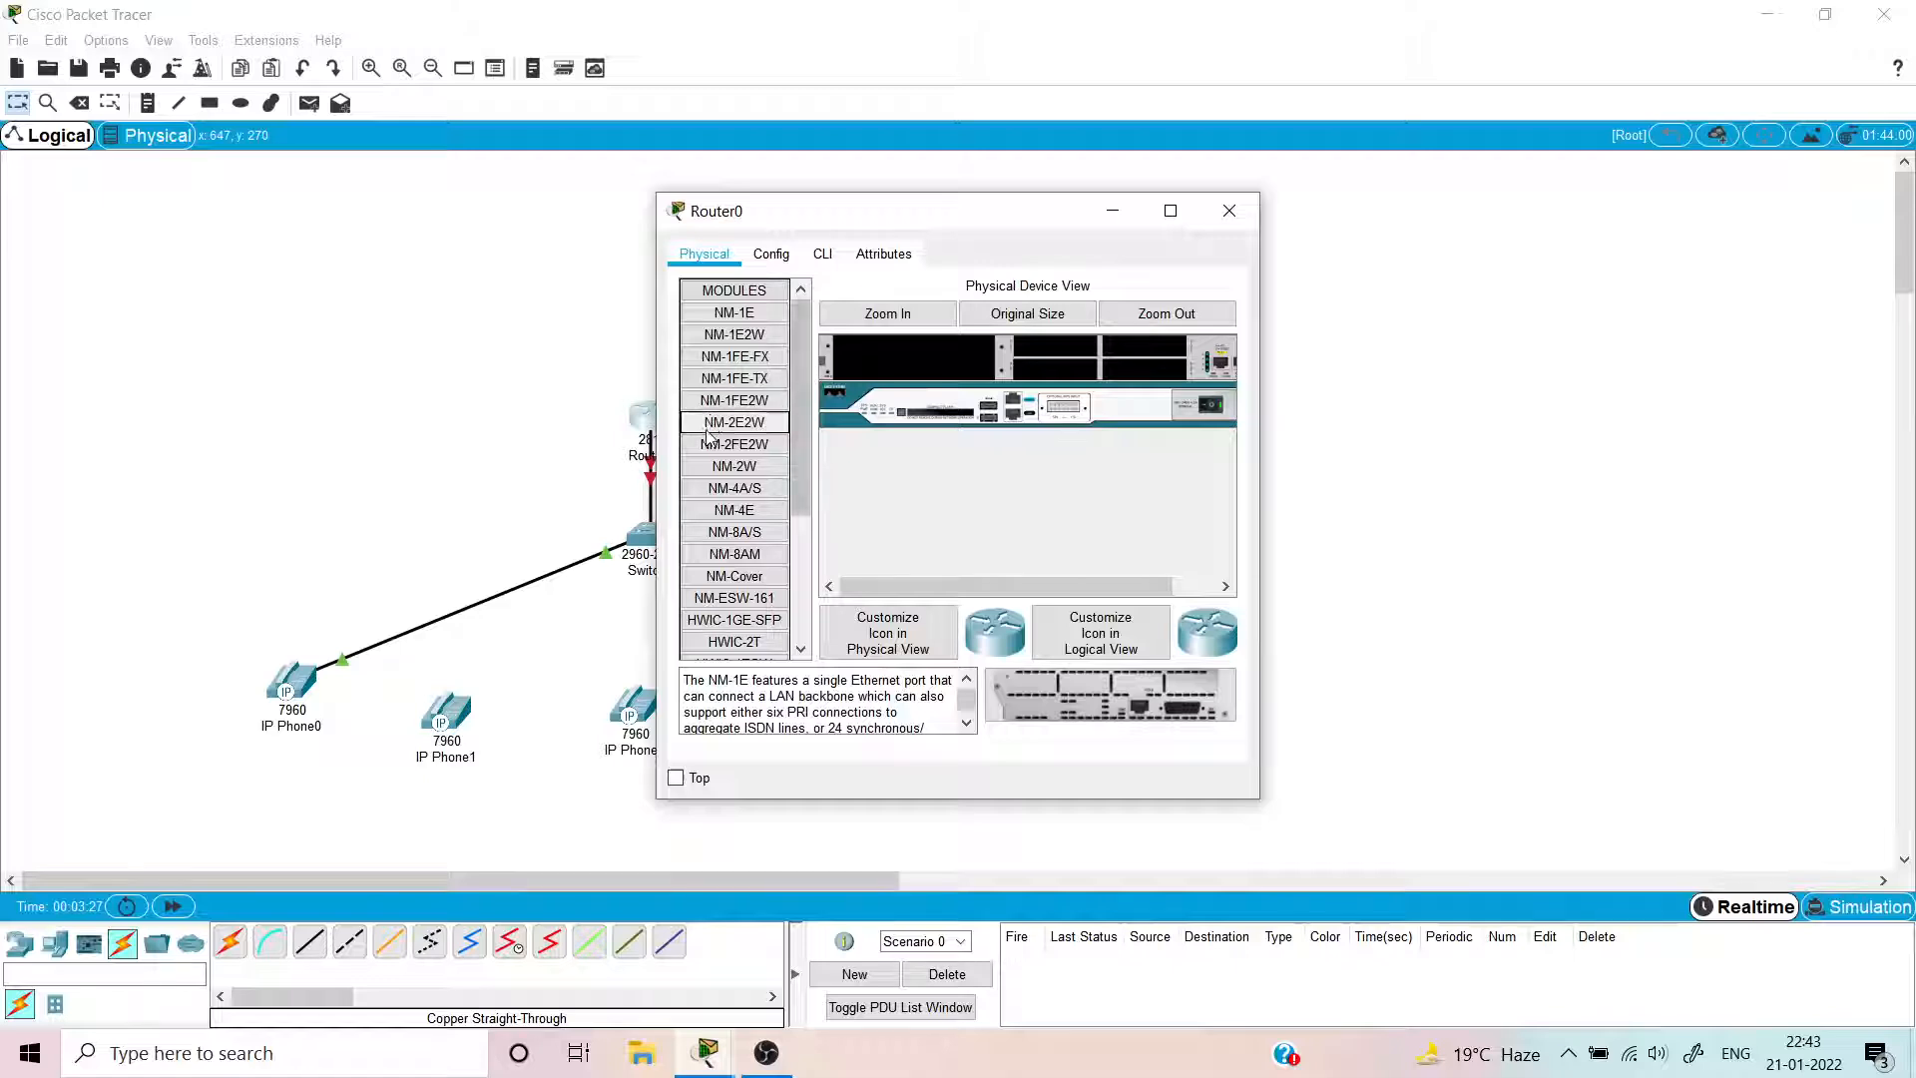
click(777, 256)
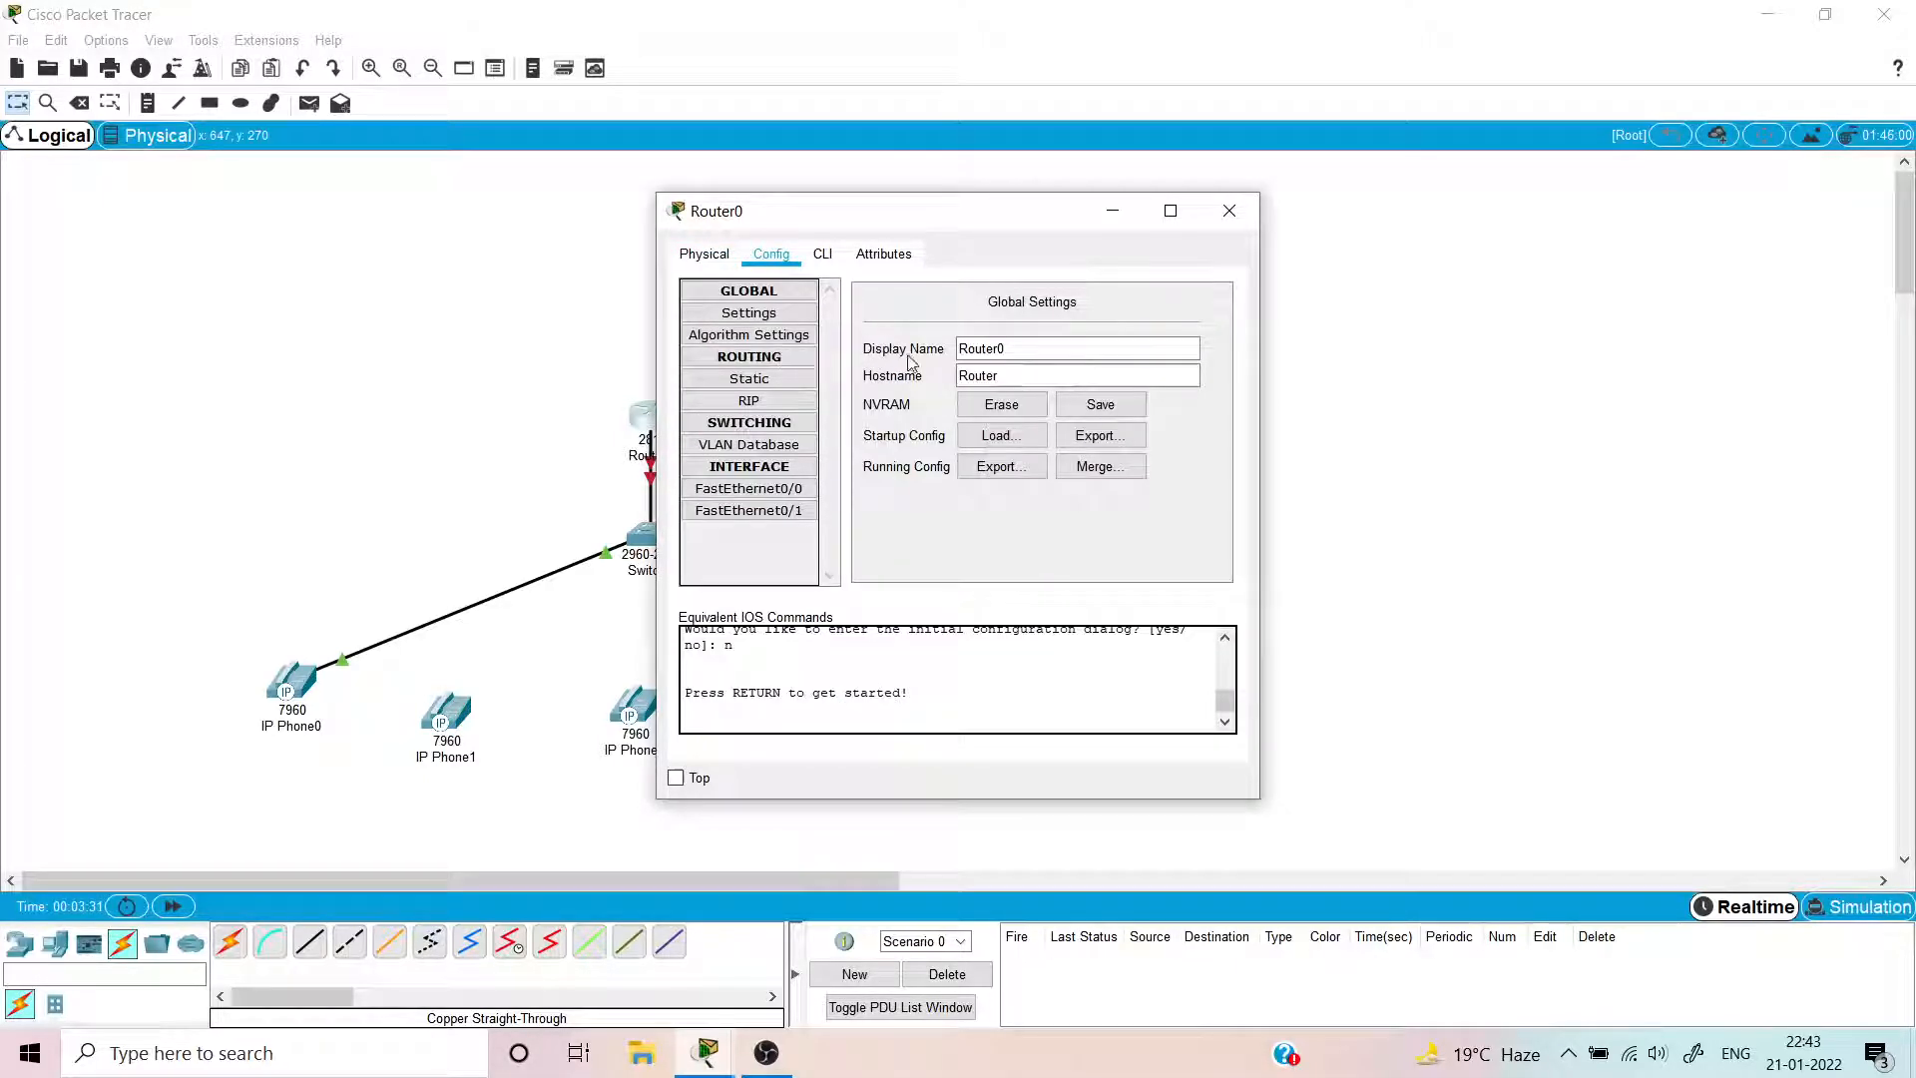
click(1031, 382)
text(0)
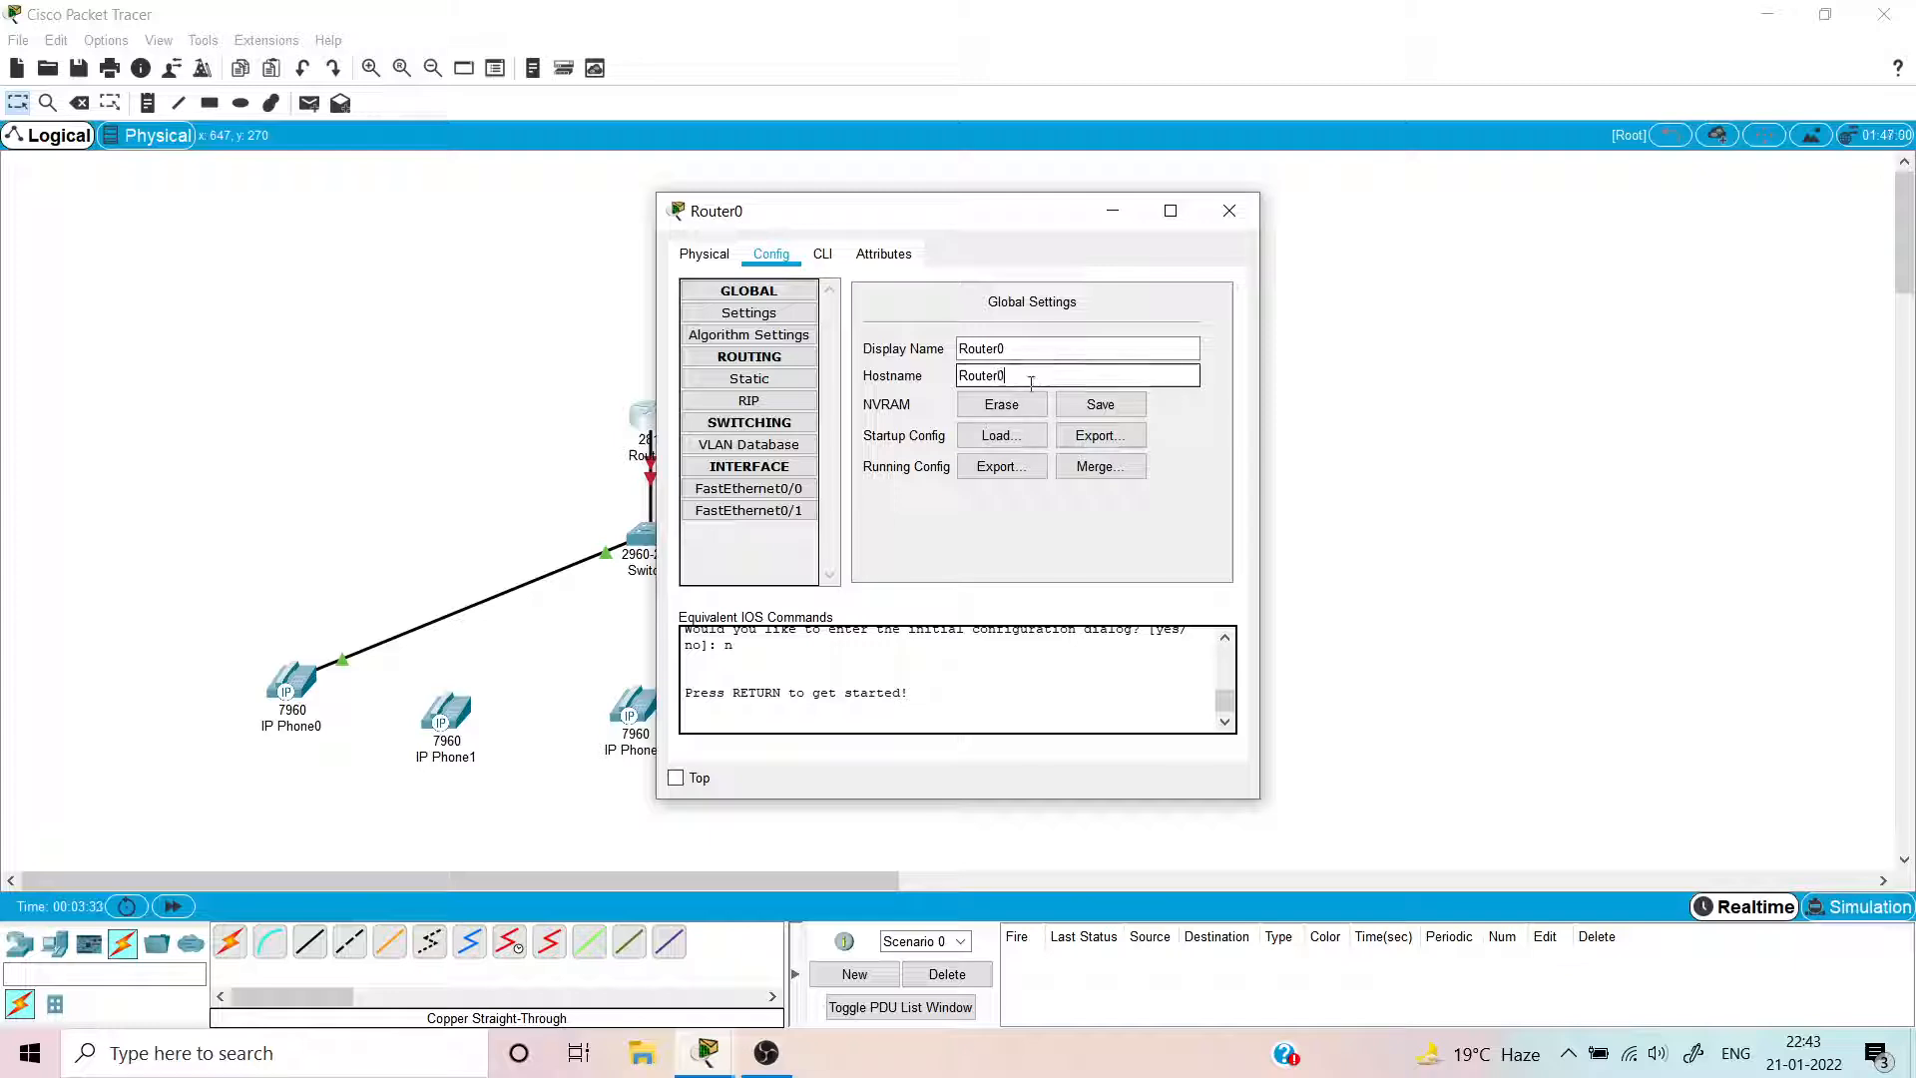
key(Return)
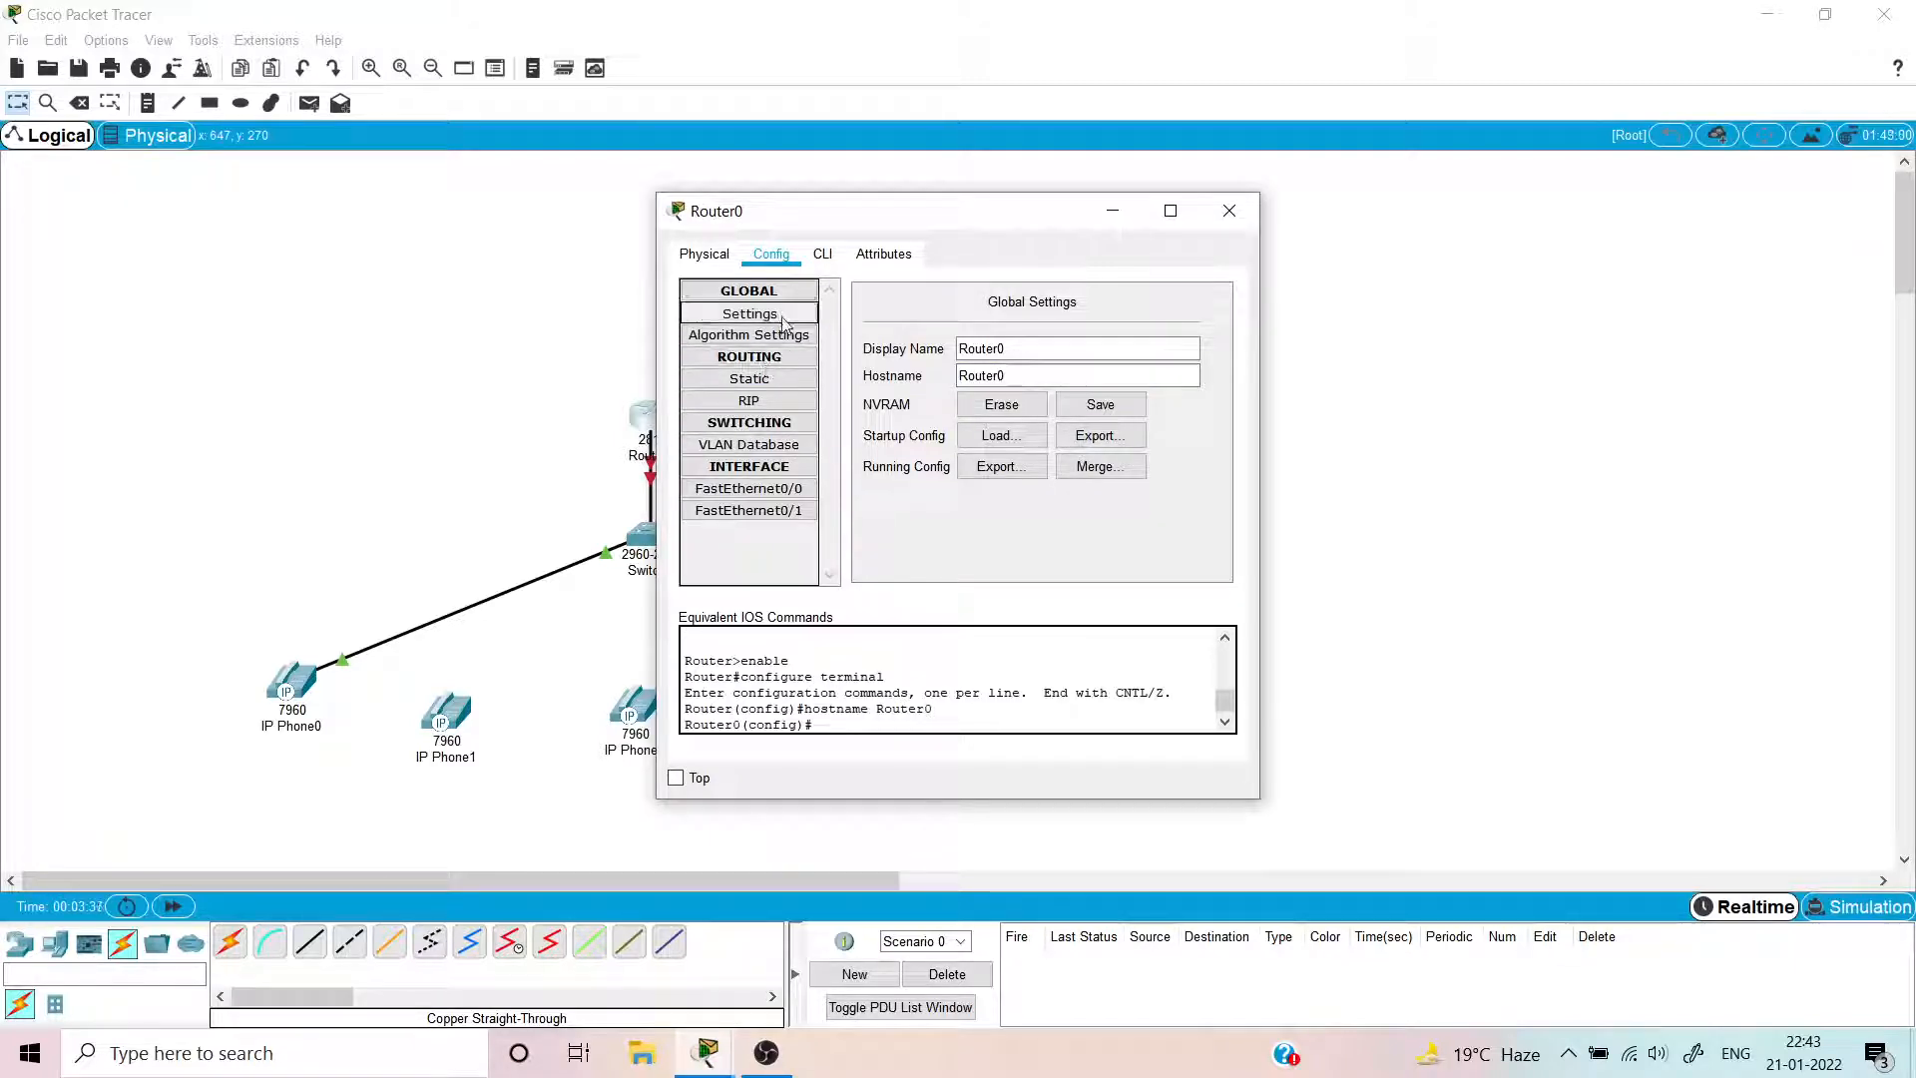
- Turn on the port status of FastEthernet0/0 in Router0's interface configuration
click(772, 431)
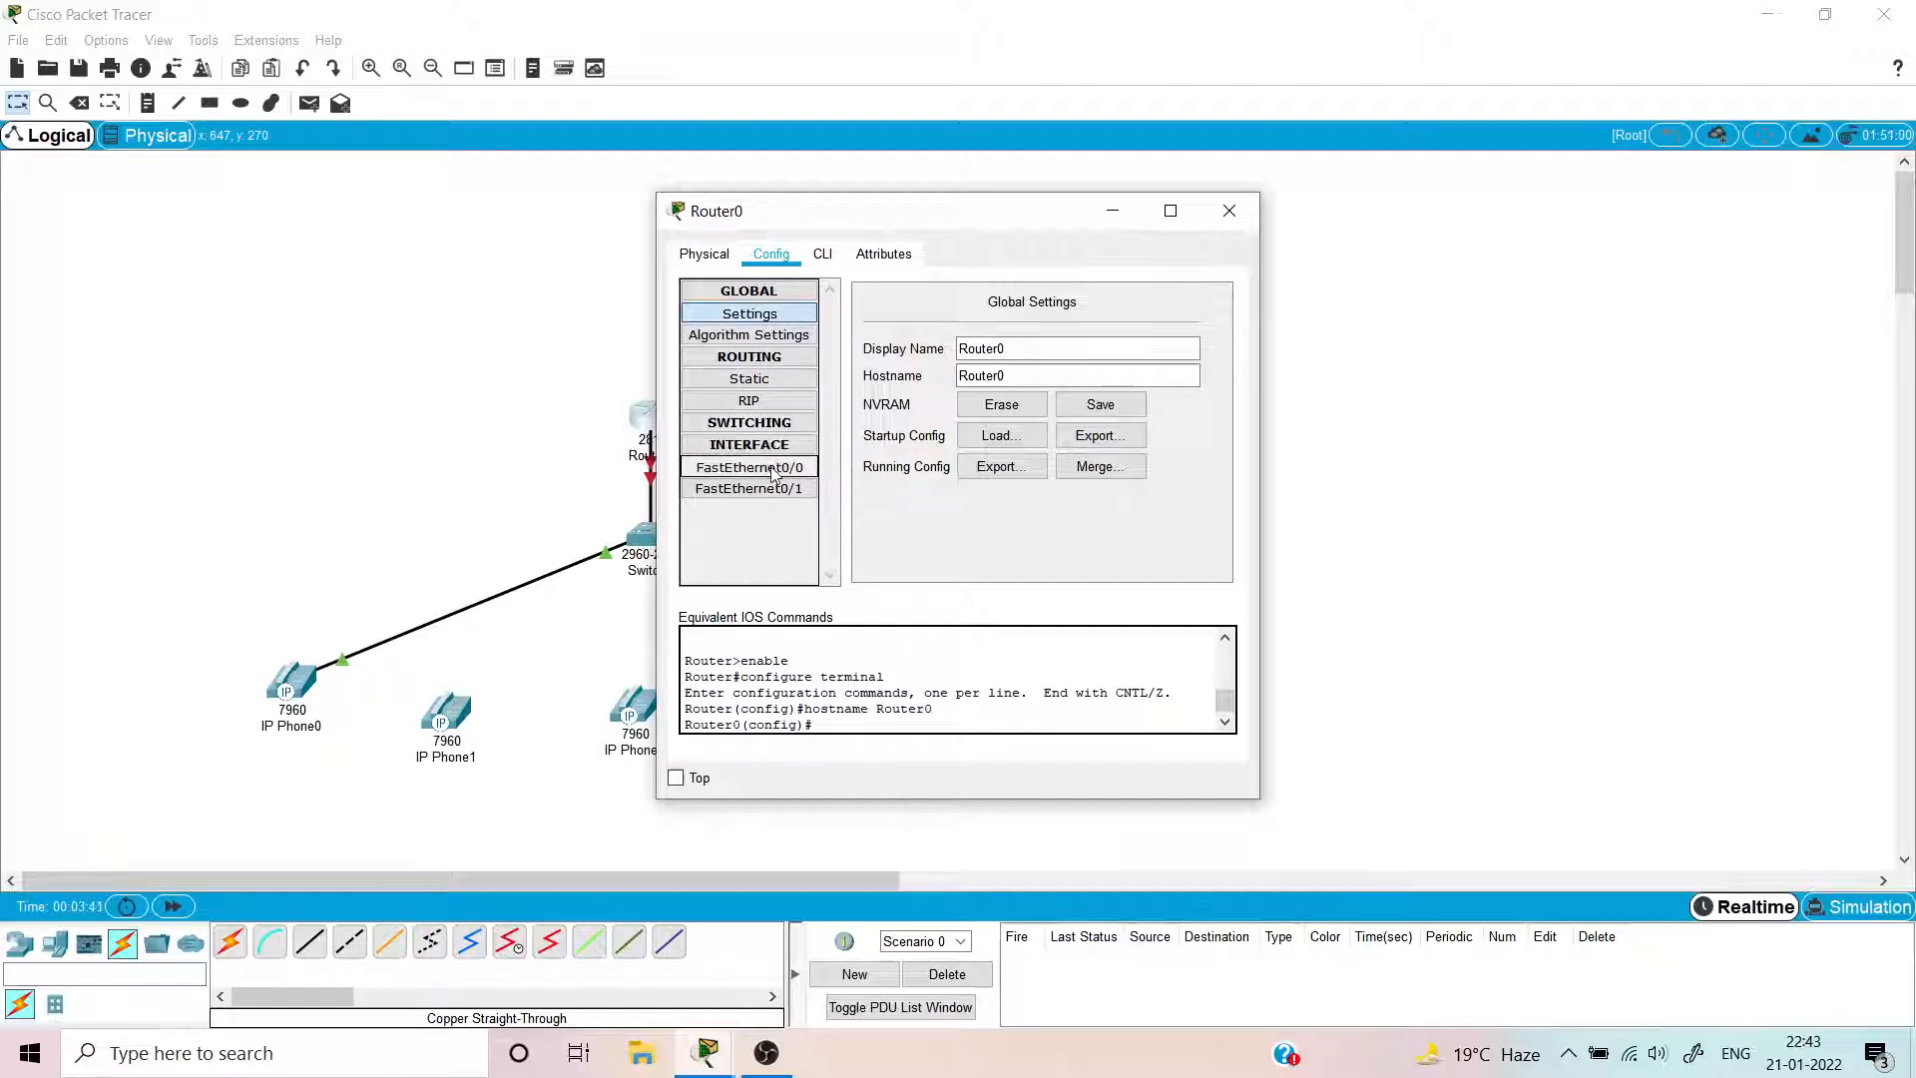
click(774, 469)
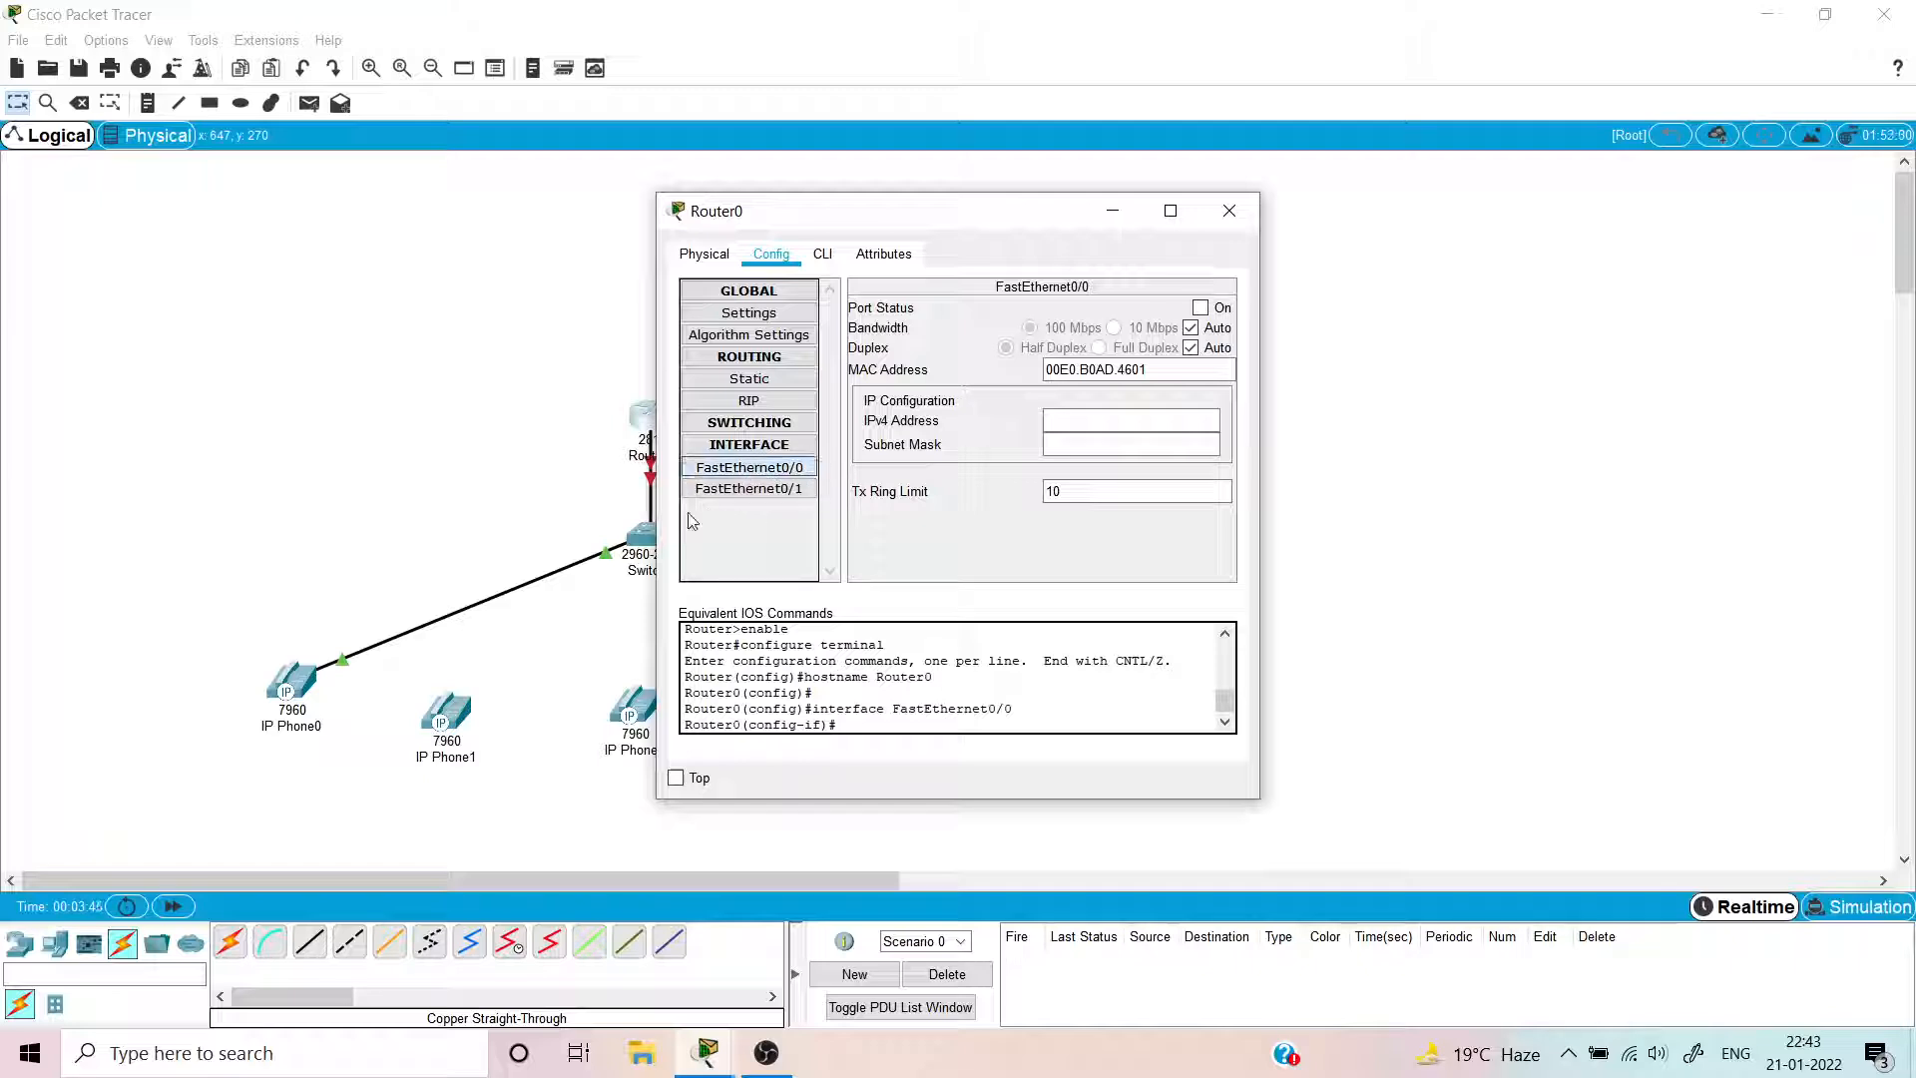
drag(1018, 215, 1161, 213)
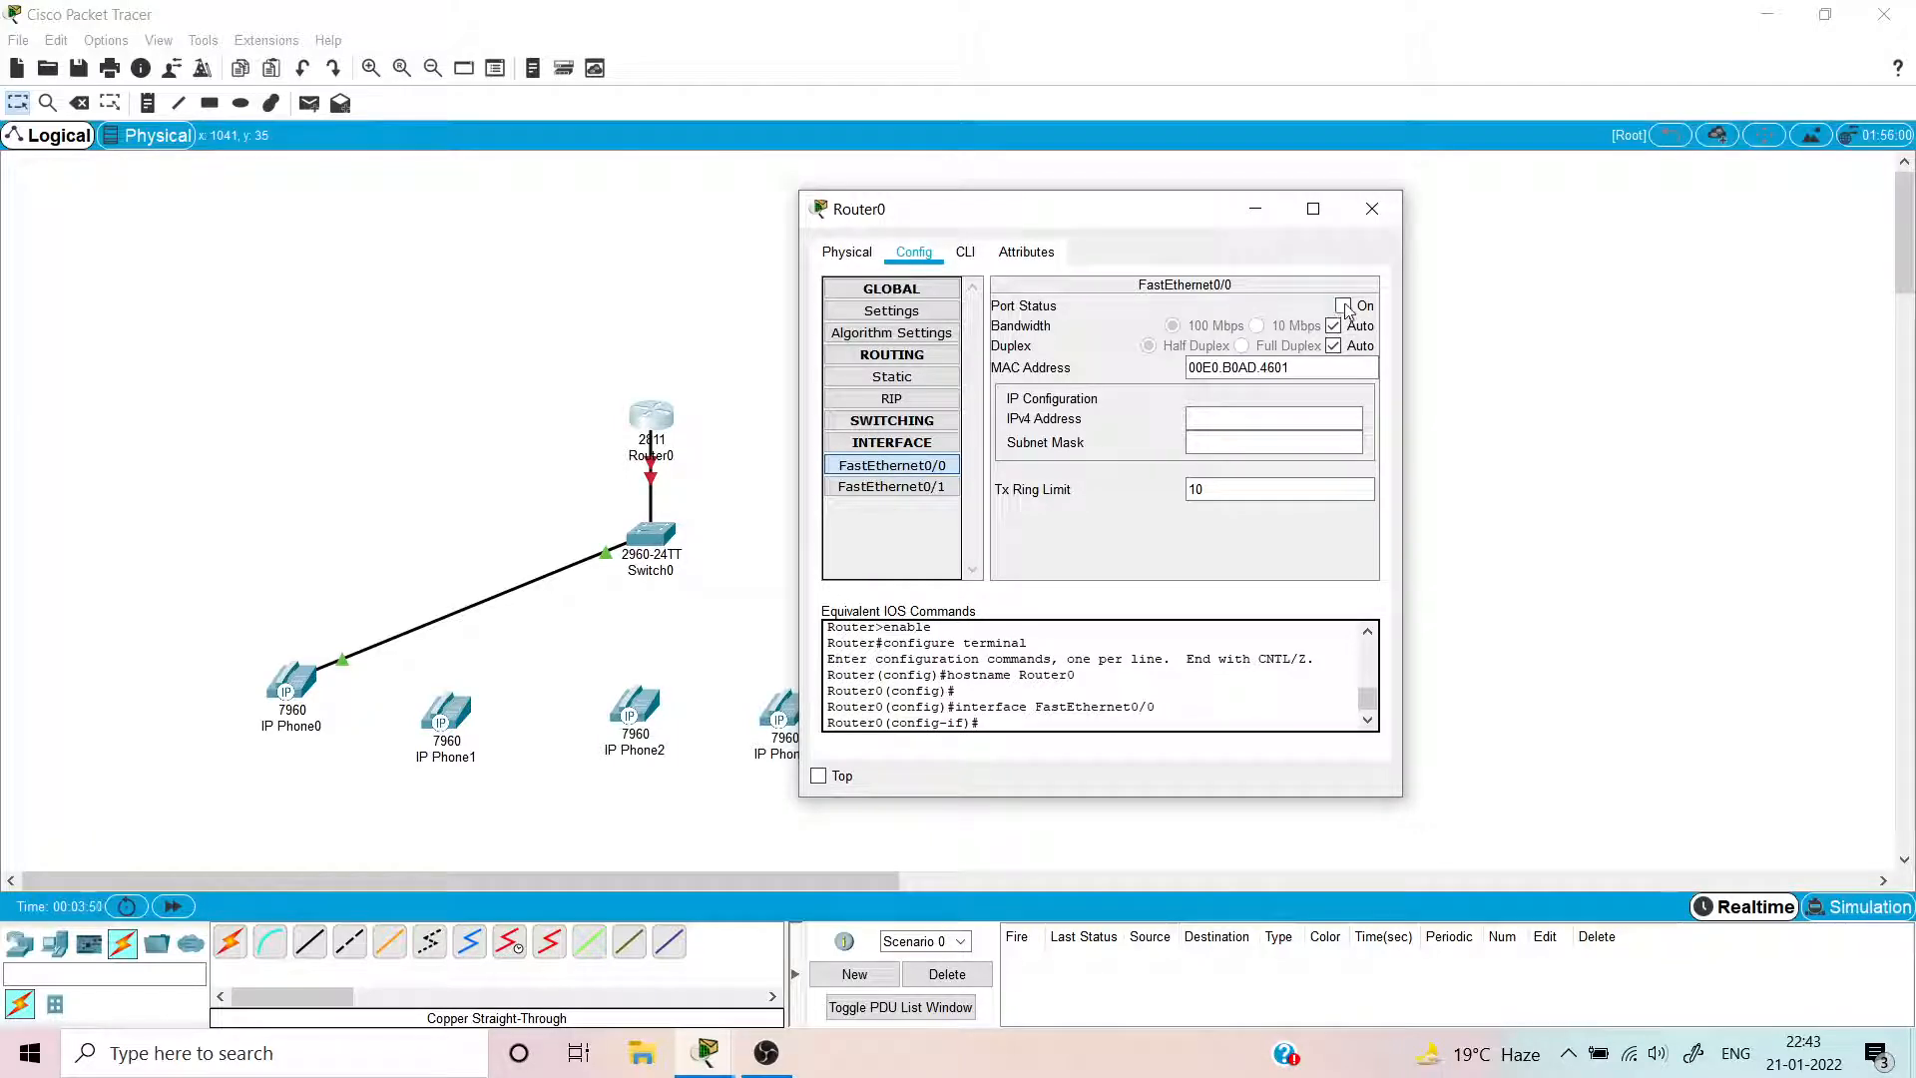
click(1344, 307)
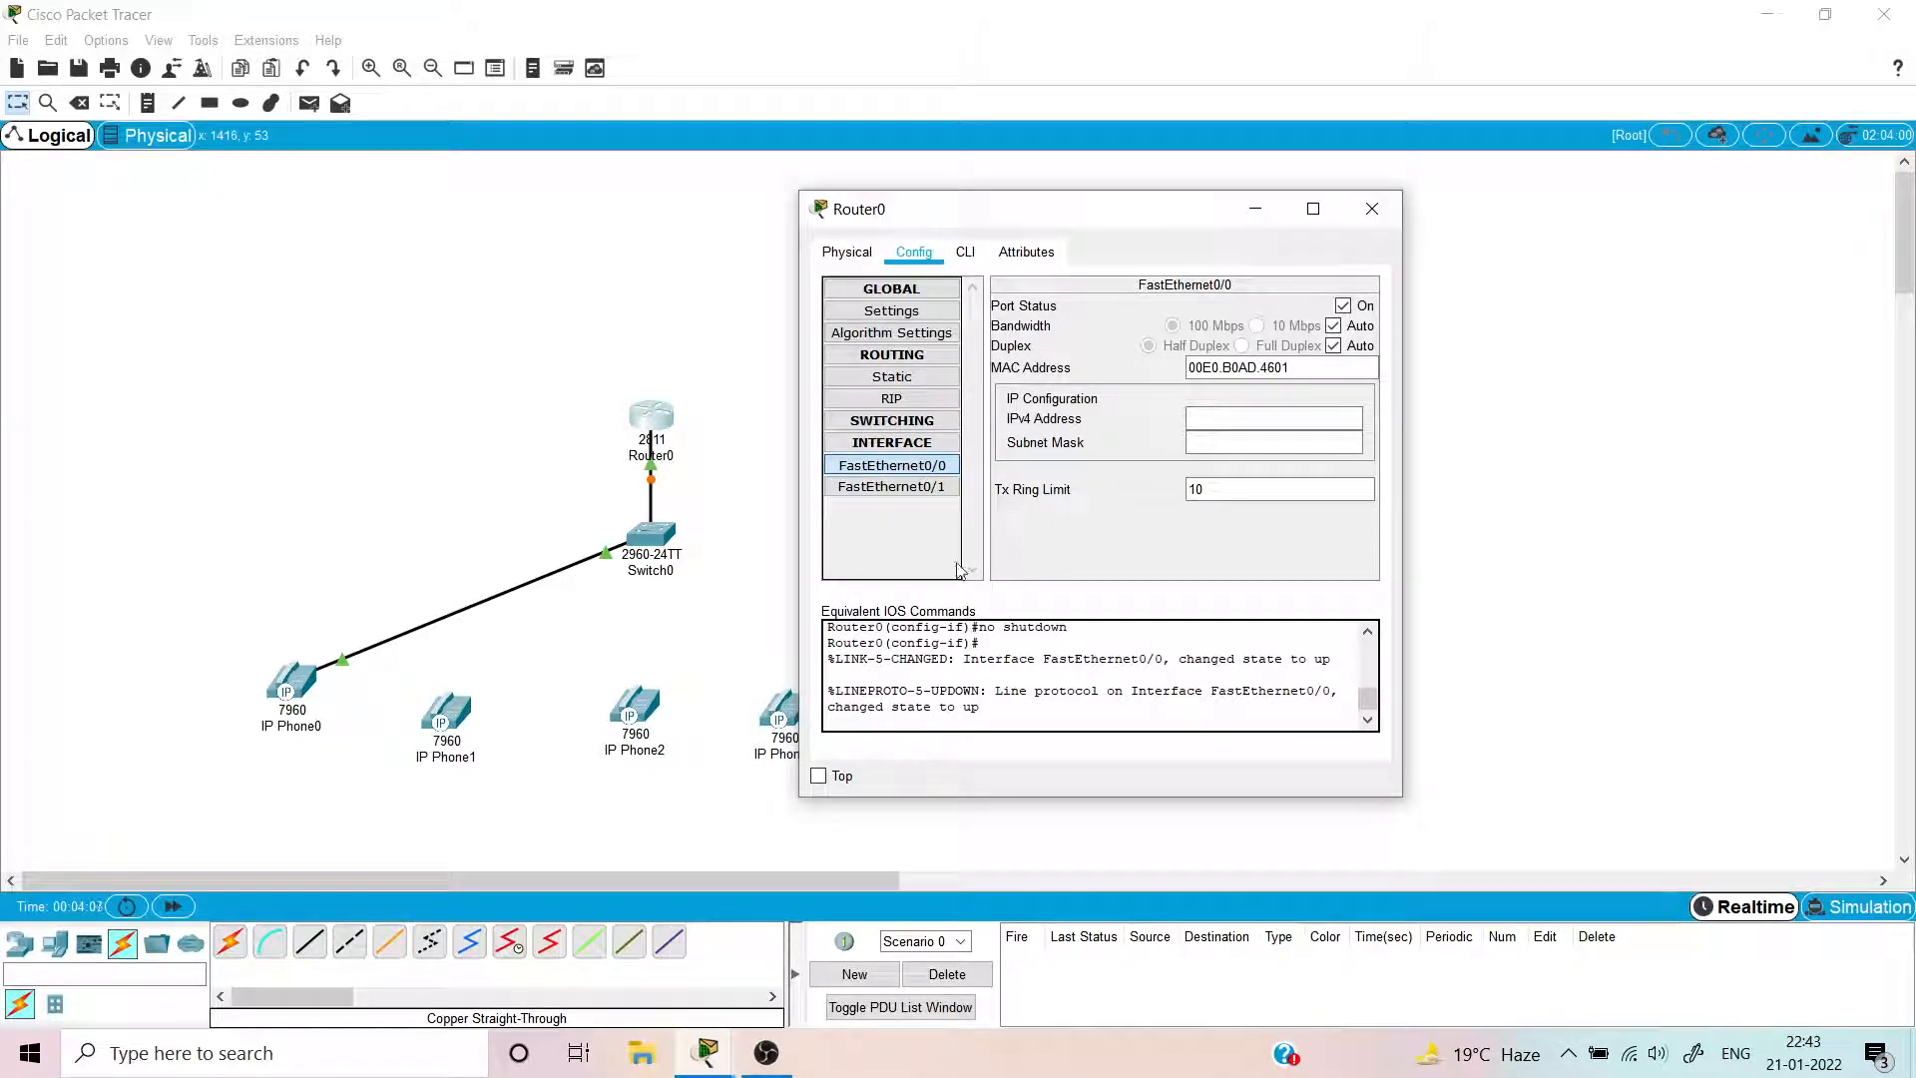
- In Router0's command line, exit interface, global configuration and privileged modes to end the console session
click(985, 262)
click(958, 253)
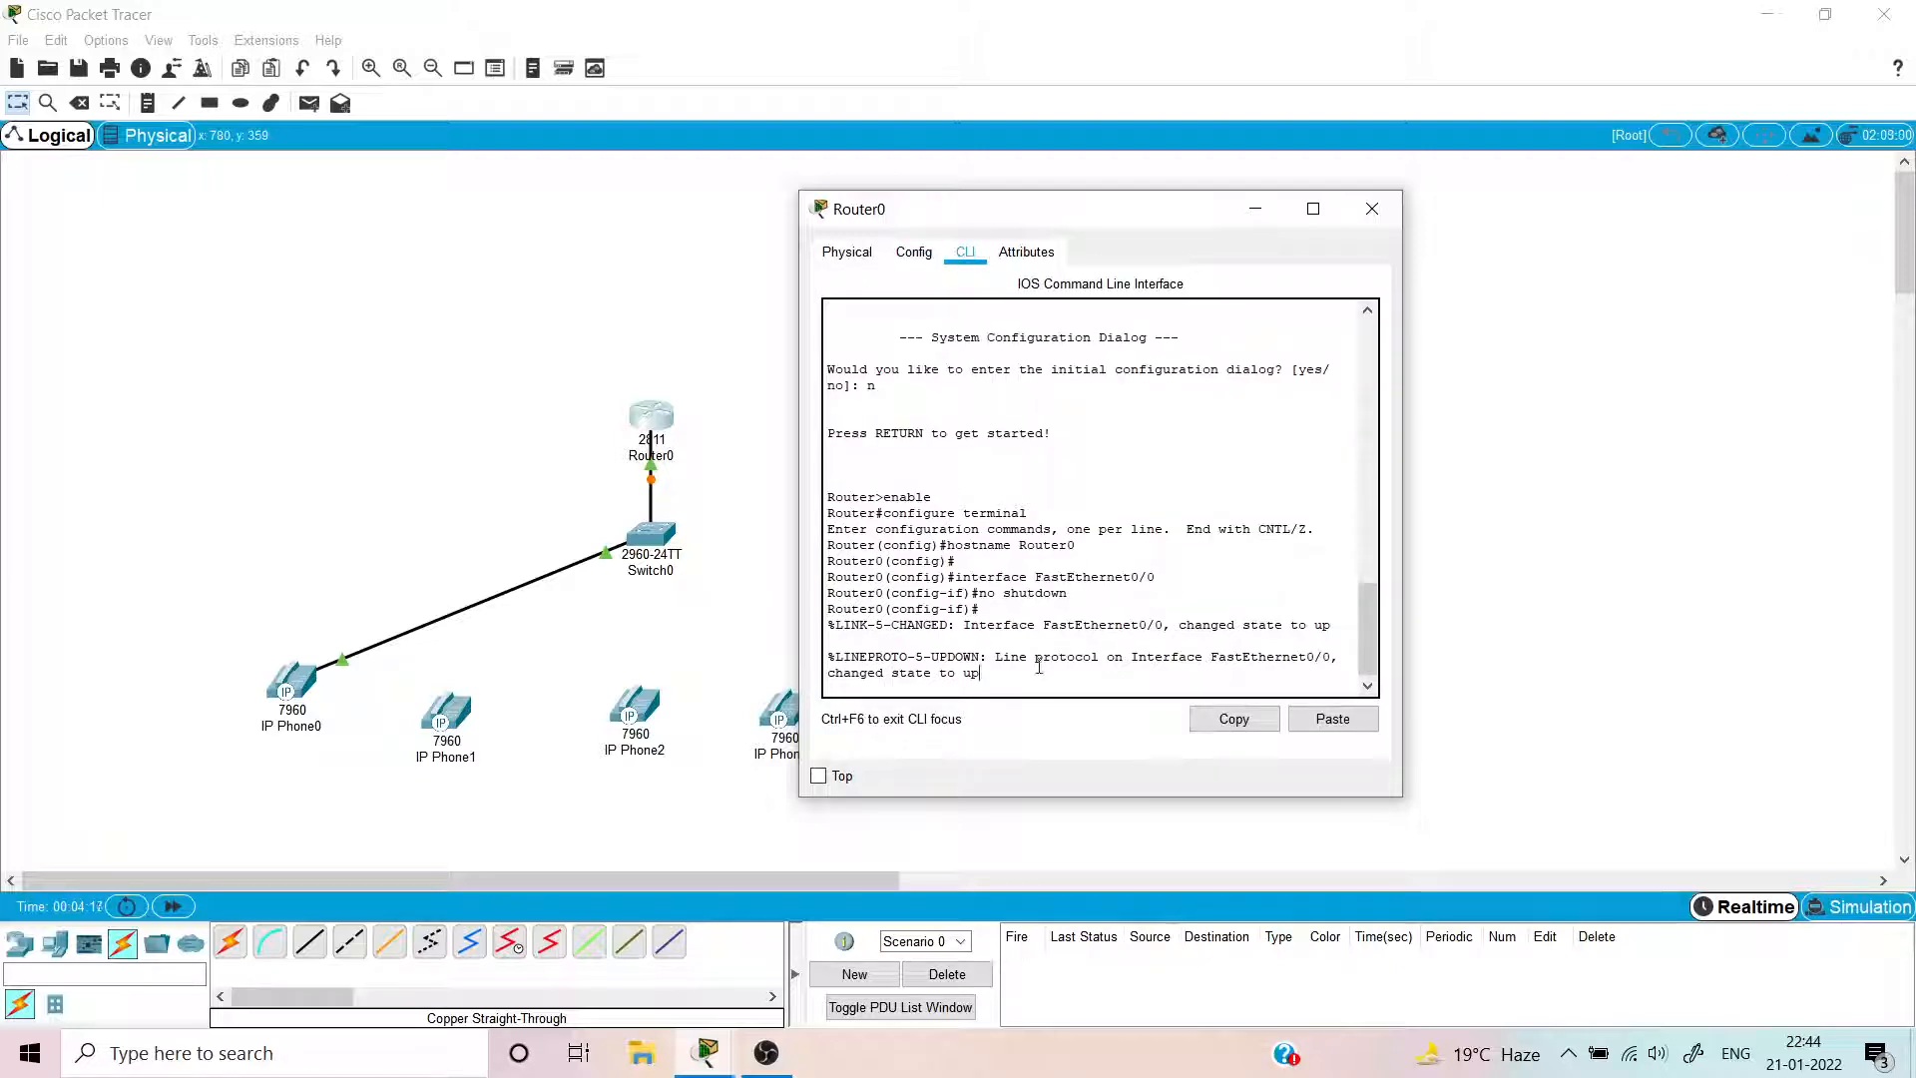
key(Return)
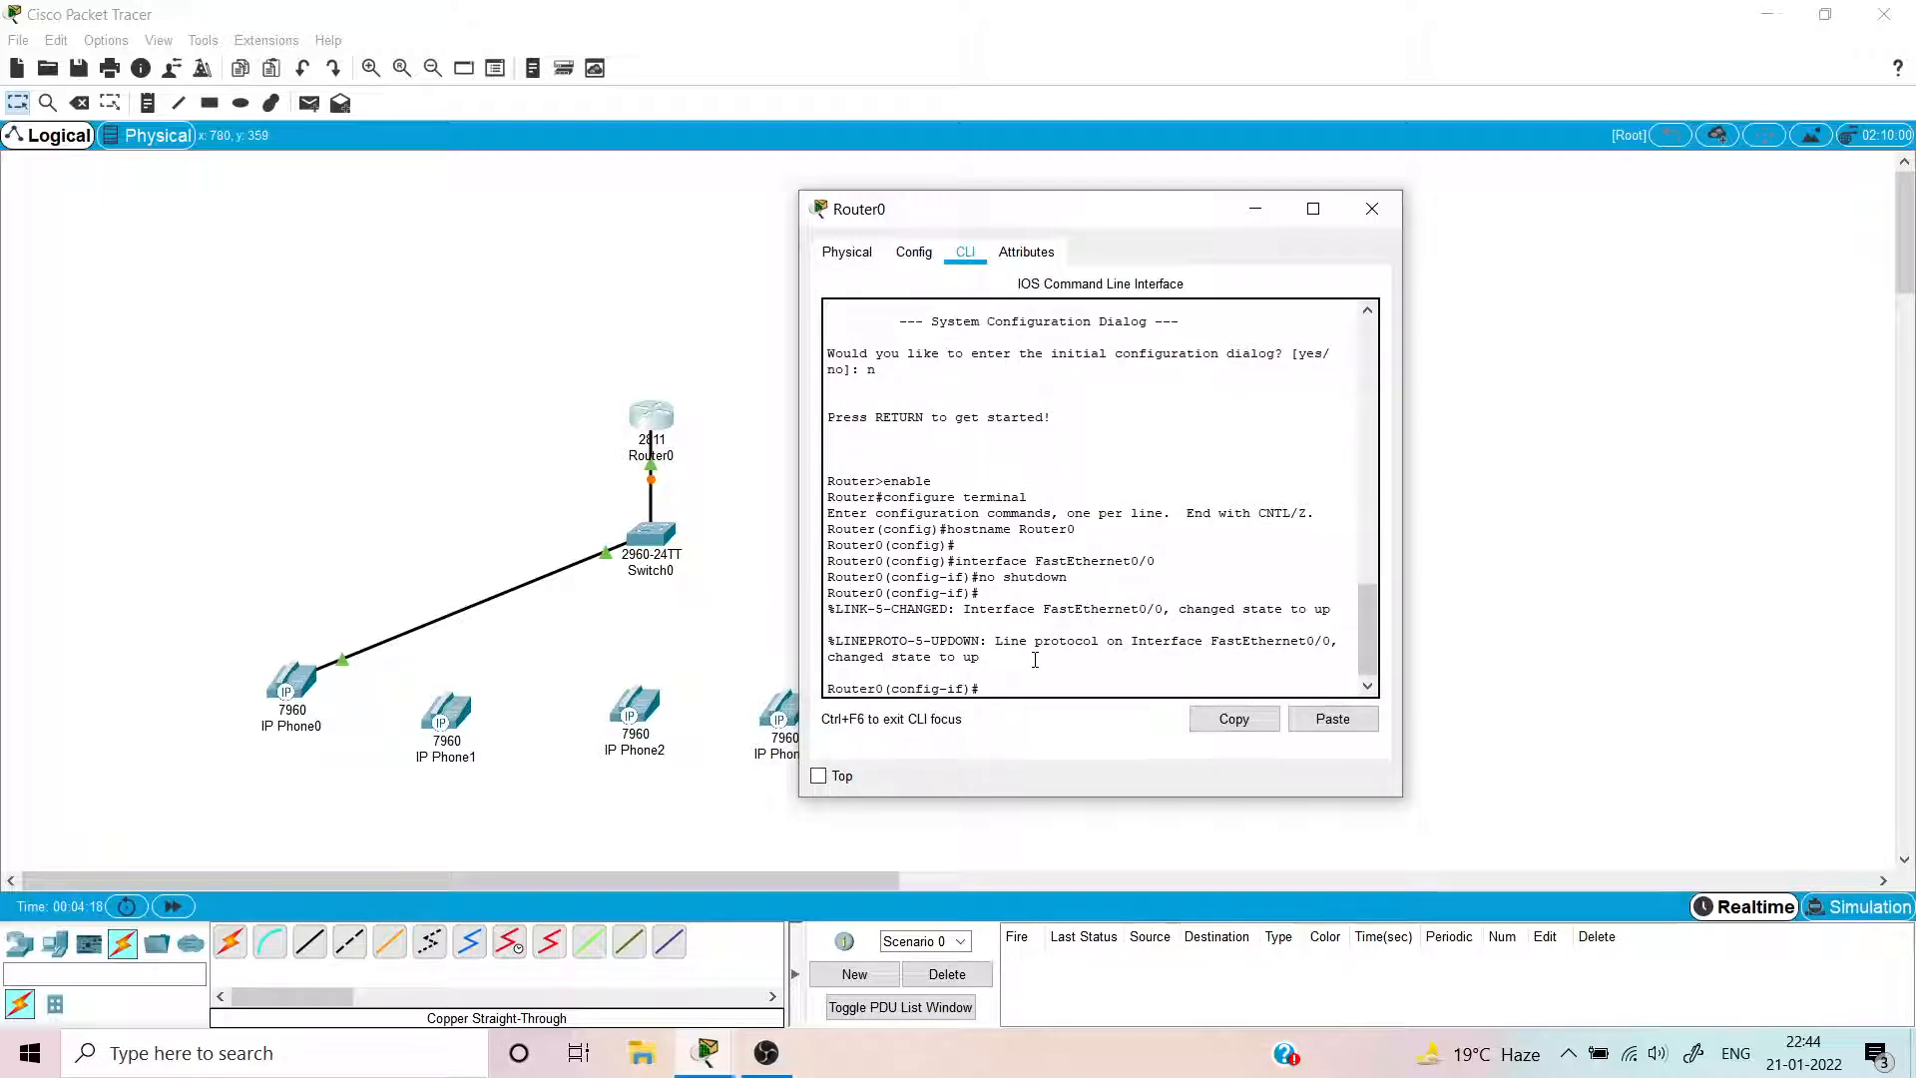
text(exit)
key(Return)
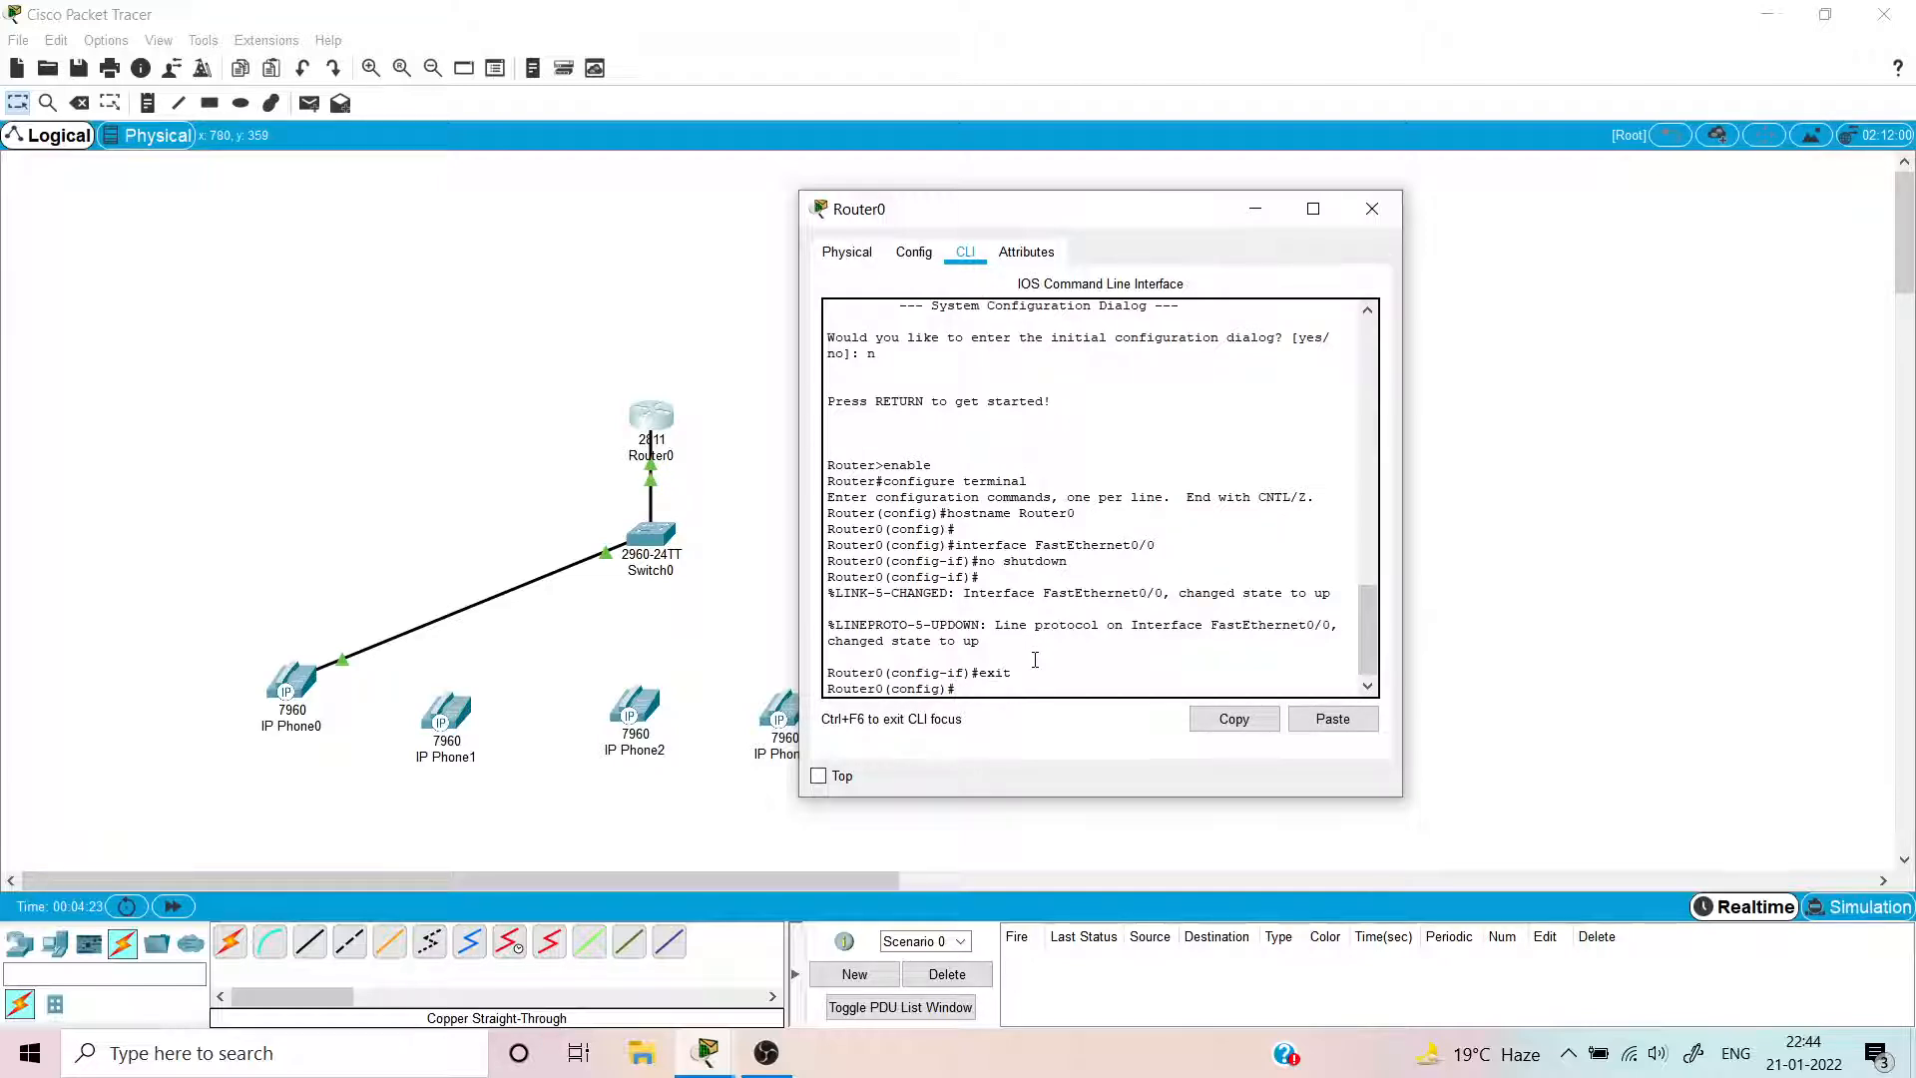
text(exit)
key(Return)
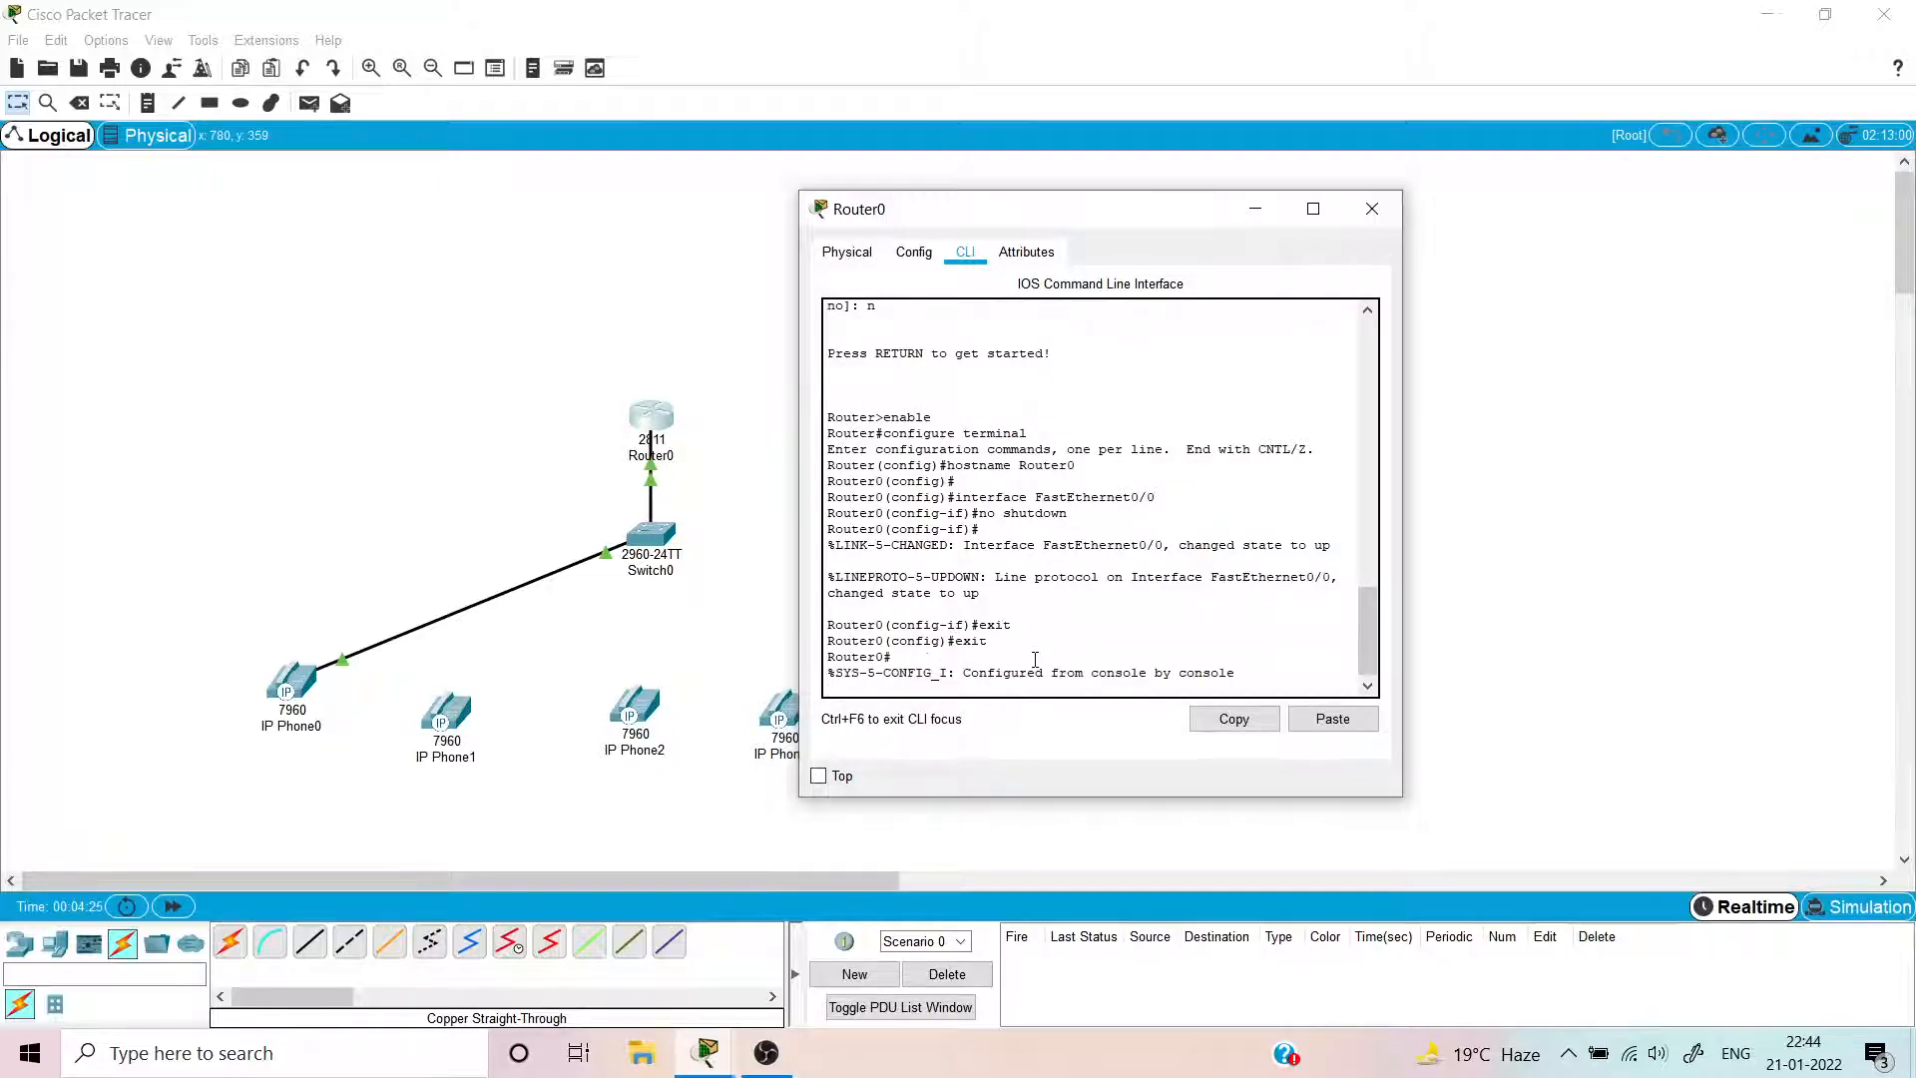
key(Return)
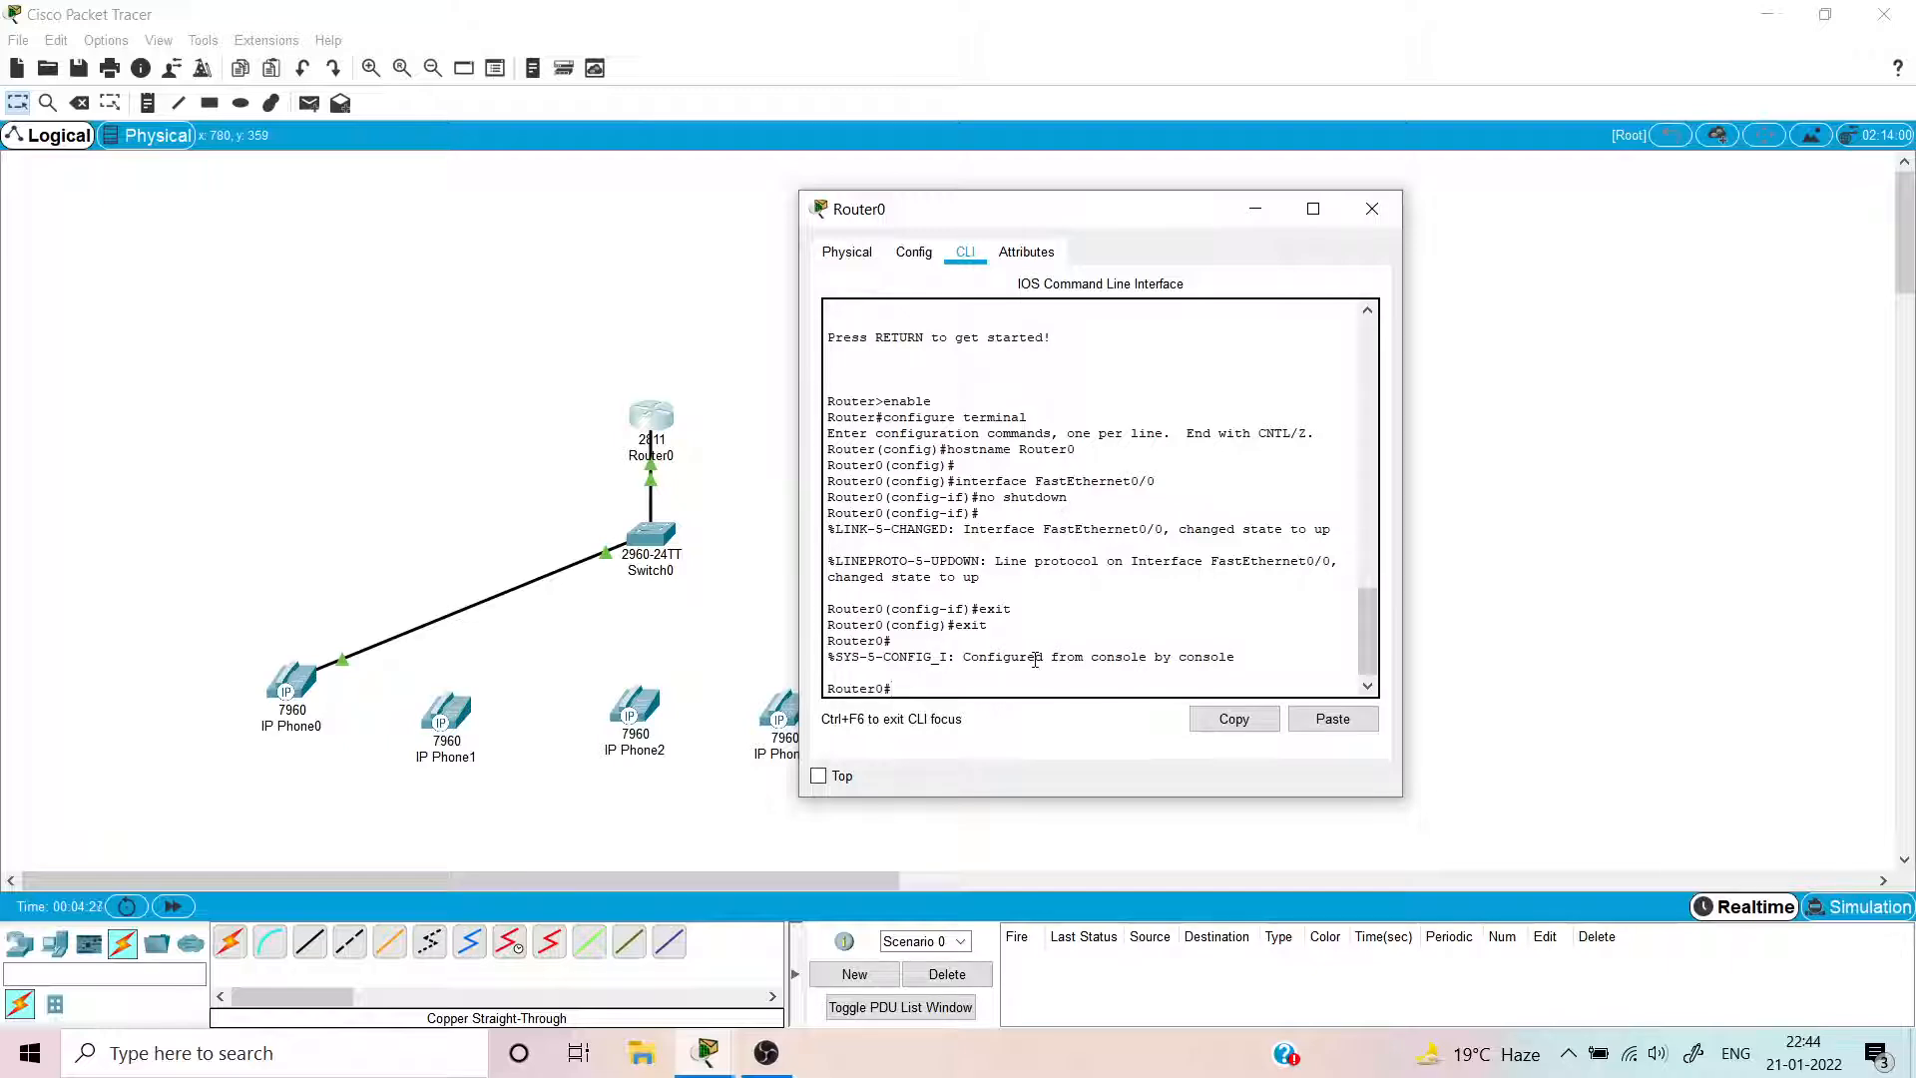
text(exit)
key(Return)
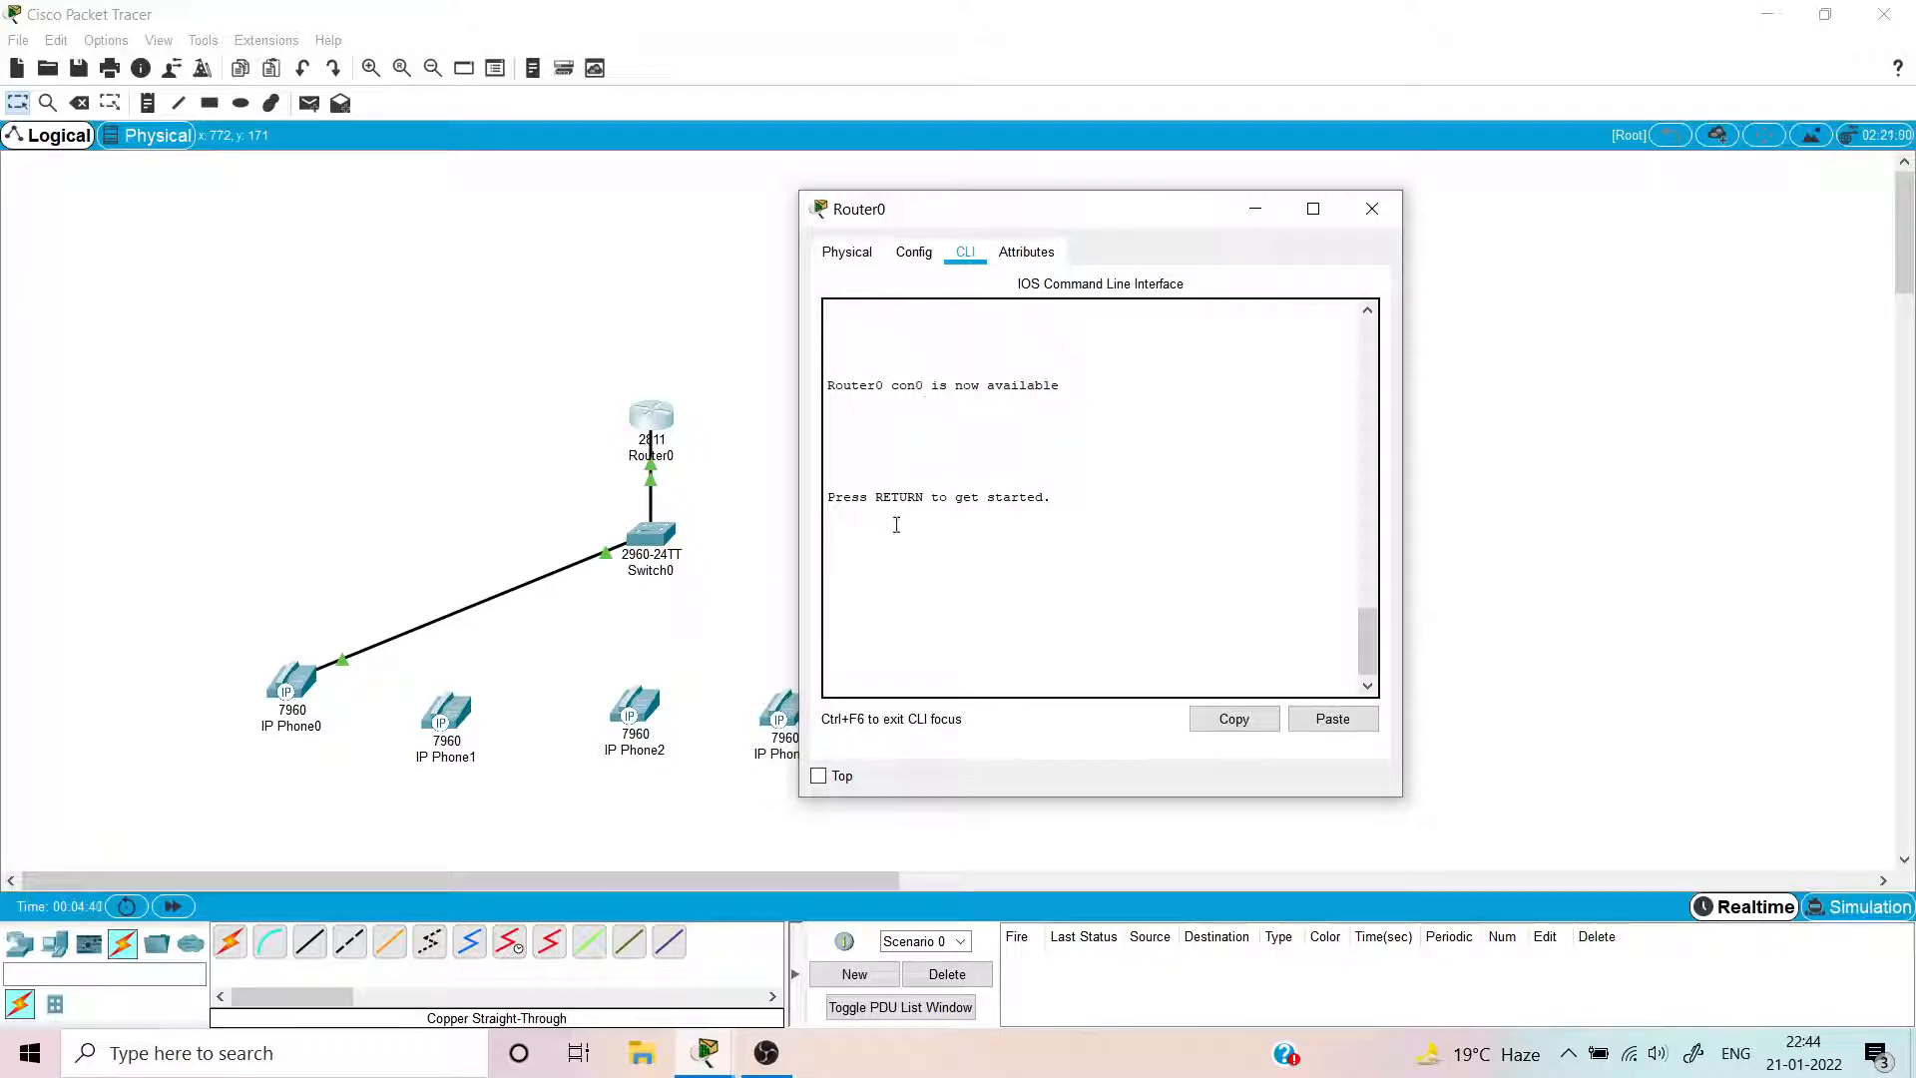
- Start a new console session on Router0 and enter global configuration mode with enable and configure terminal
key(Return)
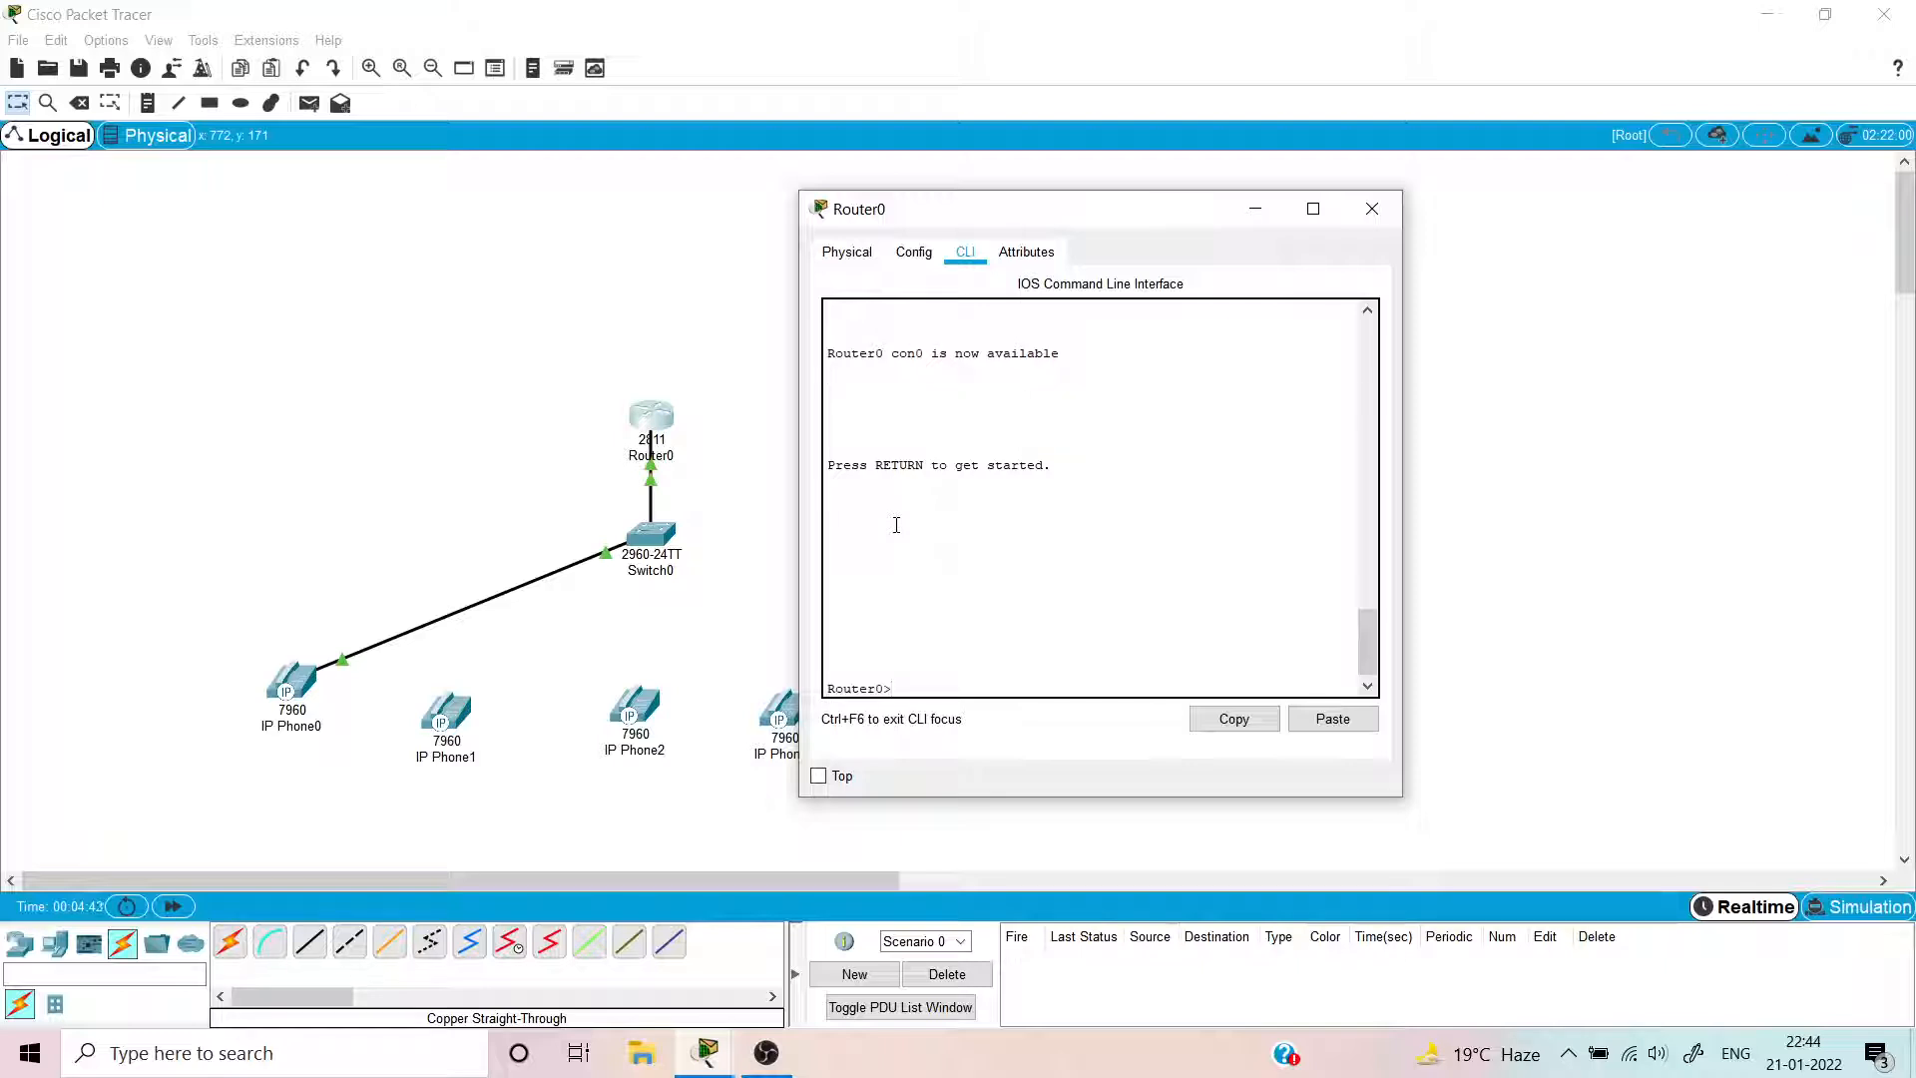
text(enable)
key(Return)
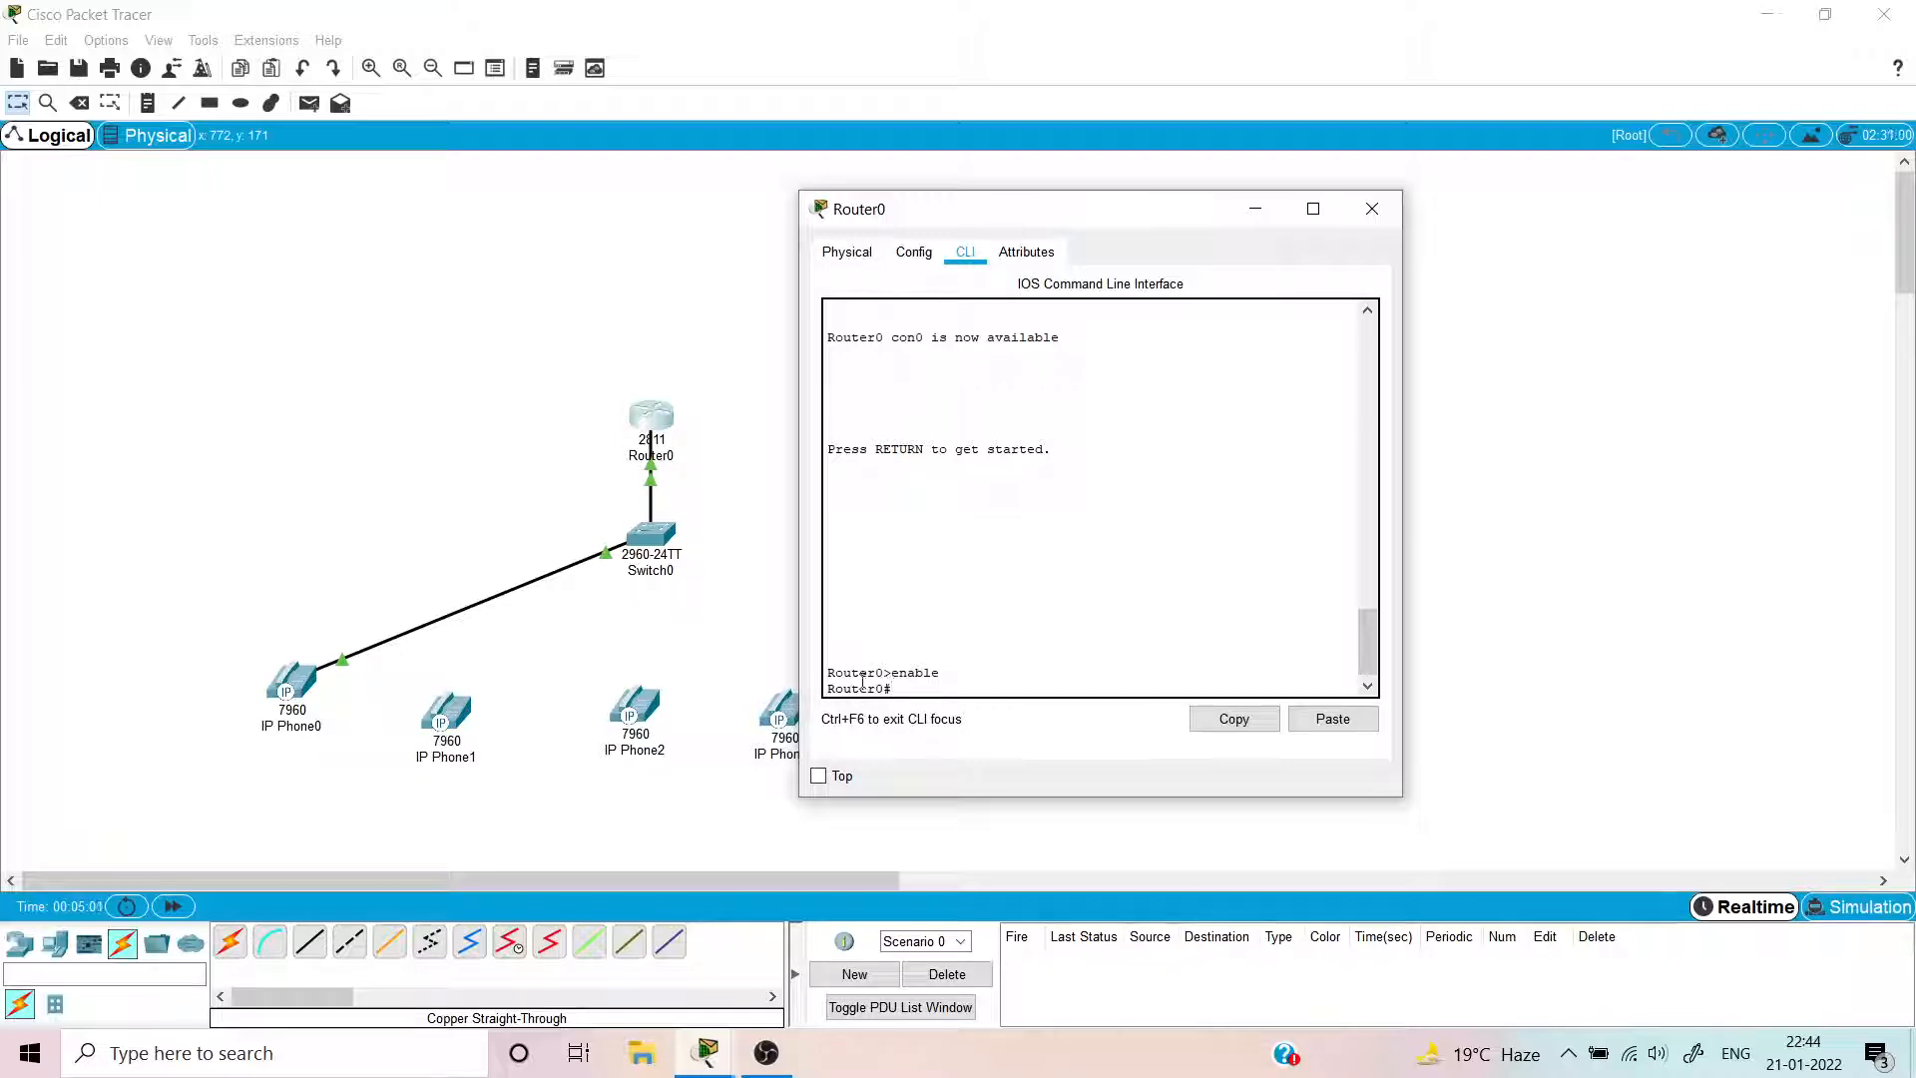
text(configure terminal)
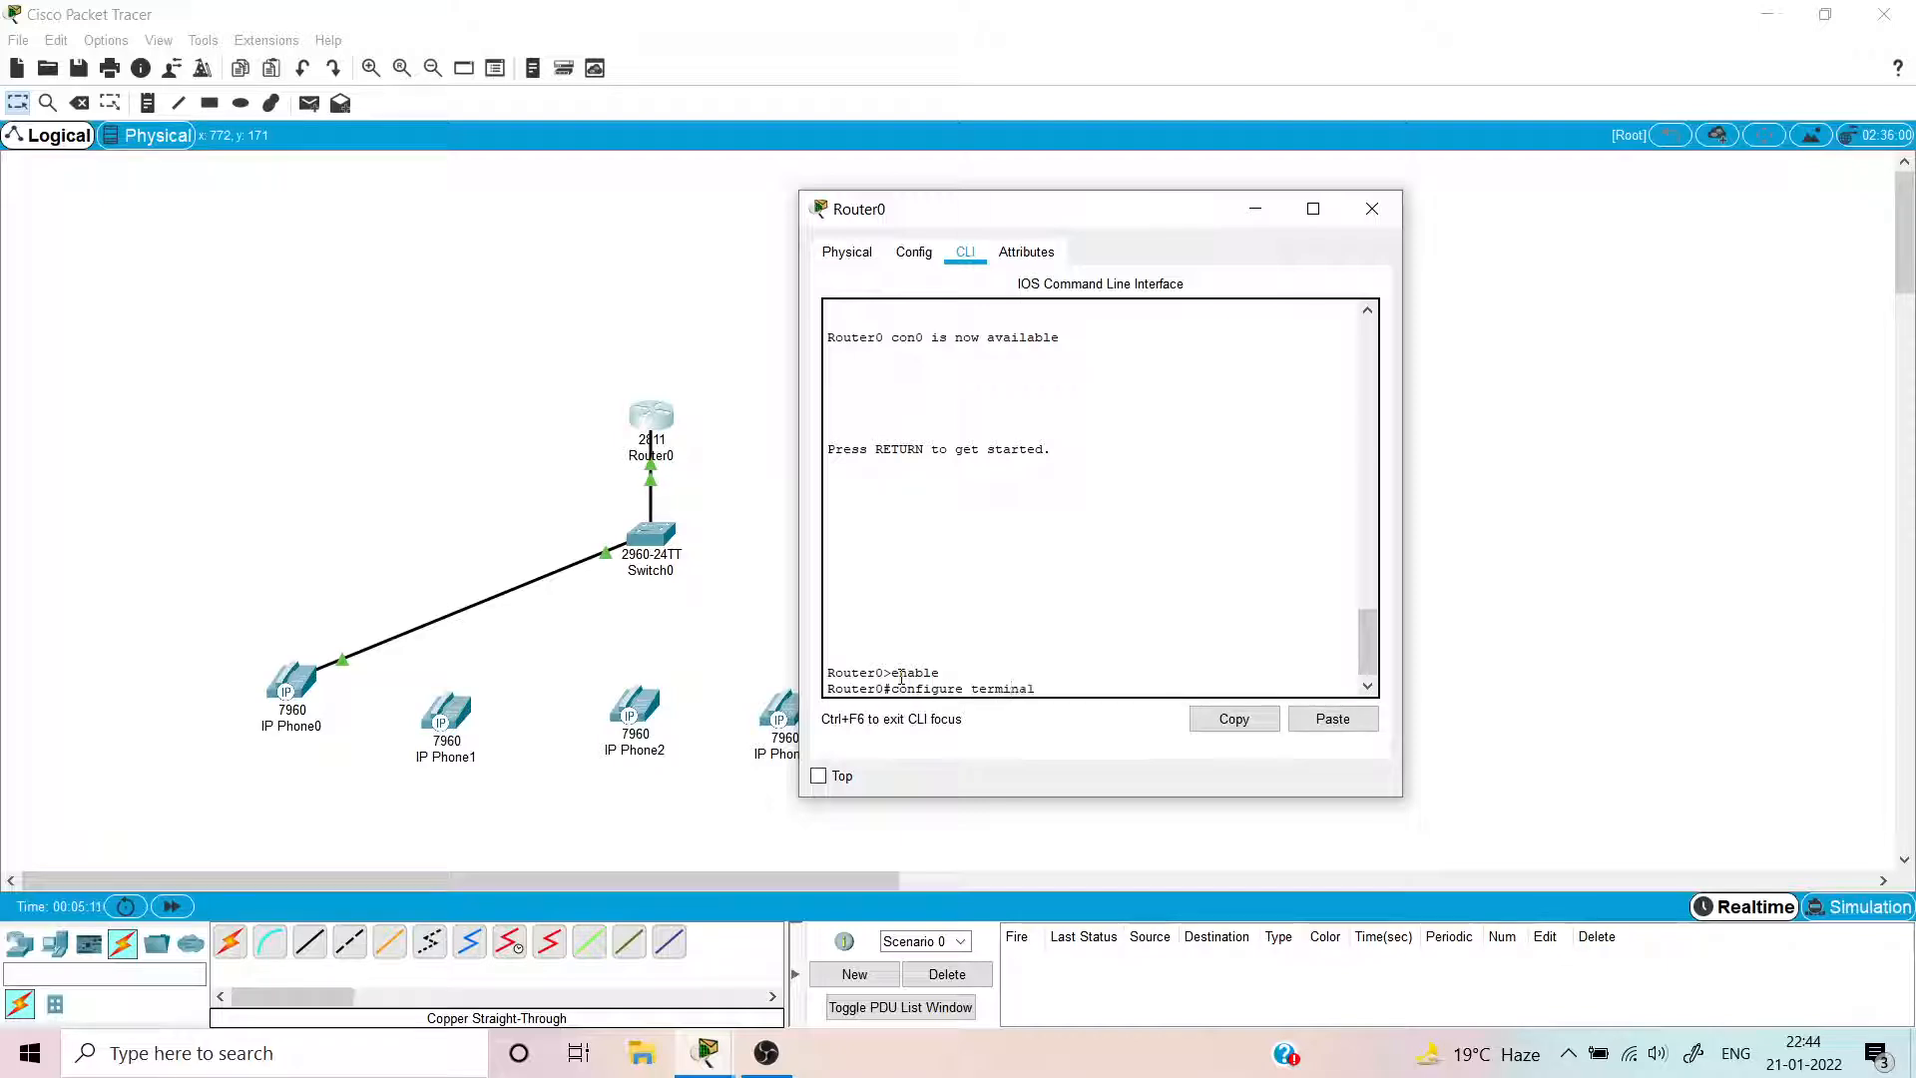
key(Return)
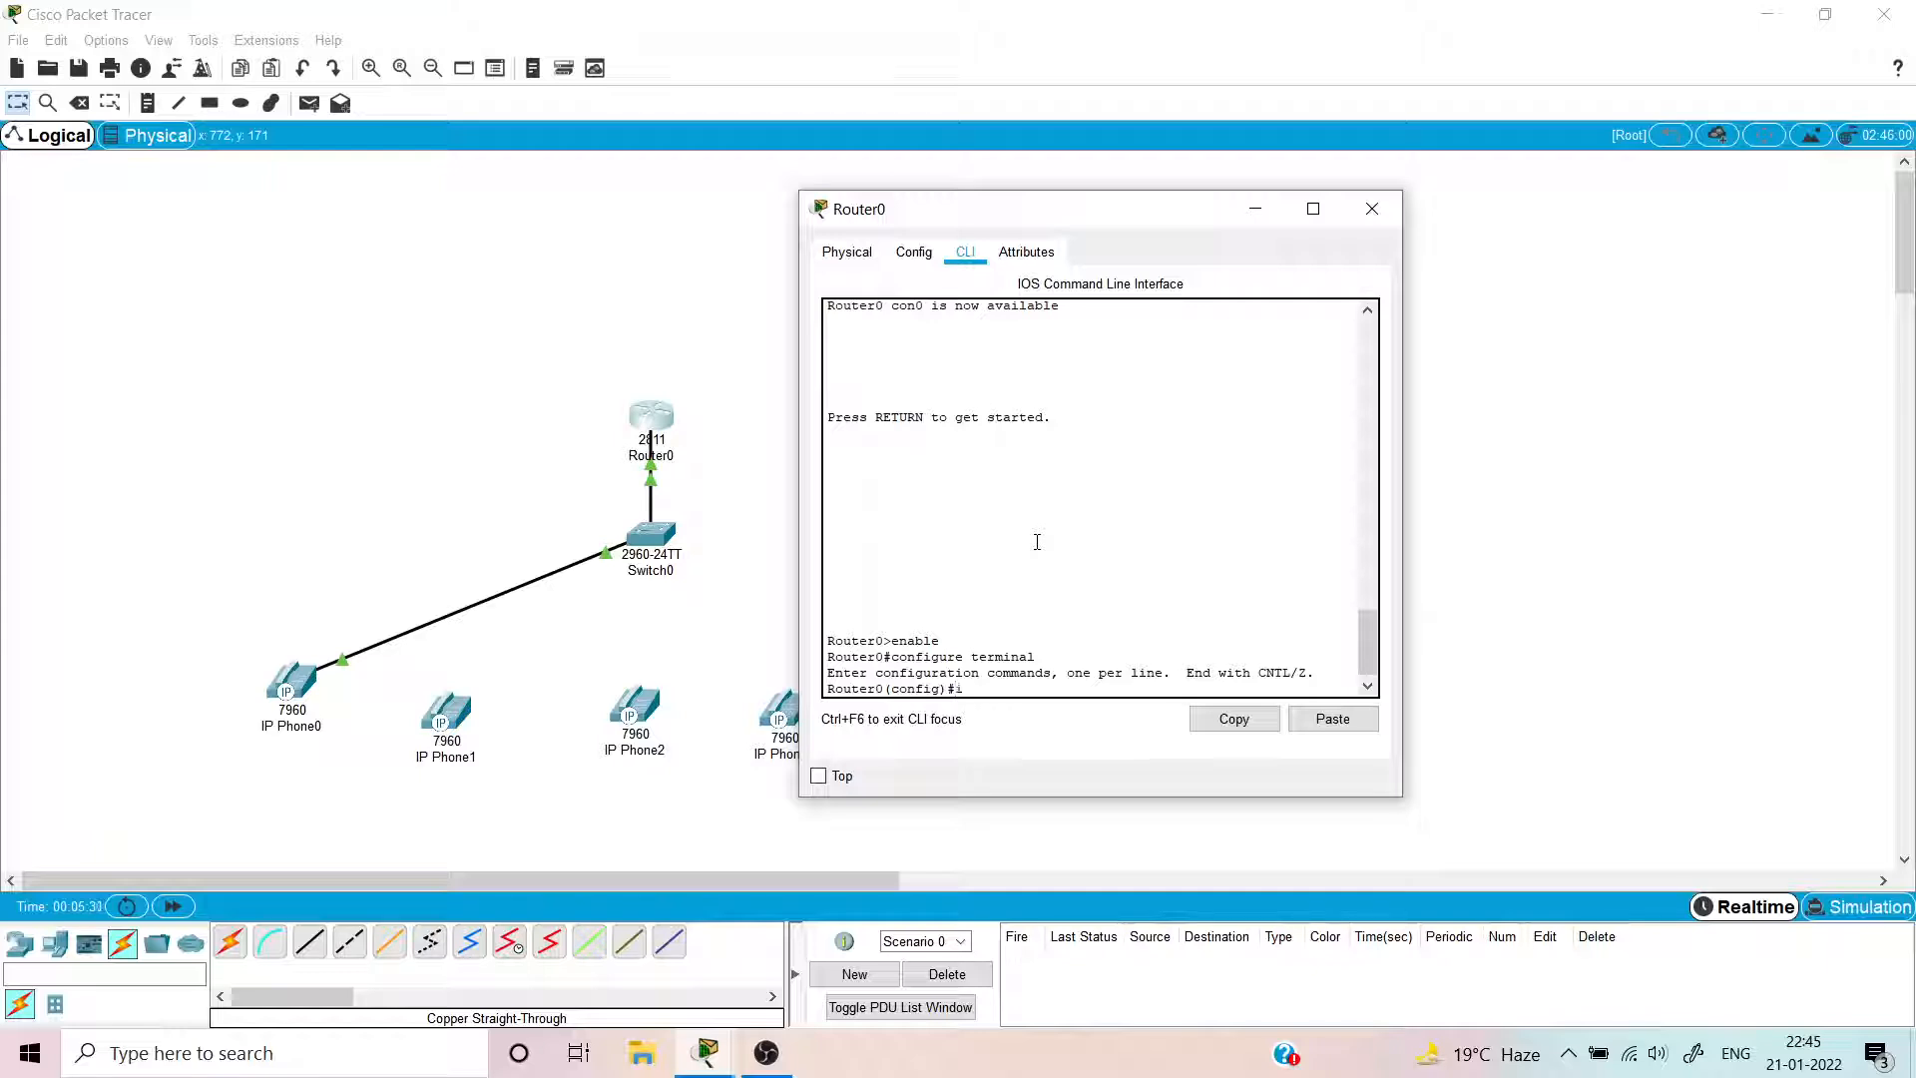
- Assign IP address 192.168.10.1 with subnet mask 255.255.255.0 to Router0's interface FastEthernet0/0
text(terfaxce)
key(BackSpace)
key(BackSpace)
key(BackSpace)
text(ce FastE)
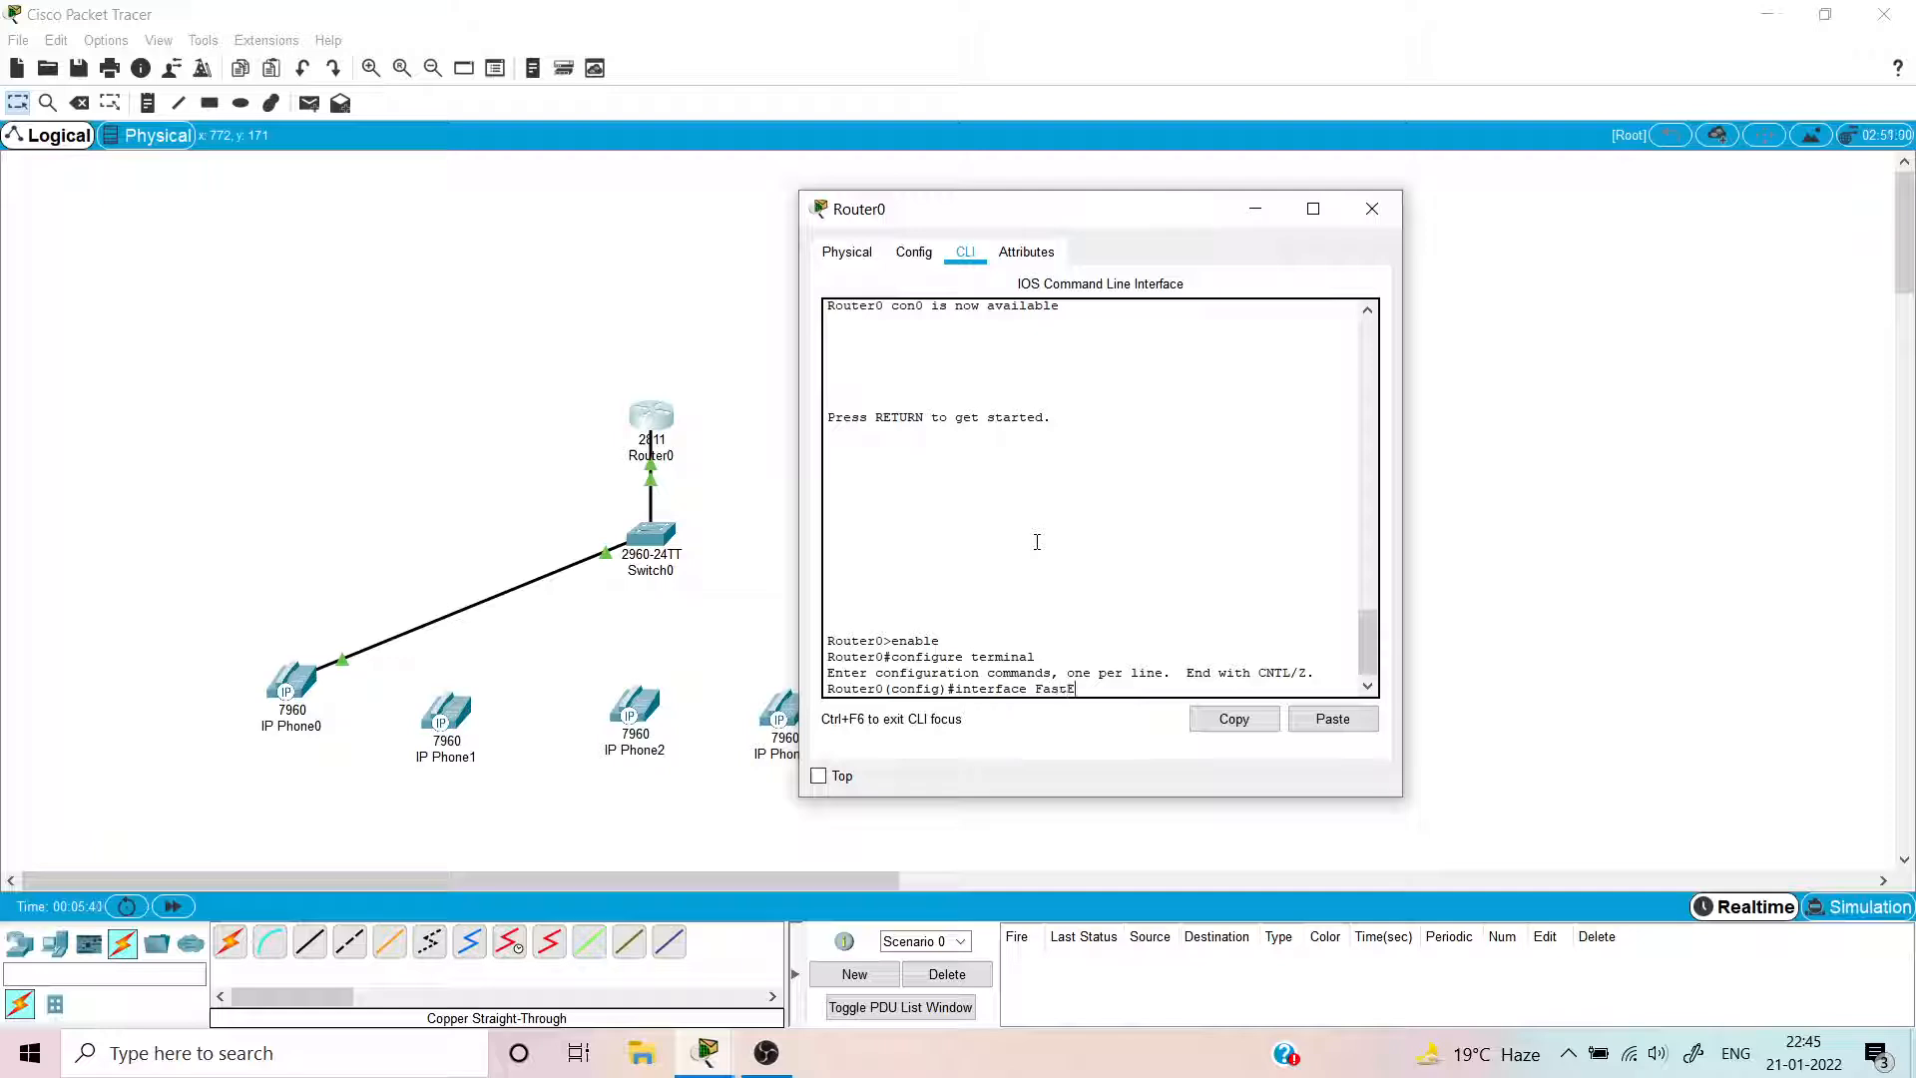
text(therne)
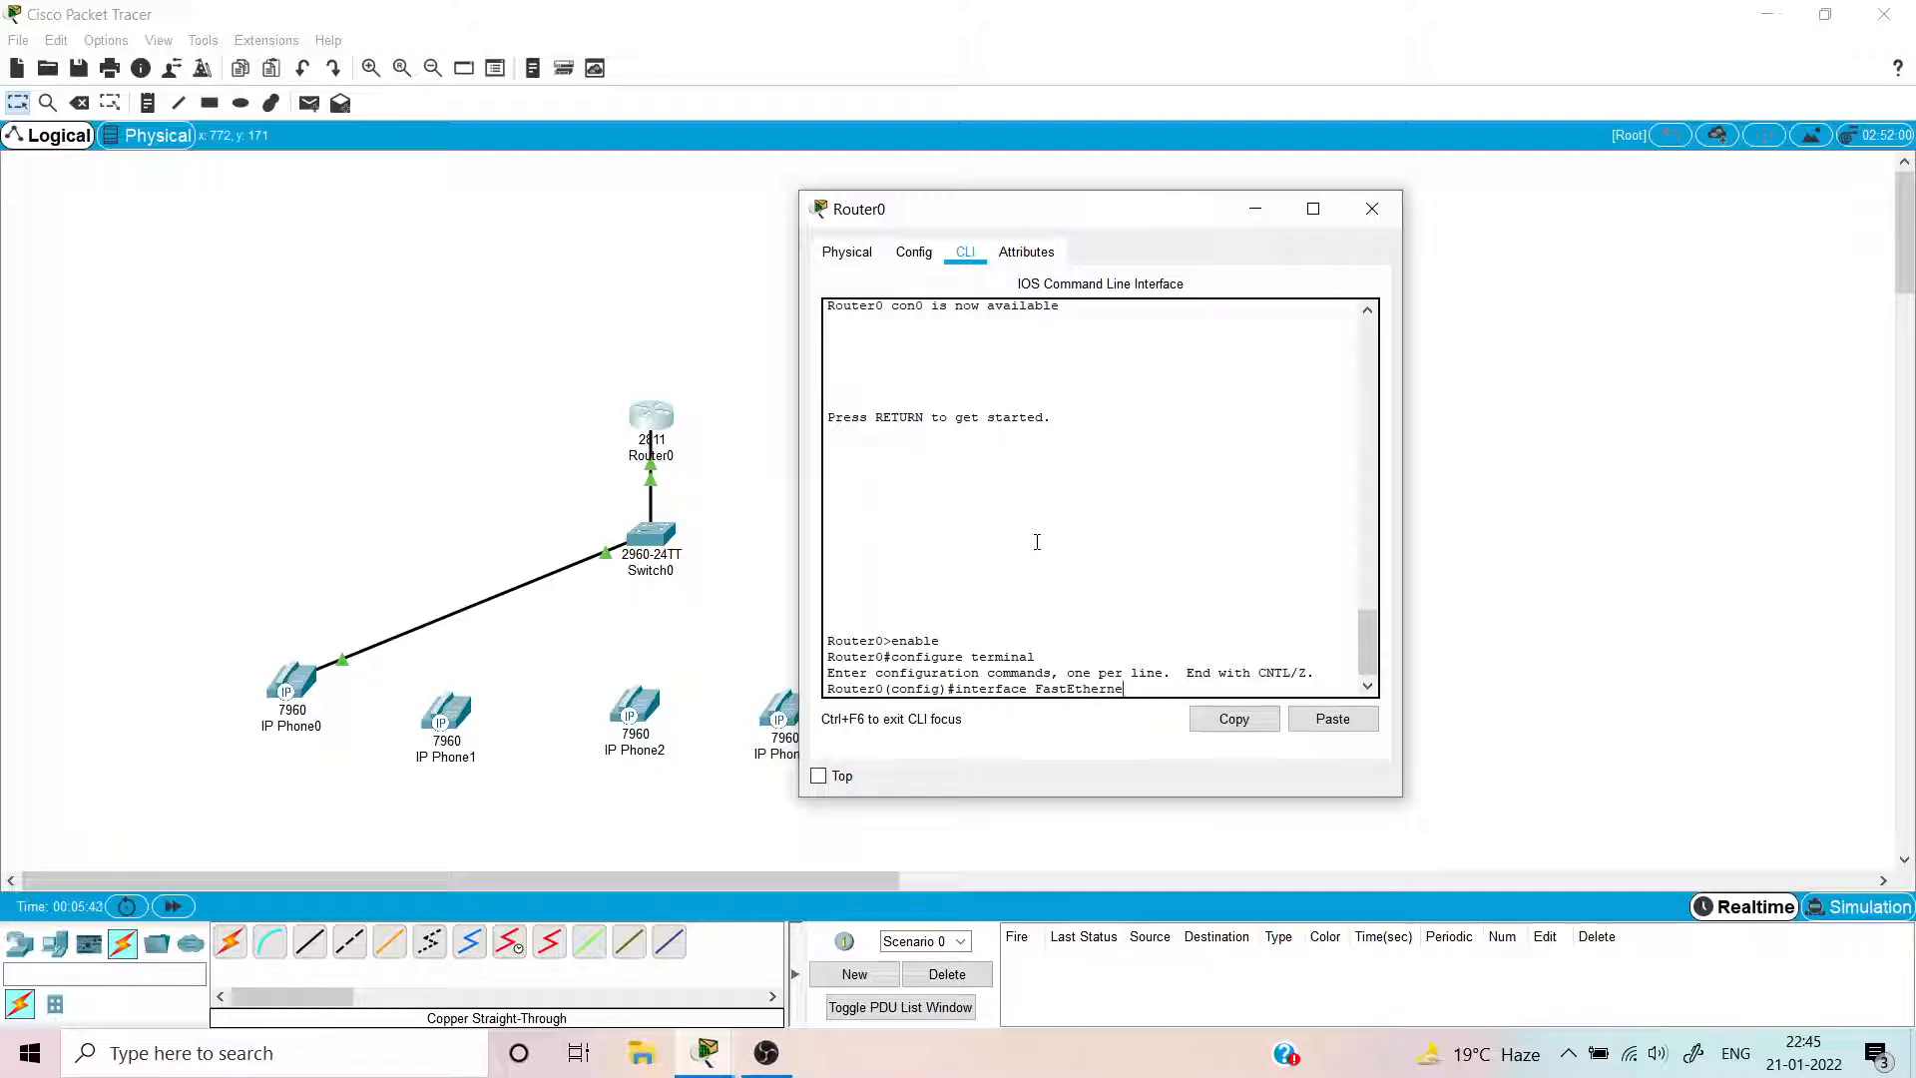
text(t0/0)
key(Return)
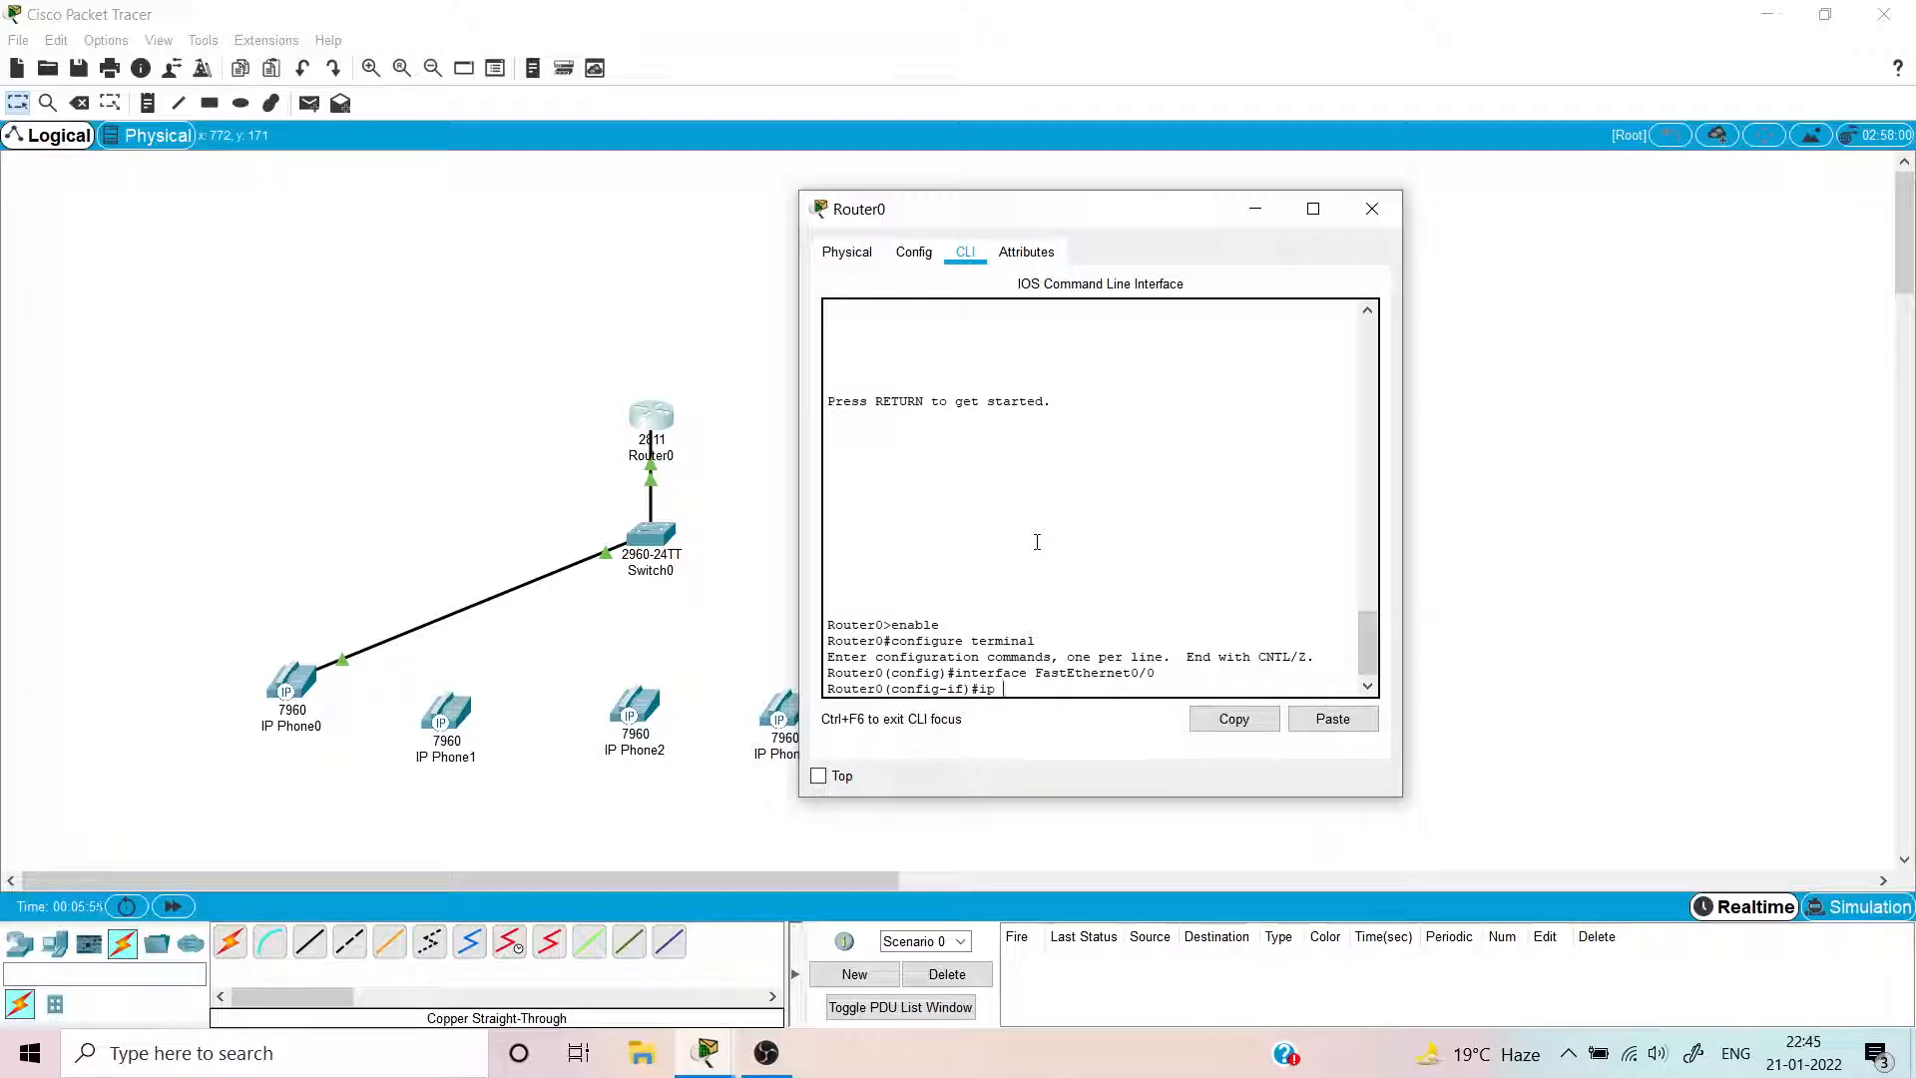
text(address 192.168.10.1 255)
text(.255.255.0)
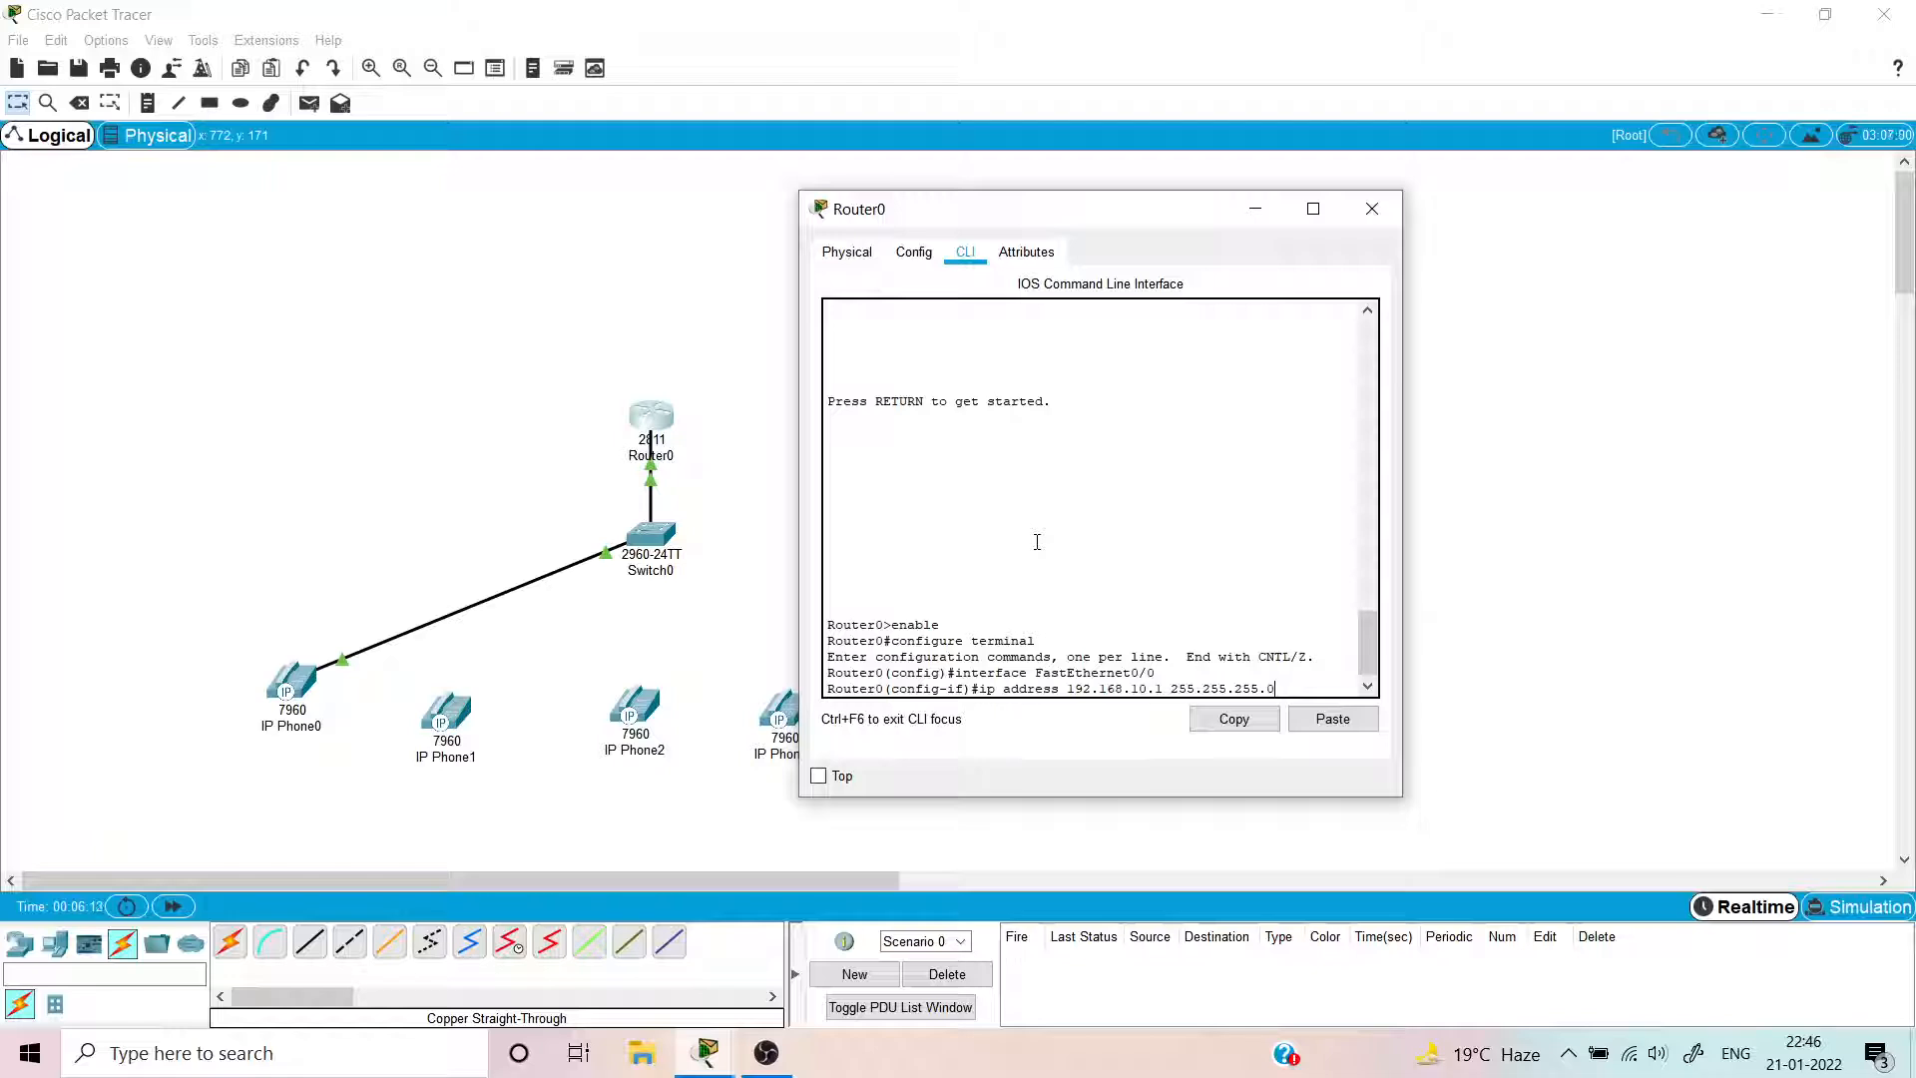
key(Return)
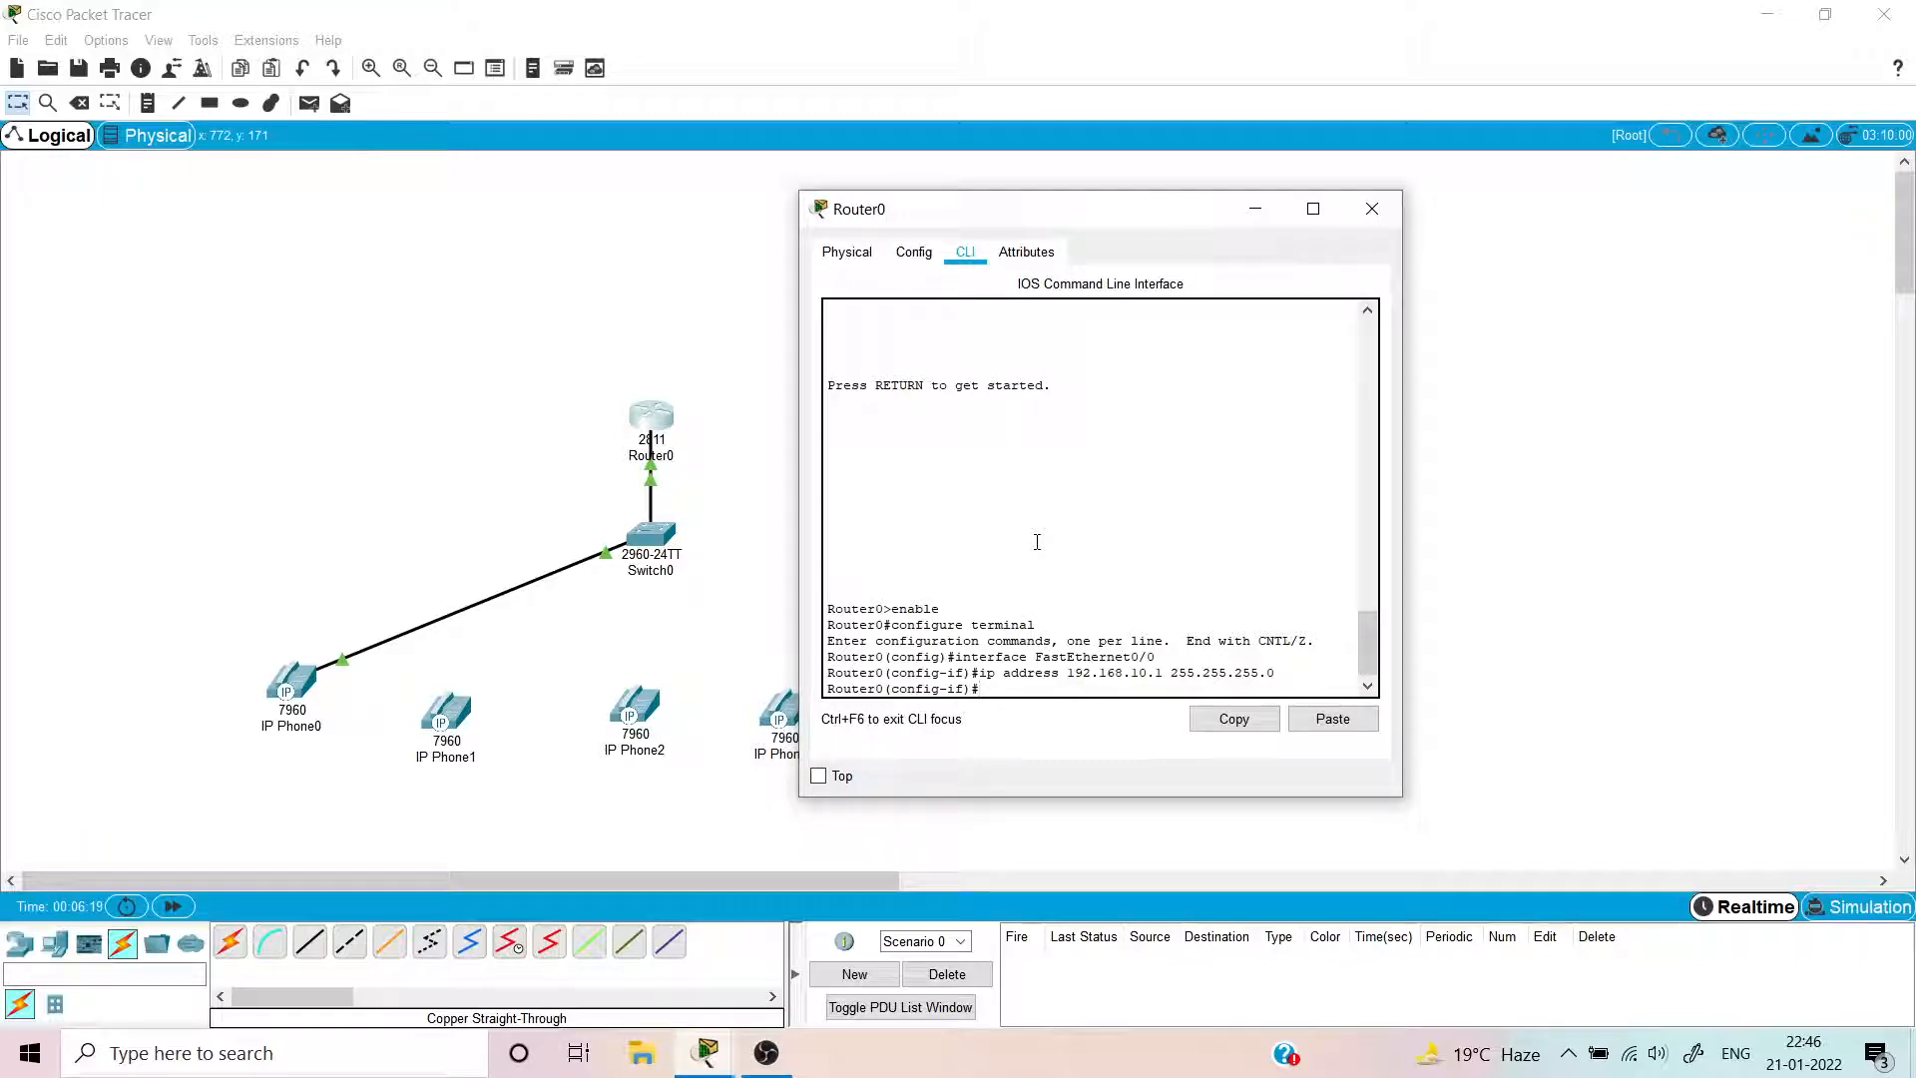
- Run no shutdown on the FastEthernet0/0 interface from the router's command line
text(no sh)
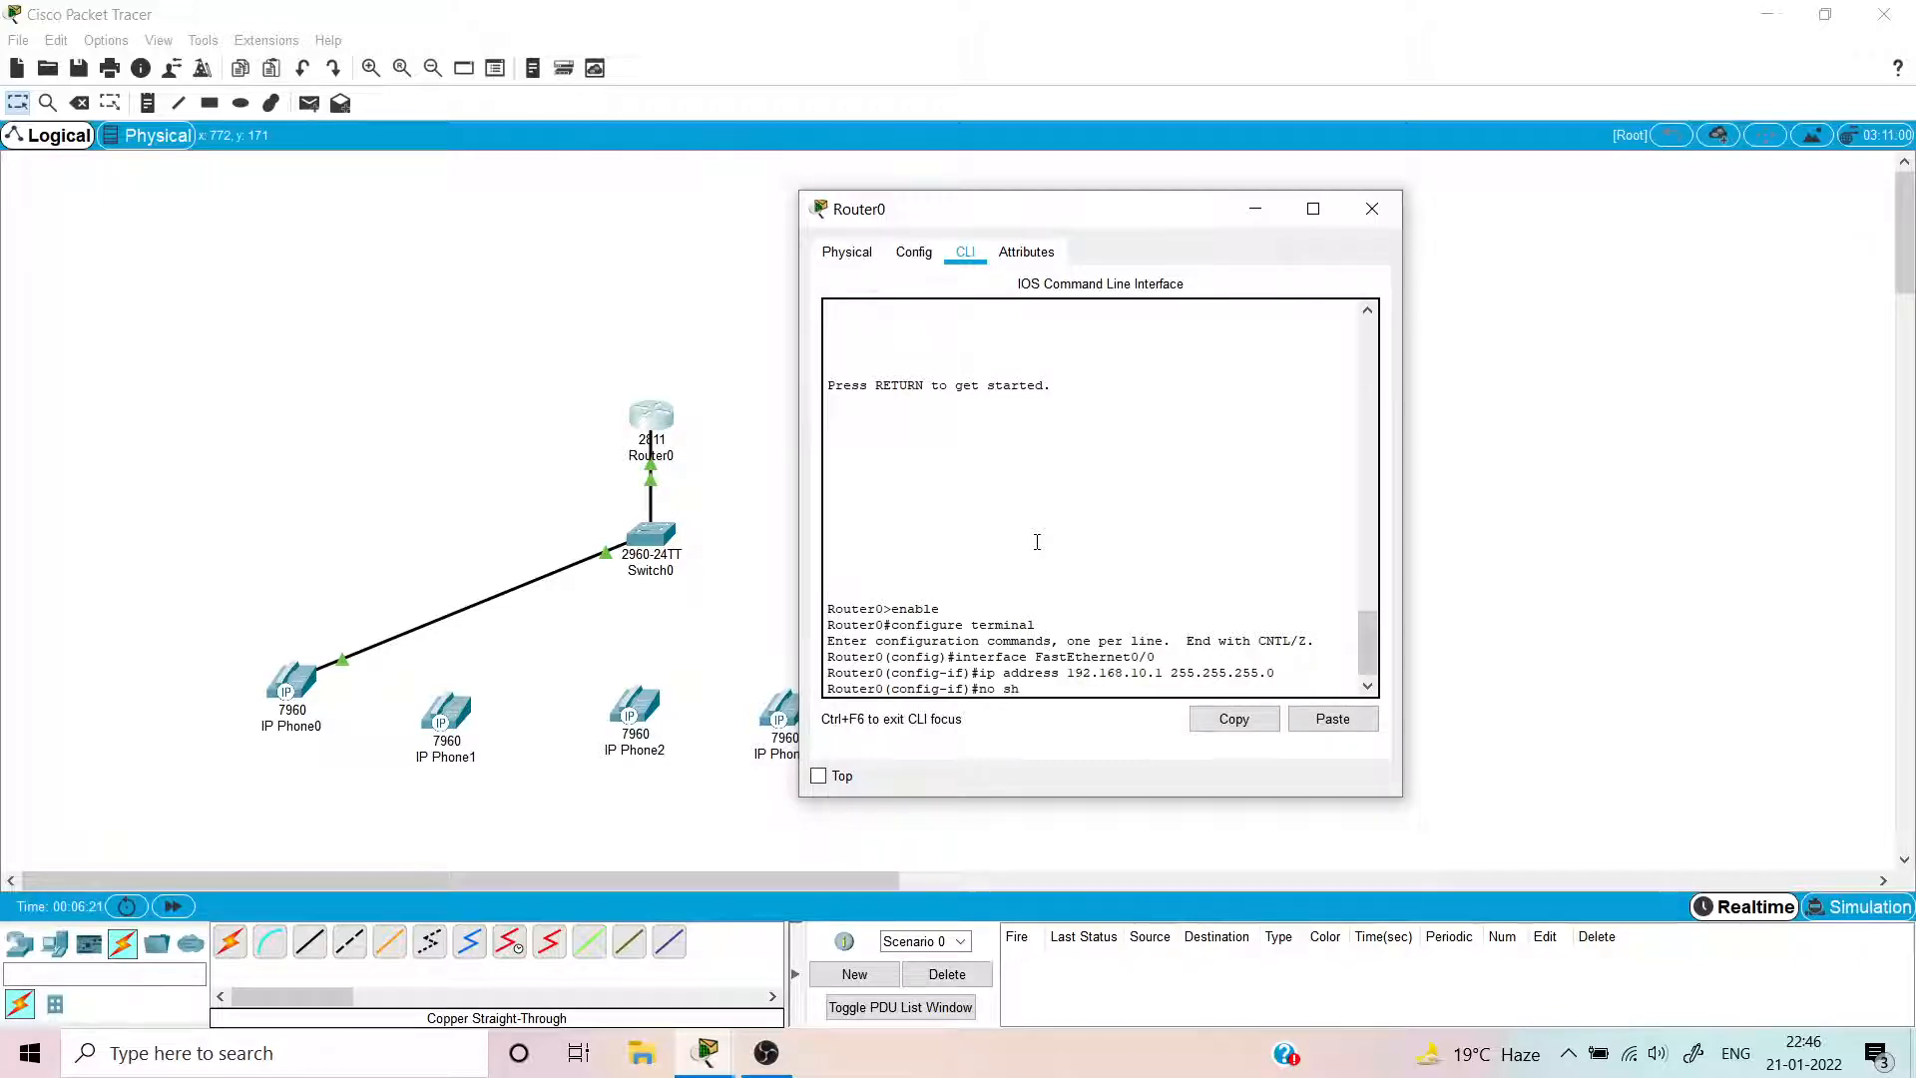
text(utdown)
key(Return)
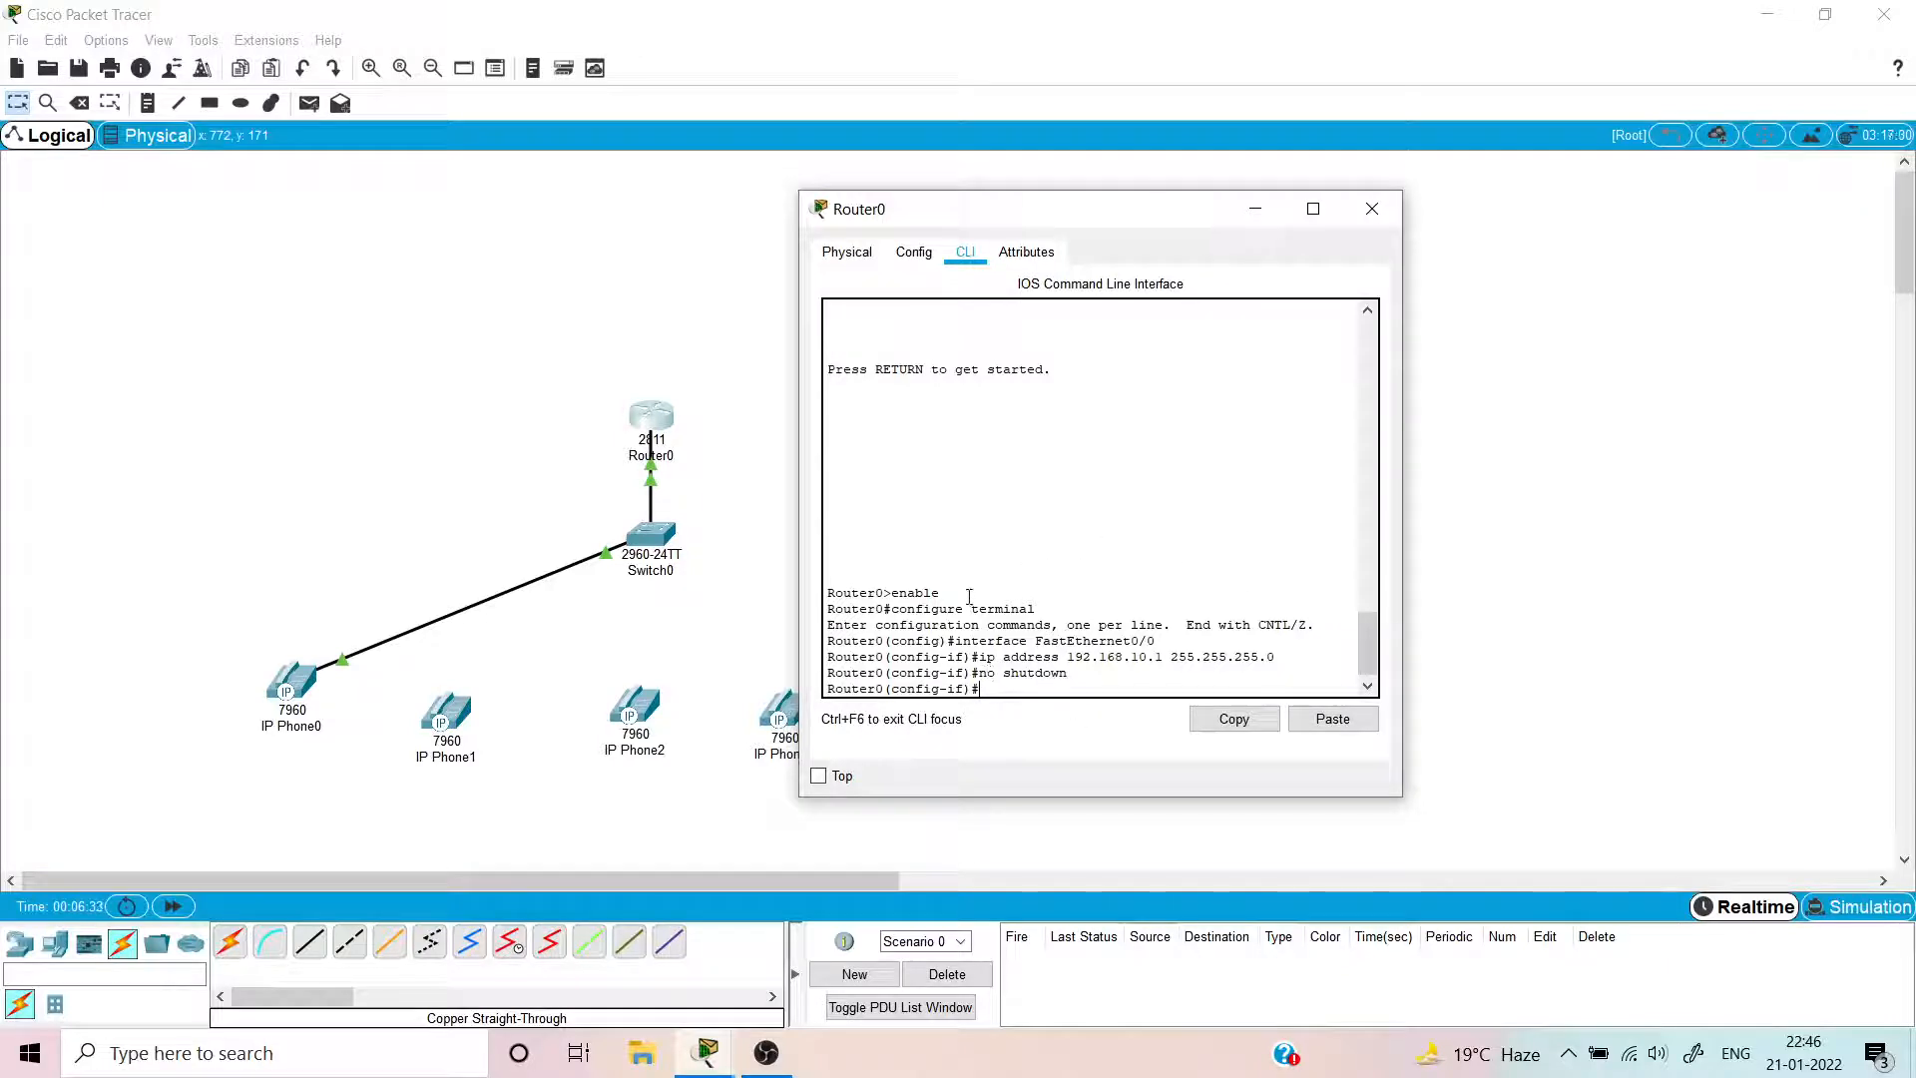
- Leave the interface configuration on Router0 and create a DHCP pool named VOICE
key(Return)
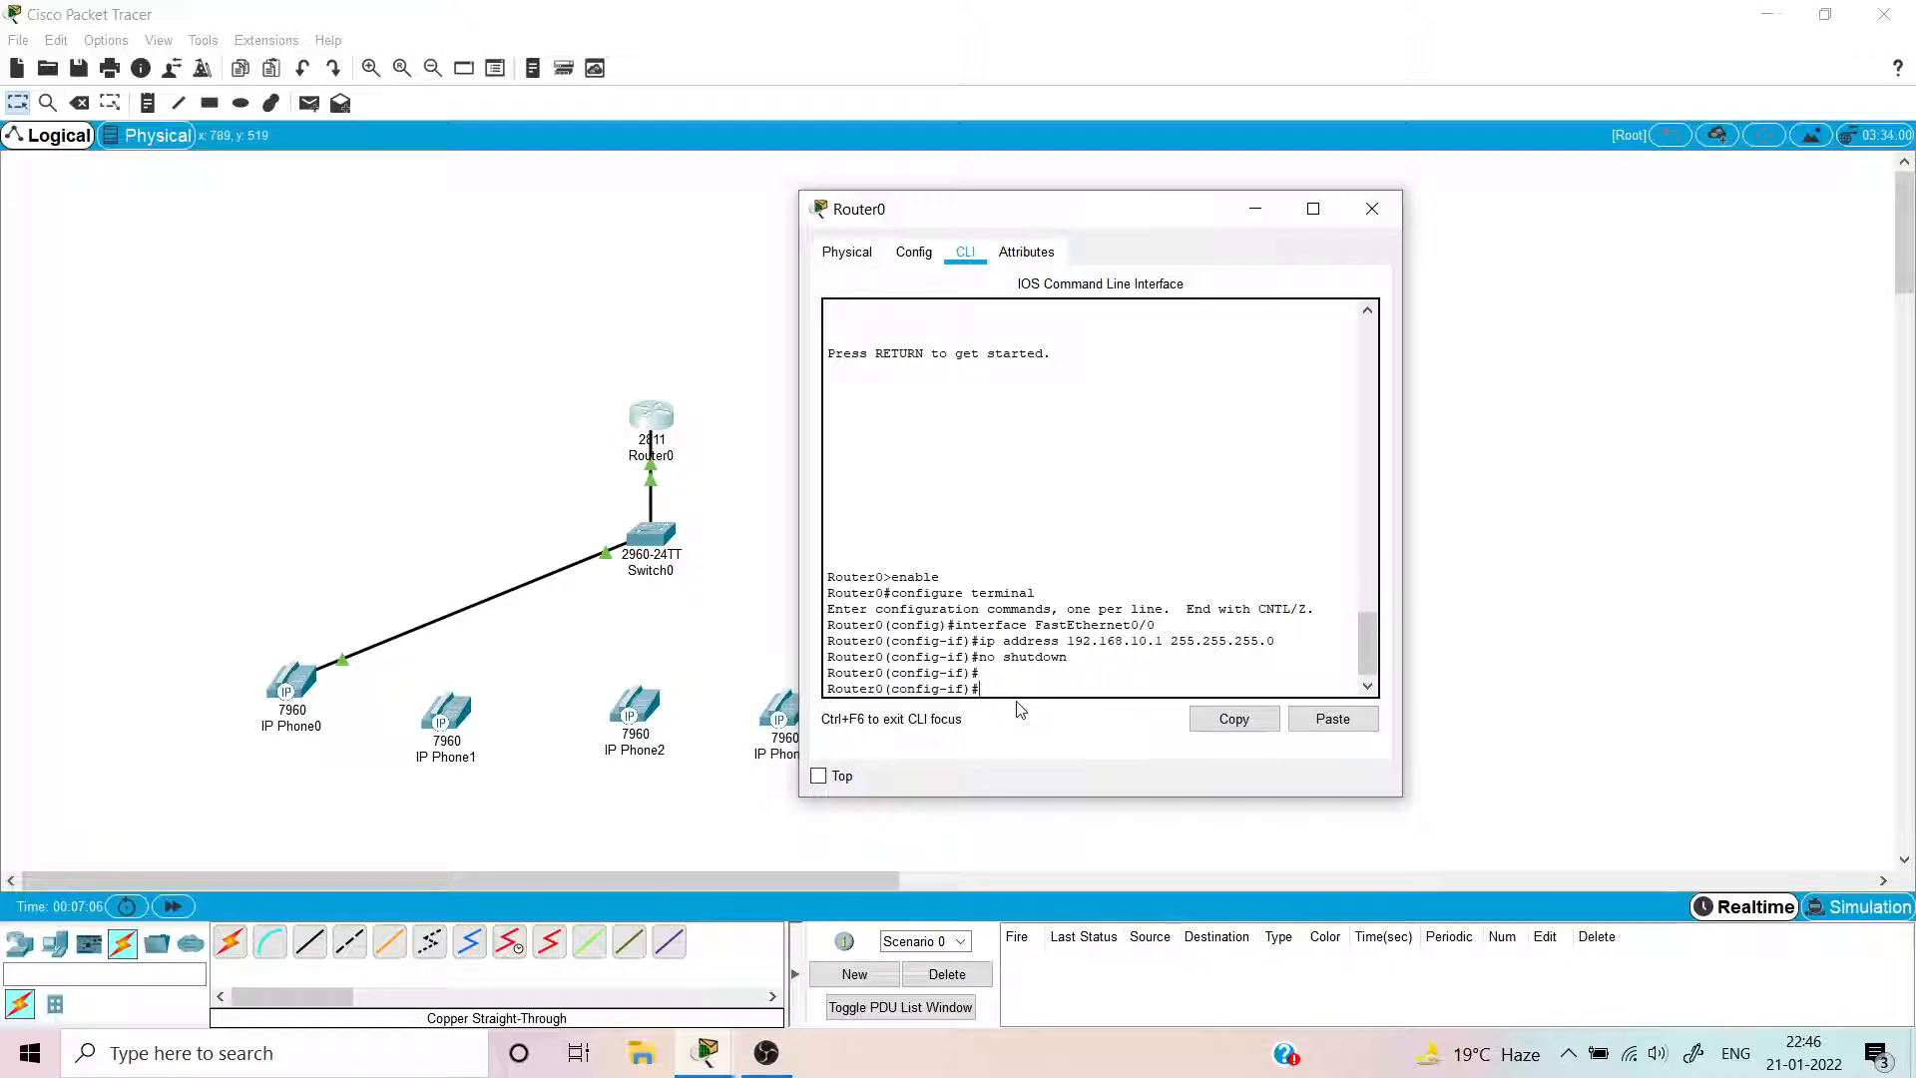
text(xit)
key(Return)
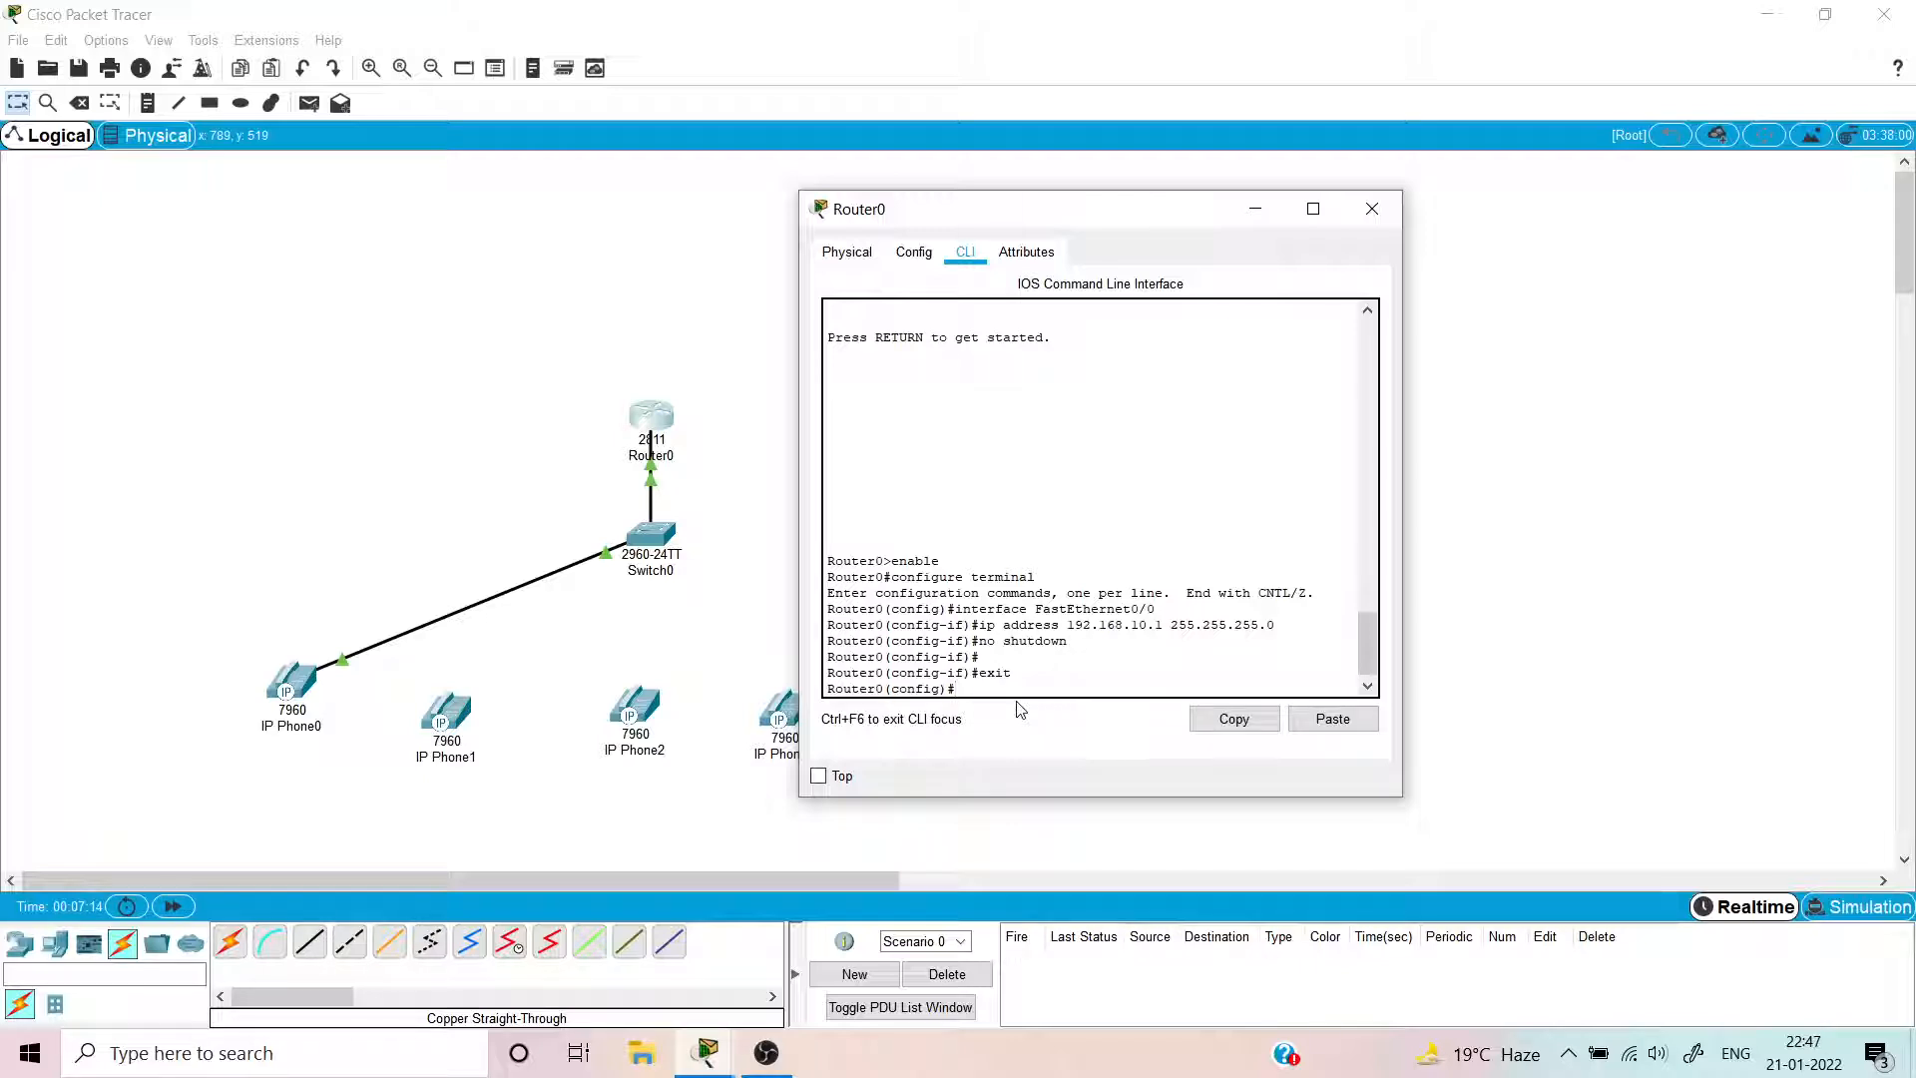
text(ip dhcp pool VOICE)
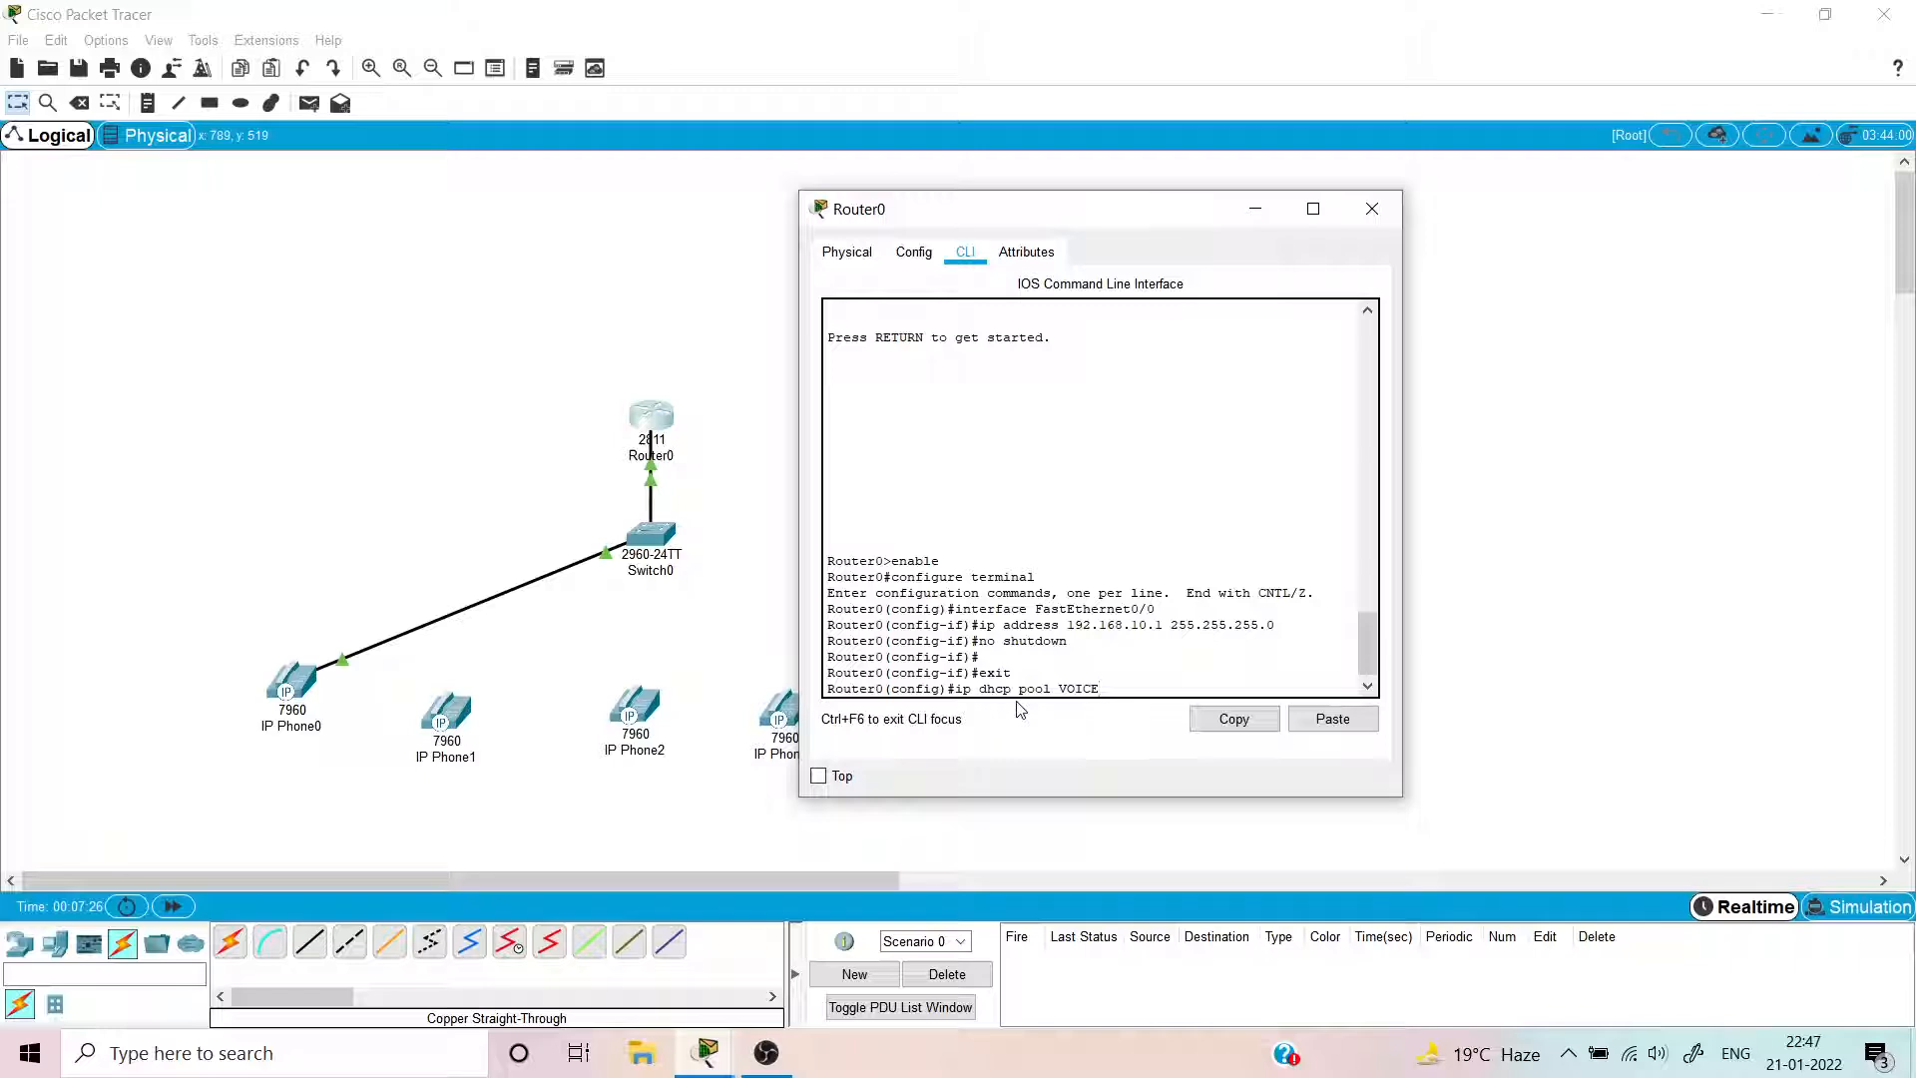
key(Return)
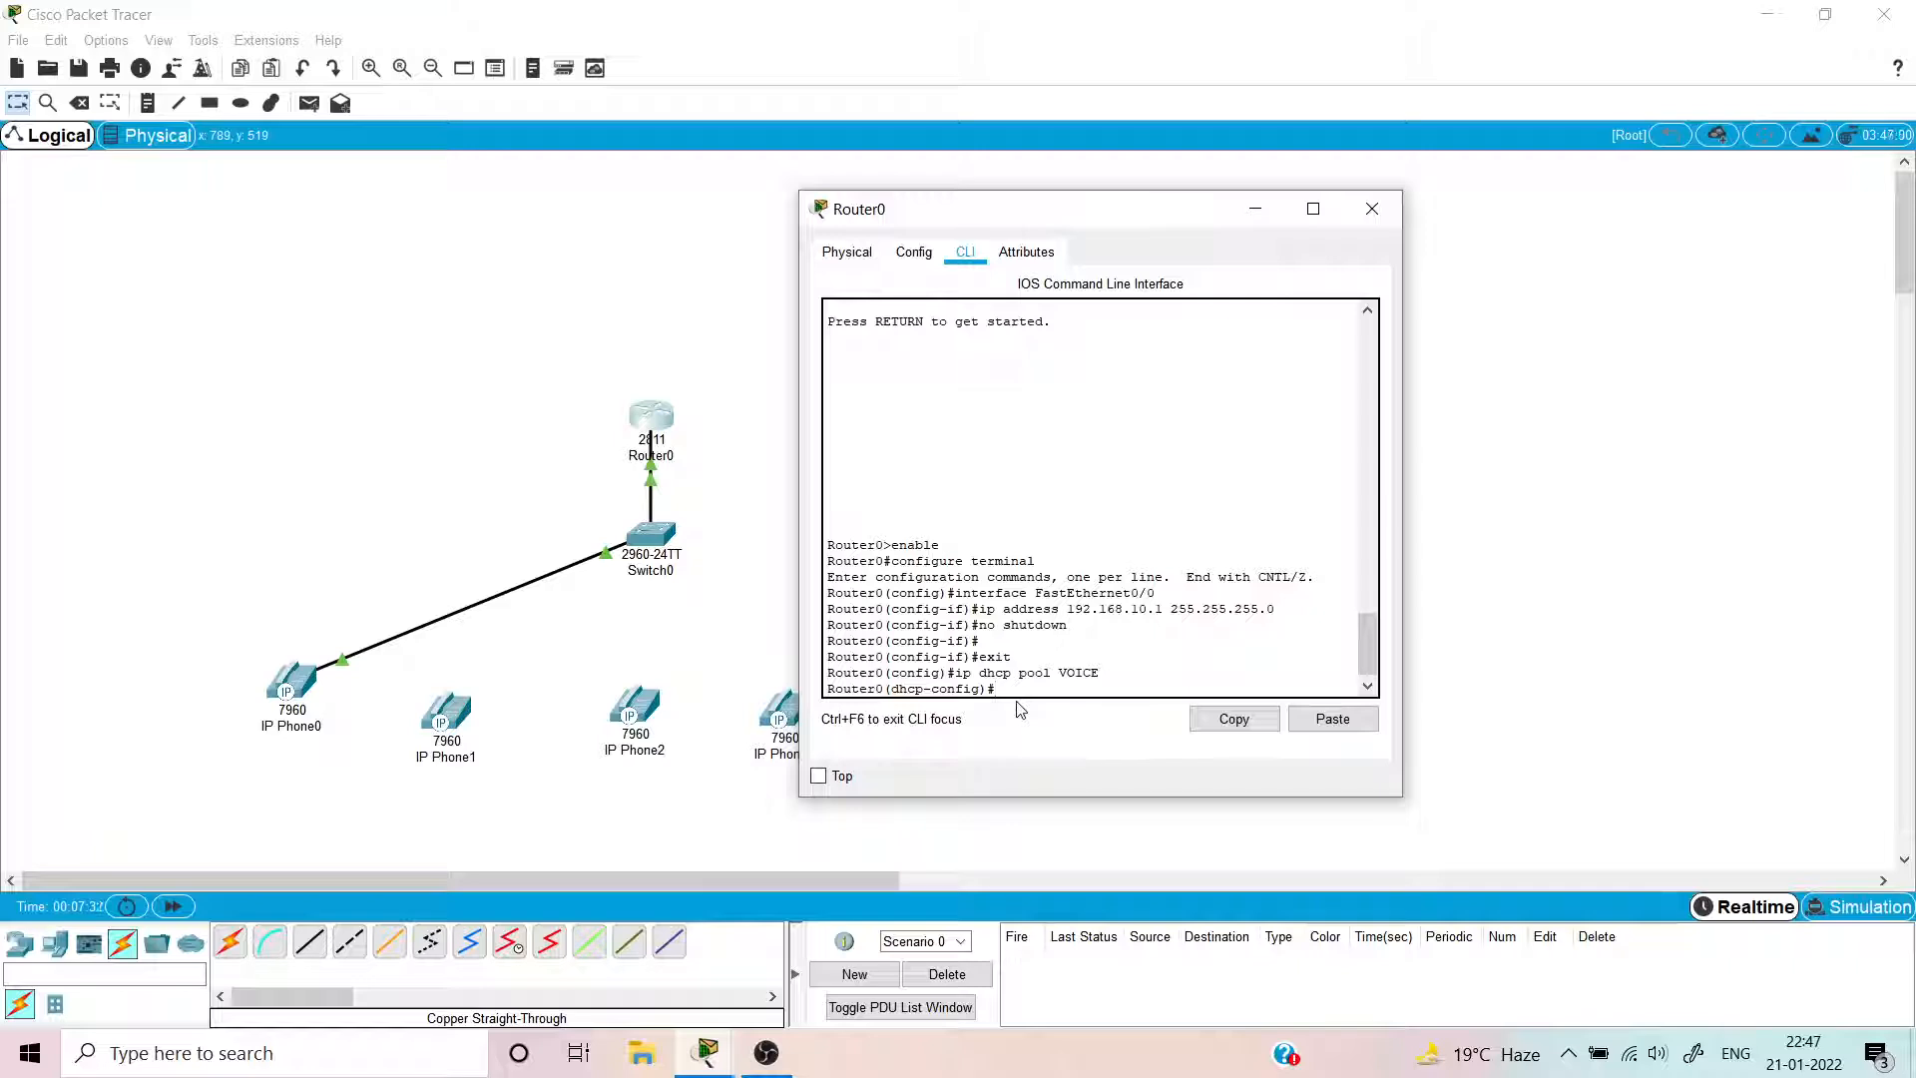
- Set the VOICE pool's network to 192.168.10.0 with mask 255.255.255.0 and its default router to 192.168.10.1
text(network)
text(192.168.10.0 255.255.255.0)
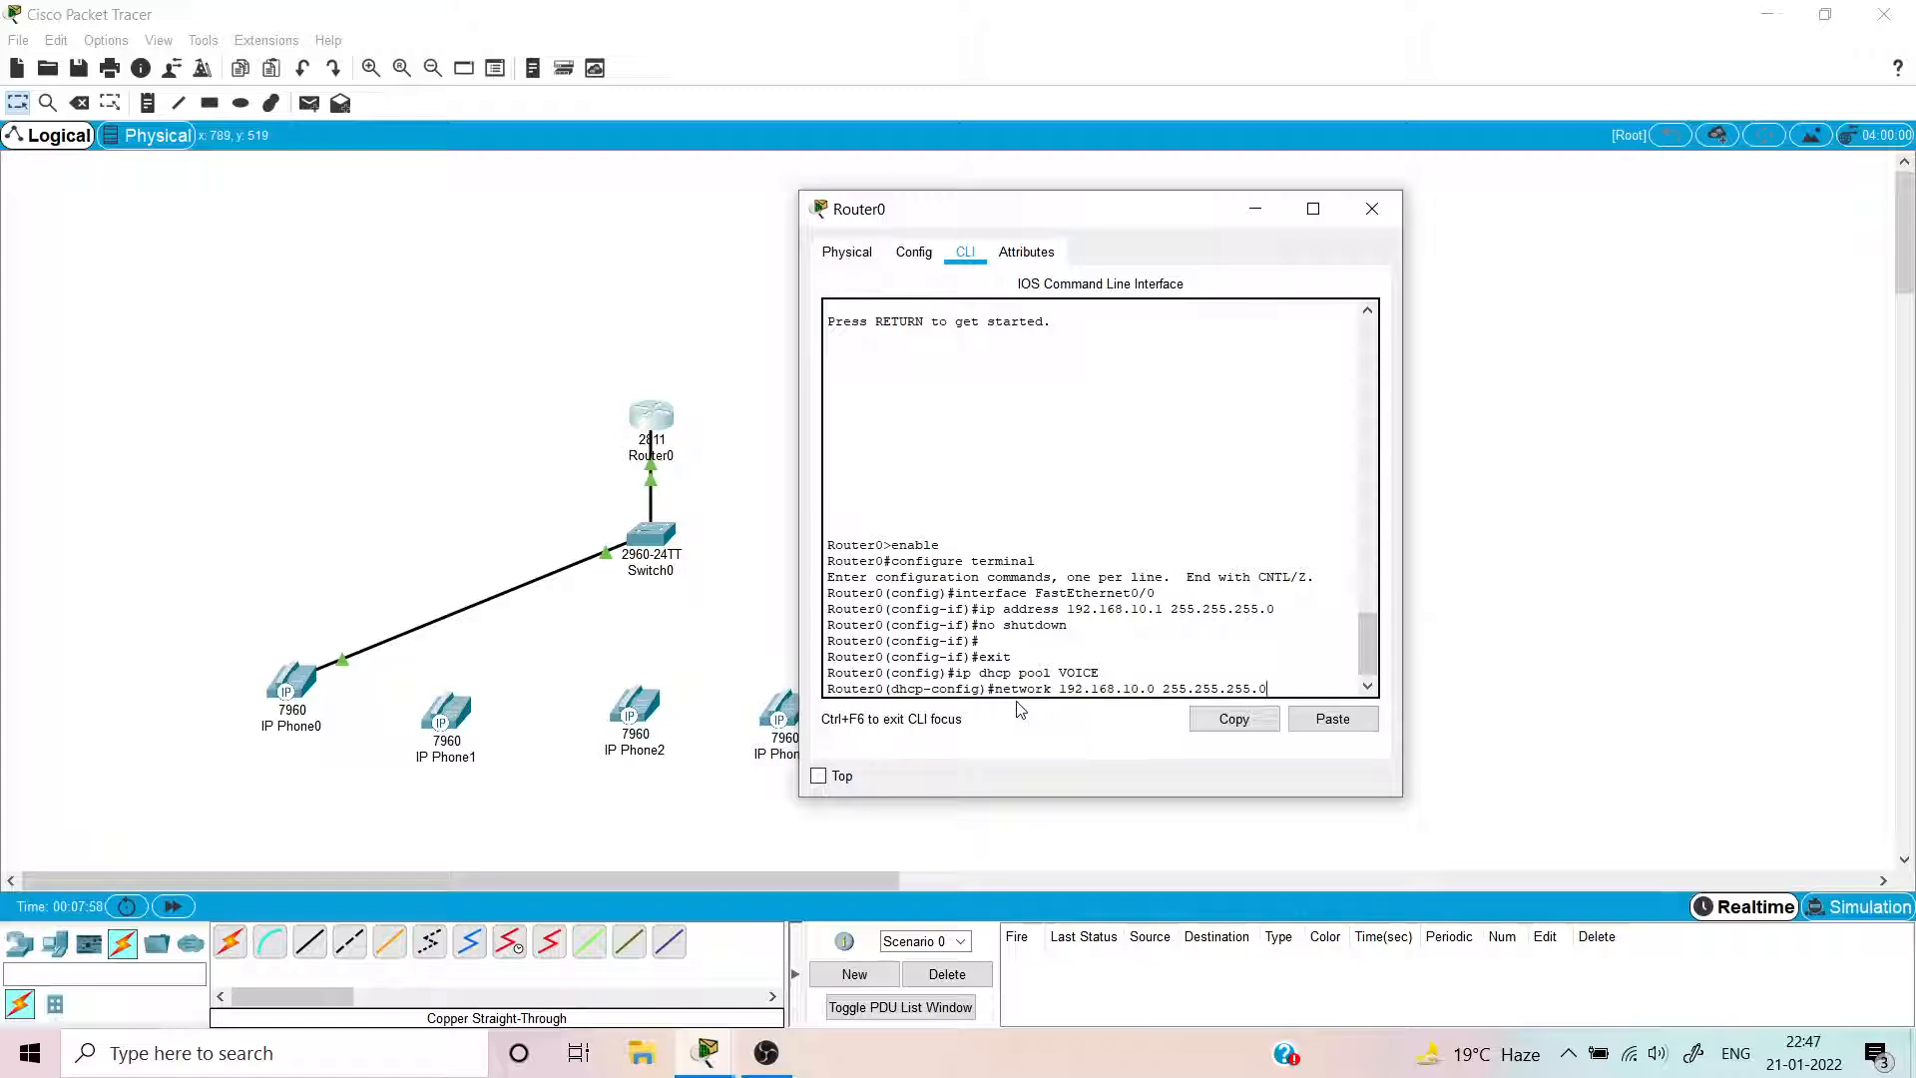
key(Return)
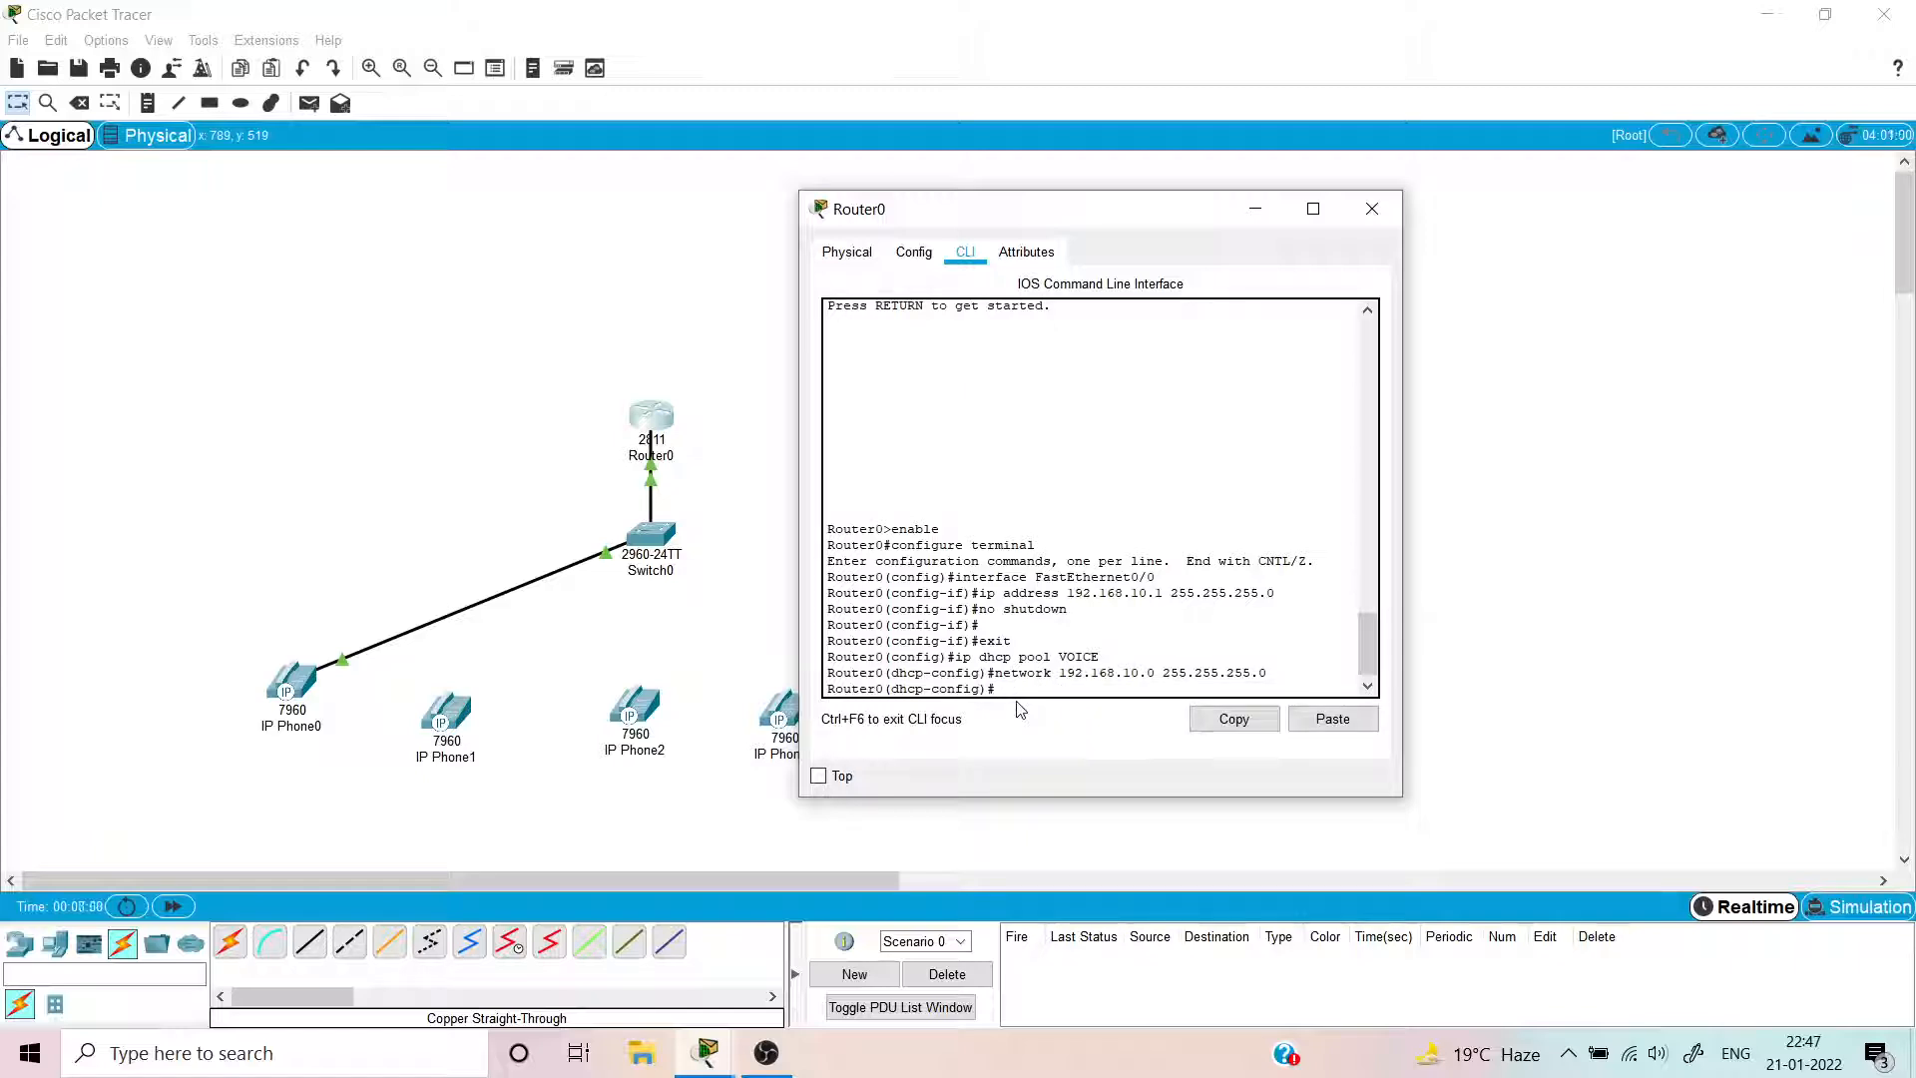
text(default-router 1)
text(92.168.10.1)
key(Return)
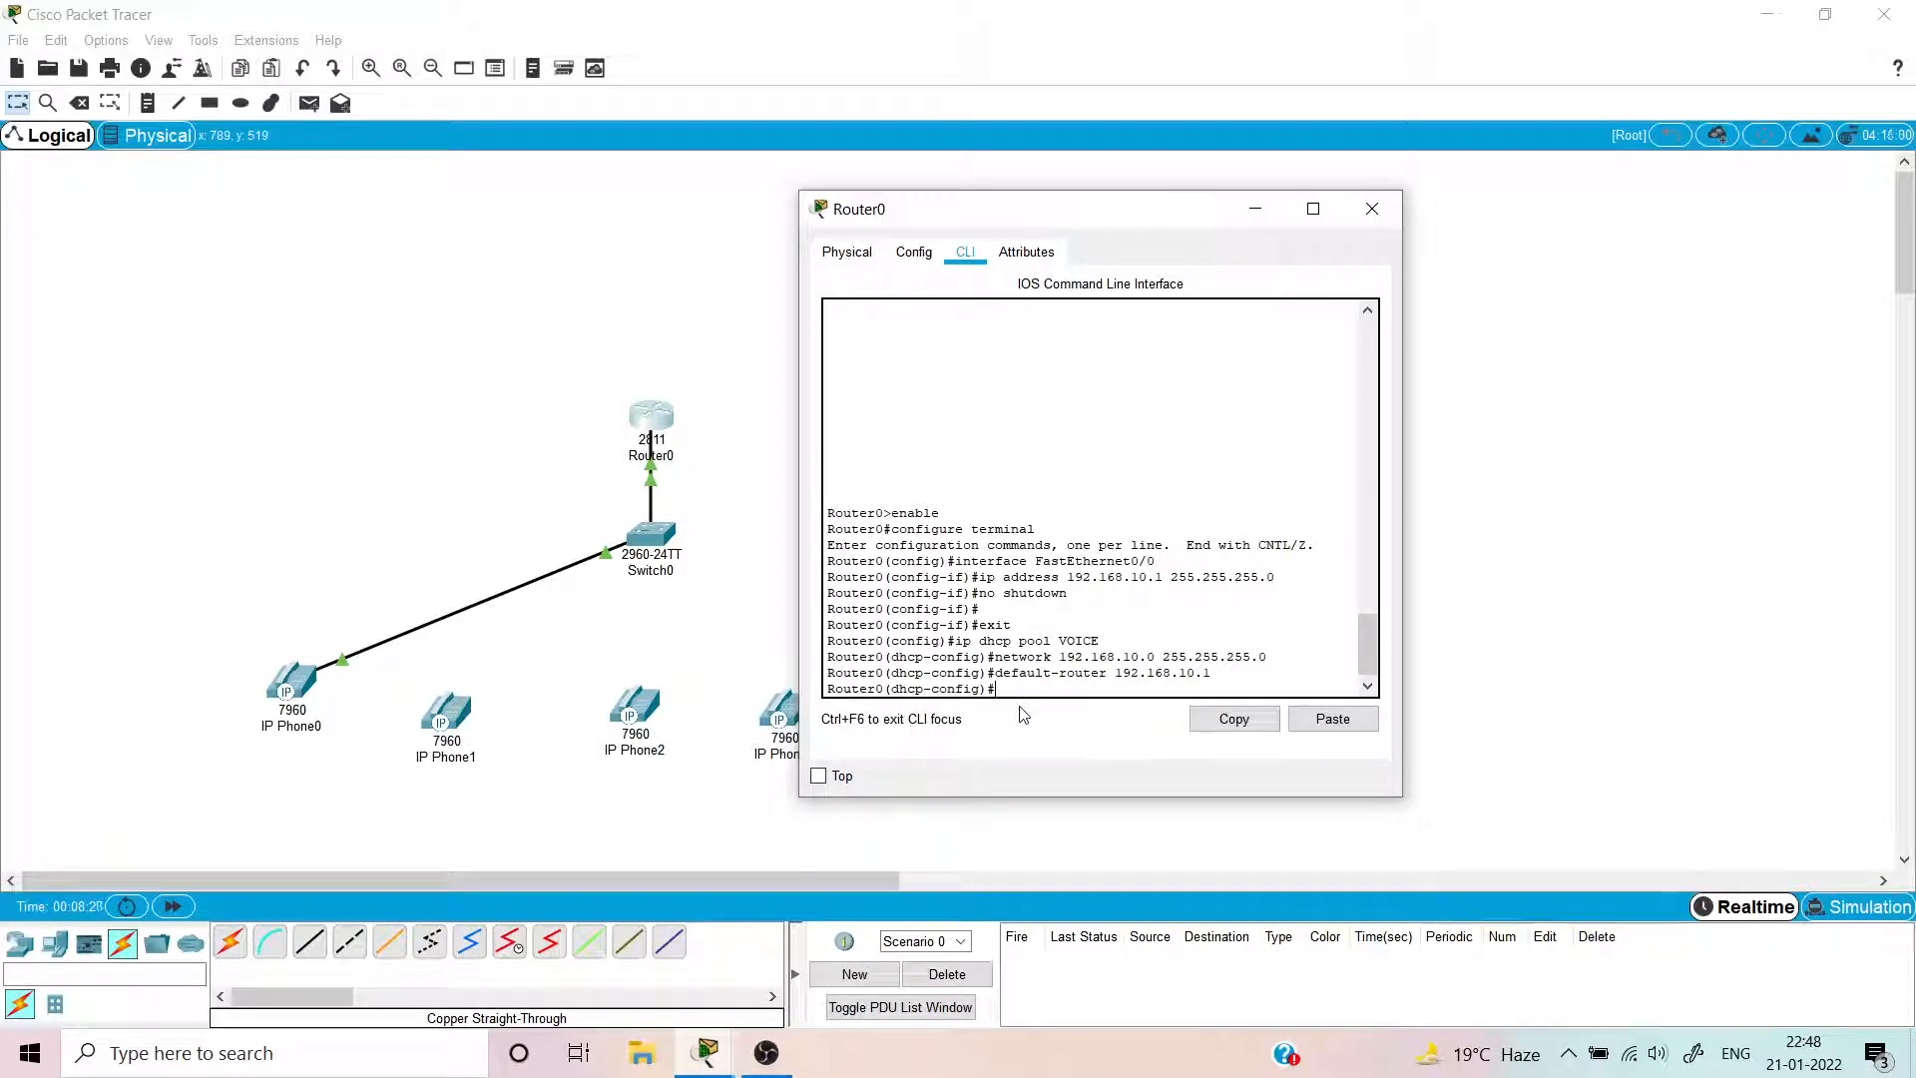
- Add option 150 with IP 192.168.10.1 to the VOICE pool and exit to global configuration mode on Router0
text(option 150 ip 192.168.10.1)
key(Return)
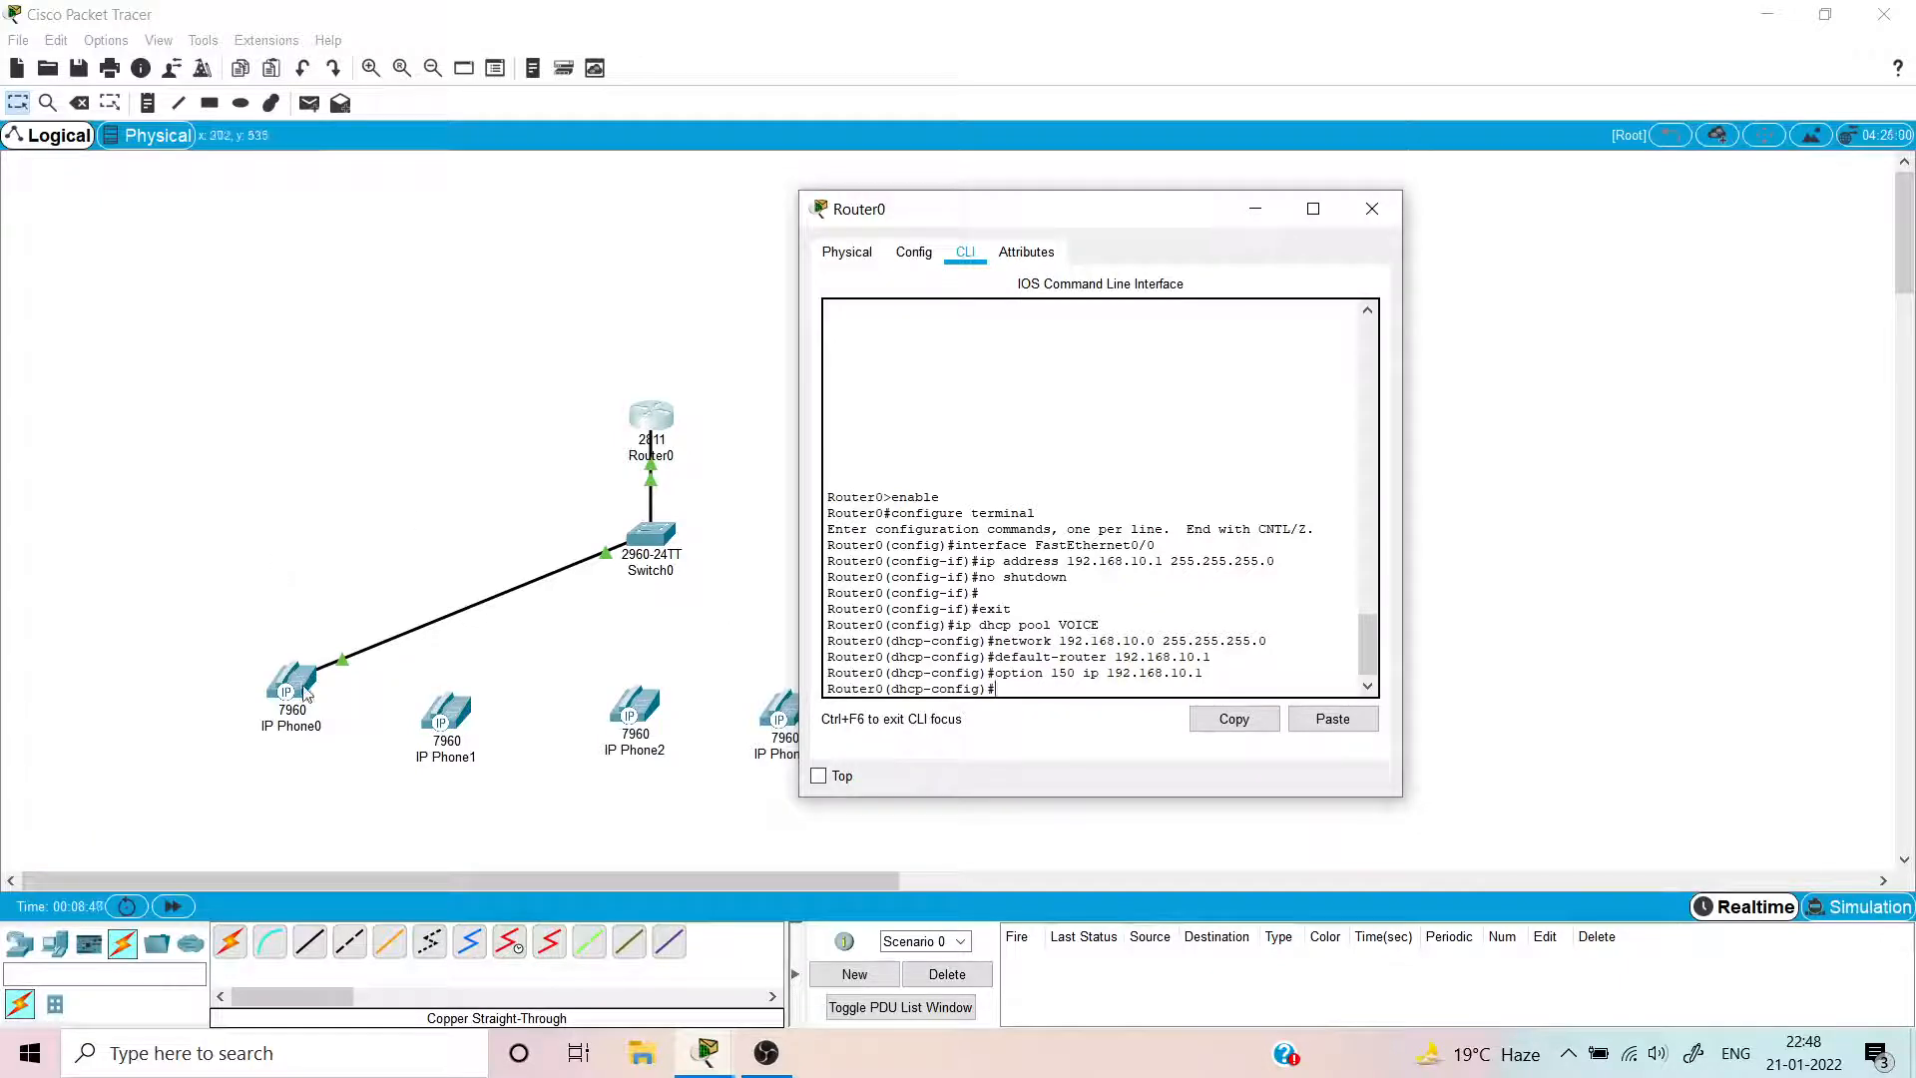
click(155, 769)
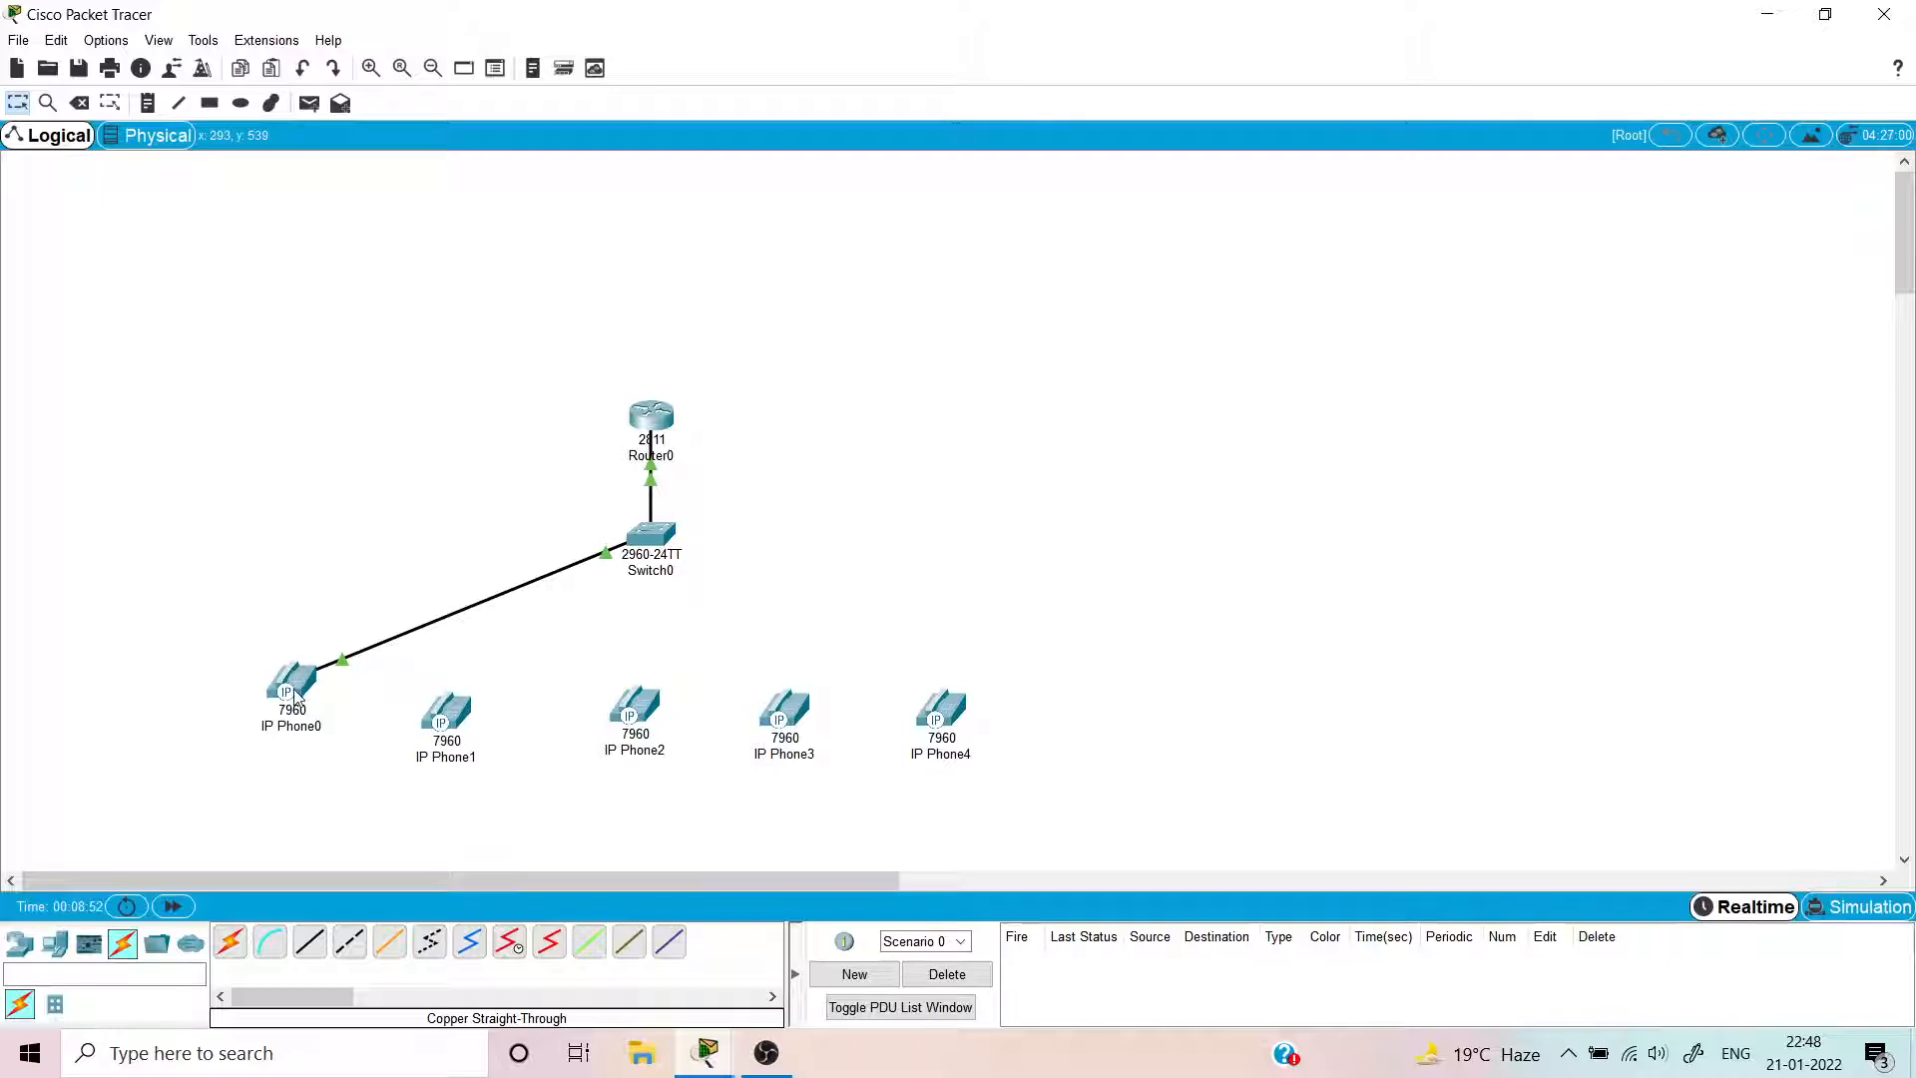
mouse_move(295, 695)
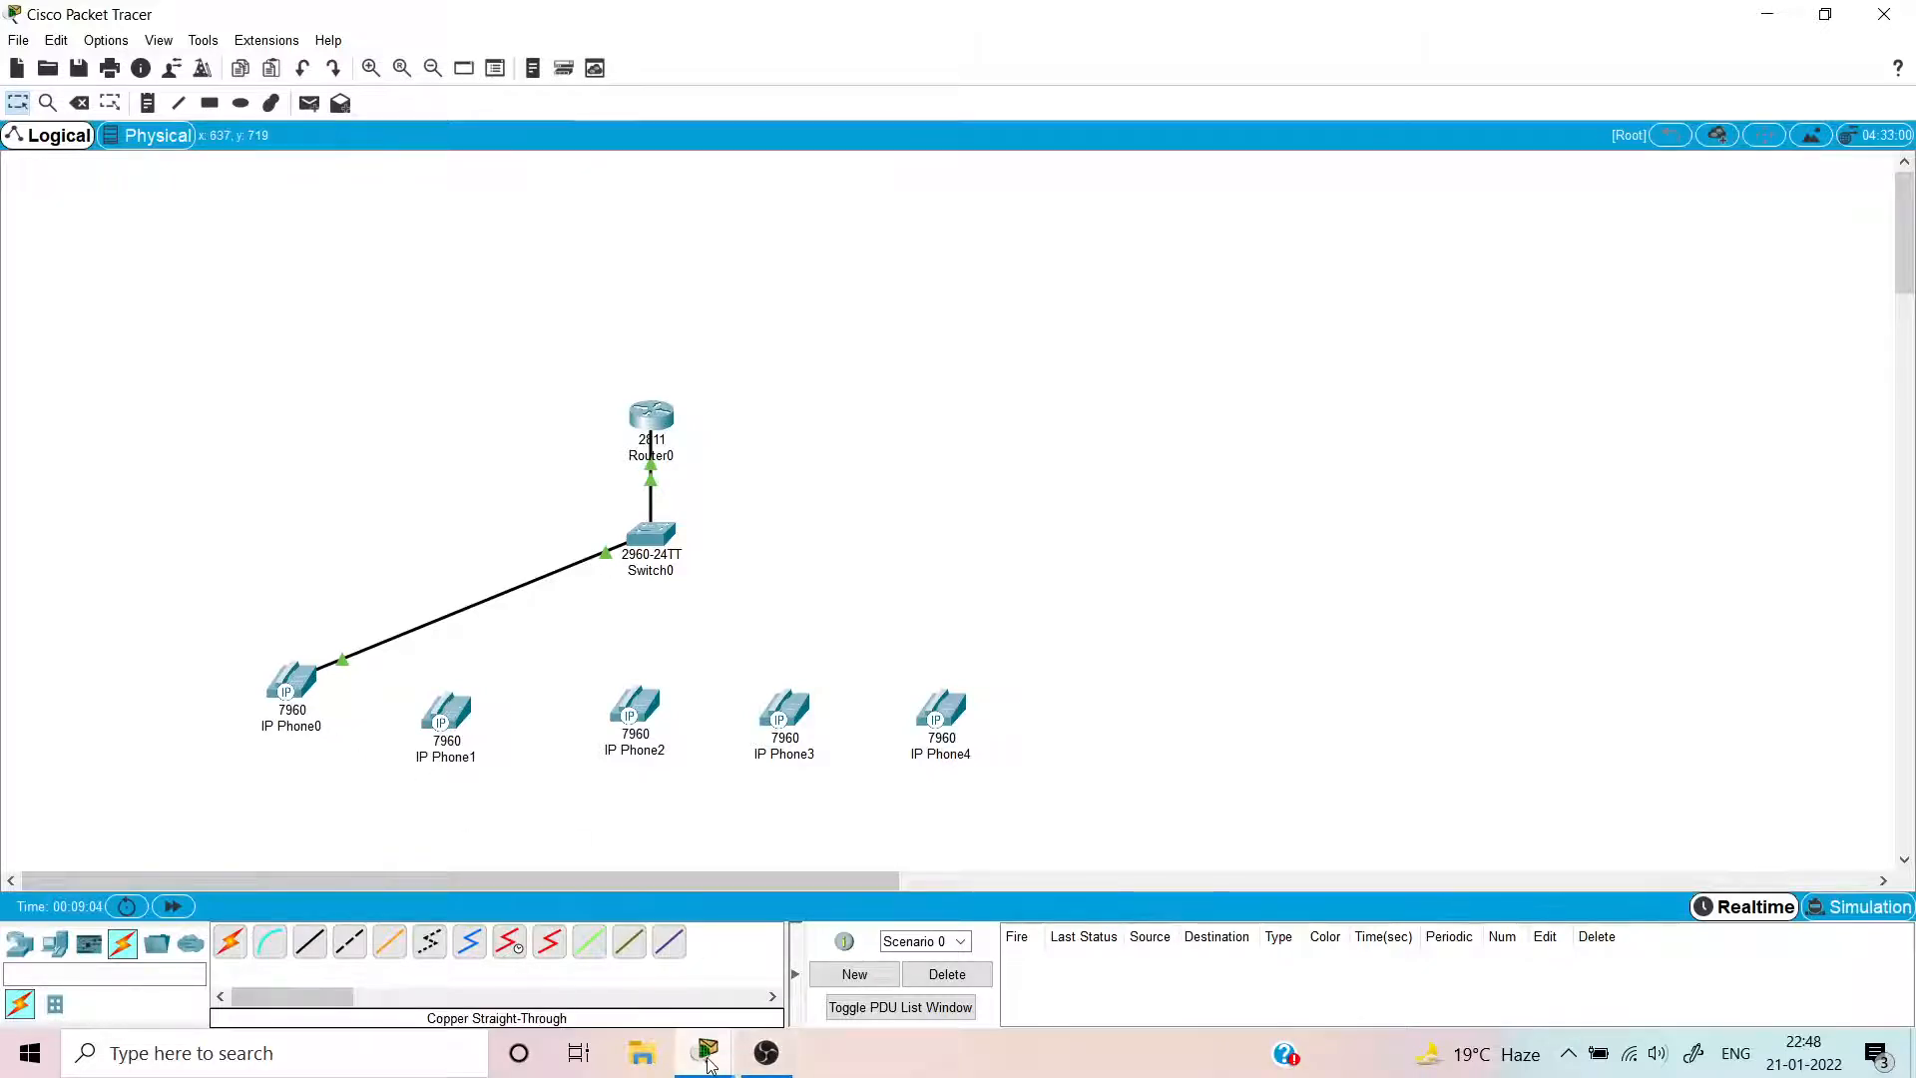
mouse_move(710, 1064)
click(817, 956)
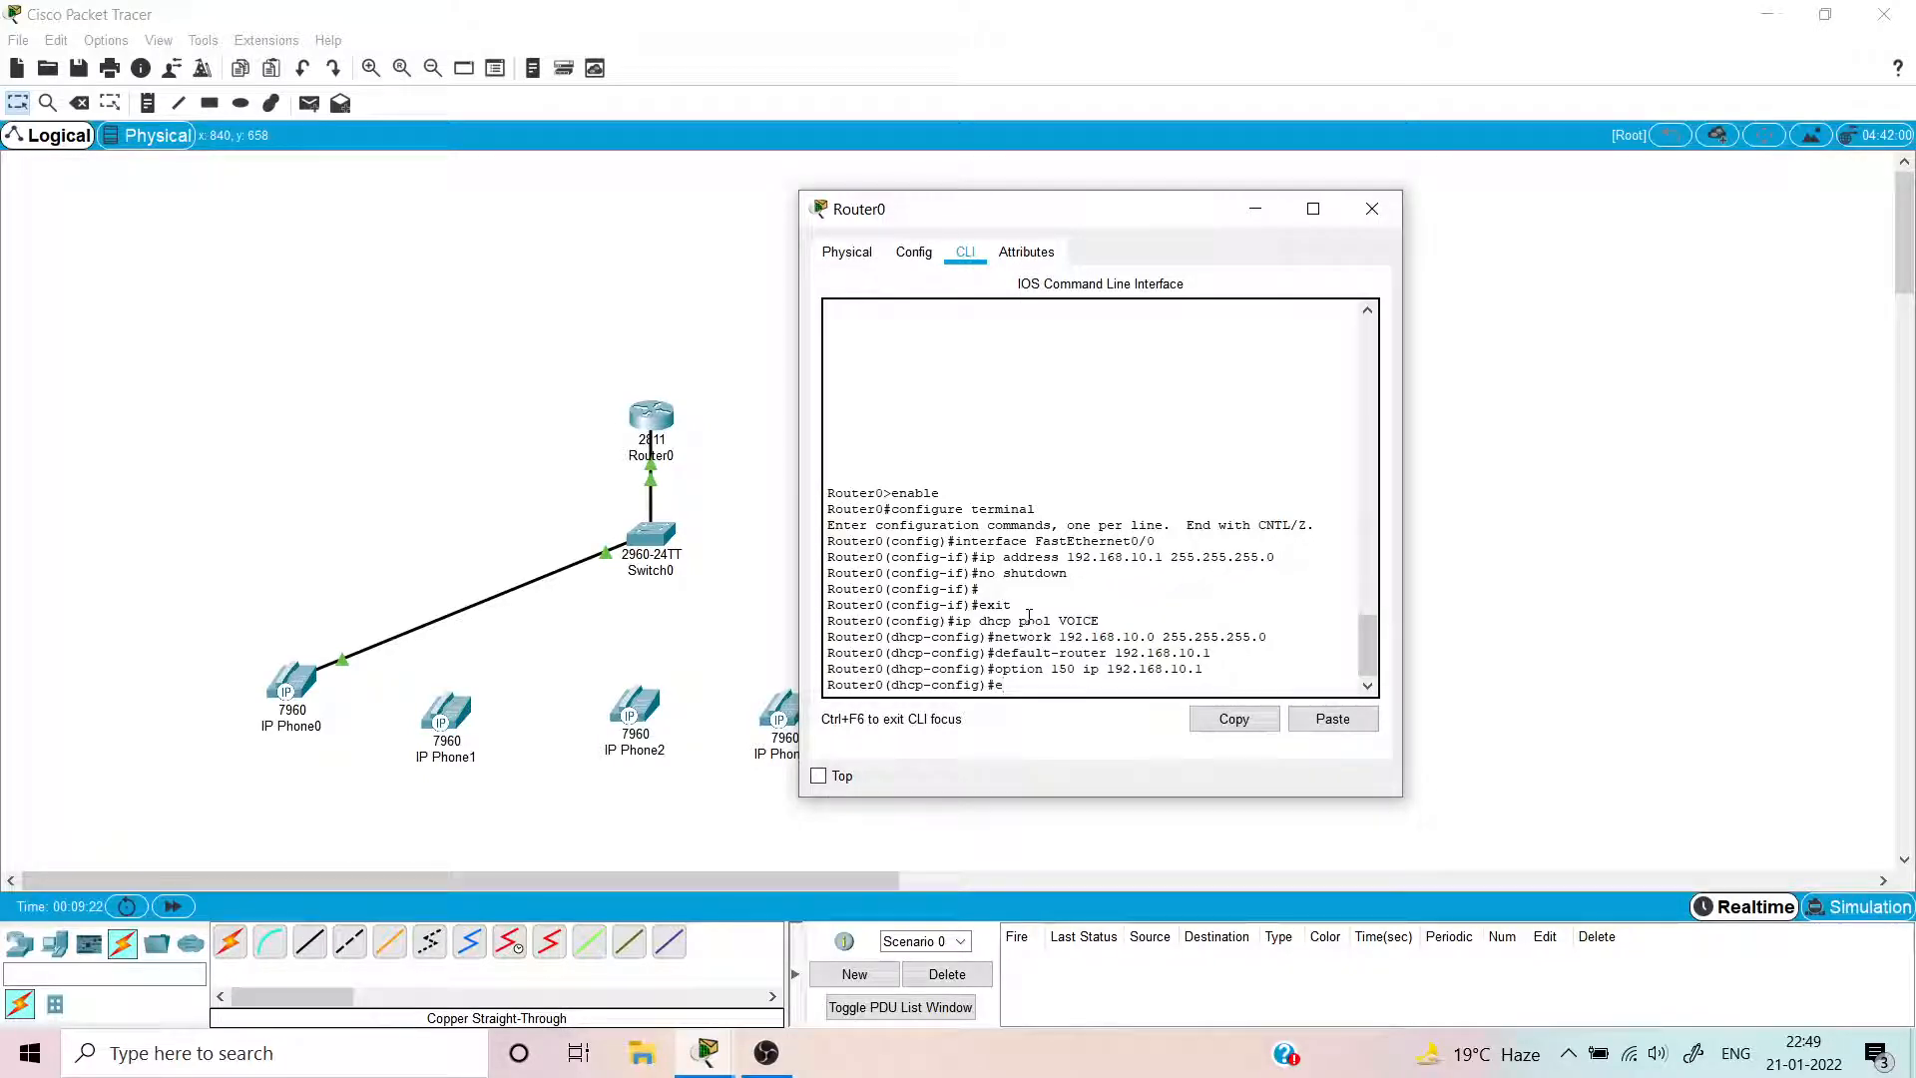
text(it)
key(Return)
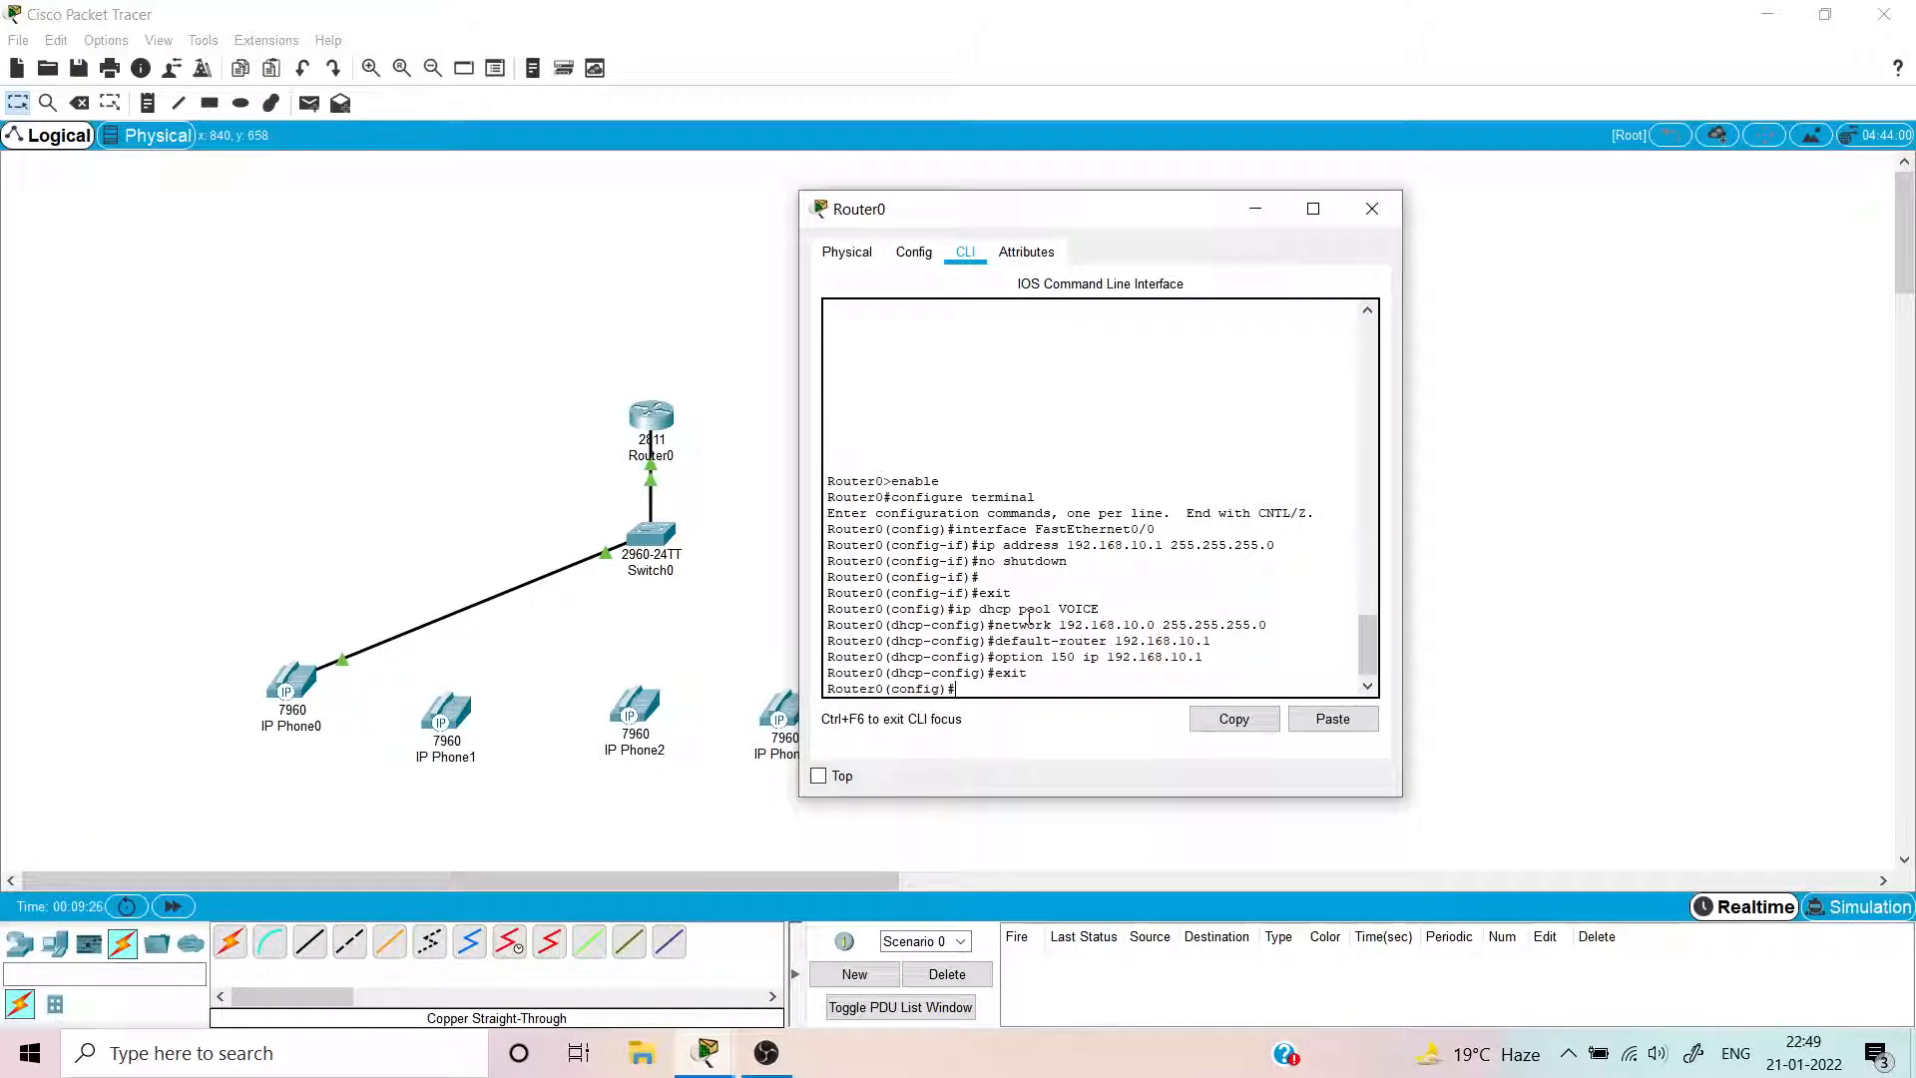
- Enter telephony-service configuration on Router0 and set max-dn to 5 and max-ephones to 5
text(lephony-service)
key(Return)
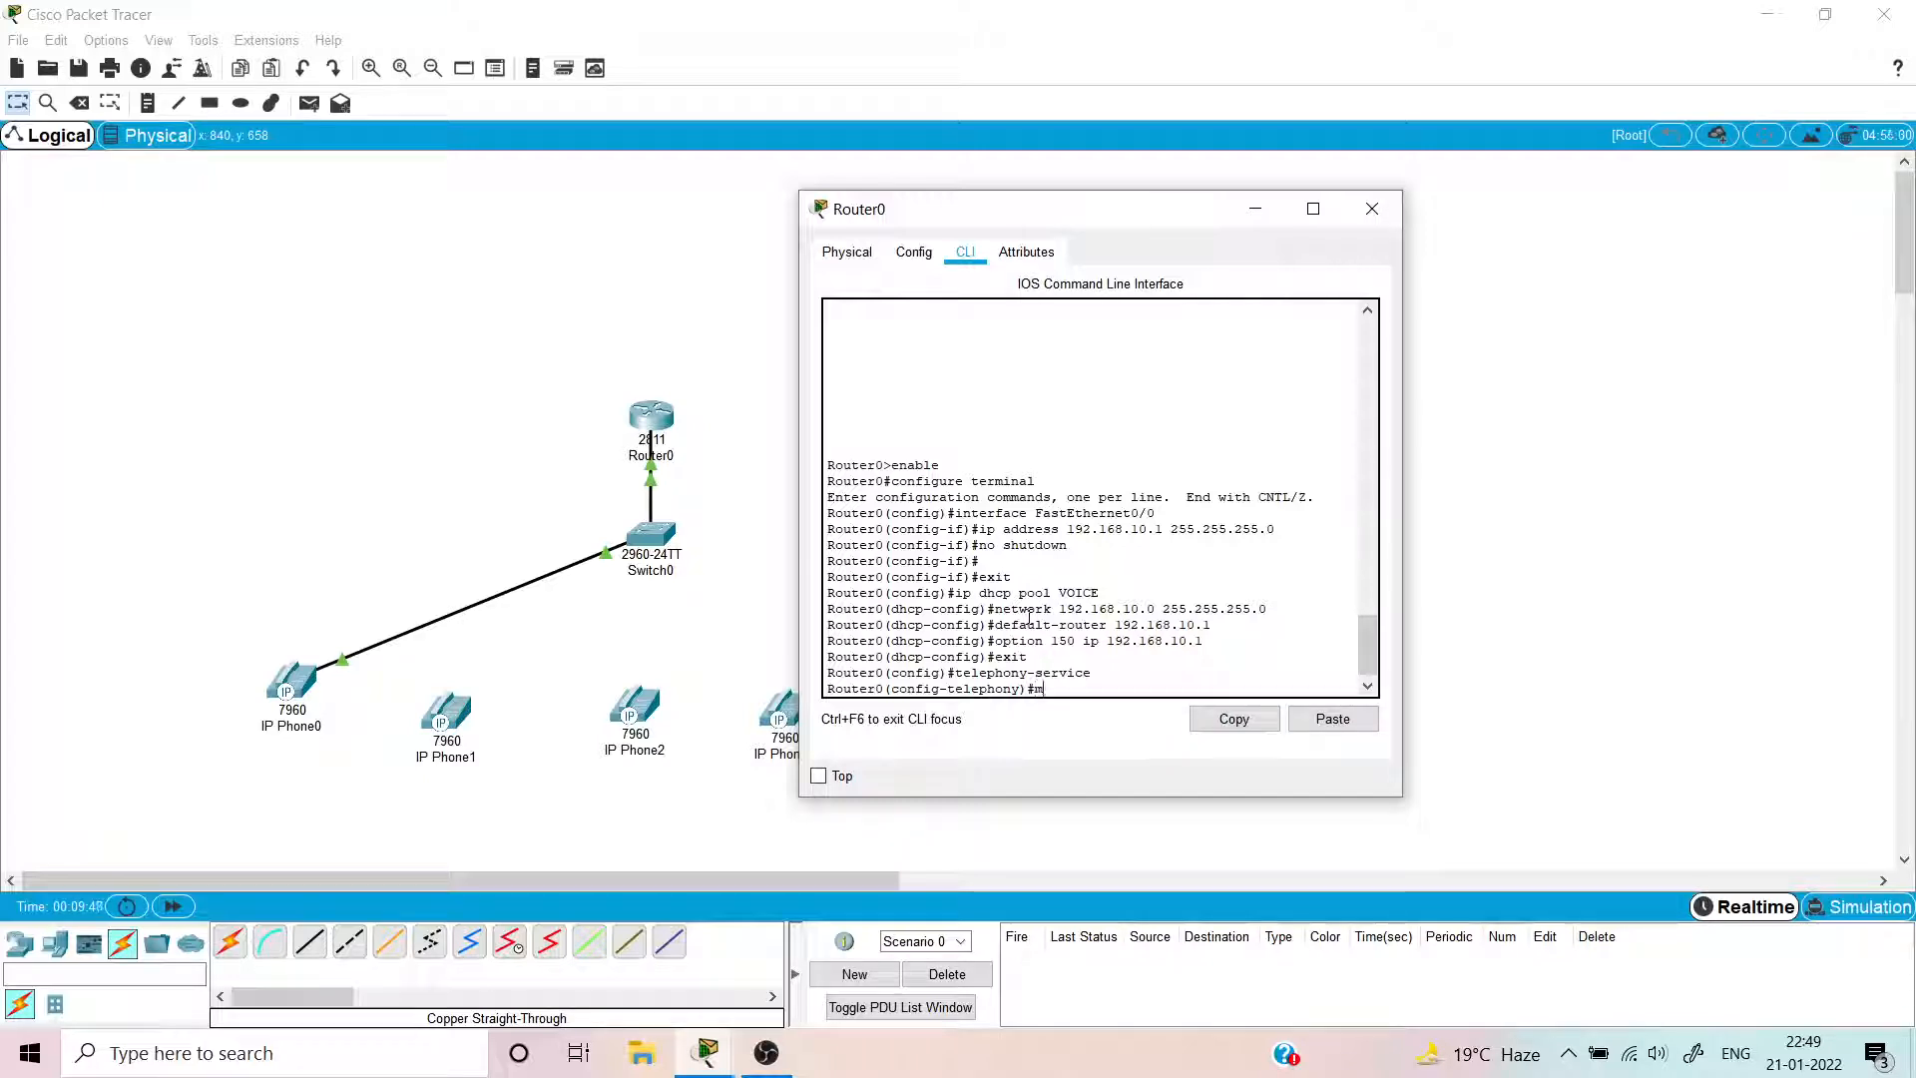
text(ax-dn)
text(6)
key(BackSpace)
text(5)
key(Return)
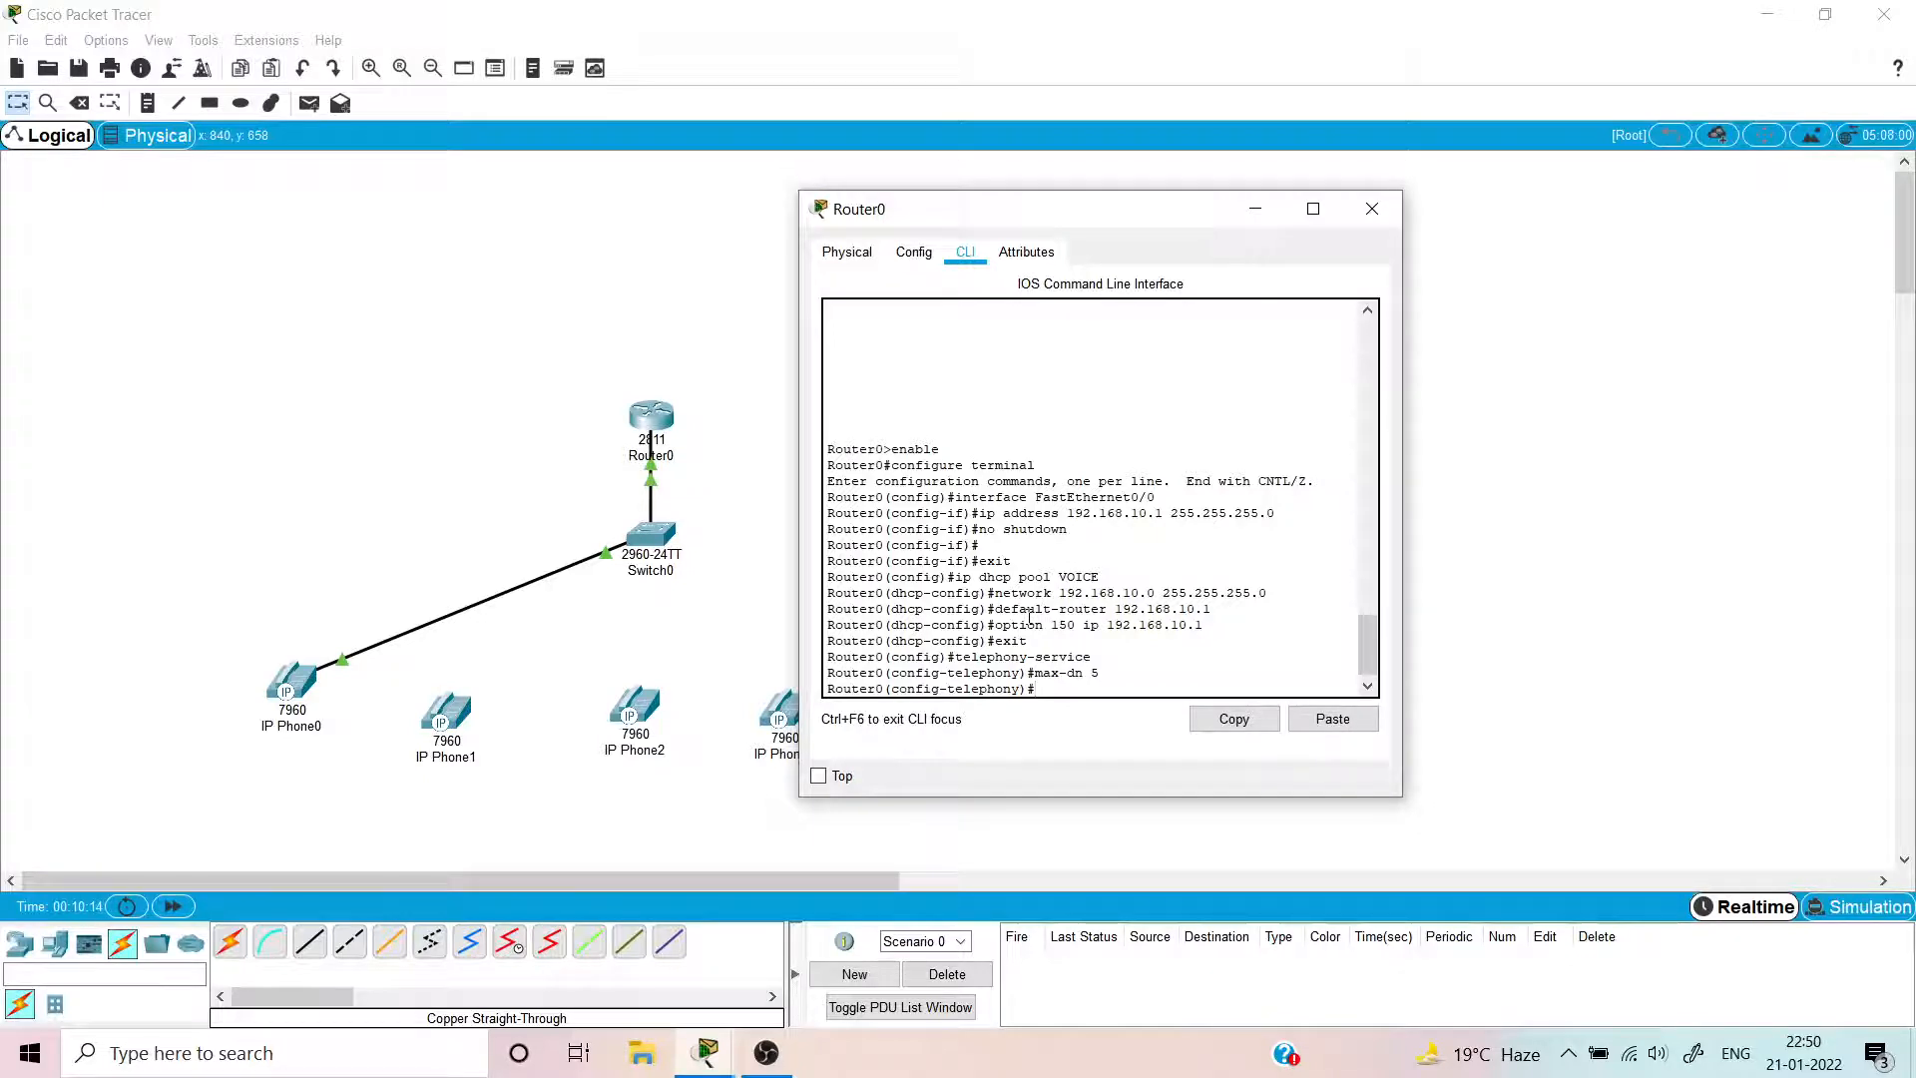
text(max-ephones 5)
key(Return)
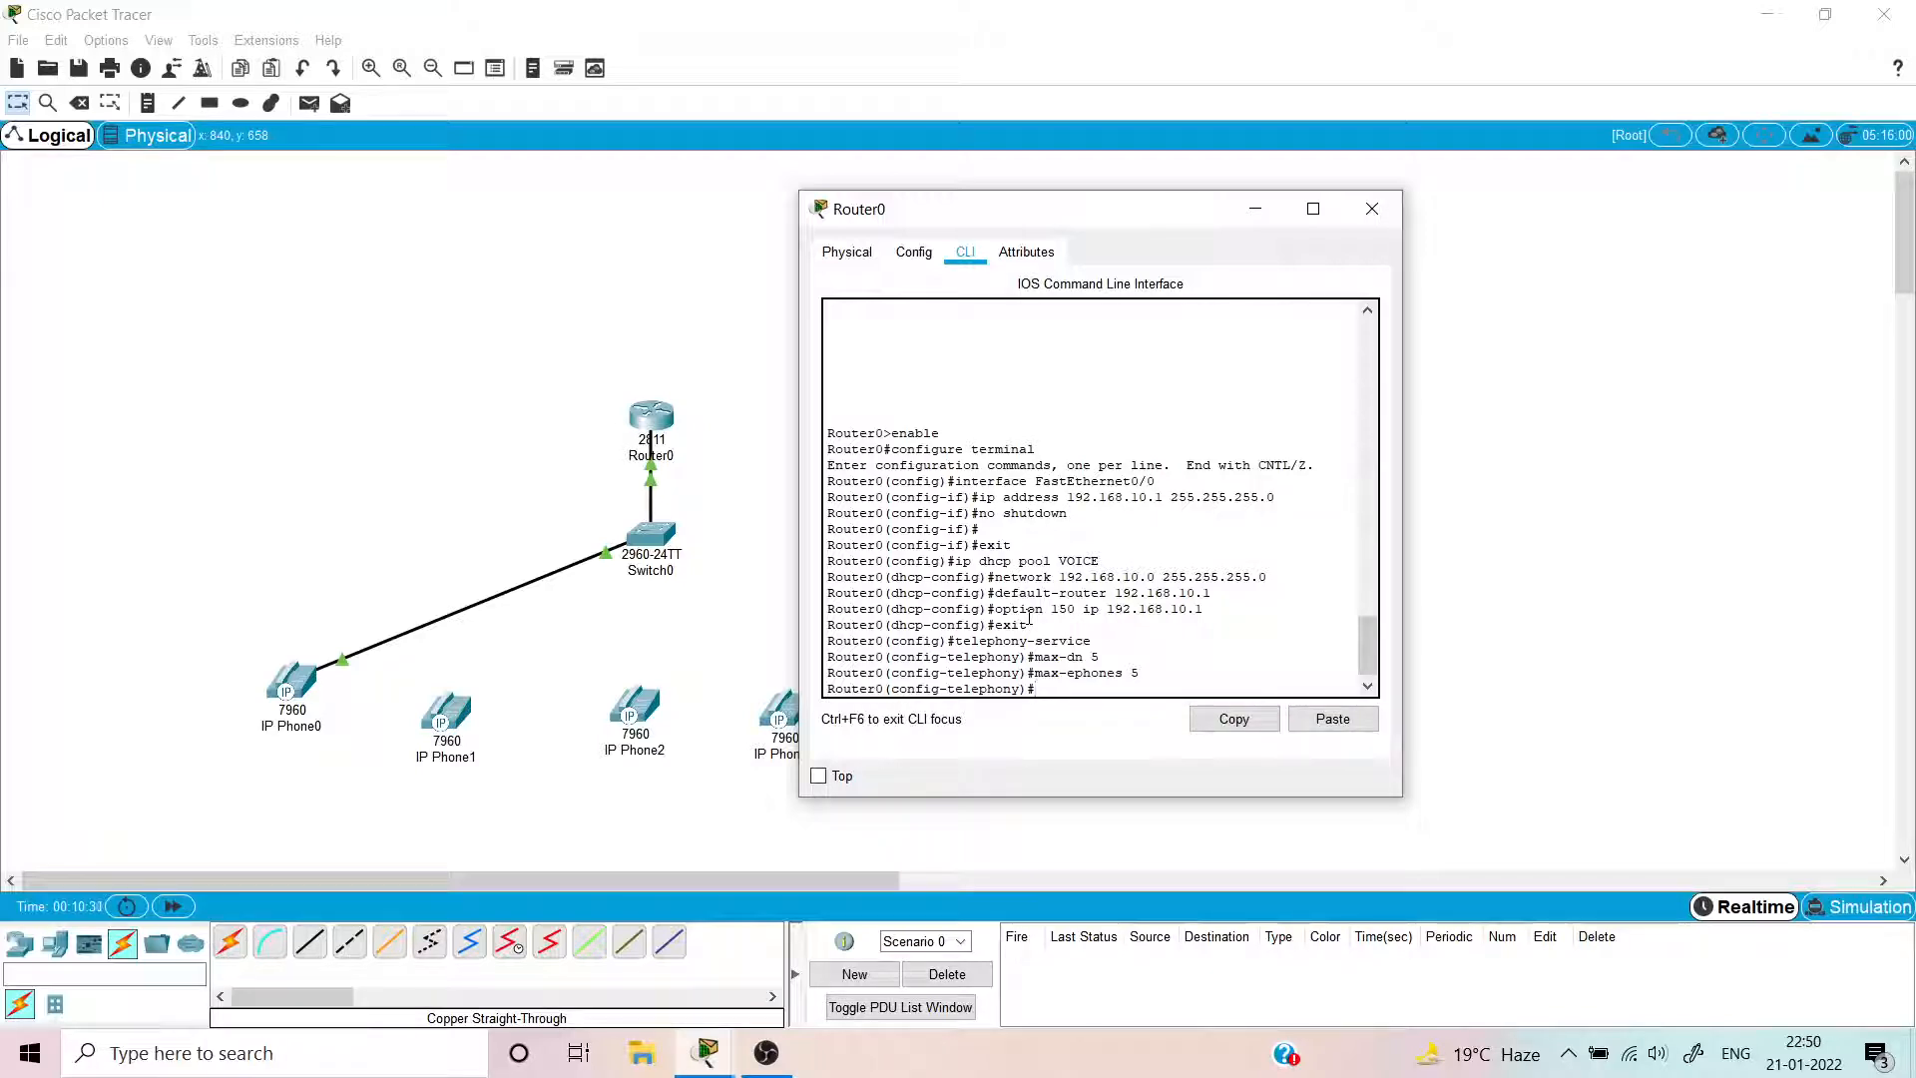
- Set the telephony service's IP source-address to 192.168.10.1 with port 2000, correcting the keyword's spelling if mistyped
text(ip source-a)
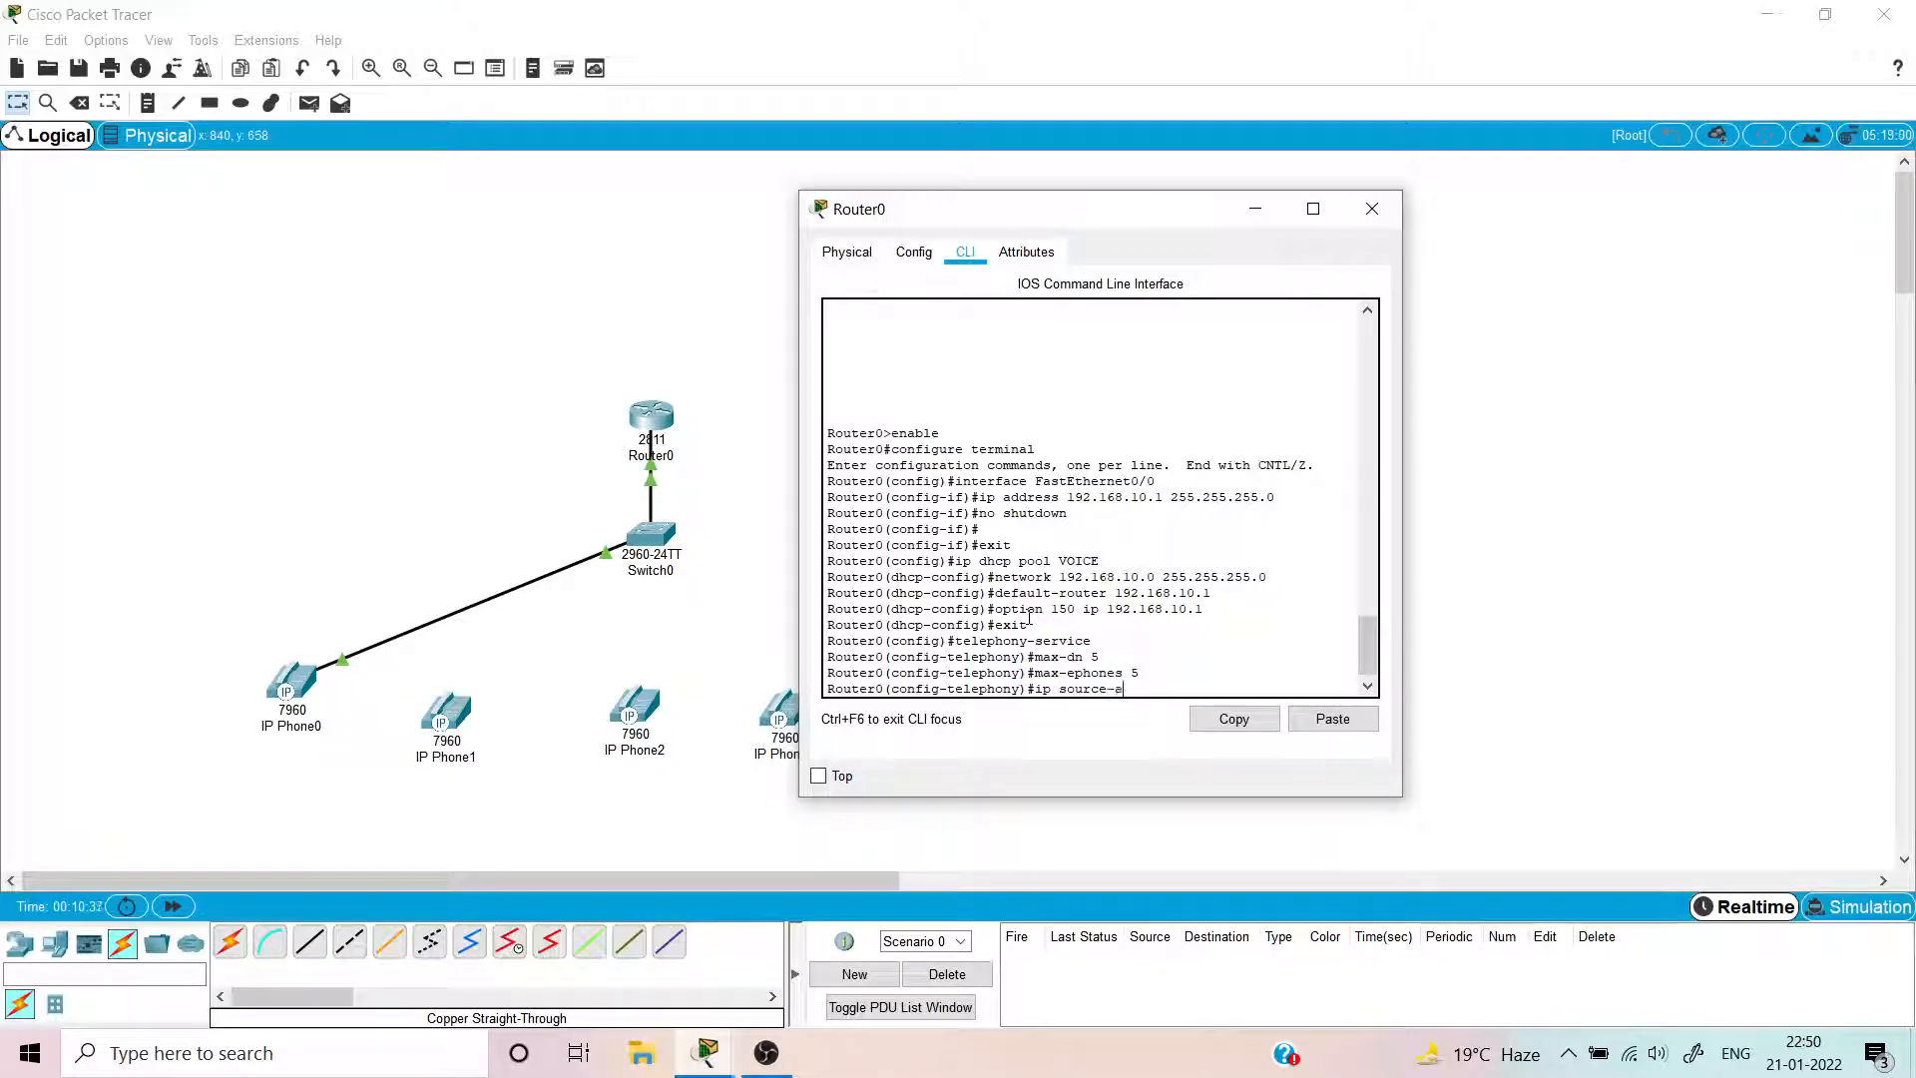
text(dress 192.168.10.1)
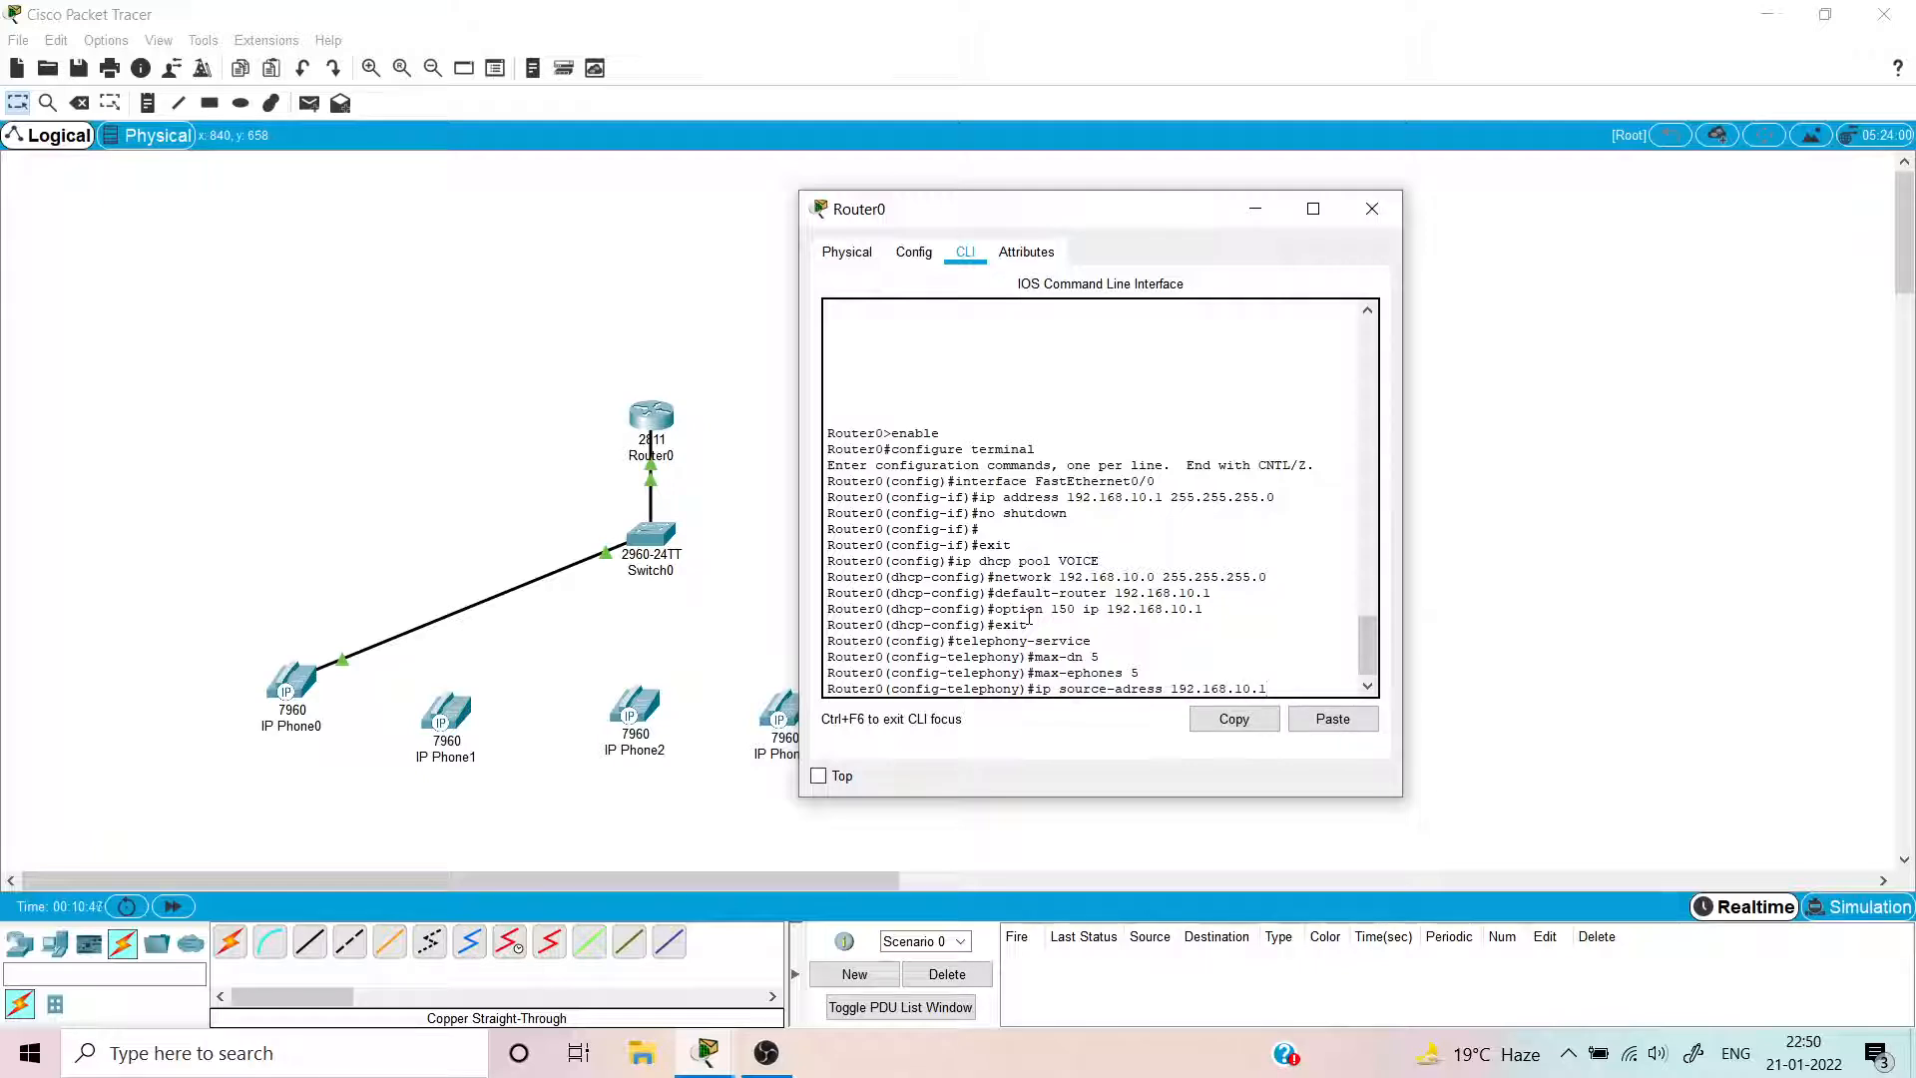
text( port 2000)
key(Return)
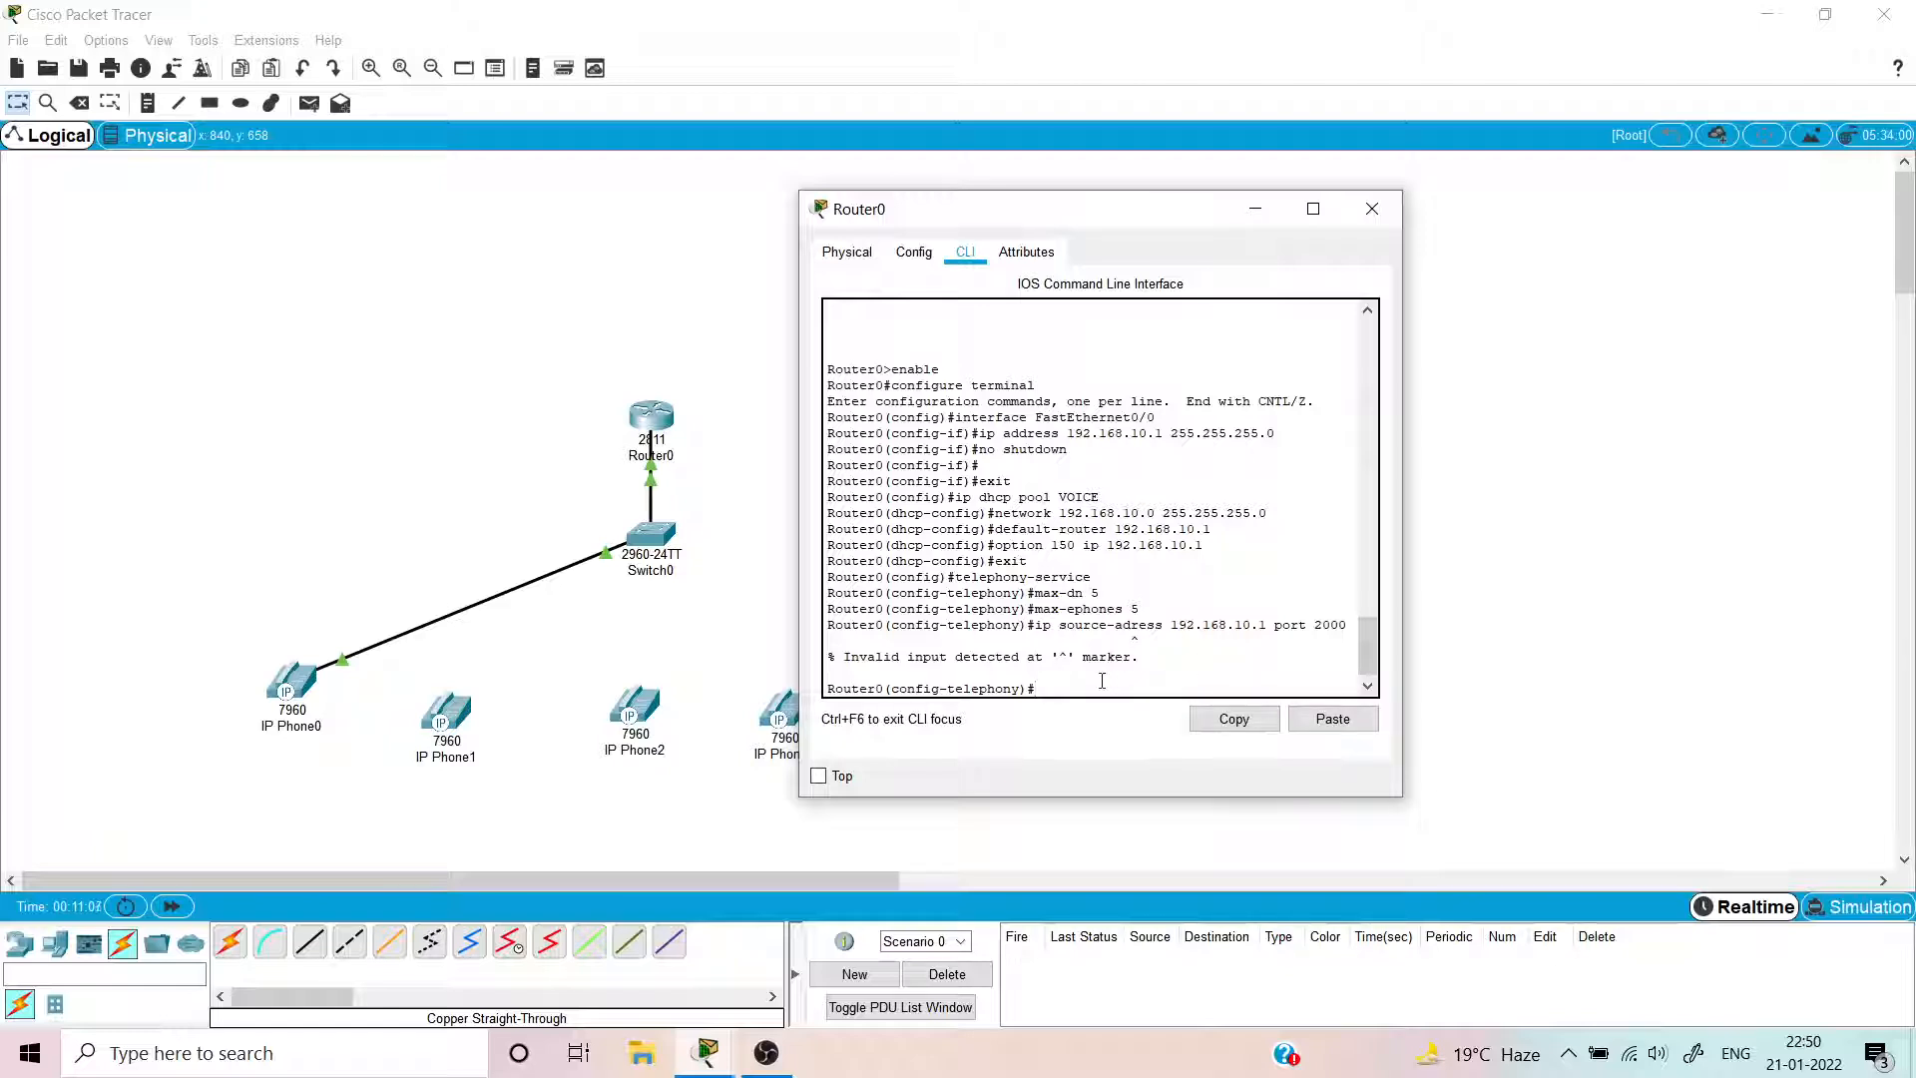
key(Up)
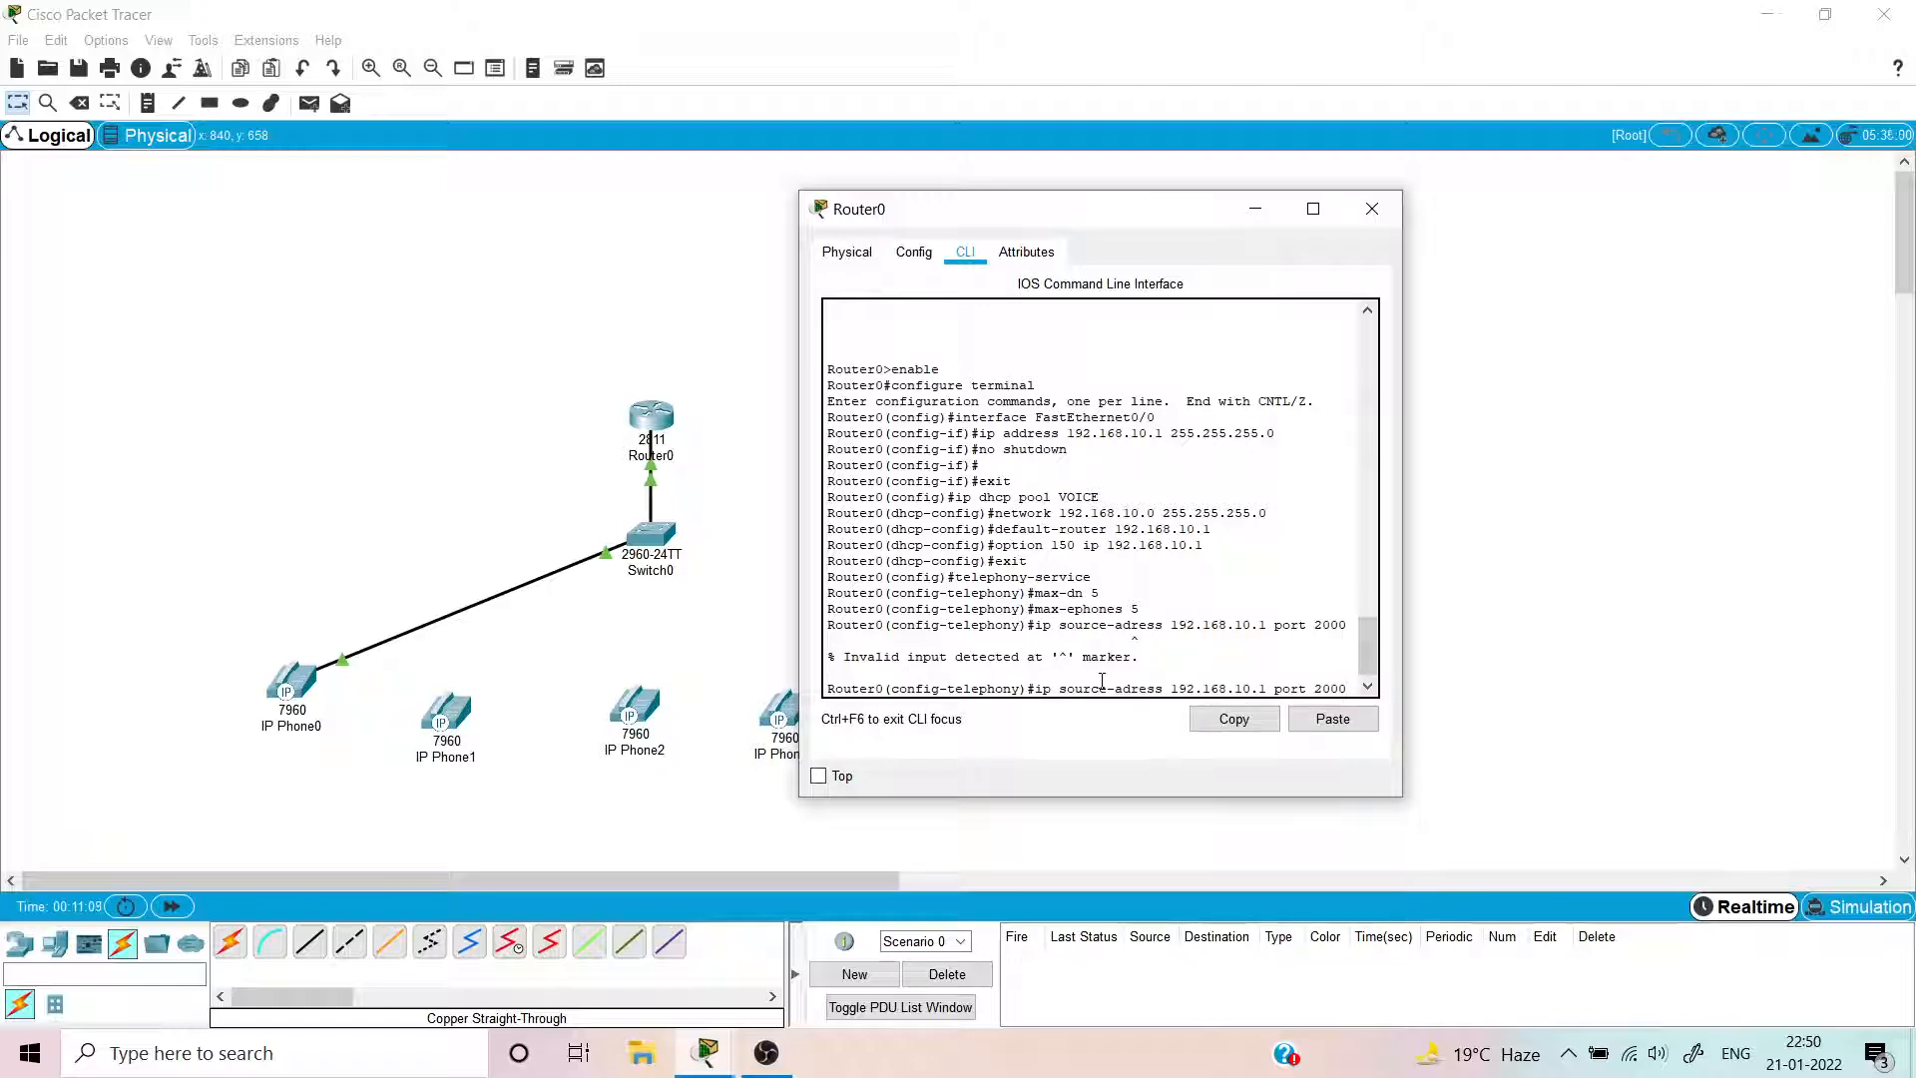
key(Left)
key(Left)
key(Left)
key(Left)
key(Left)
key(Left)
key(Left)
key(Left)
key(Left)
key(Left)
key(Left)
key(Left)
key(Left)
key(Left)
key(Left)
key(Left)
key(Left)
key(Left)
key(Left)
key(Left)
key(Left)
key(Left)
key(Left)
text(d)
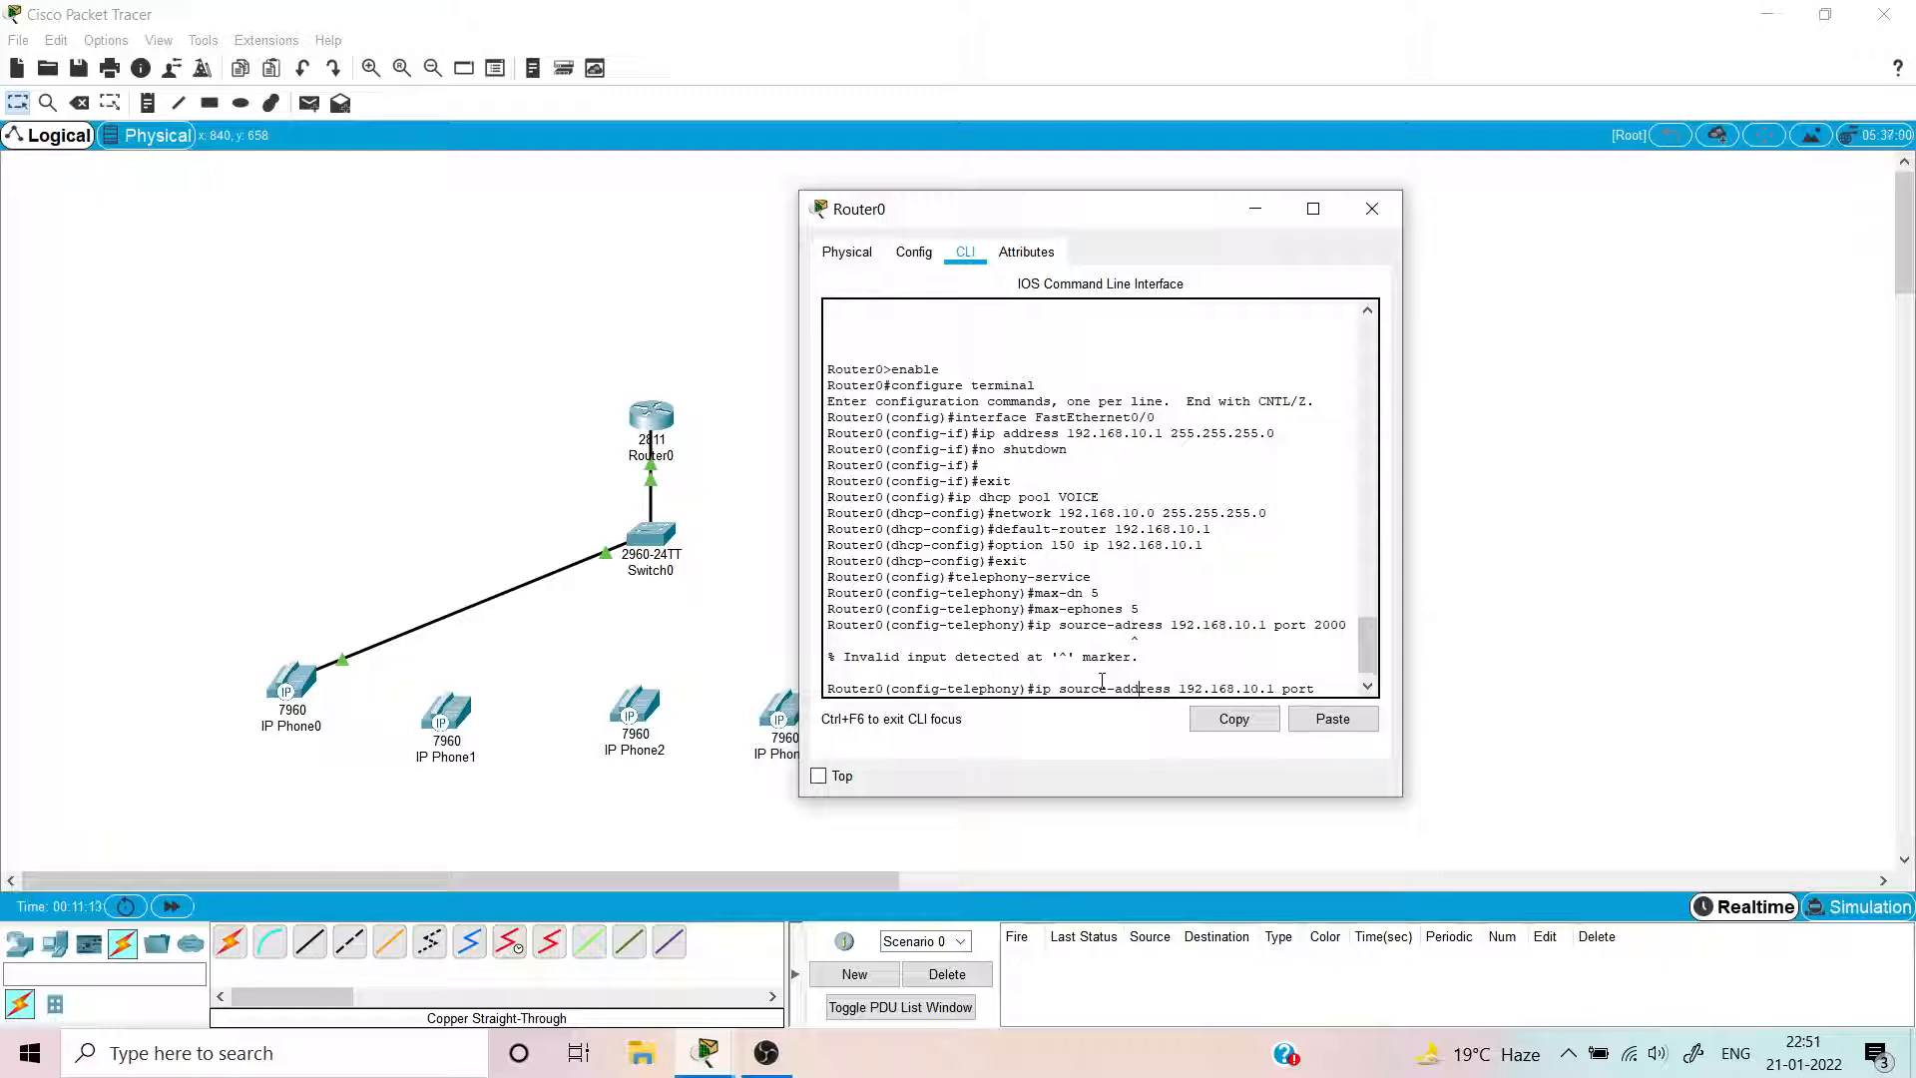
key(Return)
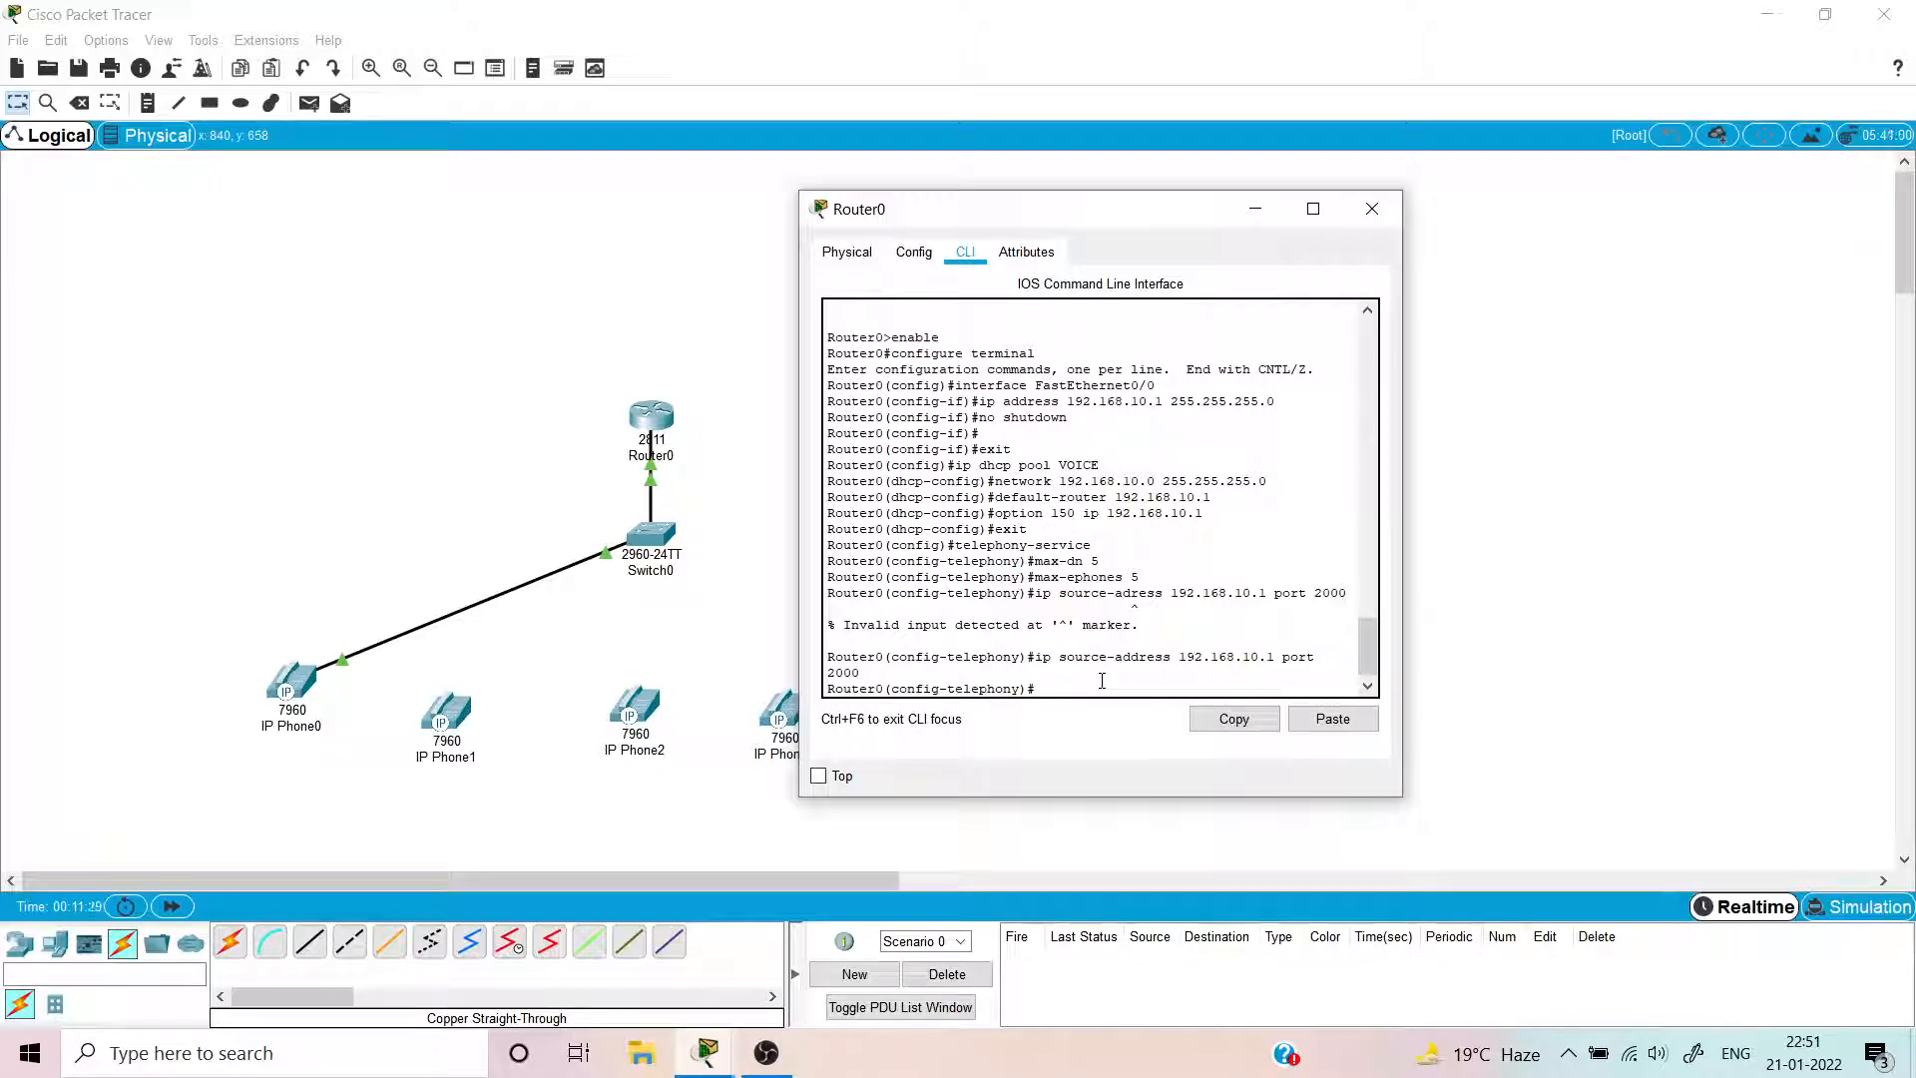
- Run auto assign 4 to 6 in Router0's telephony-service configuration
text(aut)
text(o)
text( assign)
text( 4 )
text(to )
text(5)
text(6)
key(Return)
- Run auto assign 1 to 5 in the telephony-service configuration and close Router0's window
text(auto)
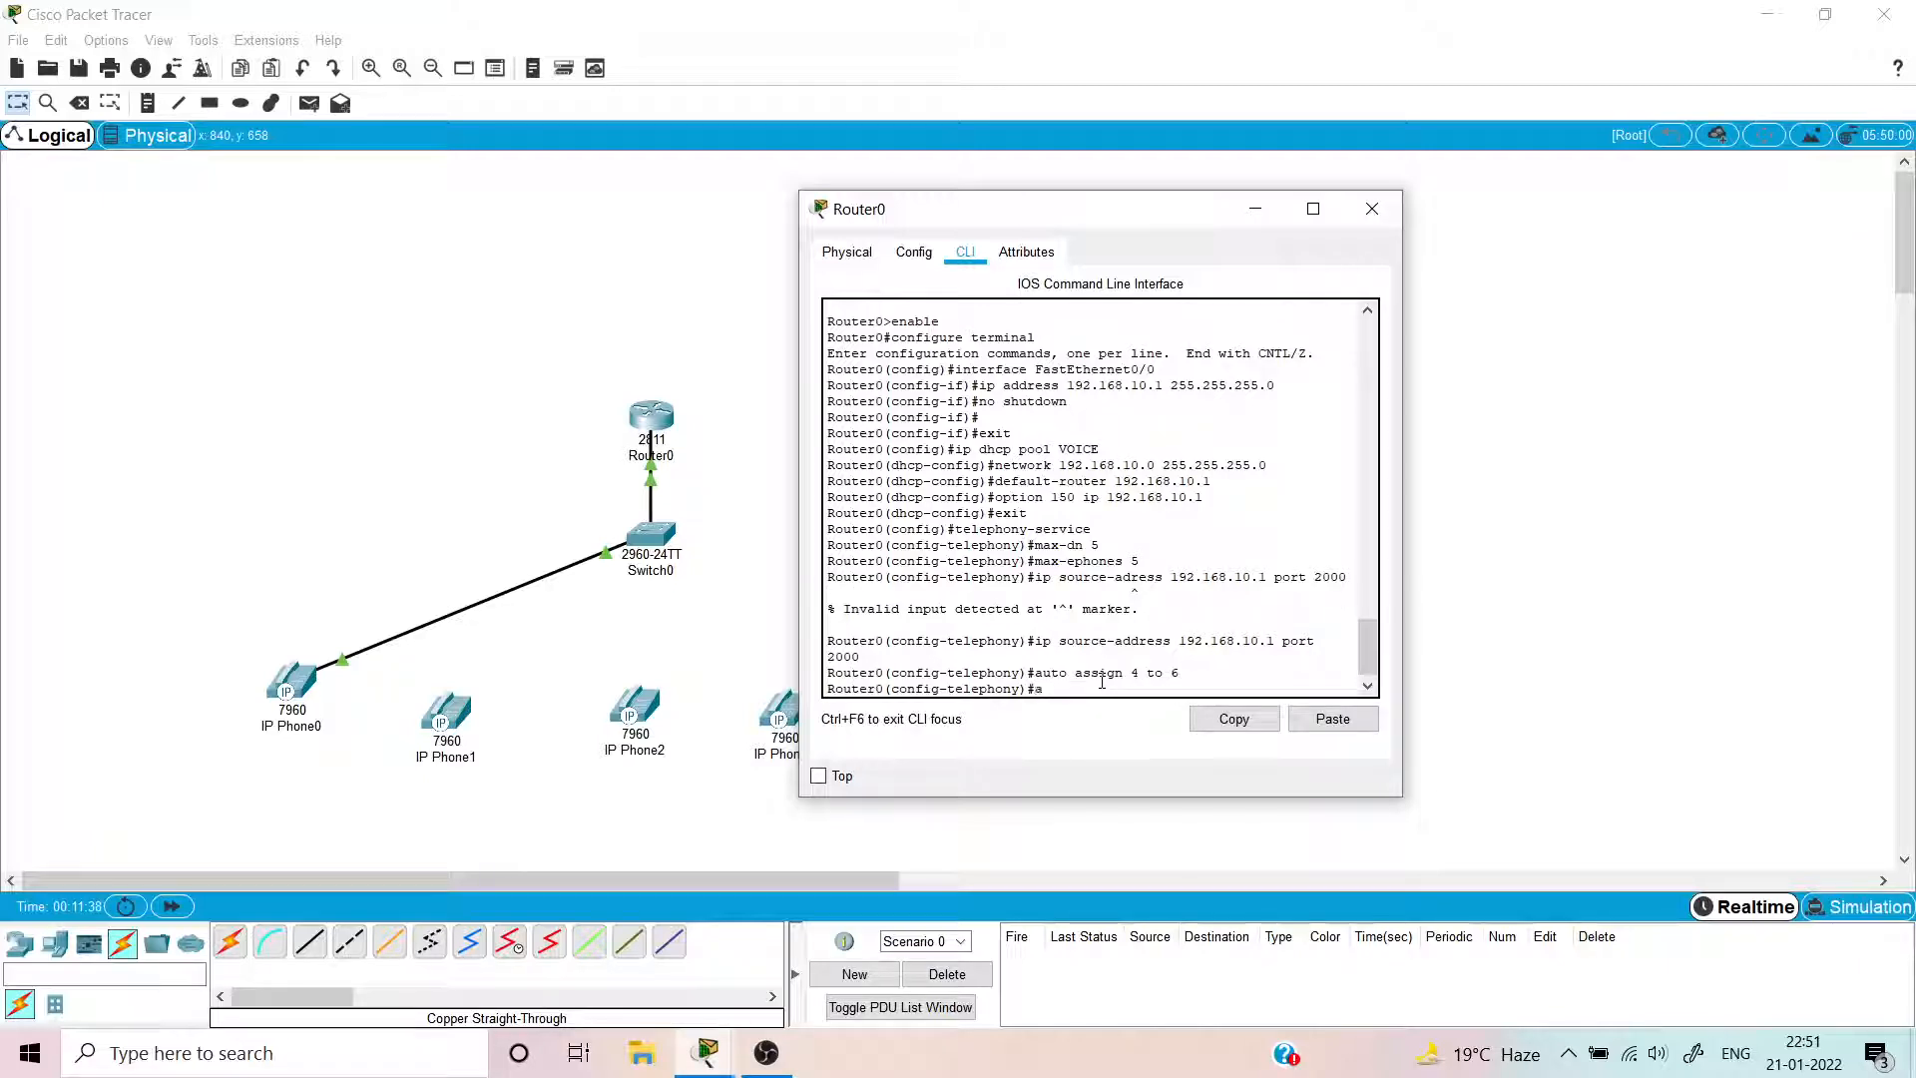
text( assgn 1 to 5)
key(Return)
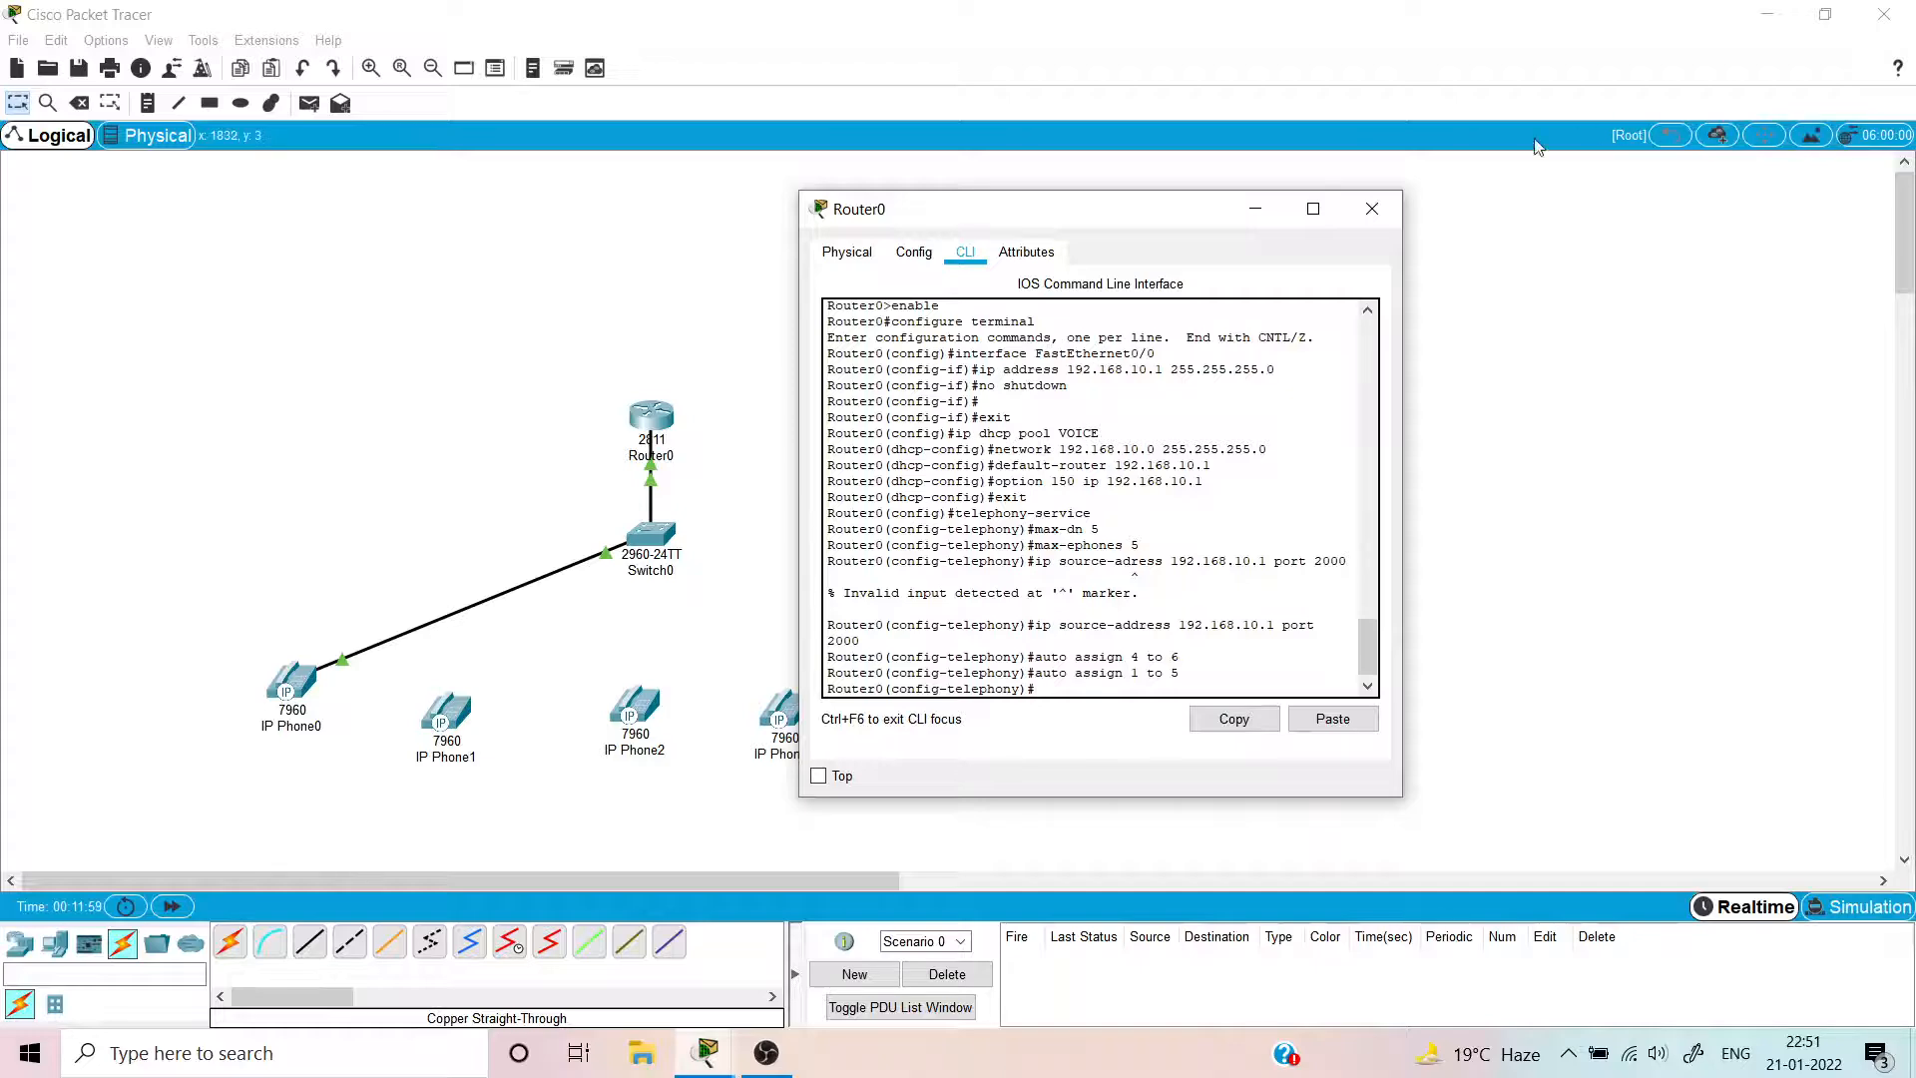
click(1339, 209)
click(1883, 14)
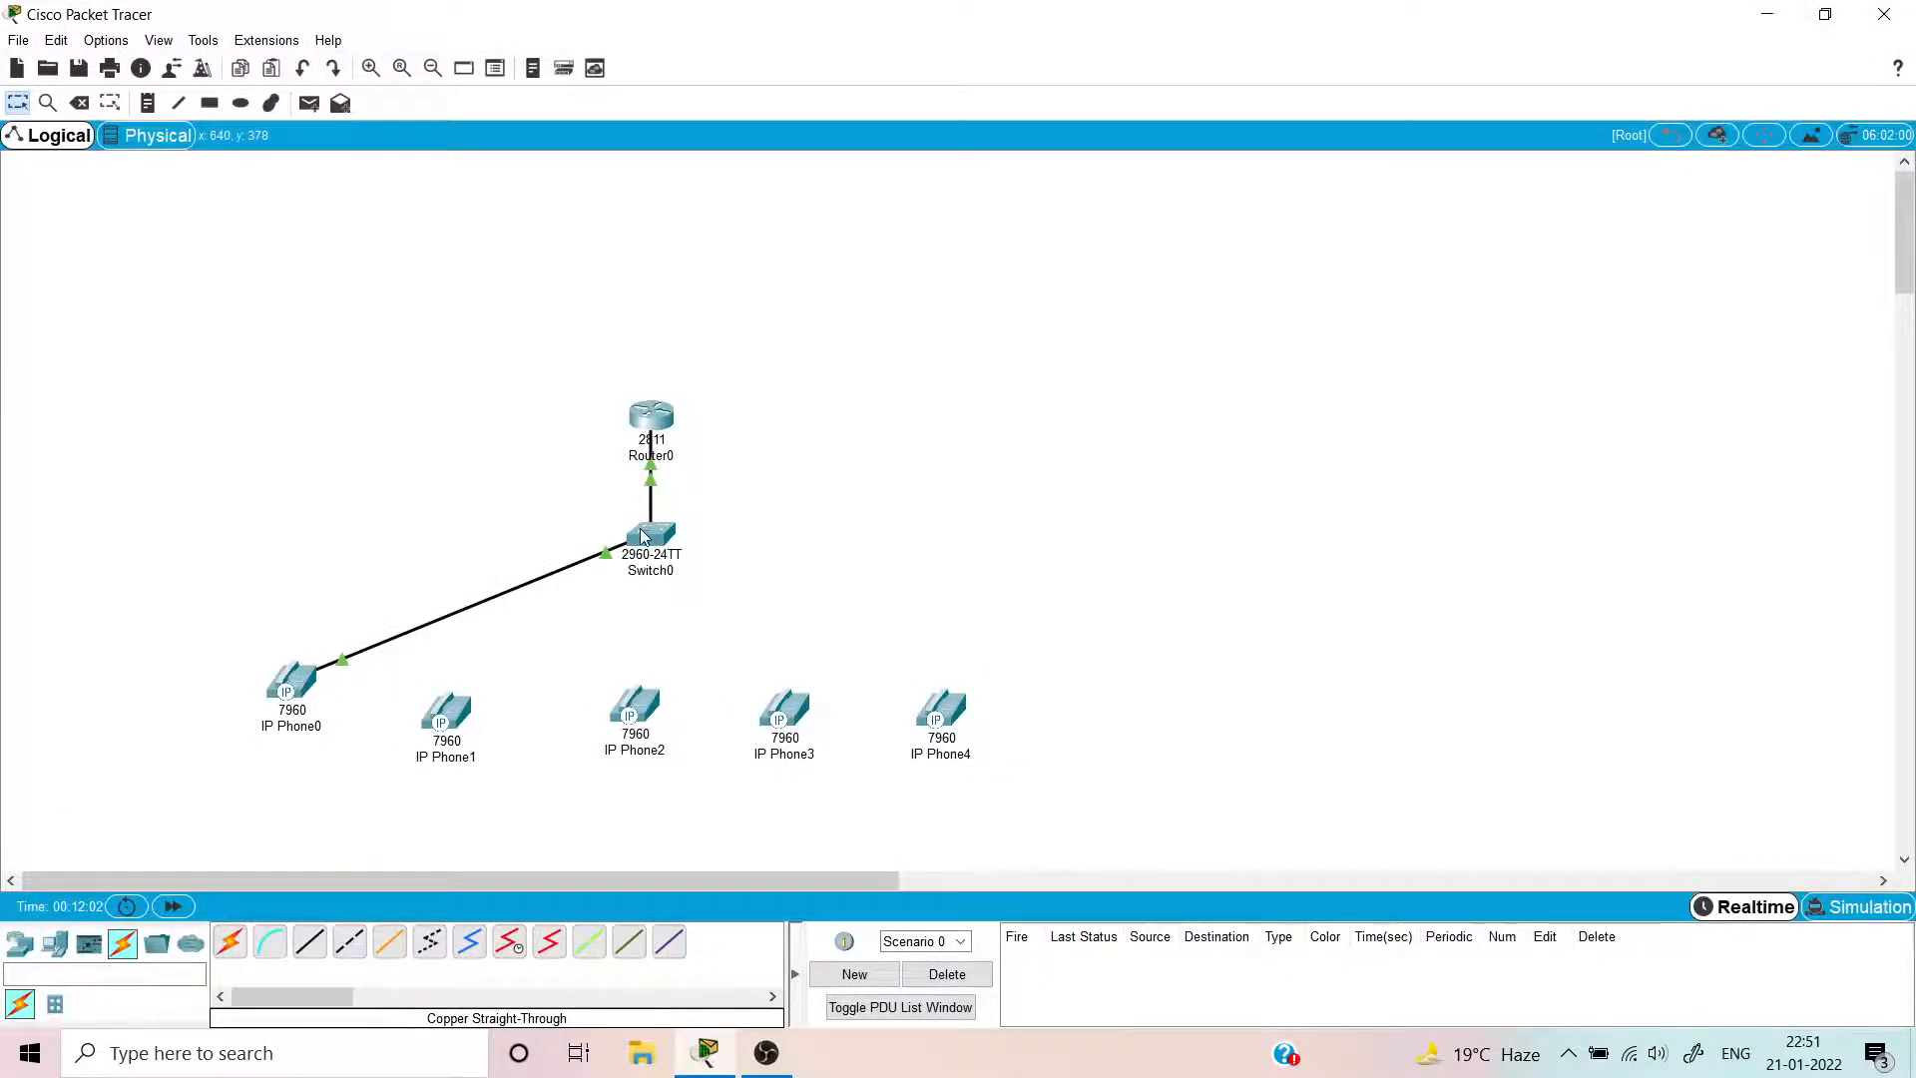
- Open the 2960 switch's configuration and set its hostname to Switch0
mouse_move(642, 536)
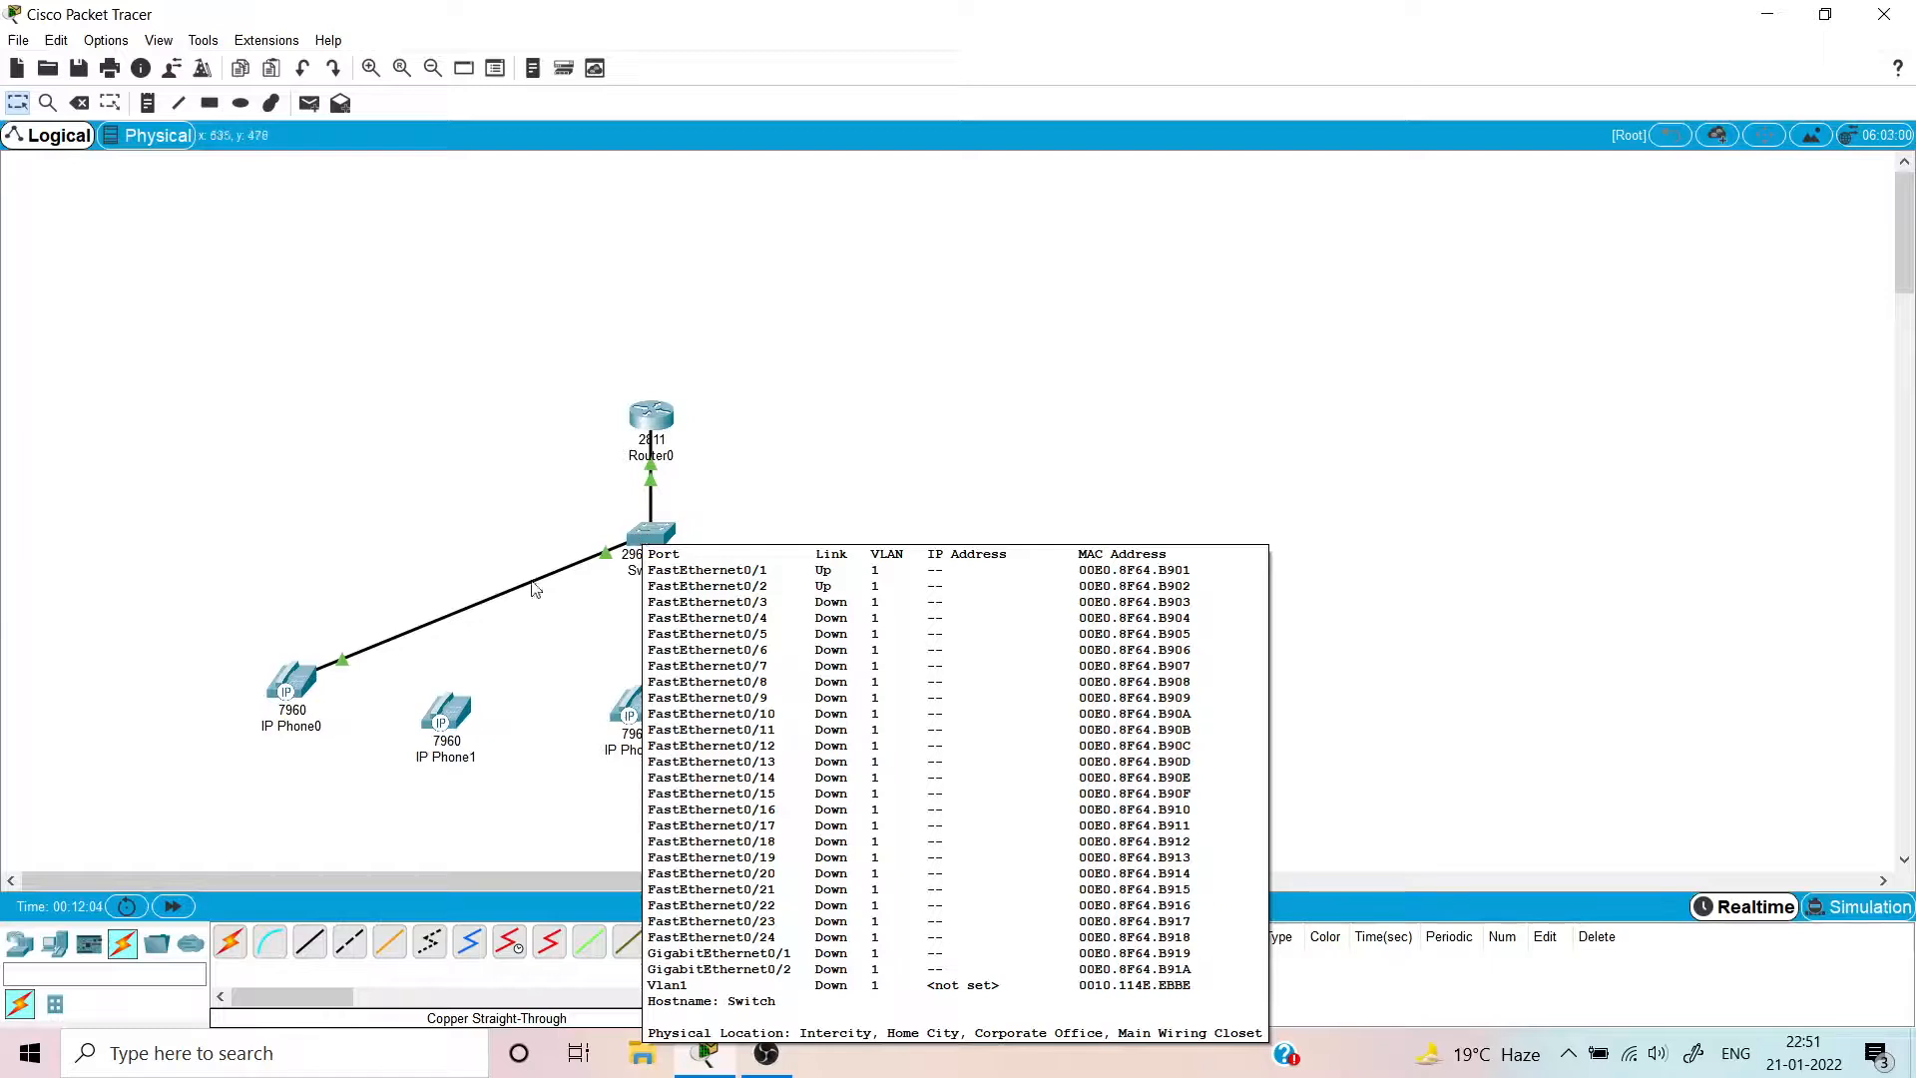
mouse_move(290, 694)
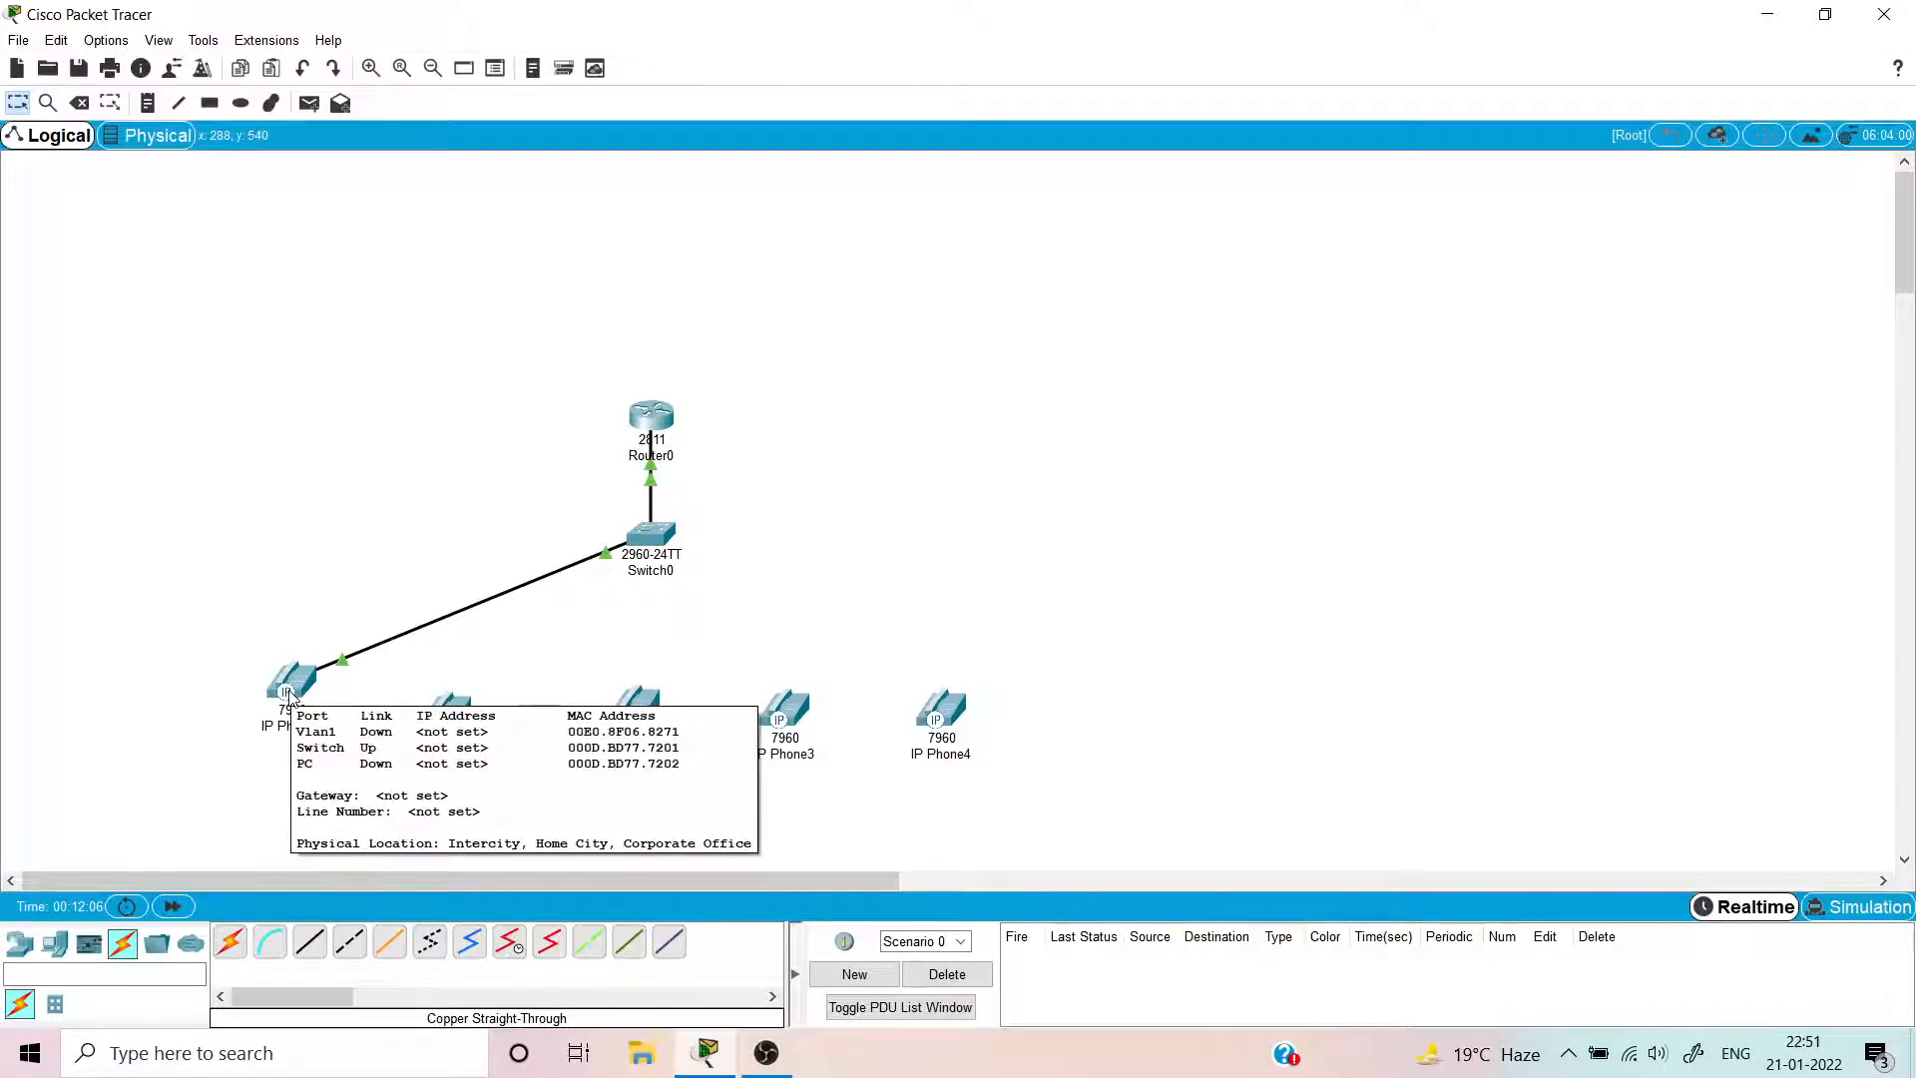
click(650, 531)
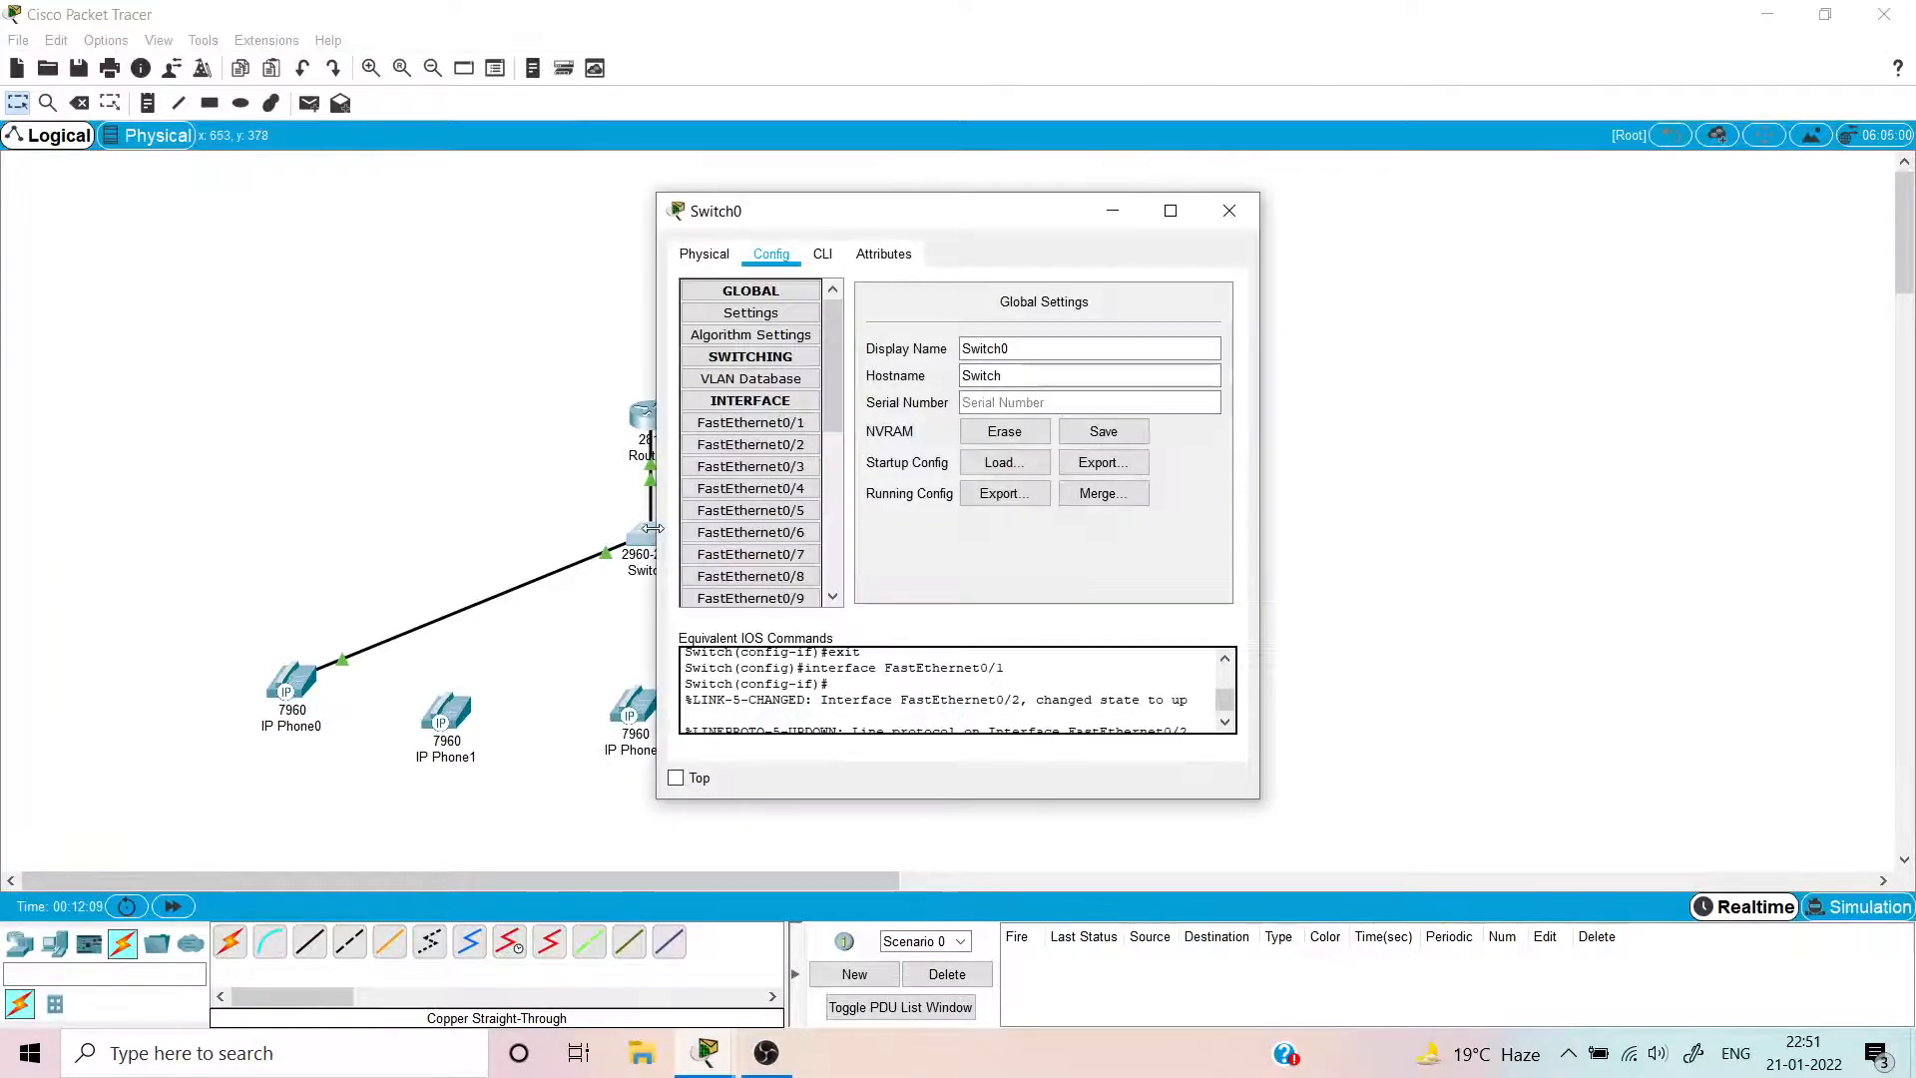
click(1133, 376)
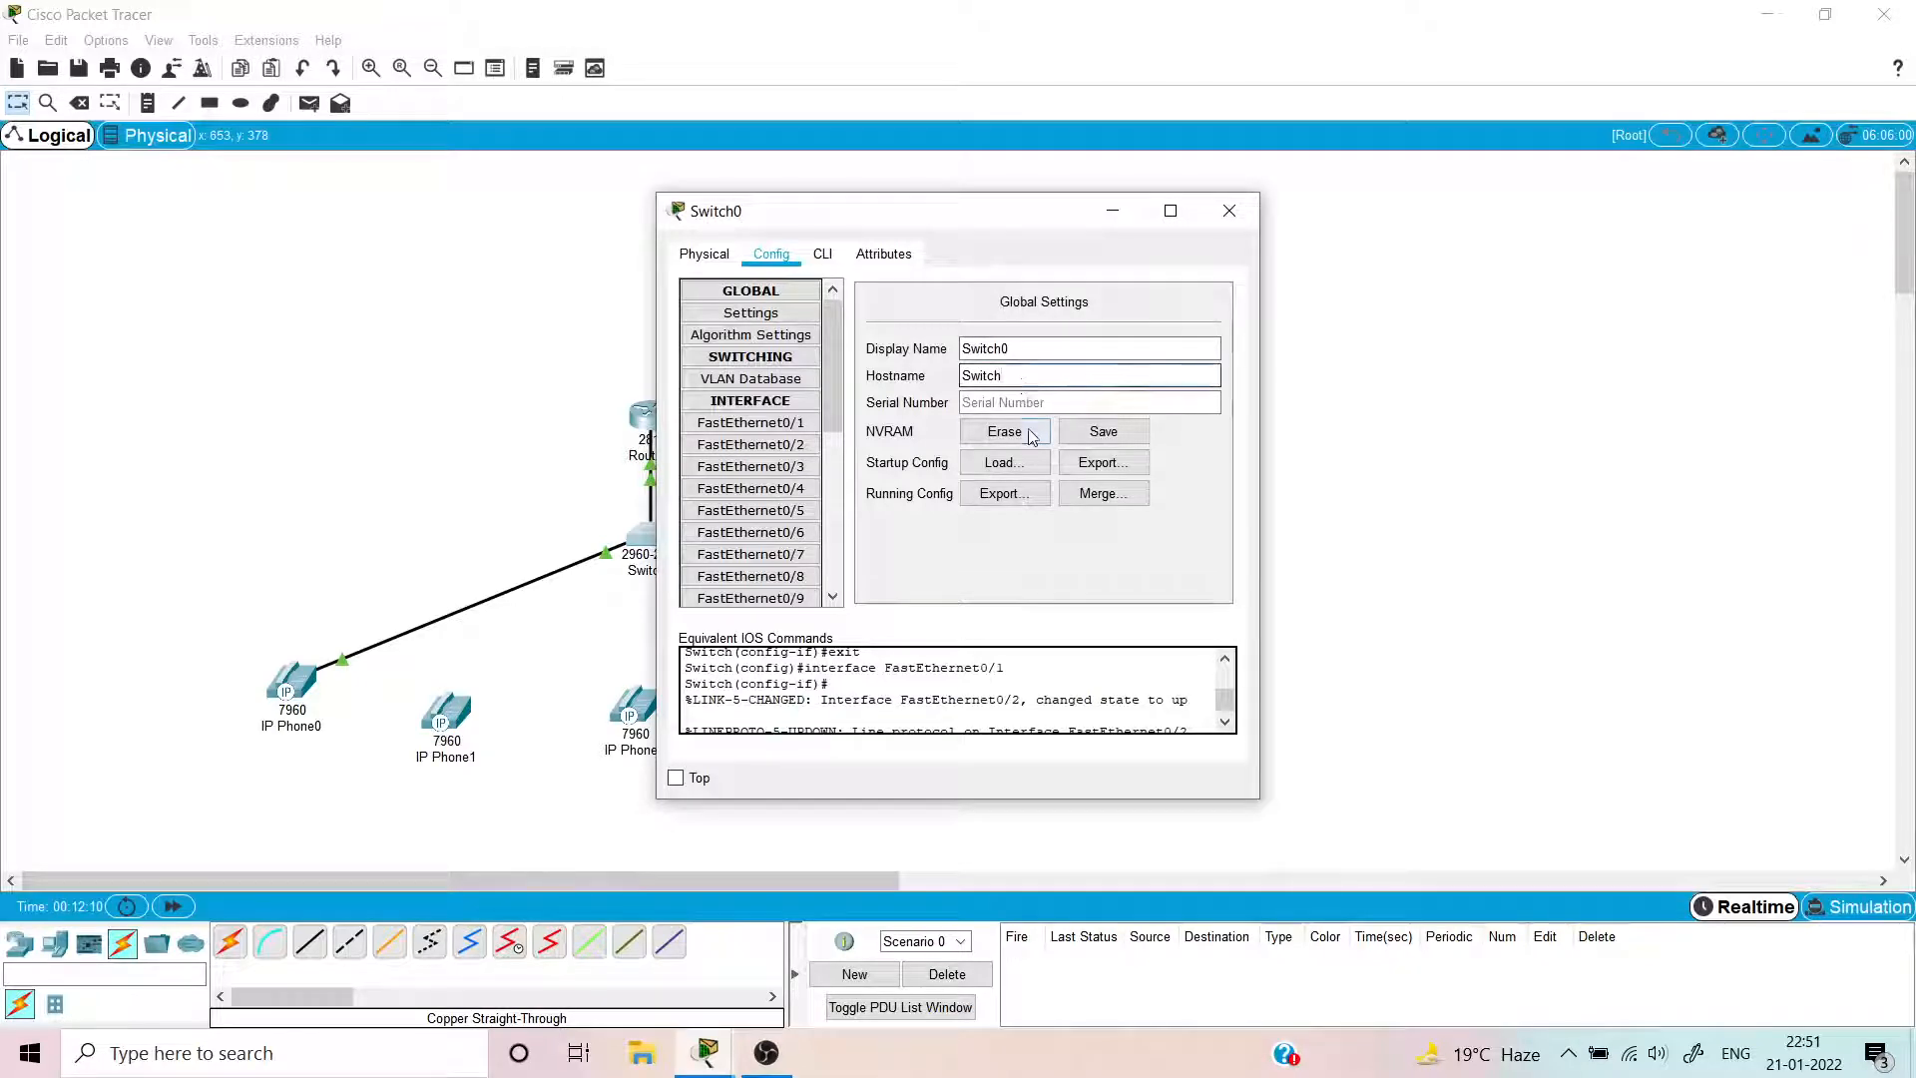
text(0)
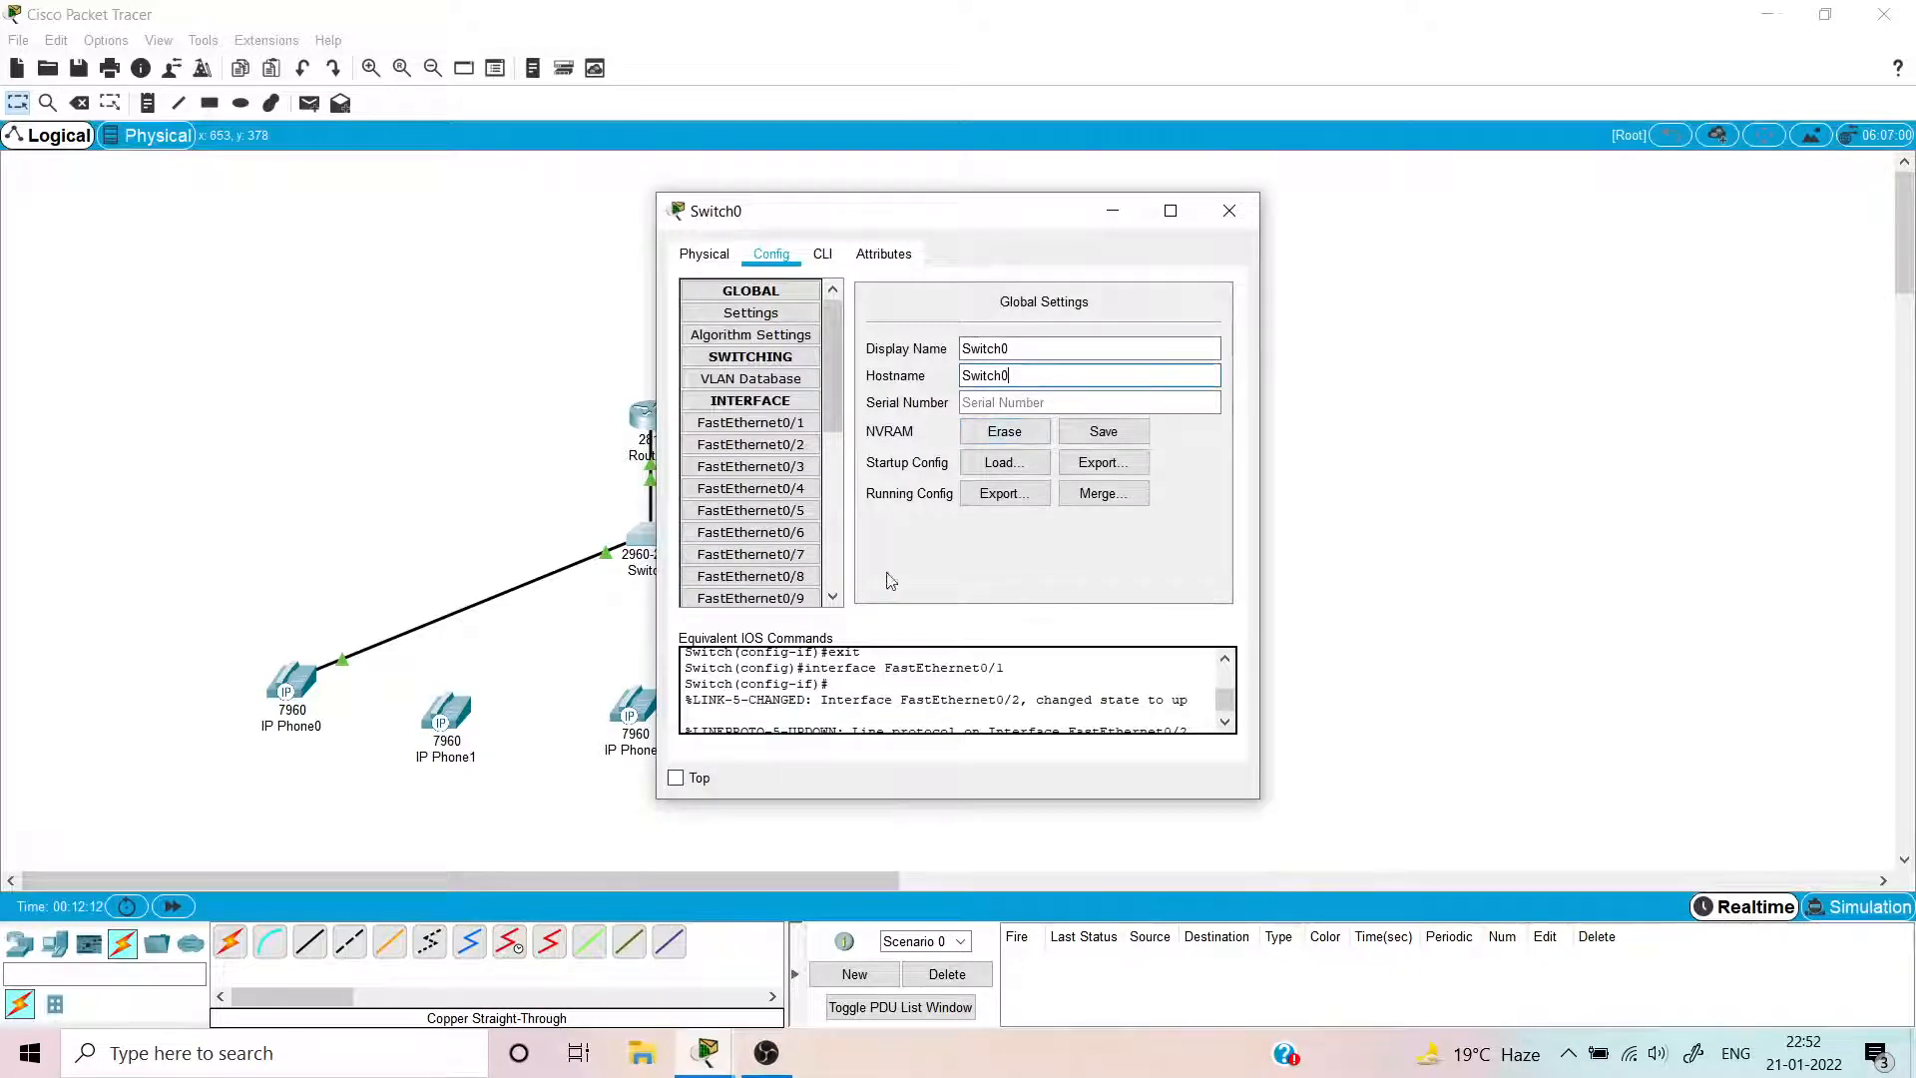
key(Return)
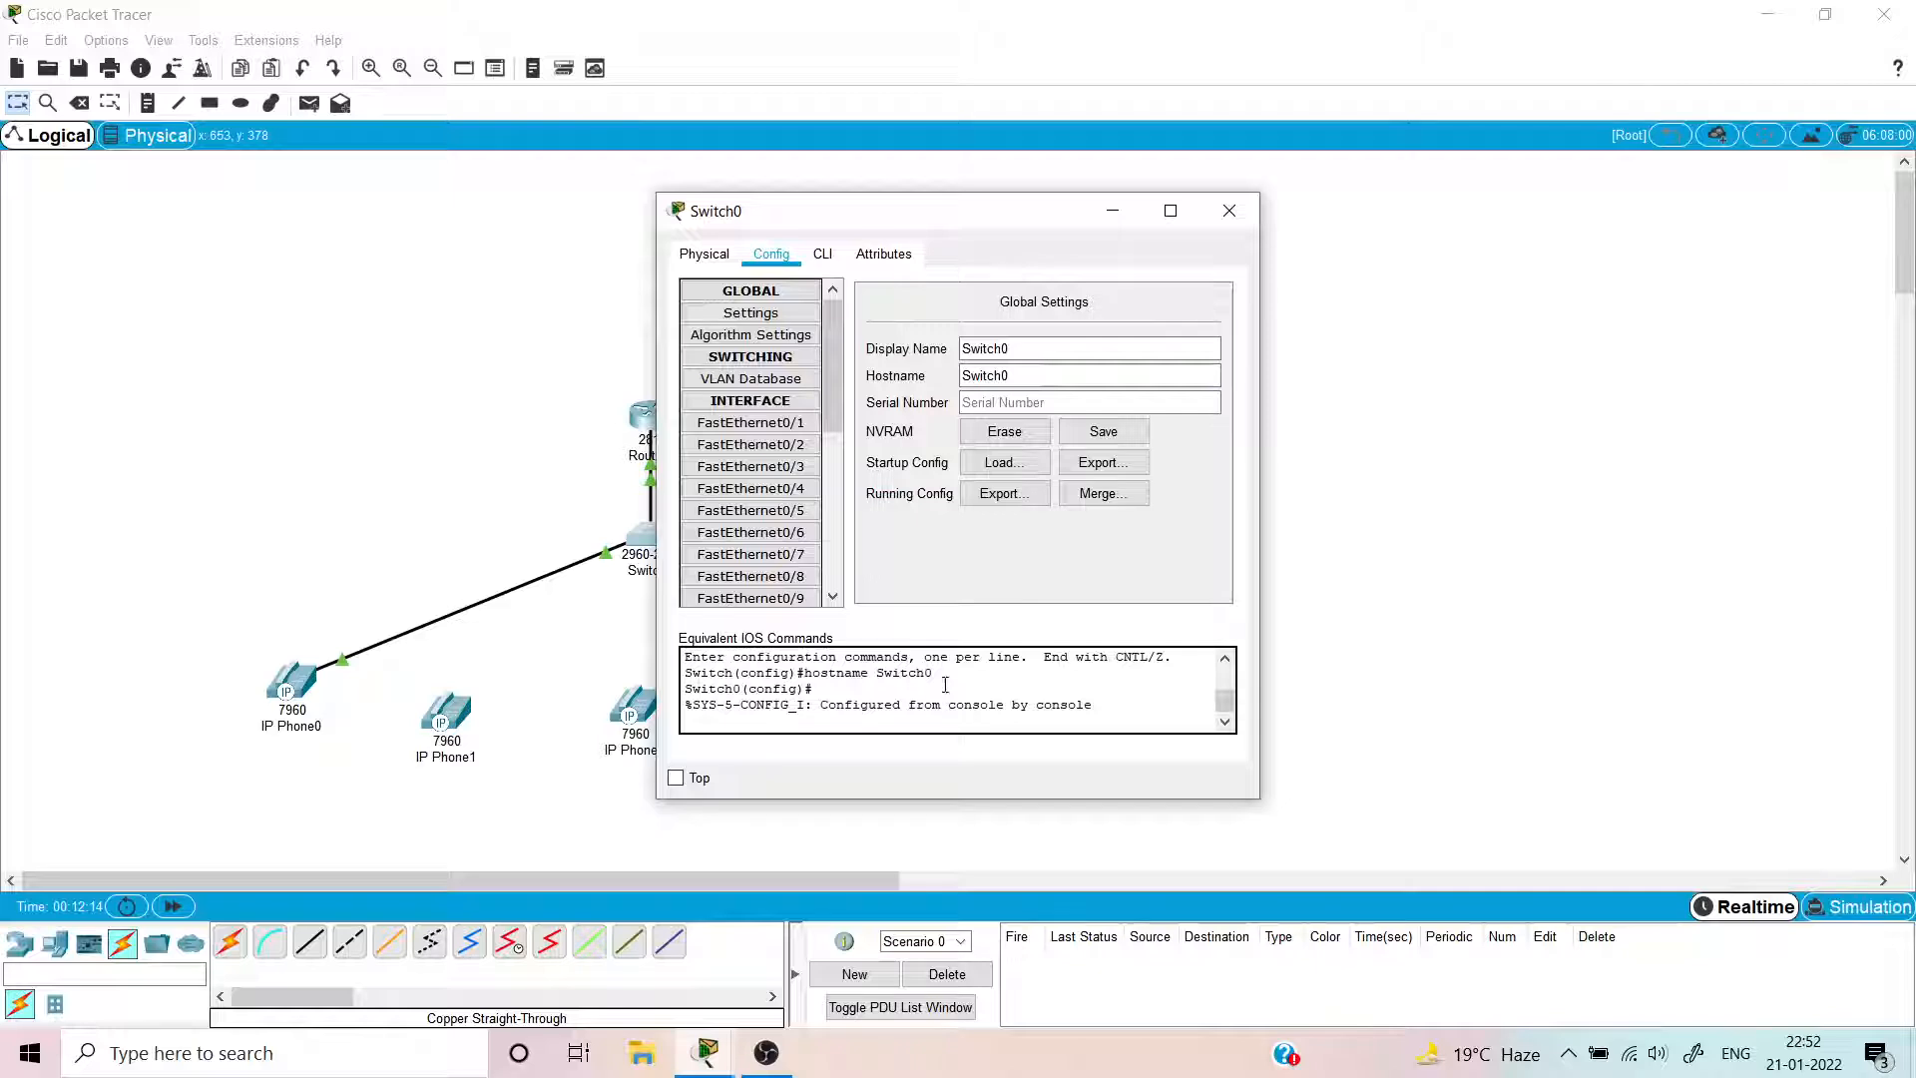
- In Switch0's command line, enter configuration for interface range fa0/1 - 6
click(822, 254)
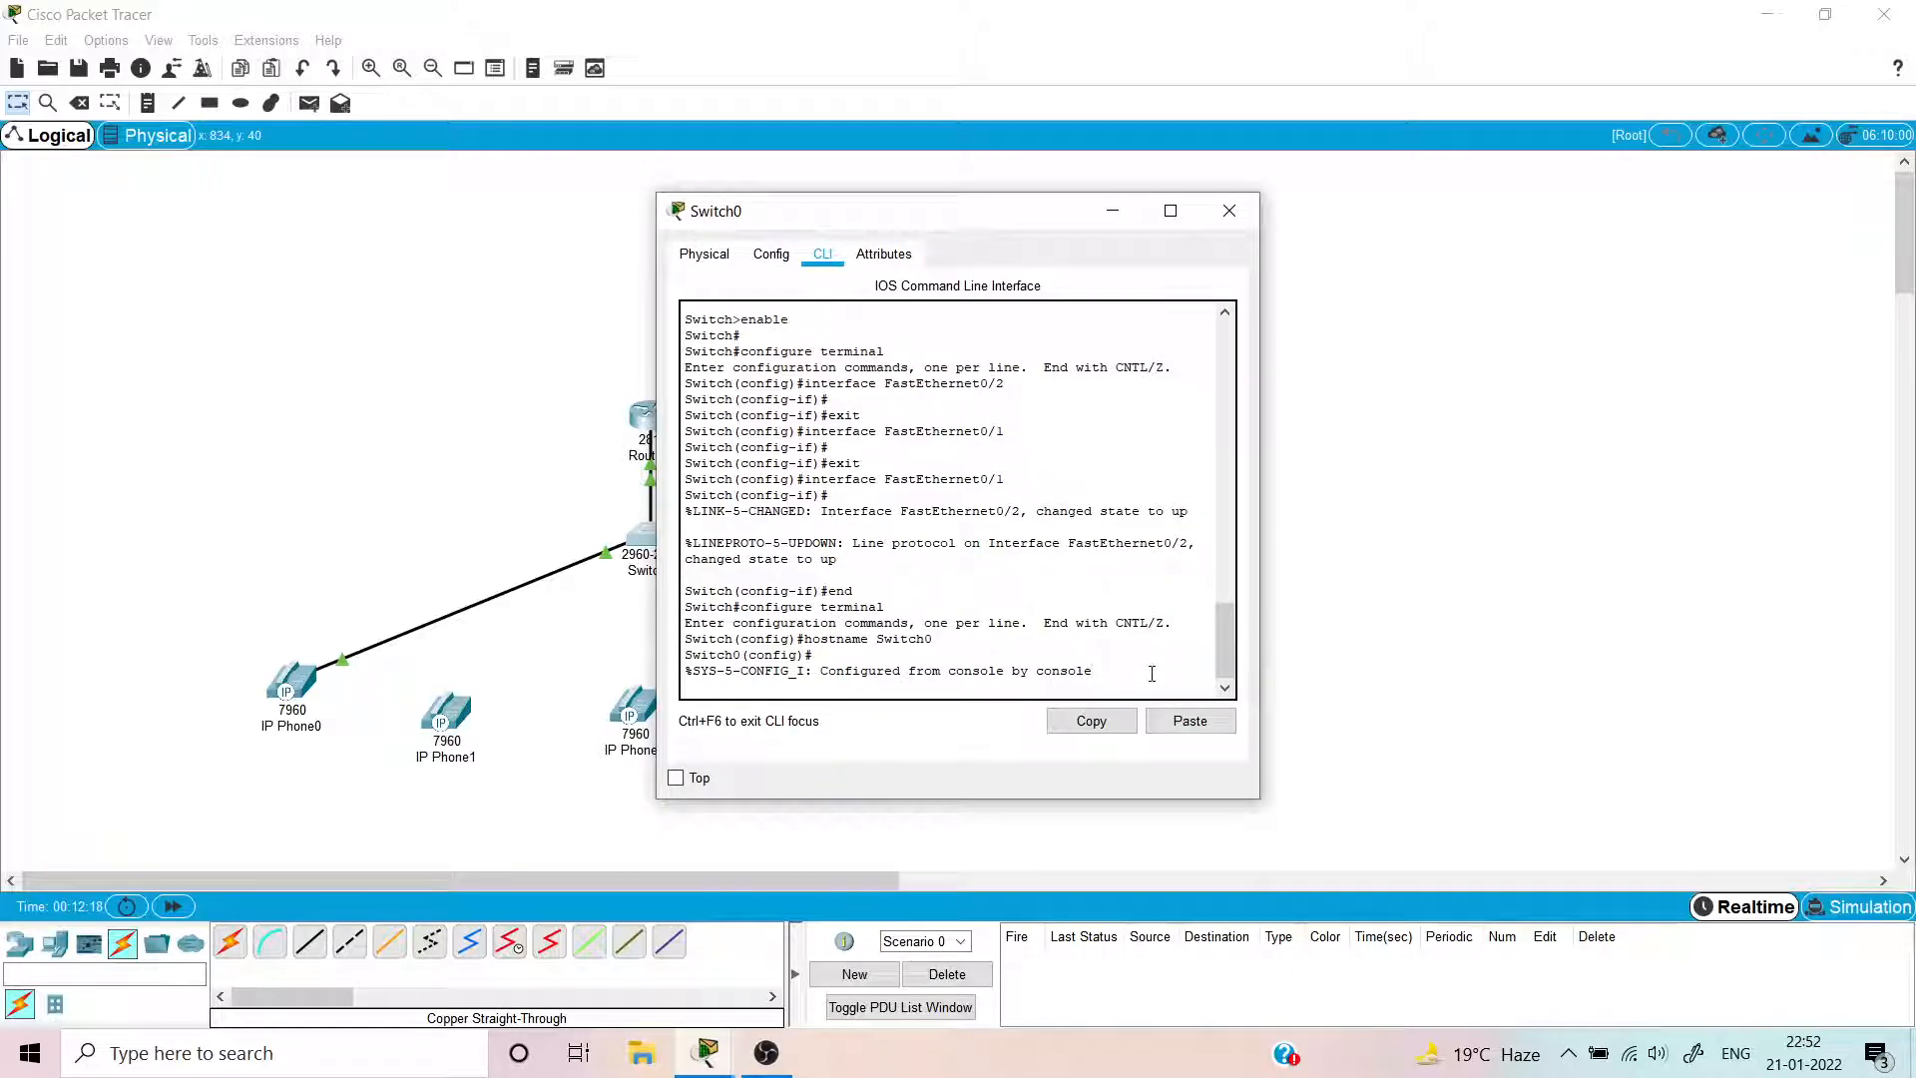
key(Return)
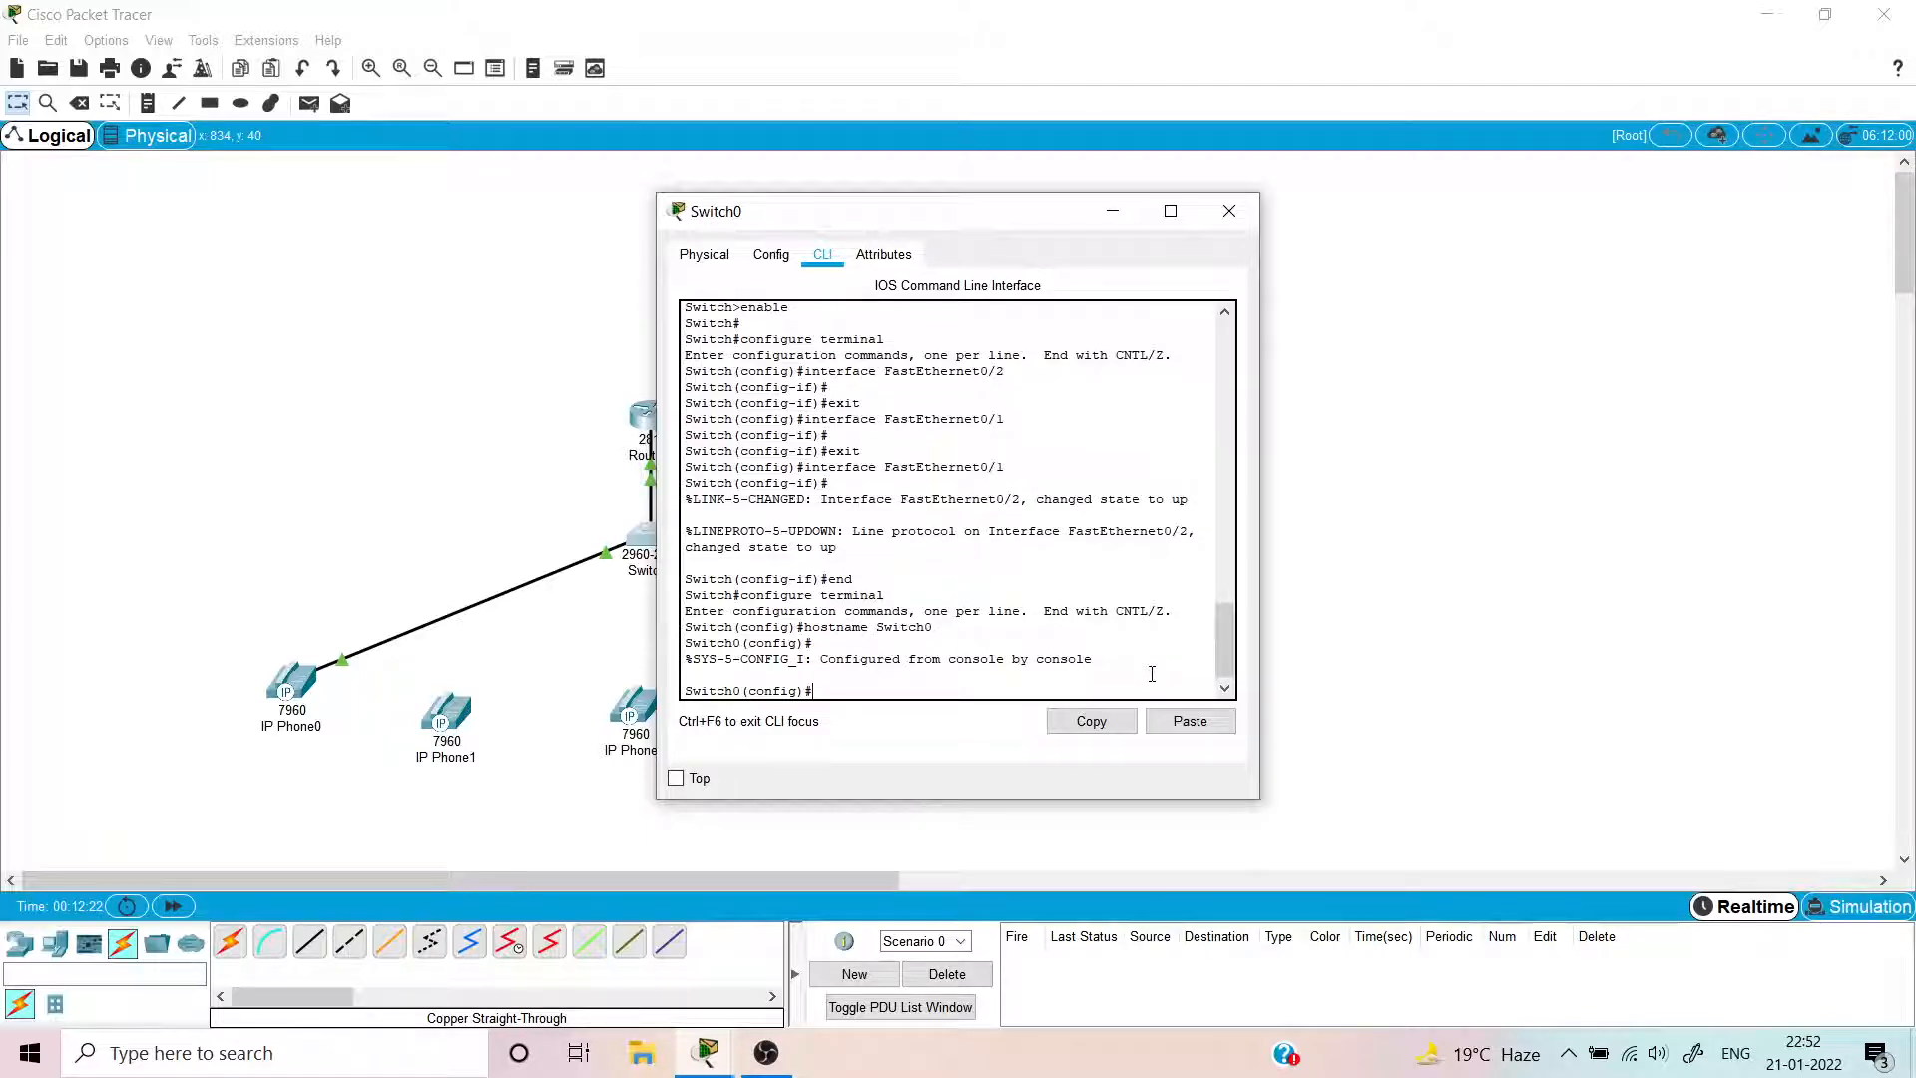
text(interface range)
text(fa0/1 - 6)
key(Return)
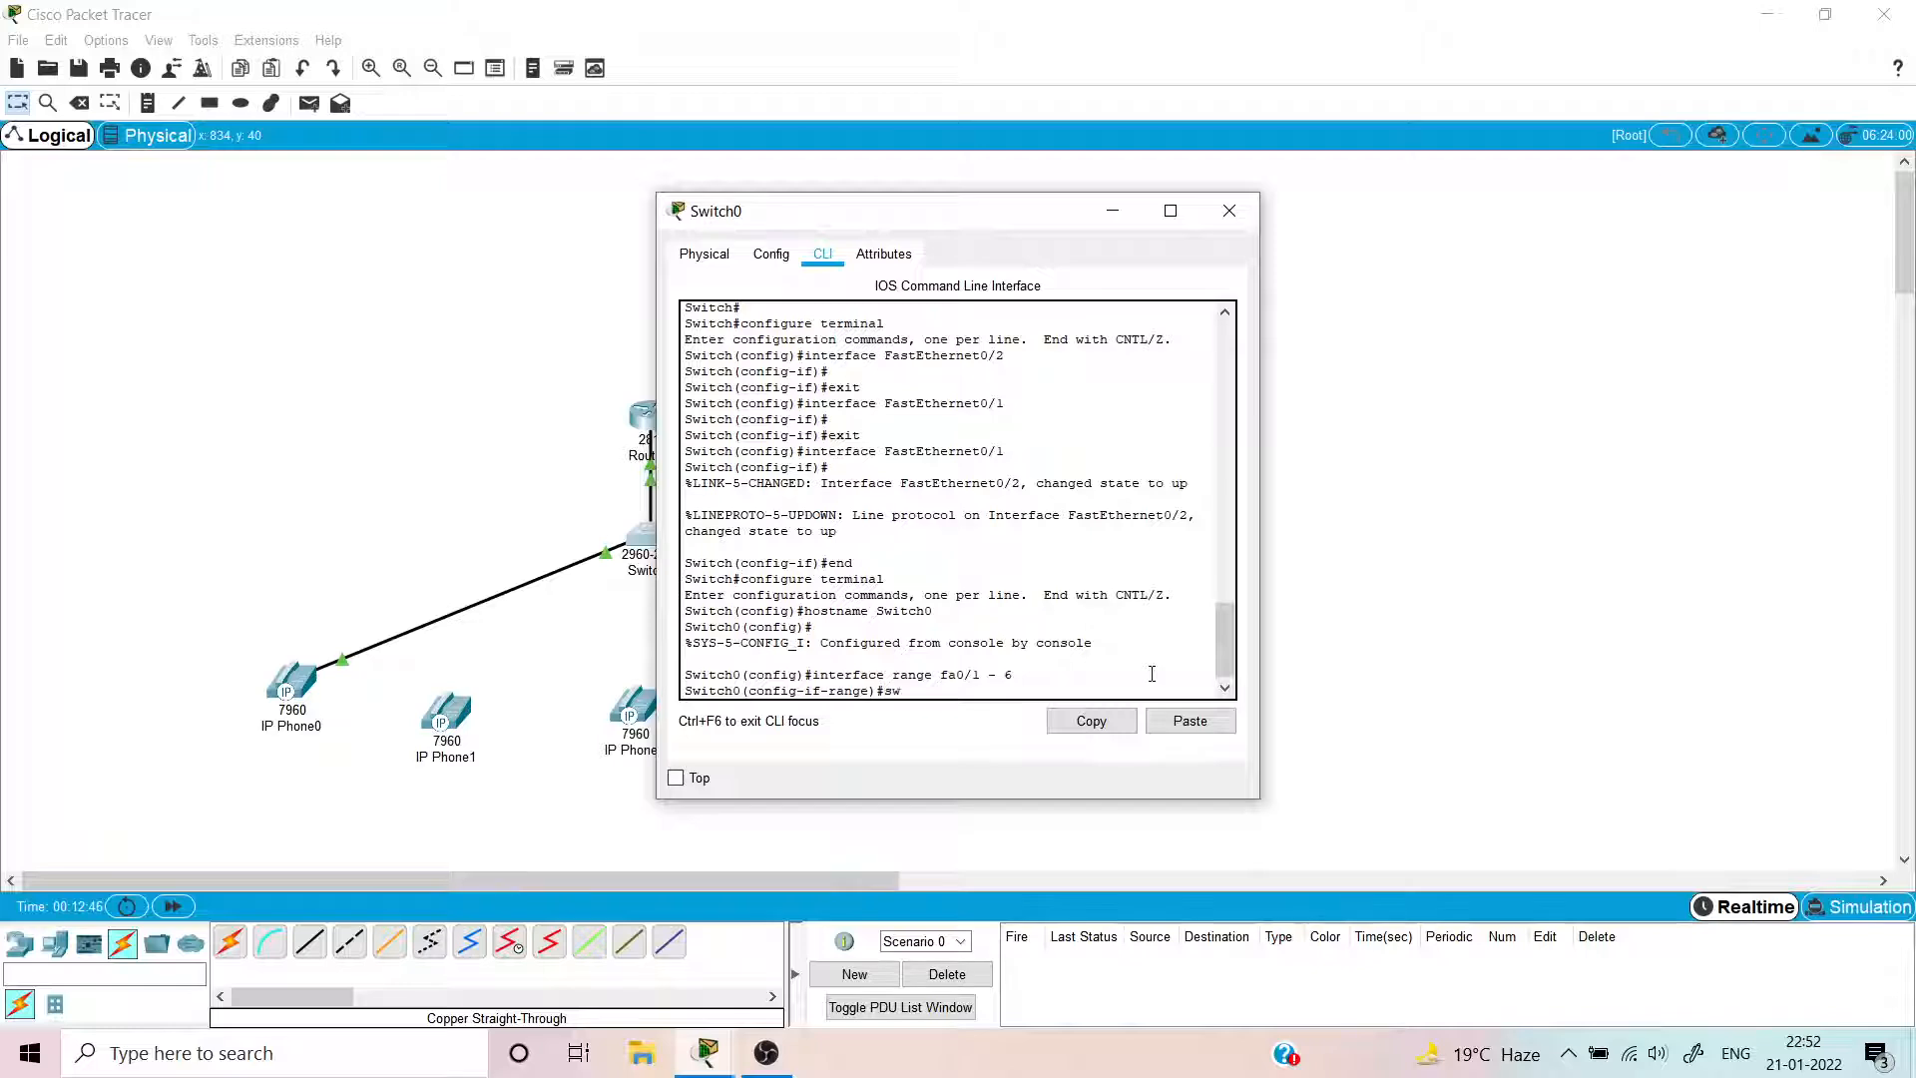
- Set switch ports fa0/1 - 6 to access mode with voice VLAN 1, and close Switch0's window
text(switchport m)
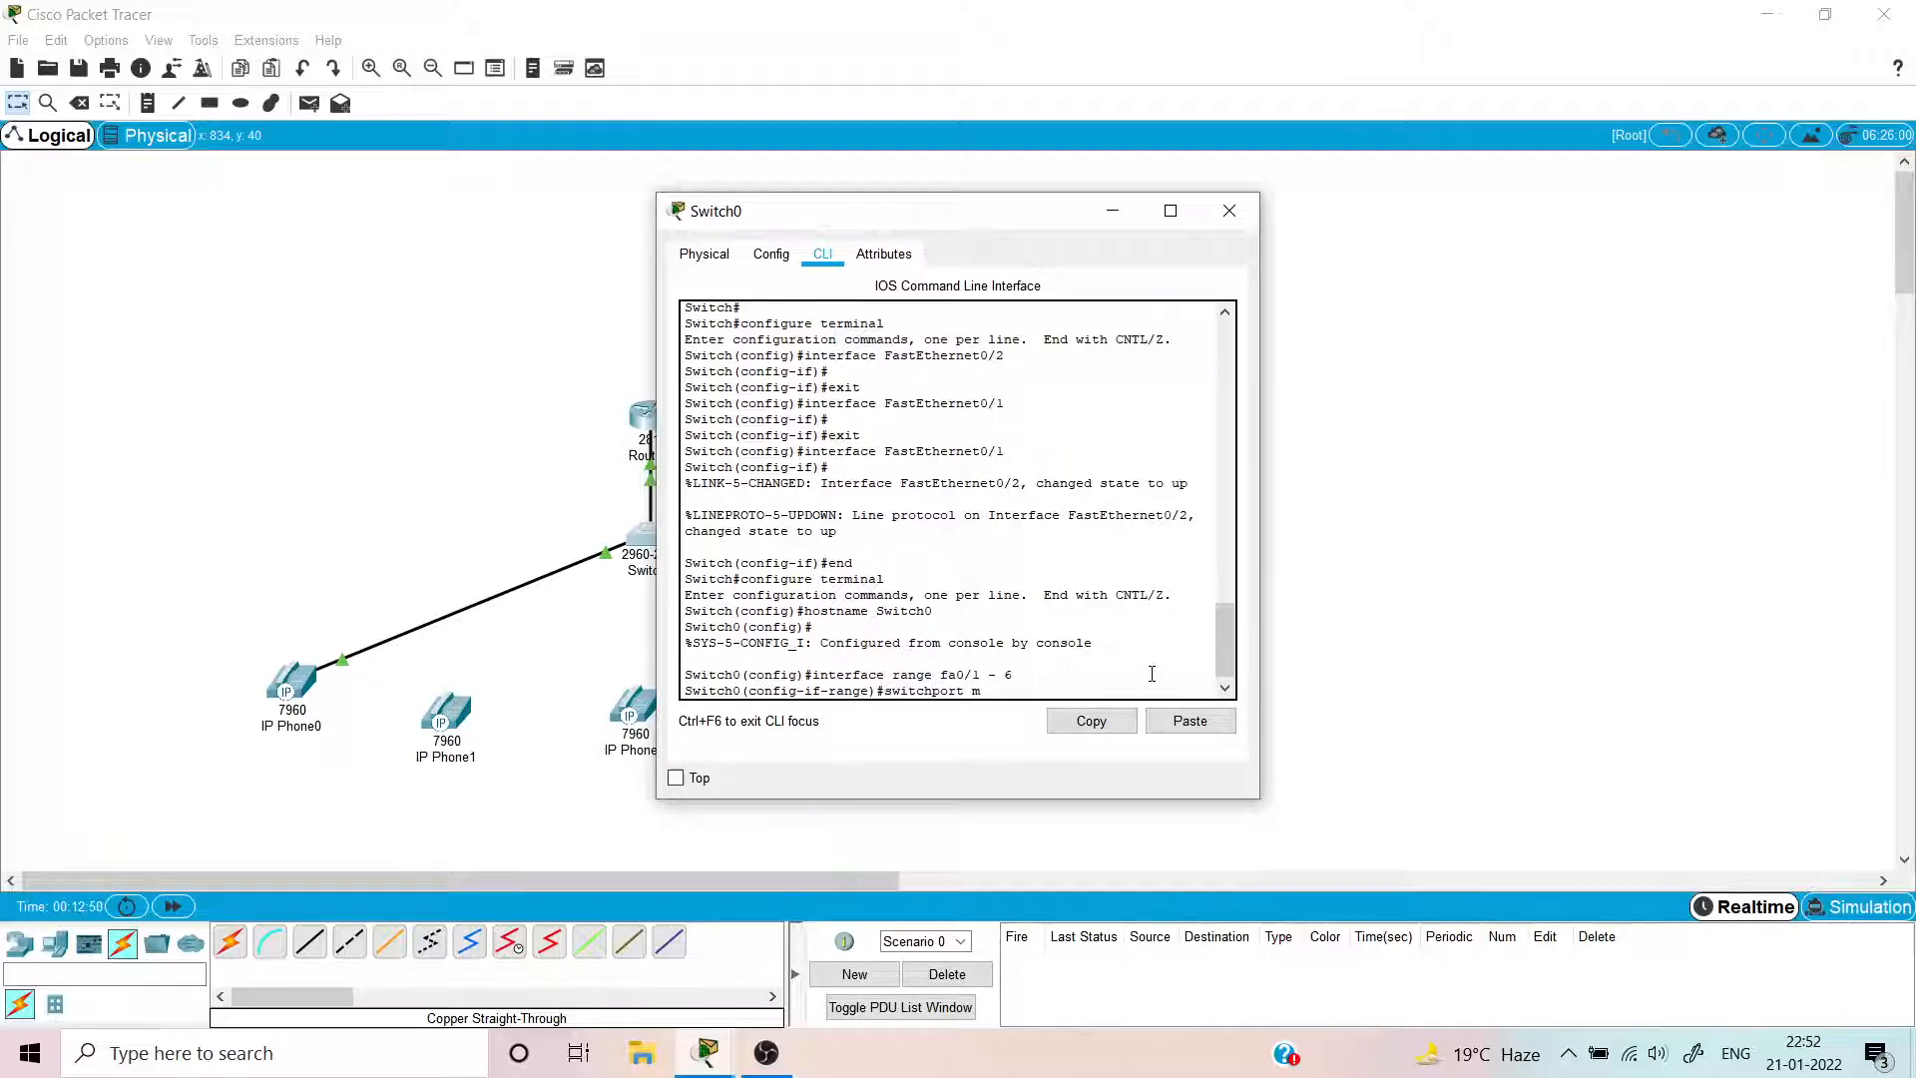
text(ode access)
key(Return)
text(switch)
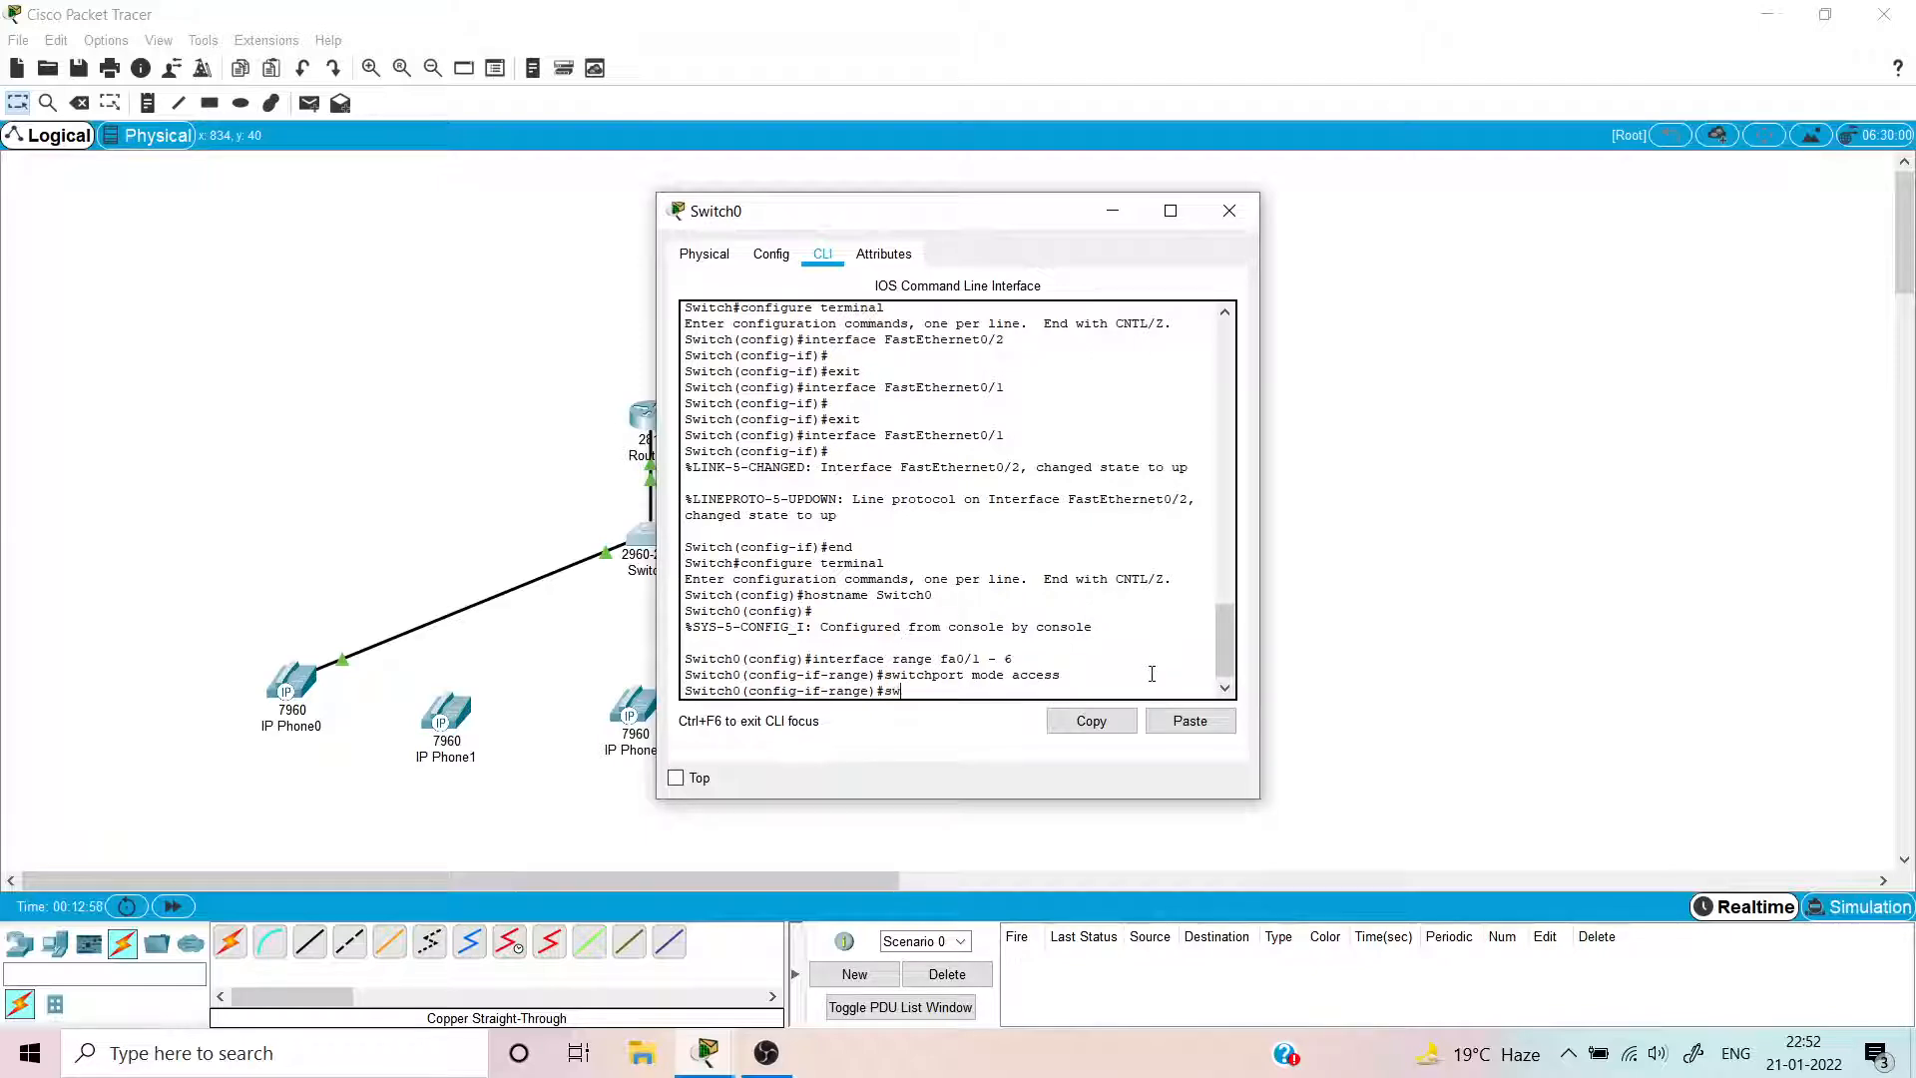
text(port voice)
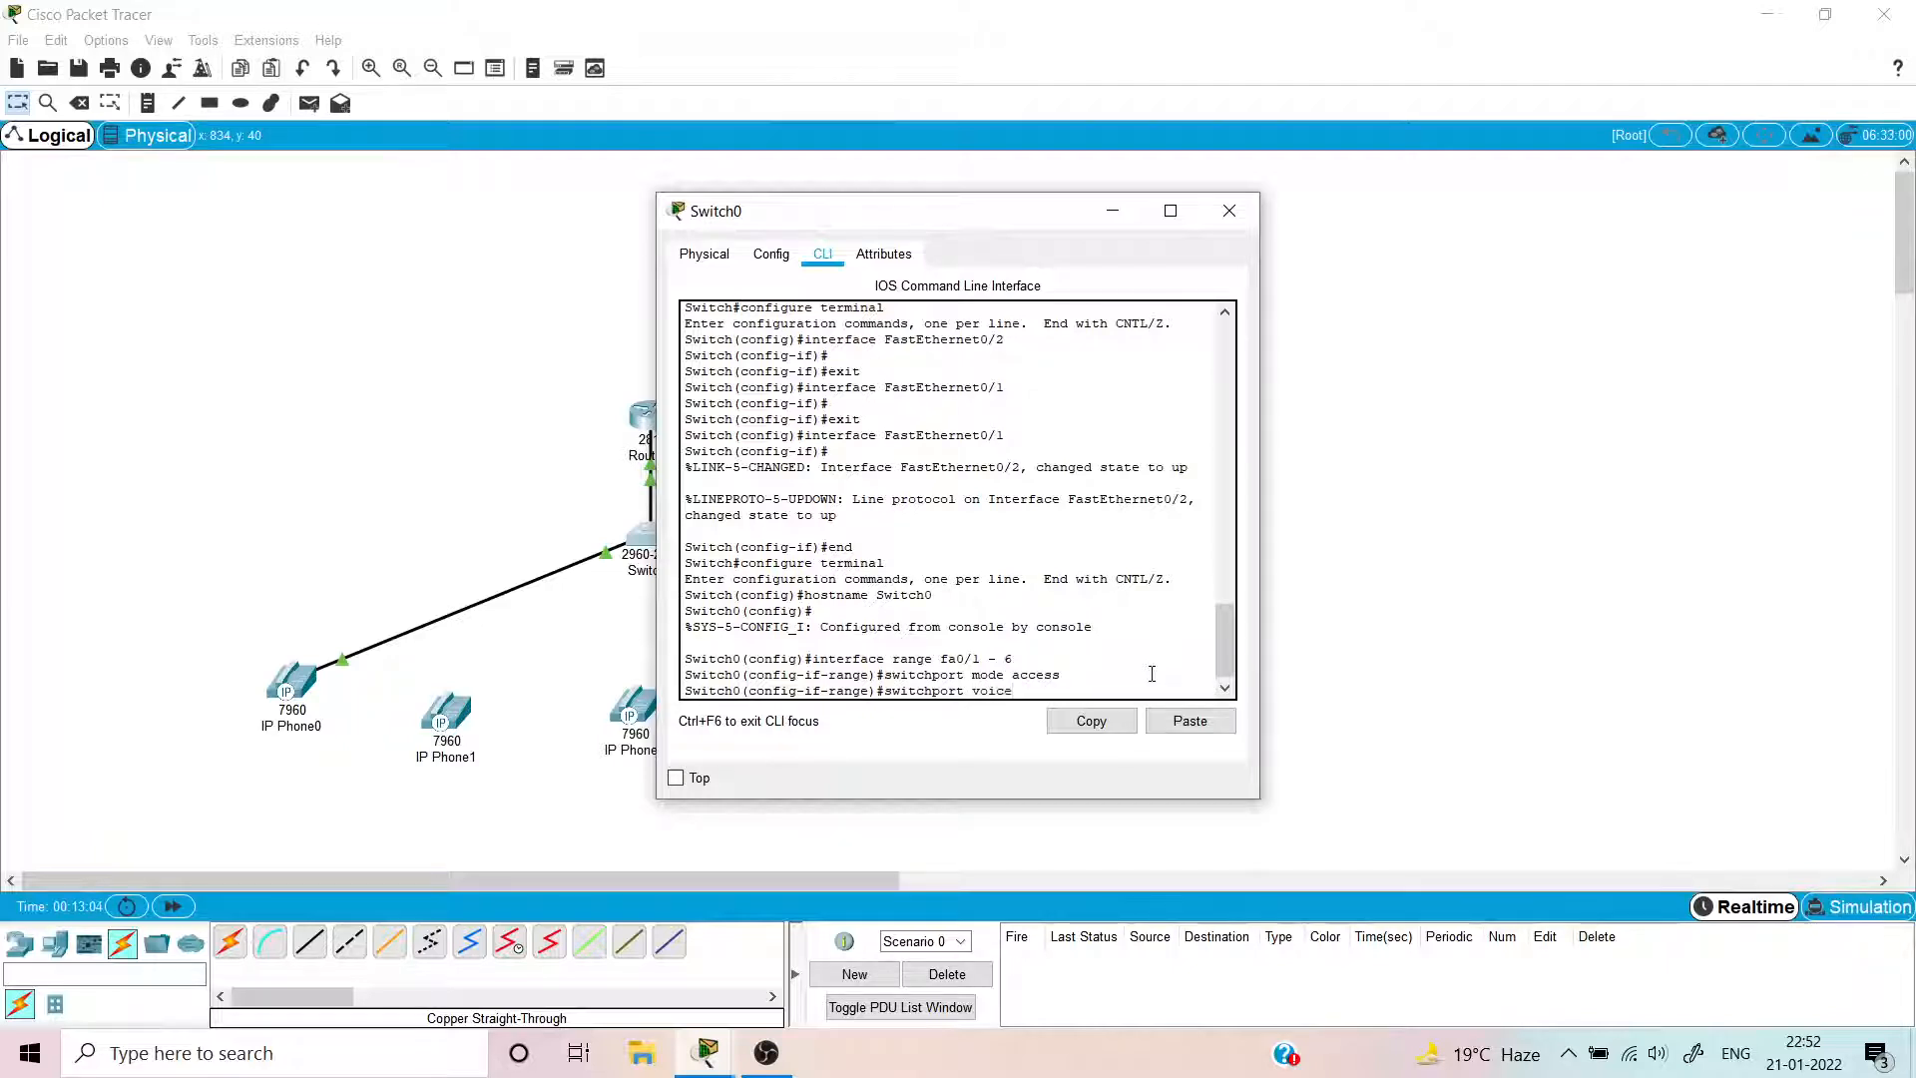
text( vlan 1)
key(Return)
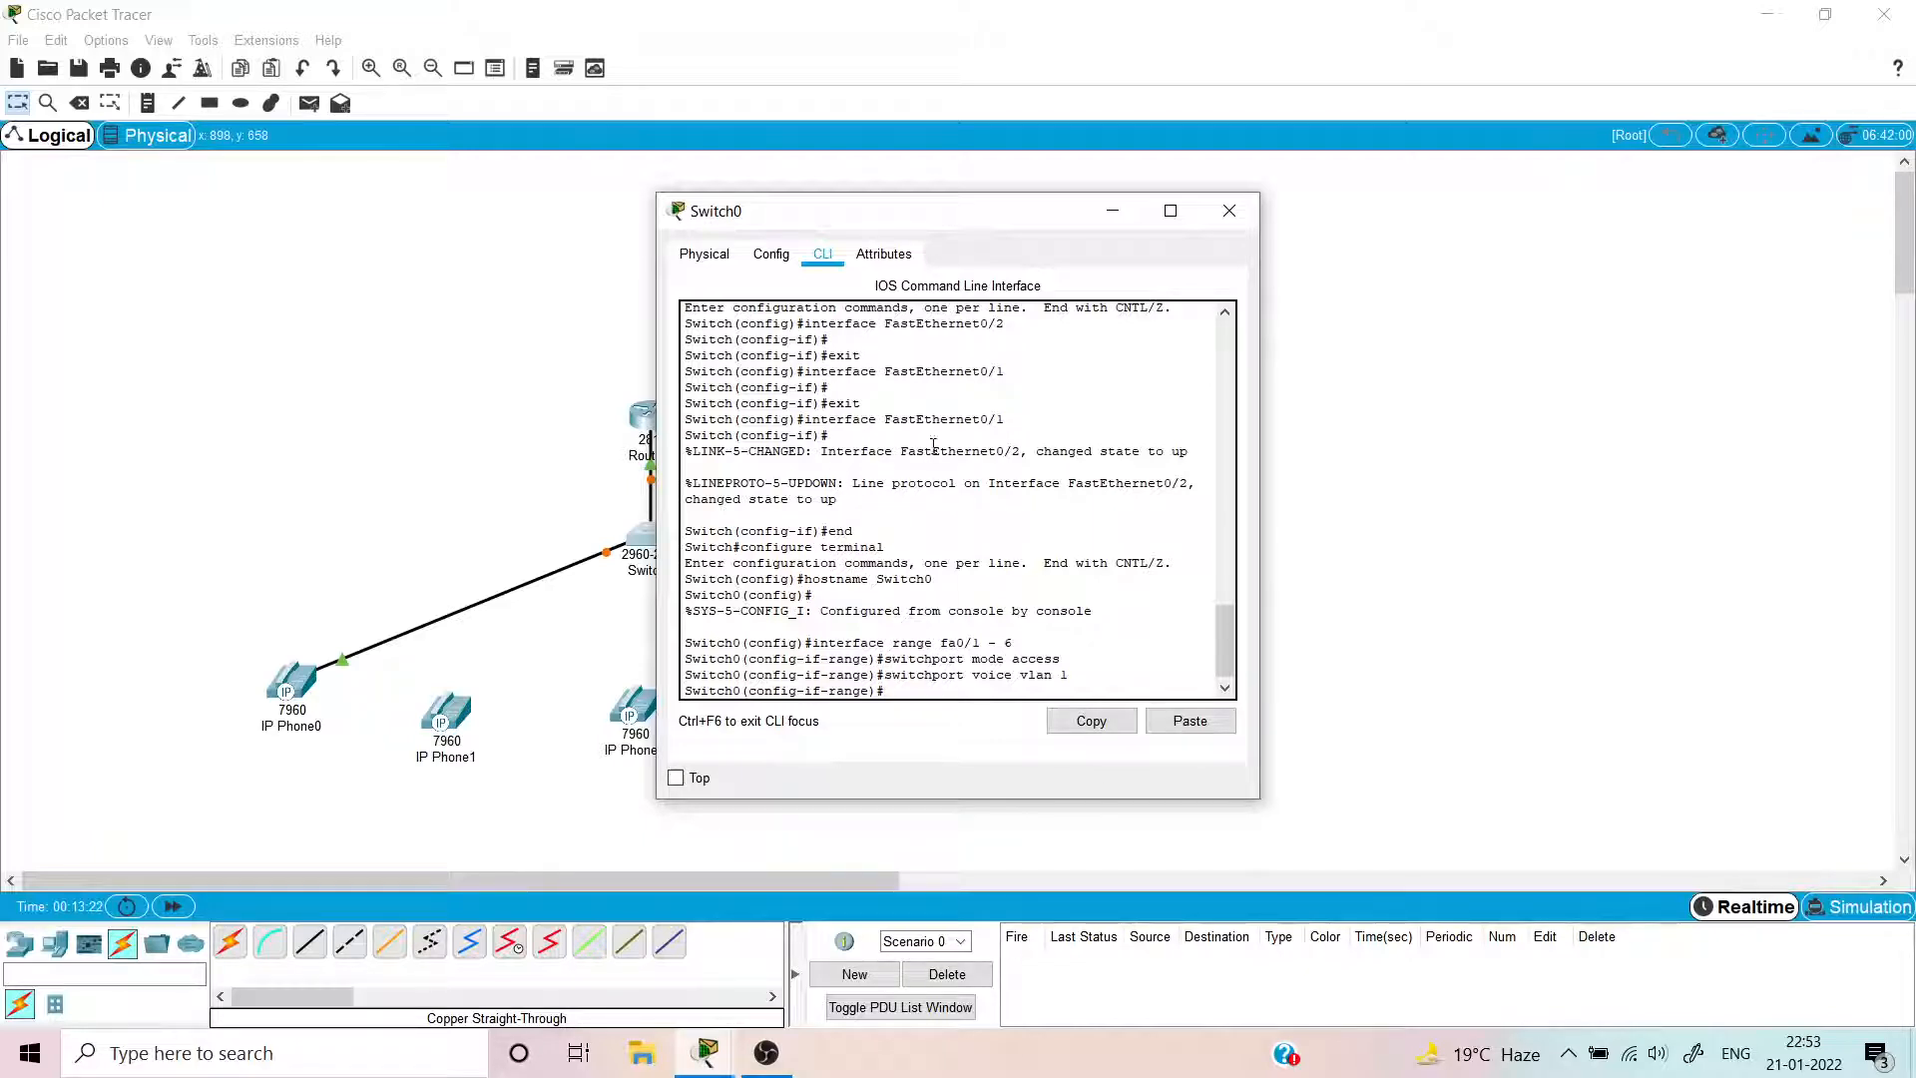
click(1229, 208)
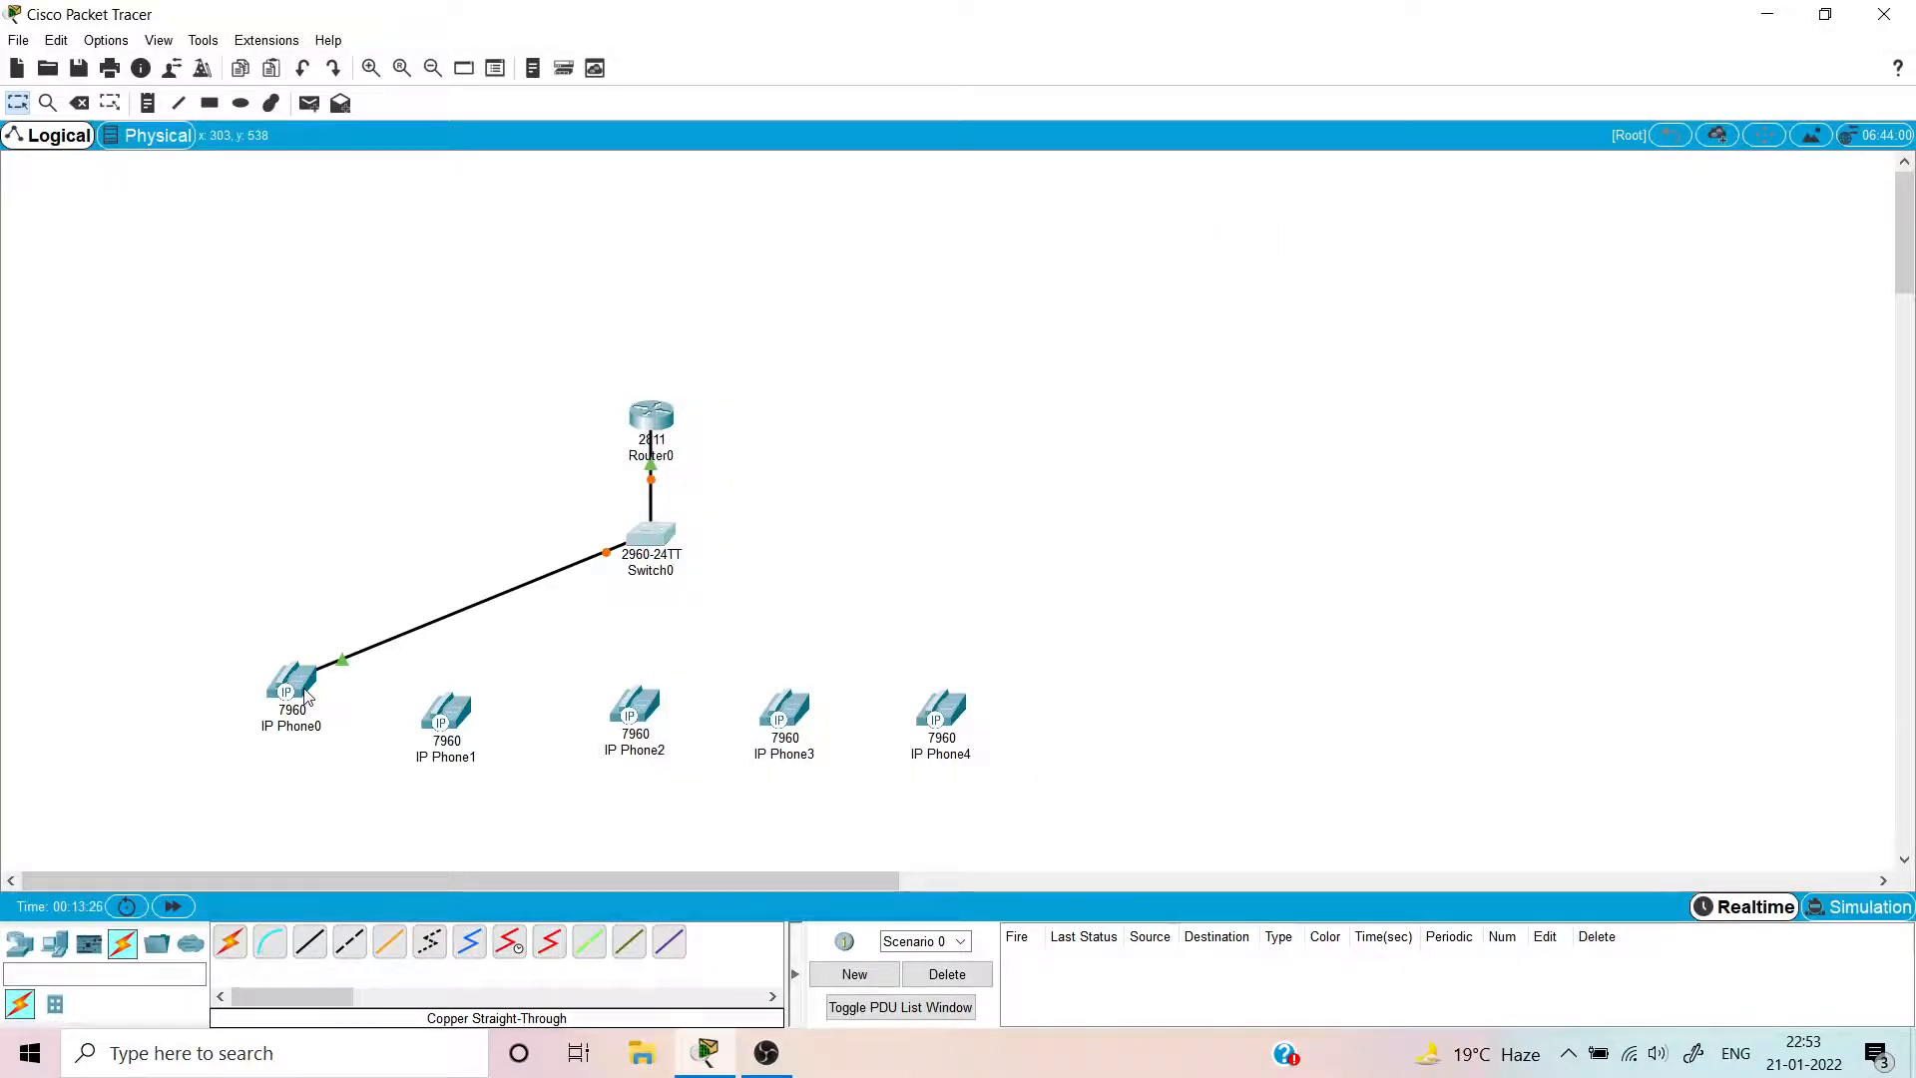
- Change the display name of IP Phone0 to IP 5 in its configuration and close its window
click(305, 692)
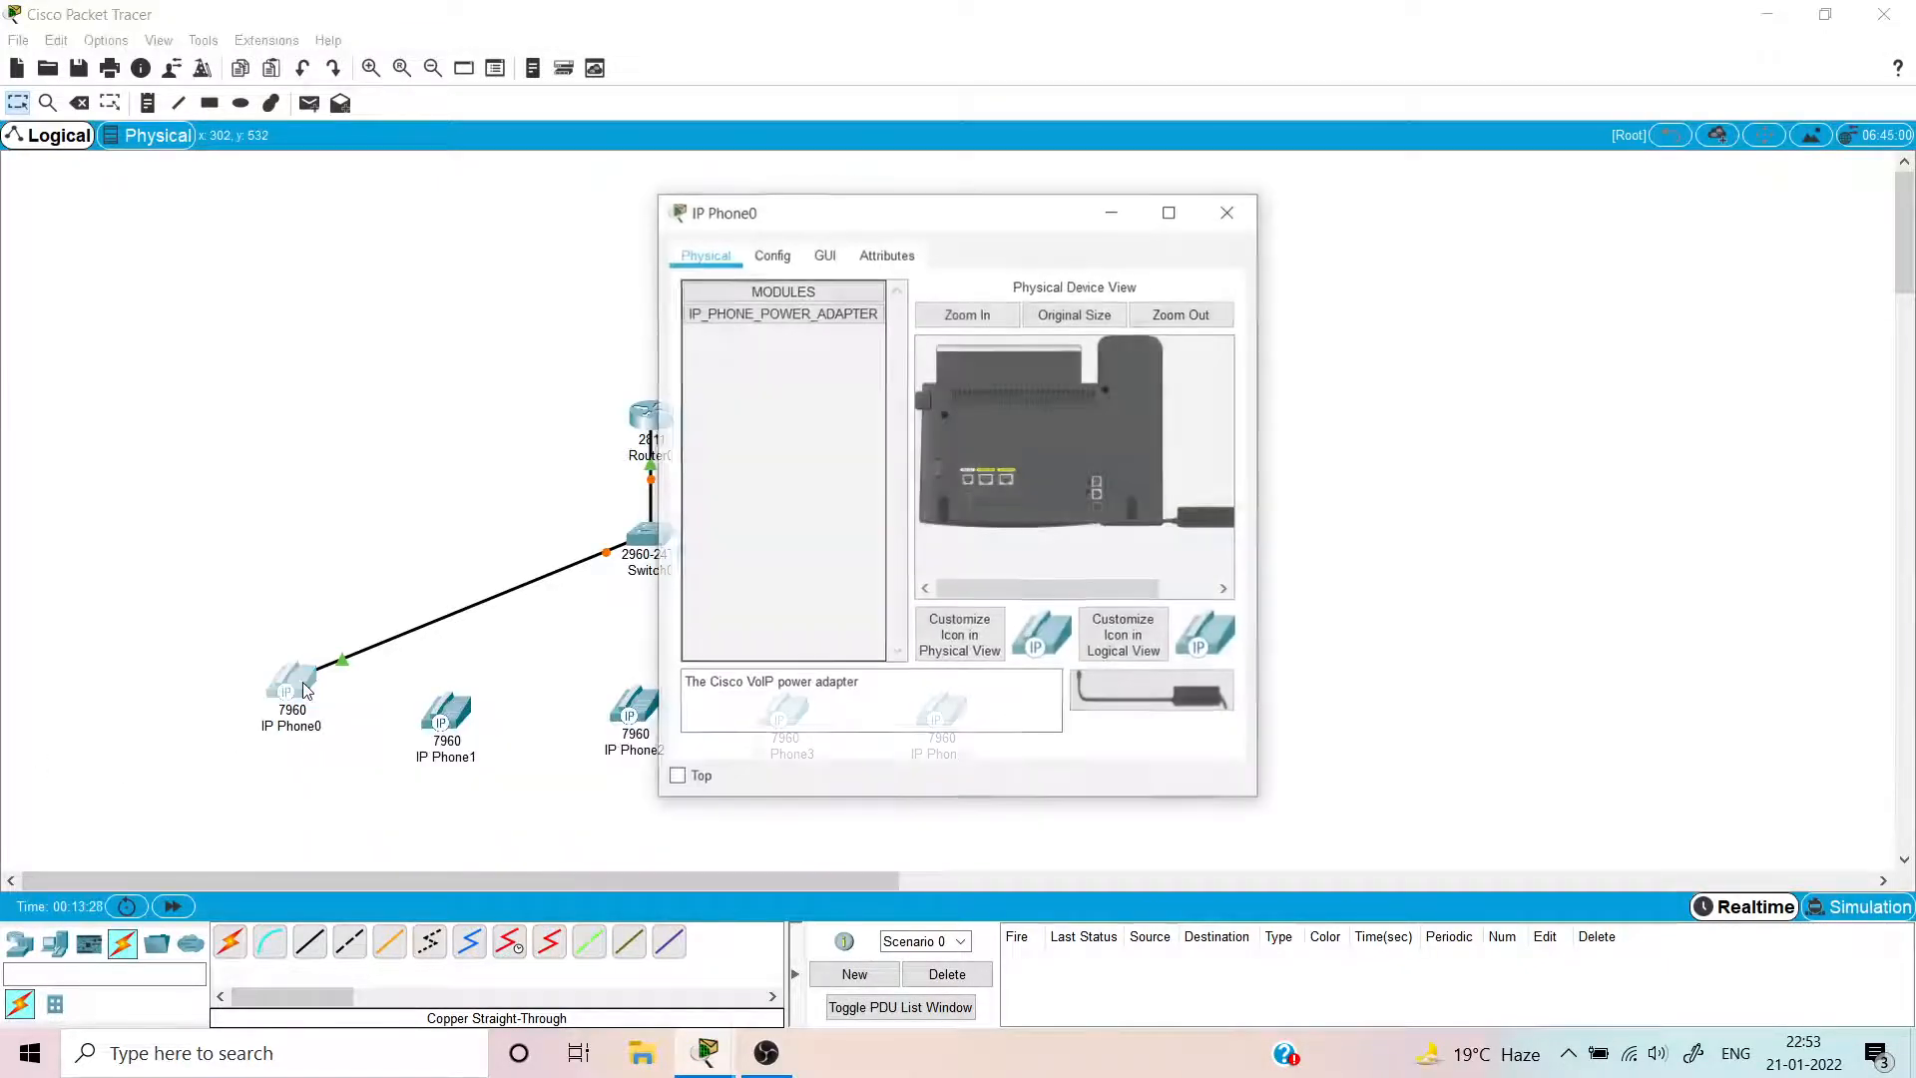
click(770, 256)
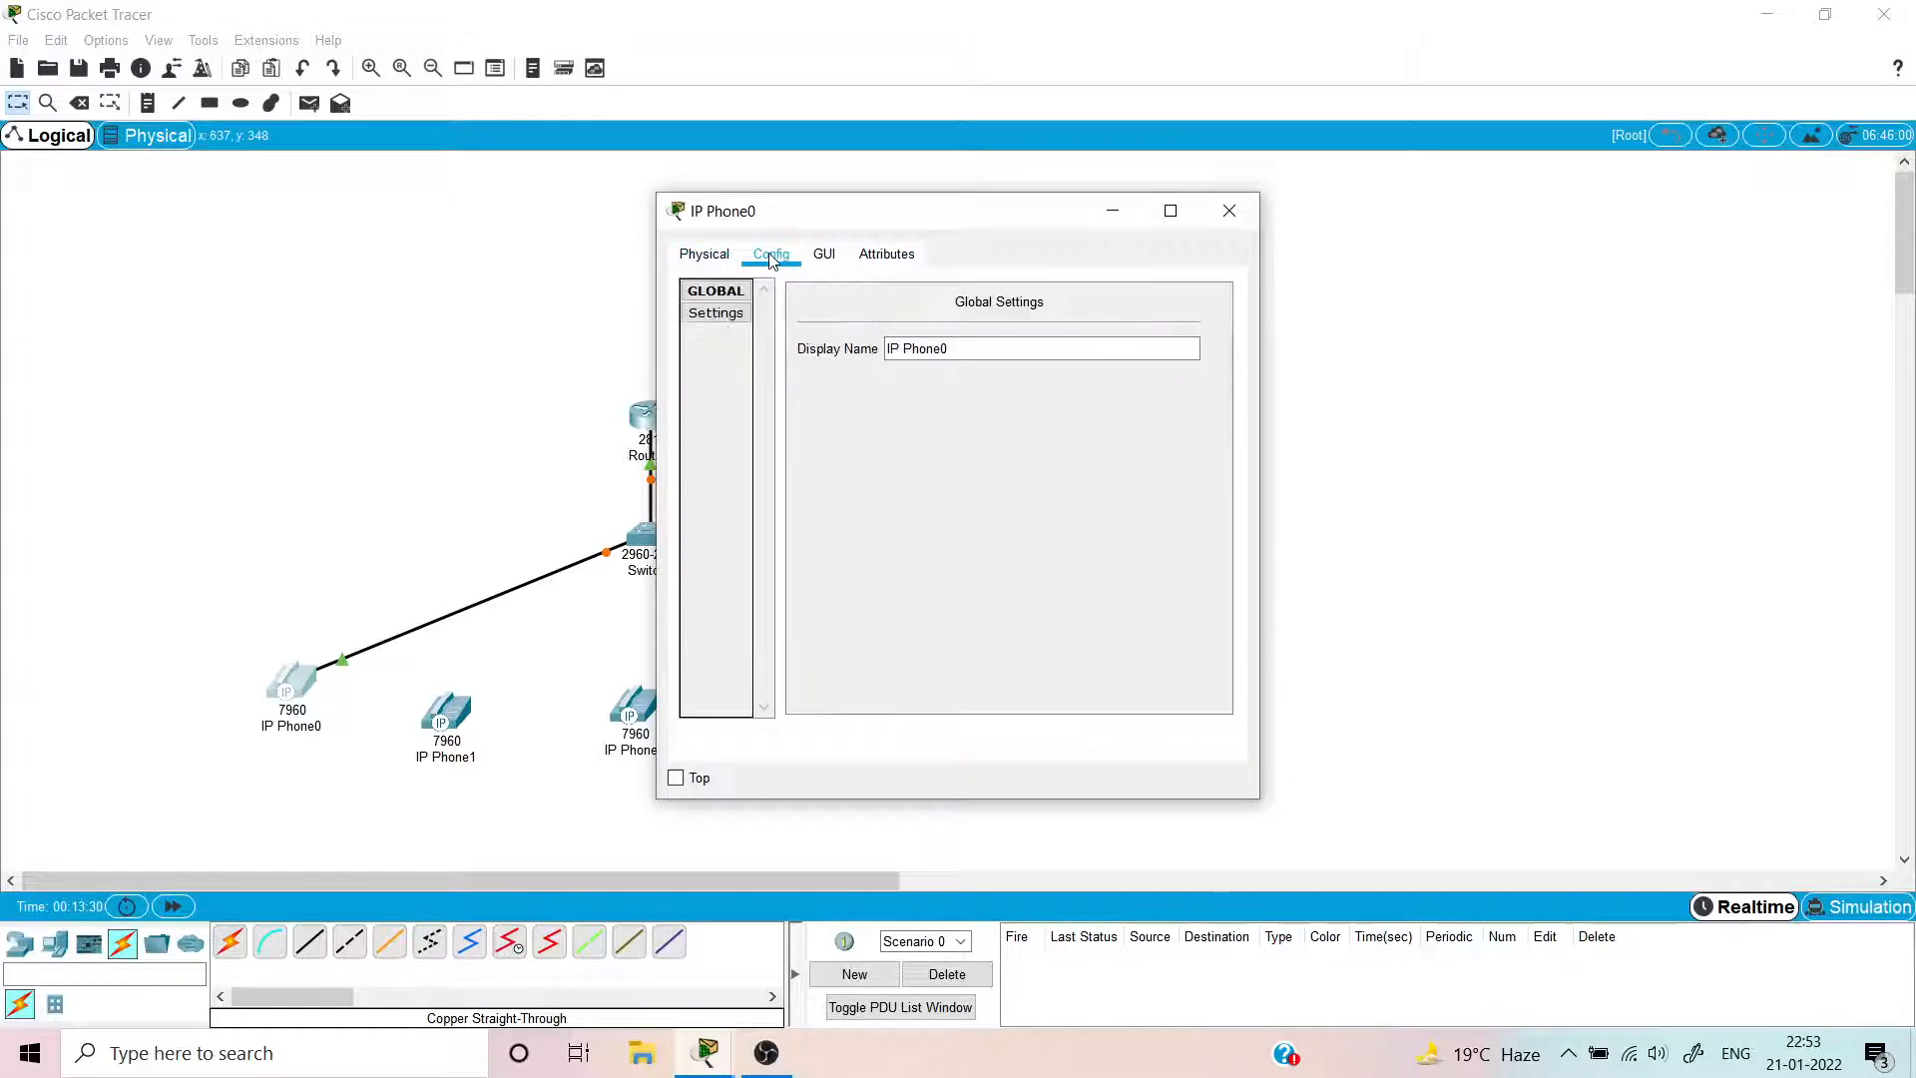
click(954, 351)
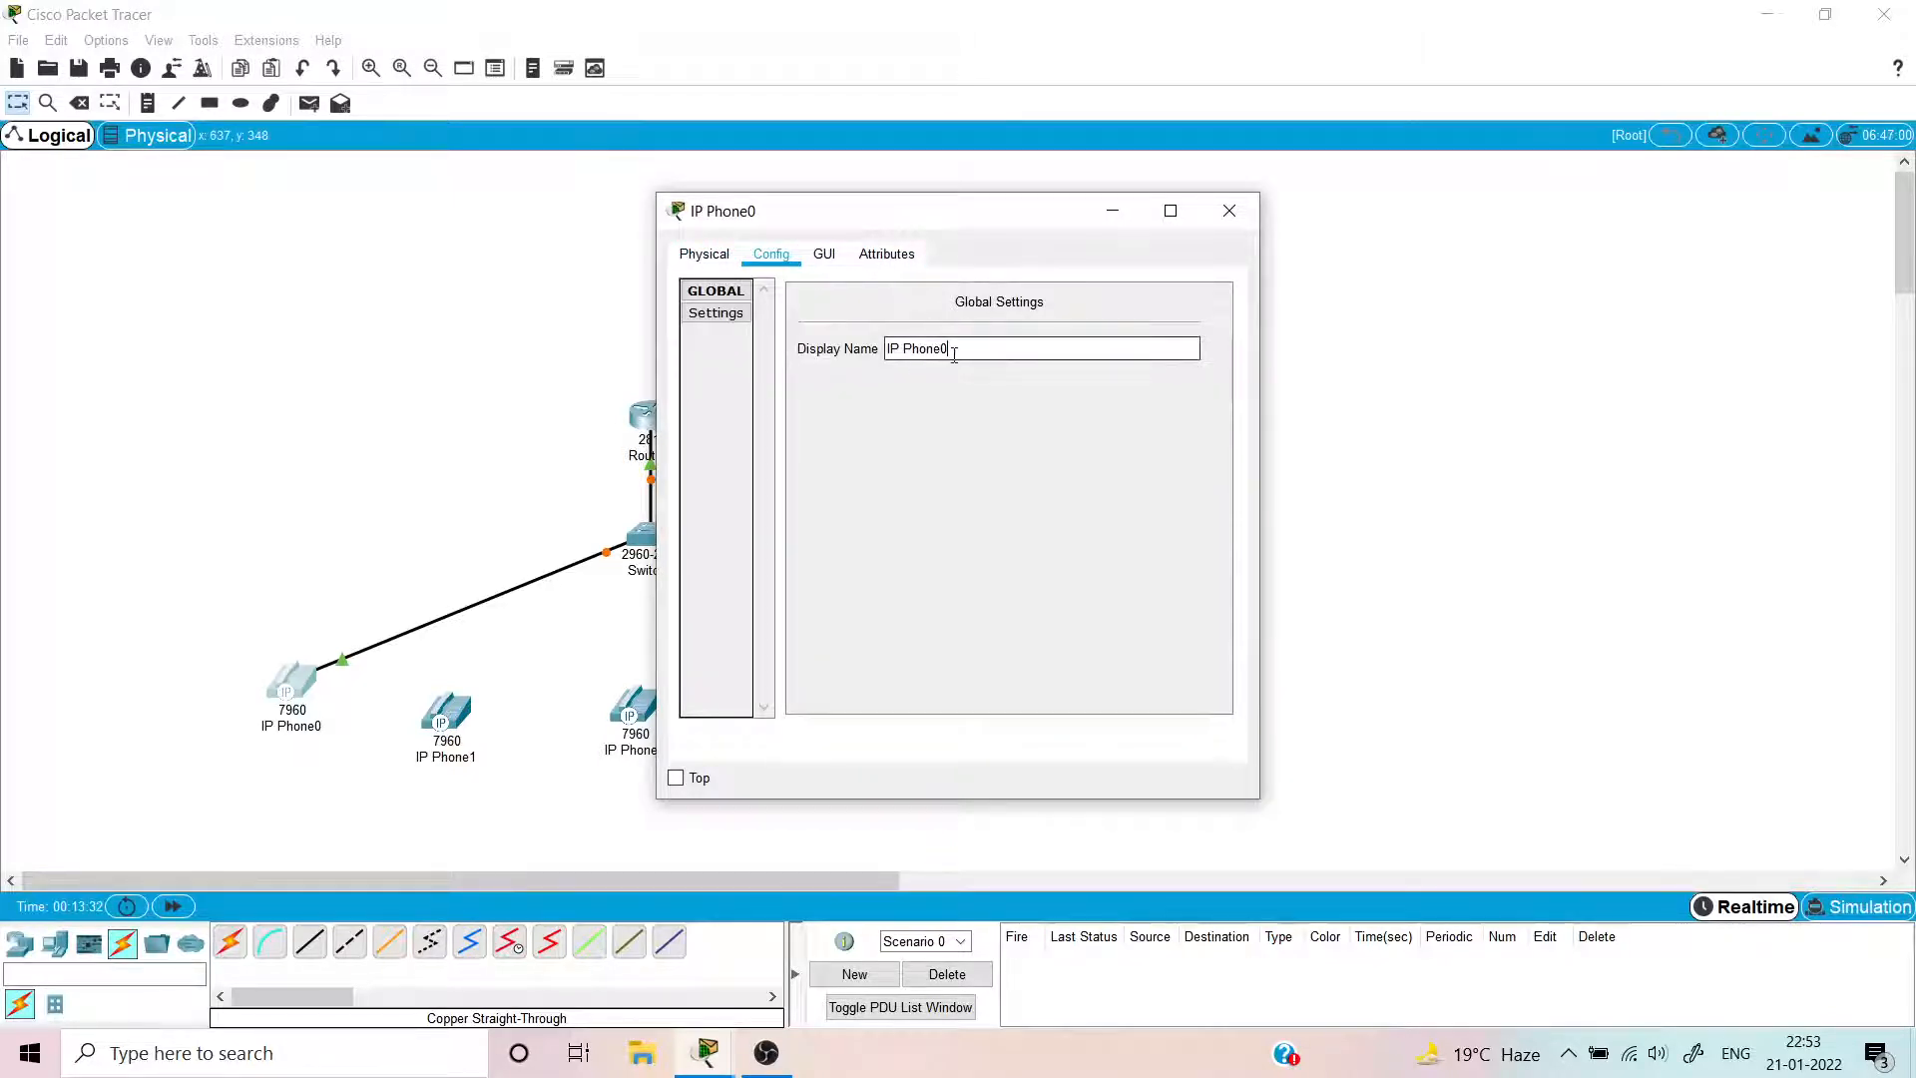
drag(954, 351, 903, 350)
text(5)
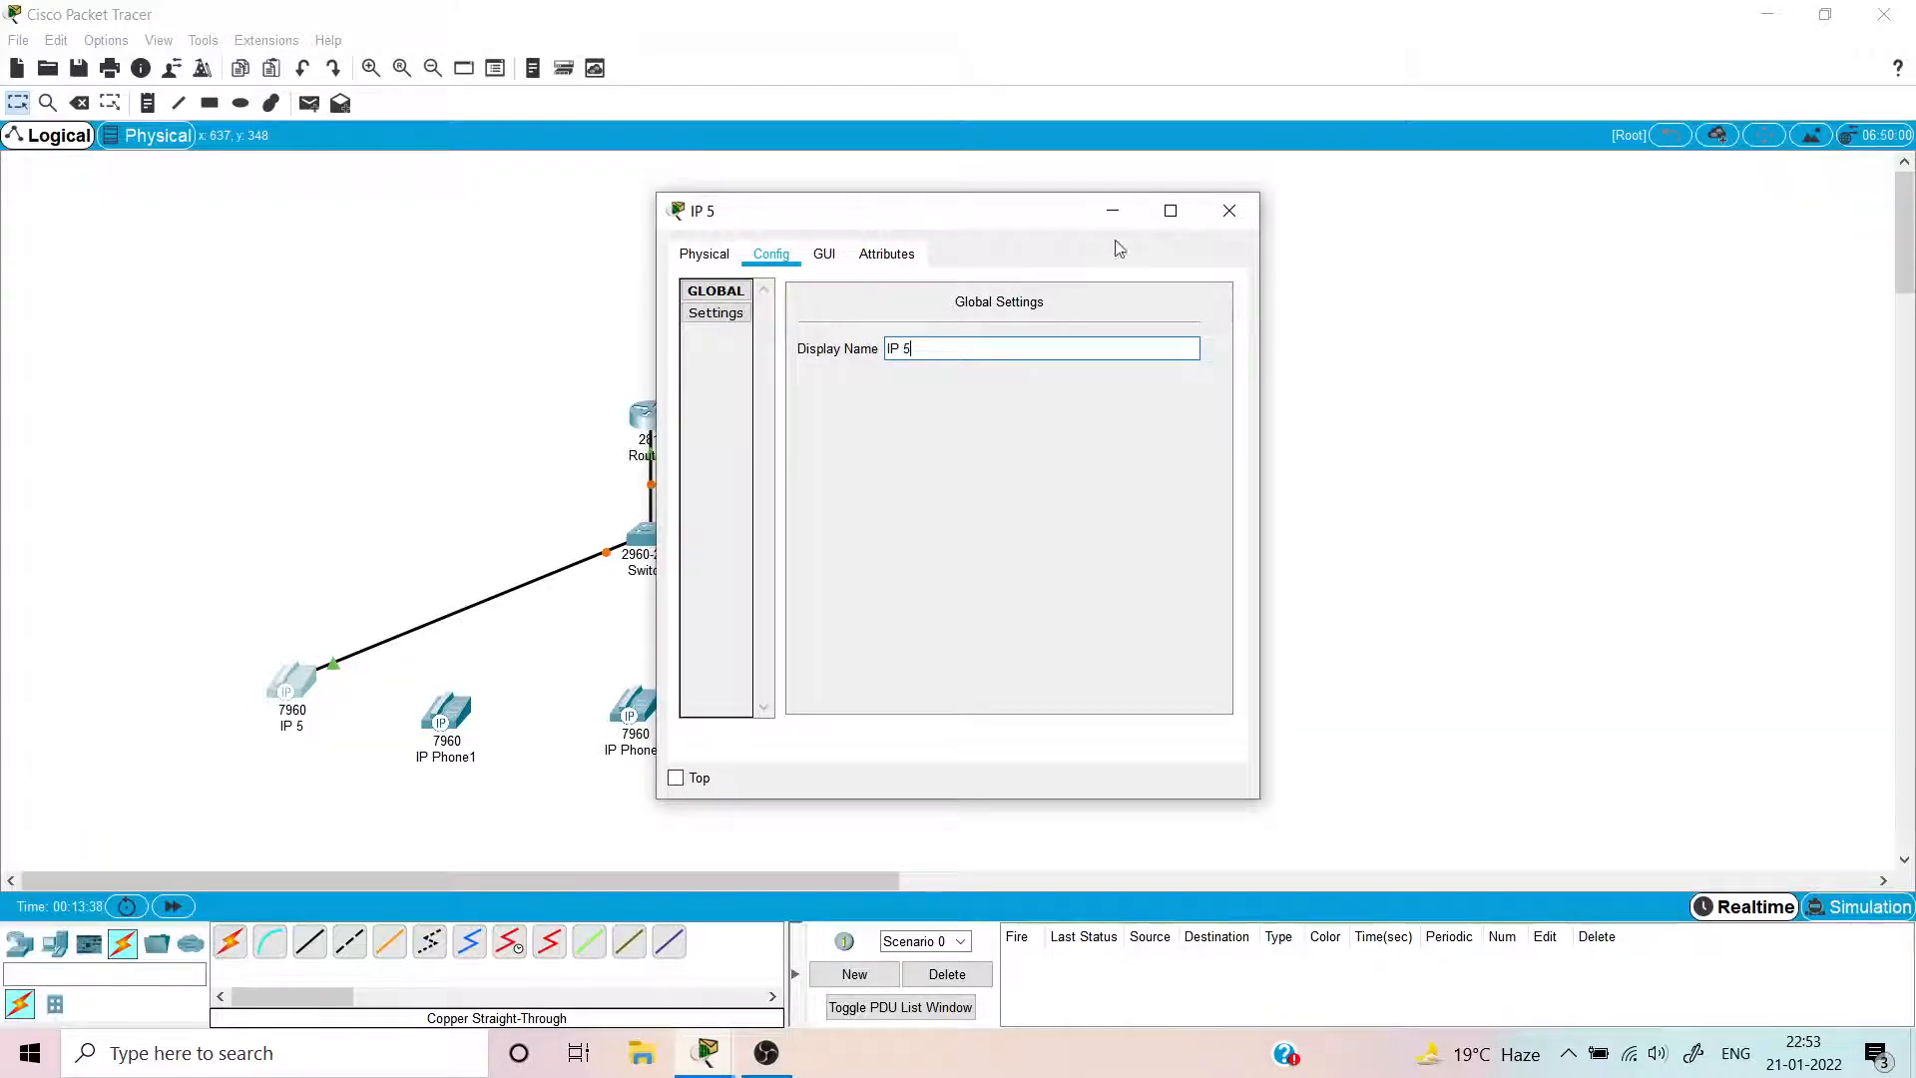
click(1229, 210)
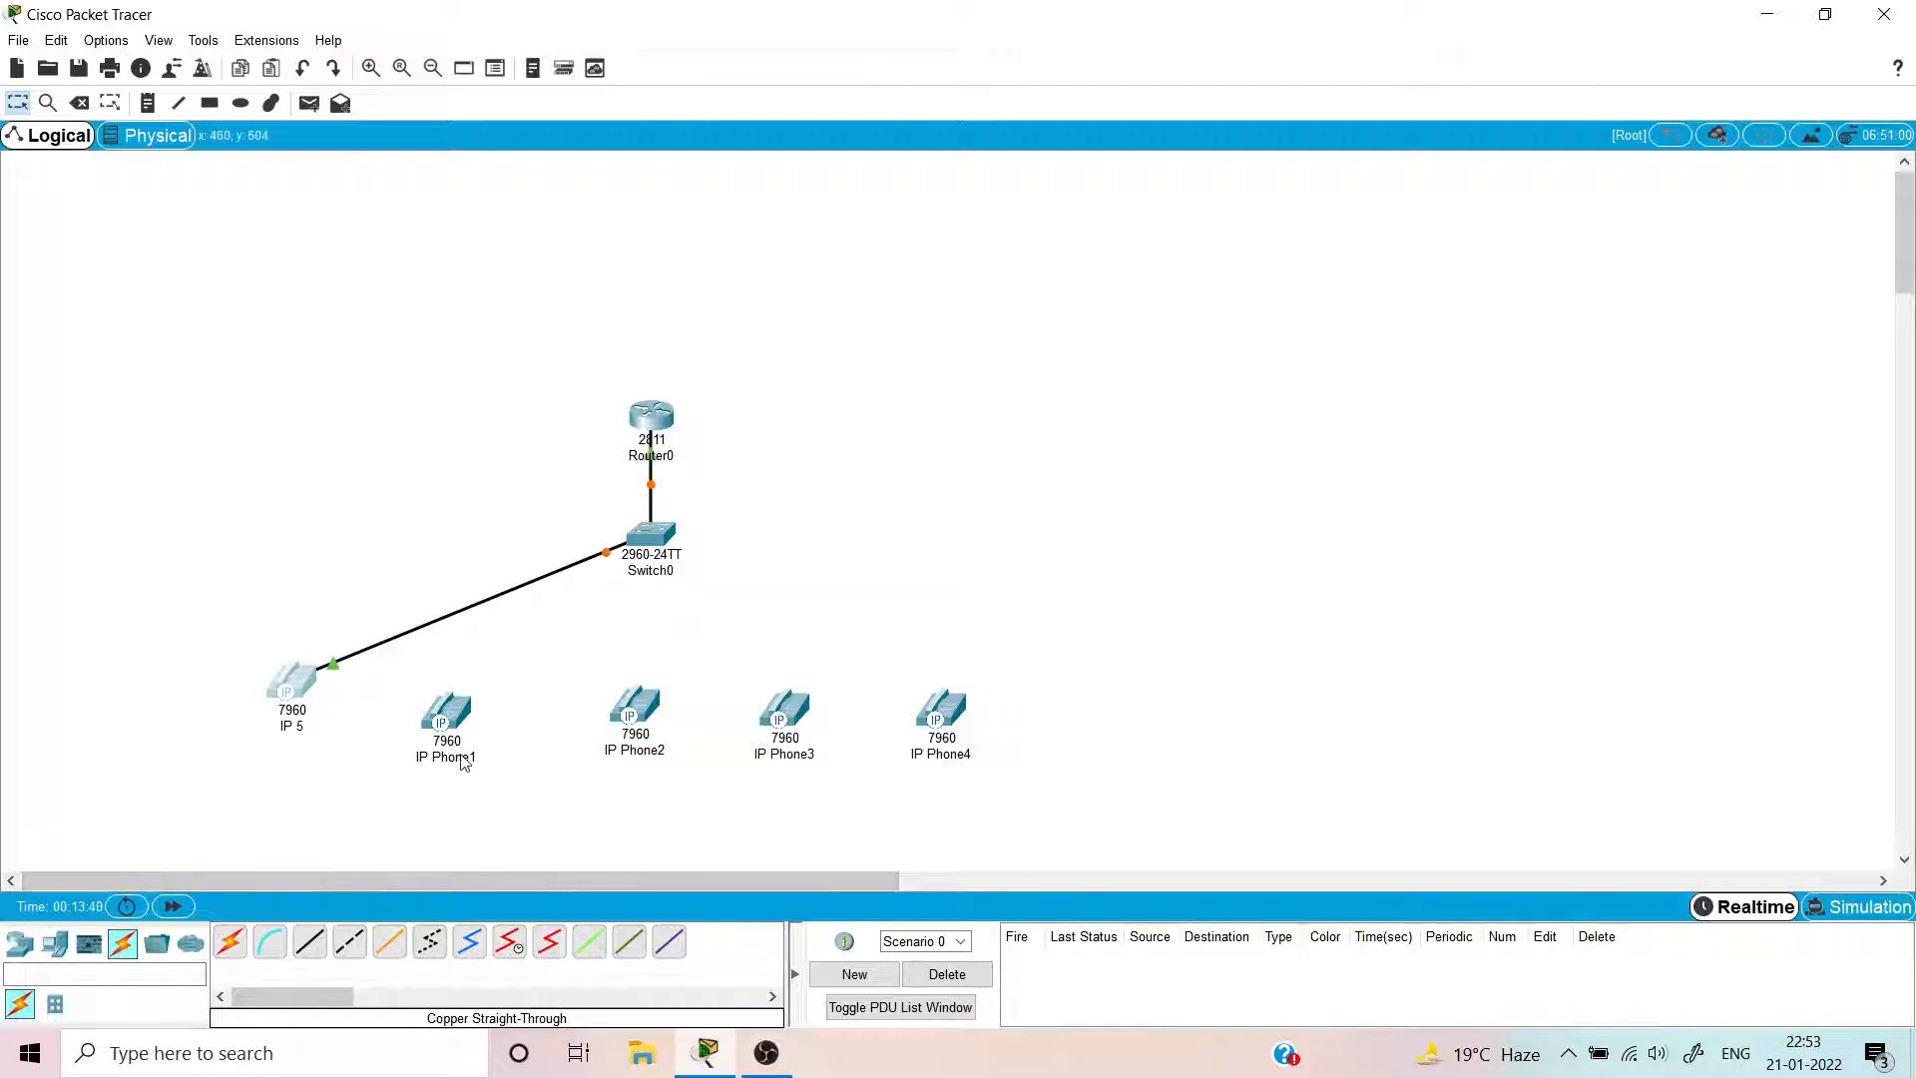
- Rename IP Phone1 as IP 10 and IP Phone2 as IP 15 directly in the workspace
double_click(461, 757)
text(10)
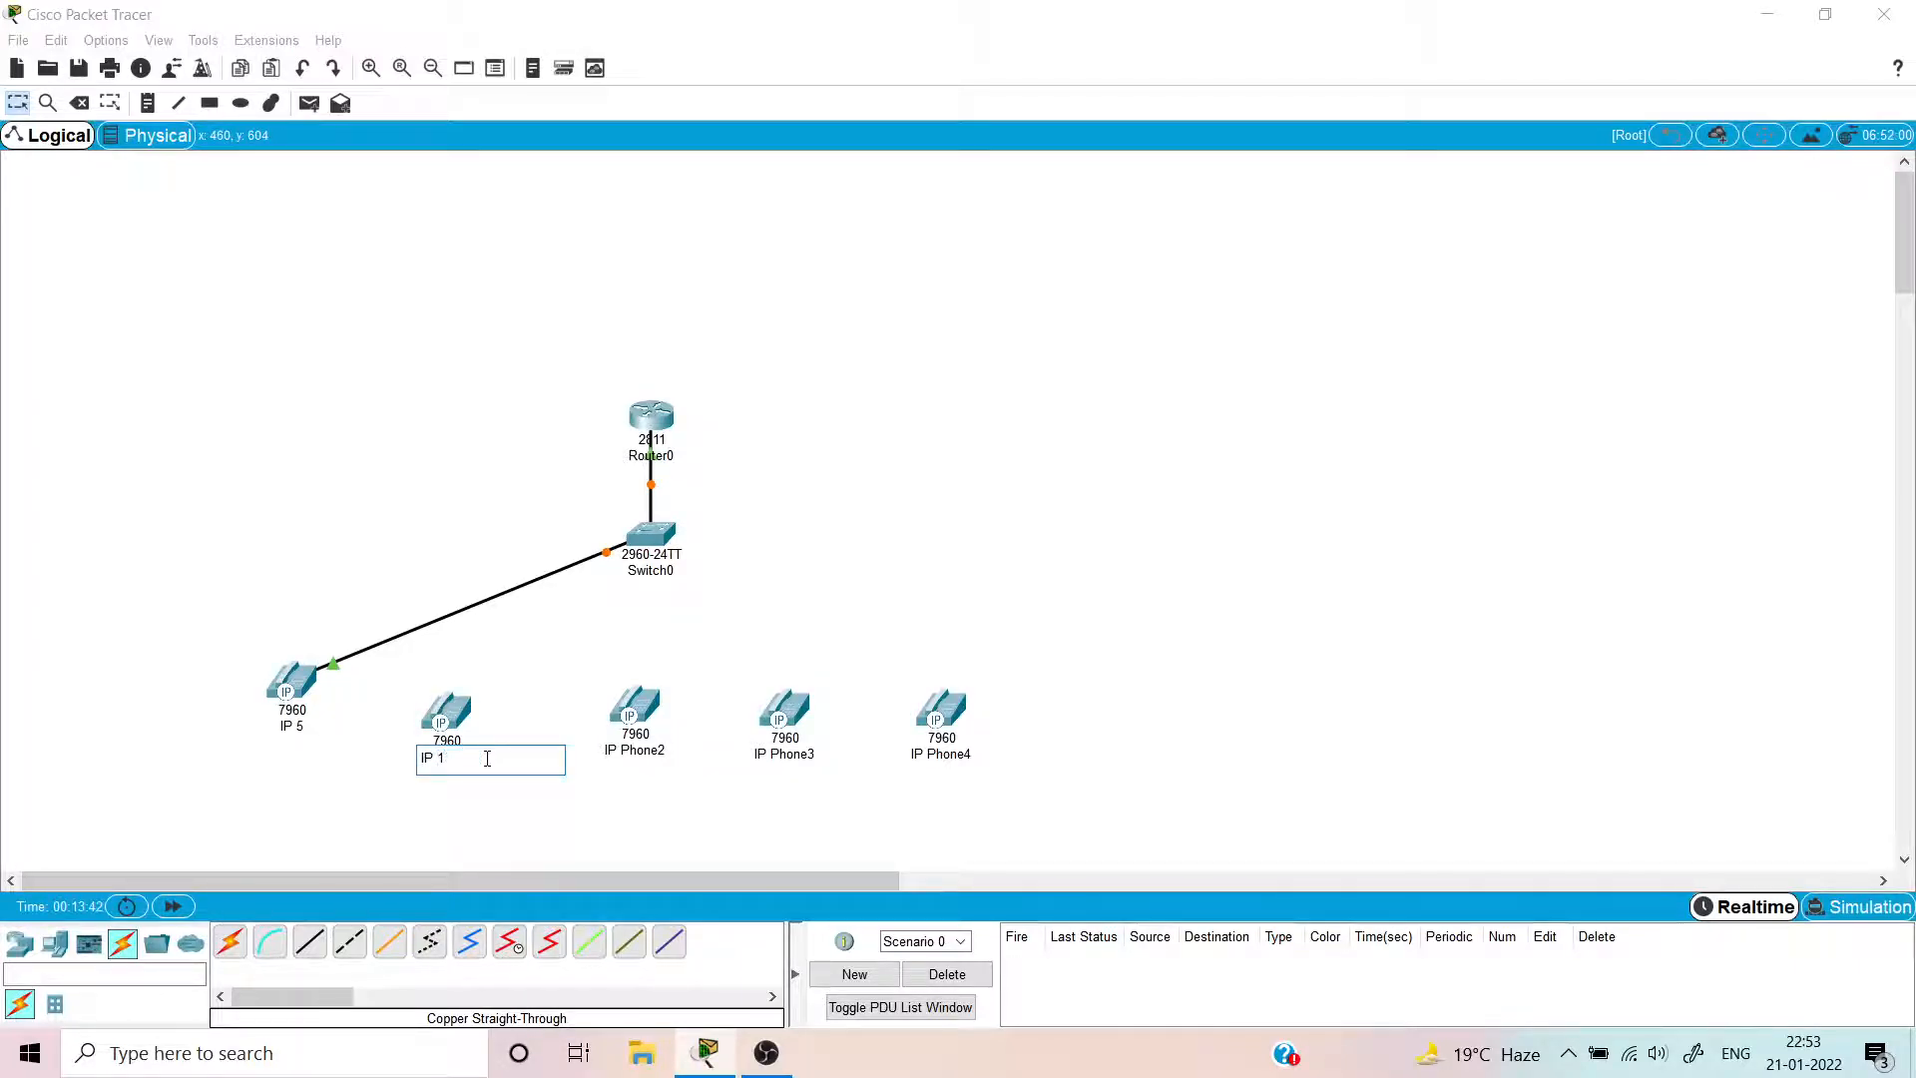
double_click(642, 760)
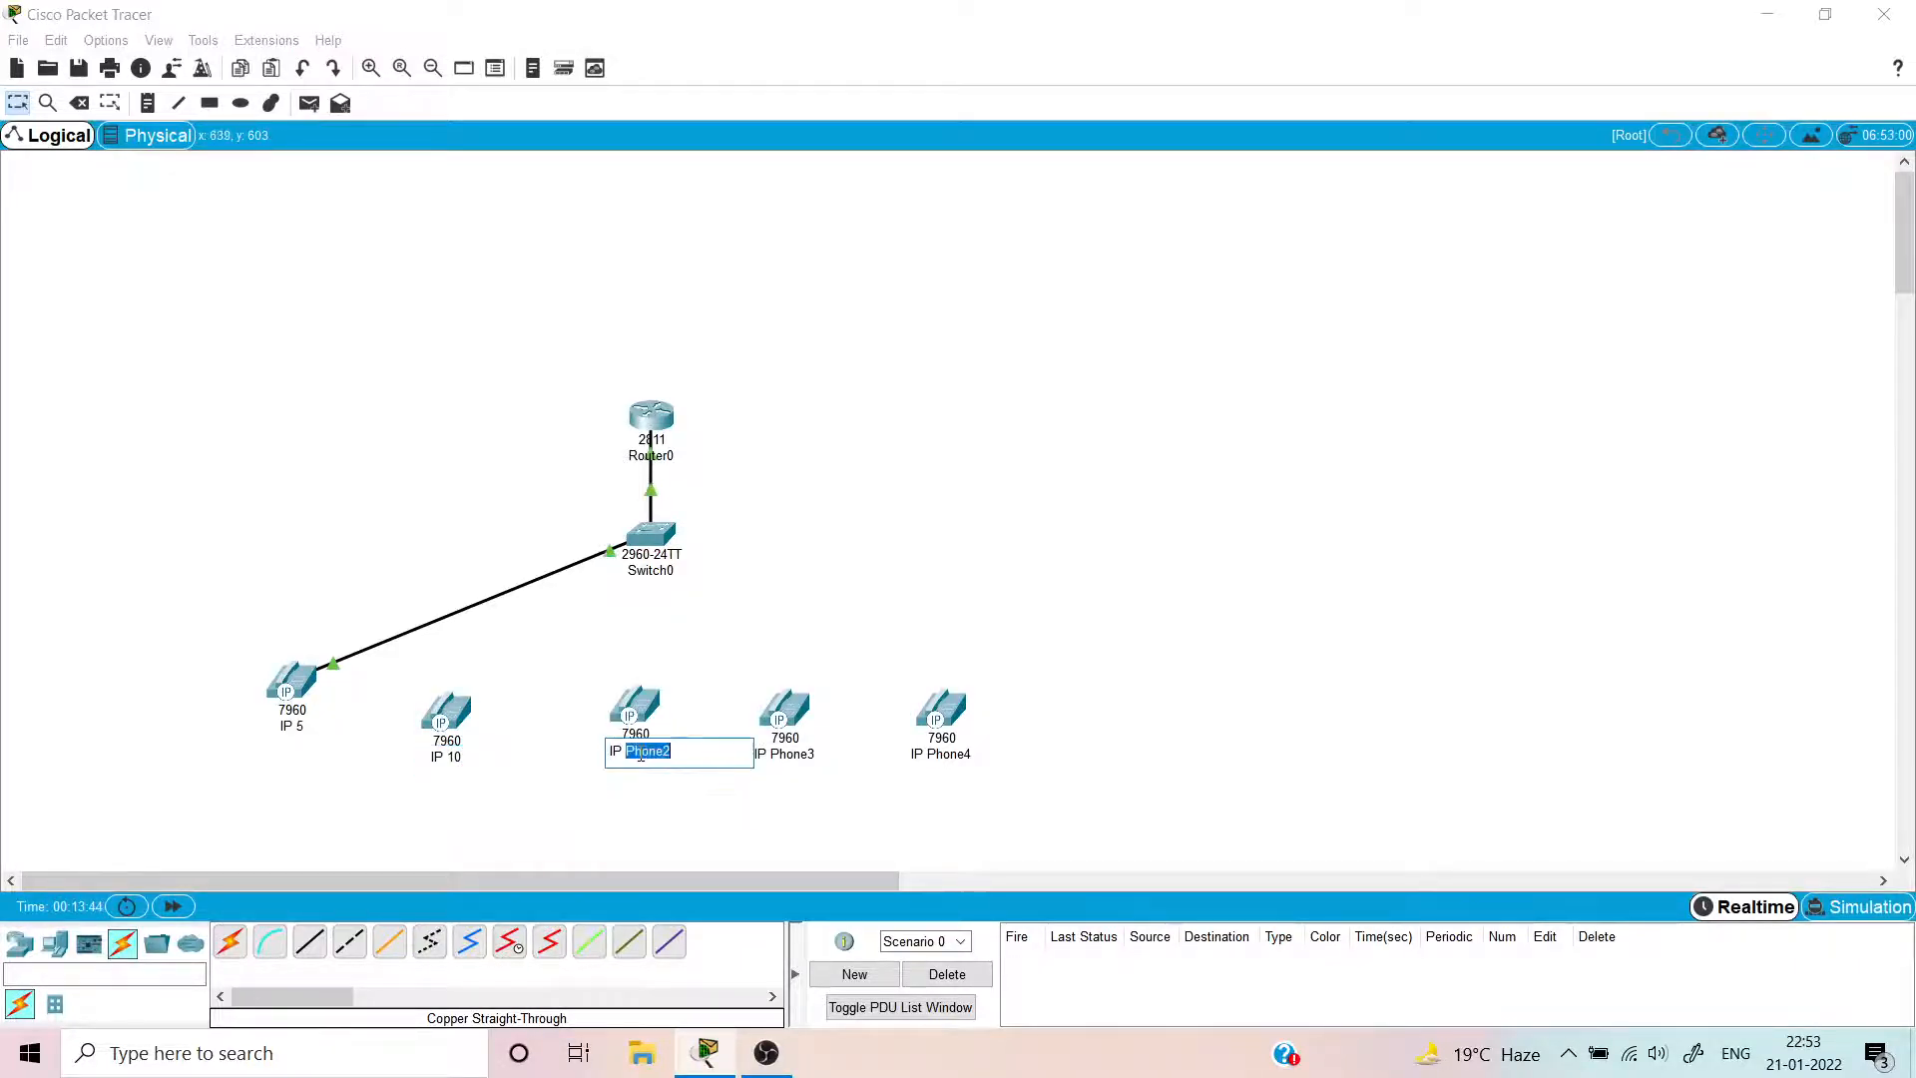
text(15)
- Rename IP Phone3 as IP 20 and IP Phone4 as IP 25 directly in the workspace
click(795, 765)
double_click(795, 764)
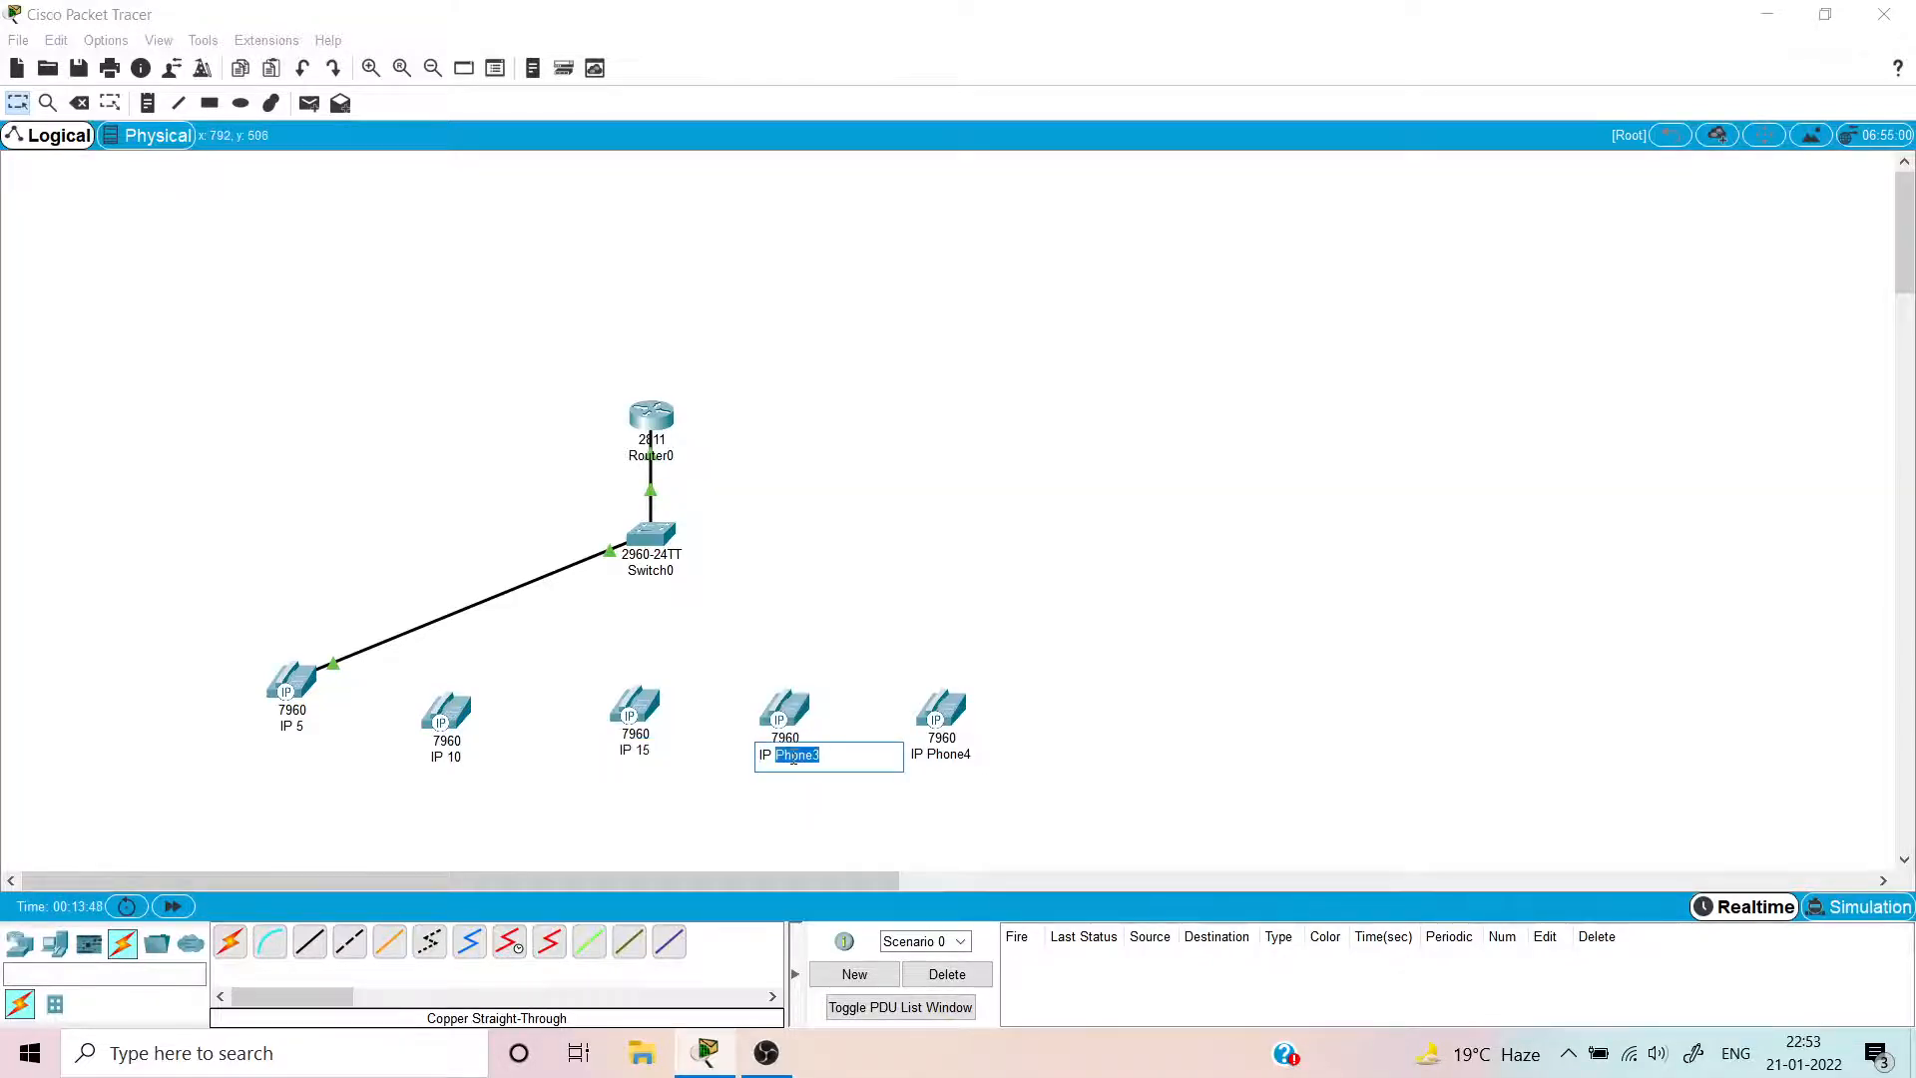
text(20)
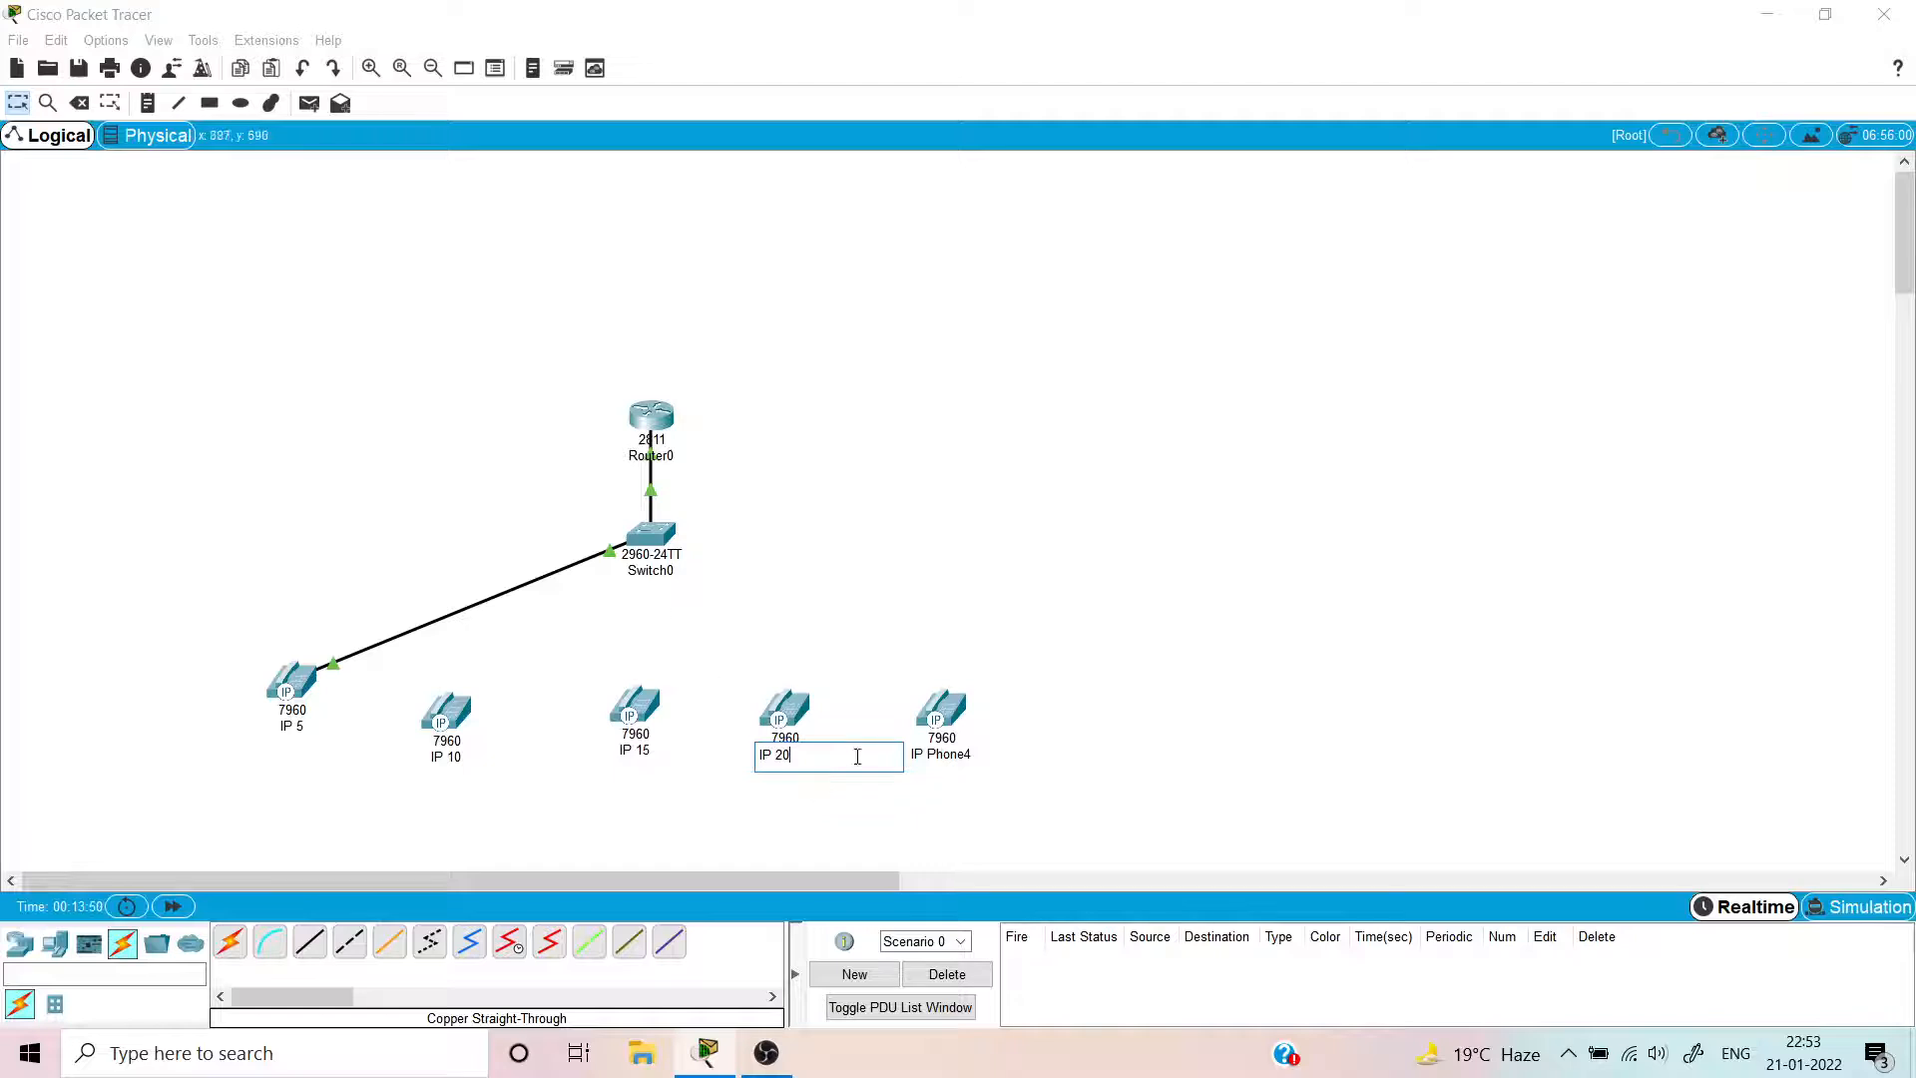
click(938, 763)
click(938, 763)
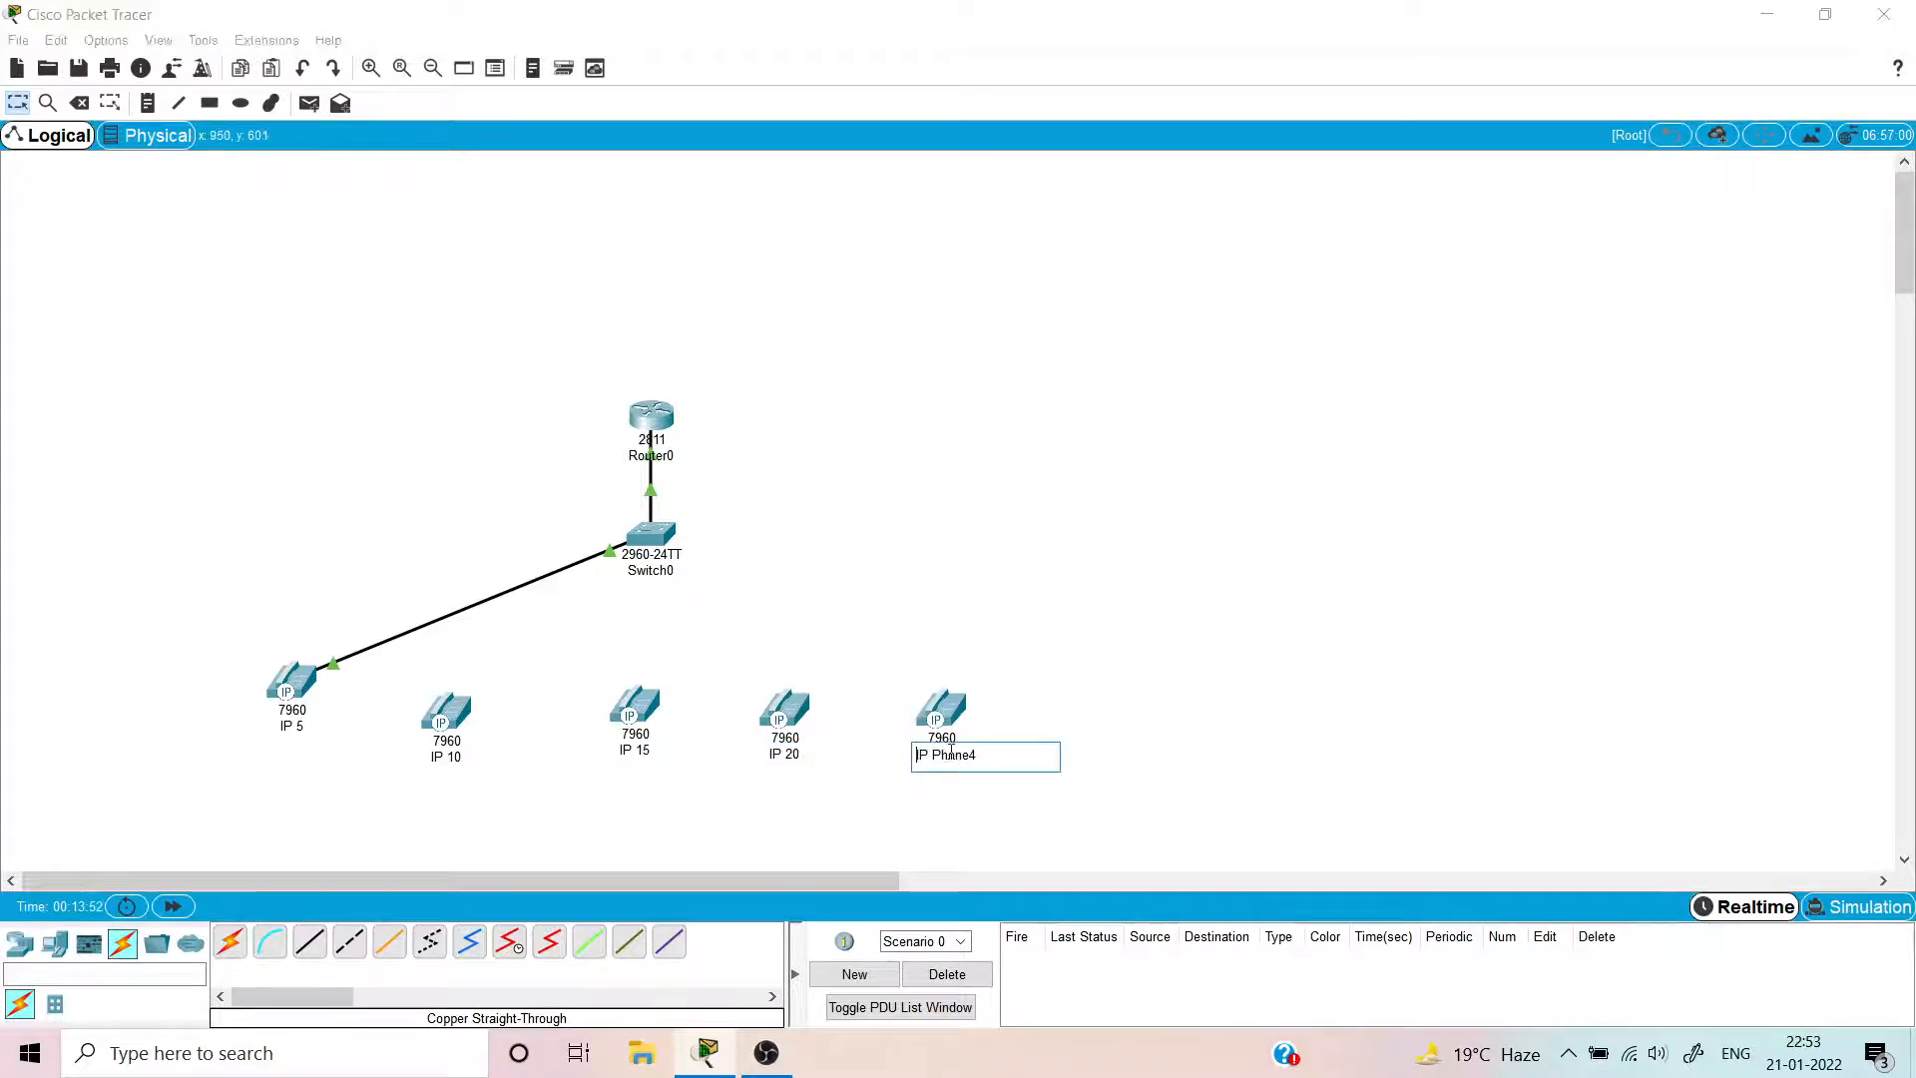
double_click(940, 755)
text(25)
click(683, 800)
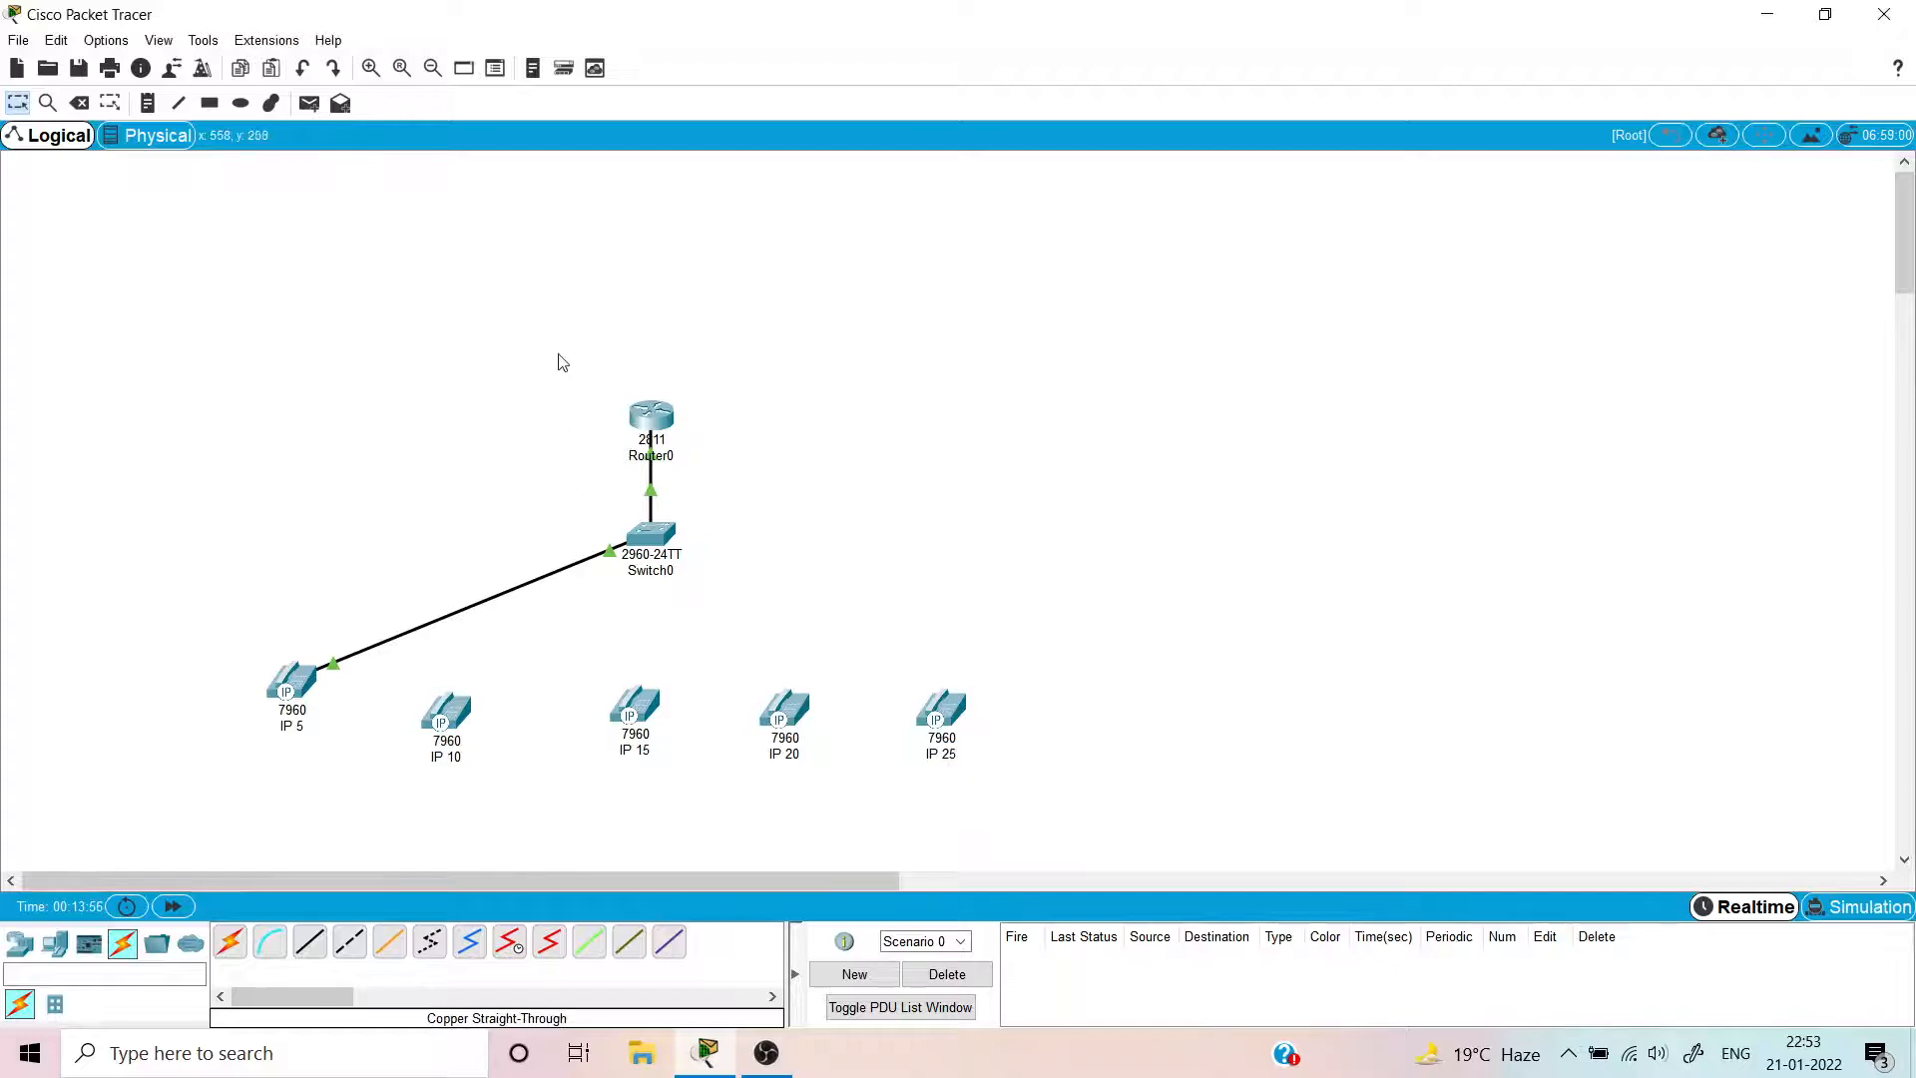
- In Router0's command line, exit telephony-service configuration and assign number 5 to ephone-dn 1
click(652, 417)
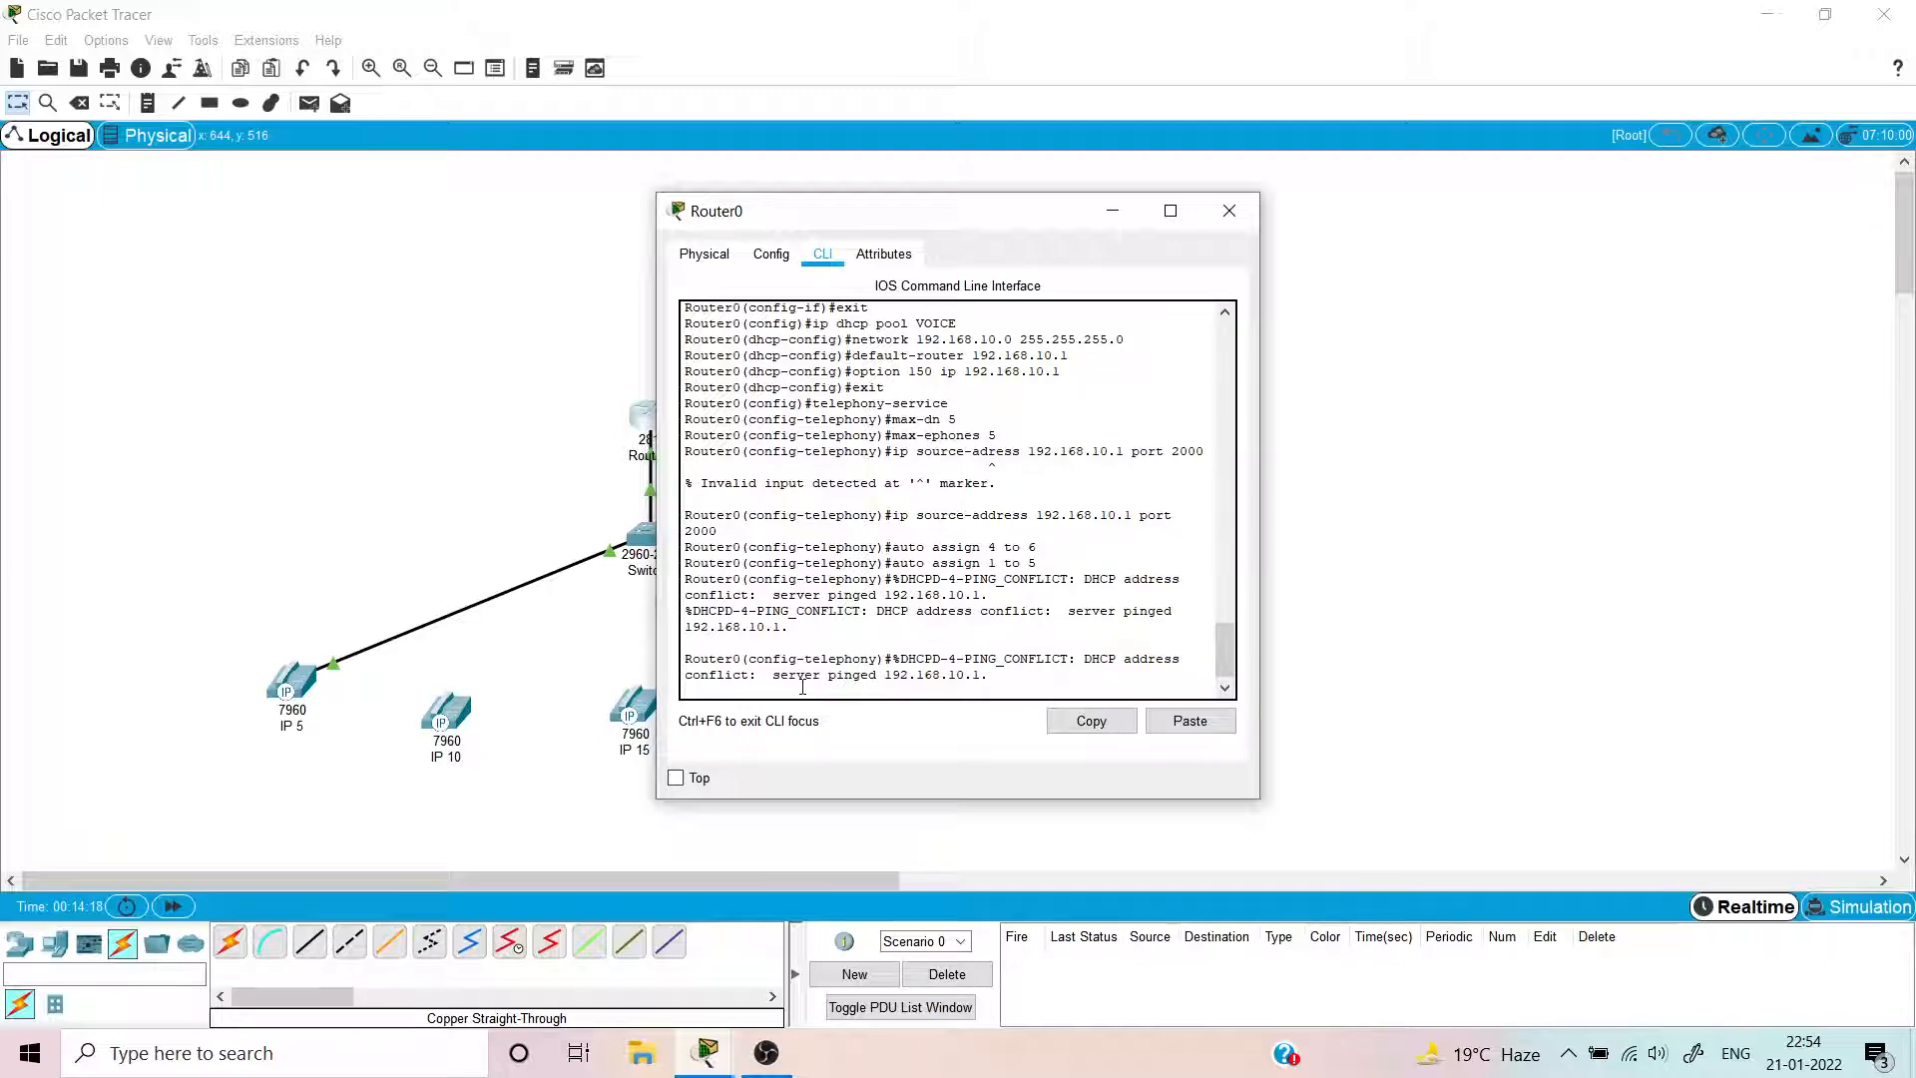
key(Return)
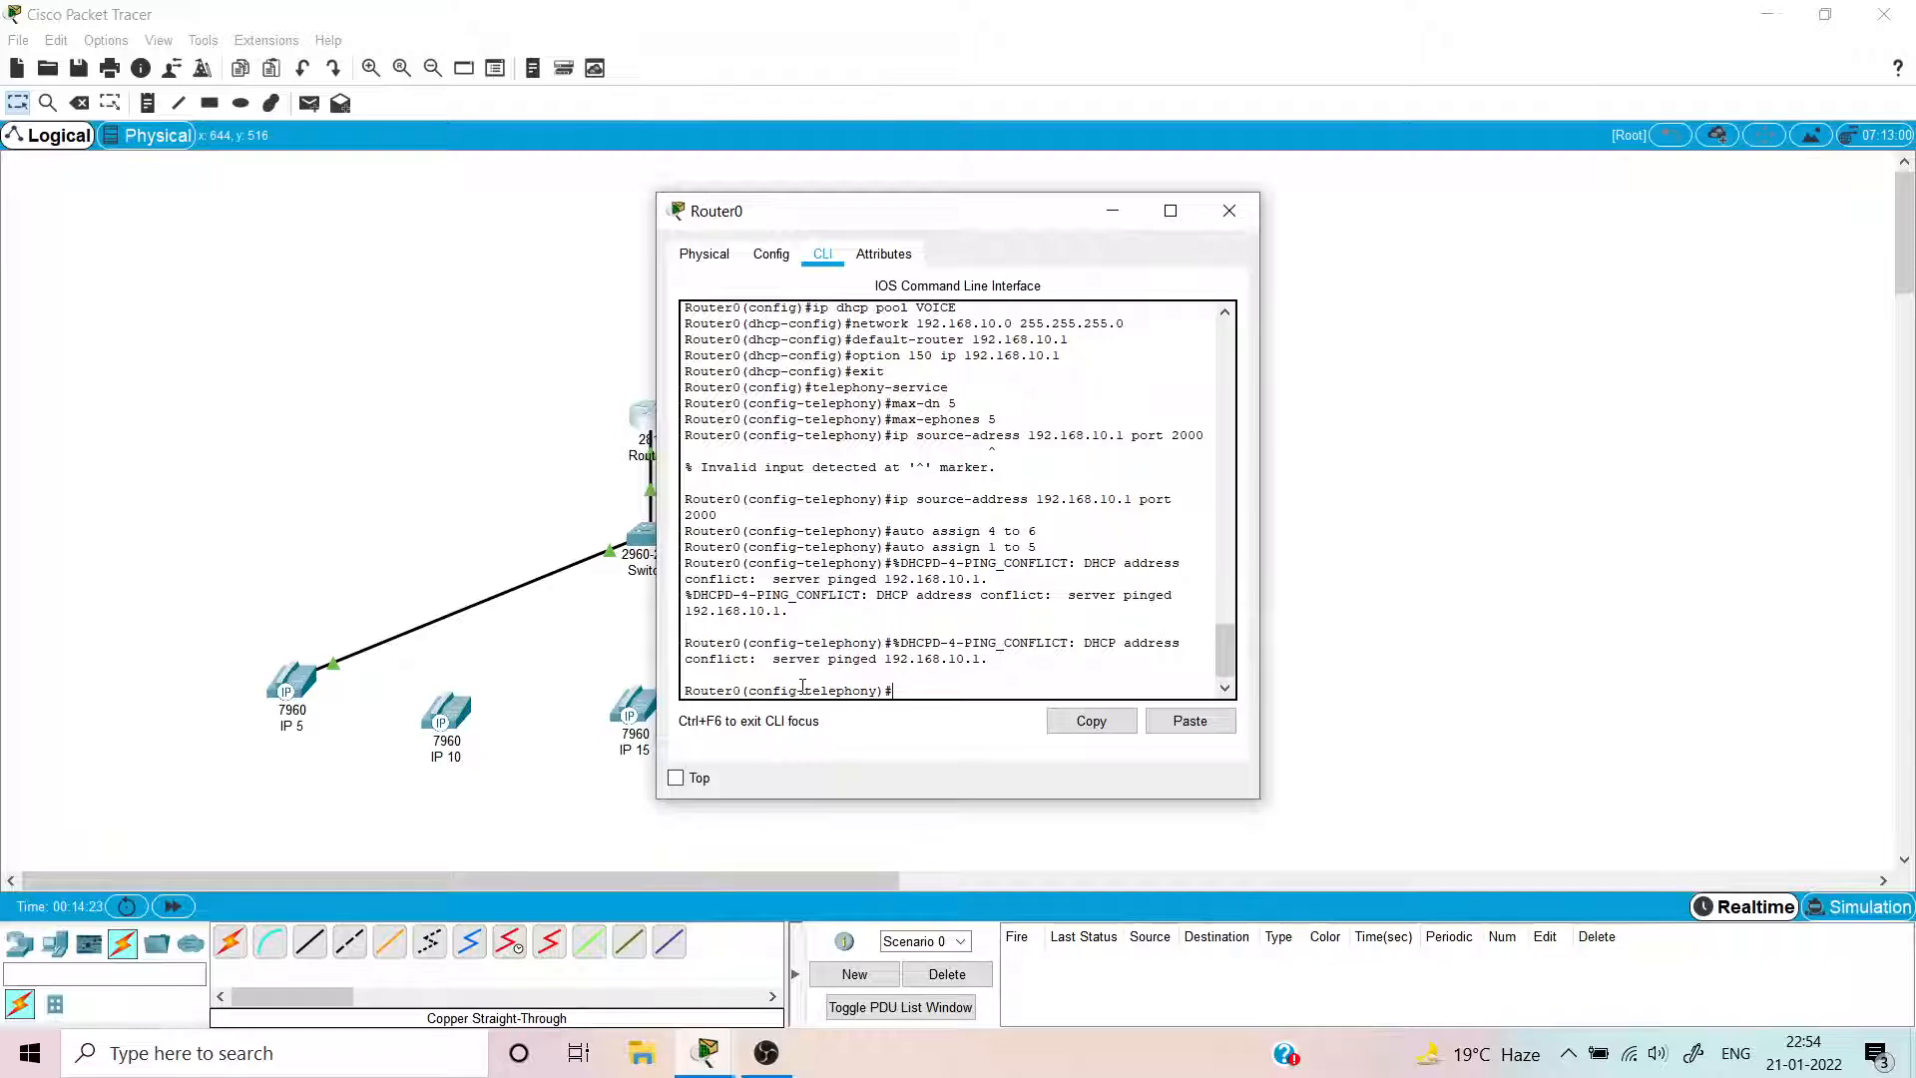
text(exit)
key(Return)
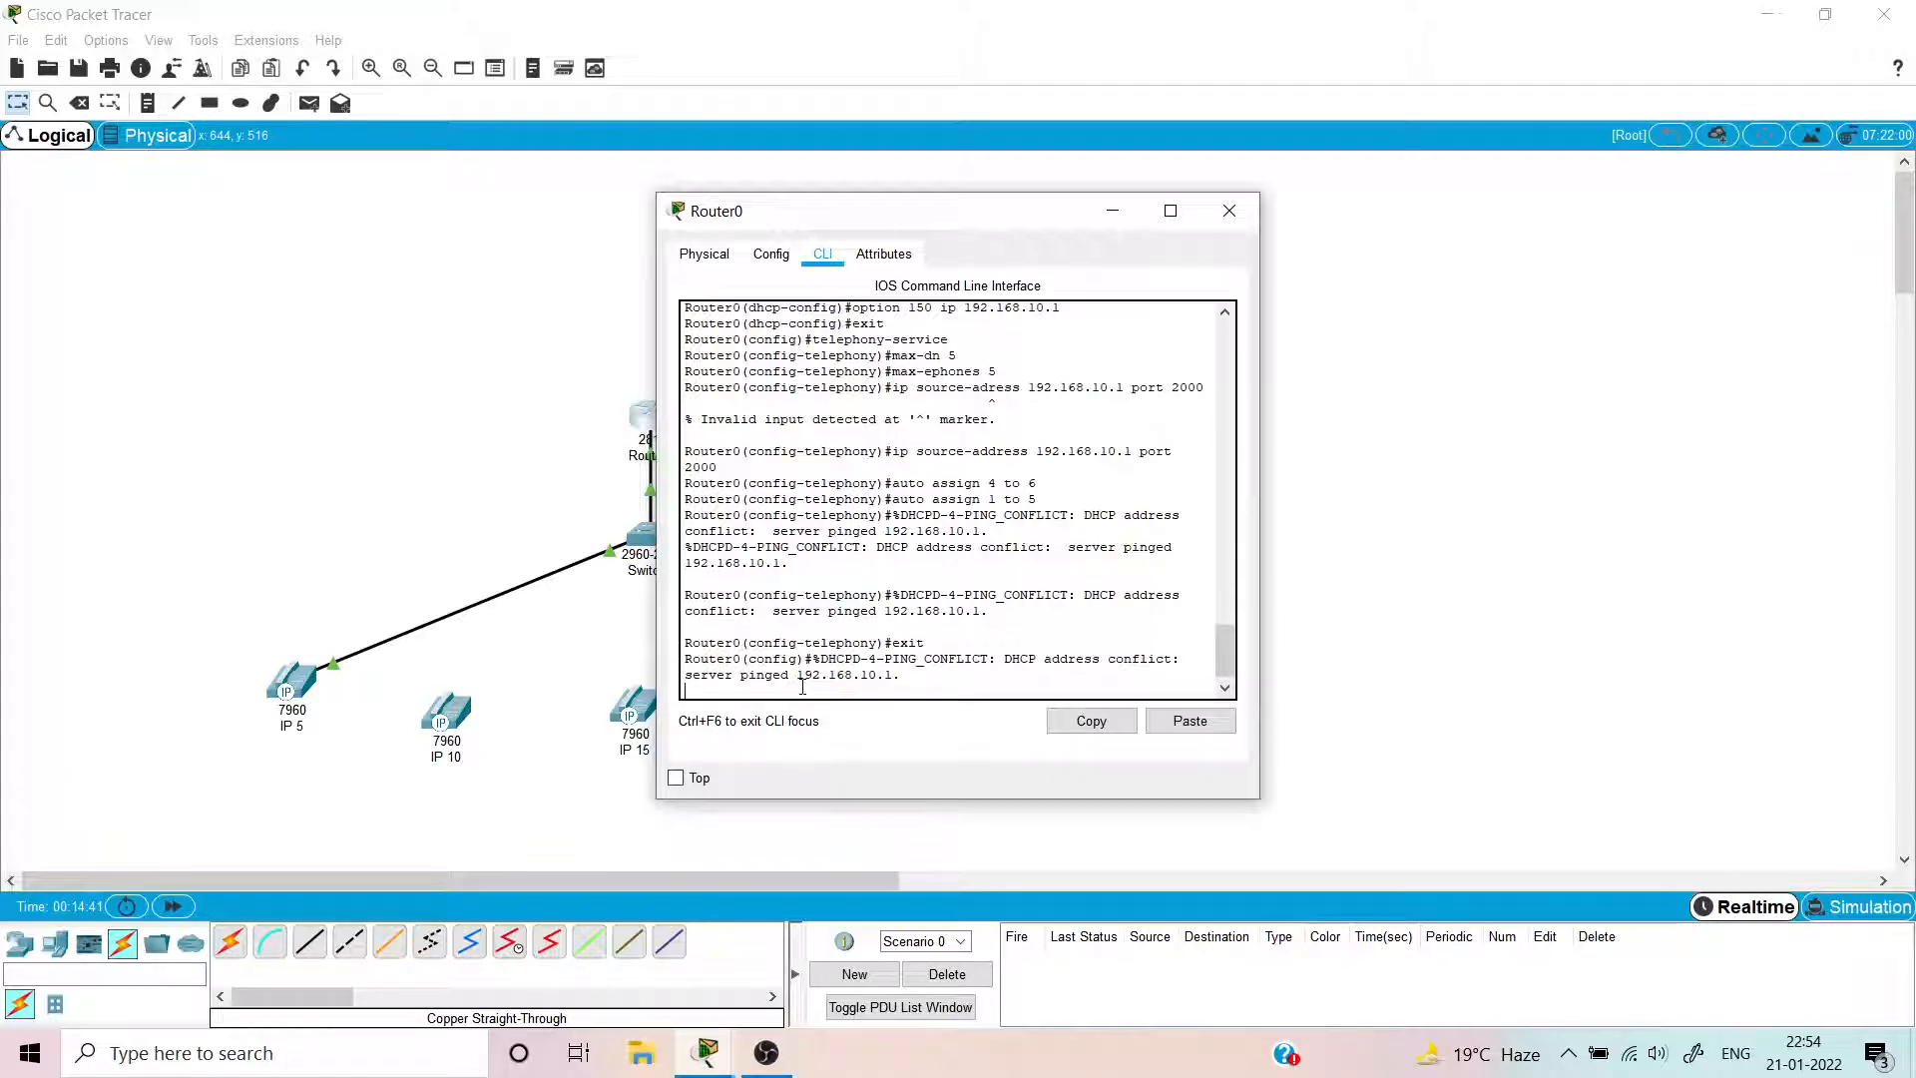
text(ephone)
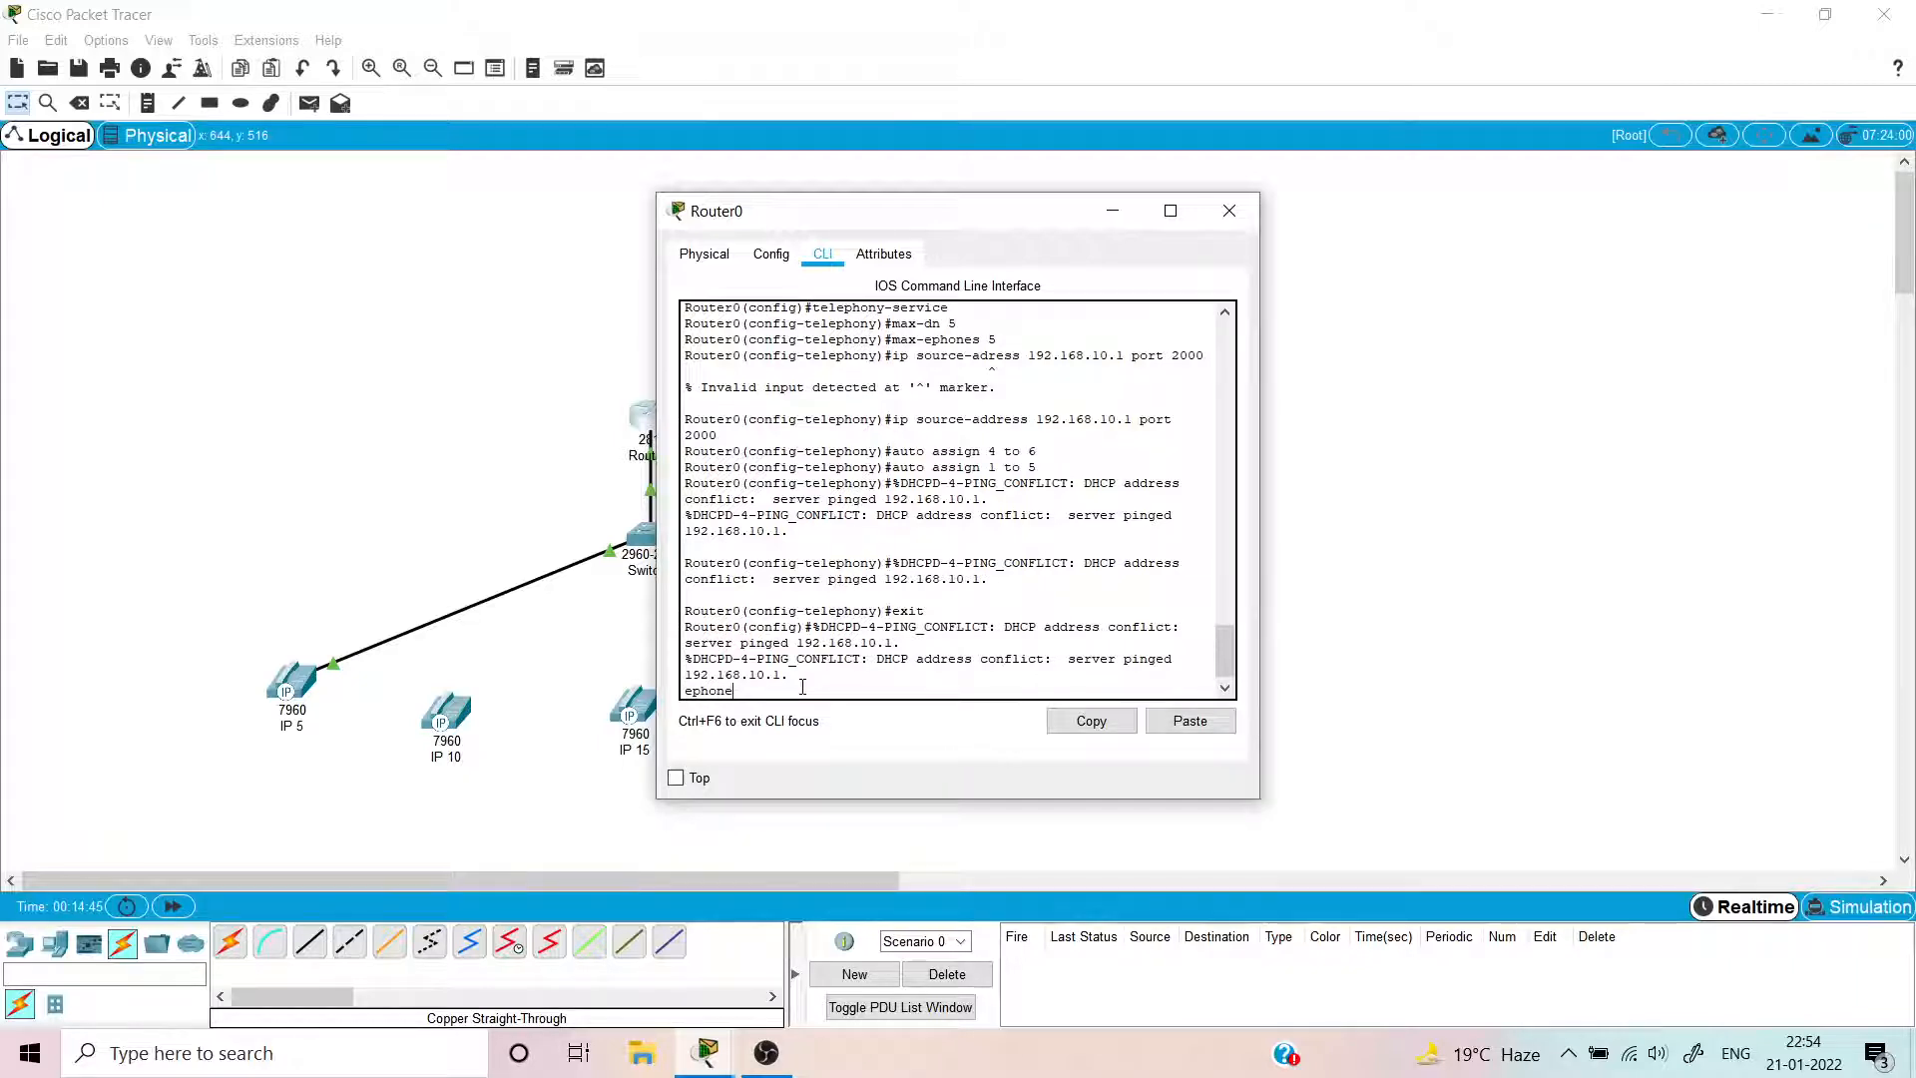
text(-dn 1)
key(Return)
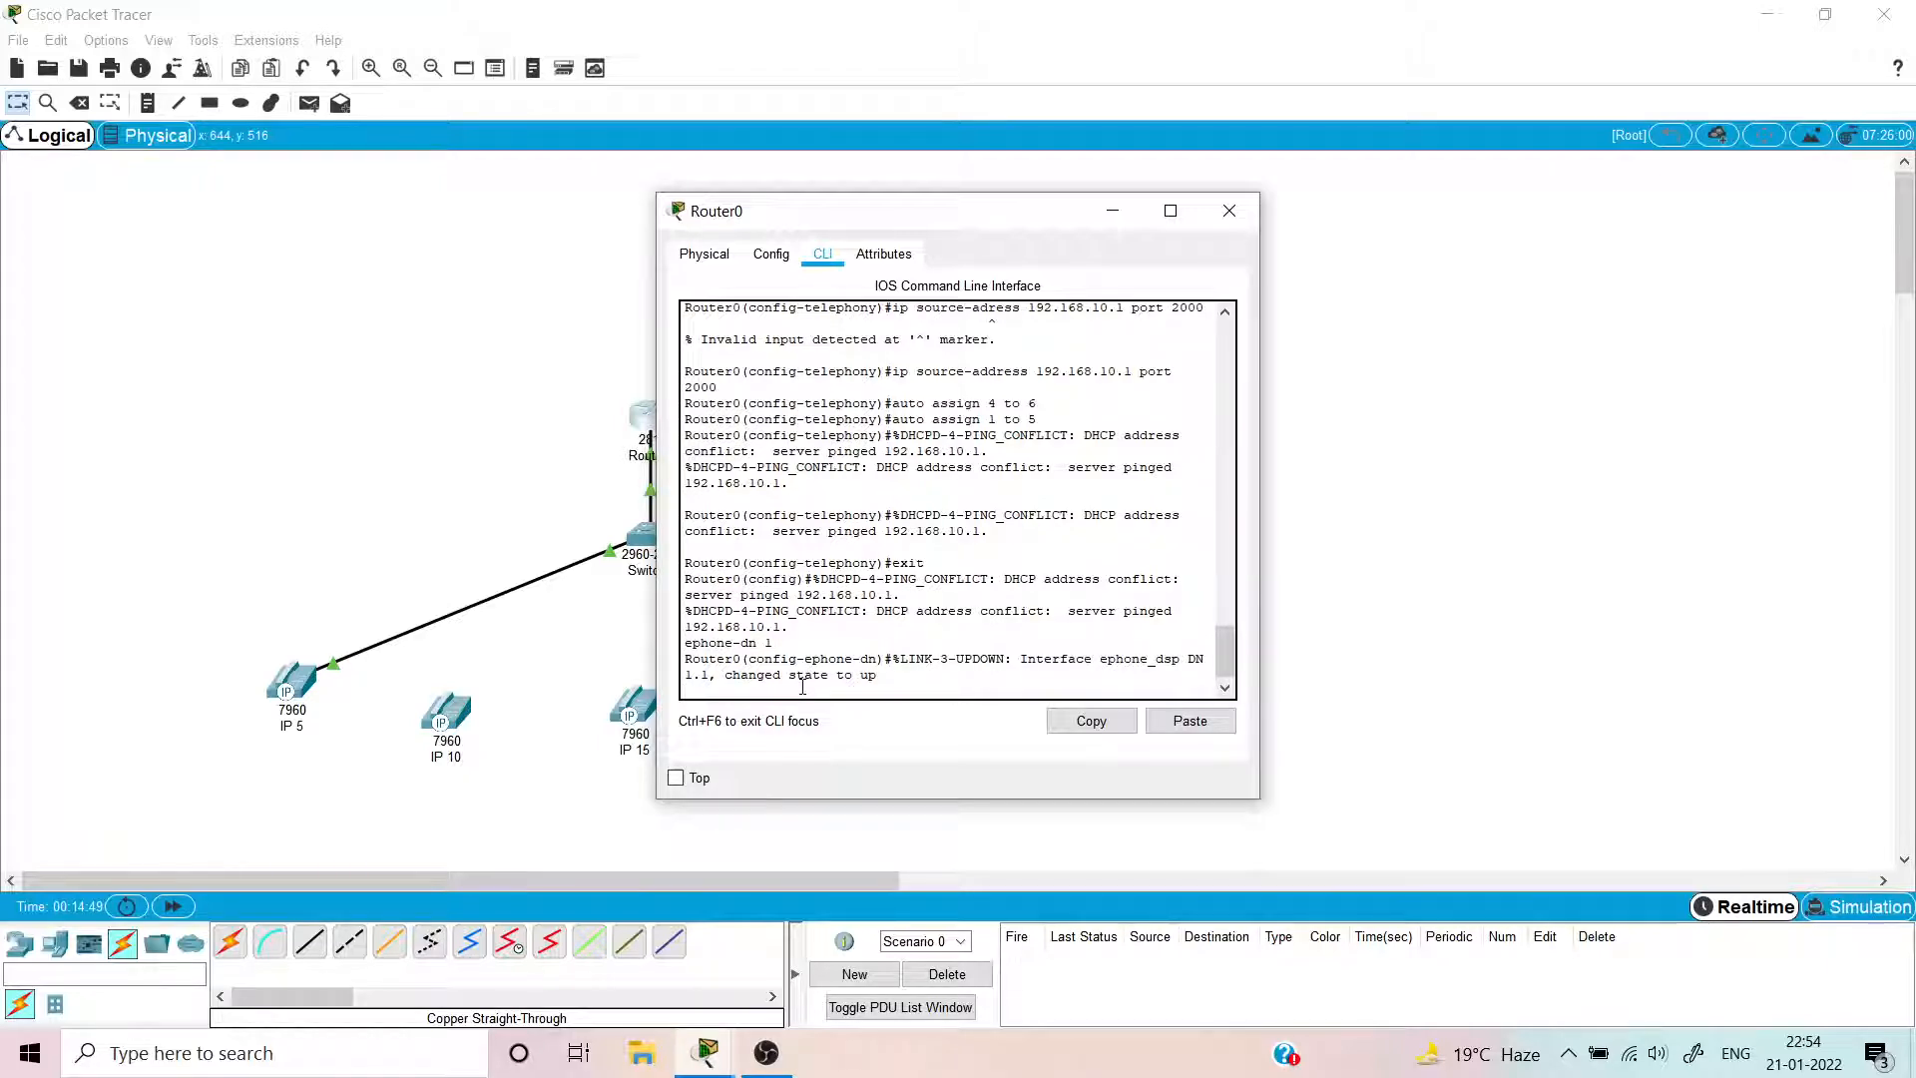
key(Return)
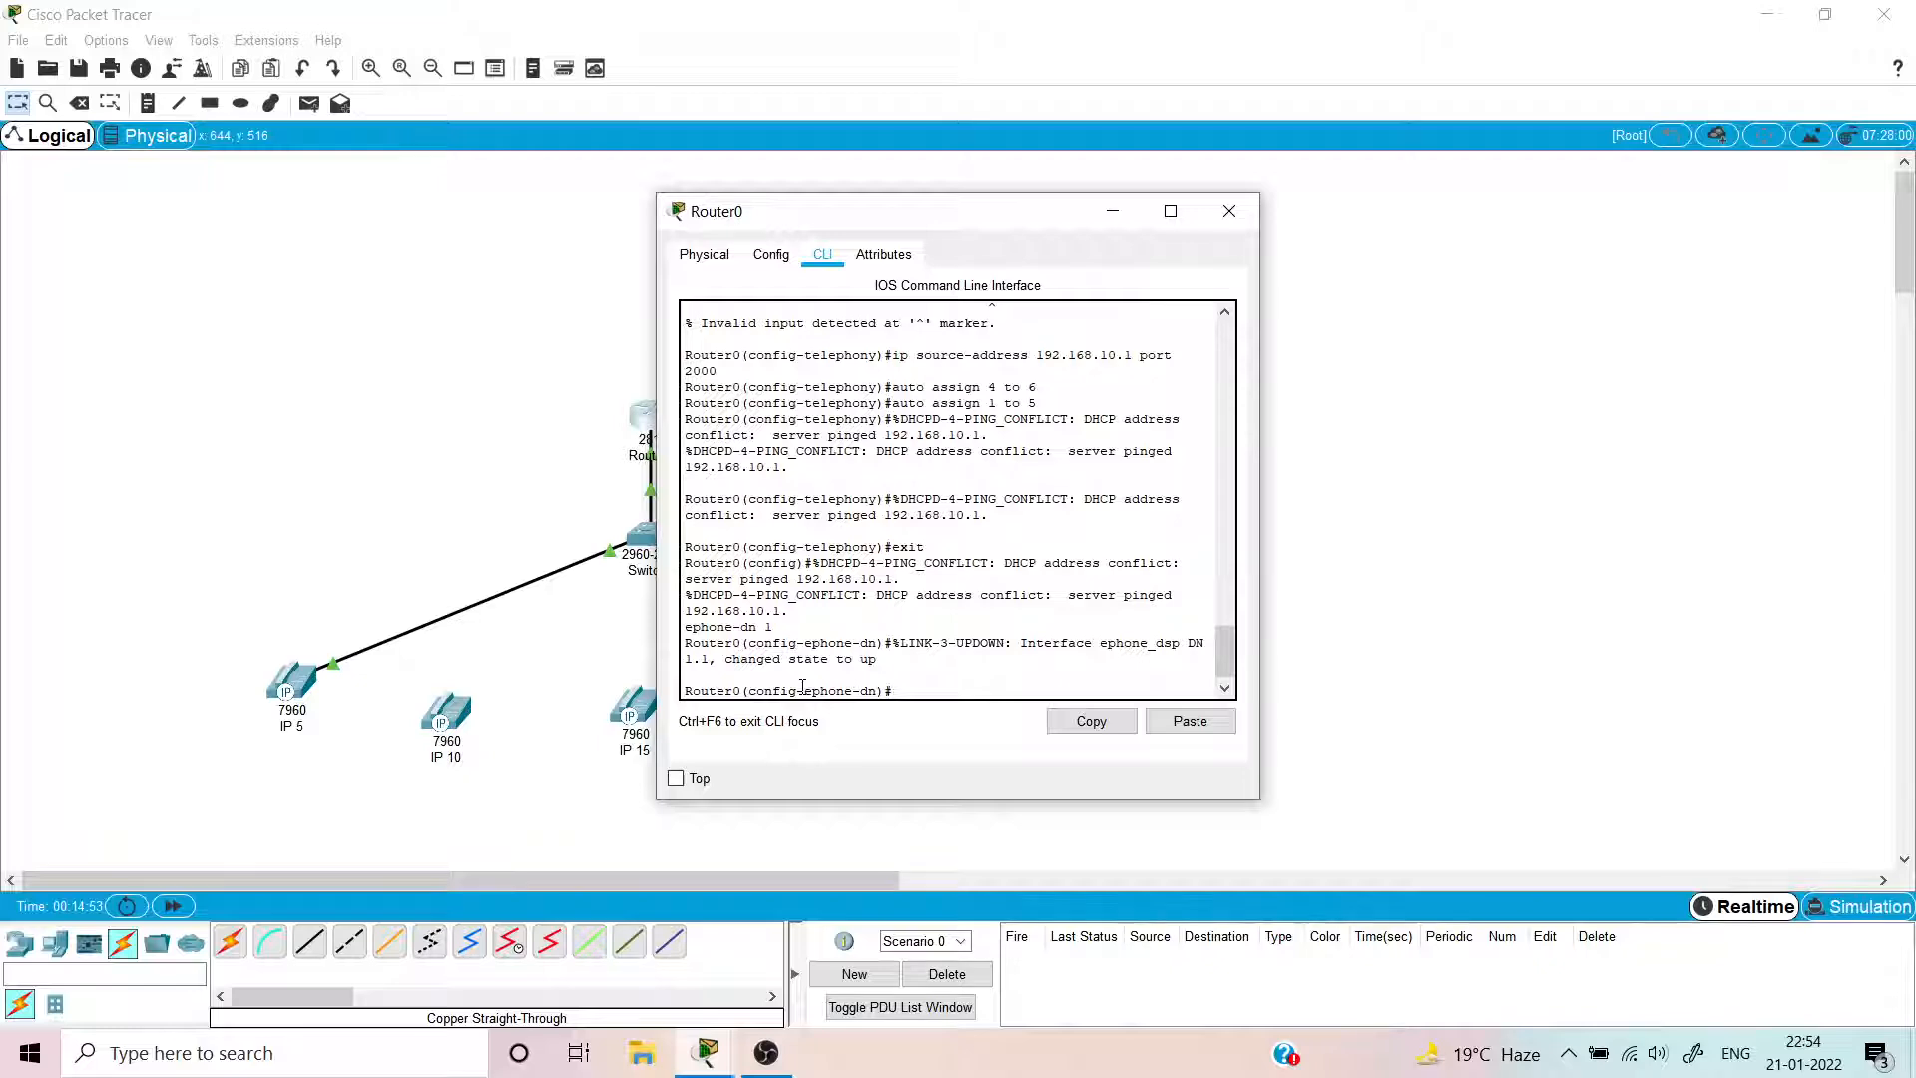
text(numbe)
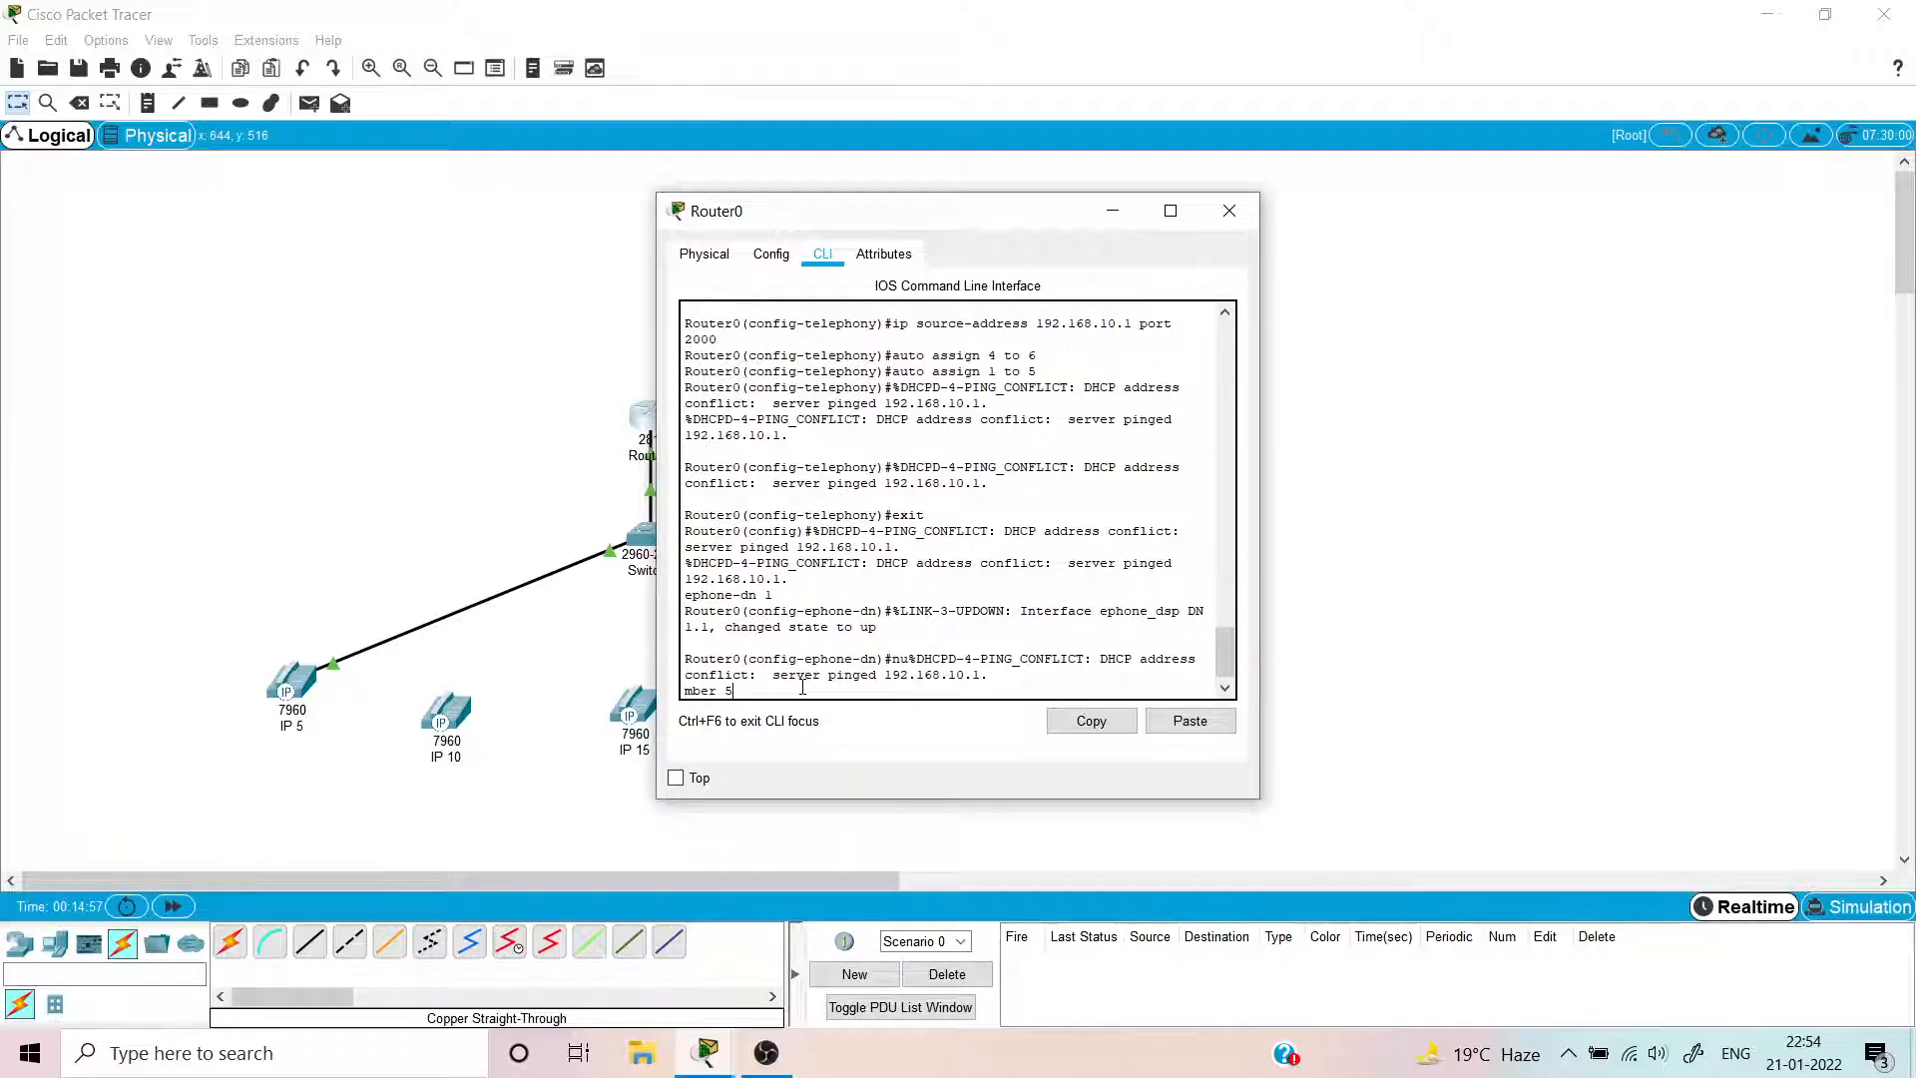
text(r 5)
key(Return)
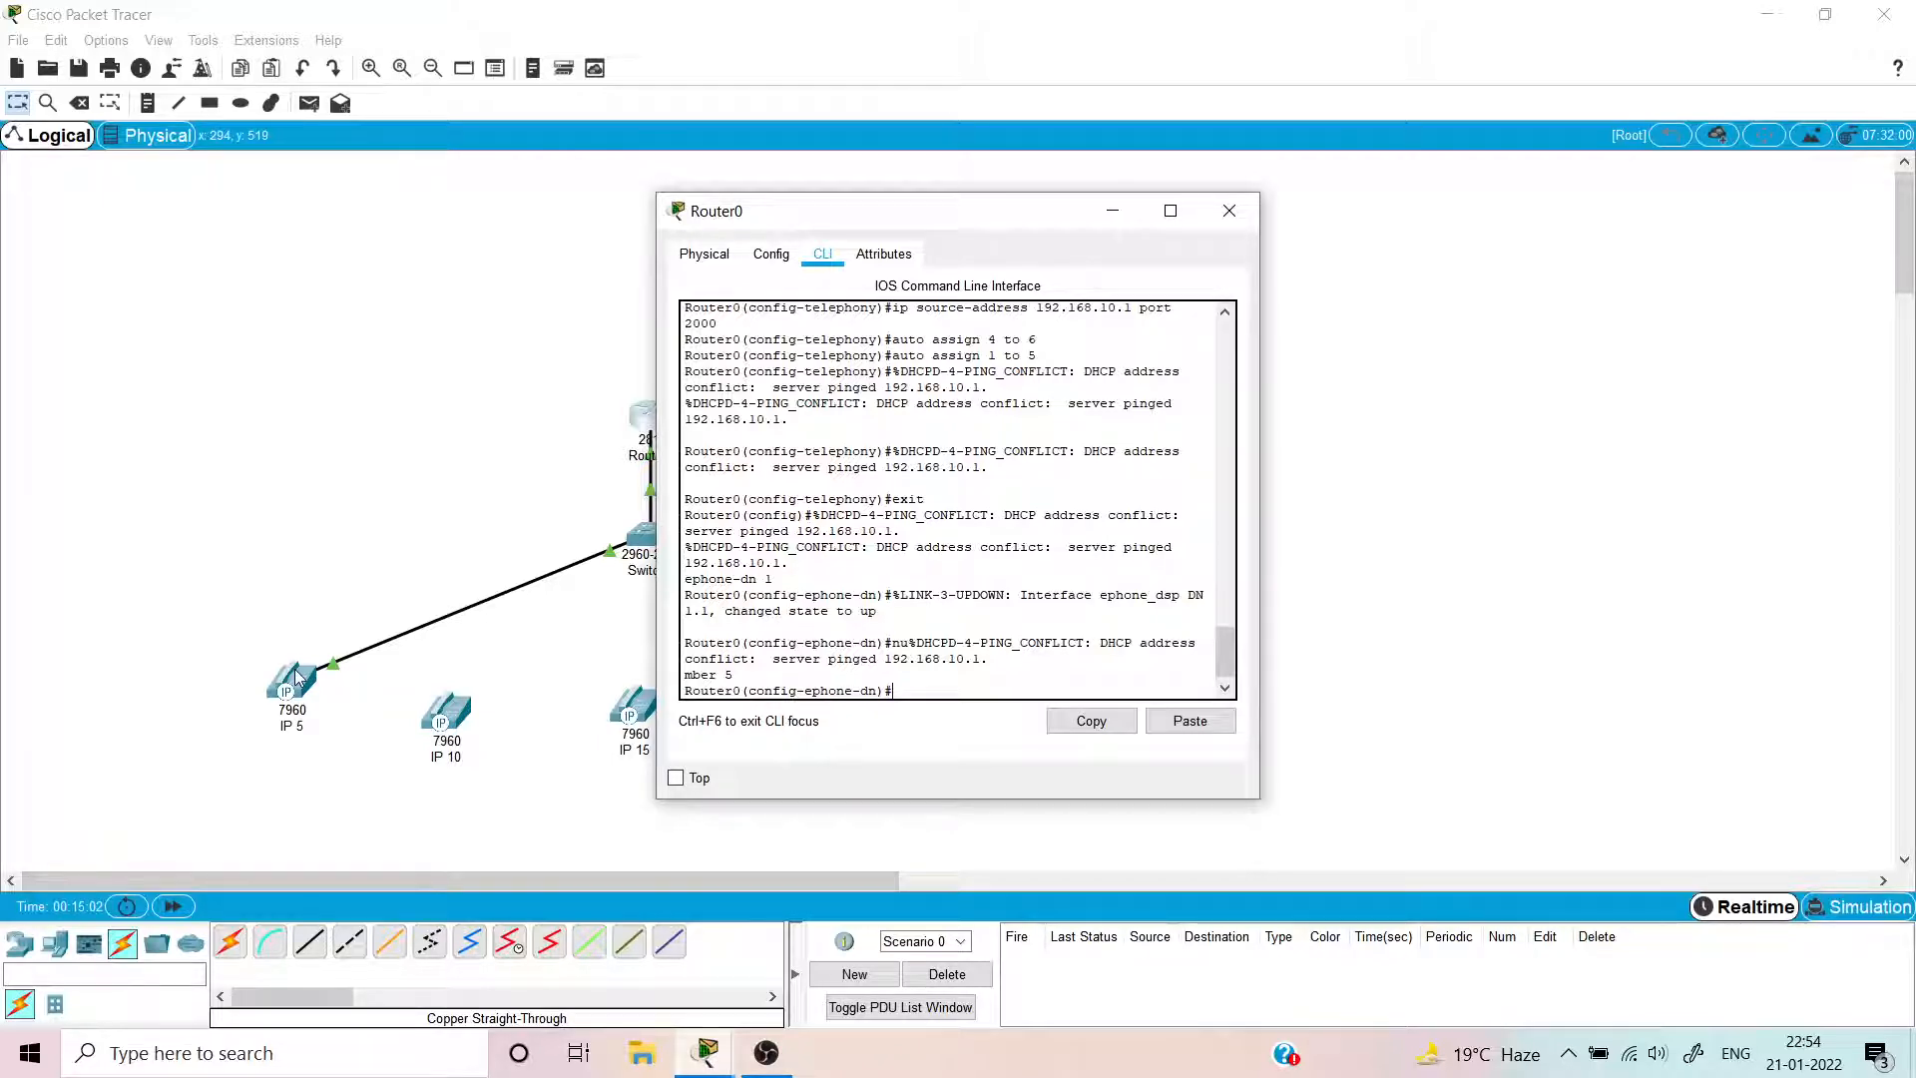
click(297, 757)
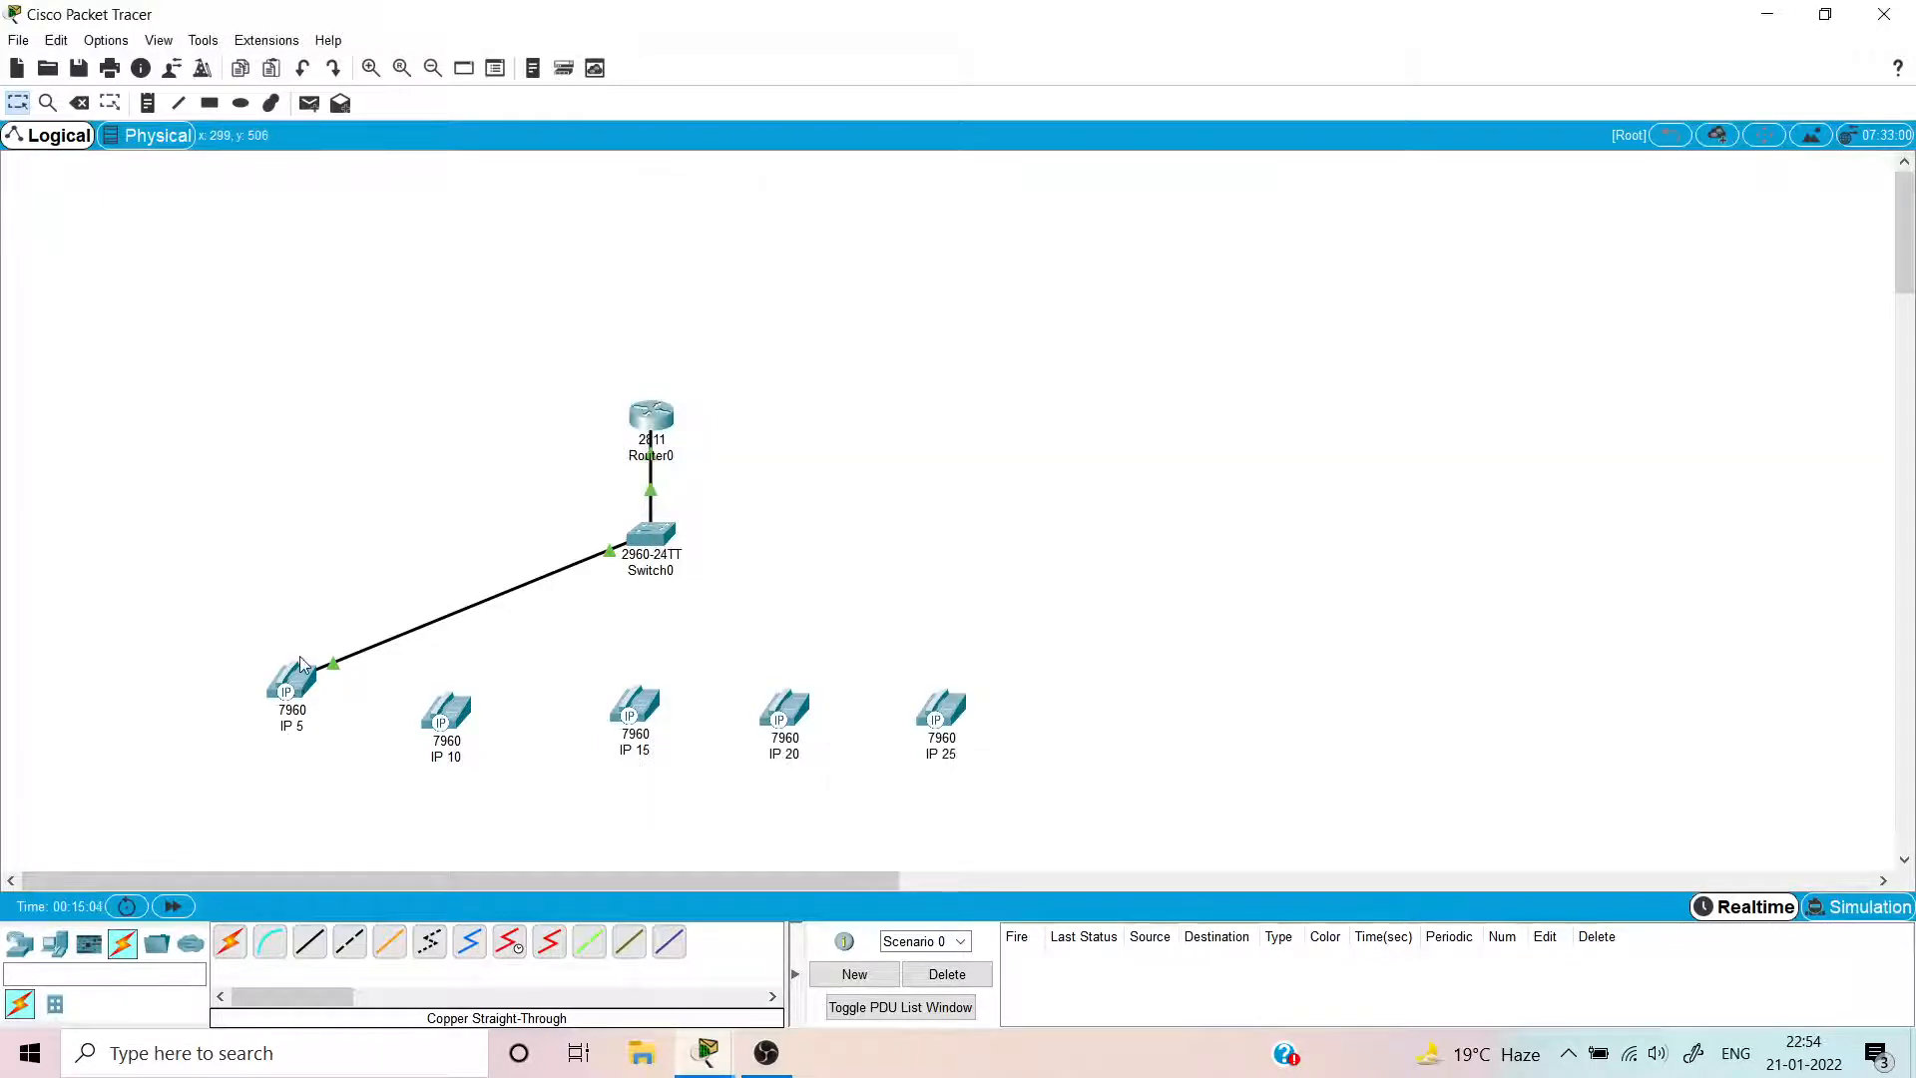
- Connect phone IP 10 to Switch0's FastEthernet0/3 port with a copper straight-through cable
mouse_move(300, 683)
click(310, 941)
click(454, 705)
click(500, 718)
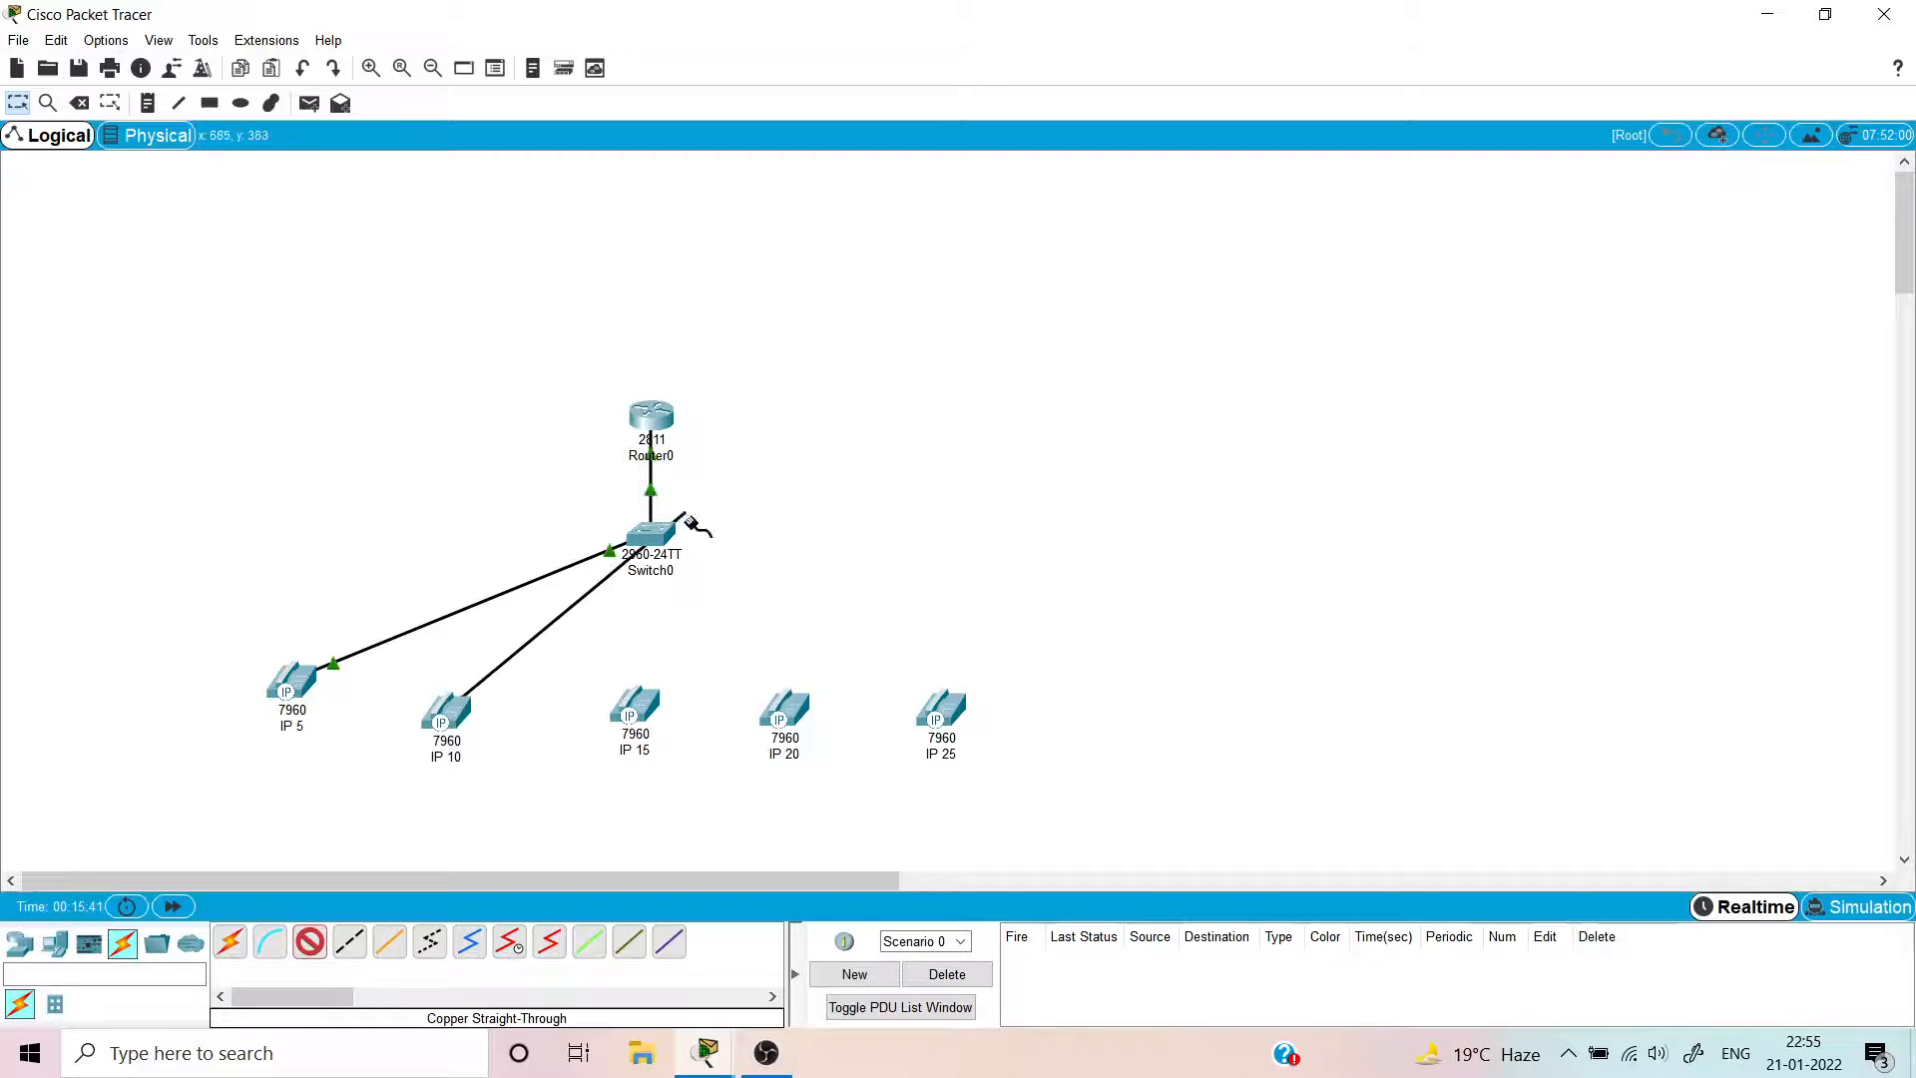
click(650, 538)
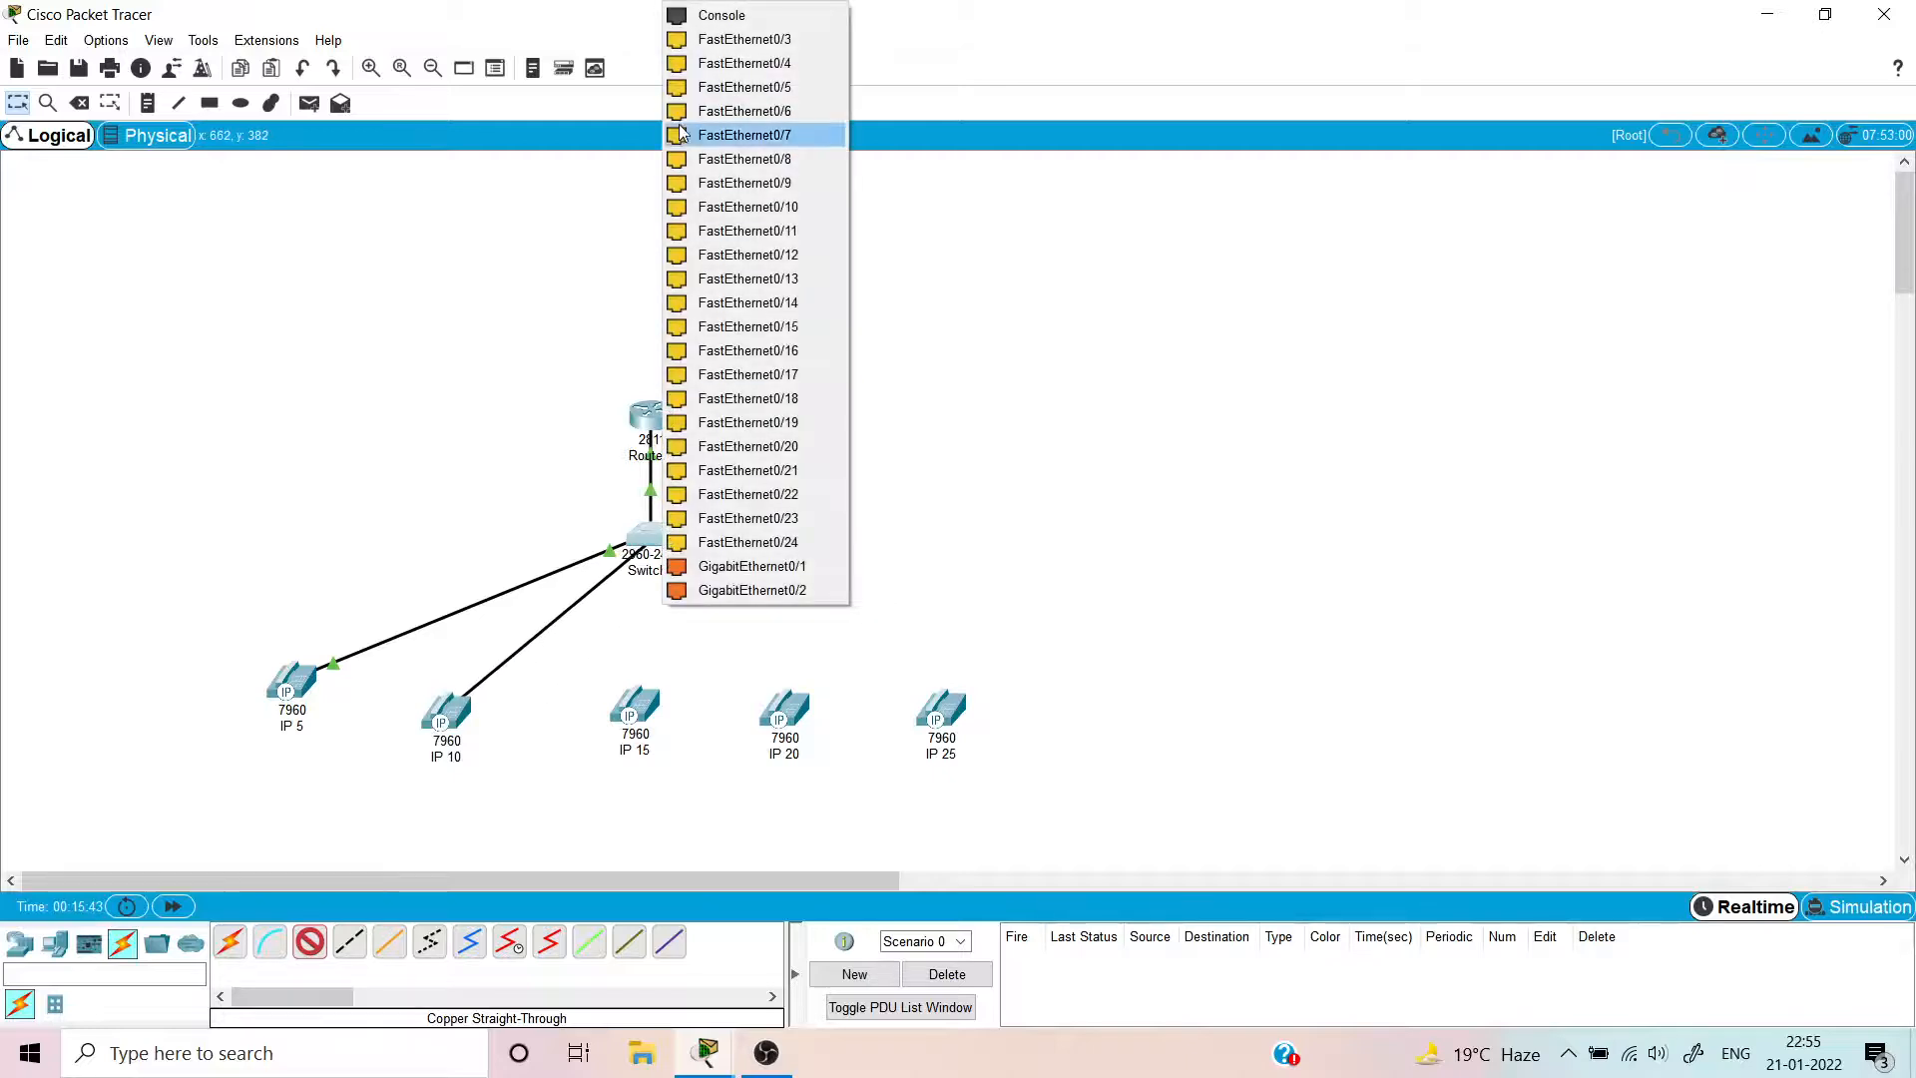
click(718, 38)
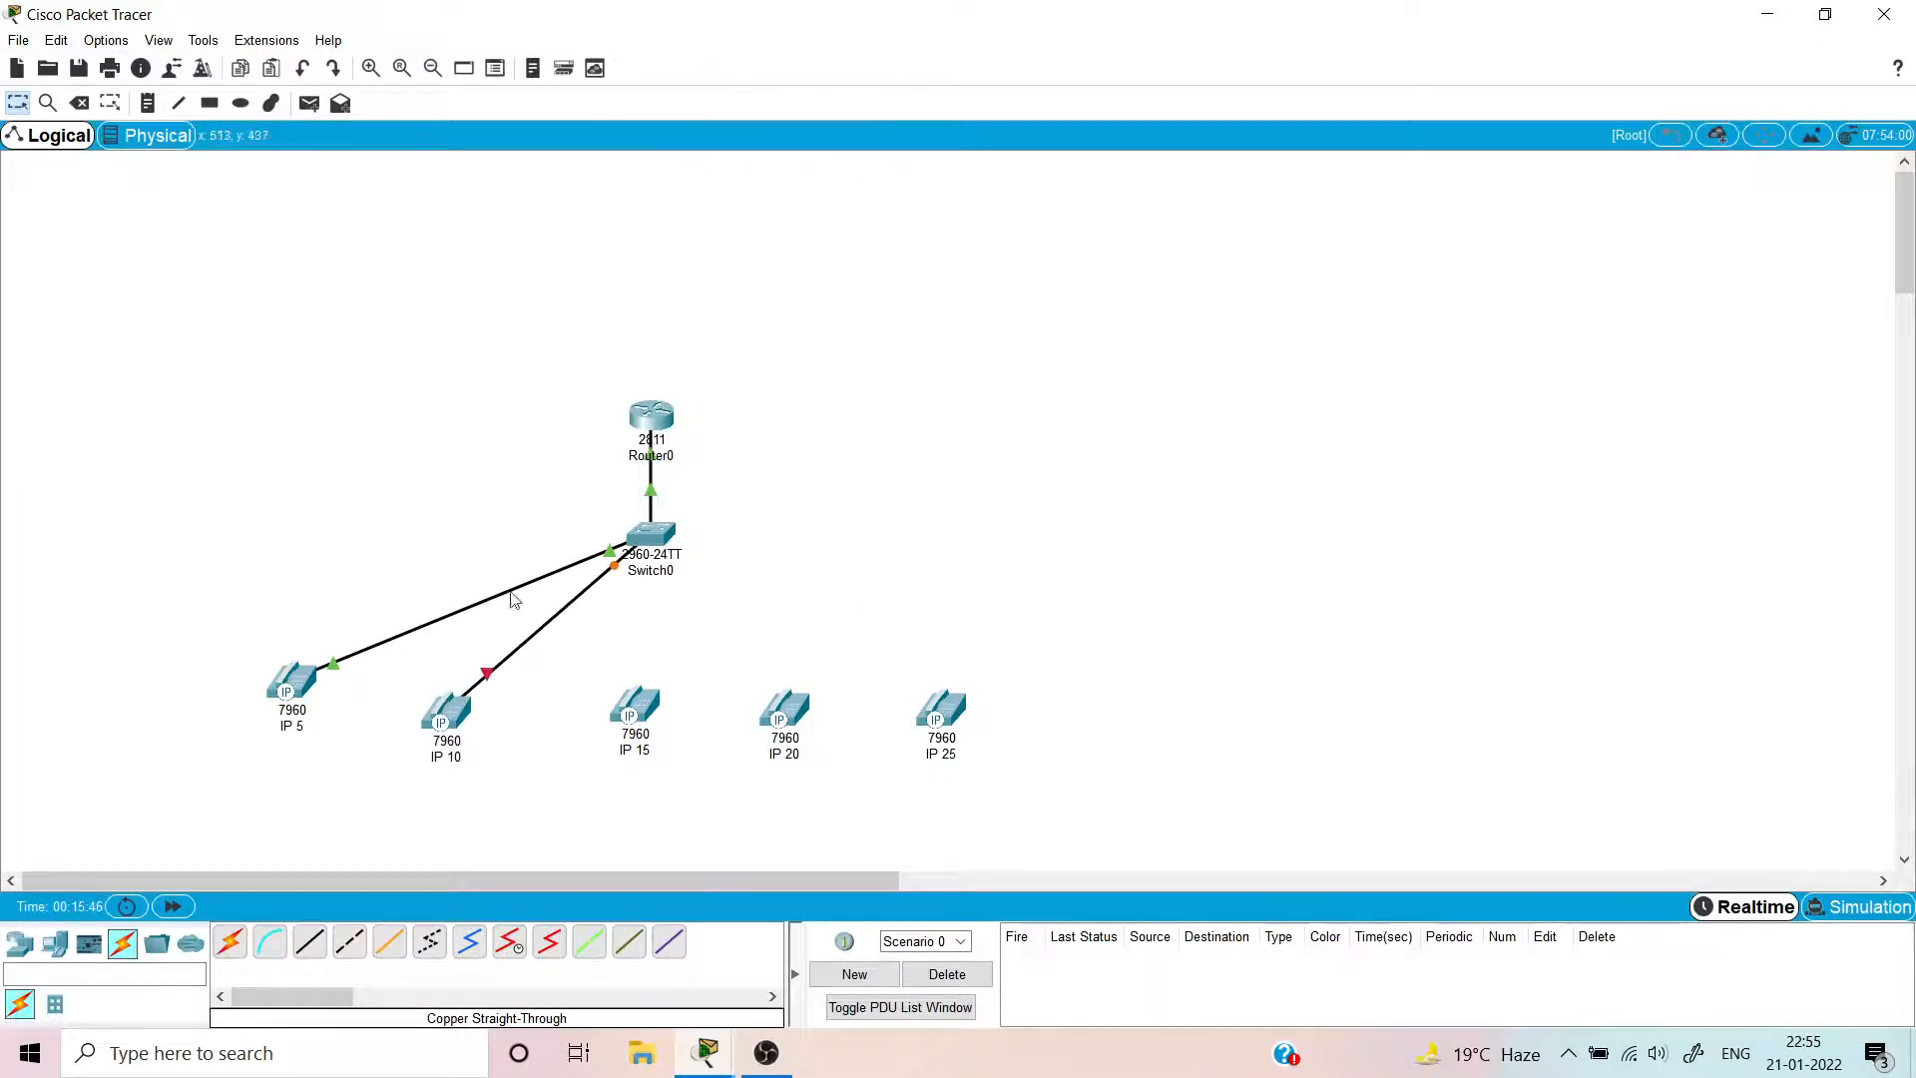
- Plug the IP_PHONE_POWER_ADAPTER into phone IP 10 and close its window
click(442, 736)
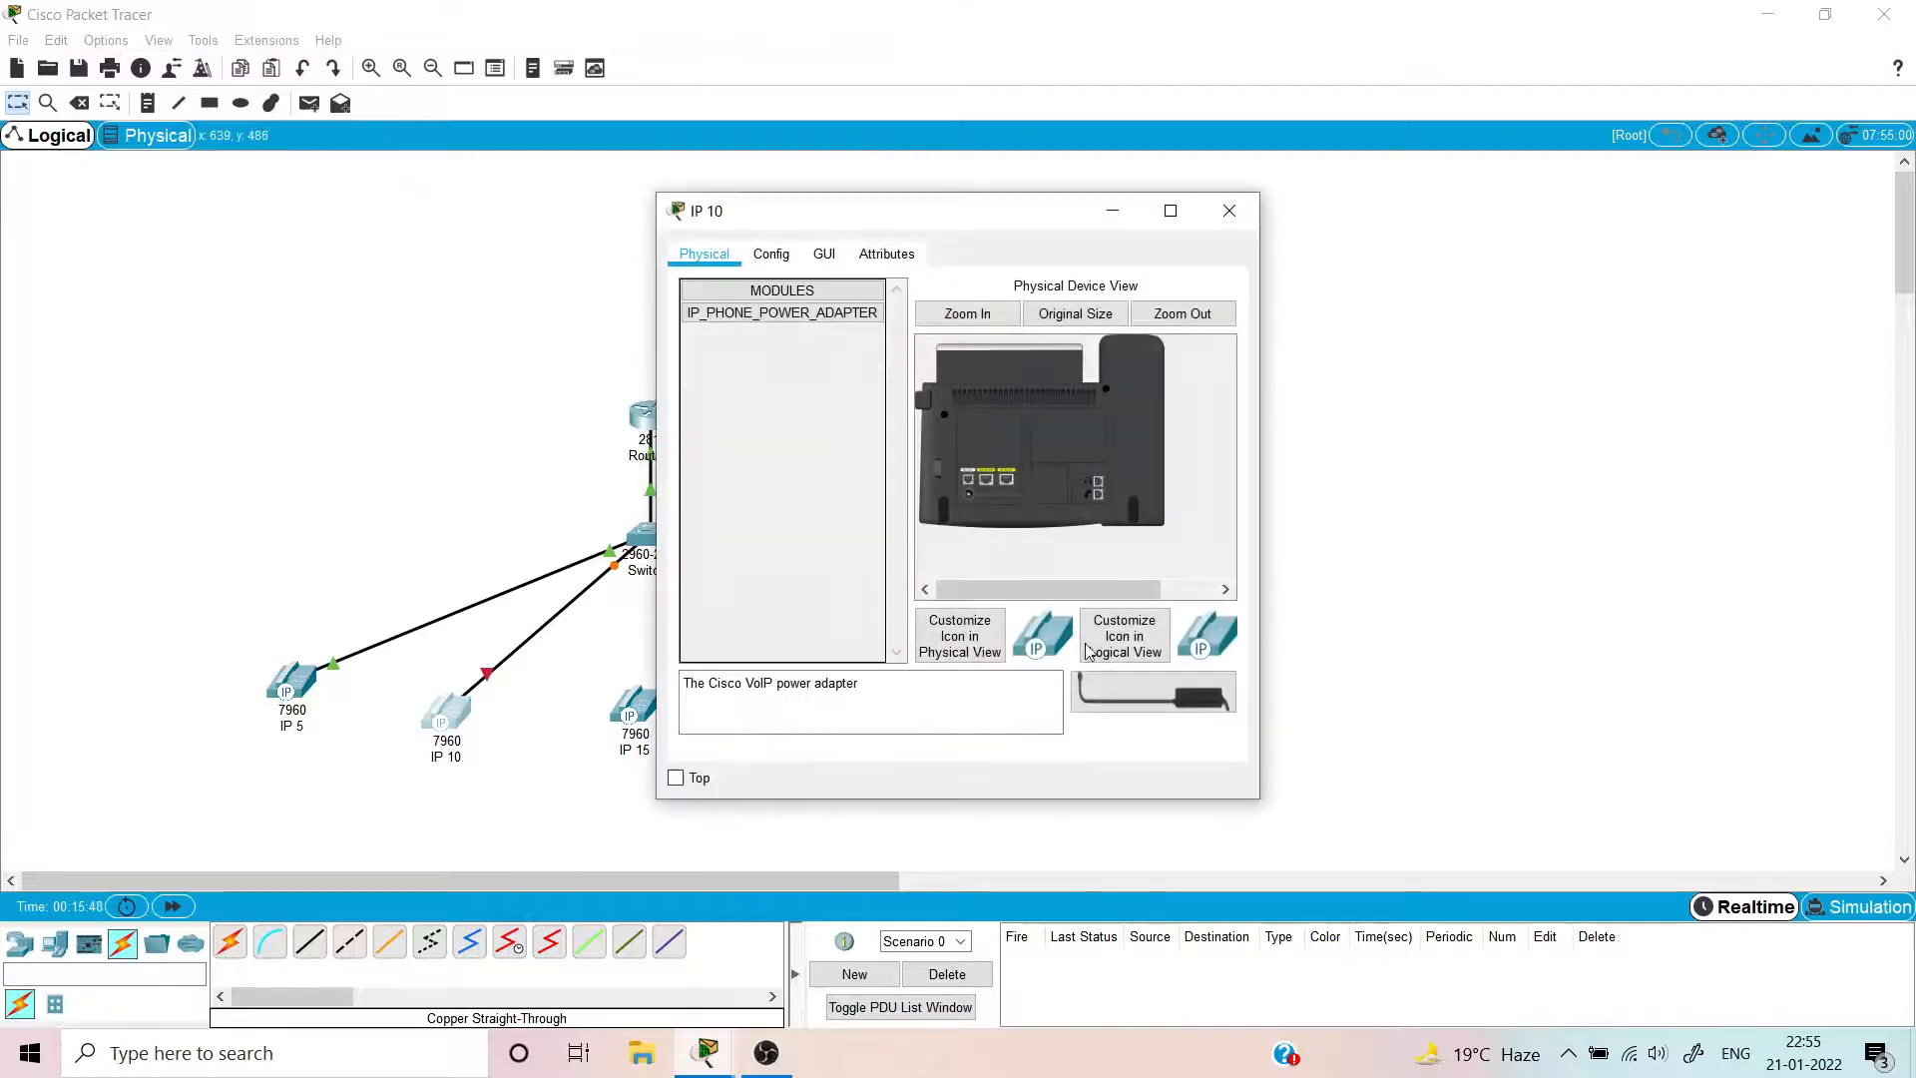
drag(1207, 706, 970, 495)
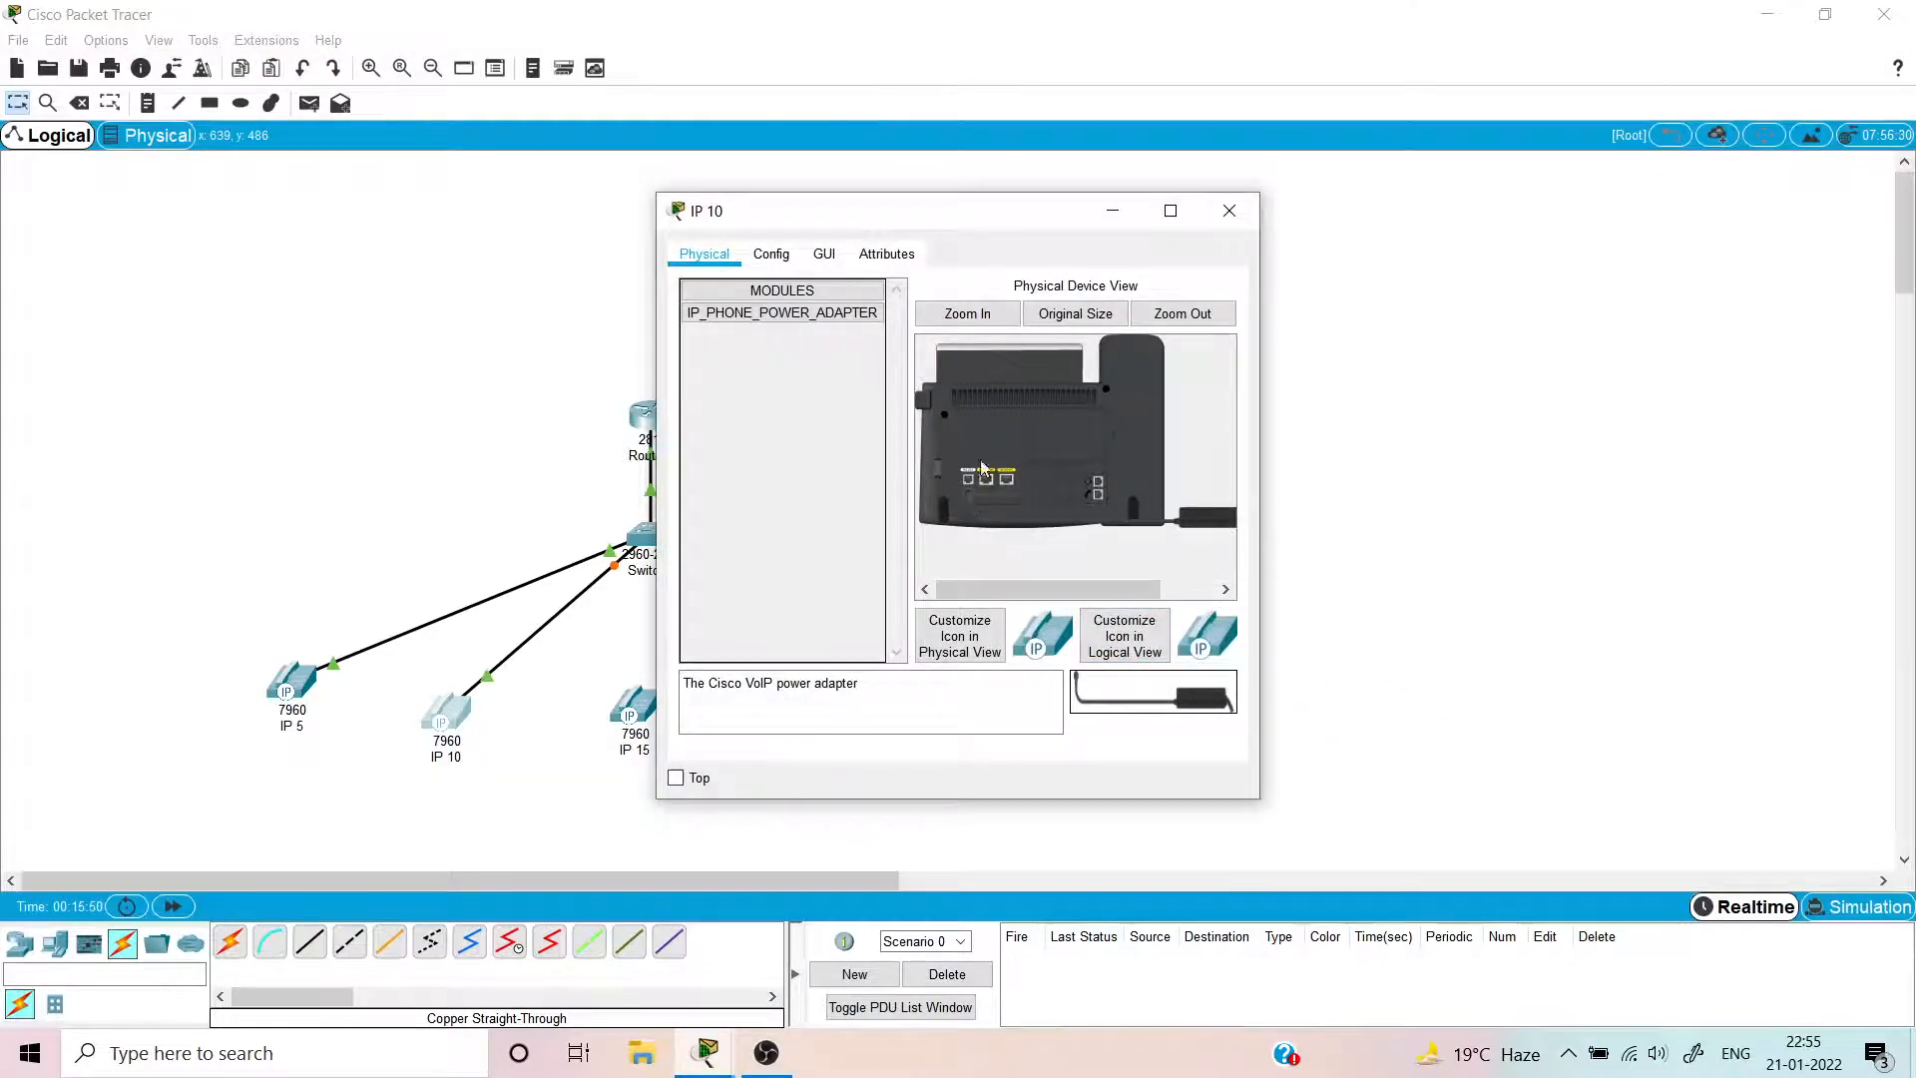
click(1228, 214)
- In Router0's command line, leave the current ephone-dn configuration and assign number 10 to ephone-dn 2
click(651, 415)
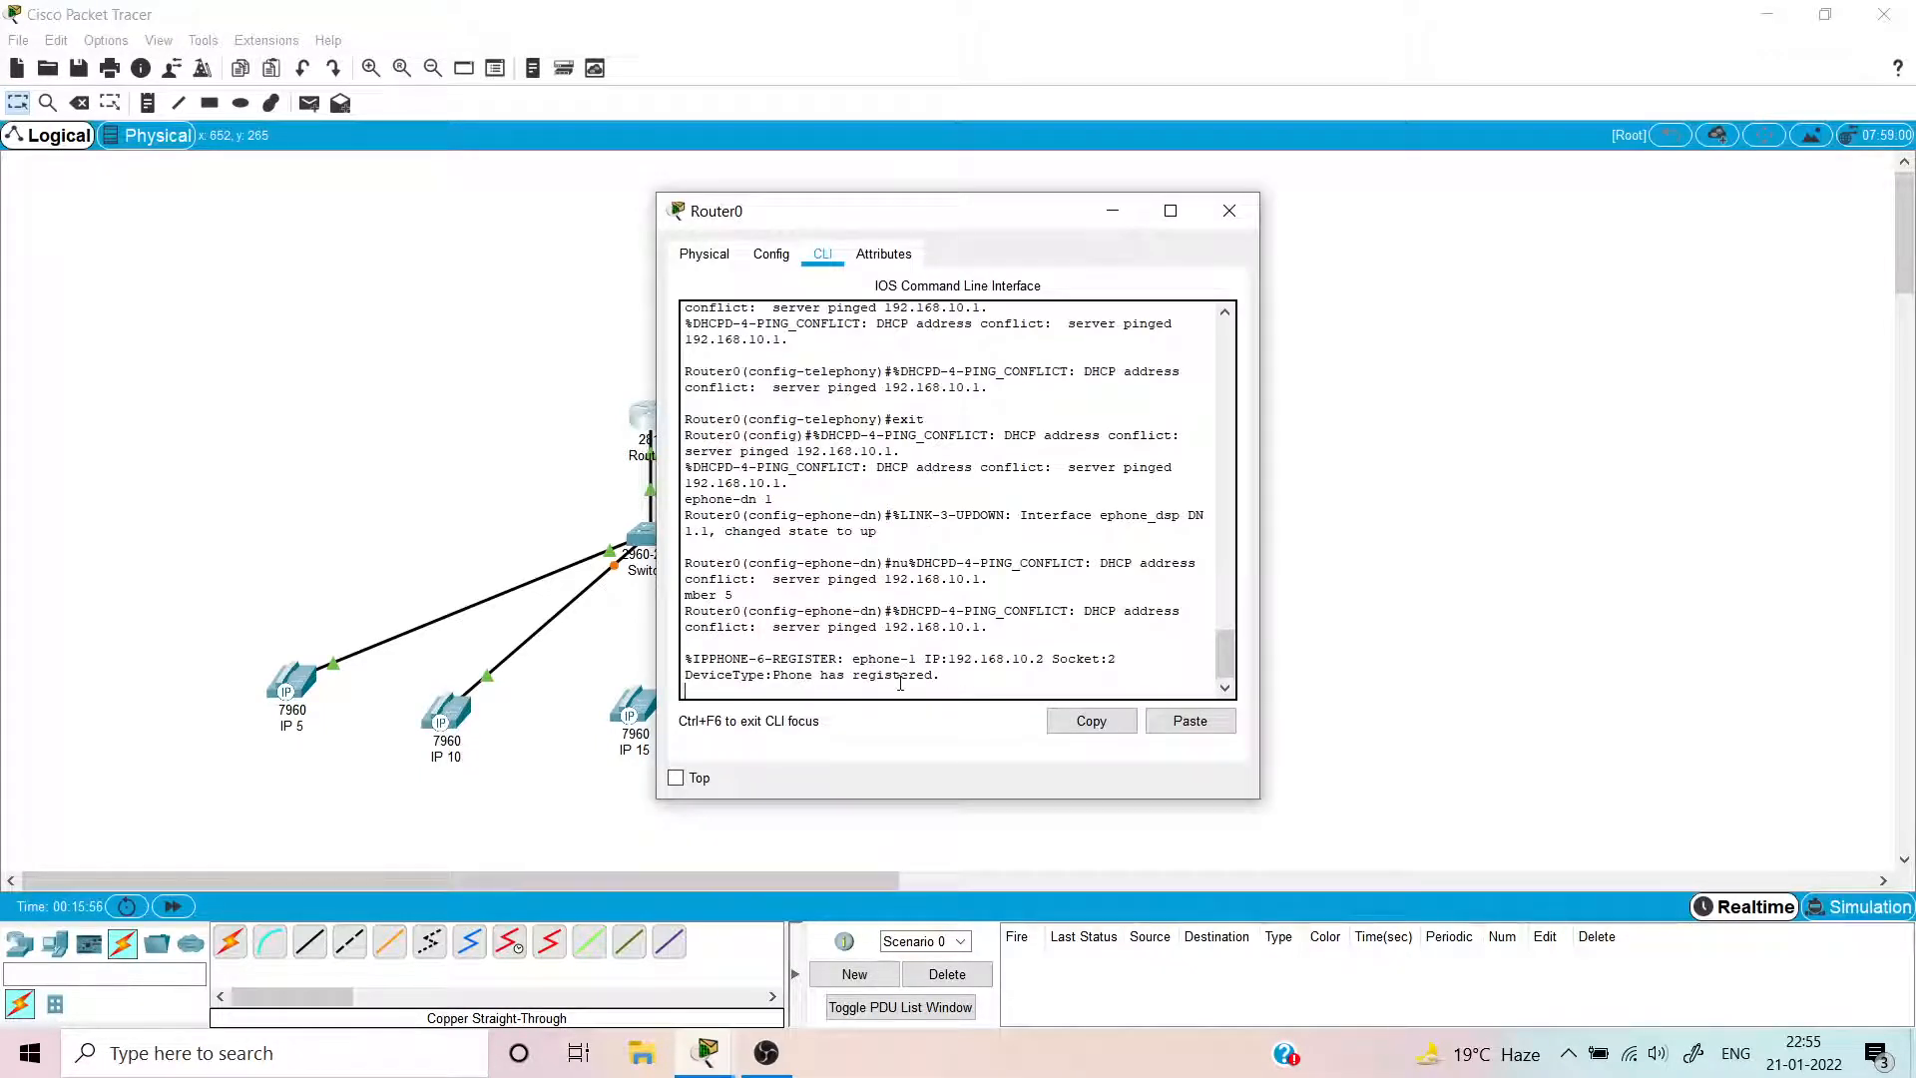
text(exit)
key(Return)
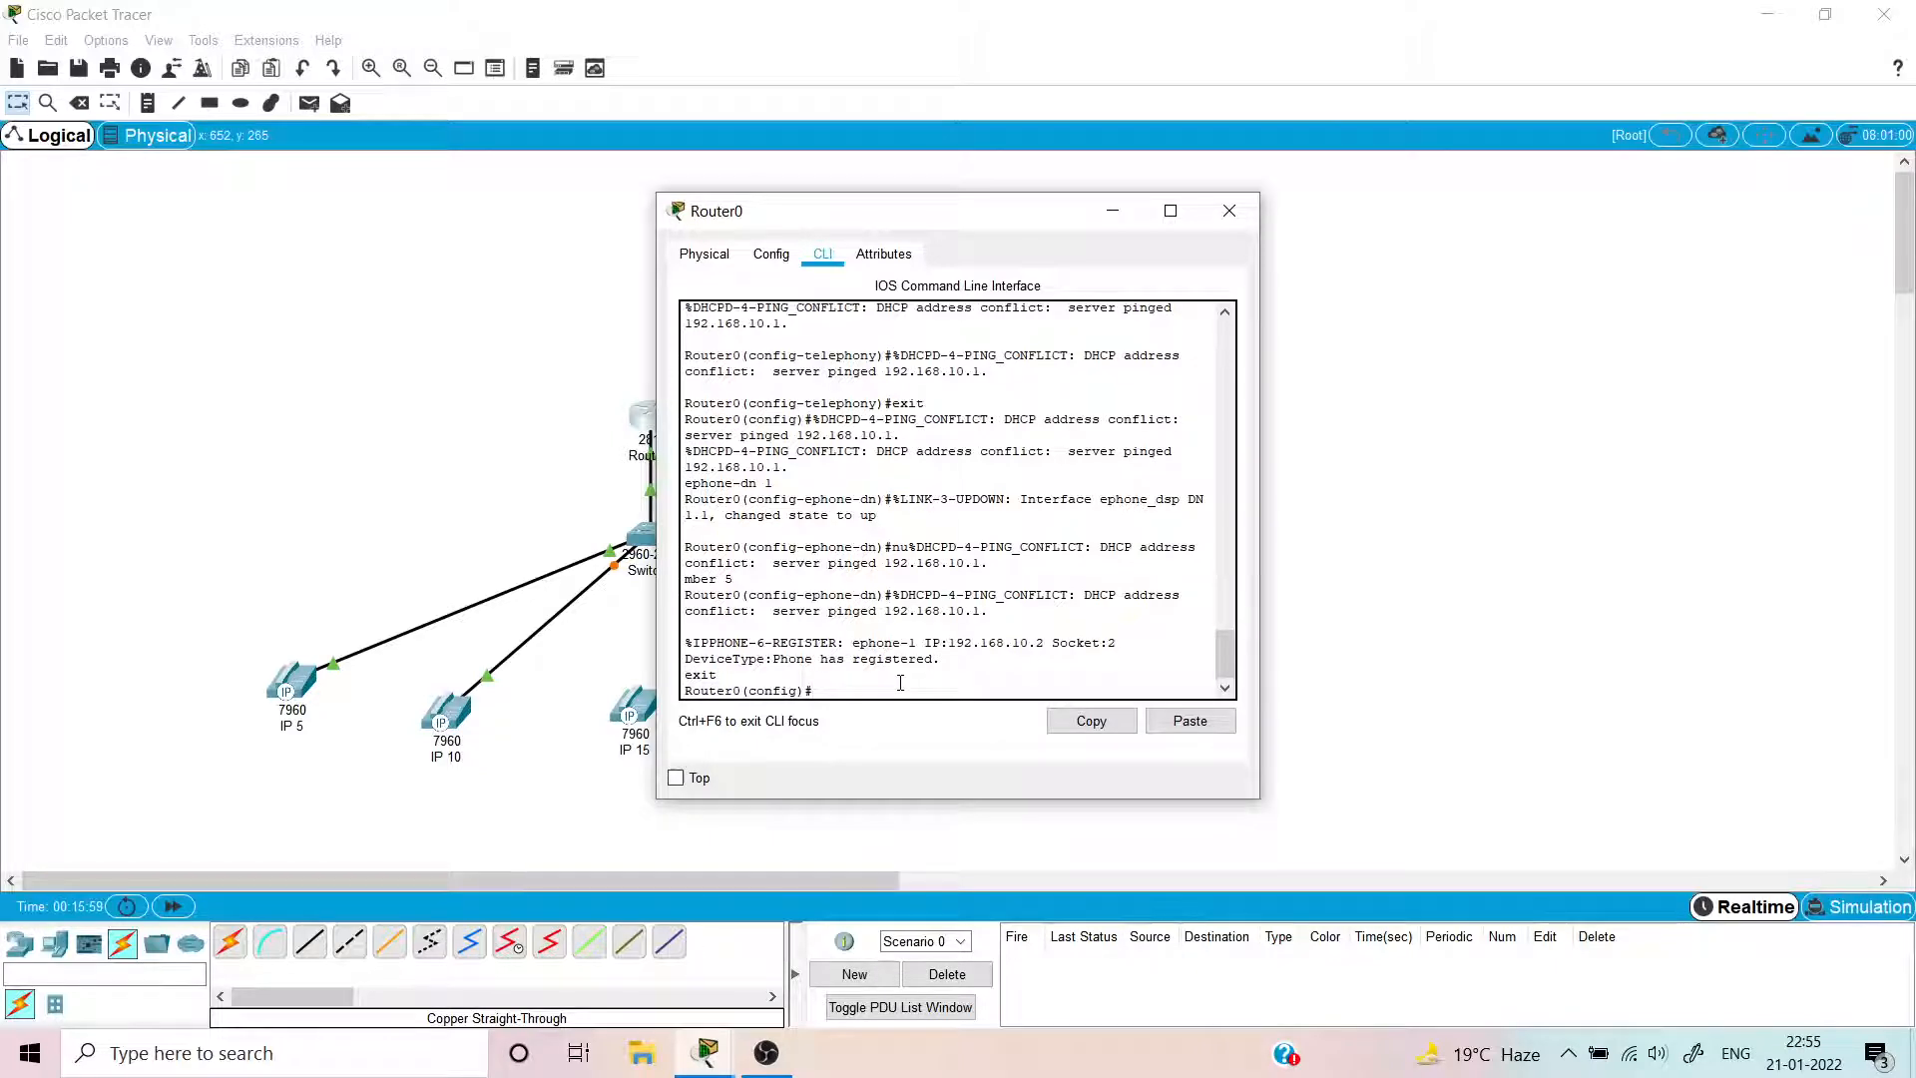
text(ephone-dn 2)
key(Return)
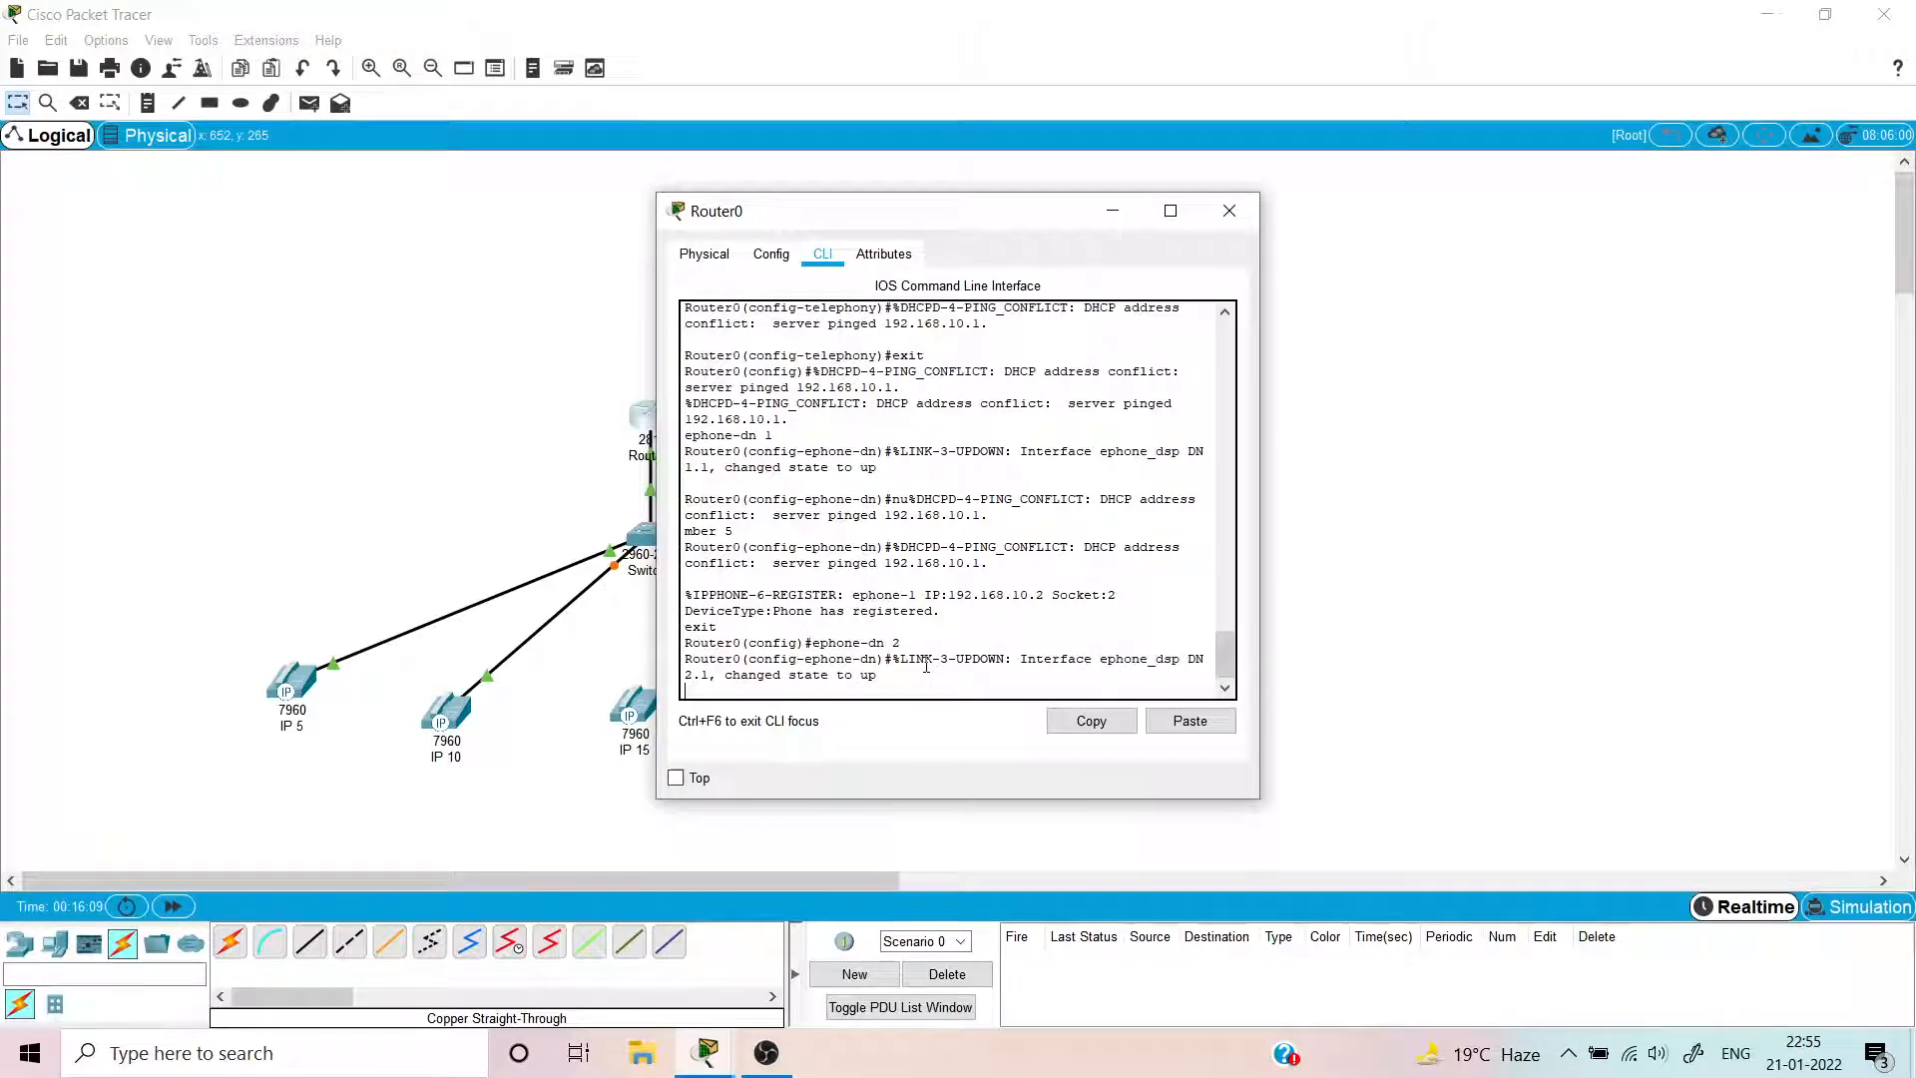
text(number 10)
key(Return)
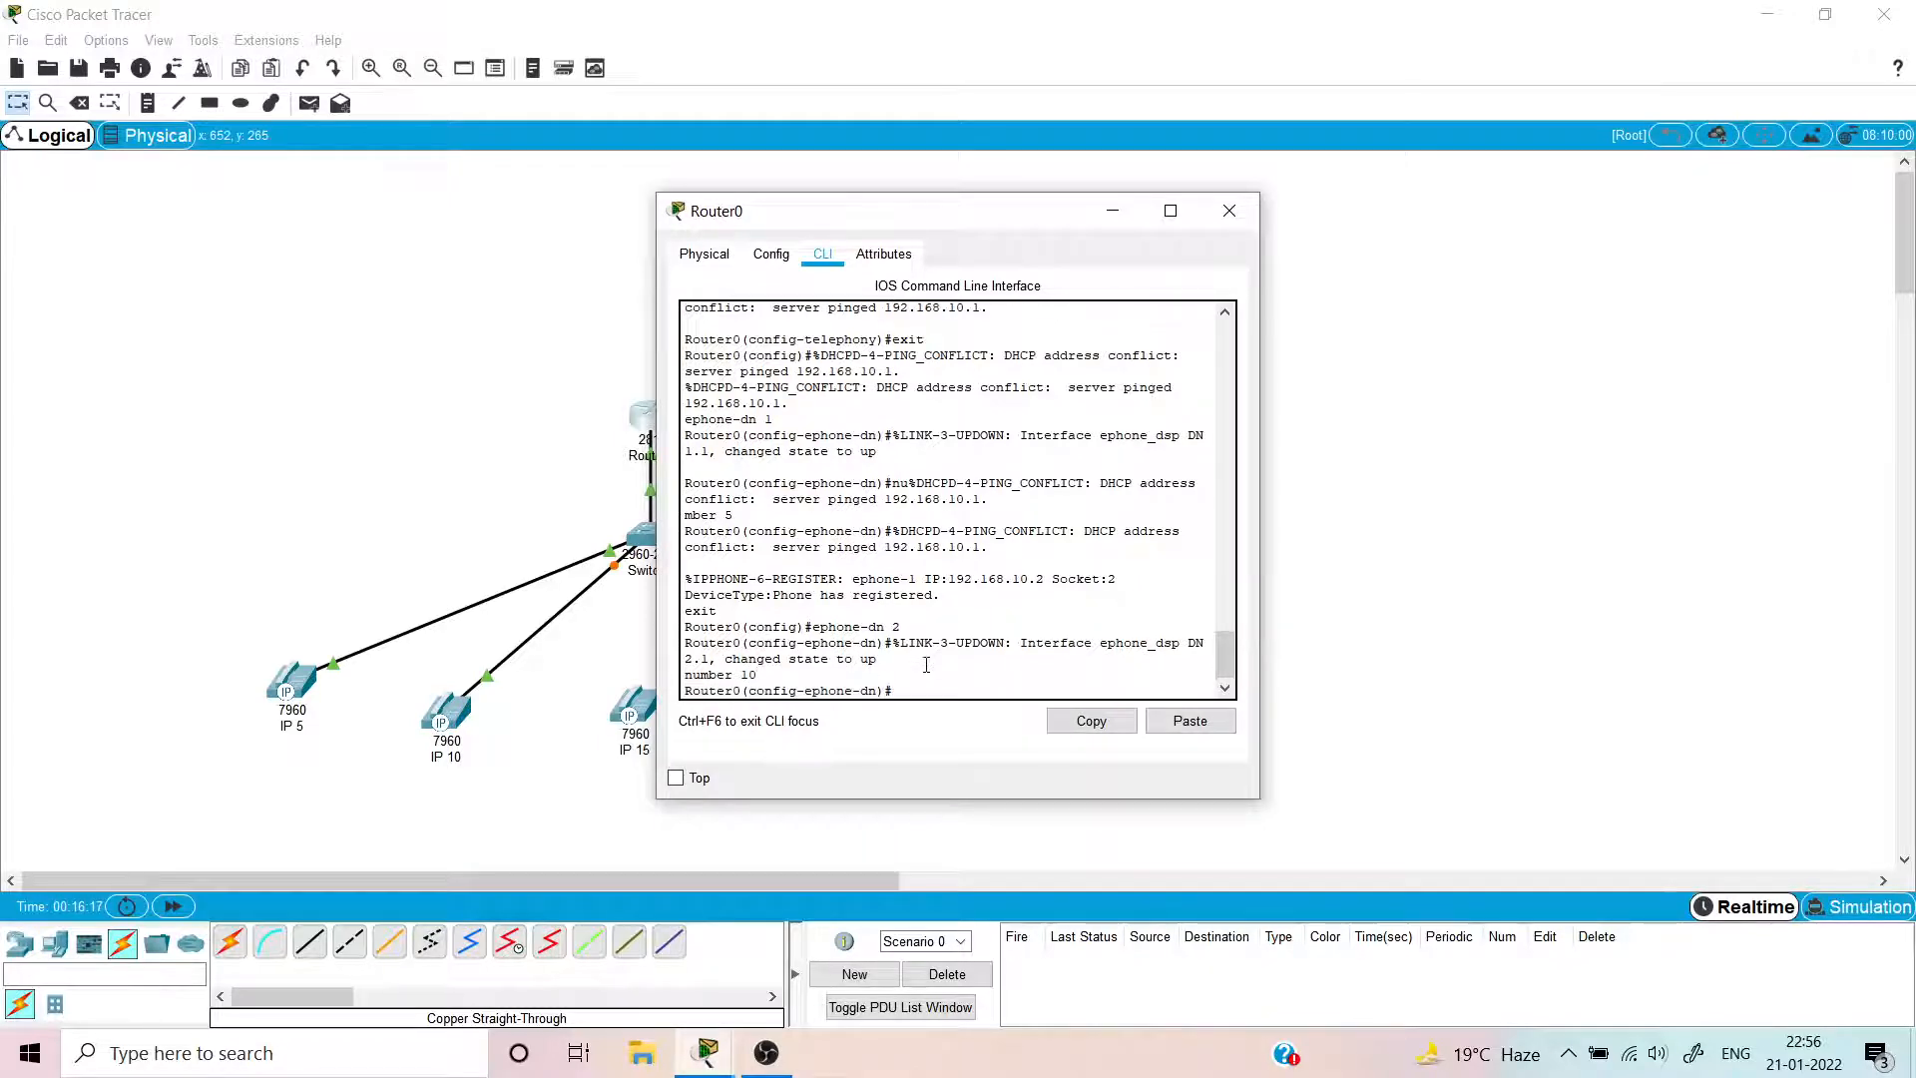
click(539, 809)
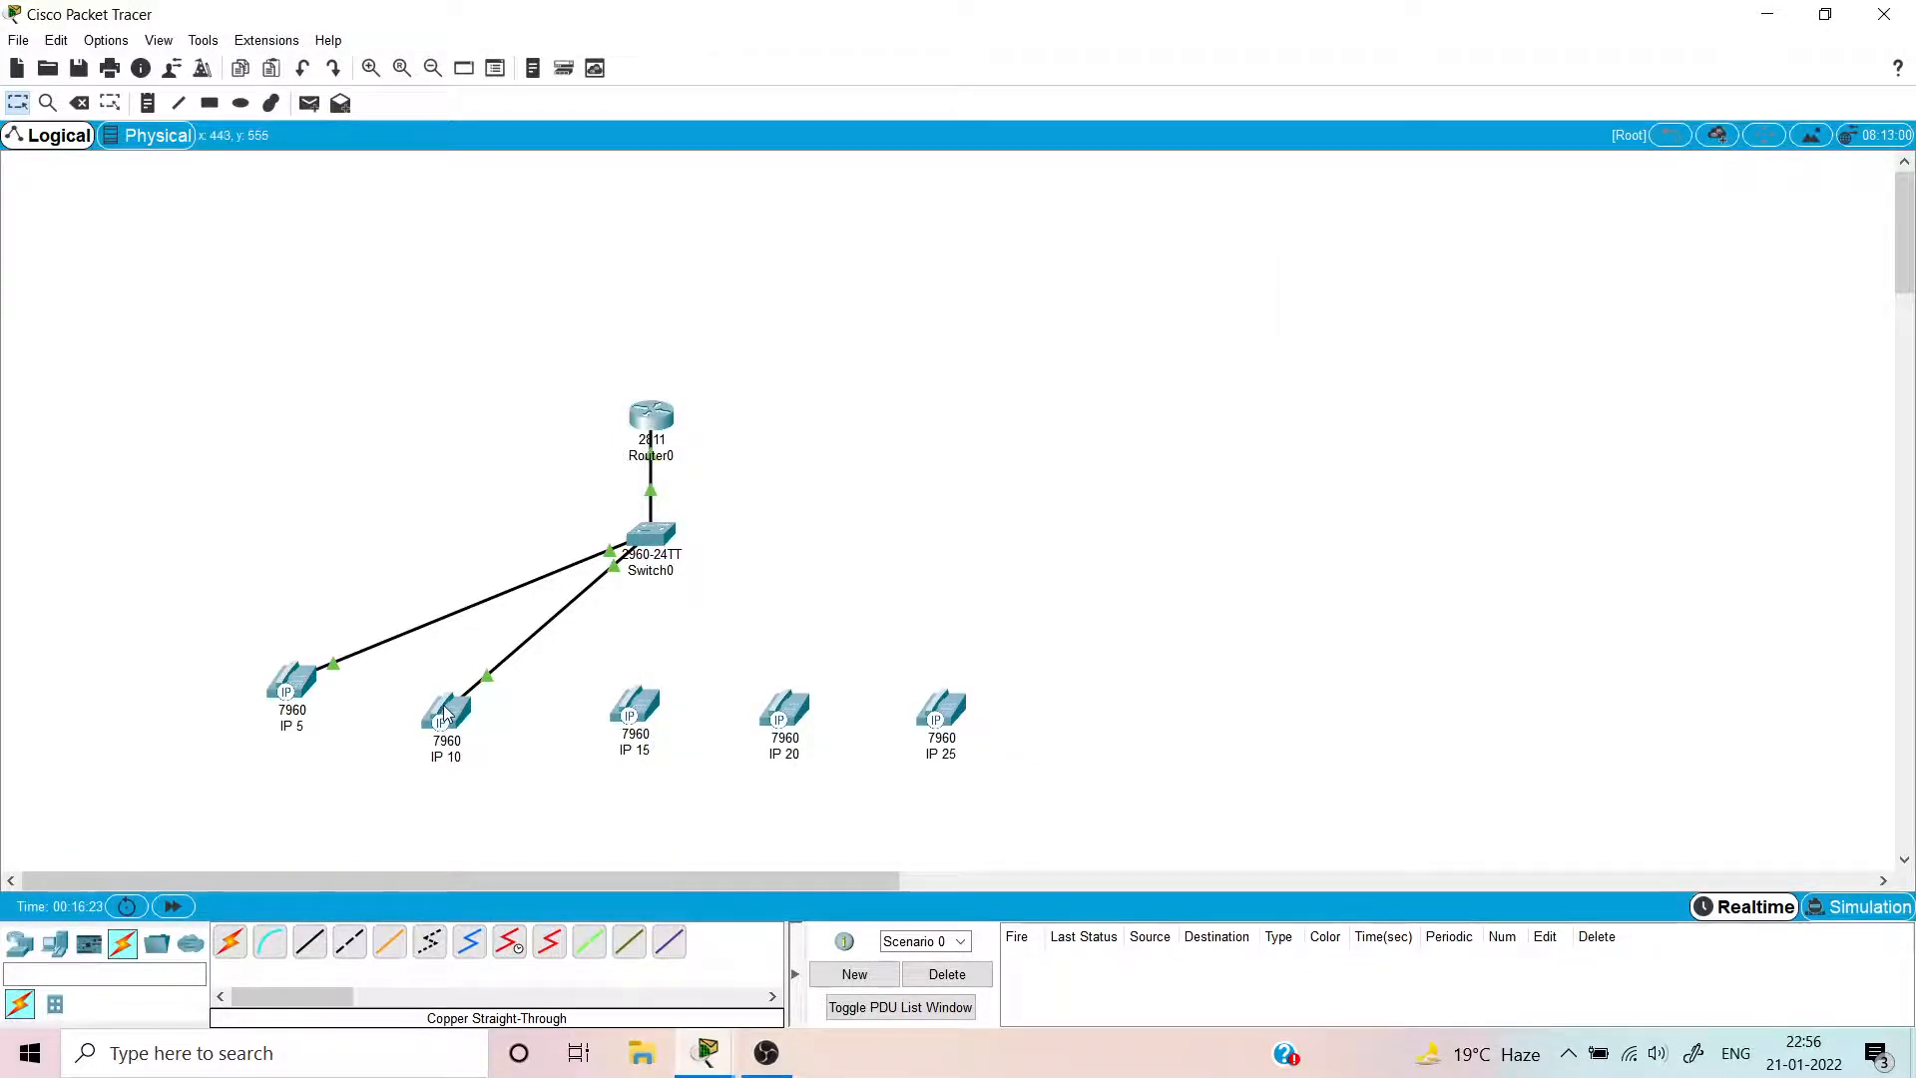
- Connect phone IP 15's Switch port to Switch0's FastEthernet0/4 port with a copper straight-through cable
mouse_move(444, 711)
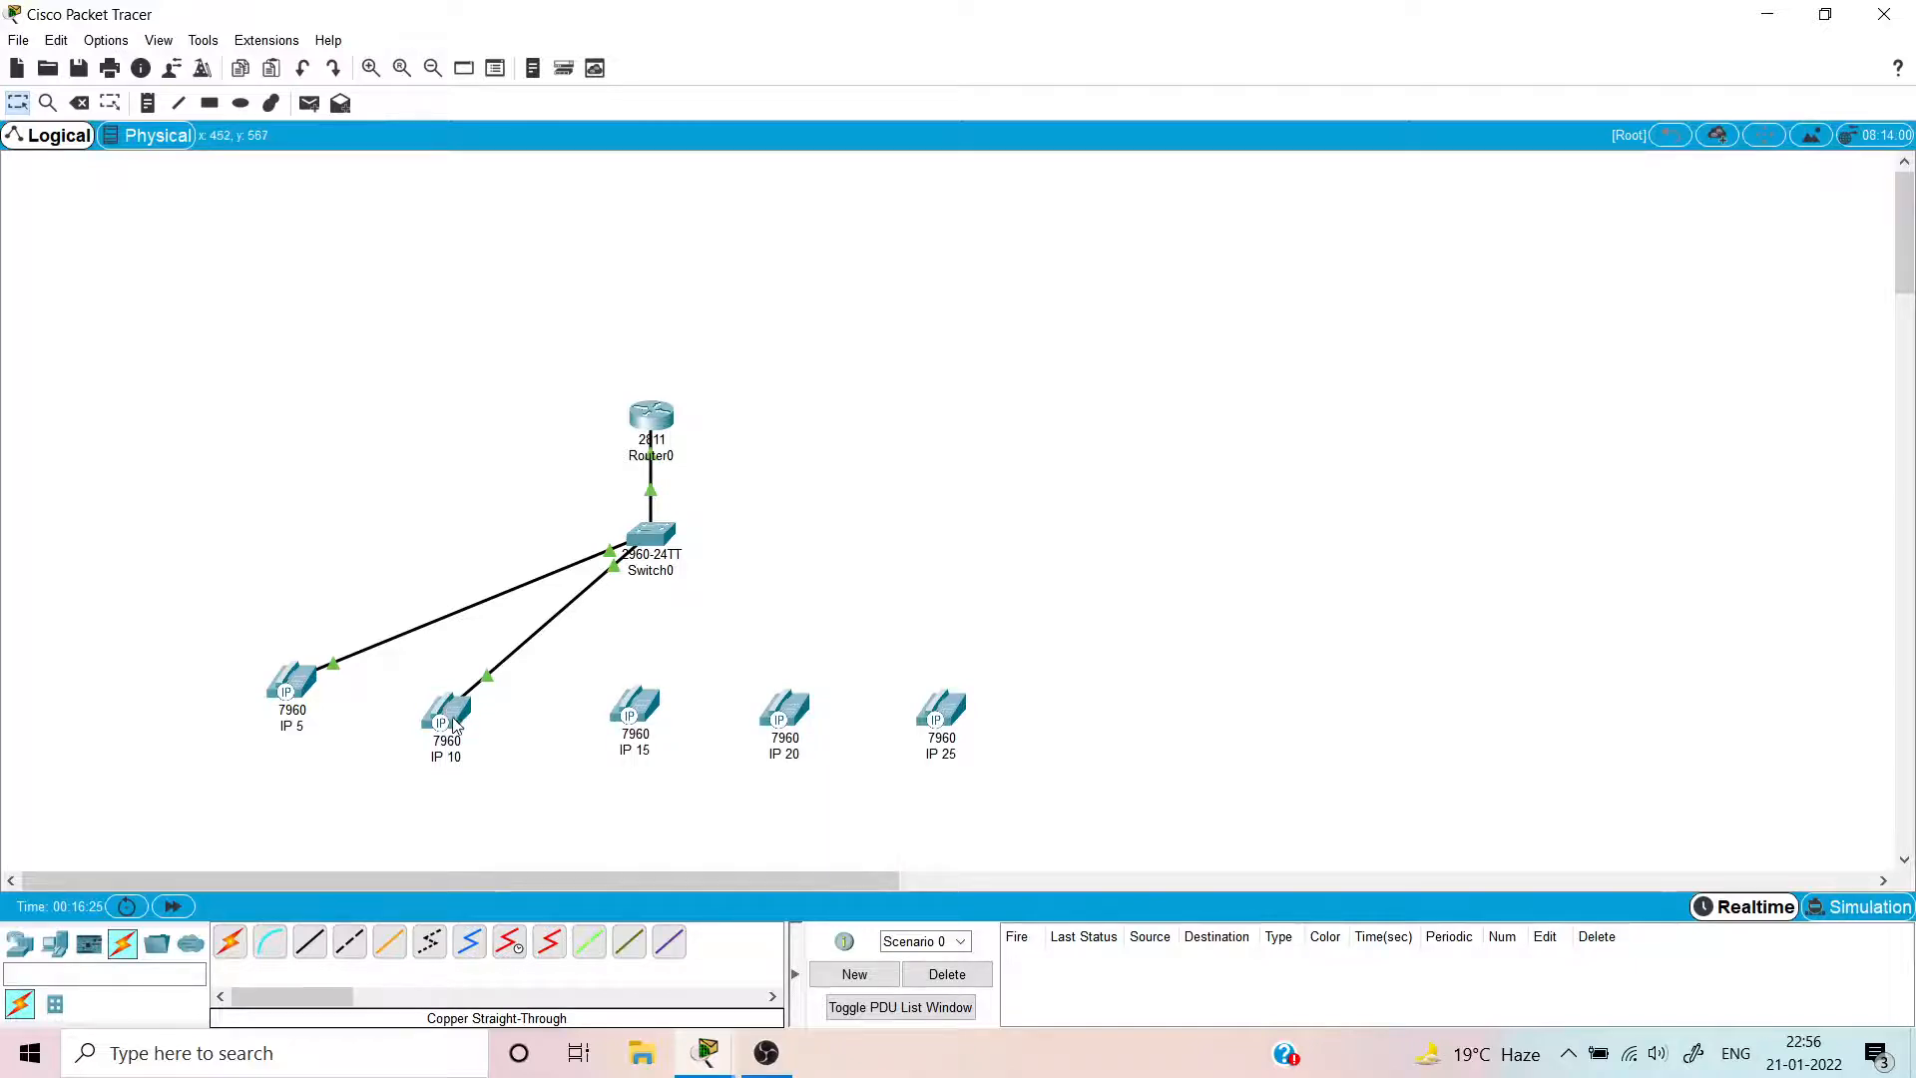
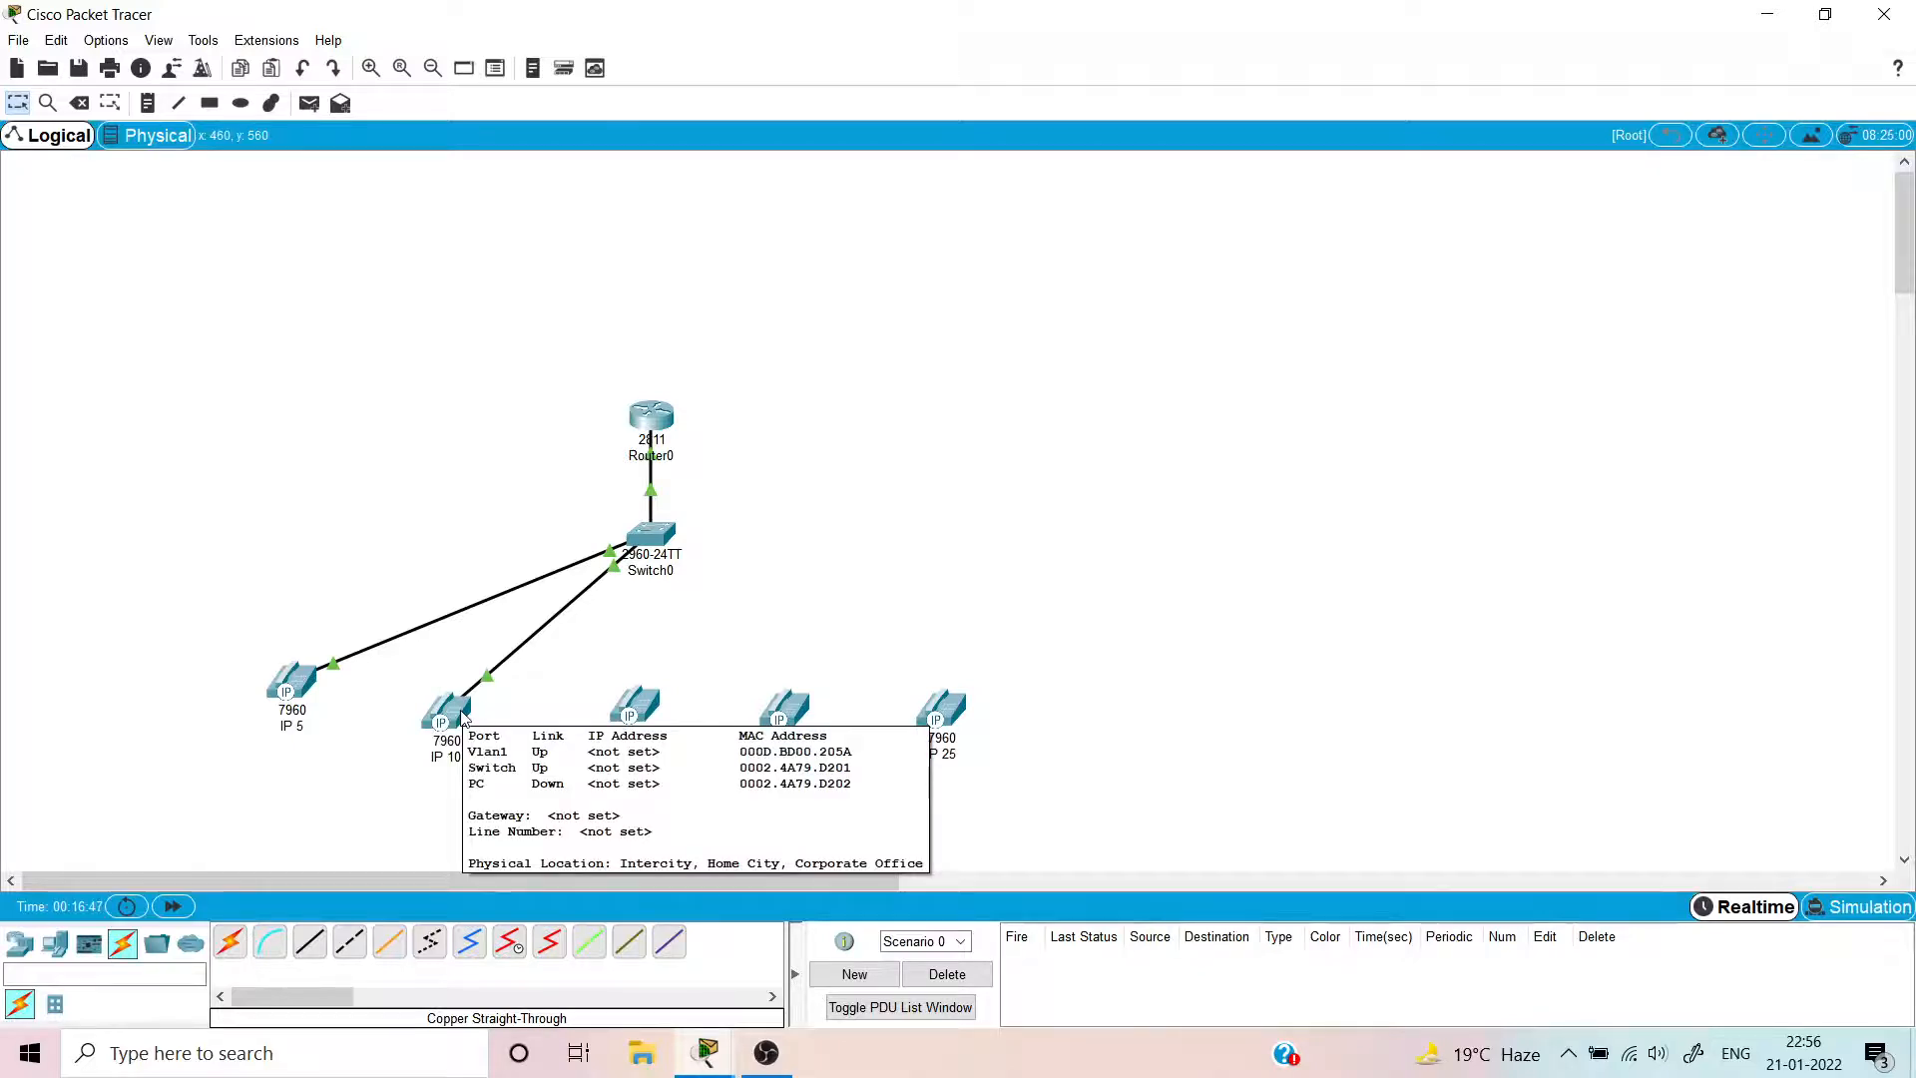
click(311, 954)
click(634, 701)
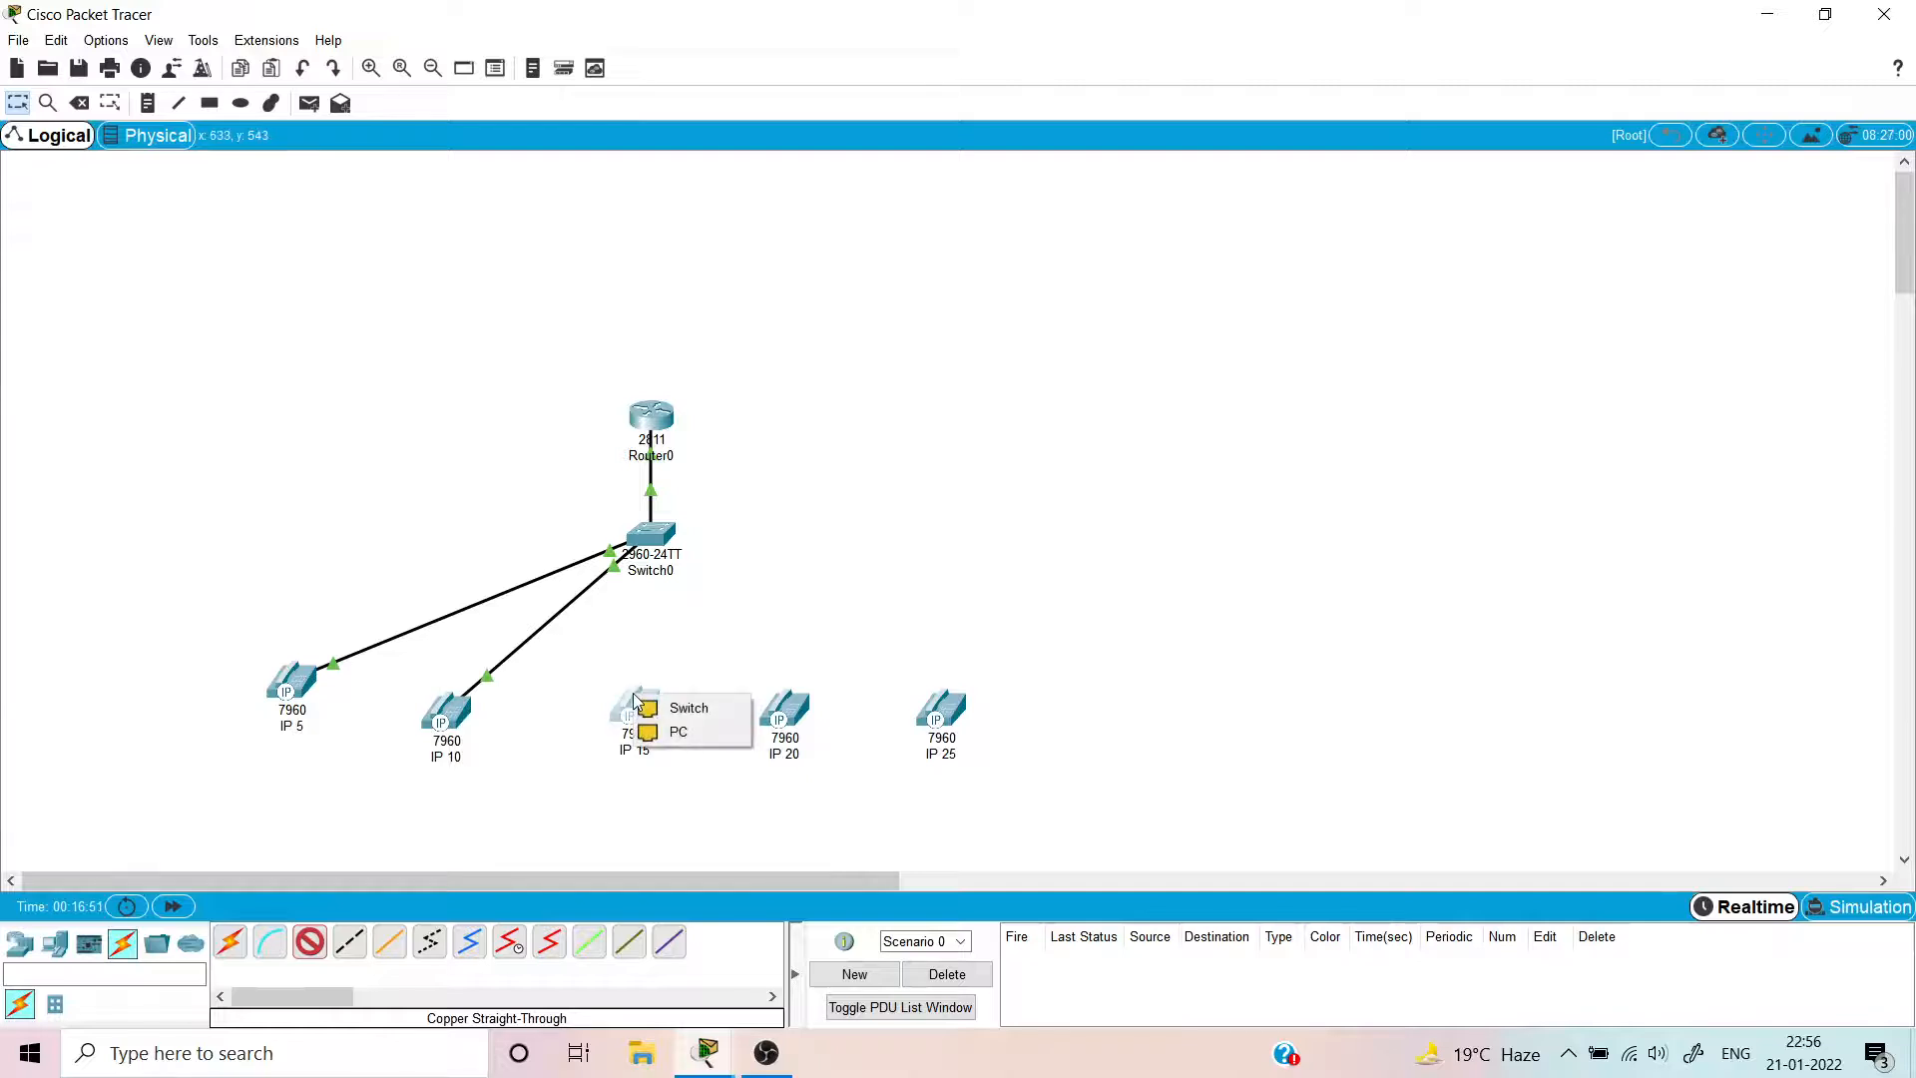
click(686, 708)
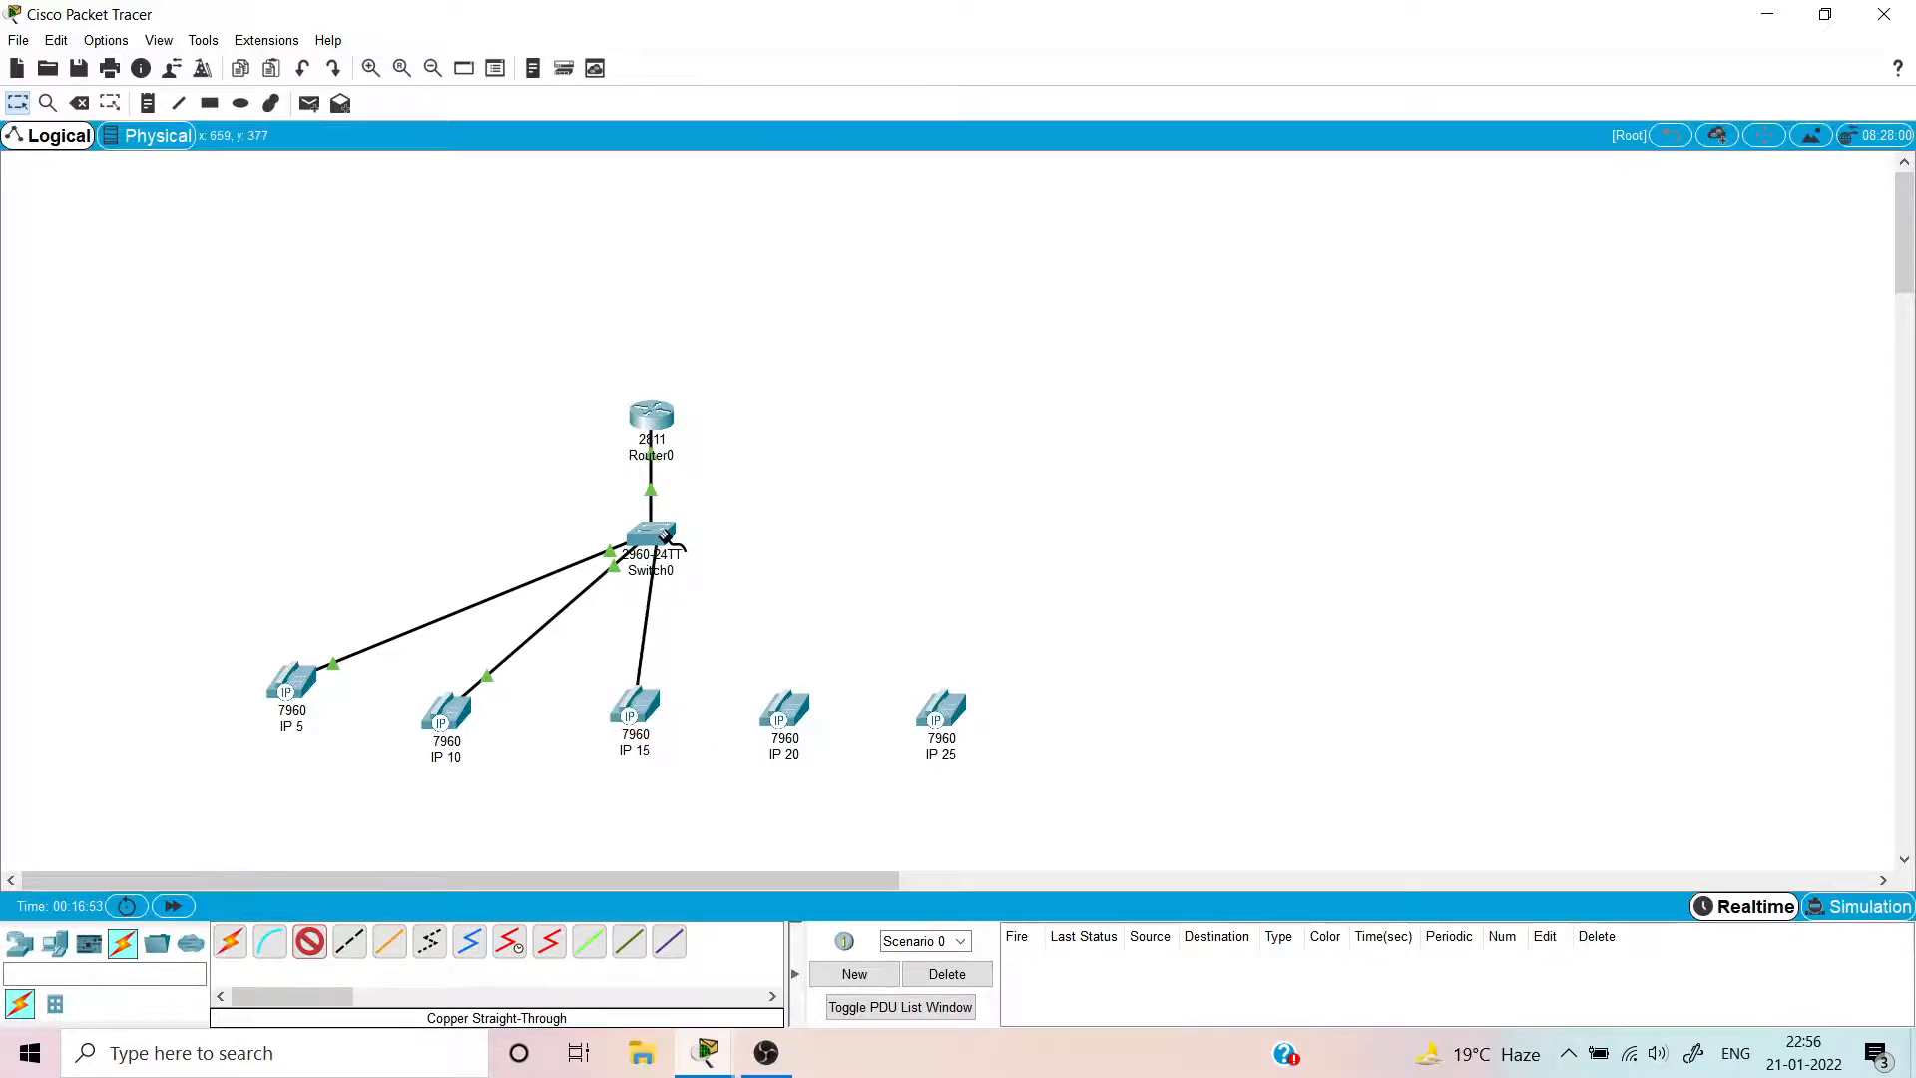
click(665, 536)
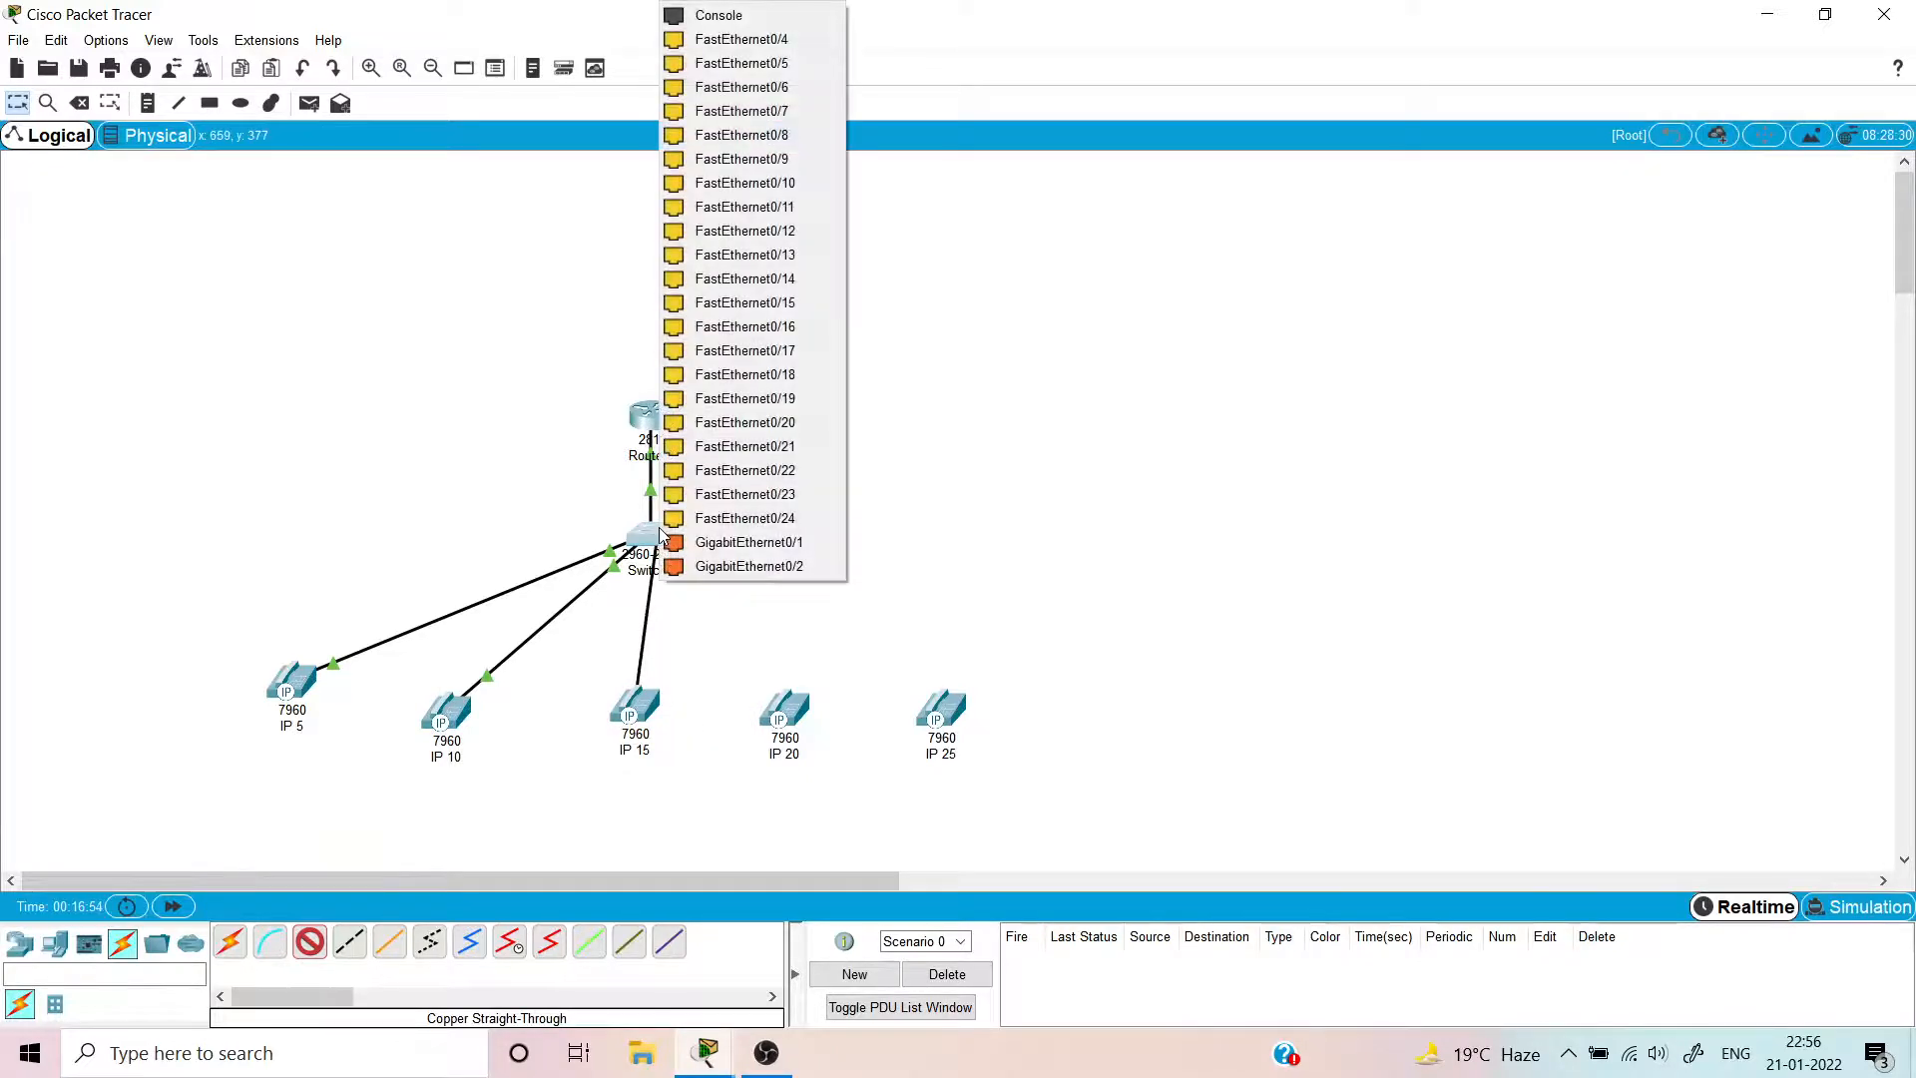
click(743, 40)
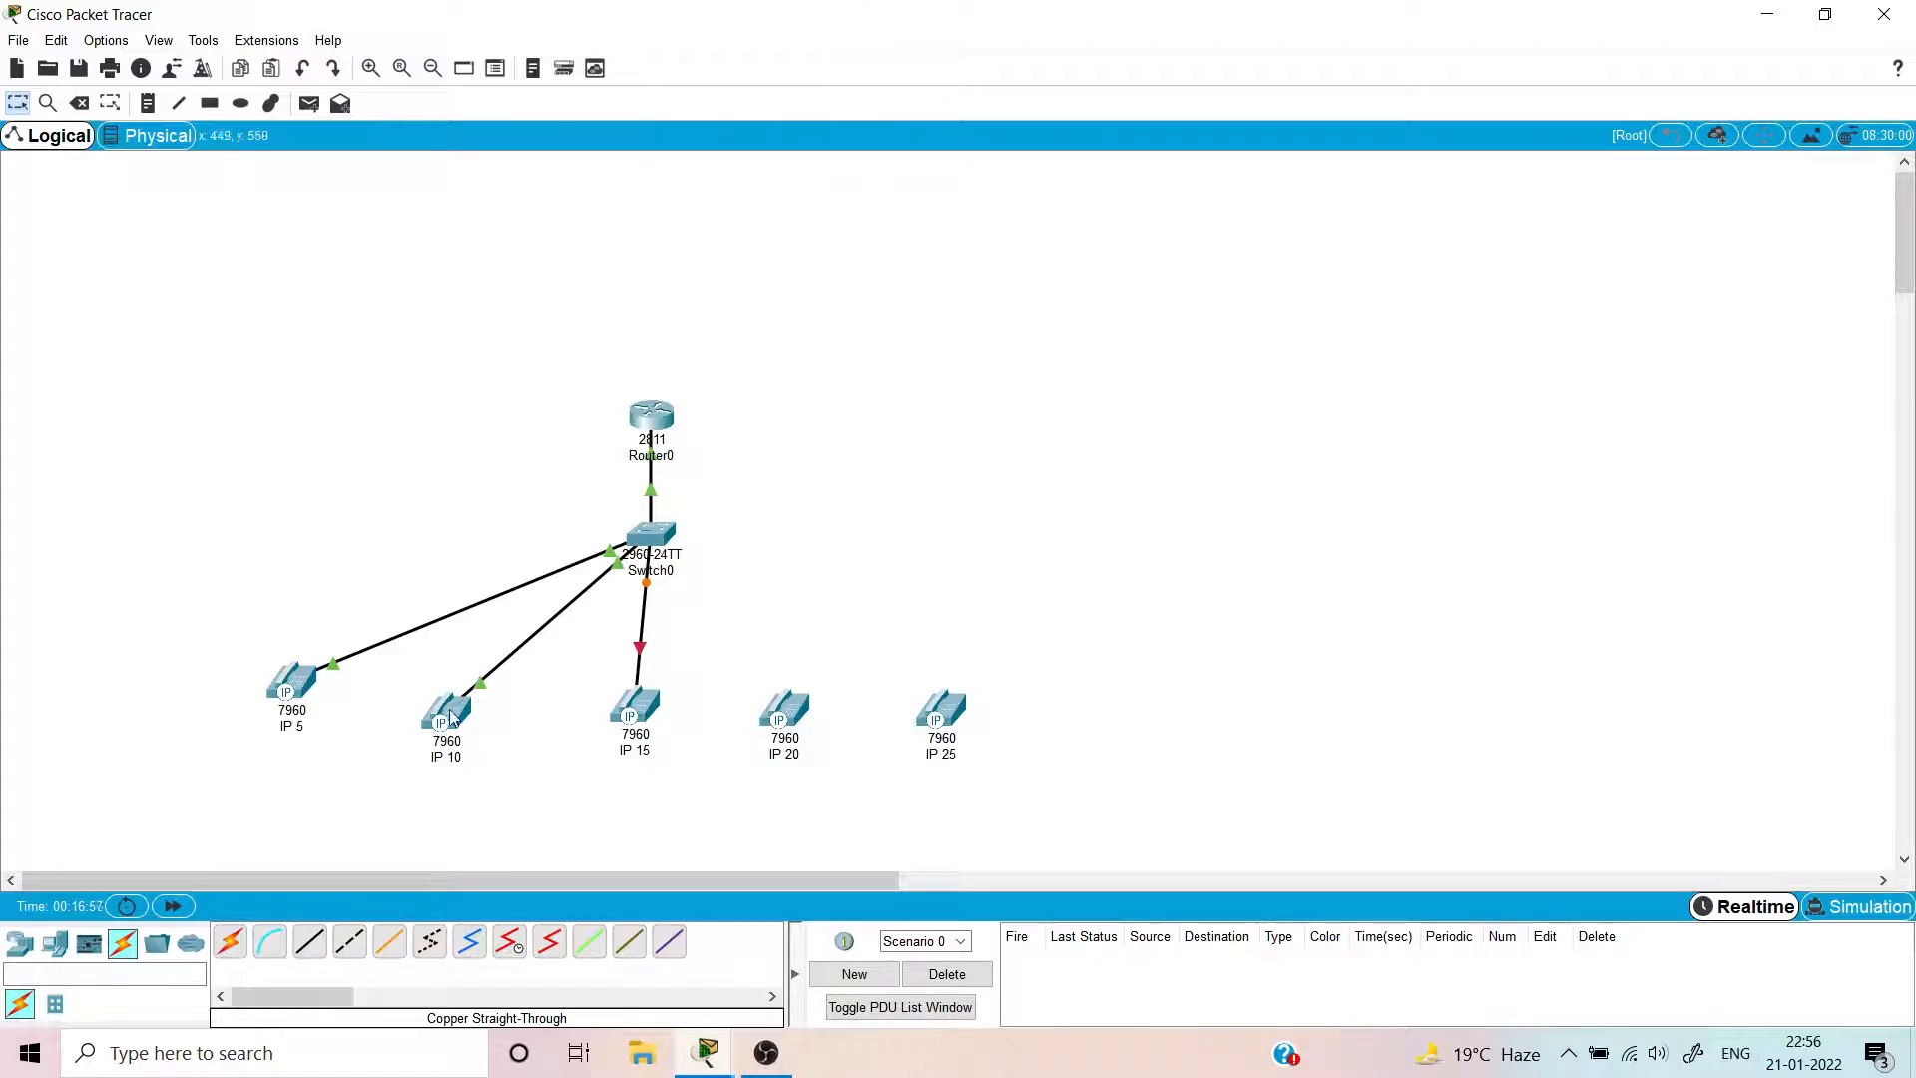
- Plug the IP_PHONE_POWER_ADAPTER into phone IP 15 and close its window
mouse_move(451, 717)
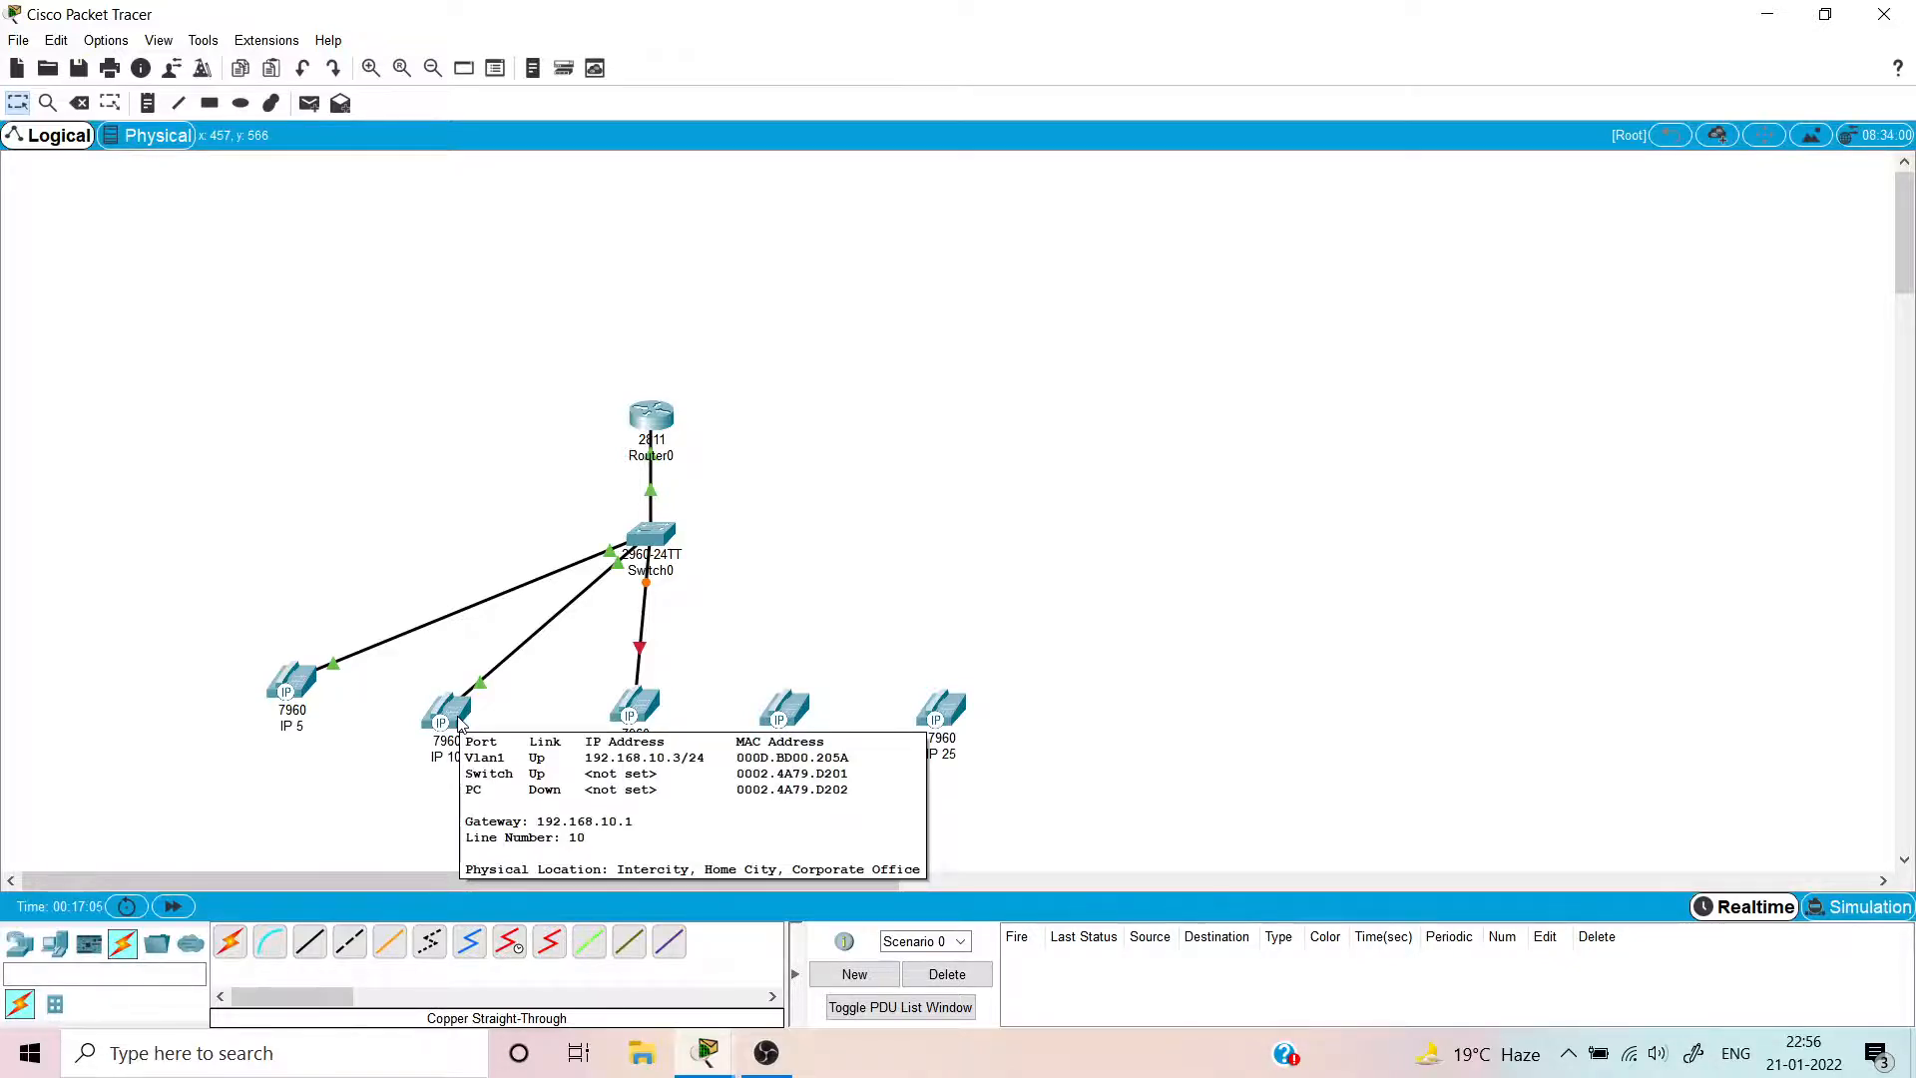
click(637, 711)
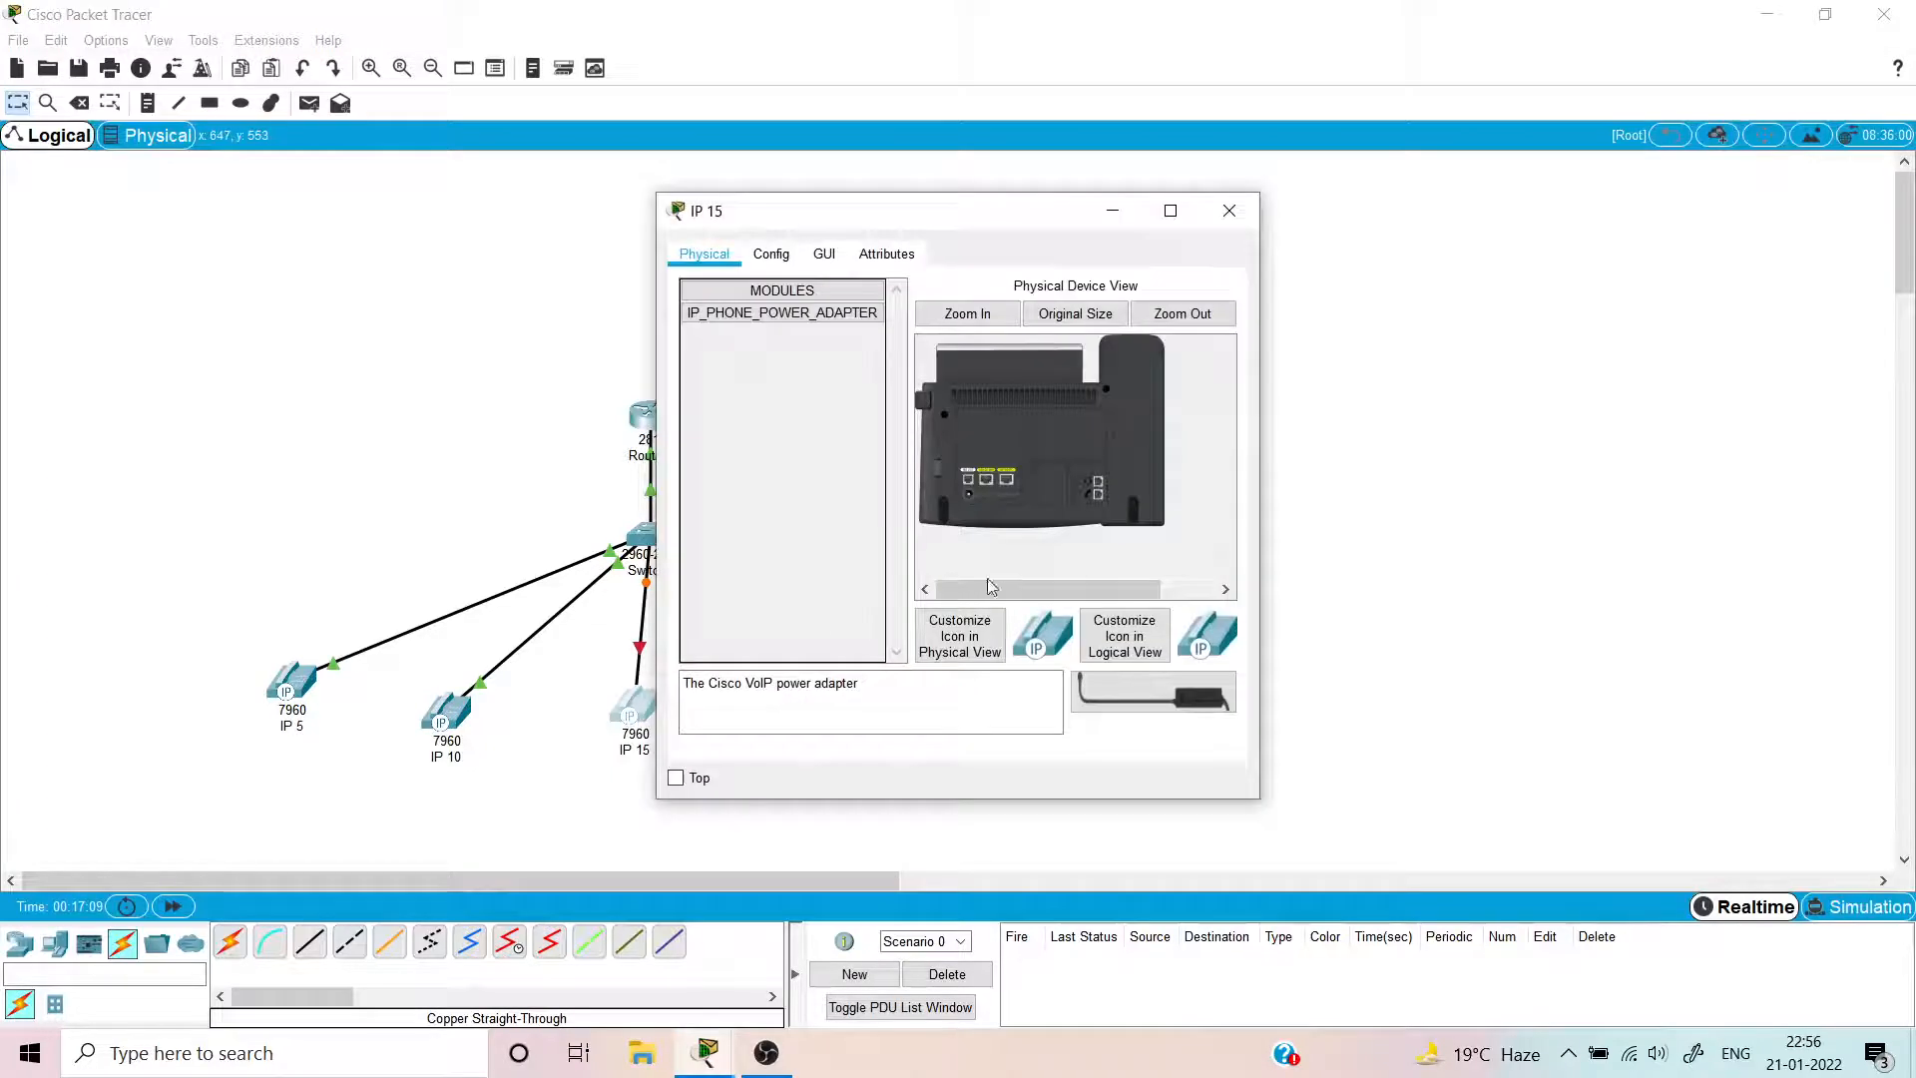
drag(1173, 703, 1008, 523)
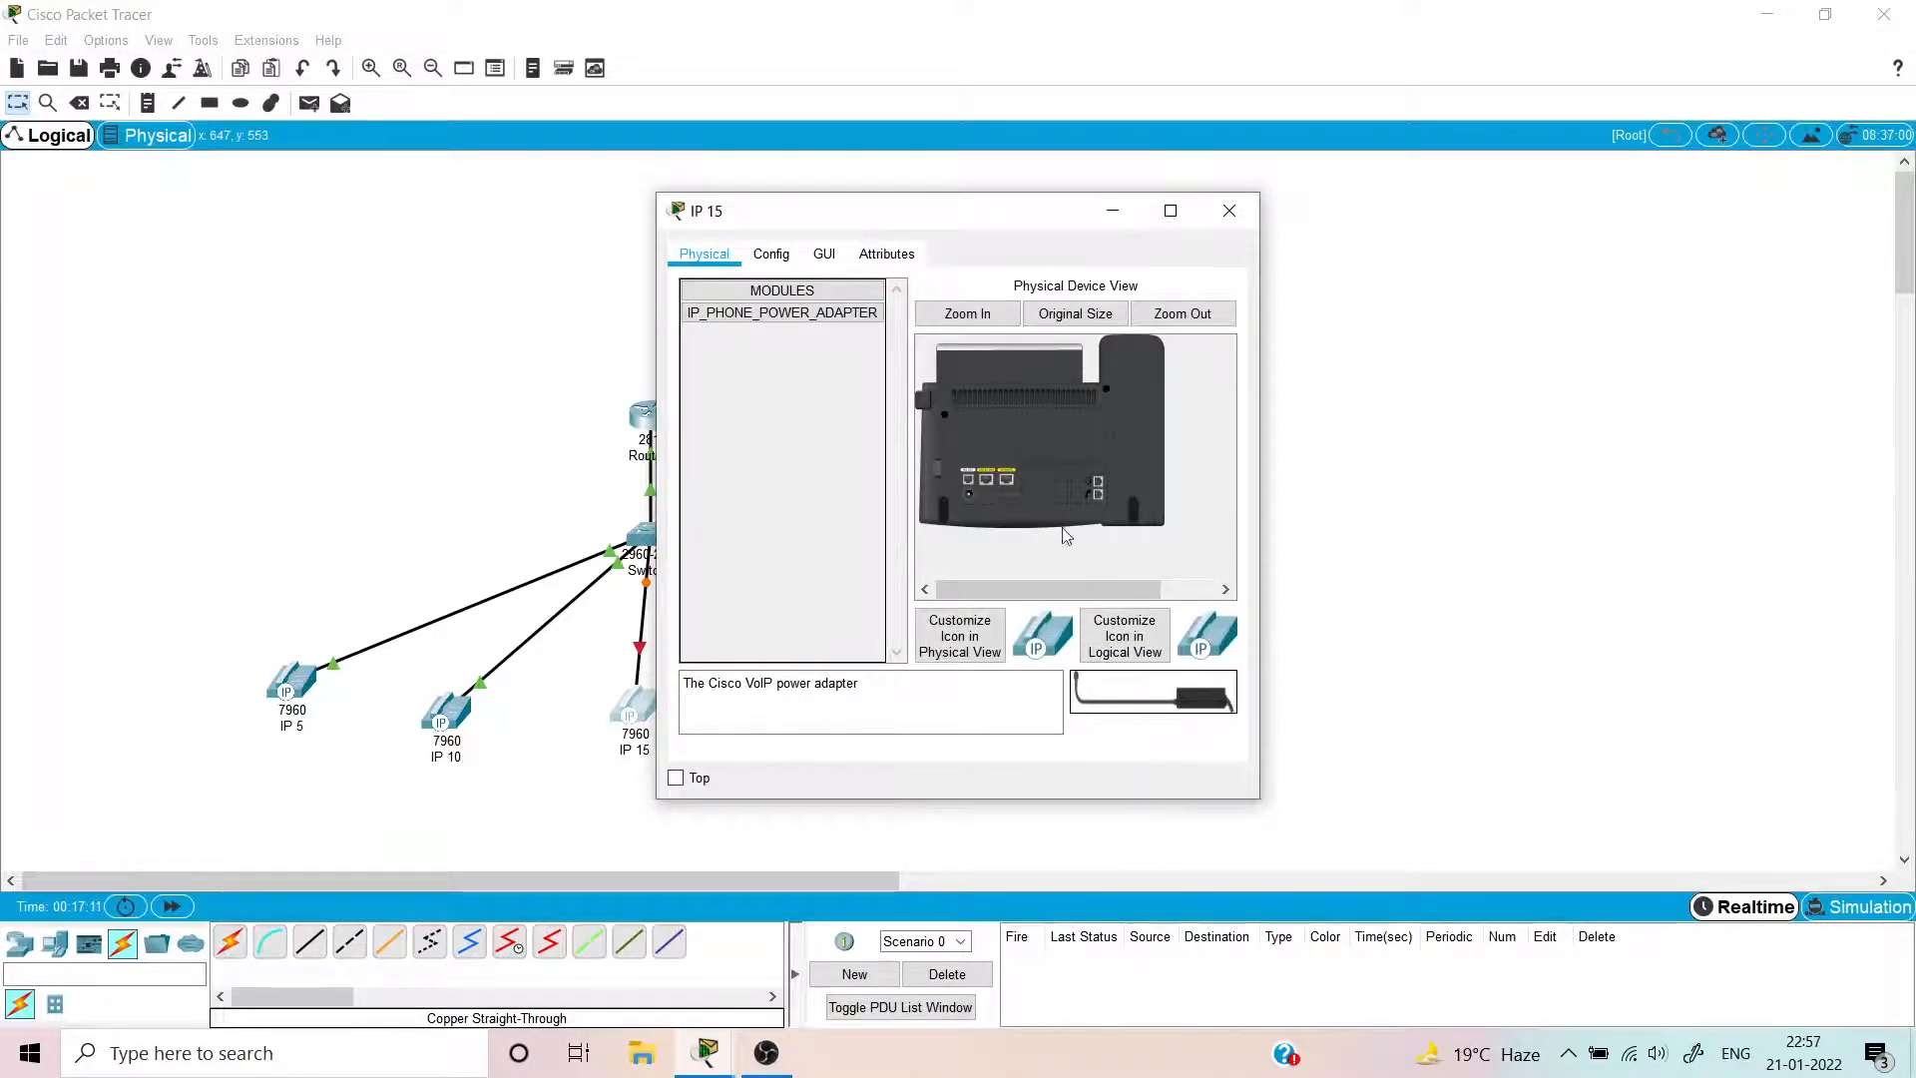
drag(1166, 701, 966, 491)
click(1244, 209)
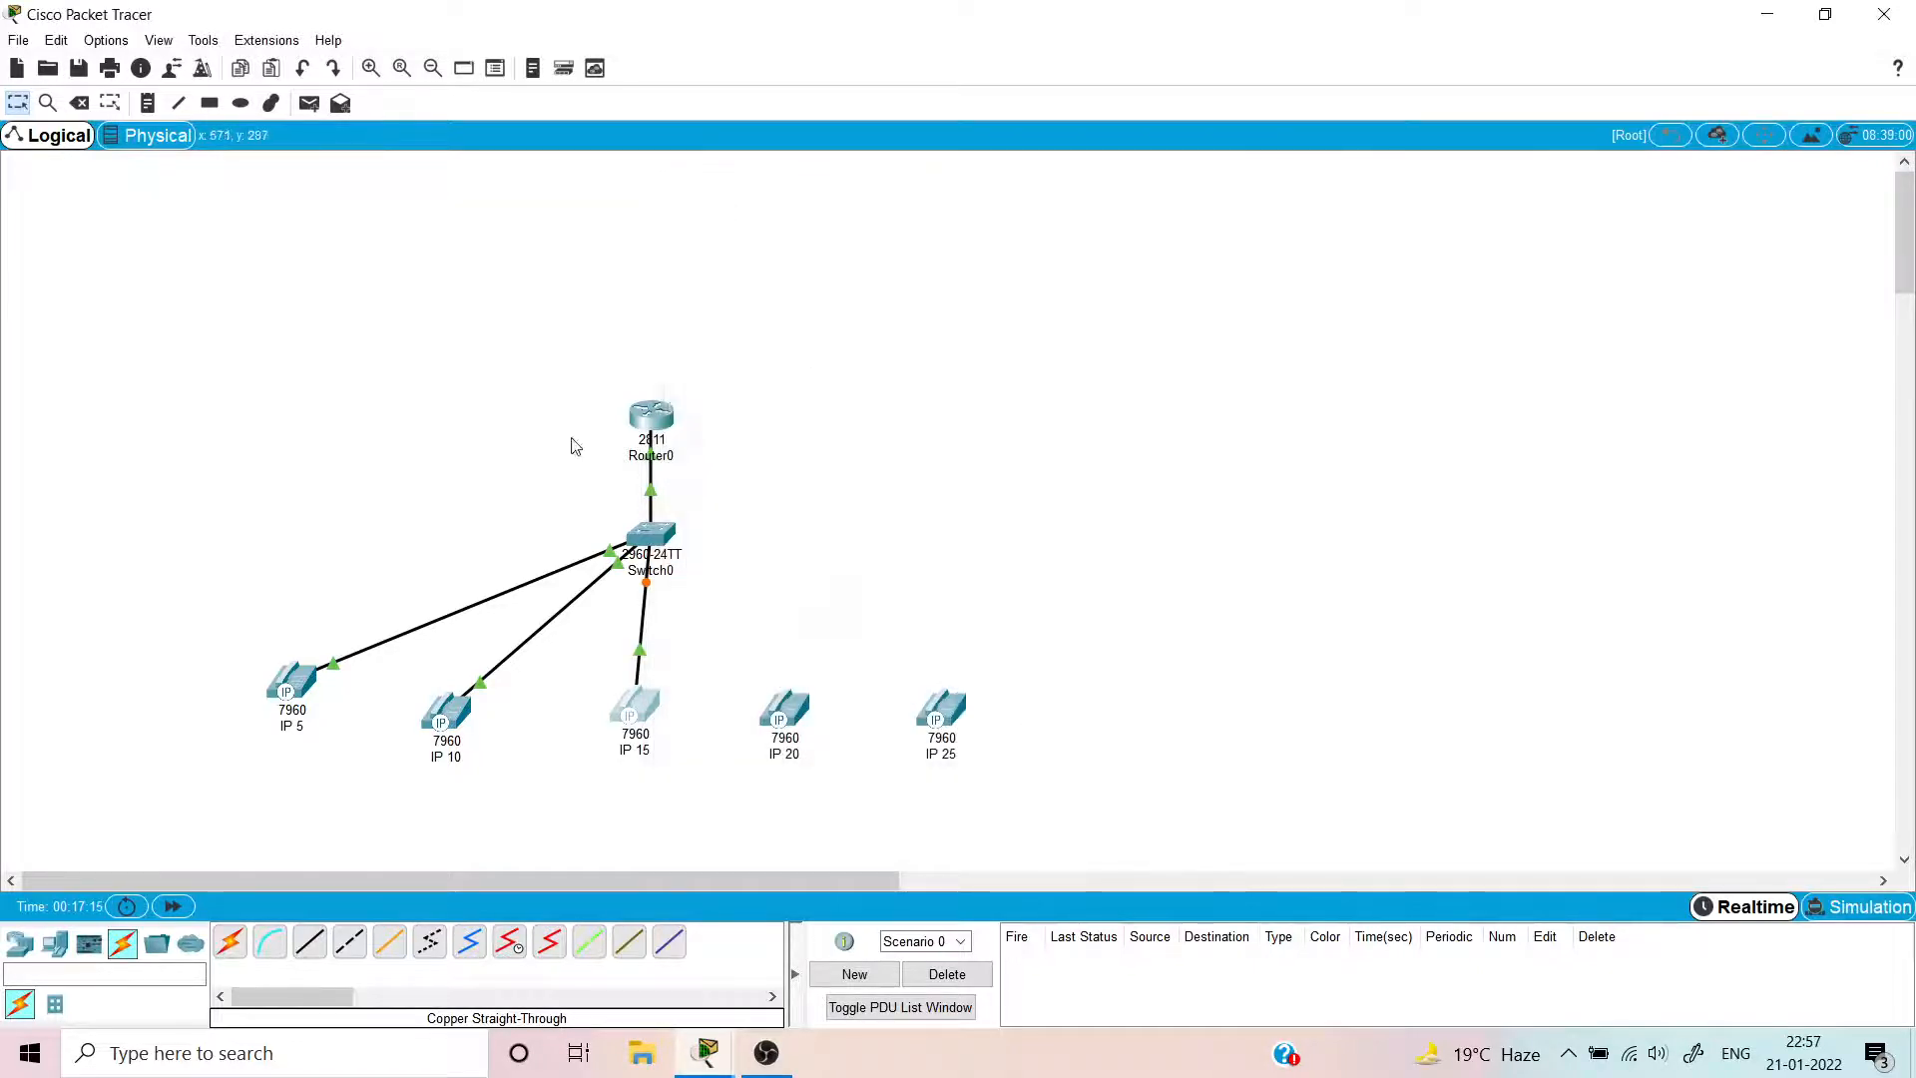
- In Router0's command line, exit the current ephone-dn configuration and assign number 15 to ephone-dn 3
click(668, 420)
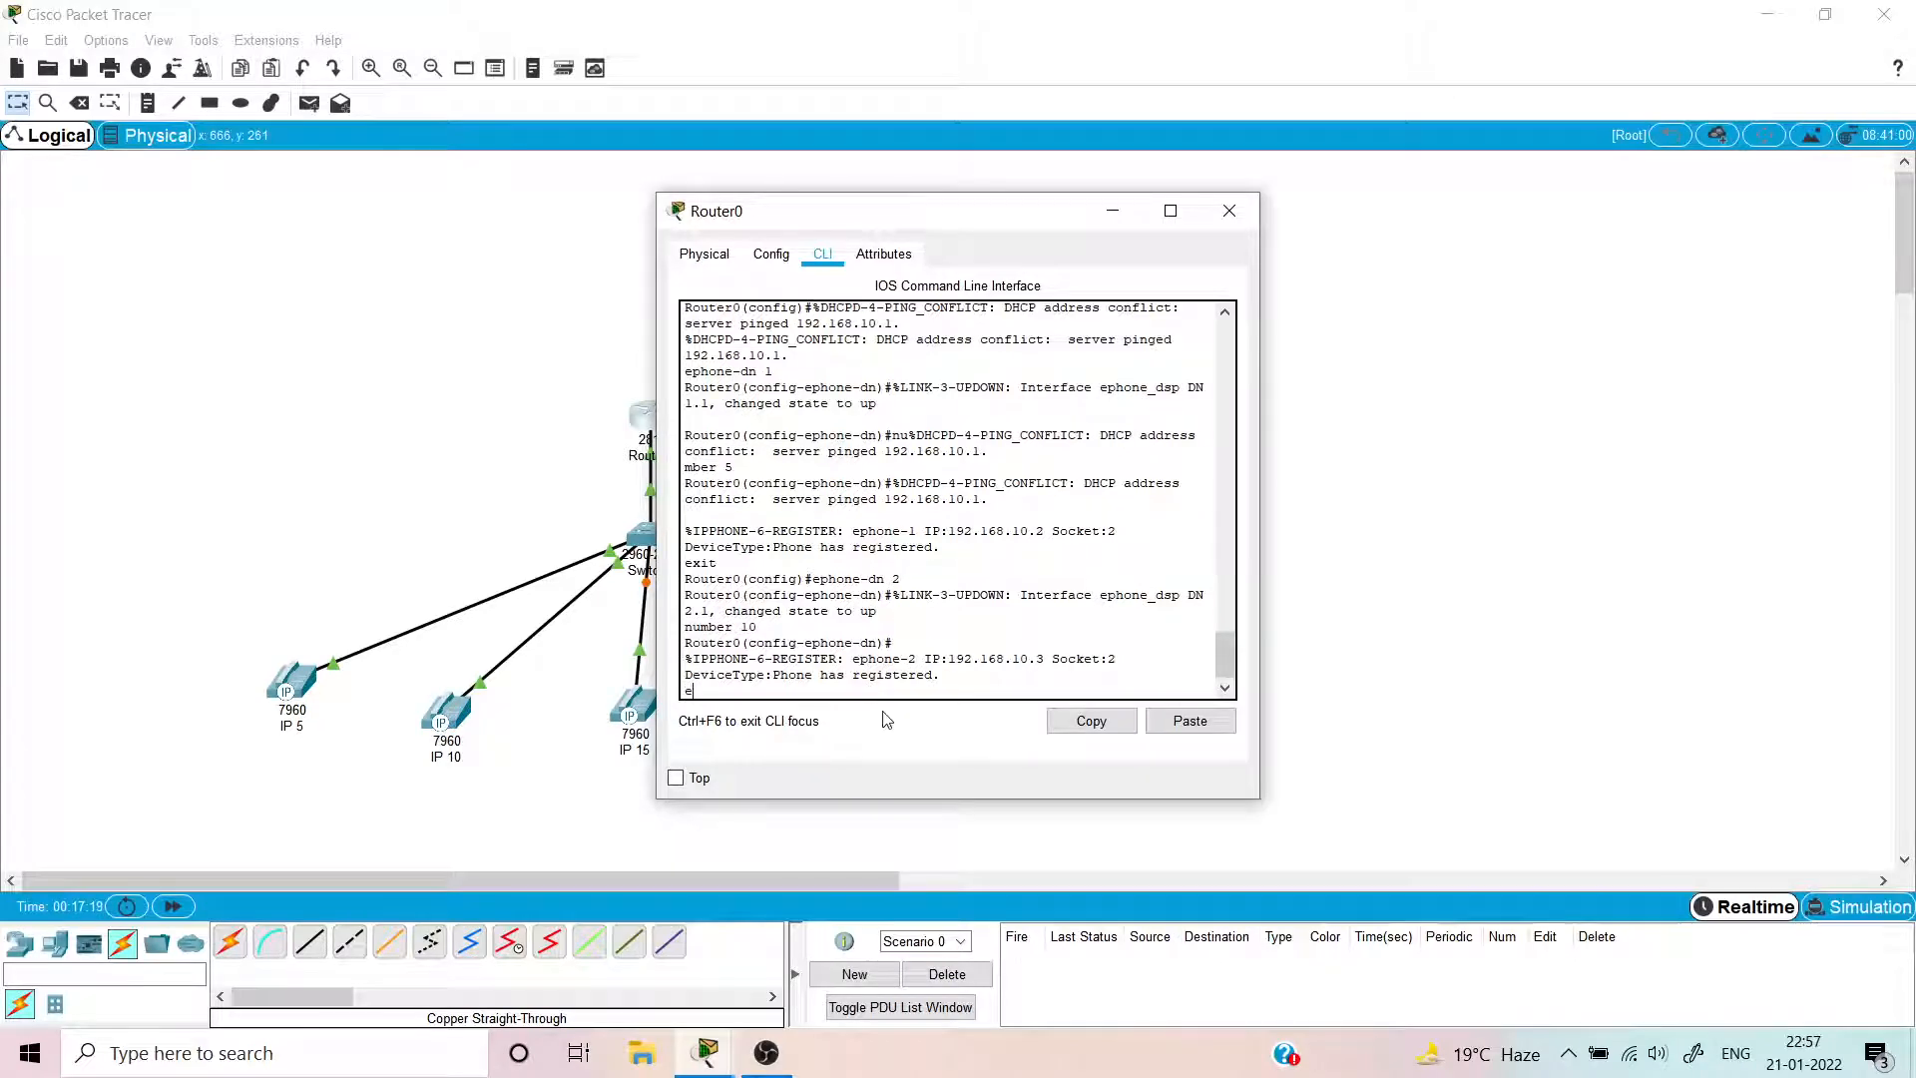
key(Return)
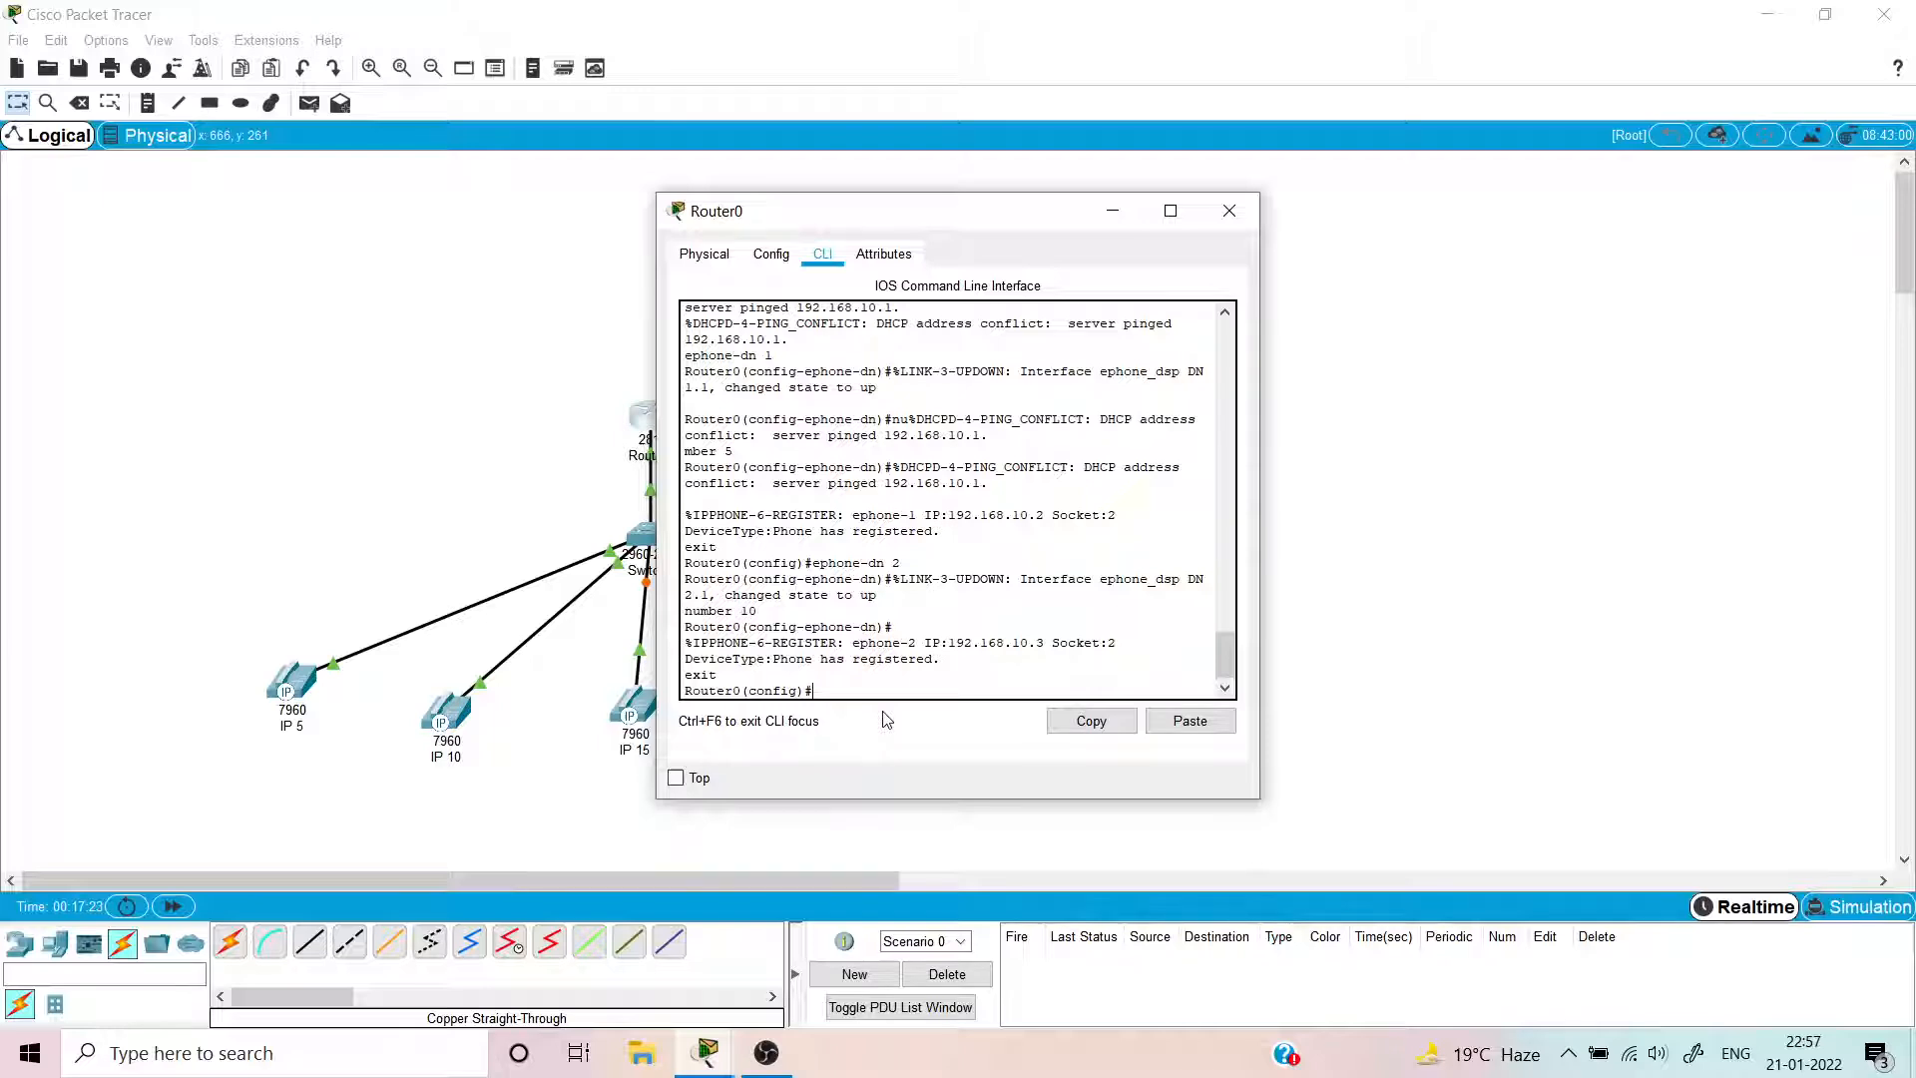
text(ephone-dn 3)
key(Return)
text(num)
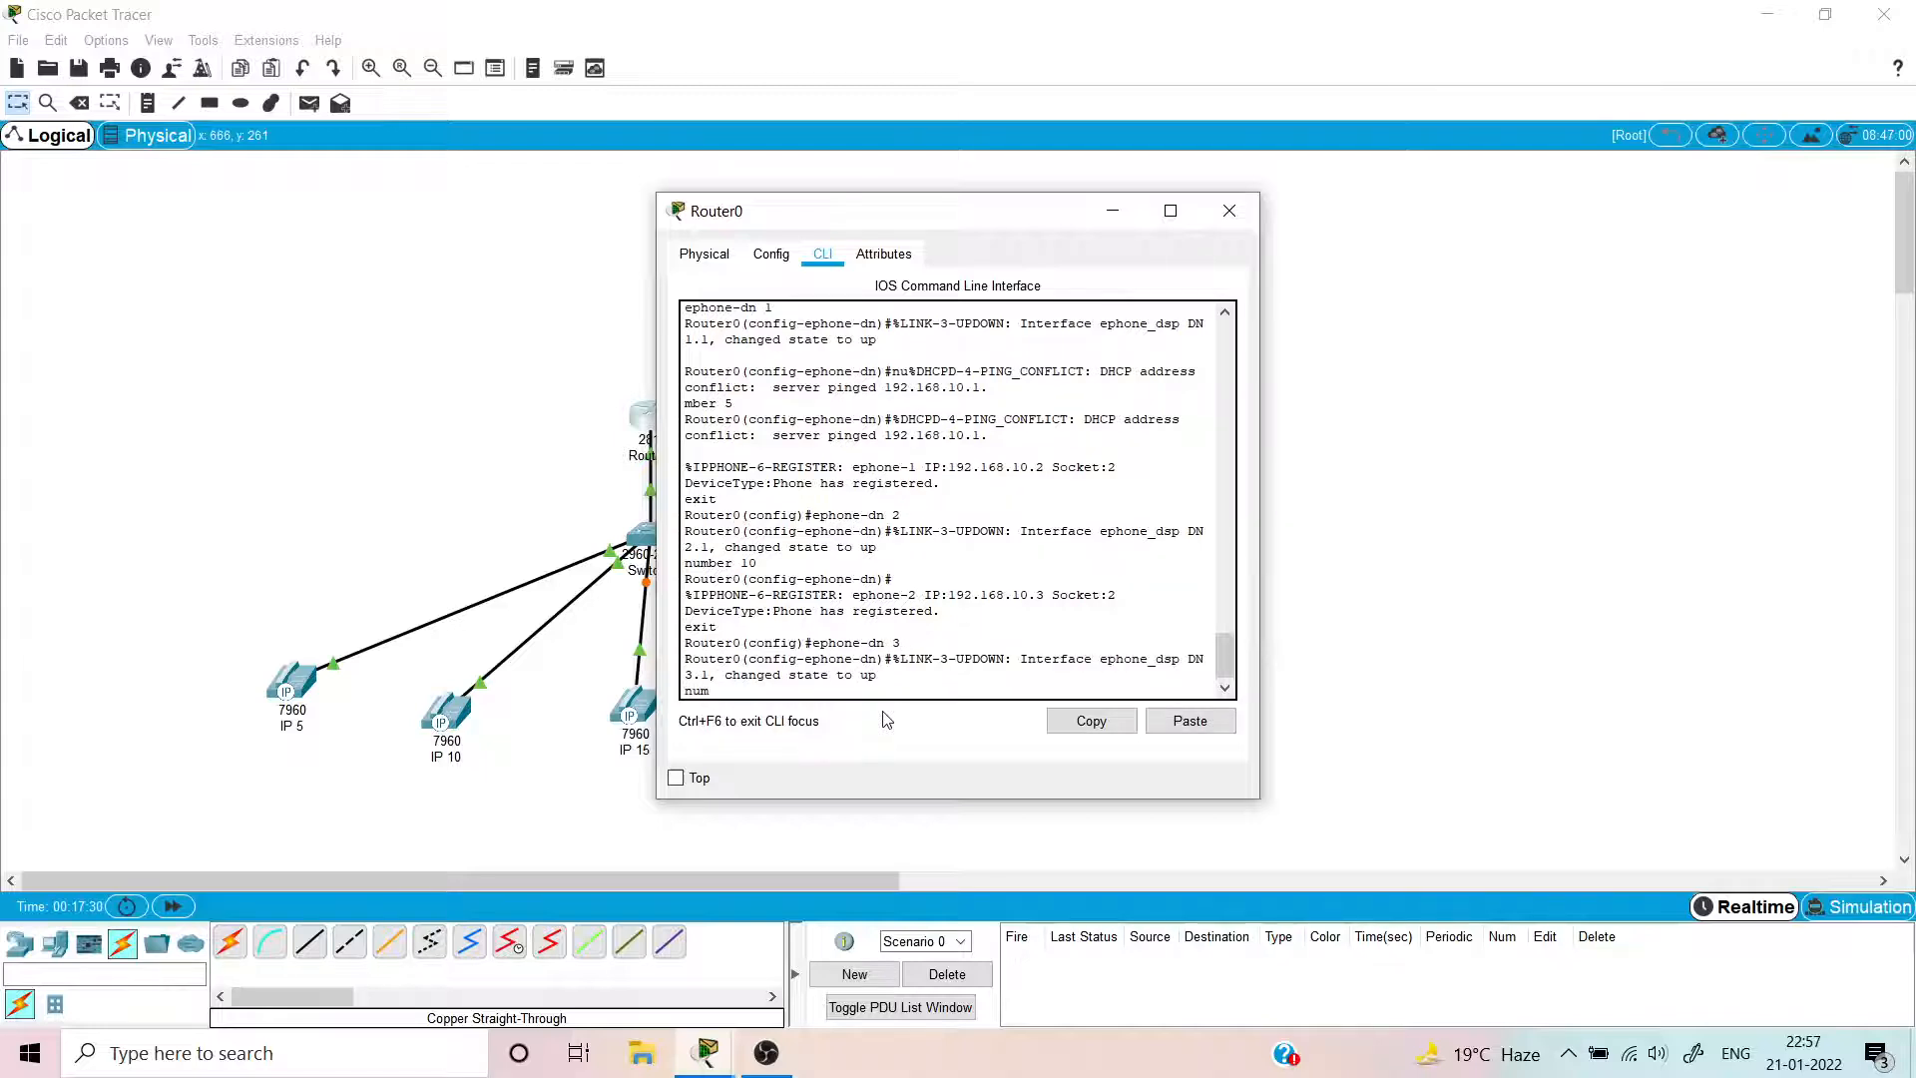
text(ber 15)
key(Return)
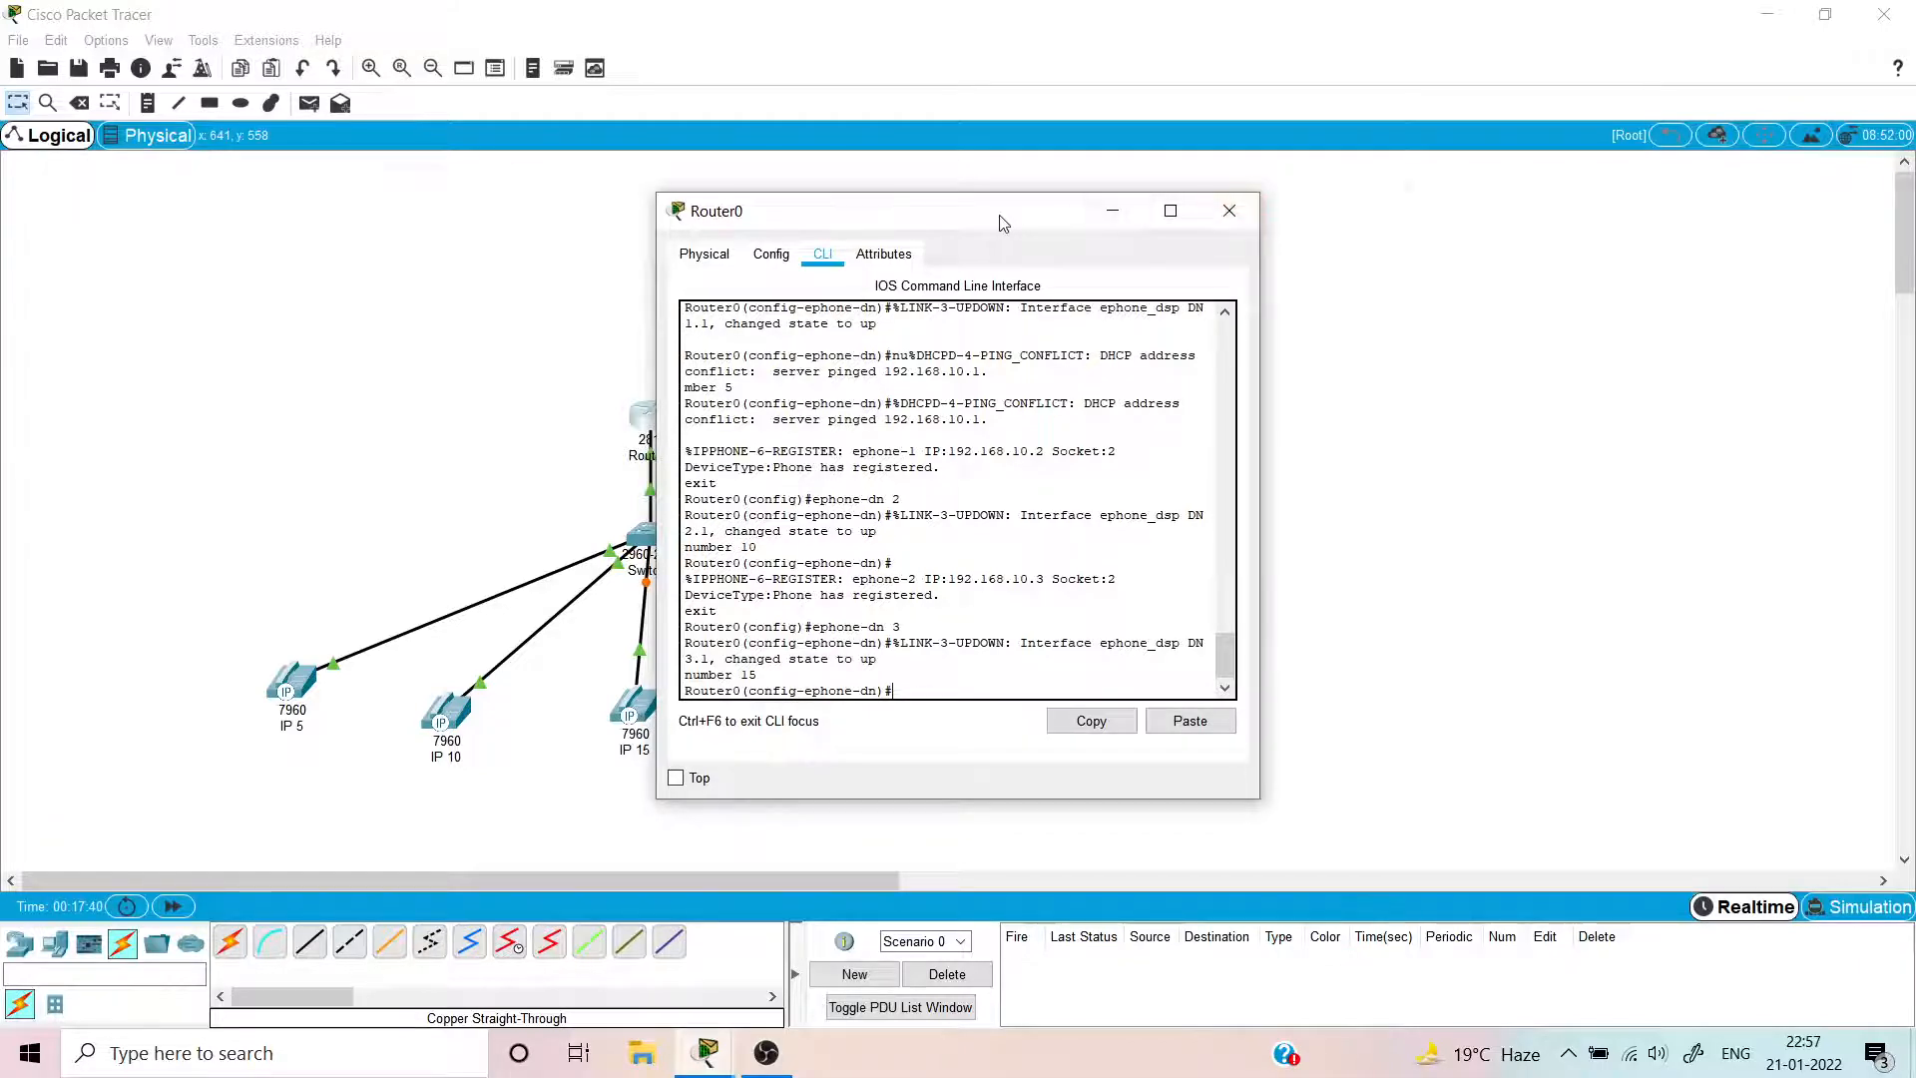
- Move the Router0 window aside and connect phone IP 20's Switch port to Switch0's FastEthernet0/5 with a copper straight-through cable
drag(1022, 217, 1522, 226)
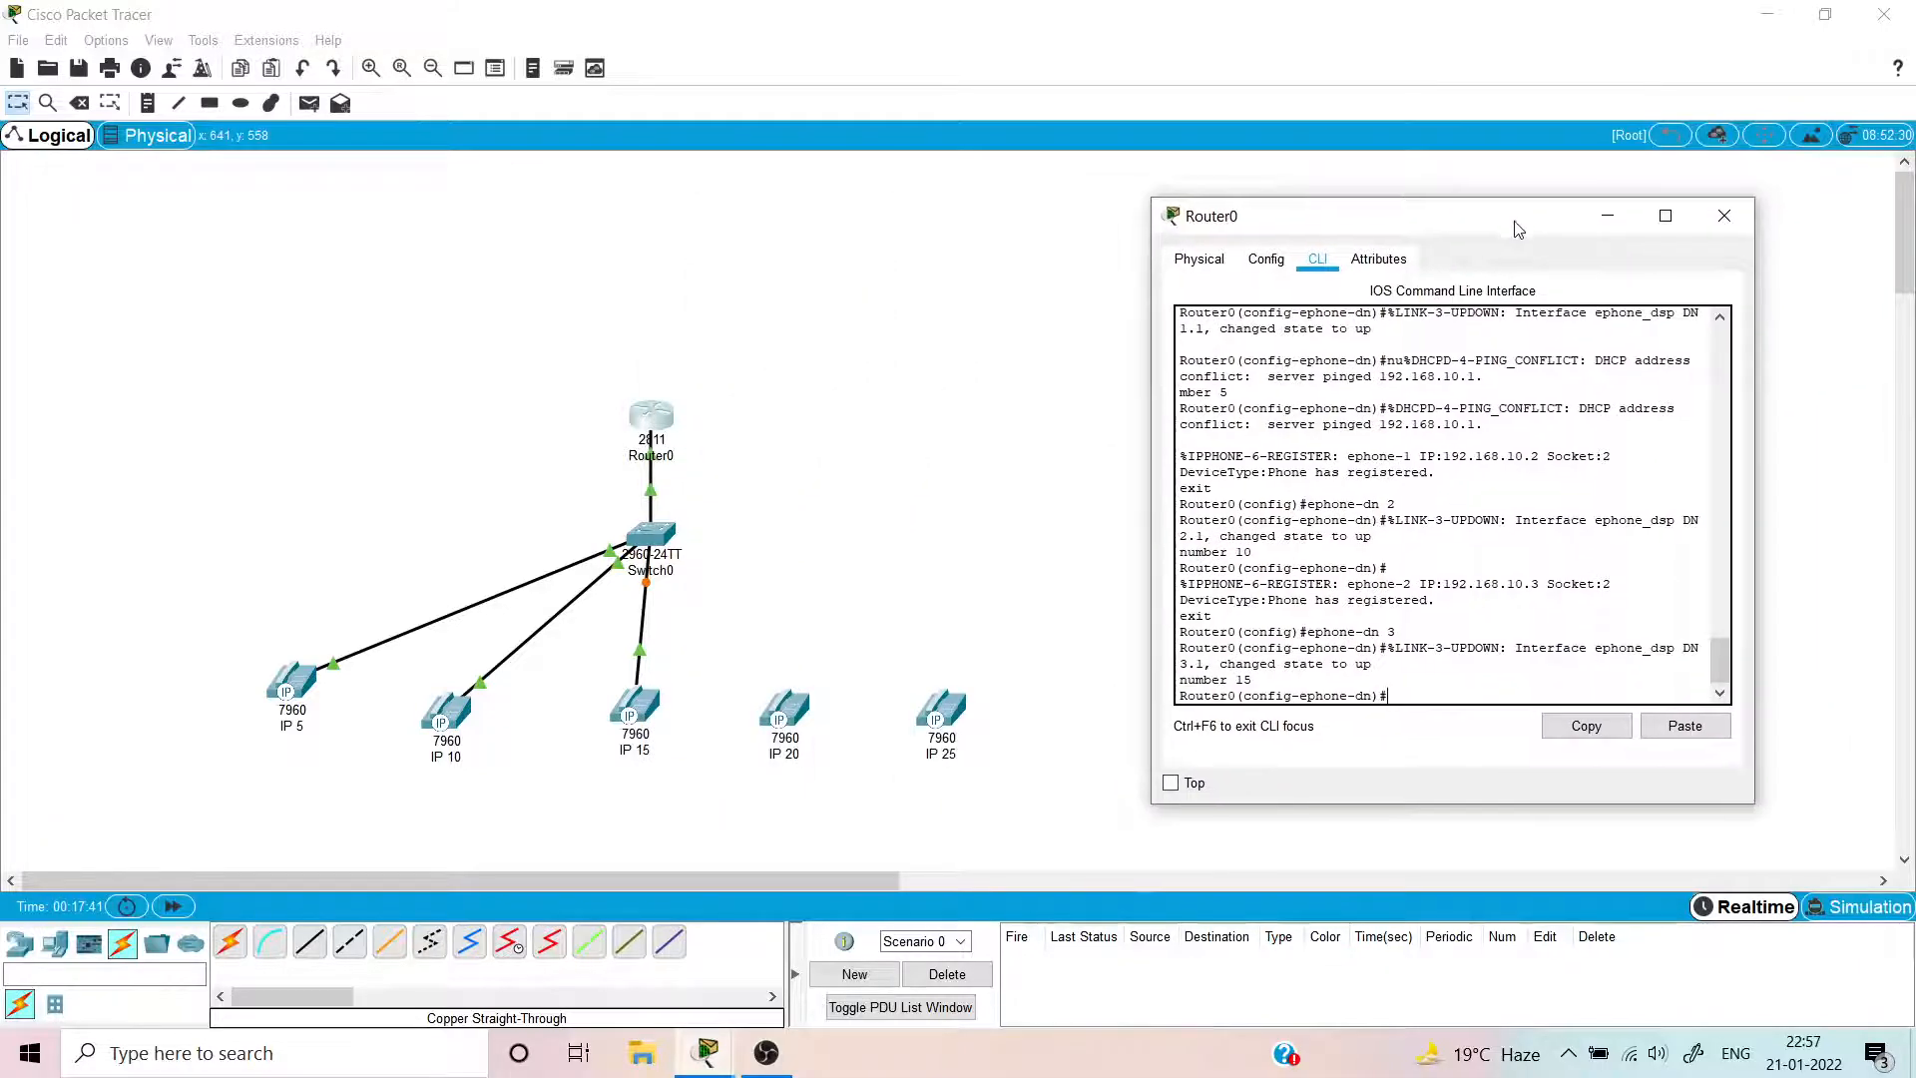
click(321, 942)
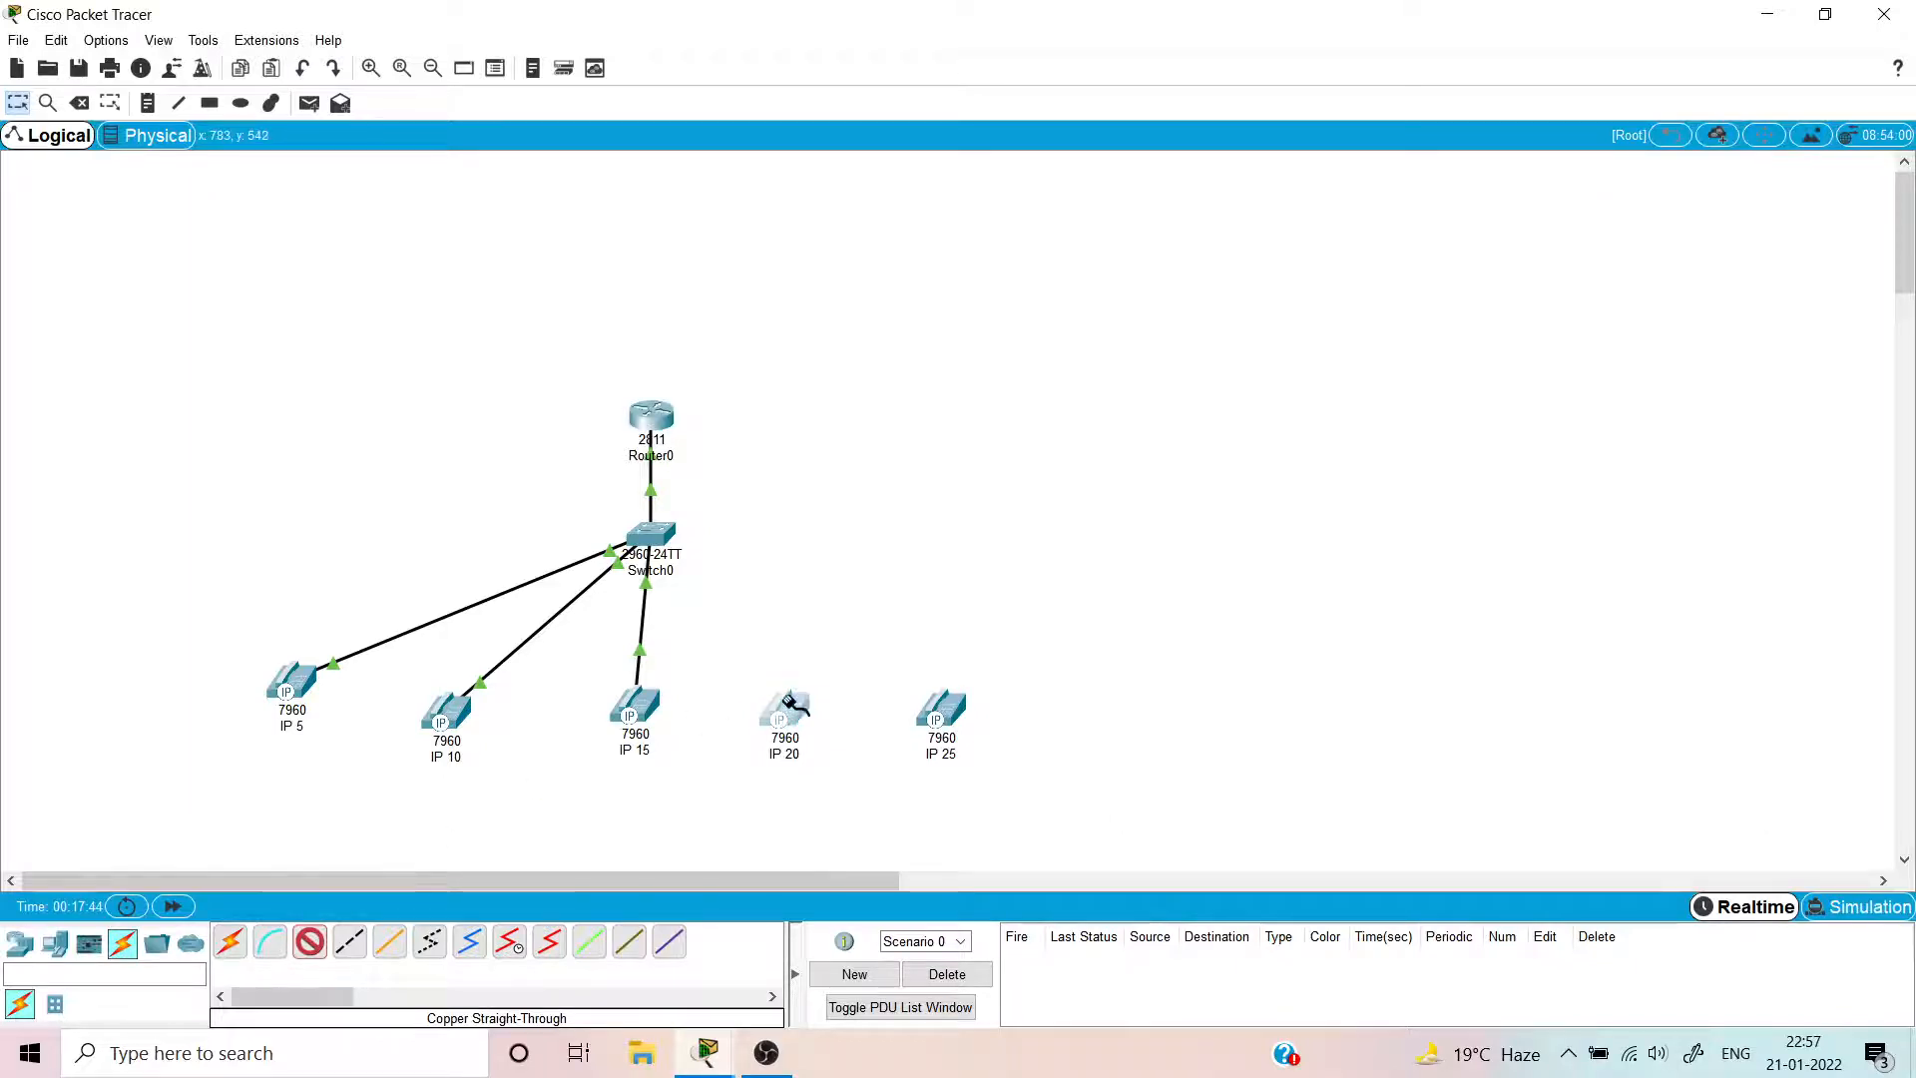
click(803, 688)
click(833, 706)
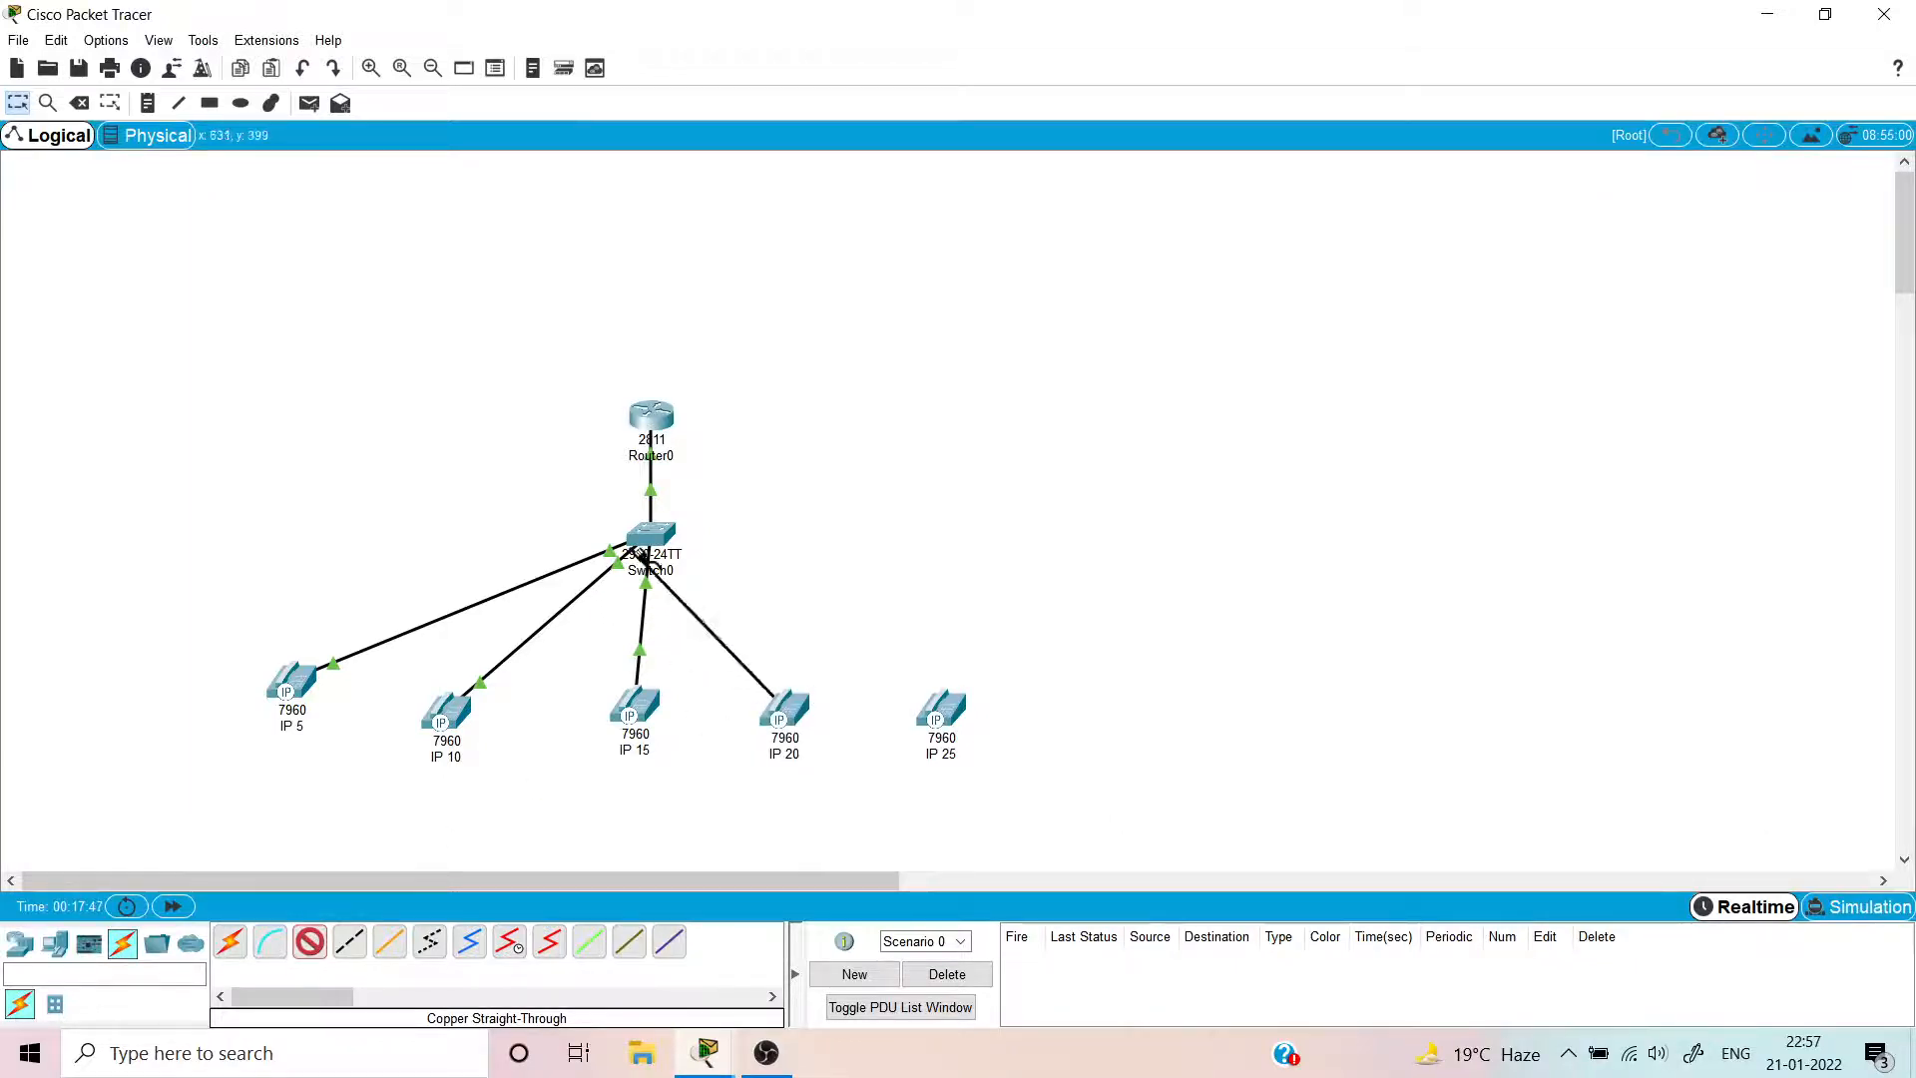
click(658, 541)
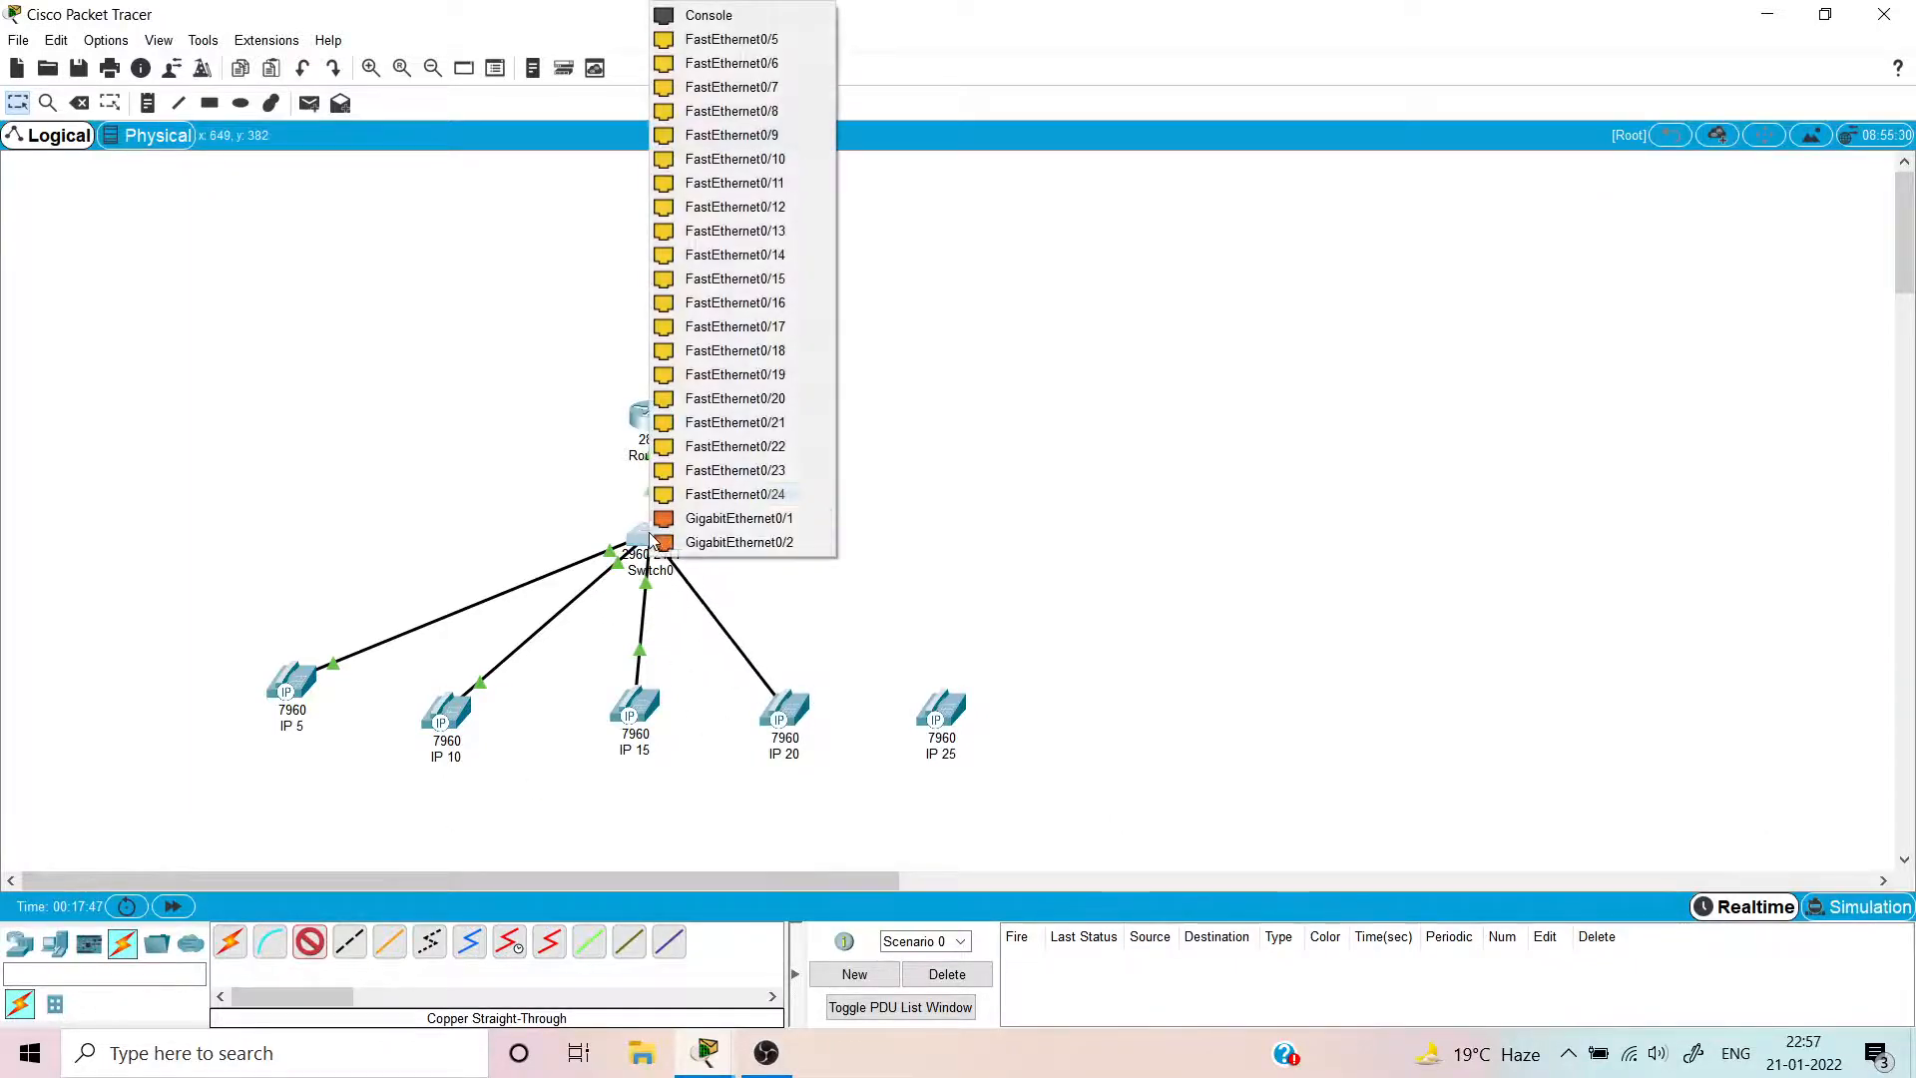
click(699, 42)
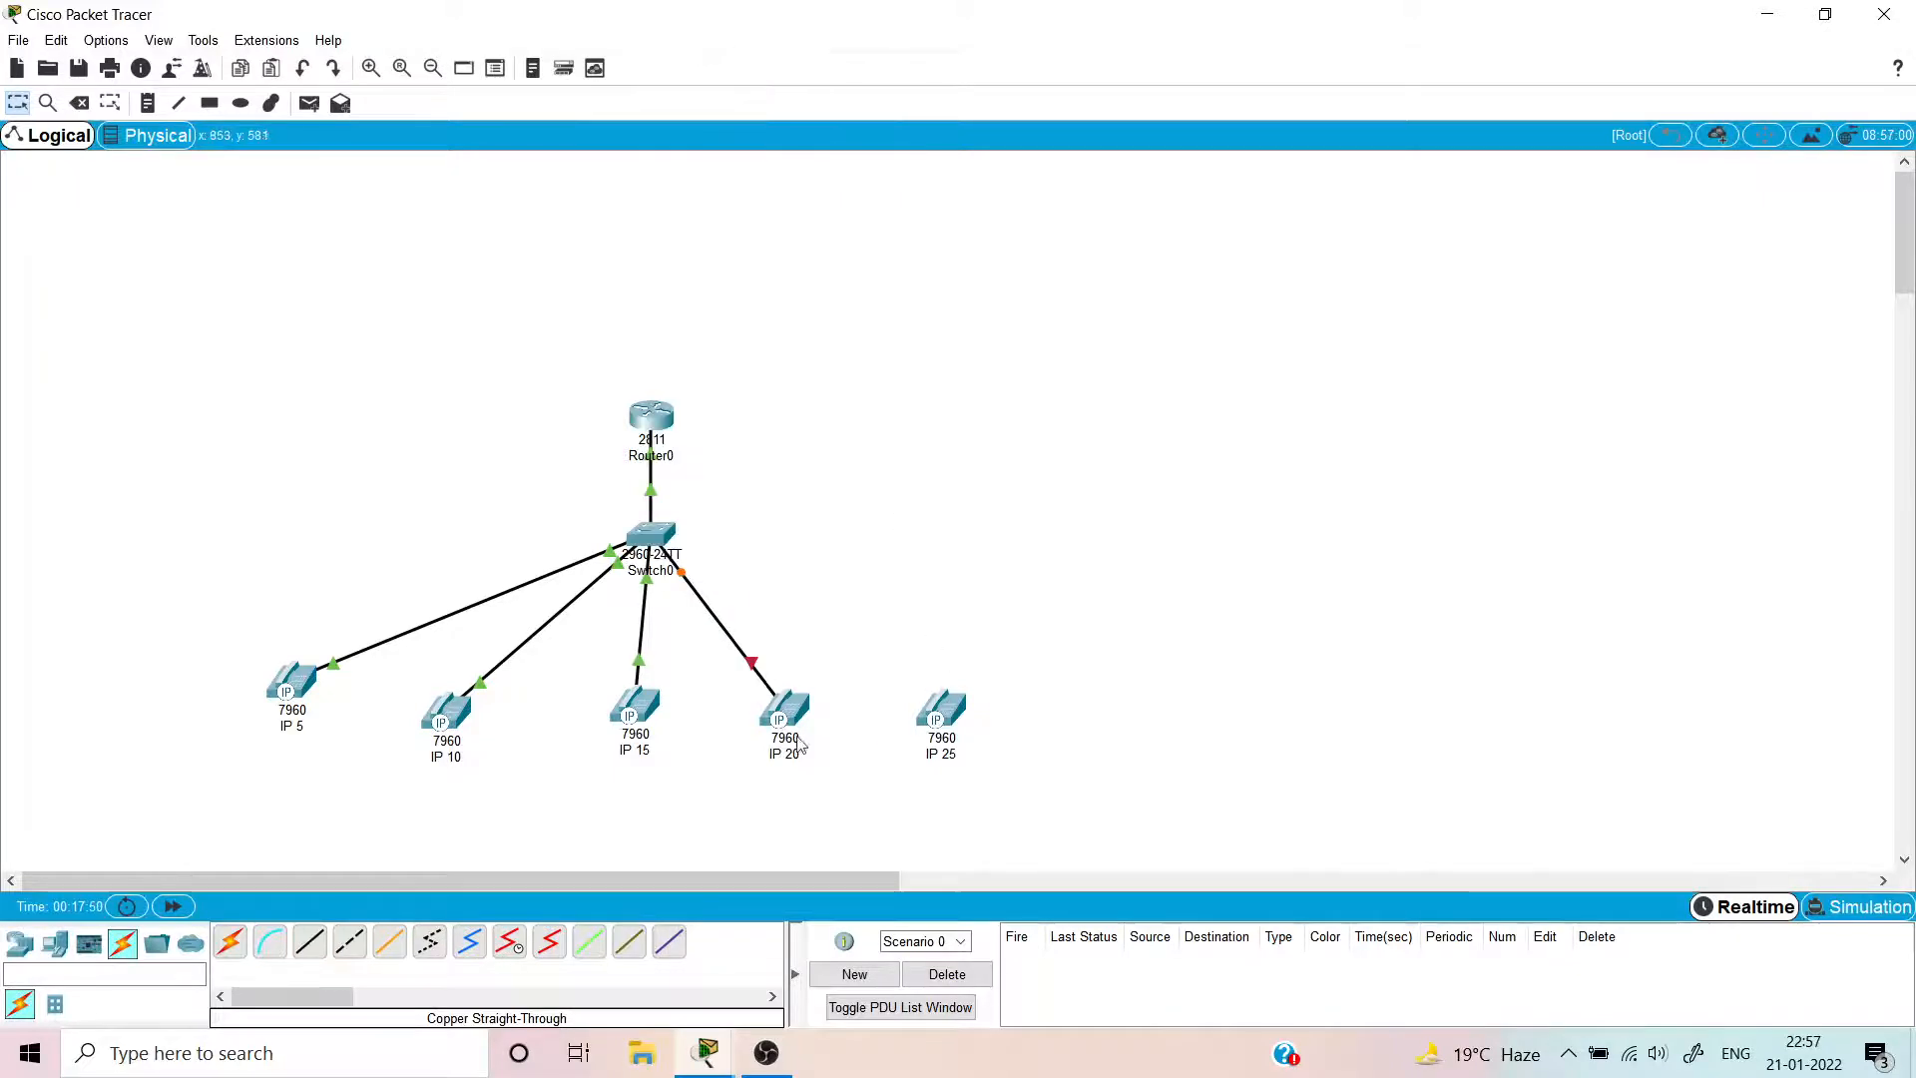
- Return to Router0's command line, exit the current ephone-dn configuration and enter configuration for ephone-dn 4
mouse_move(708, 1053)
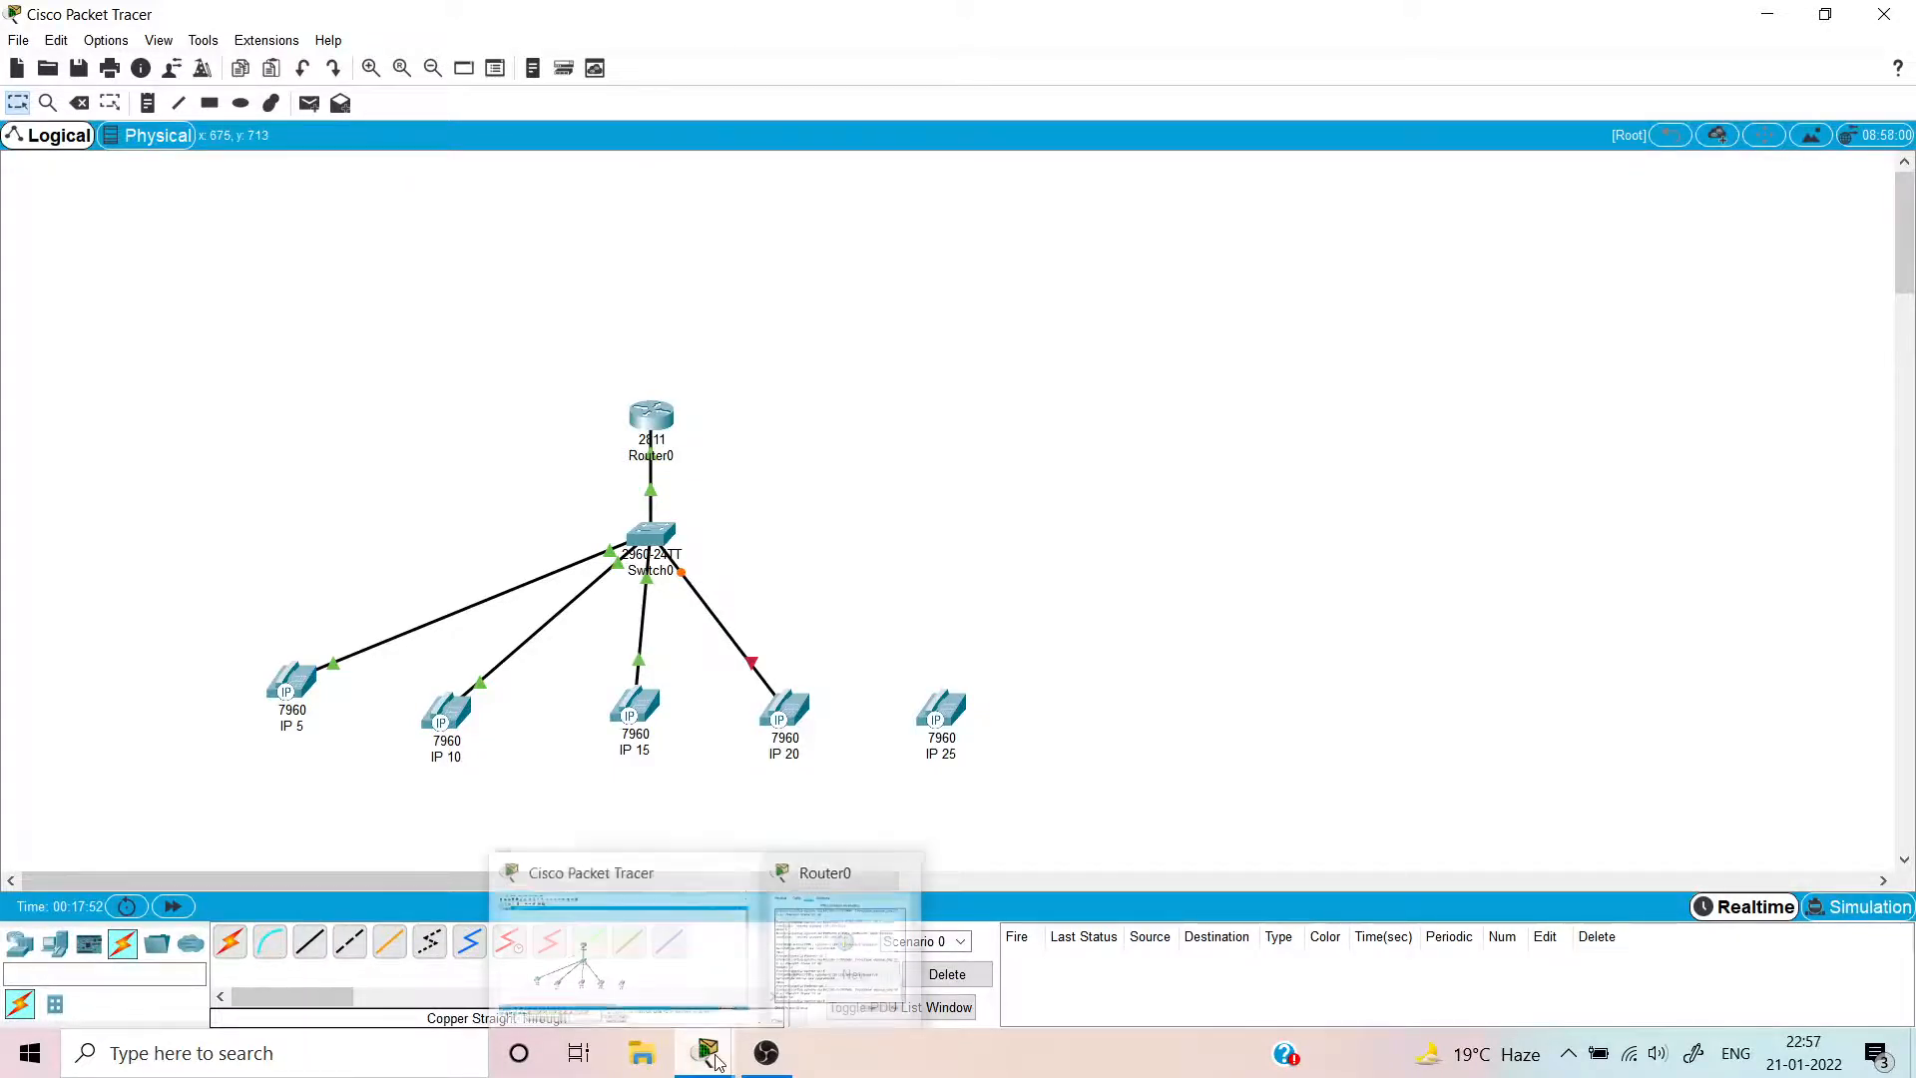
click(827, 944)
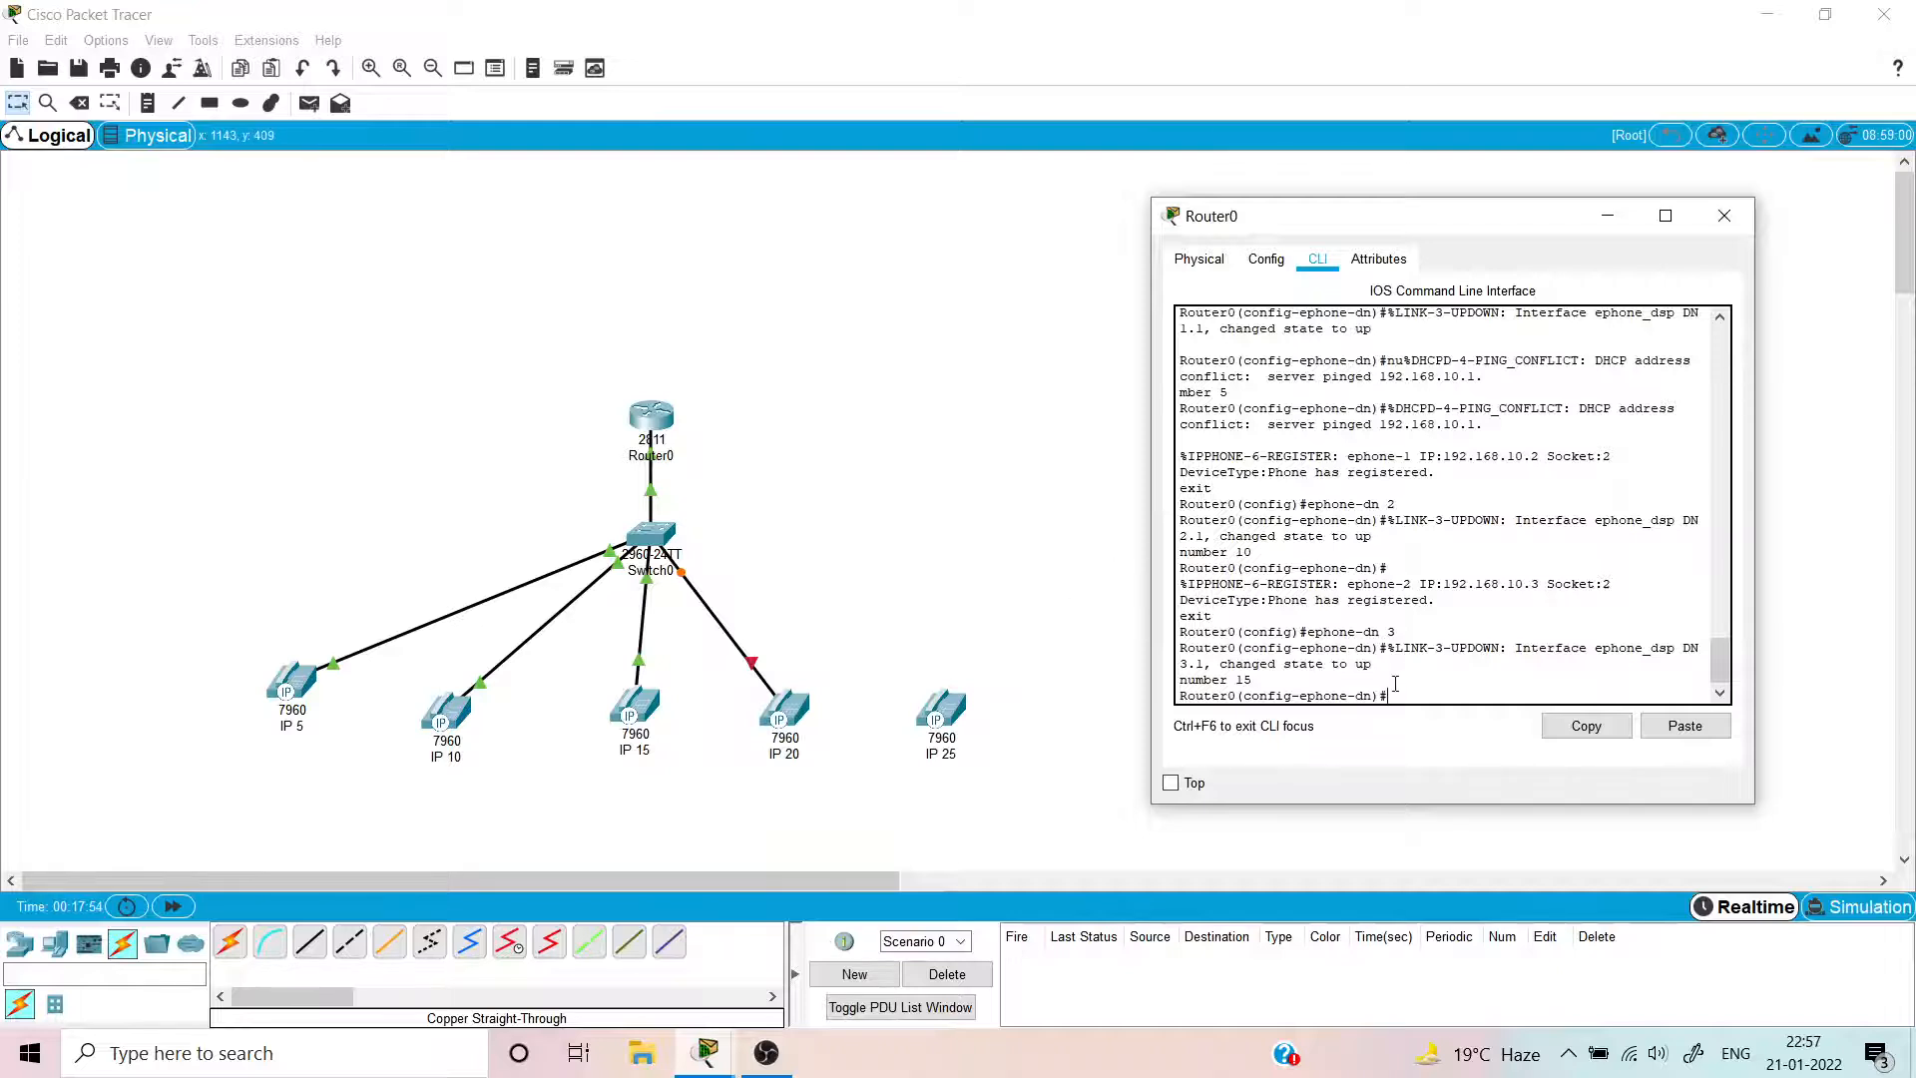
text(exit)
key(Return)
text(number 15)
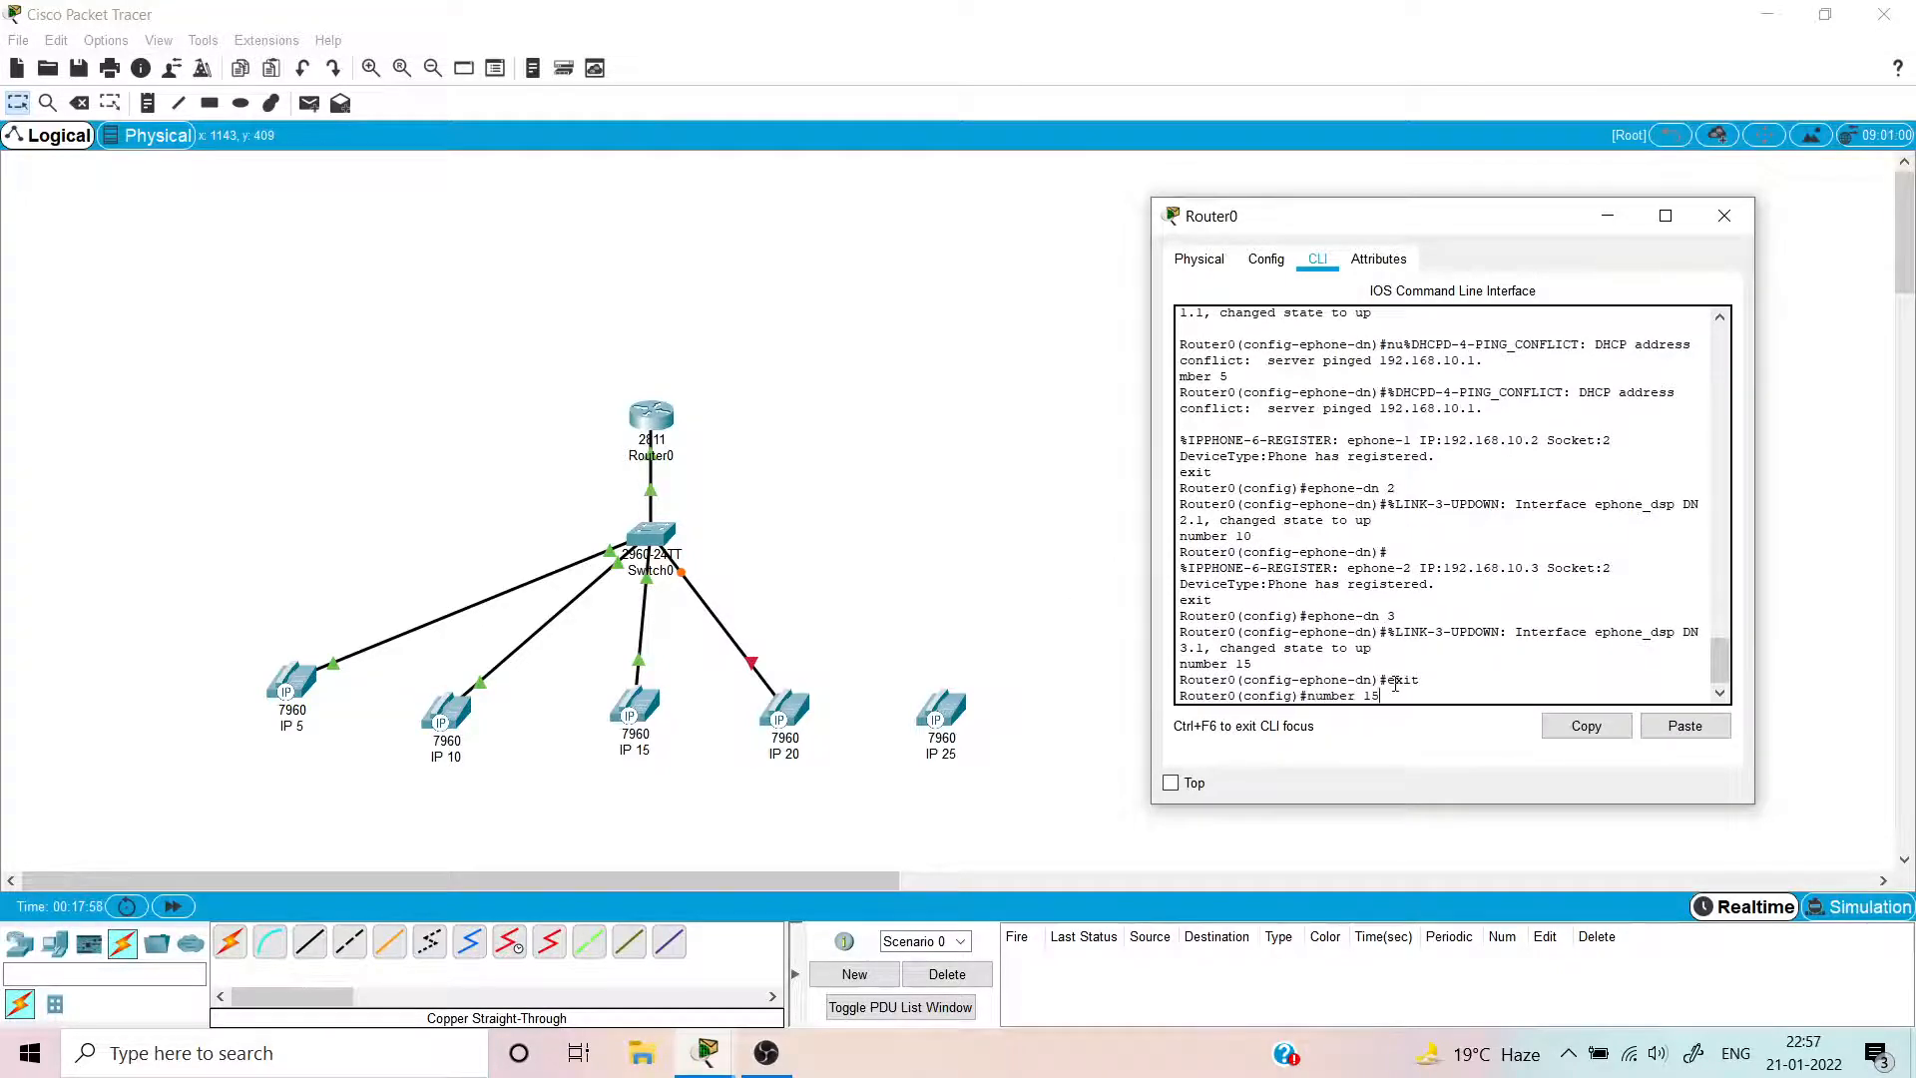
key(BackSpace)
key(BackSpace)
key(BackSpace)
key(BackSpace)
key(BackSpace)
key(BackSpace)
key(BackSpace)
key(BackSpace)
key(BackSpace)
text(ephone-dn 4)
key(Return)
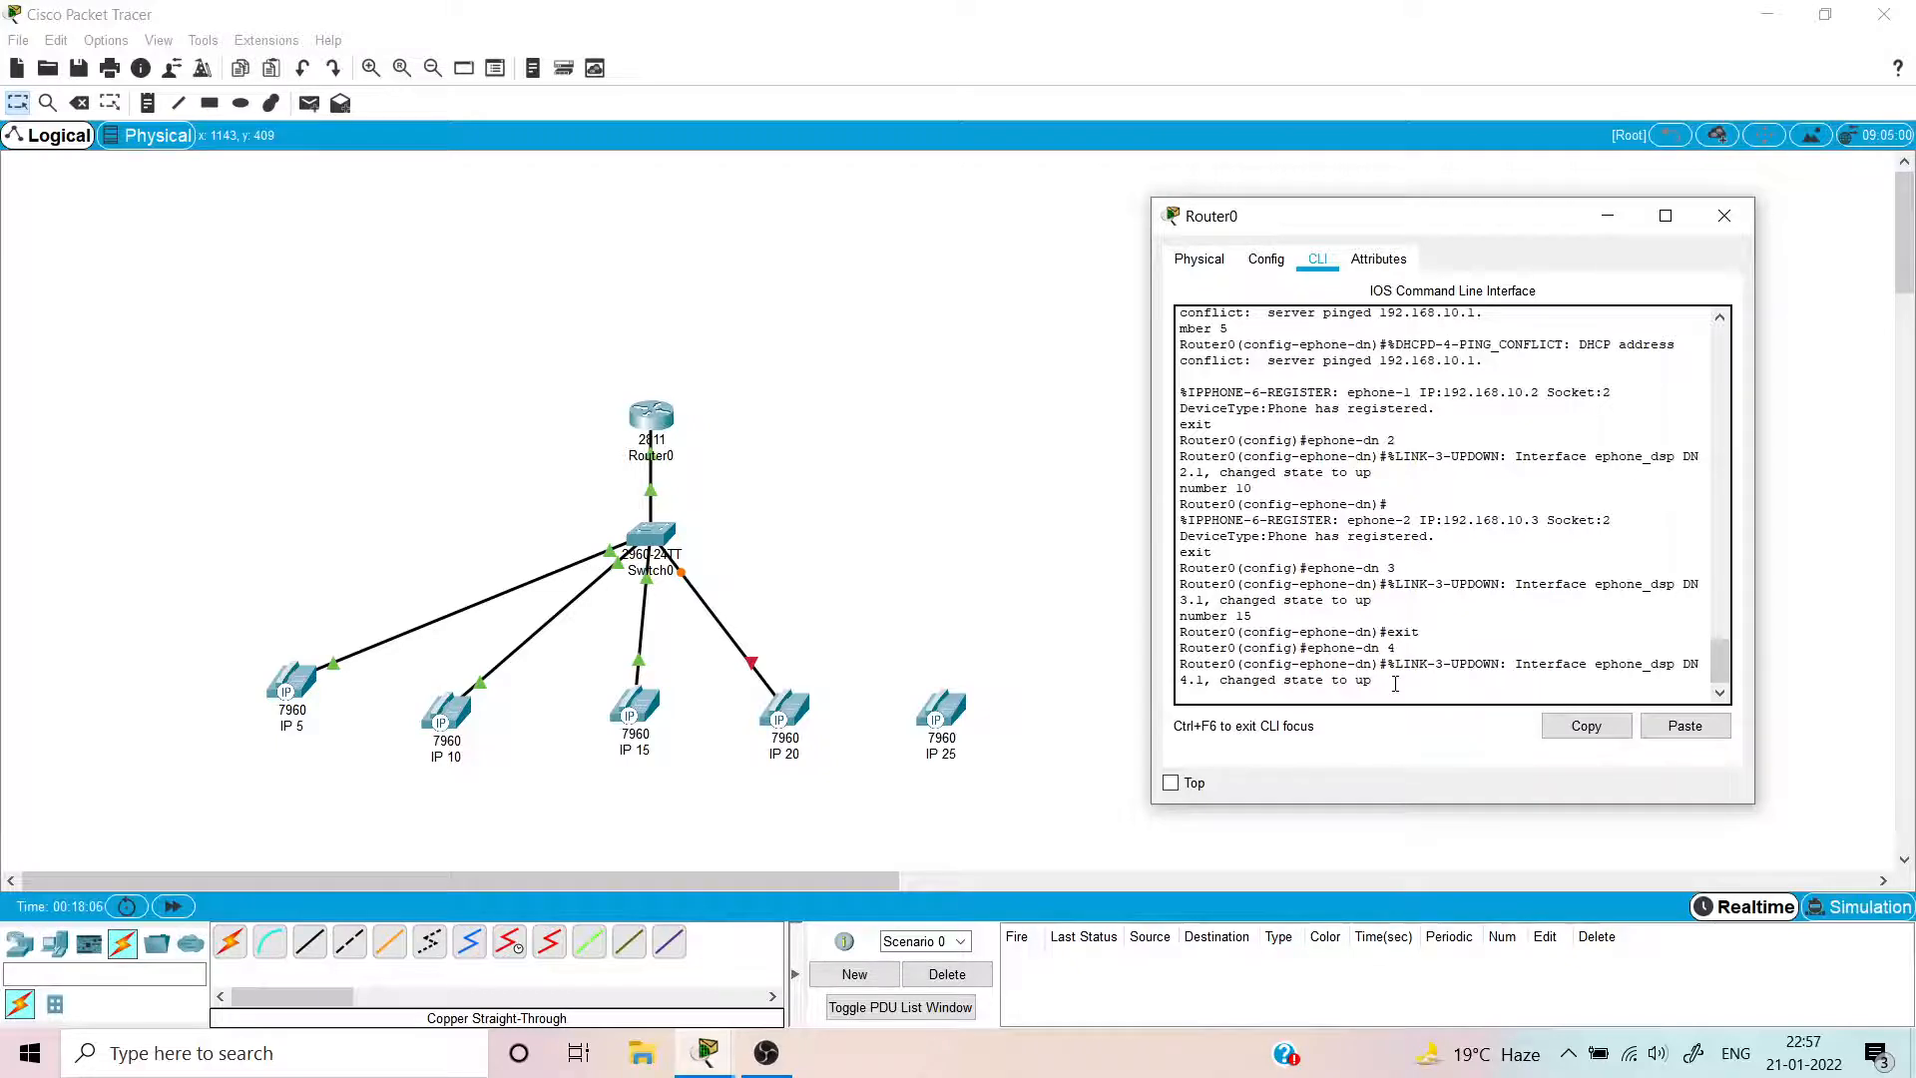
- Plug the IP_PHONE_POWER_ADAPTER into phone IP 20, bring Router0's command line back up and close the phone's window
click(798, 716)
click(798, 716)
drag(1203, 692, 1297, 527)
drag(974, 501, 970, 495)
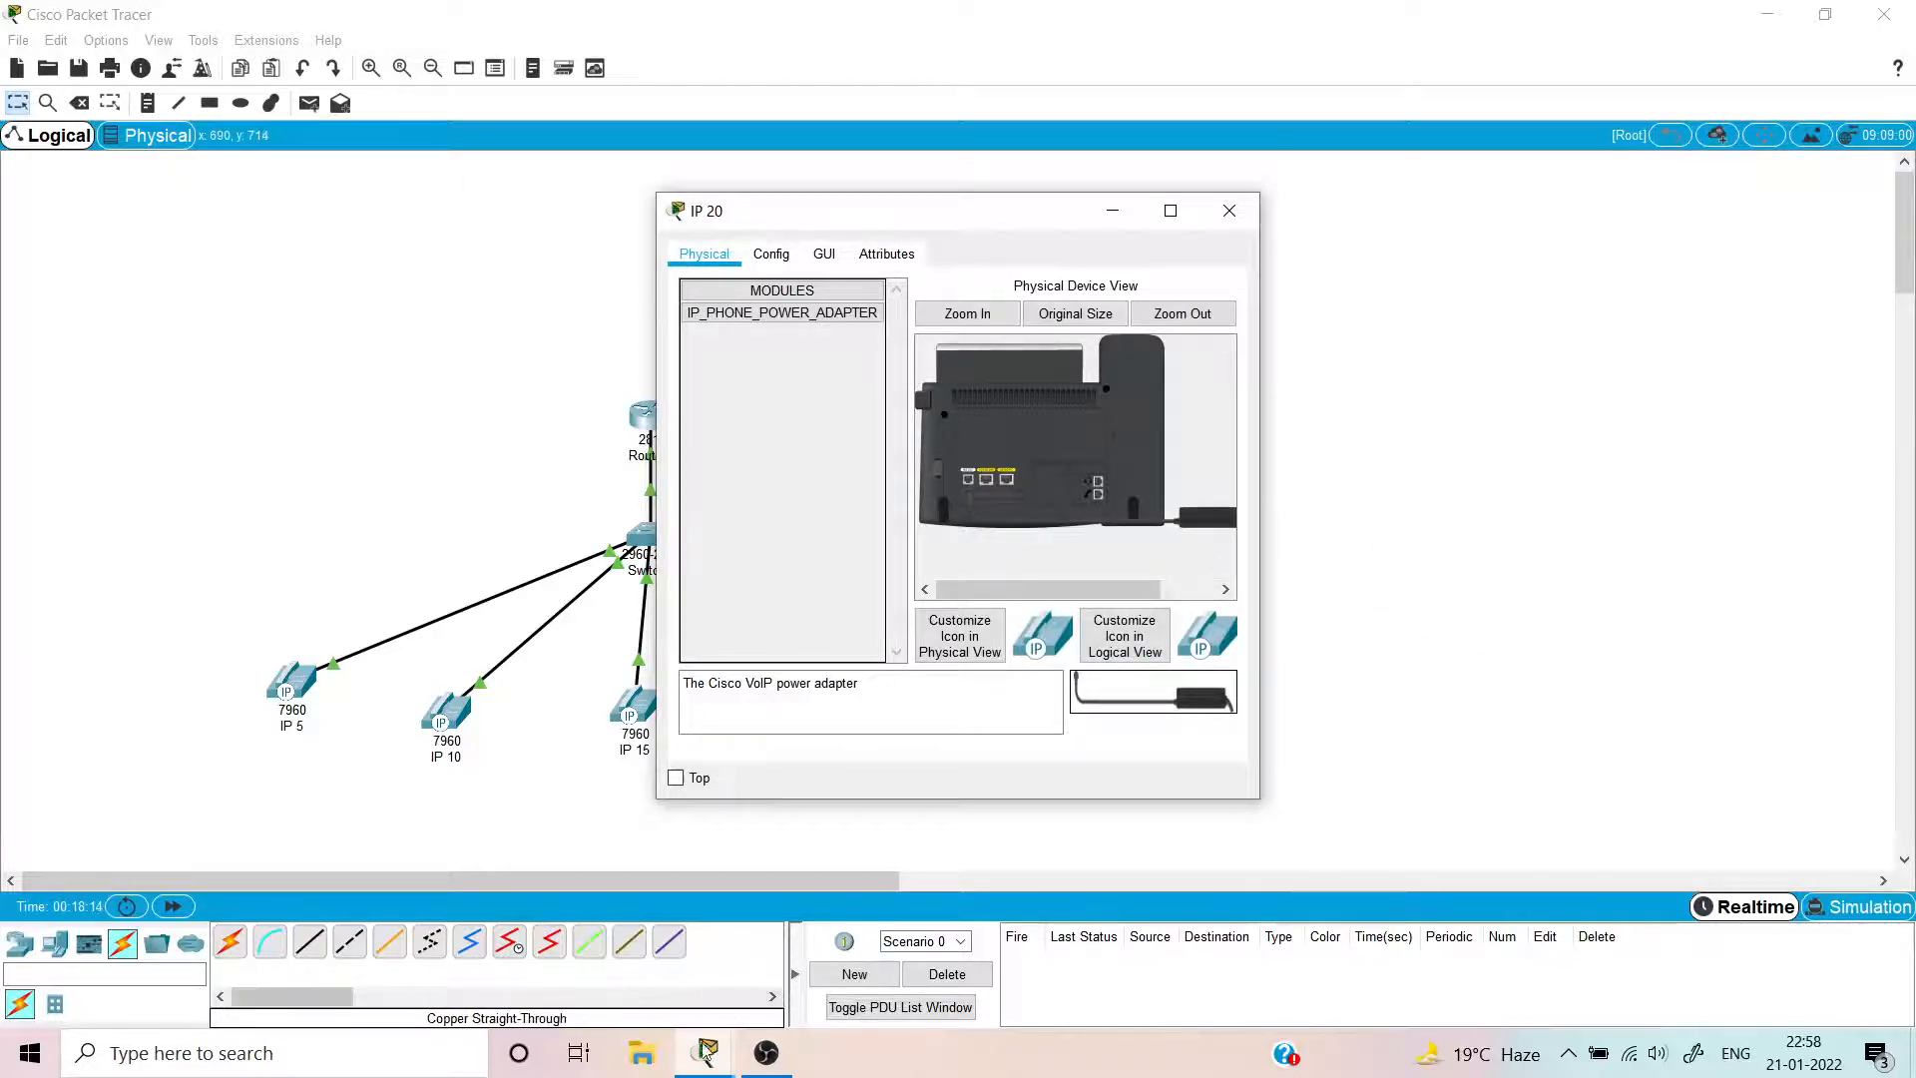
mouse_move(692, 1060)
click(769, 960)
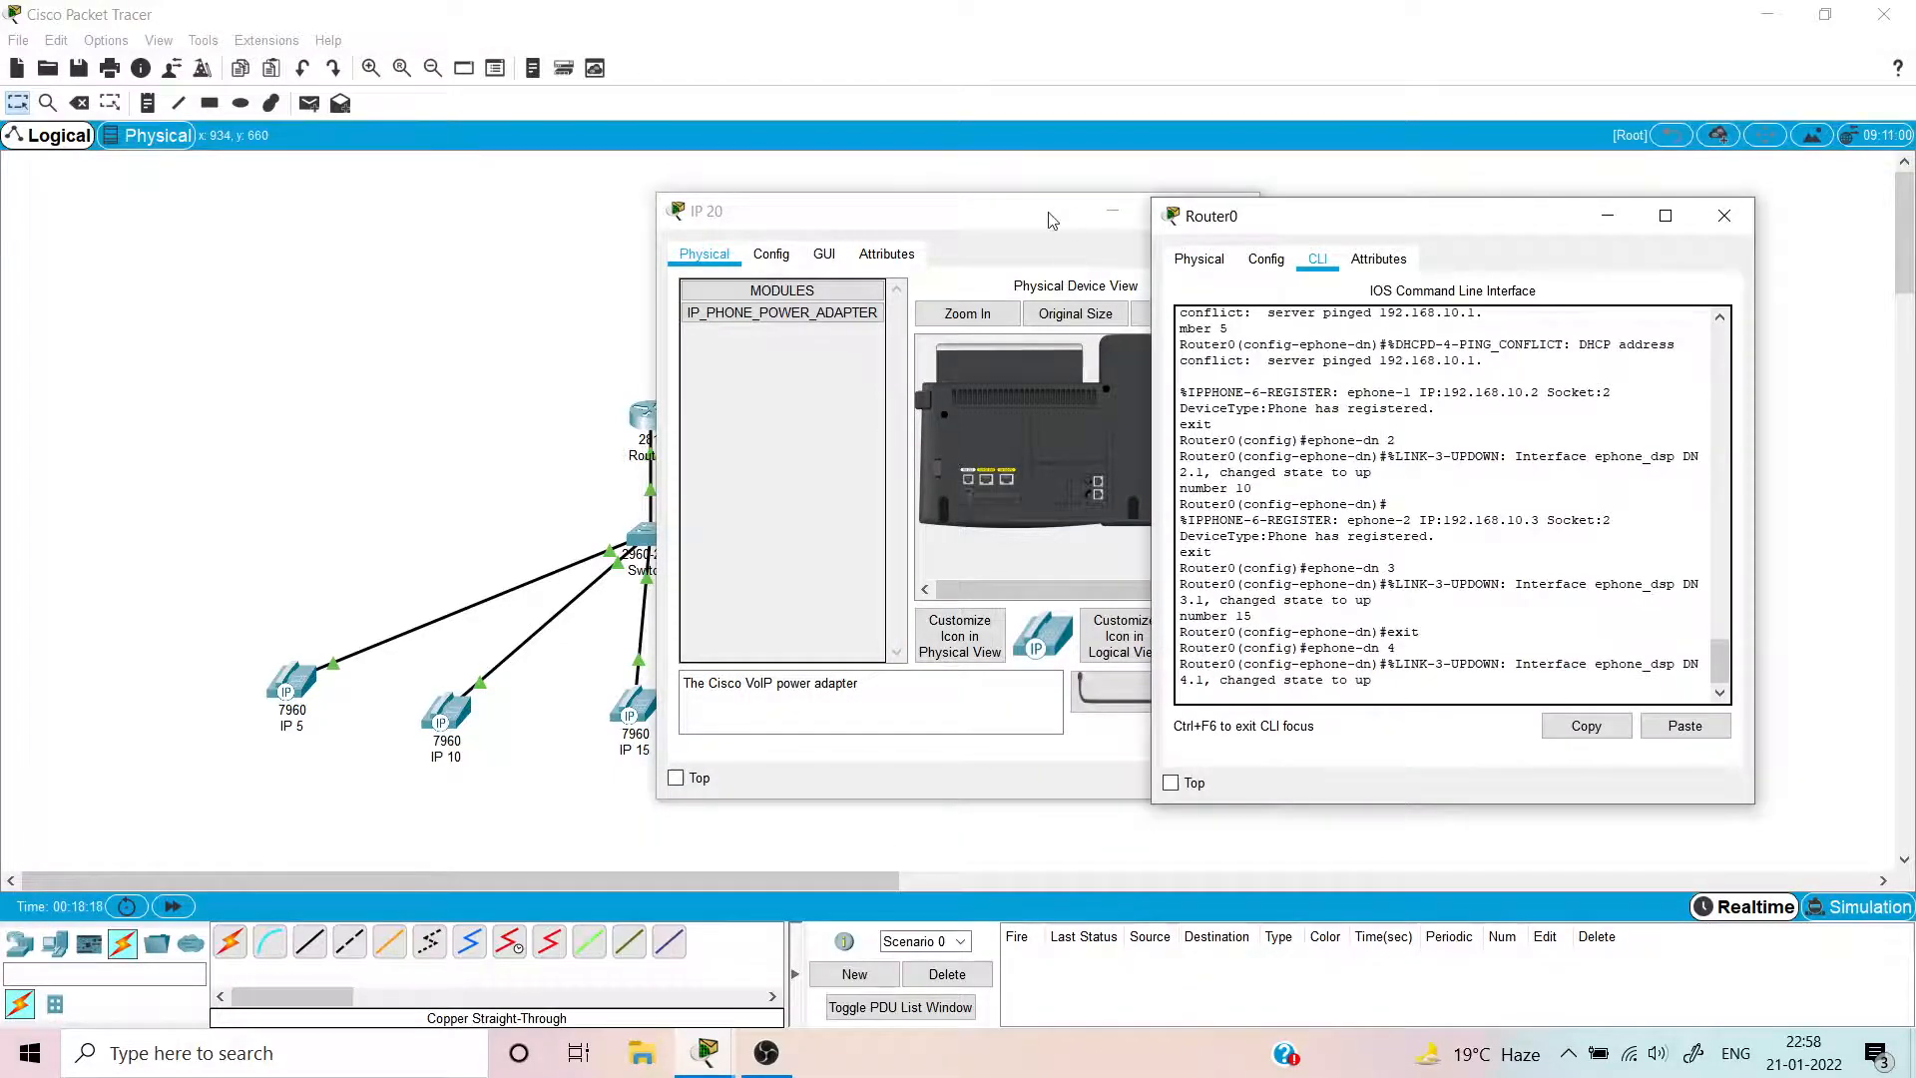
click(1083, 219)
click(1229, 211)
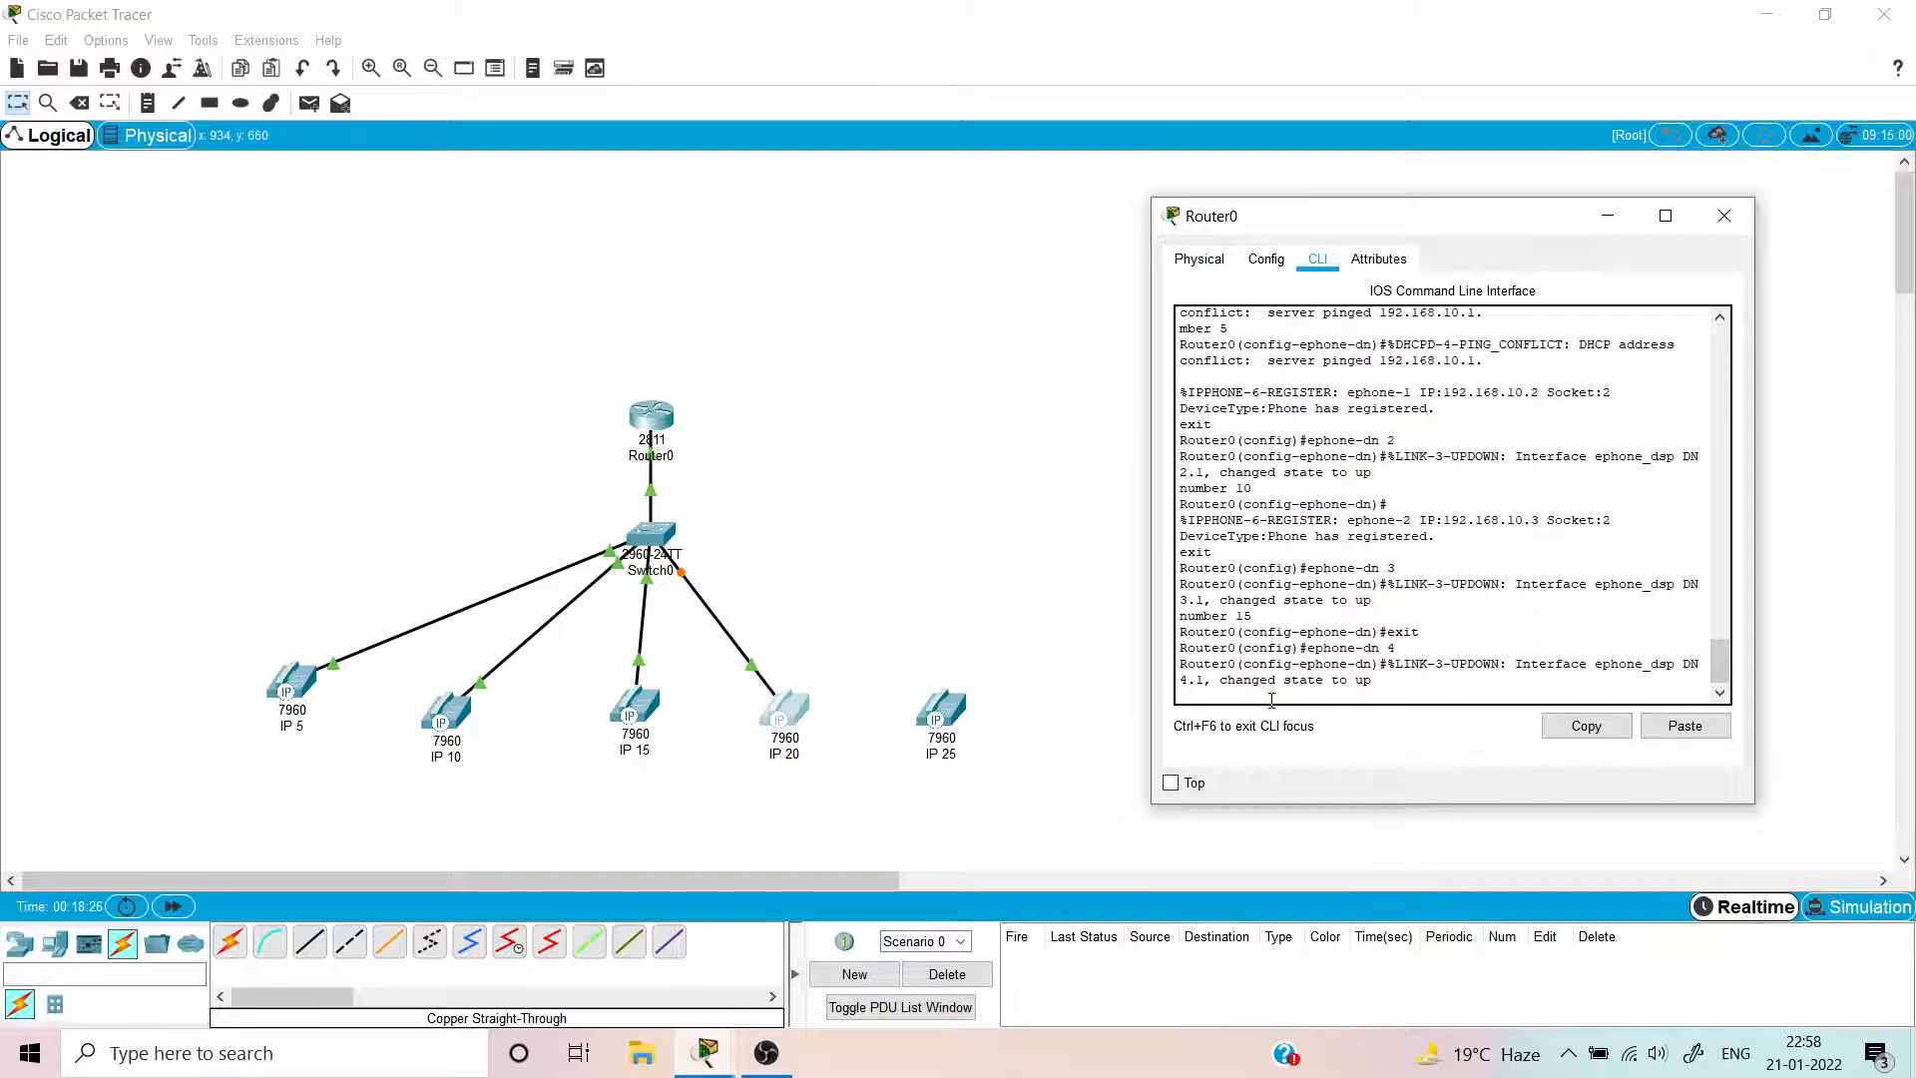
- Assign number 20 to ephone-dn 4 in Router0's command line
text(number 20)
key(Return)
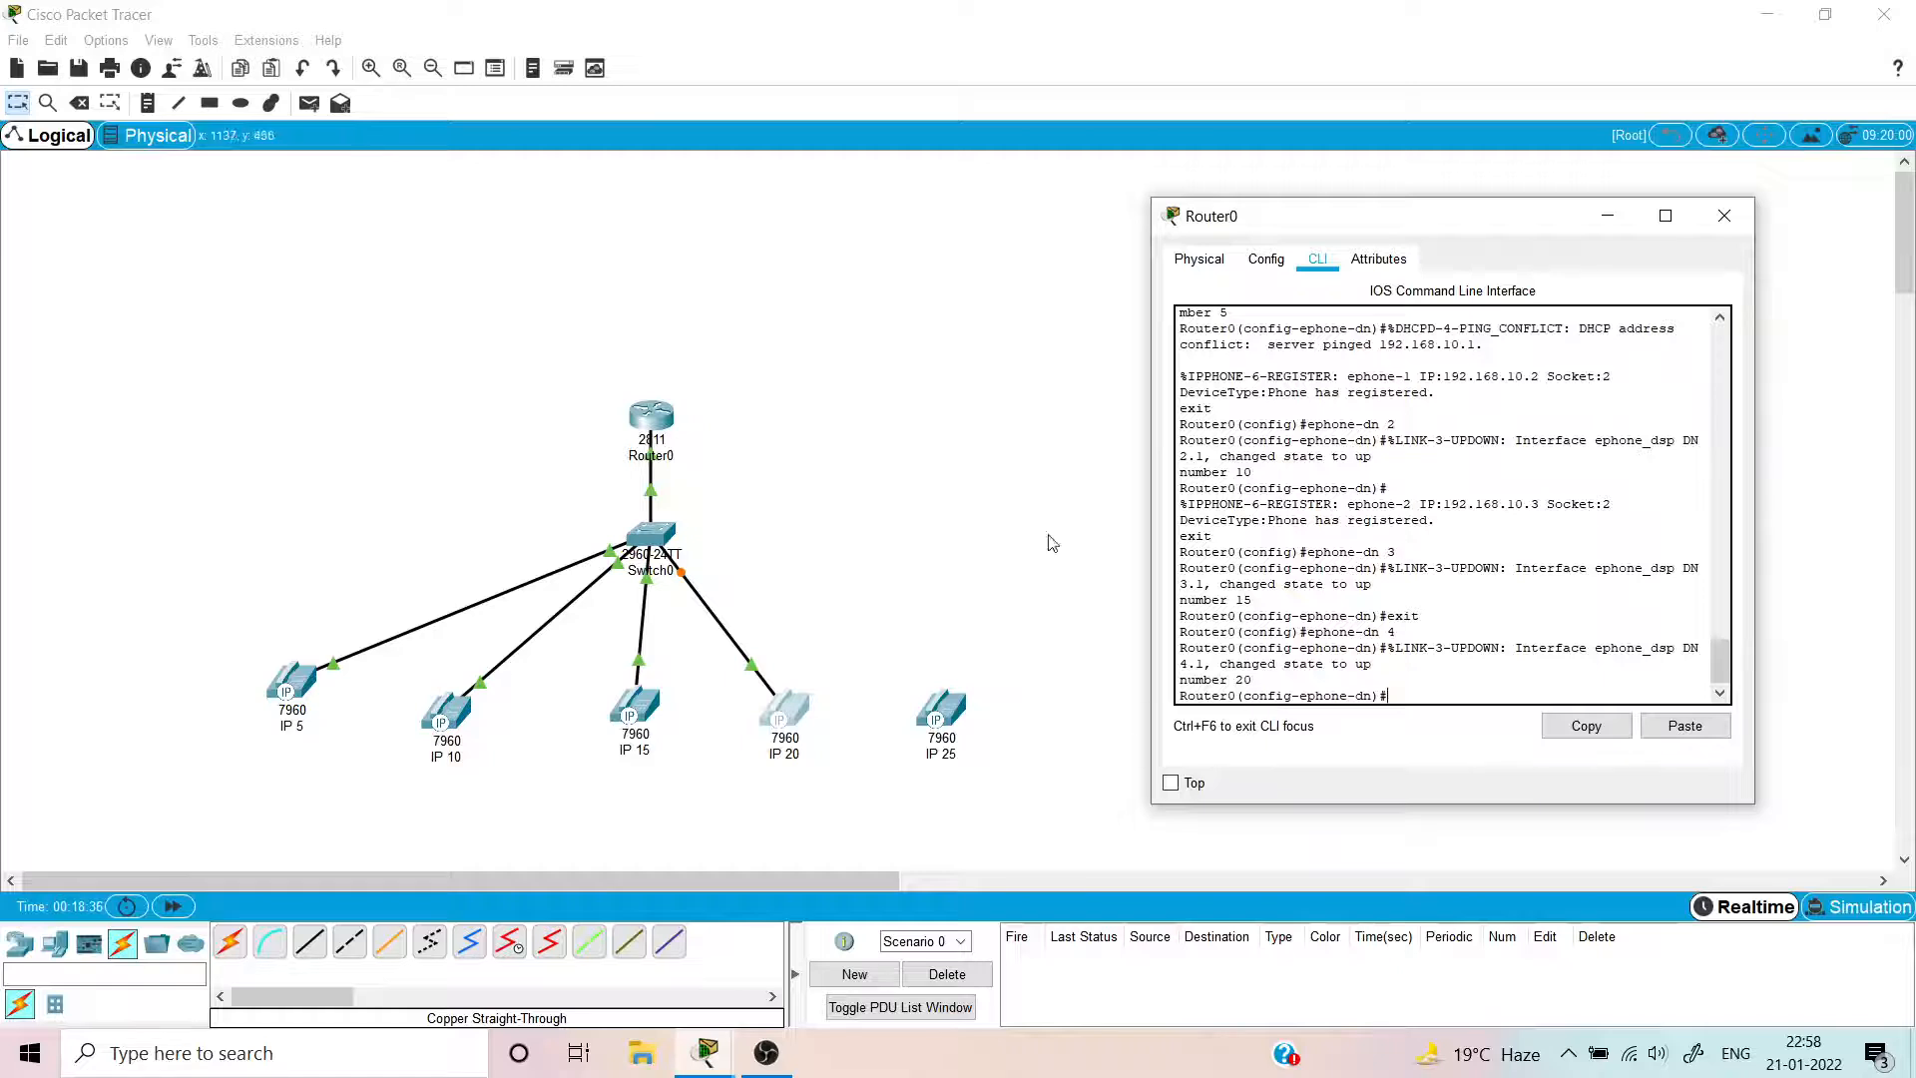
- Connect phone IP 25's Switch port to Switch0's FastEthernet0/6 port with a copper straight-through cable
click(306, 951)
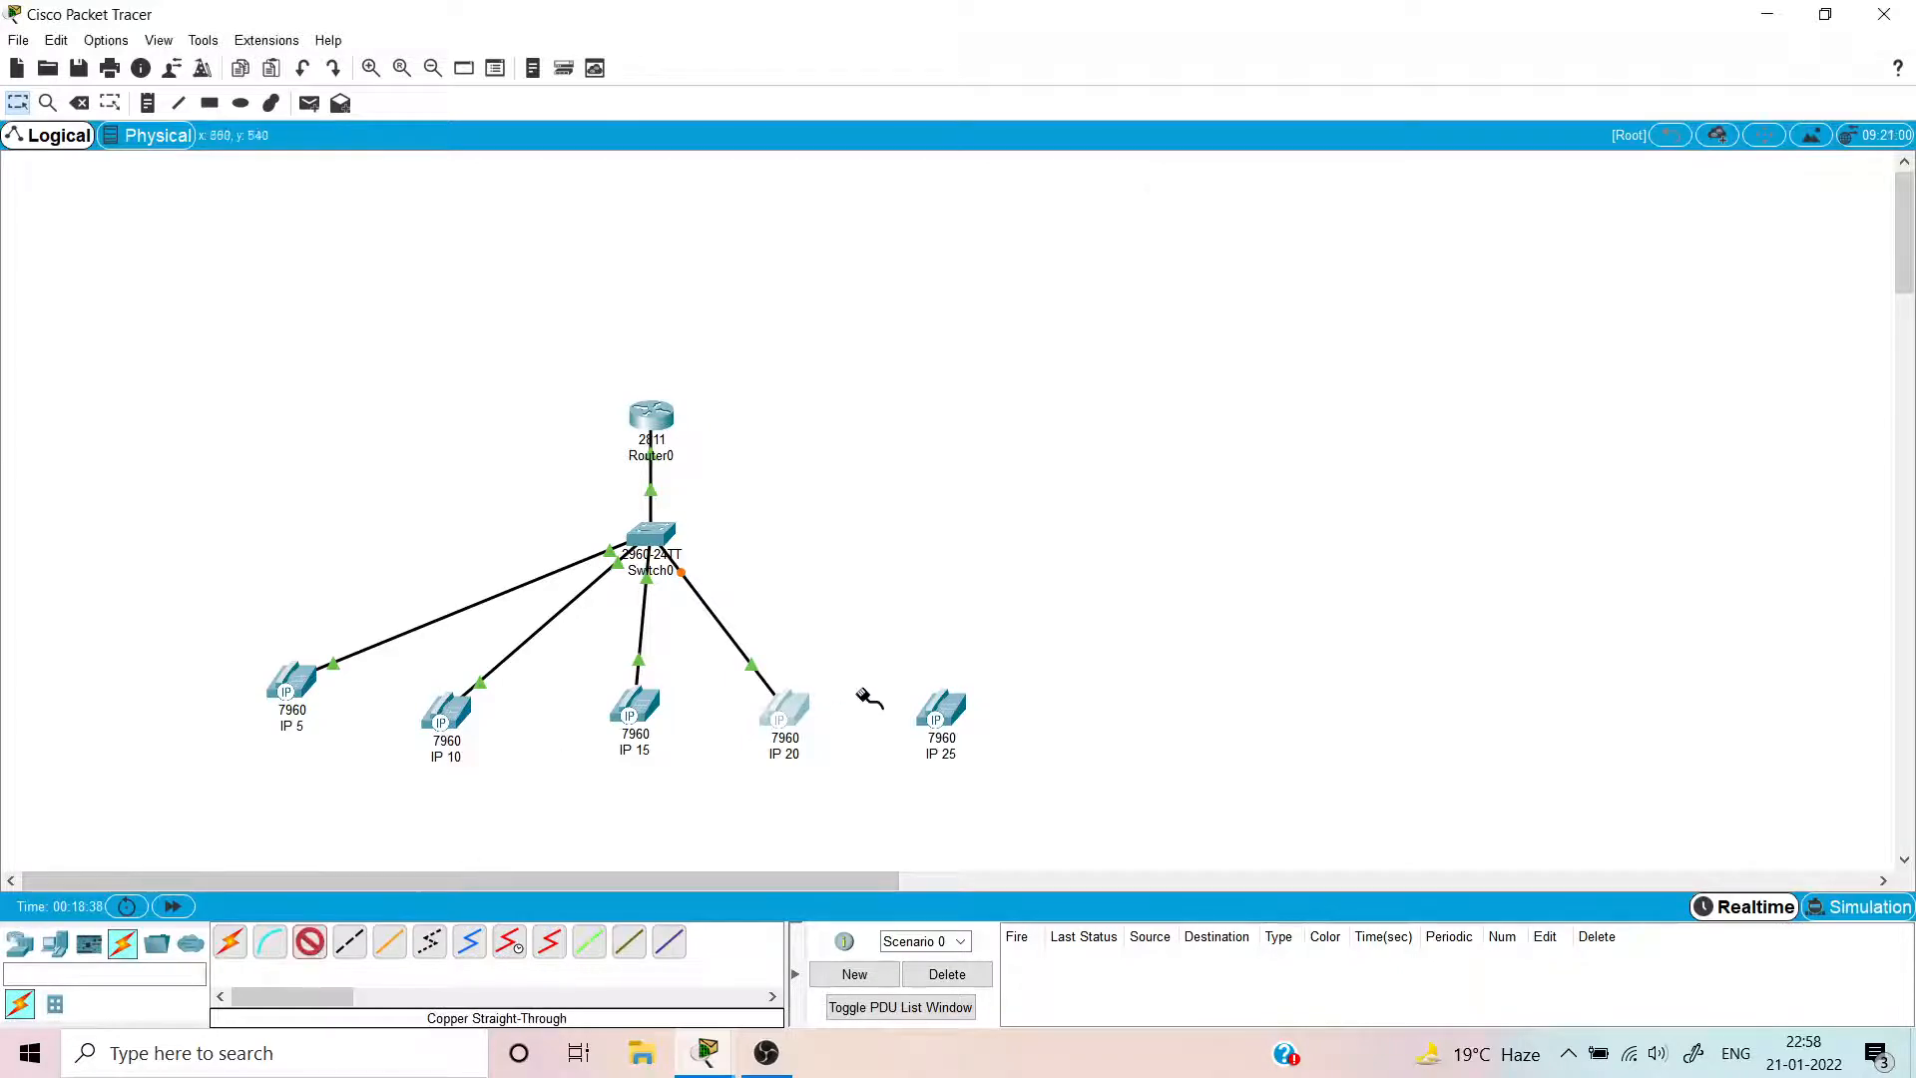
click(942, 709)
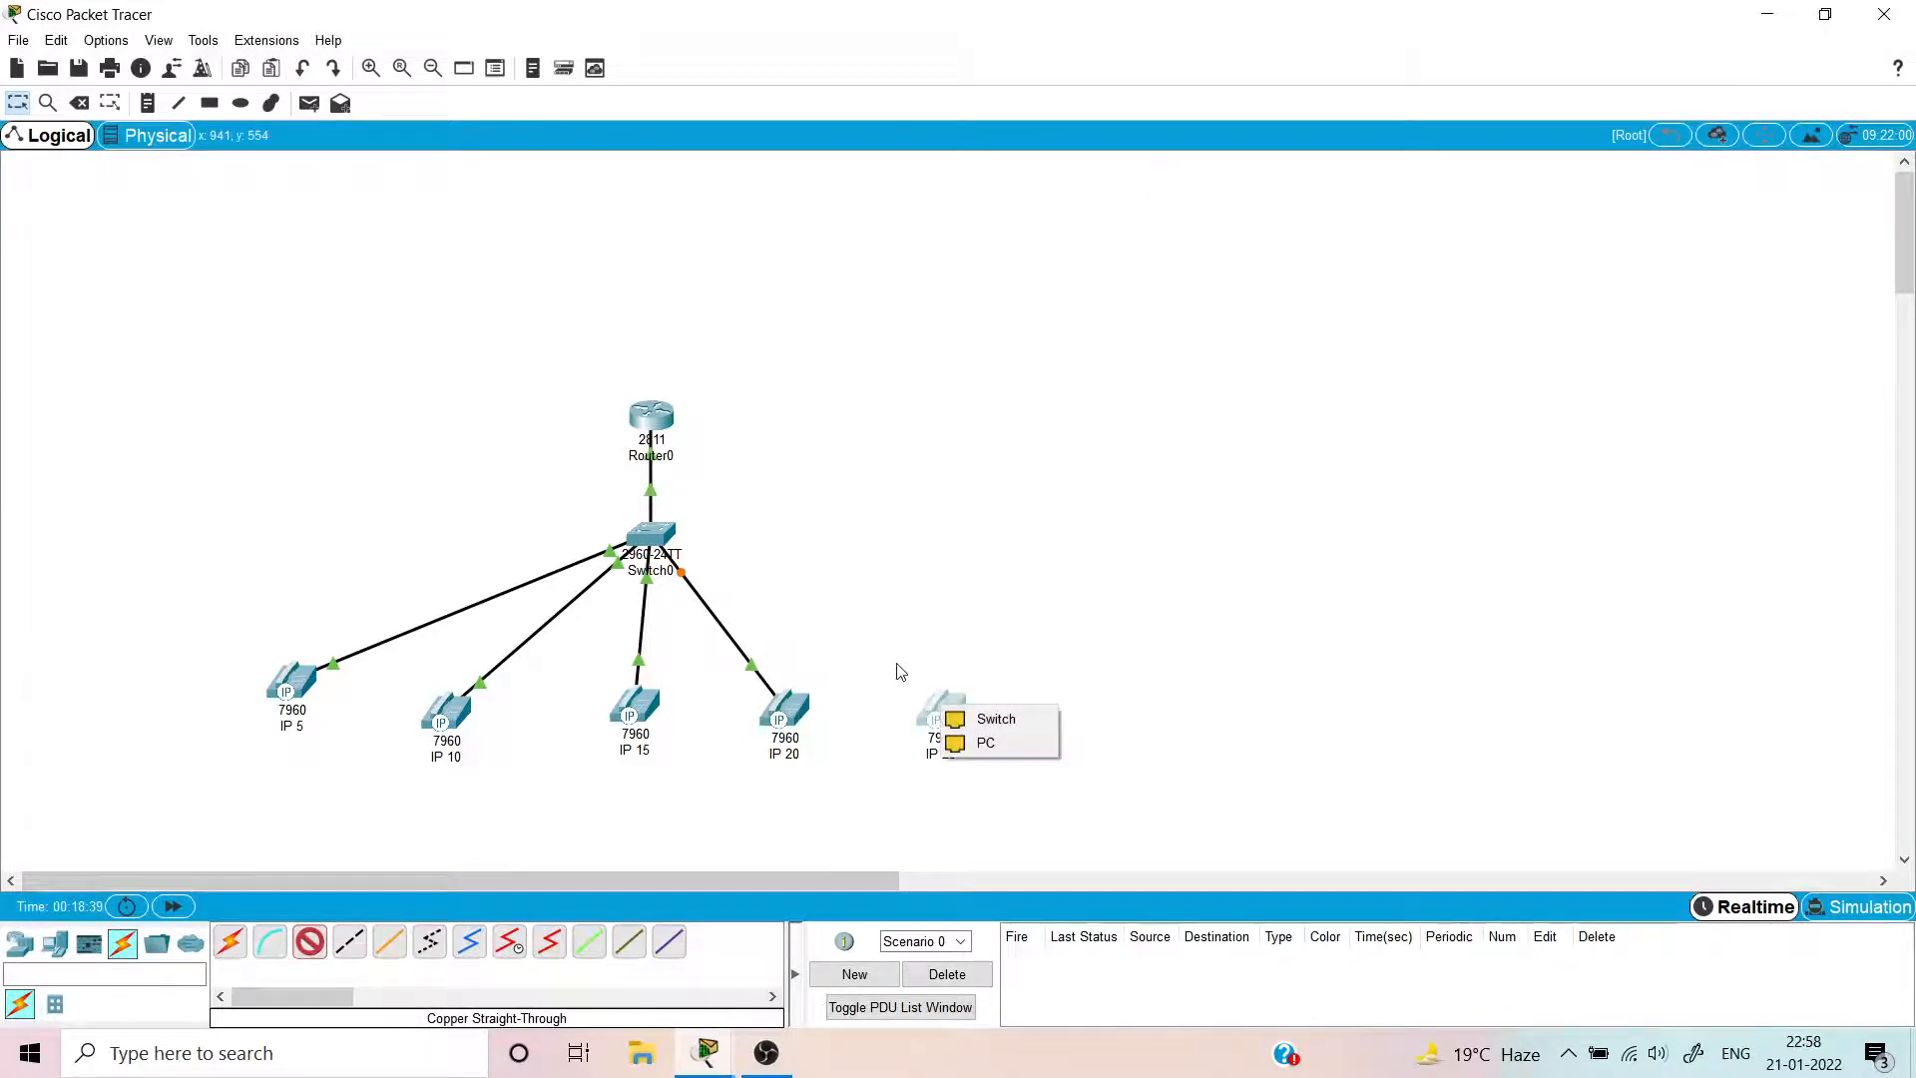
click(995, 718)
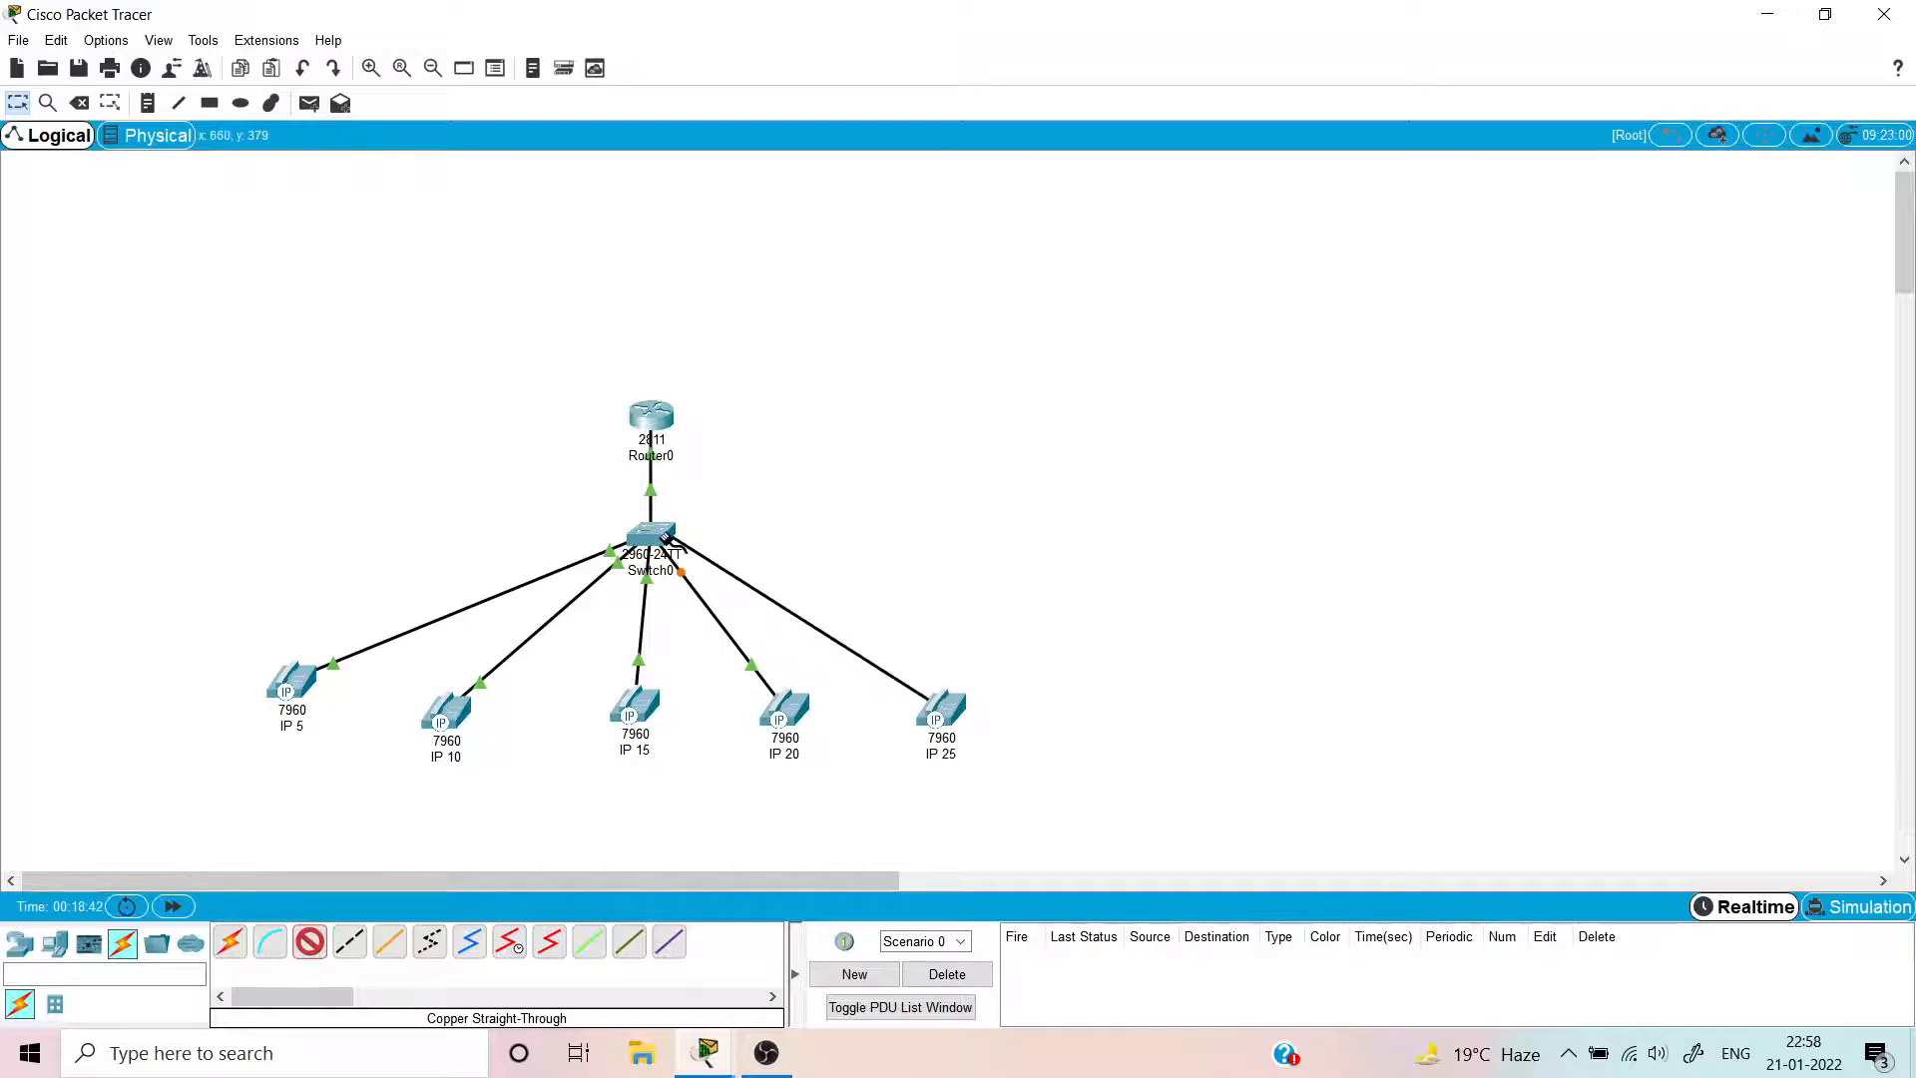
click(664, 534)
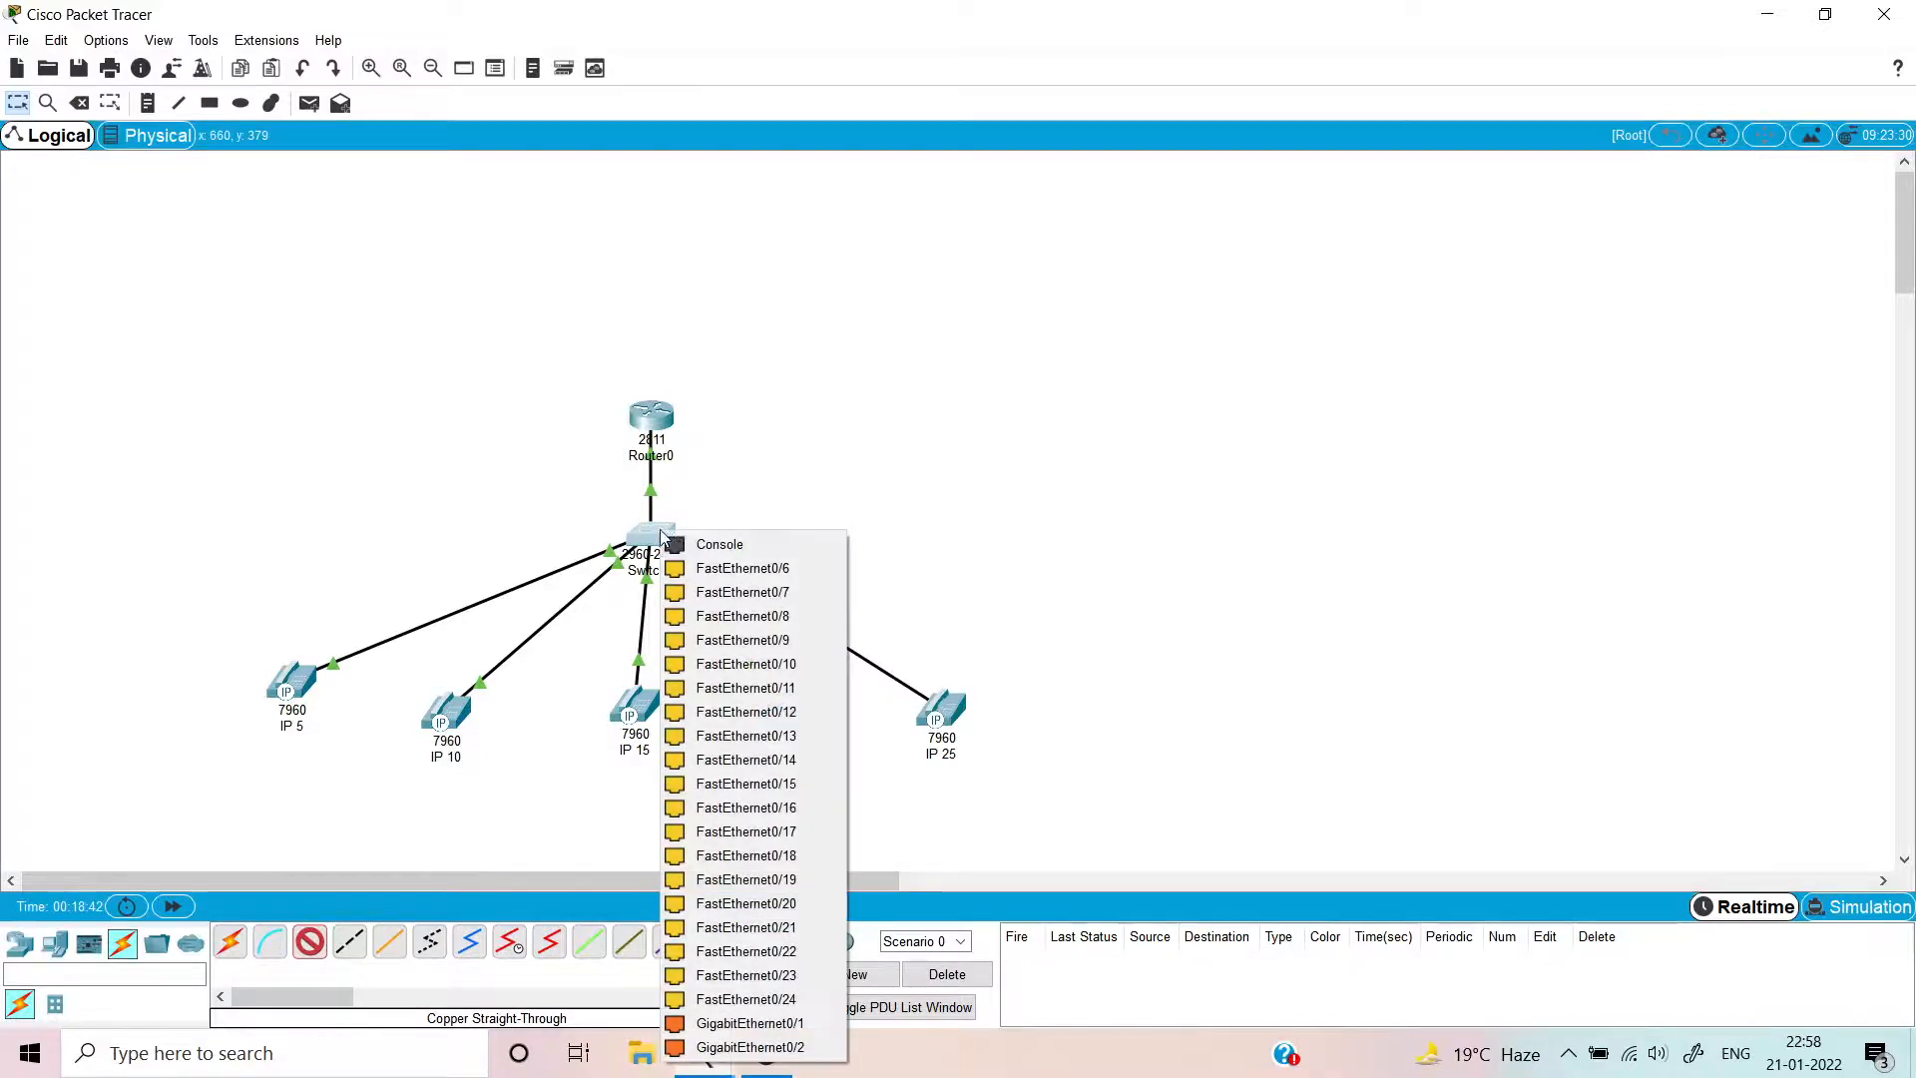
click(721, 570)
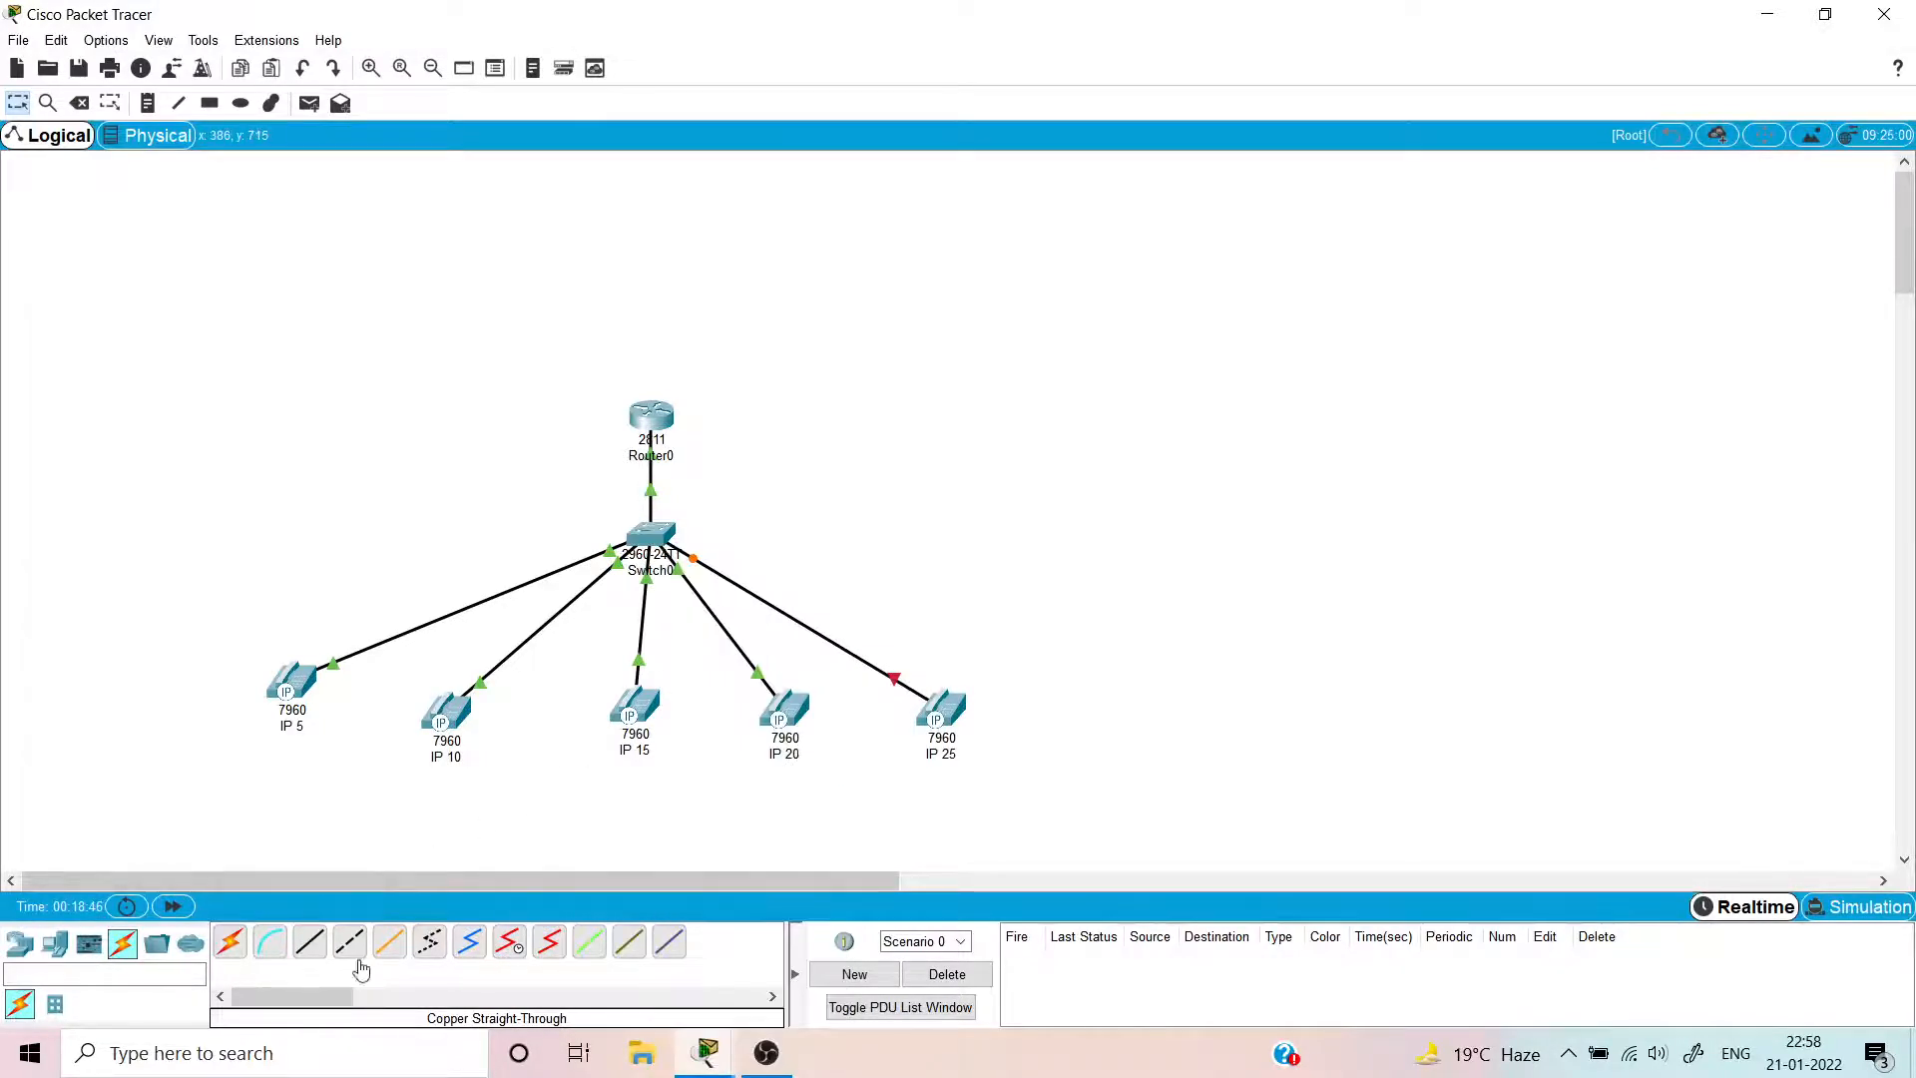
- Return to Router0's command line, exit the current ephone-dn configuration and assign number 25 to ephone-dn 5
mouse_move(721, 1044)
click(839, 983)
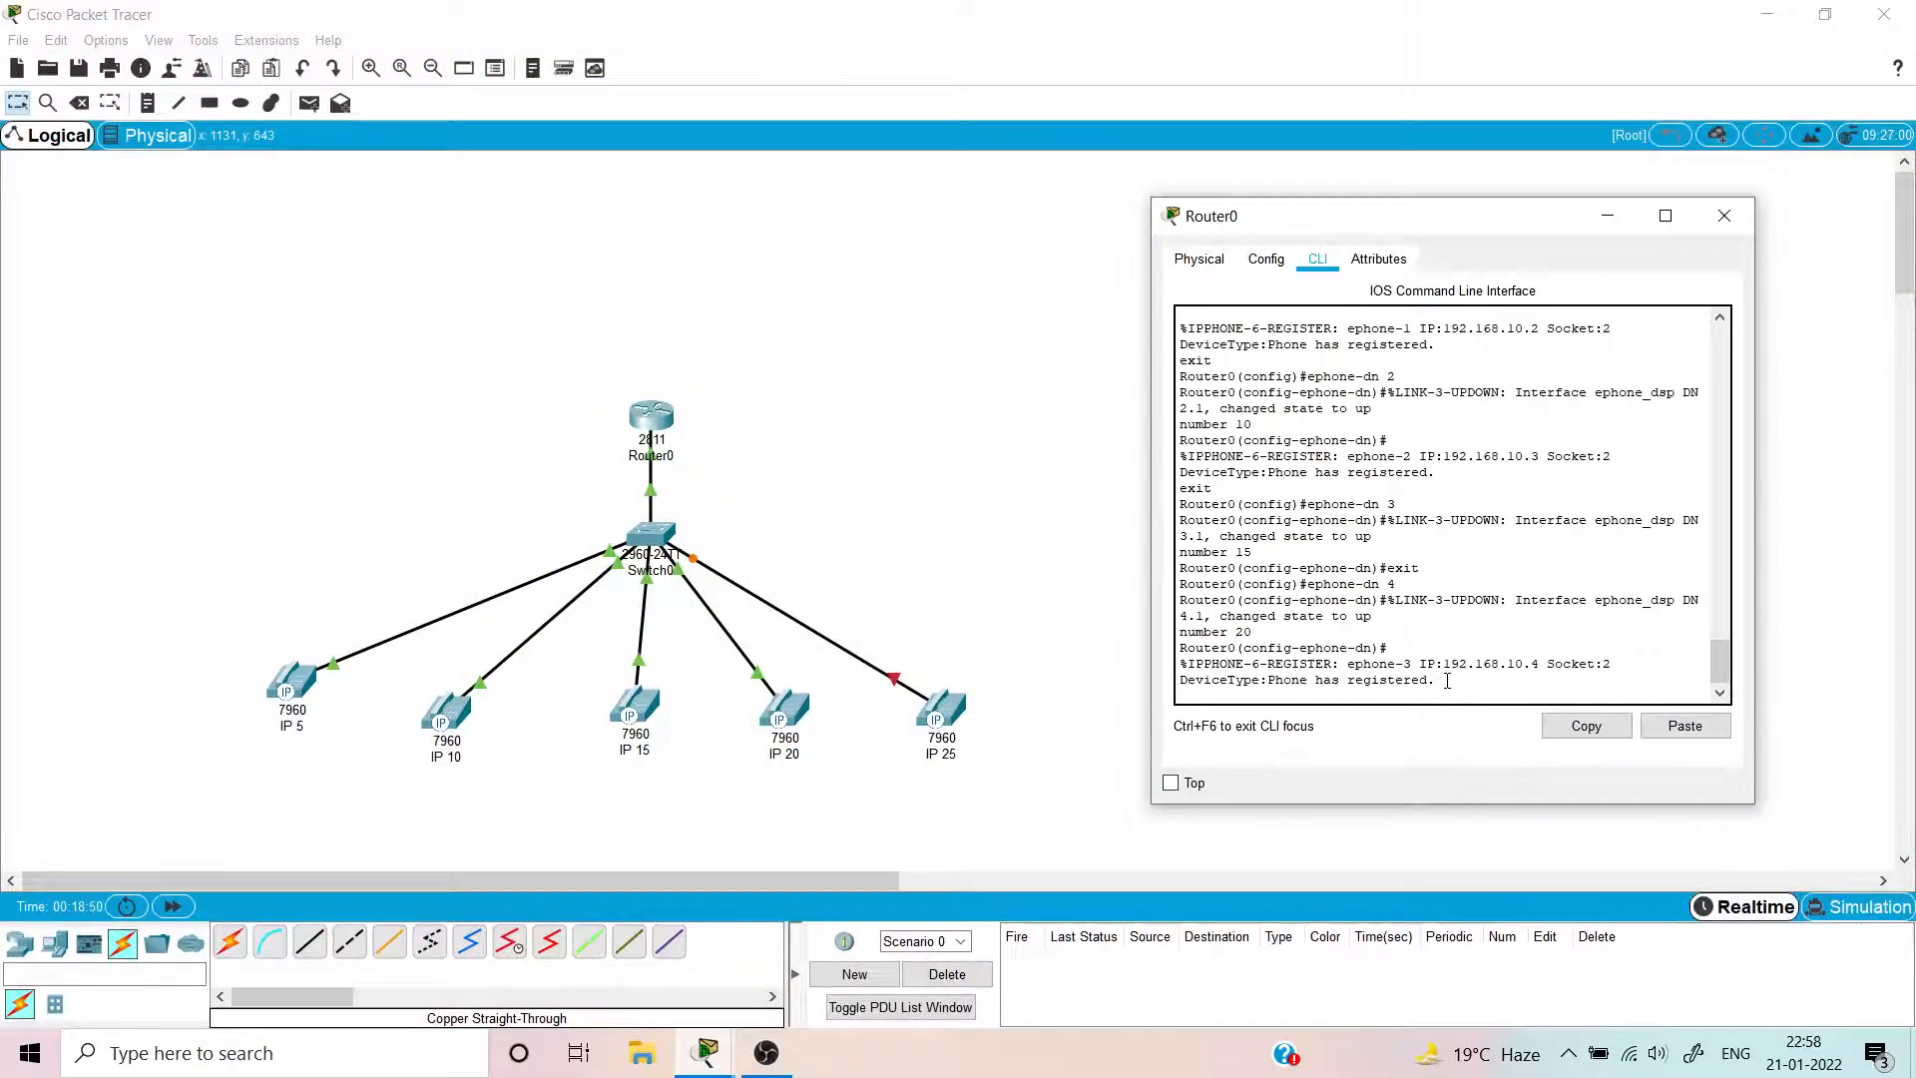
text(exit)
key(Return)
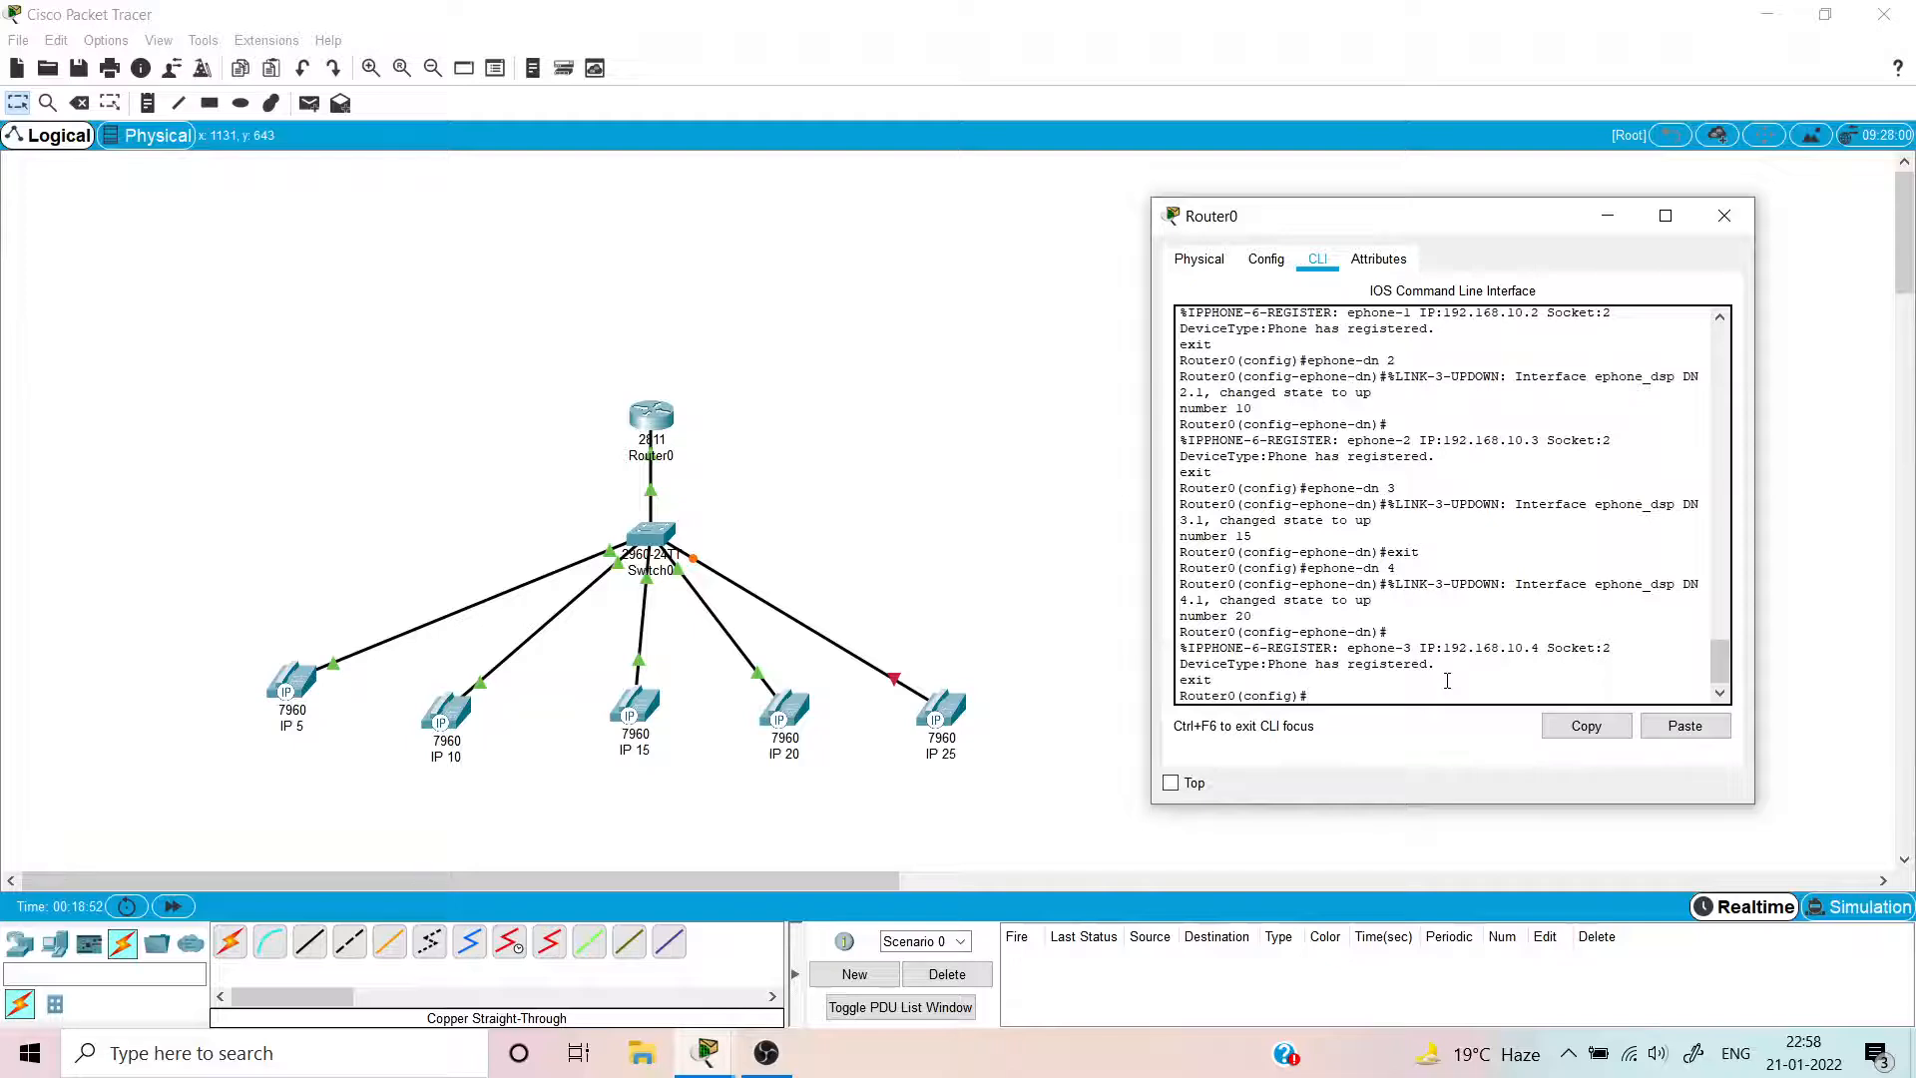
text(ephone-dn 4)
key(Return)
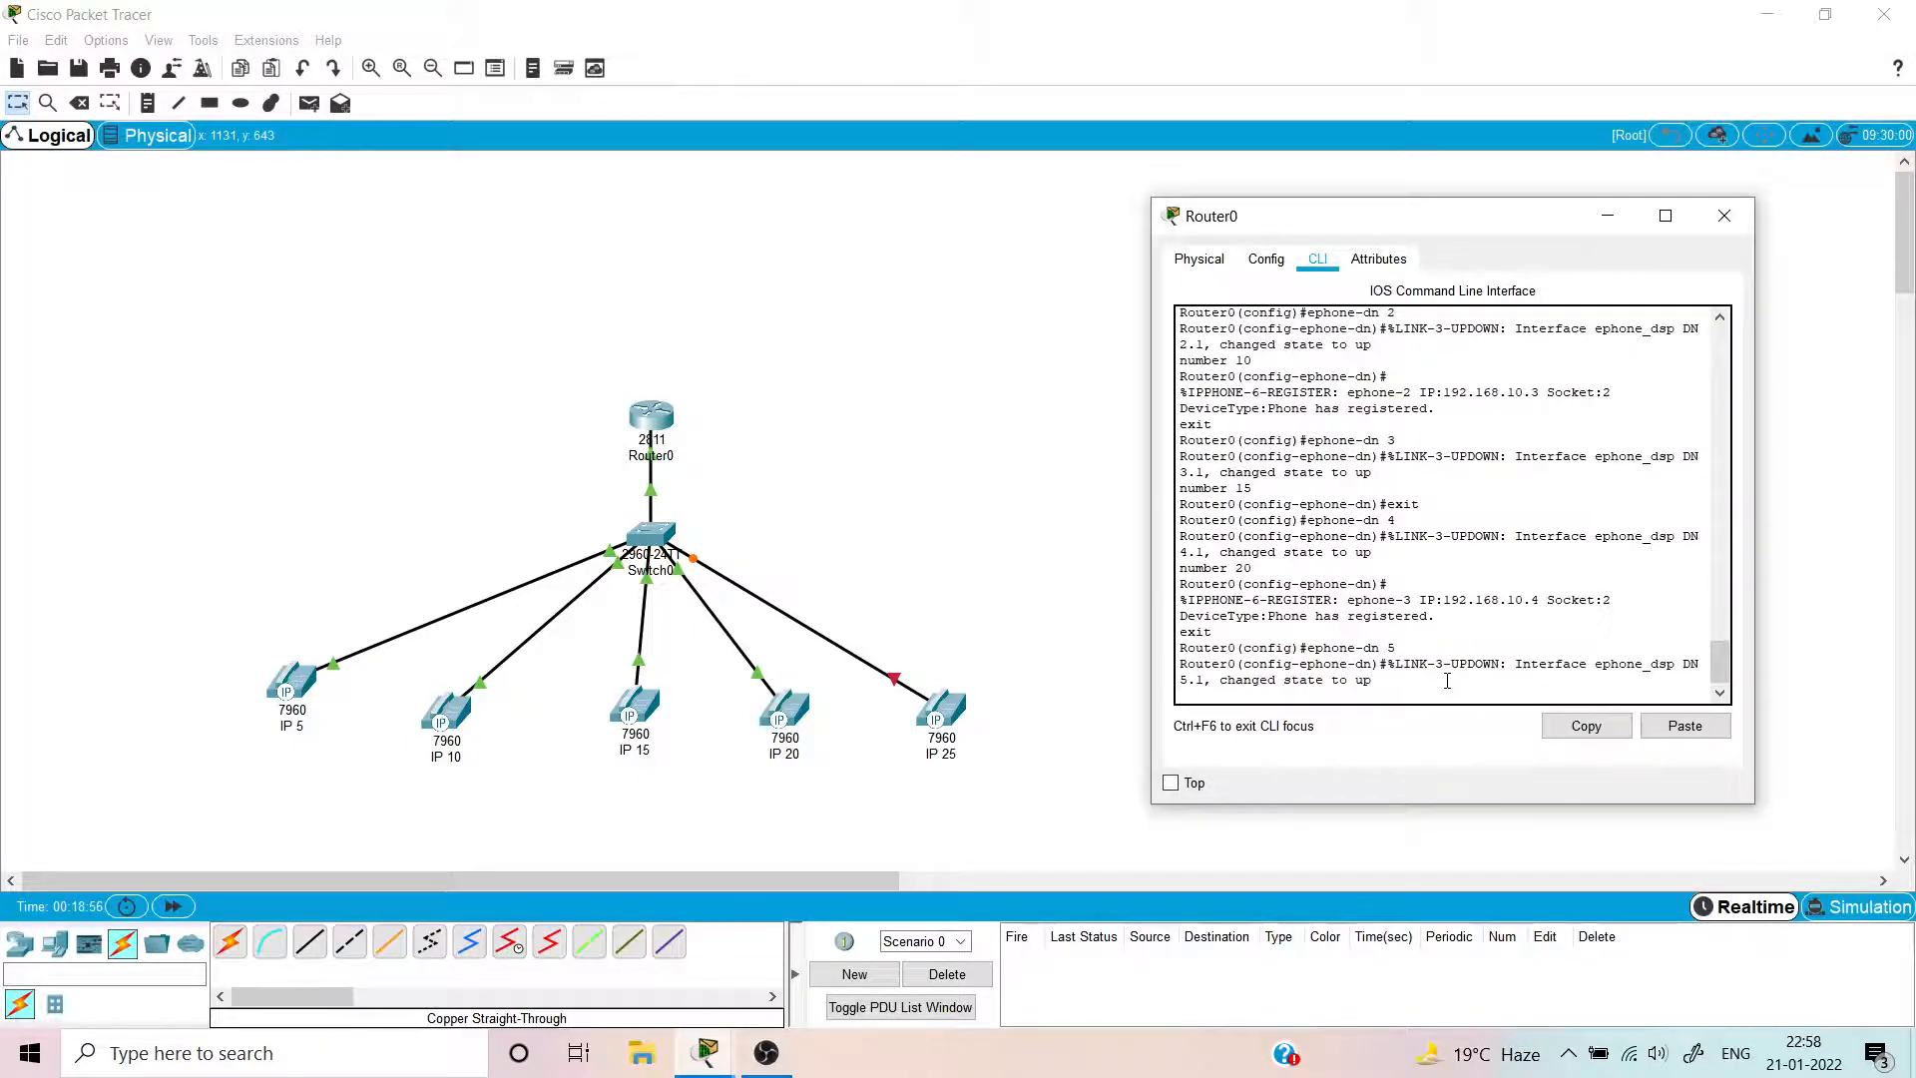
text(number 20)
key(Return)
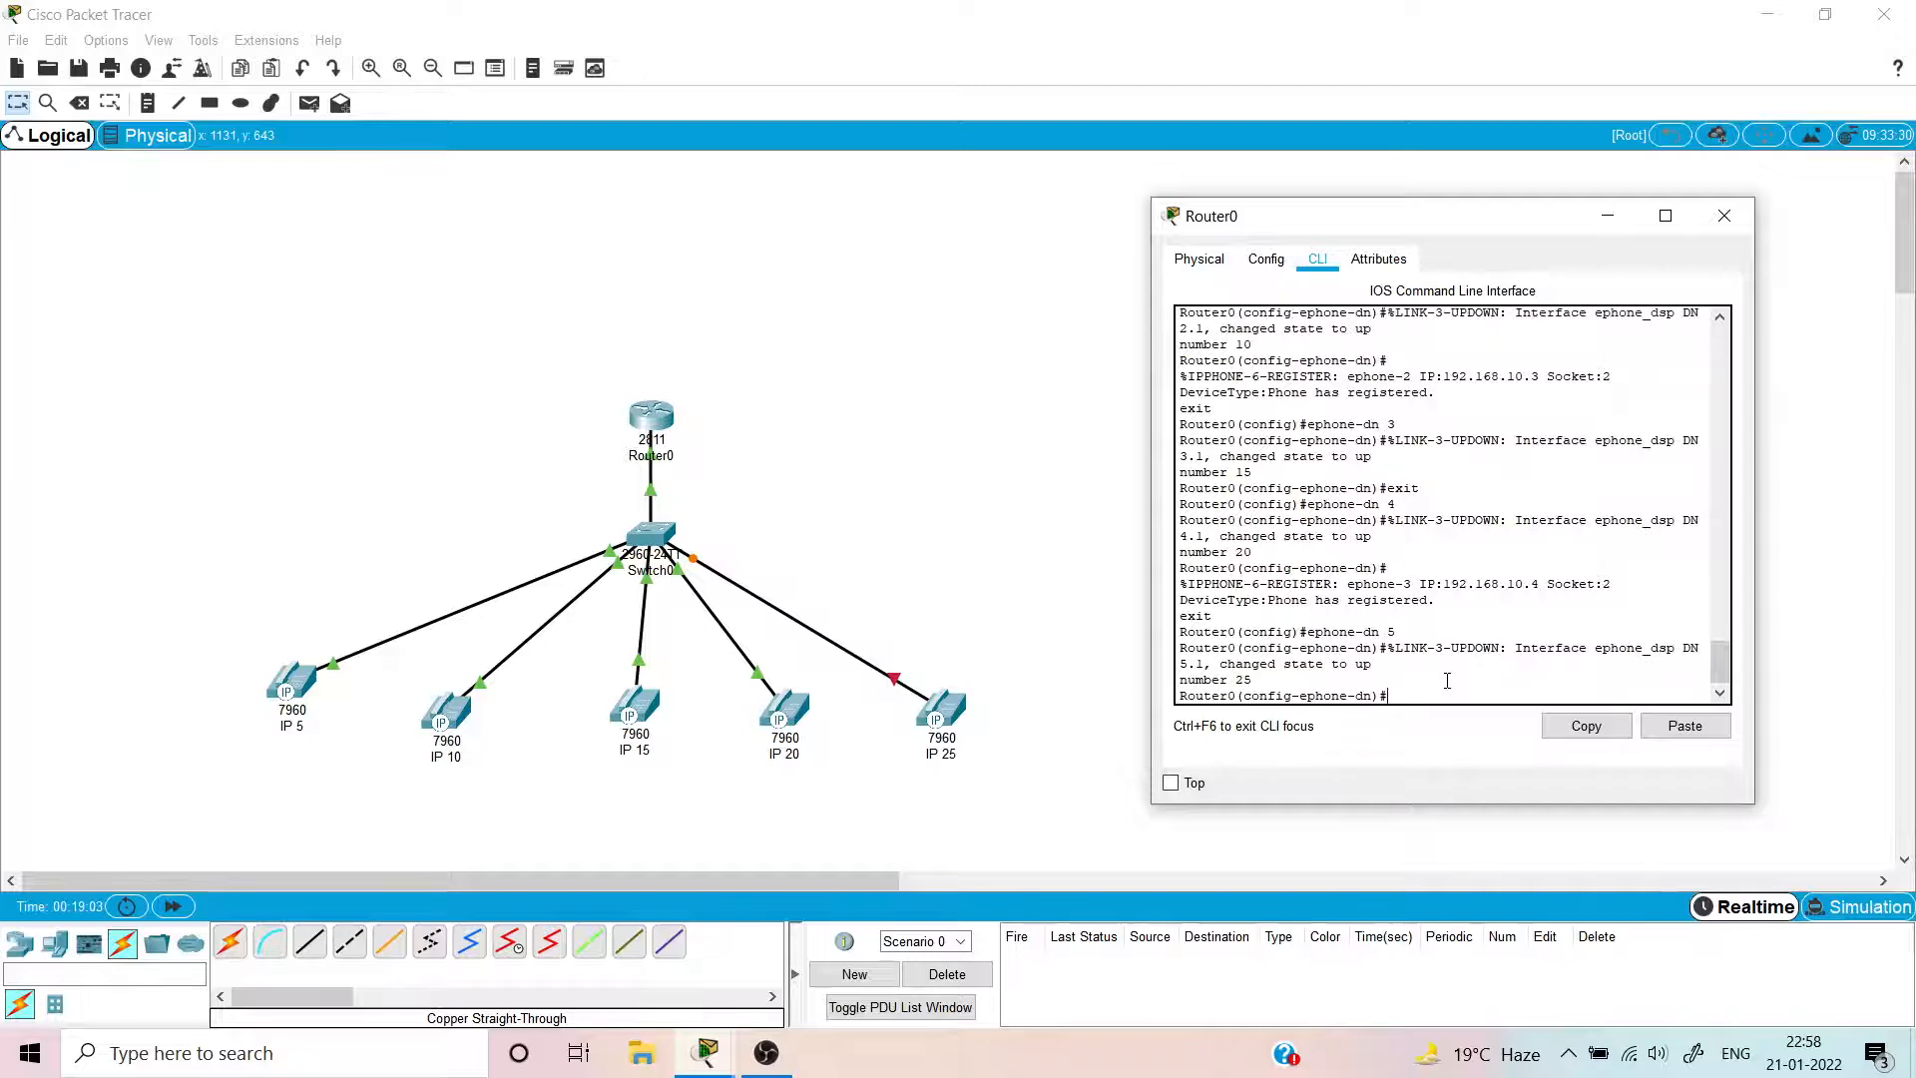
- Plug the IP_PHONE_POWER_ADAPTER into phone IP 25 and close the phone's window
click(941, 709)
drag(1148, 693, 967, 494)
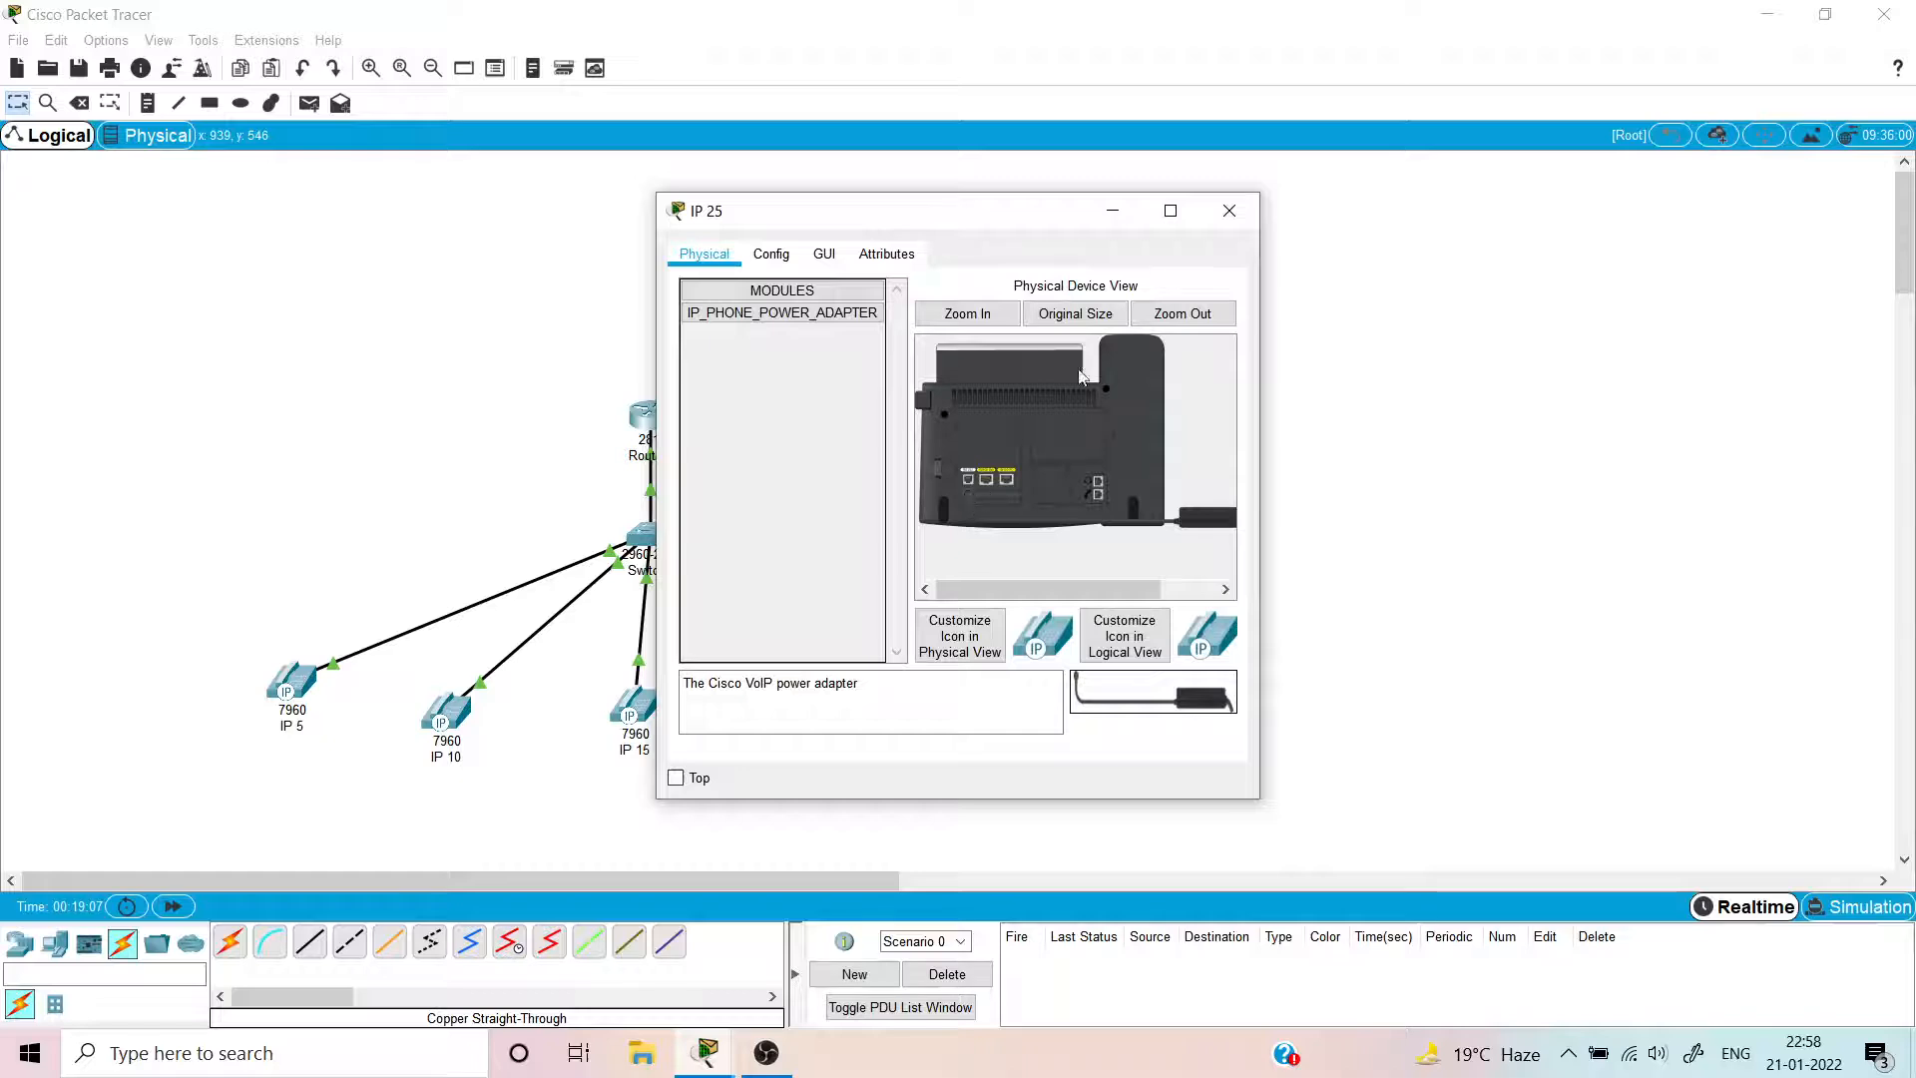
click(1227, 211)
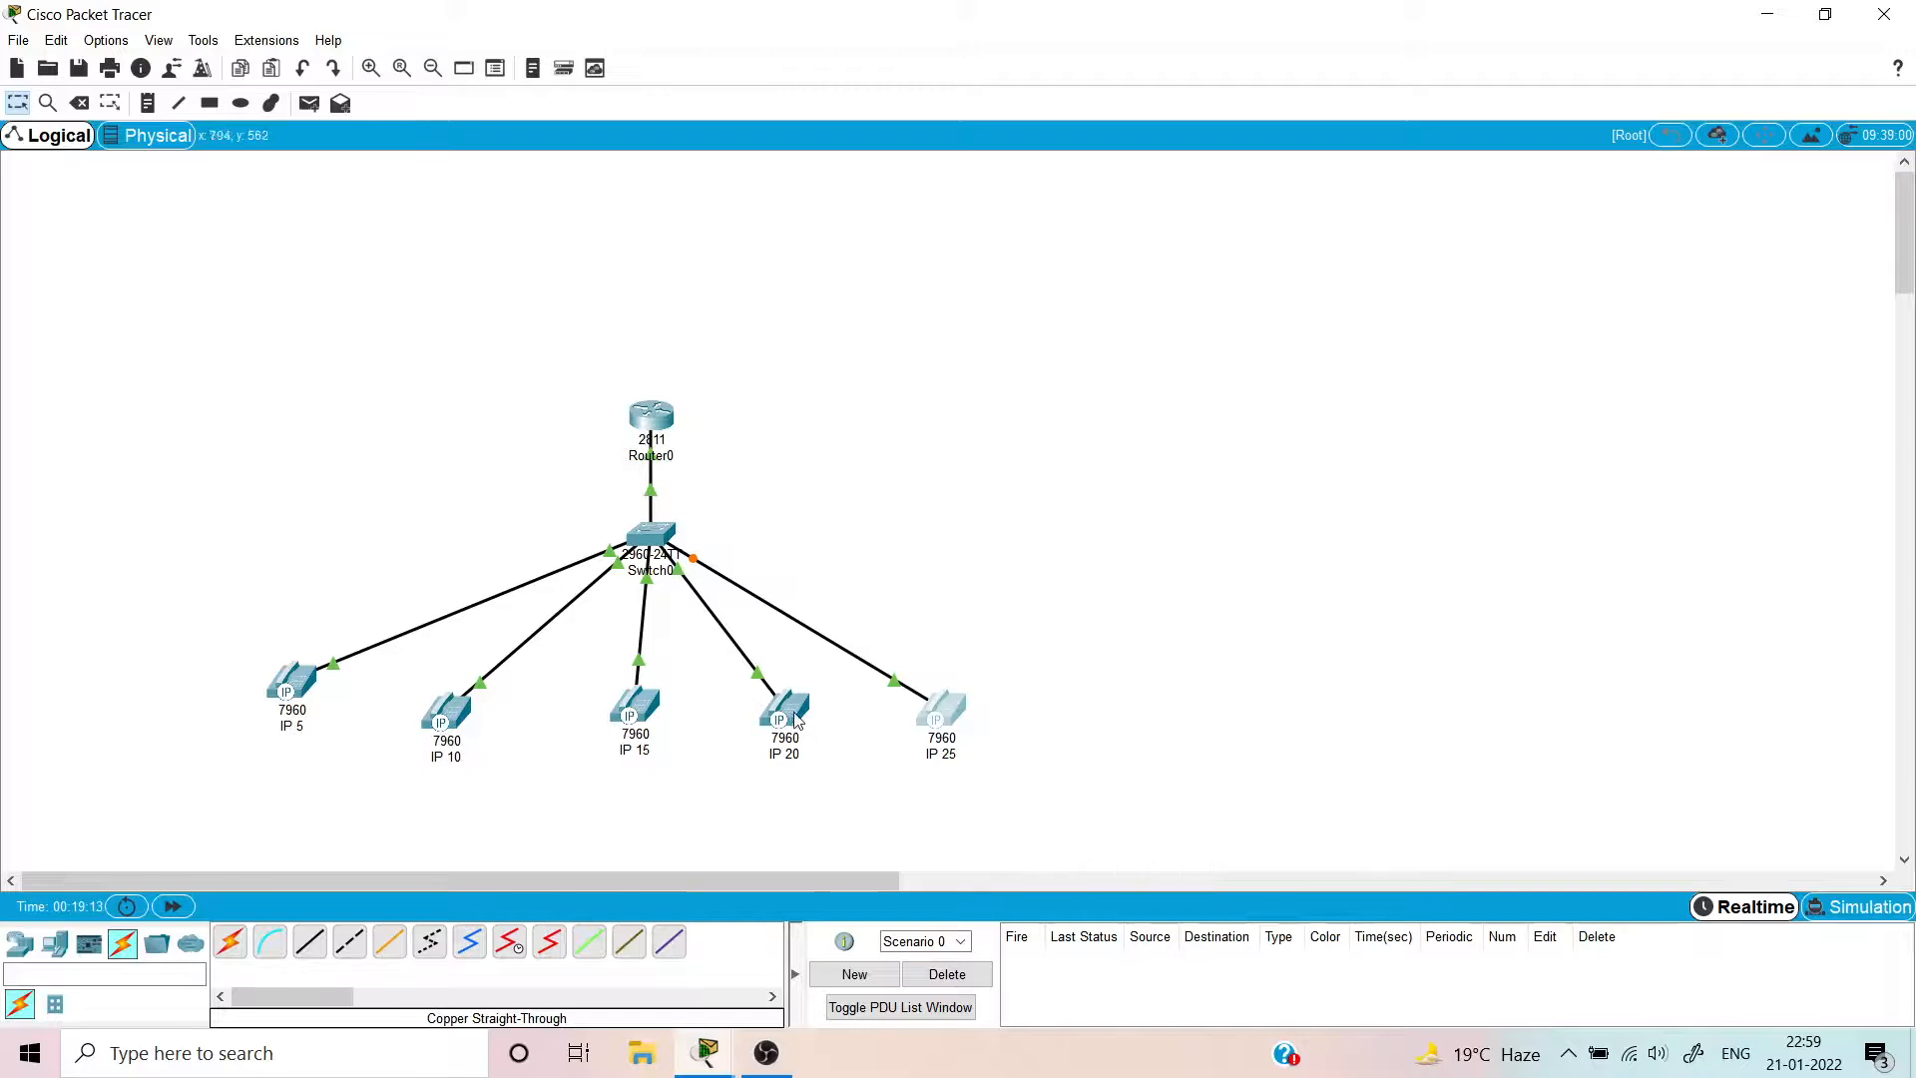
- Re-enter ephone-dn 5 with number 25 in Router0's command line
mouse_move(789, 710)
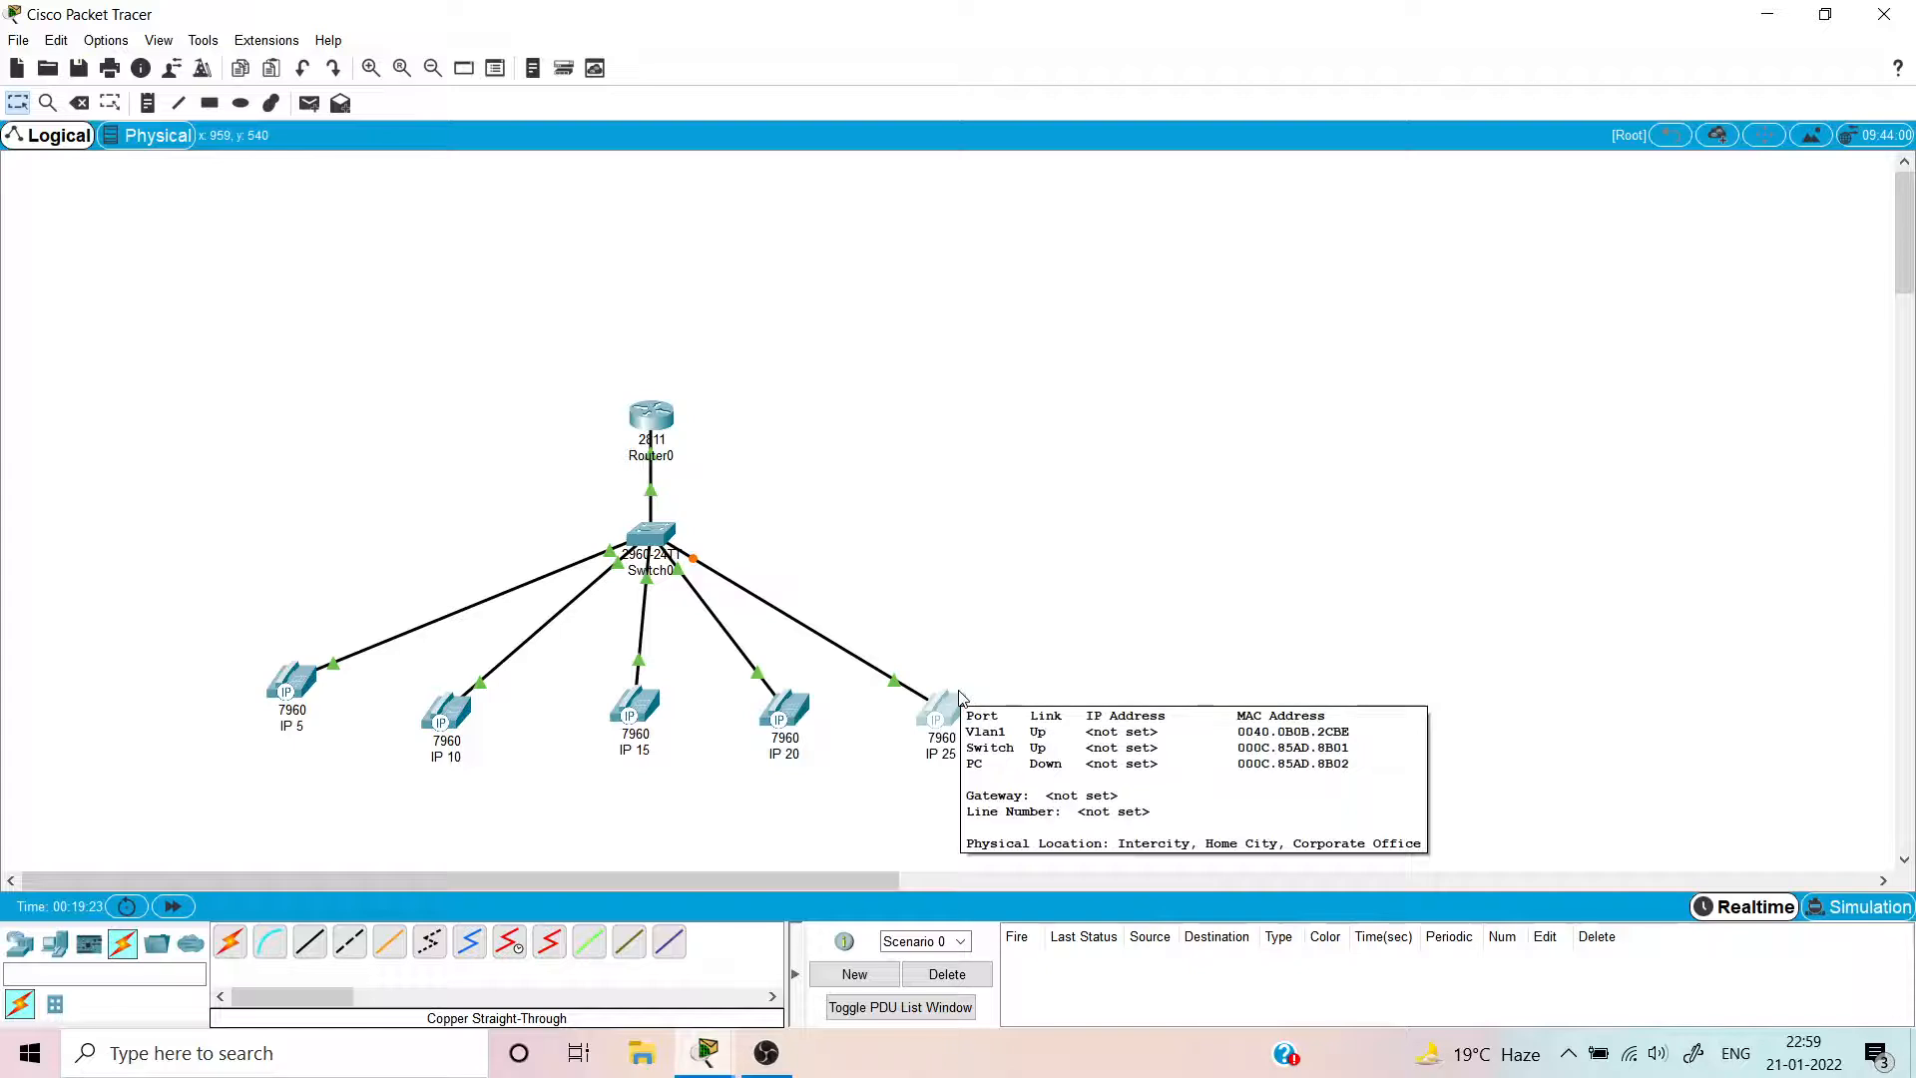
click(651, 417)
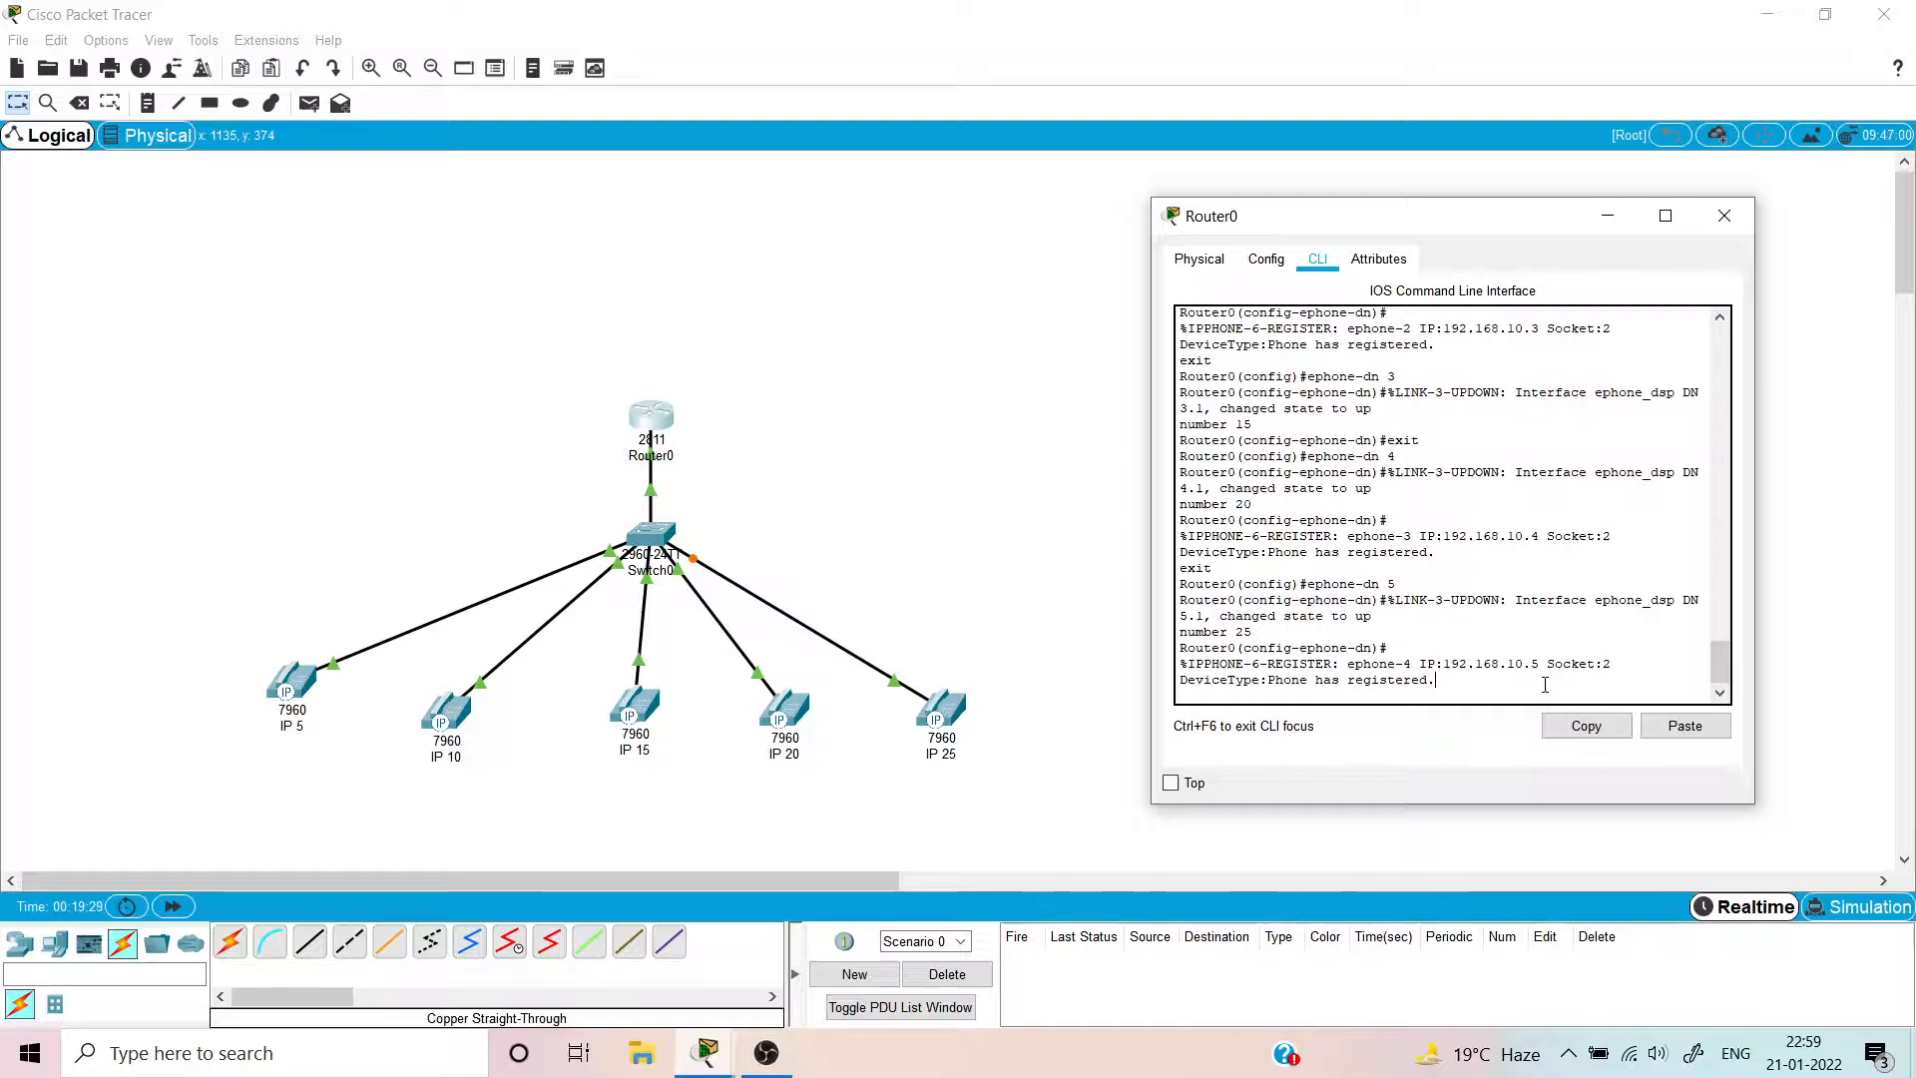
text(ephone-dn 5)
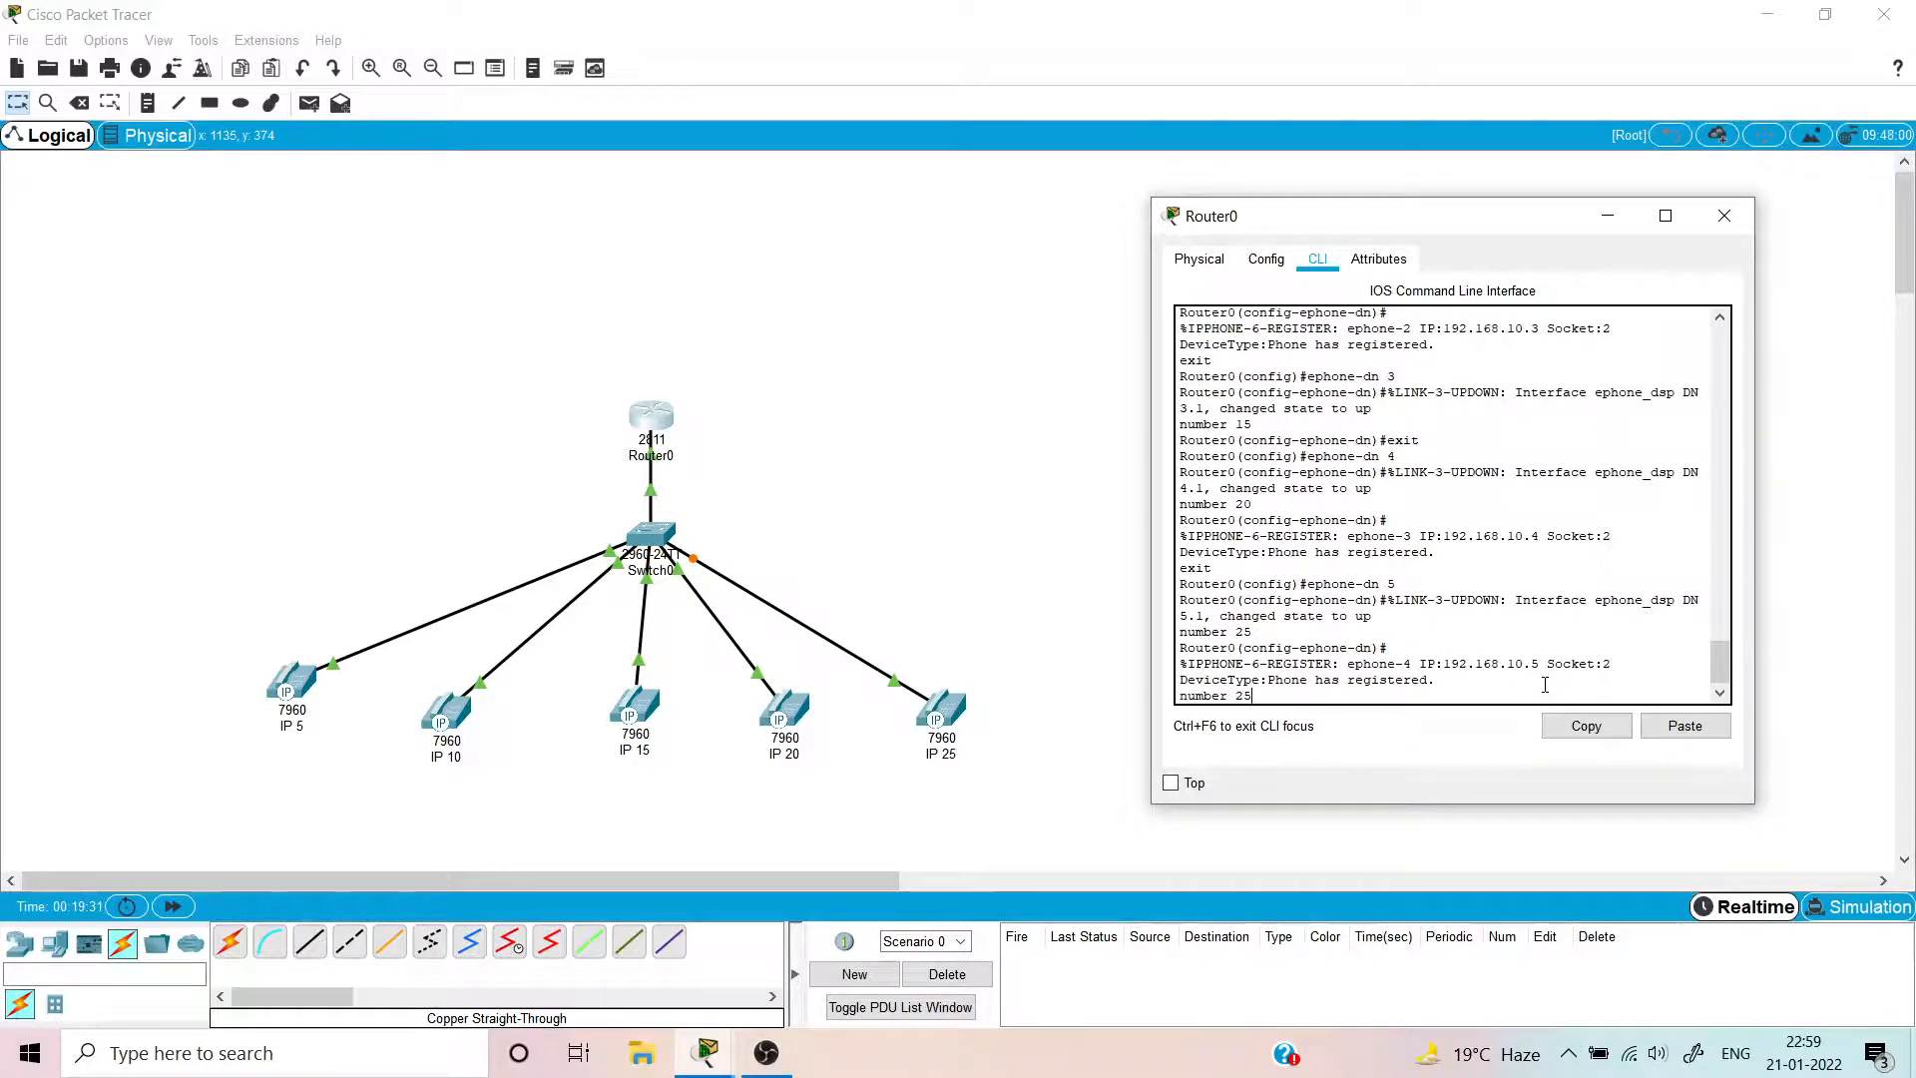
key(Return)
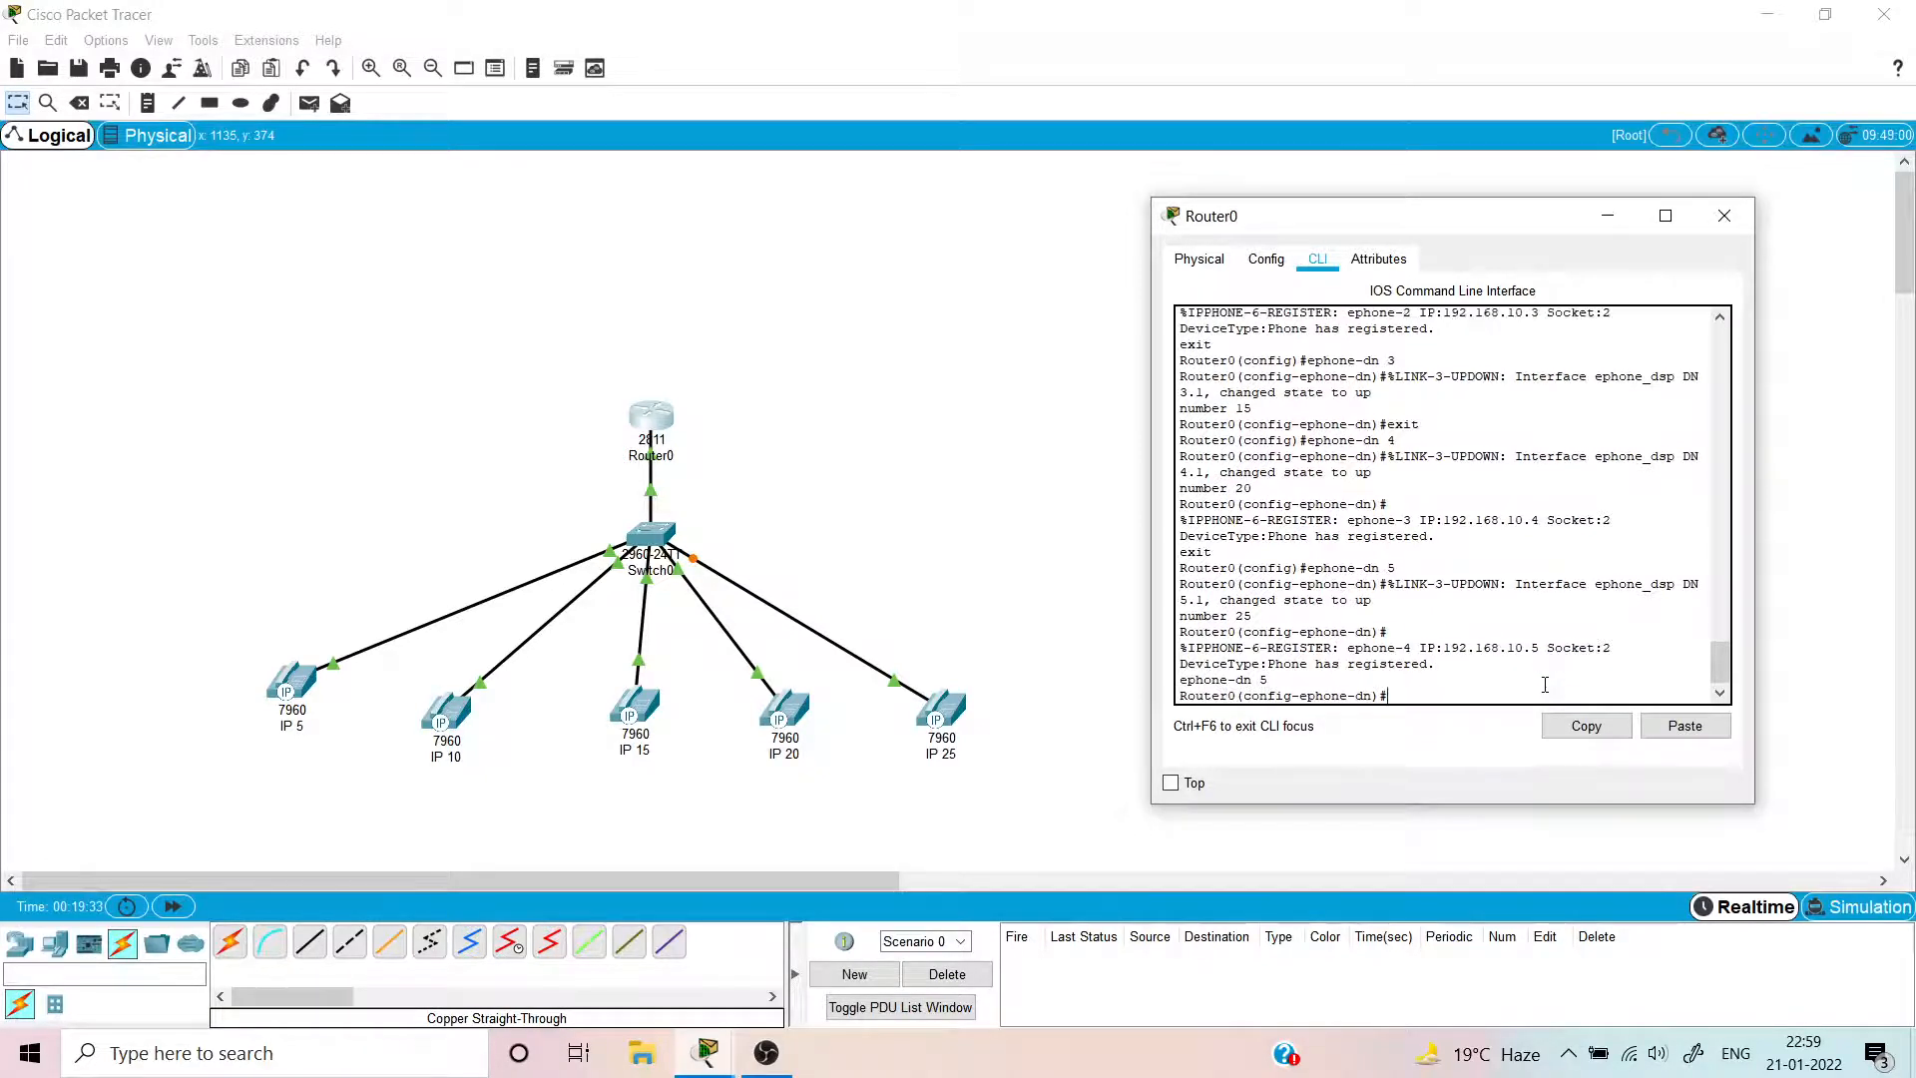
text(number 25)
key(Return)
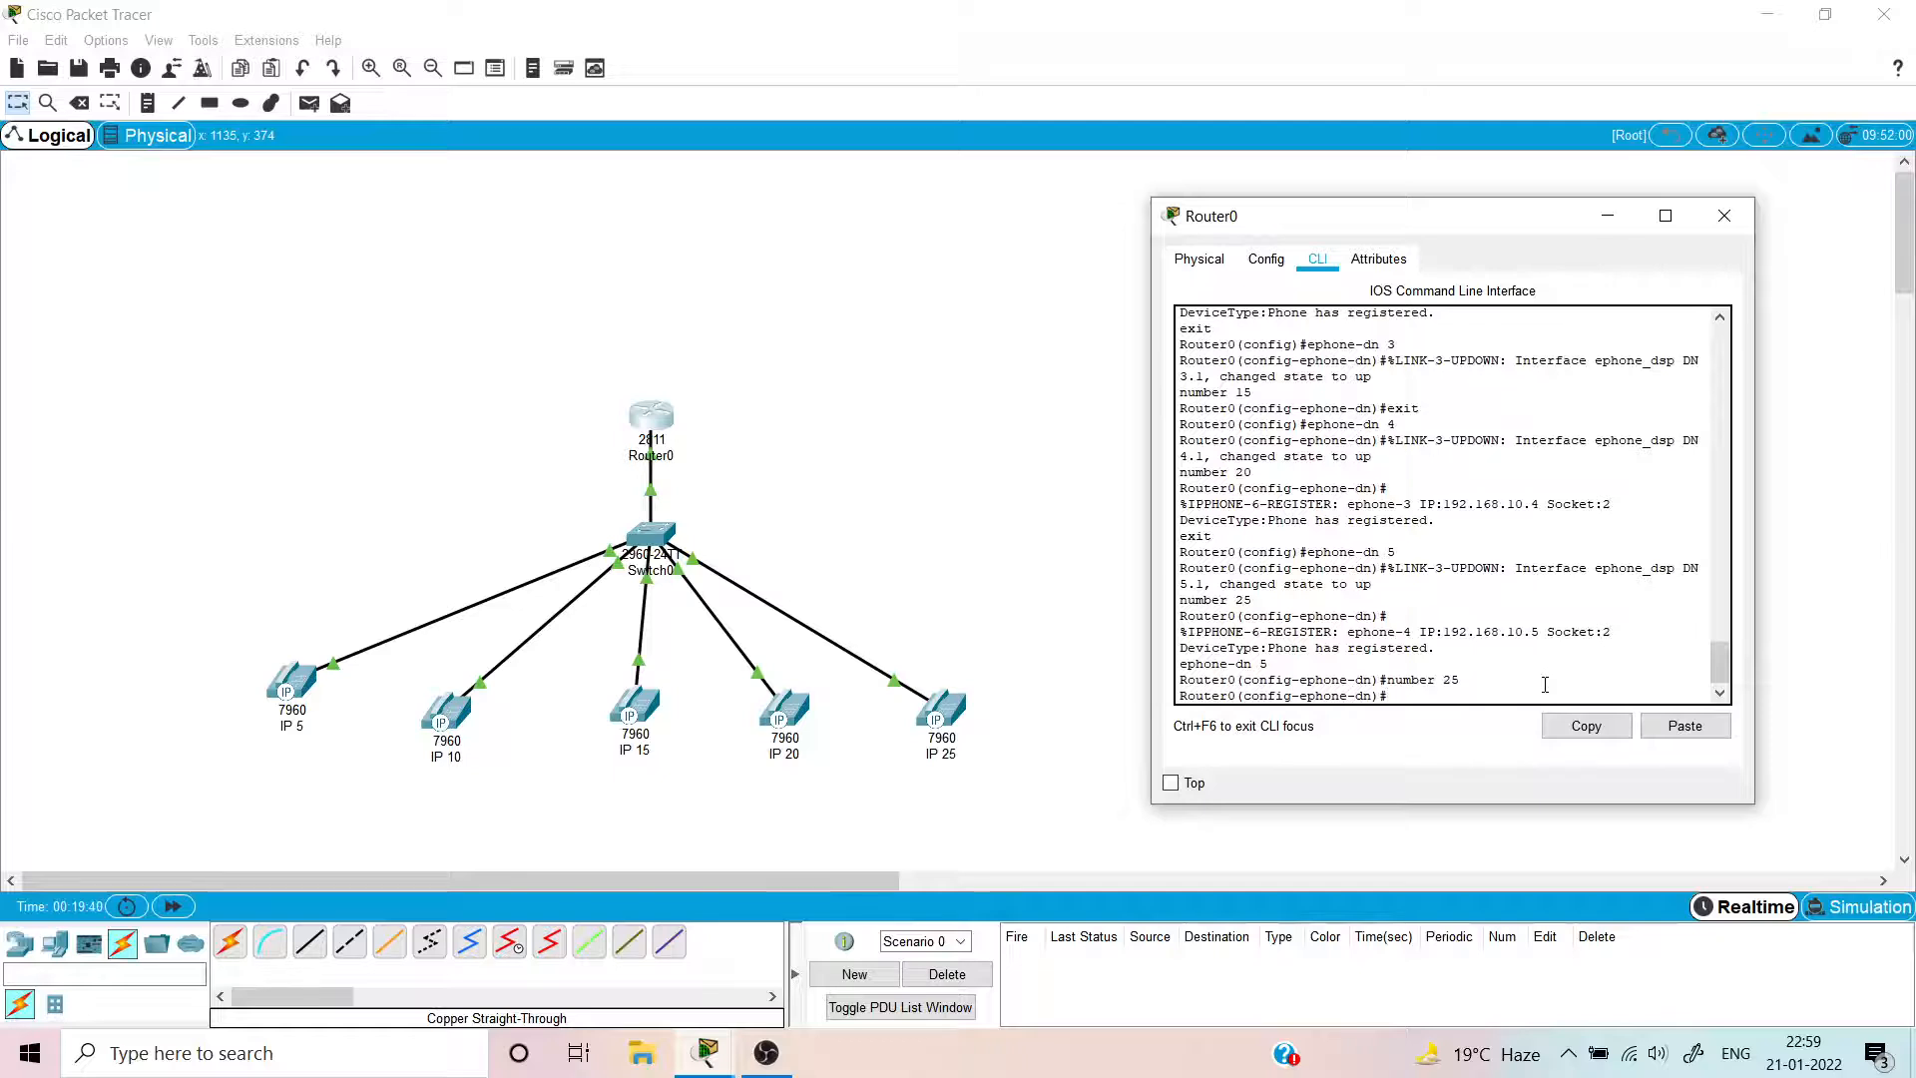
- Exit ephone-dn 5 on Router0, enter ephone-dn 4 and assign it number 20 again
key(Up)
key(Up)
key(Down)
key(Down)
key(Return)
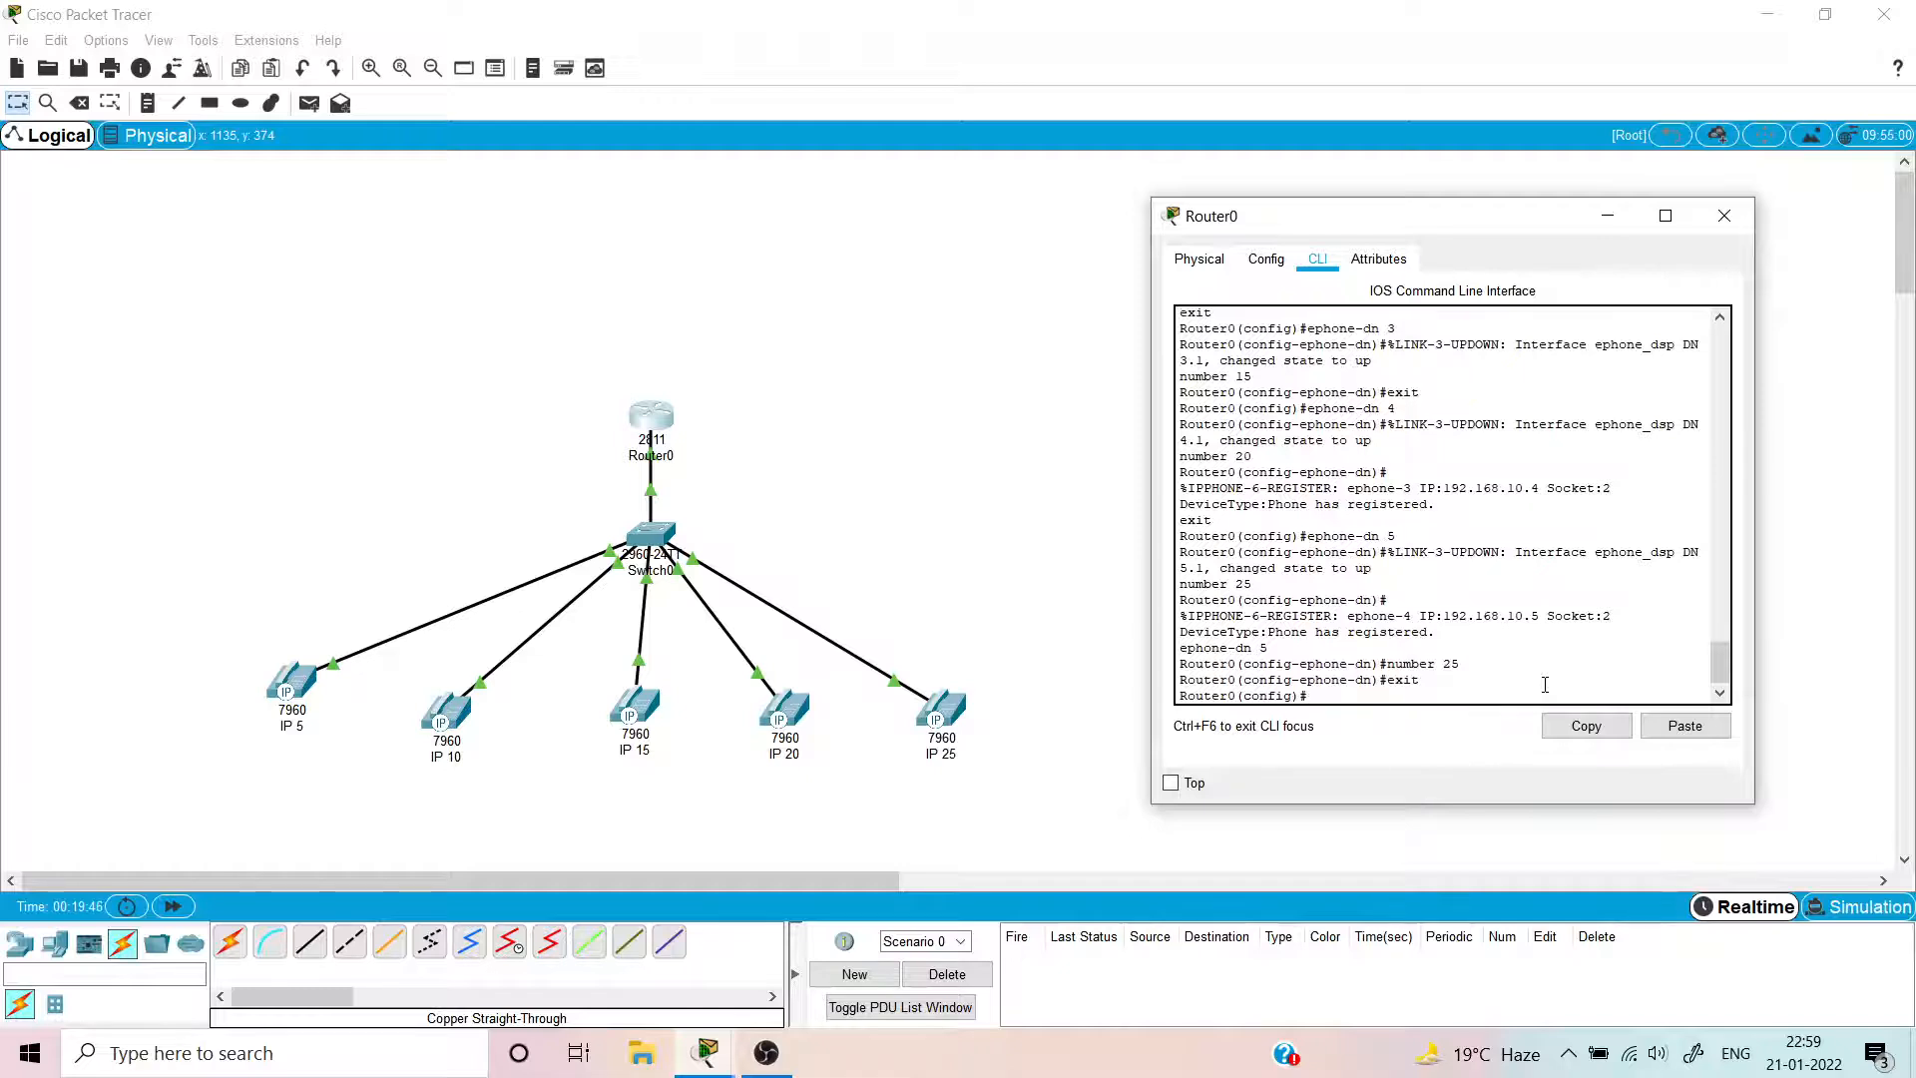
text(ephone-dn 5)
key(Return)
key(Up)
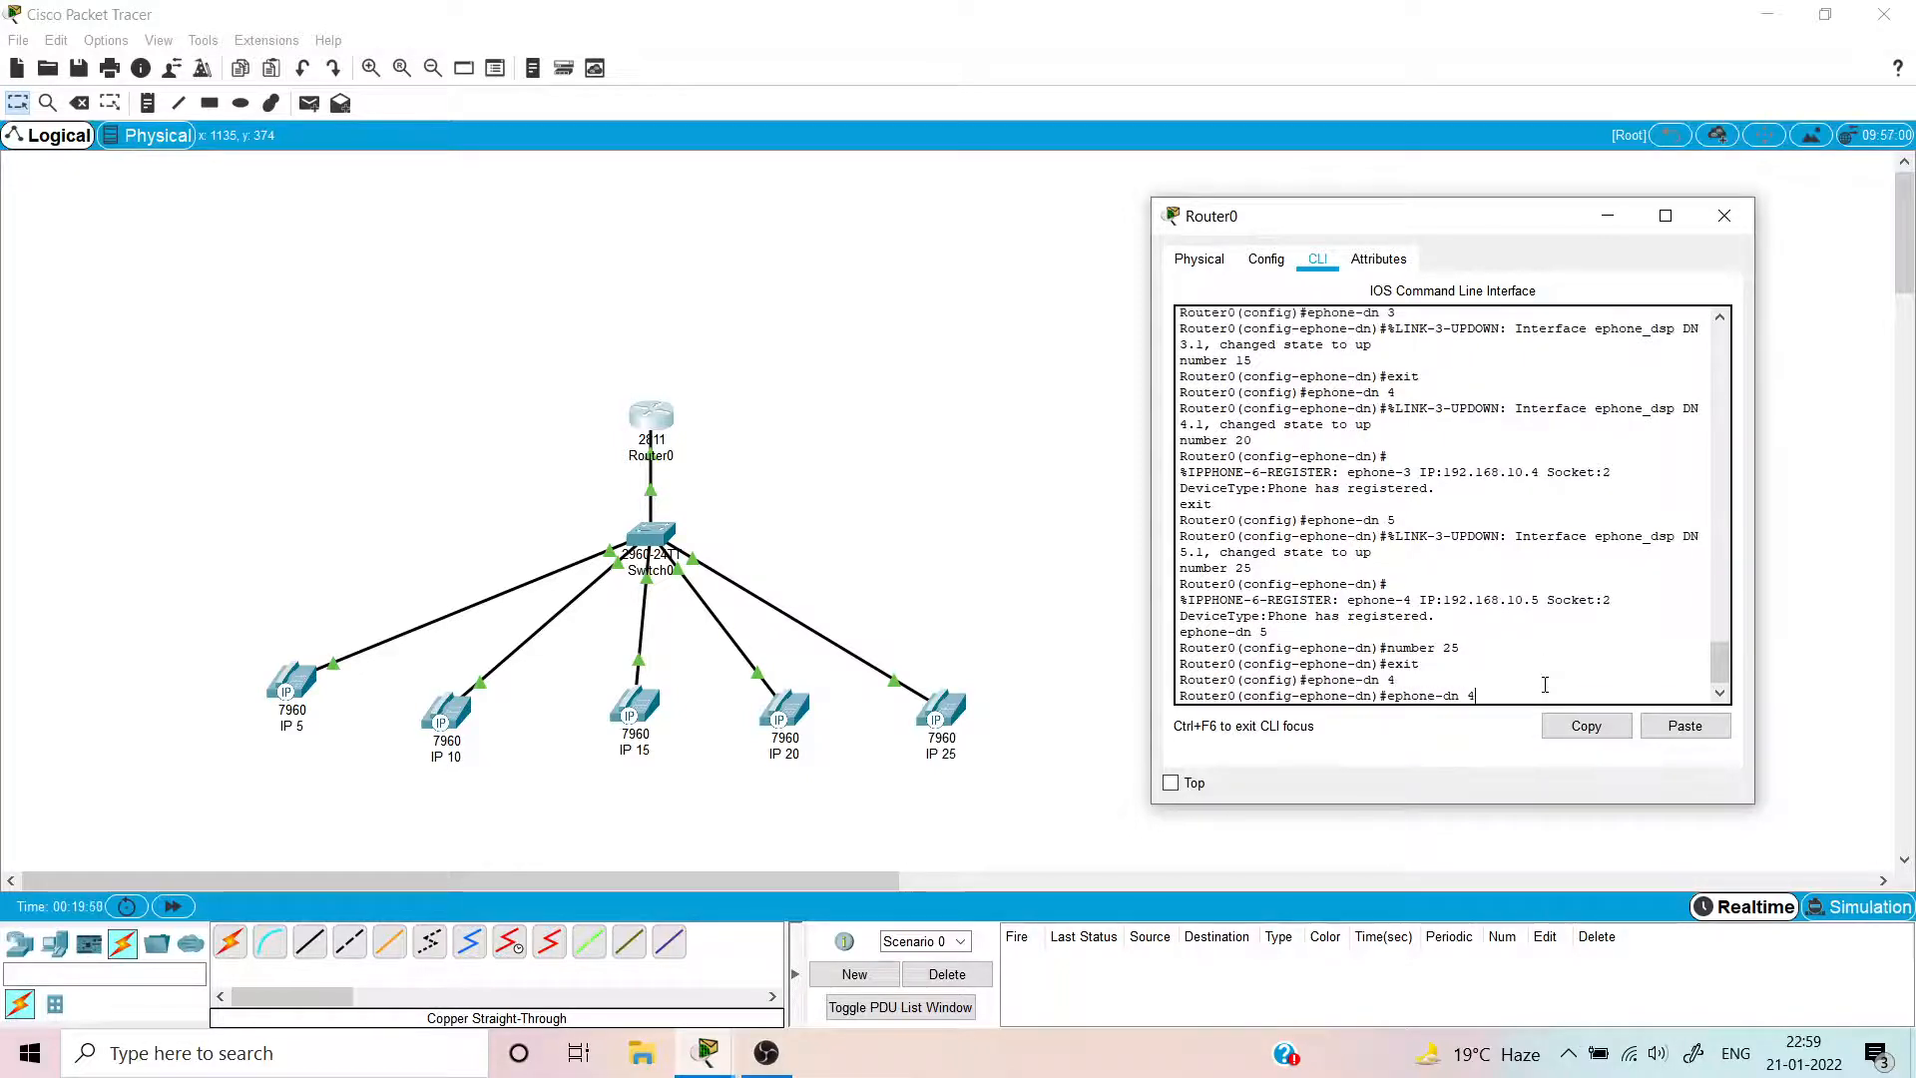
key(Up)
key(Up)
key(Return)
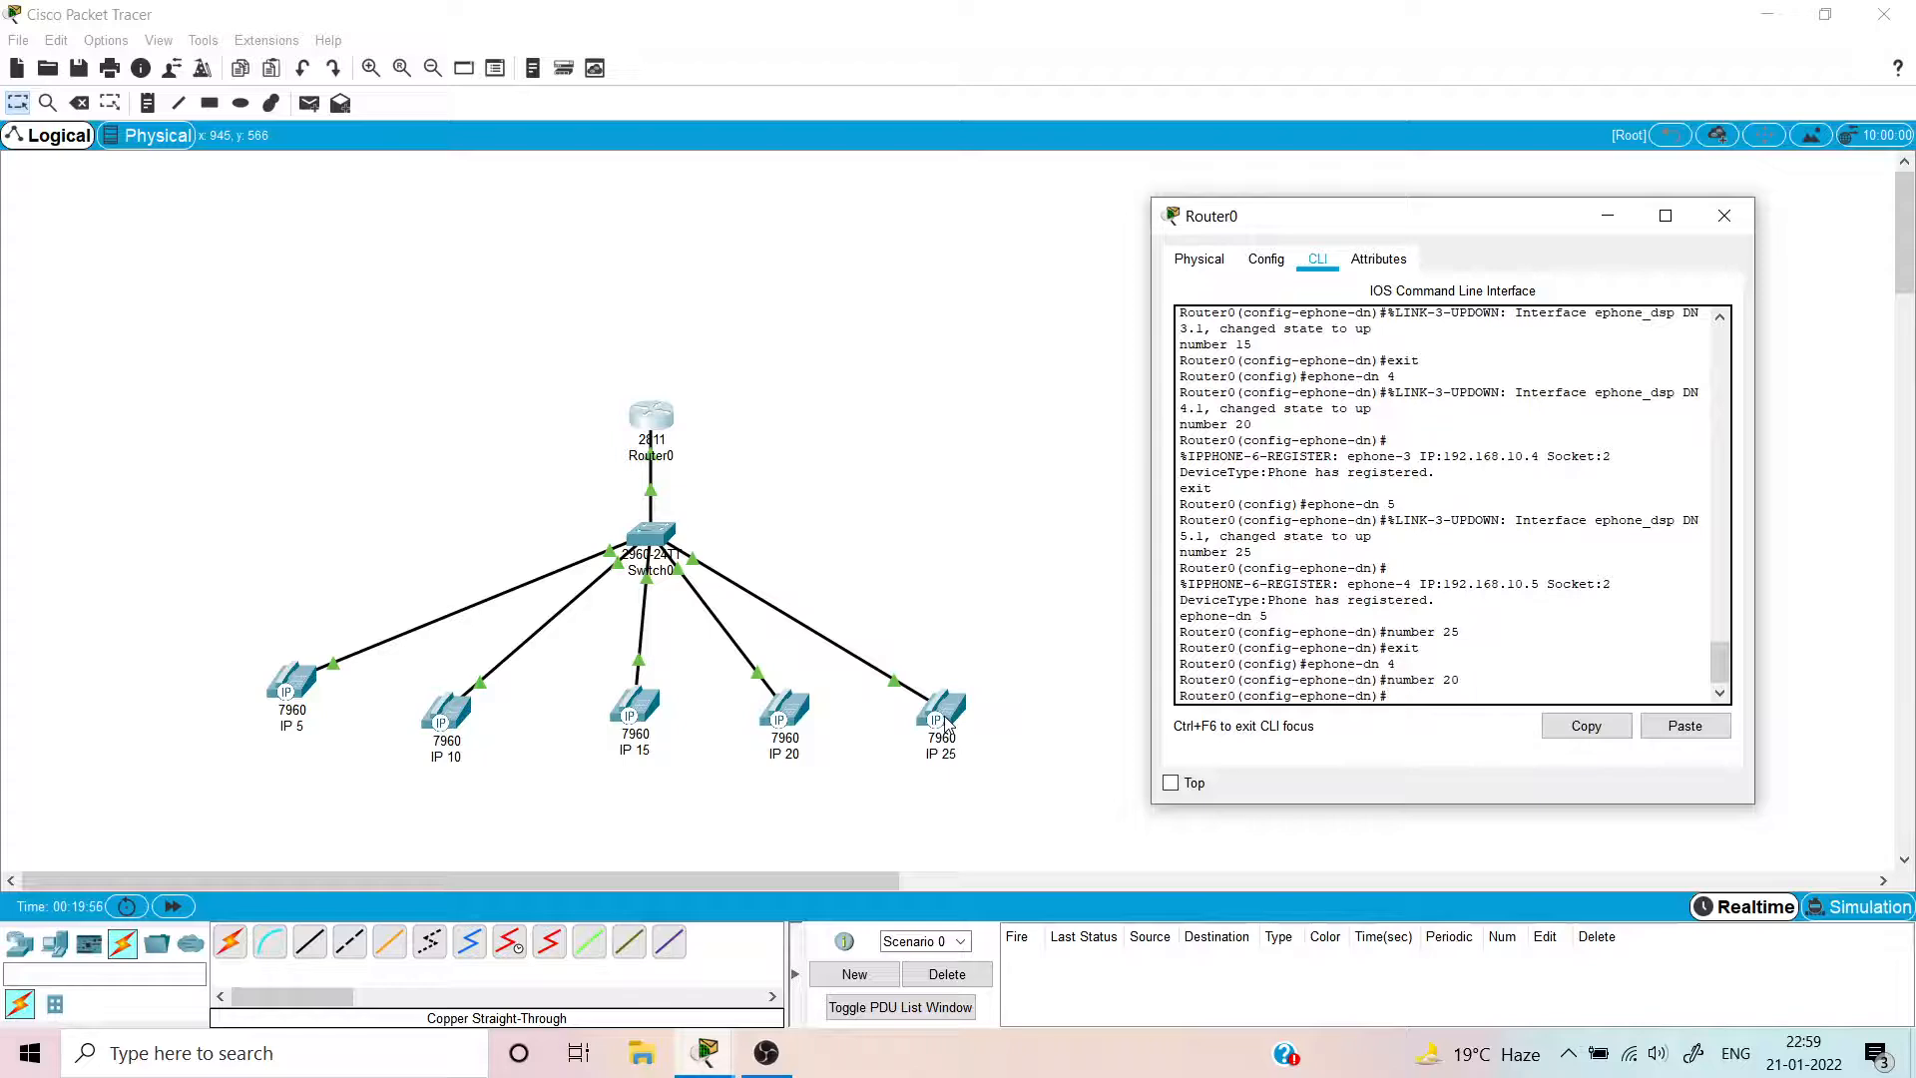
- Inspect the IP address and line number assigned to each of the five phones in the topology
click(801, 725)
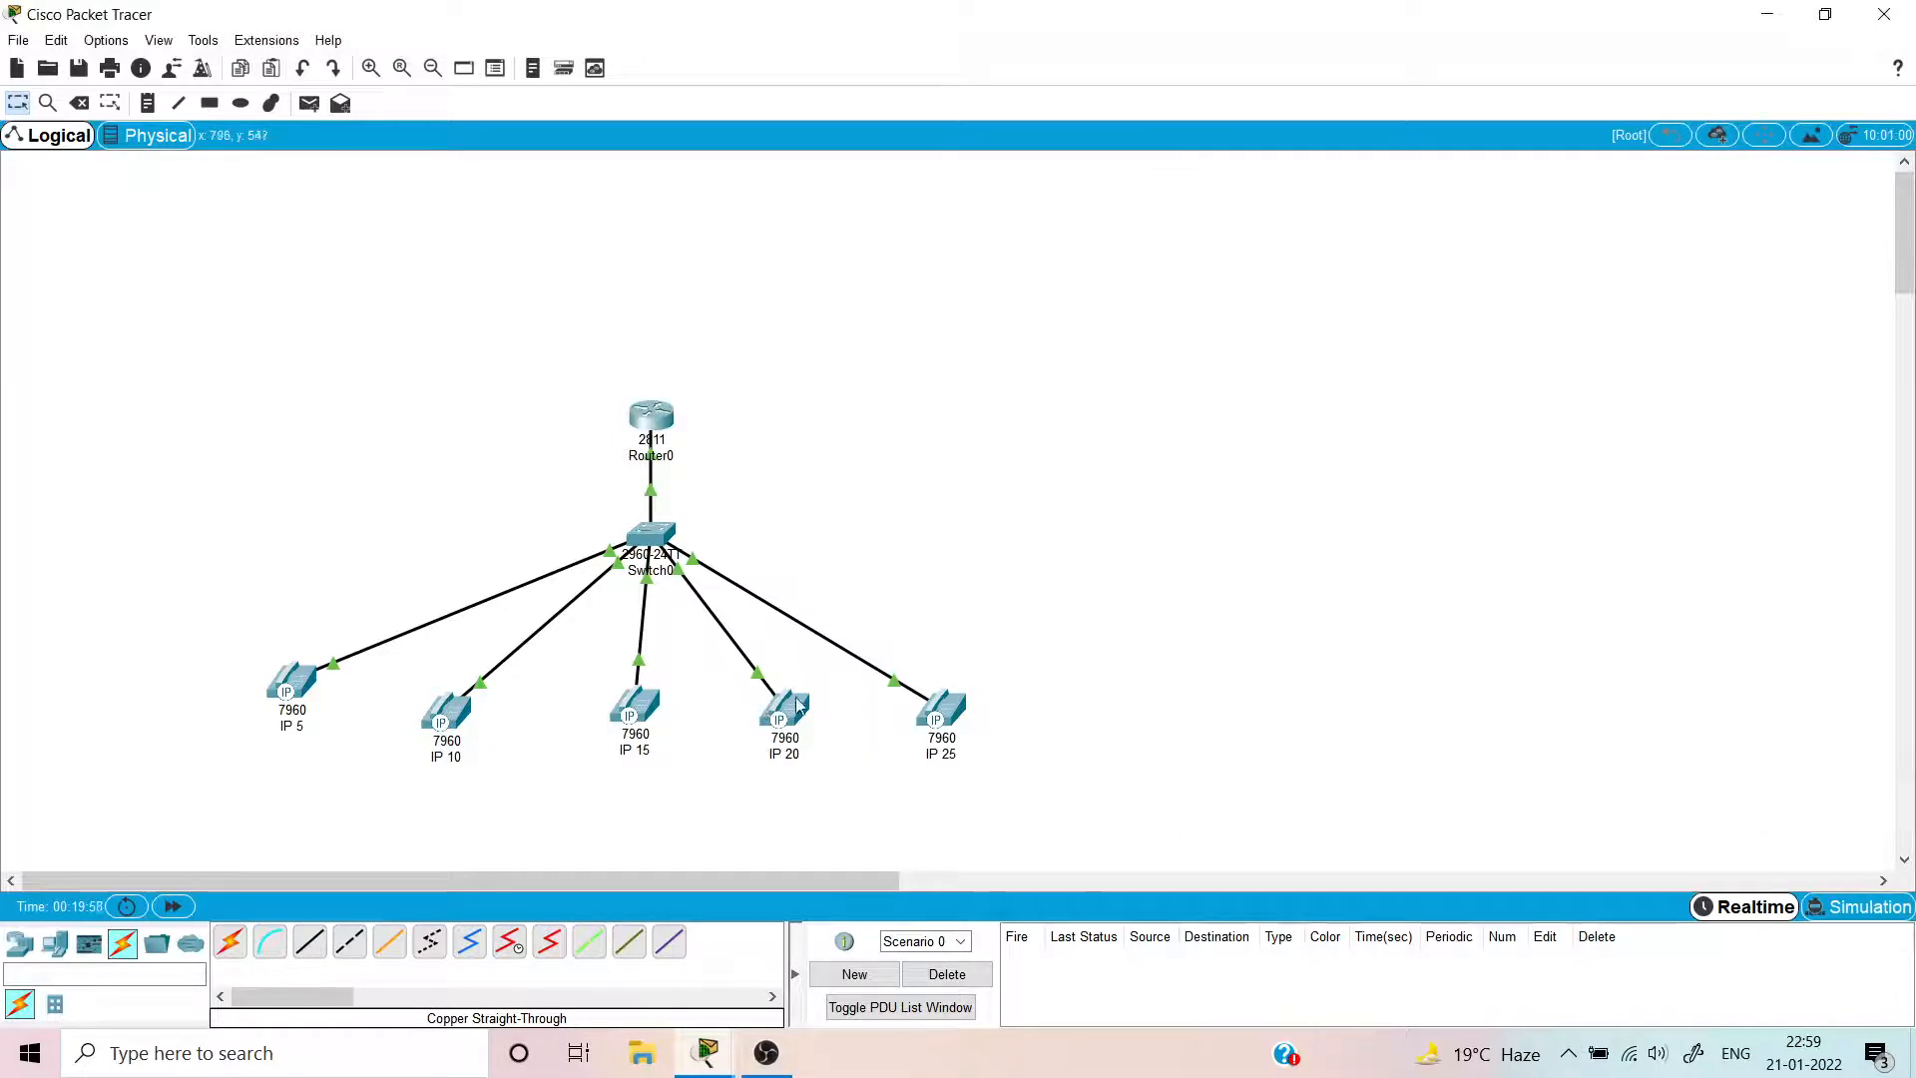
mouse_move(798, 706)
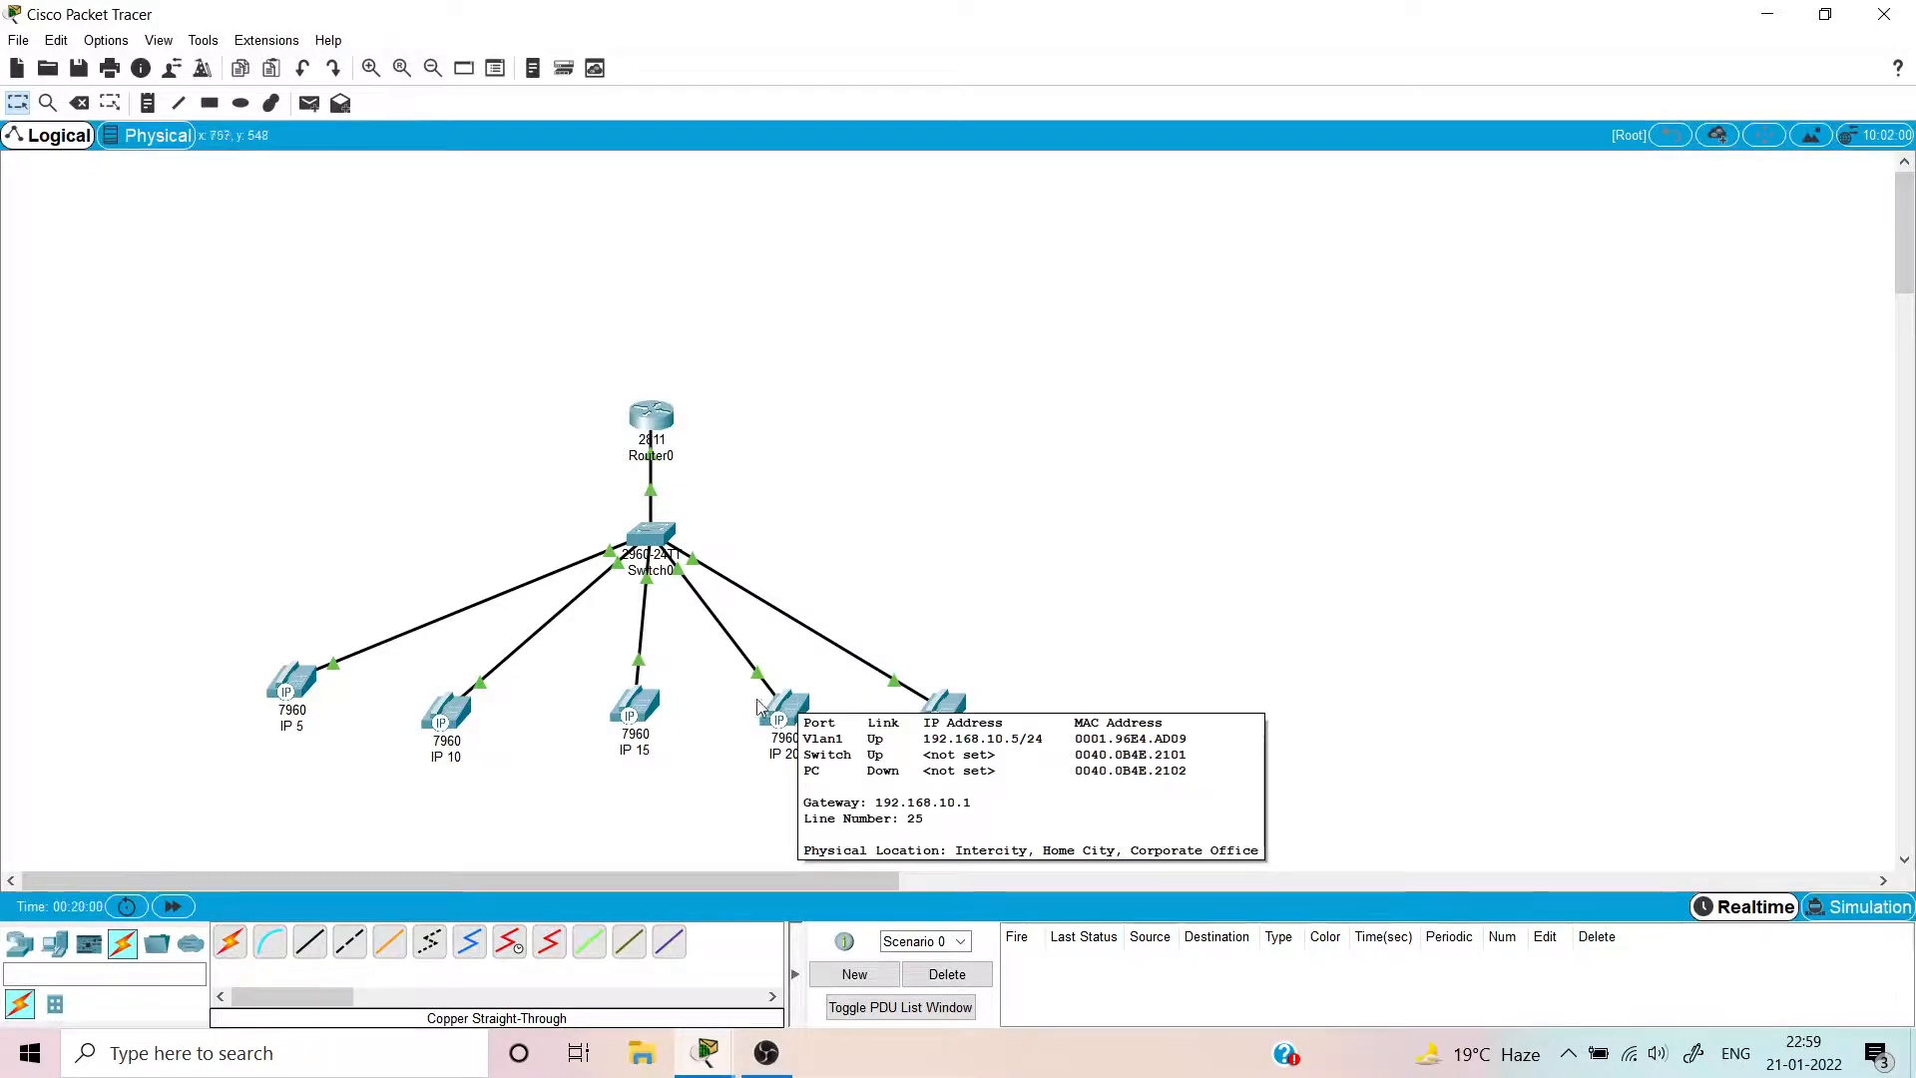
mouse_move(651, 712)
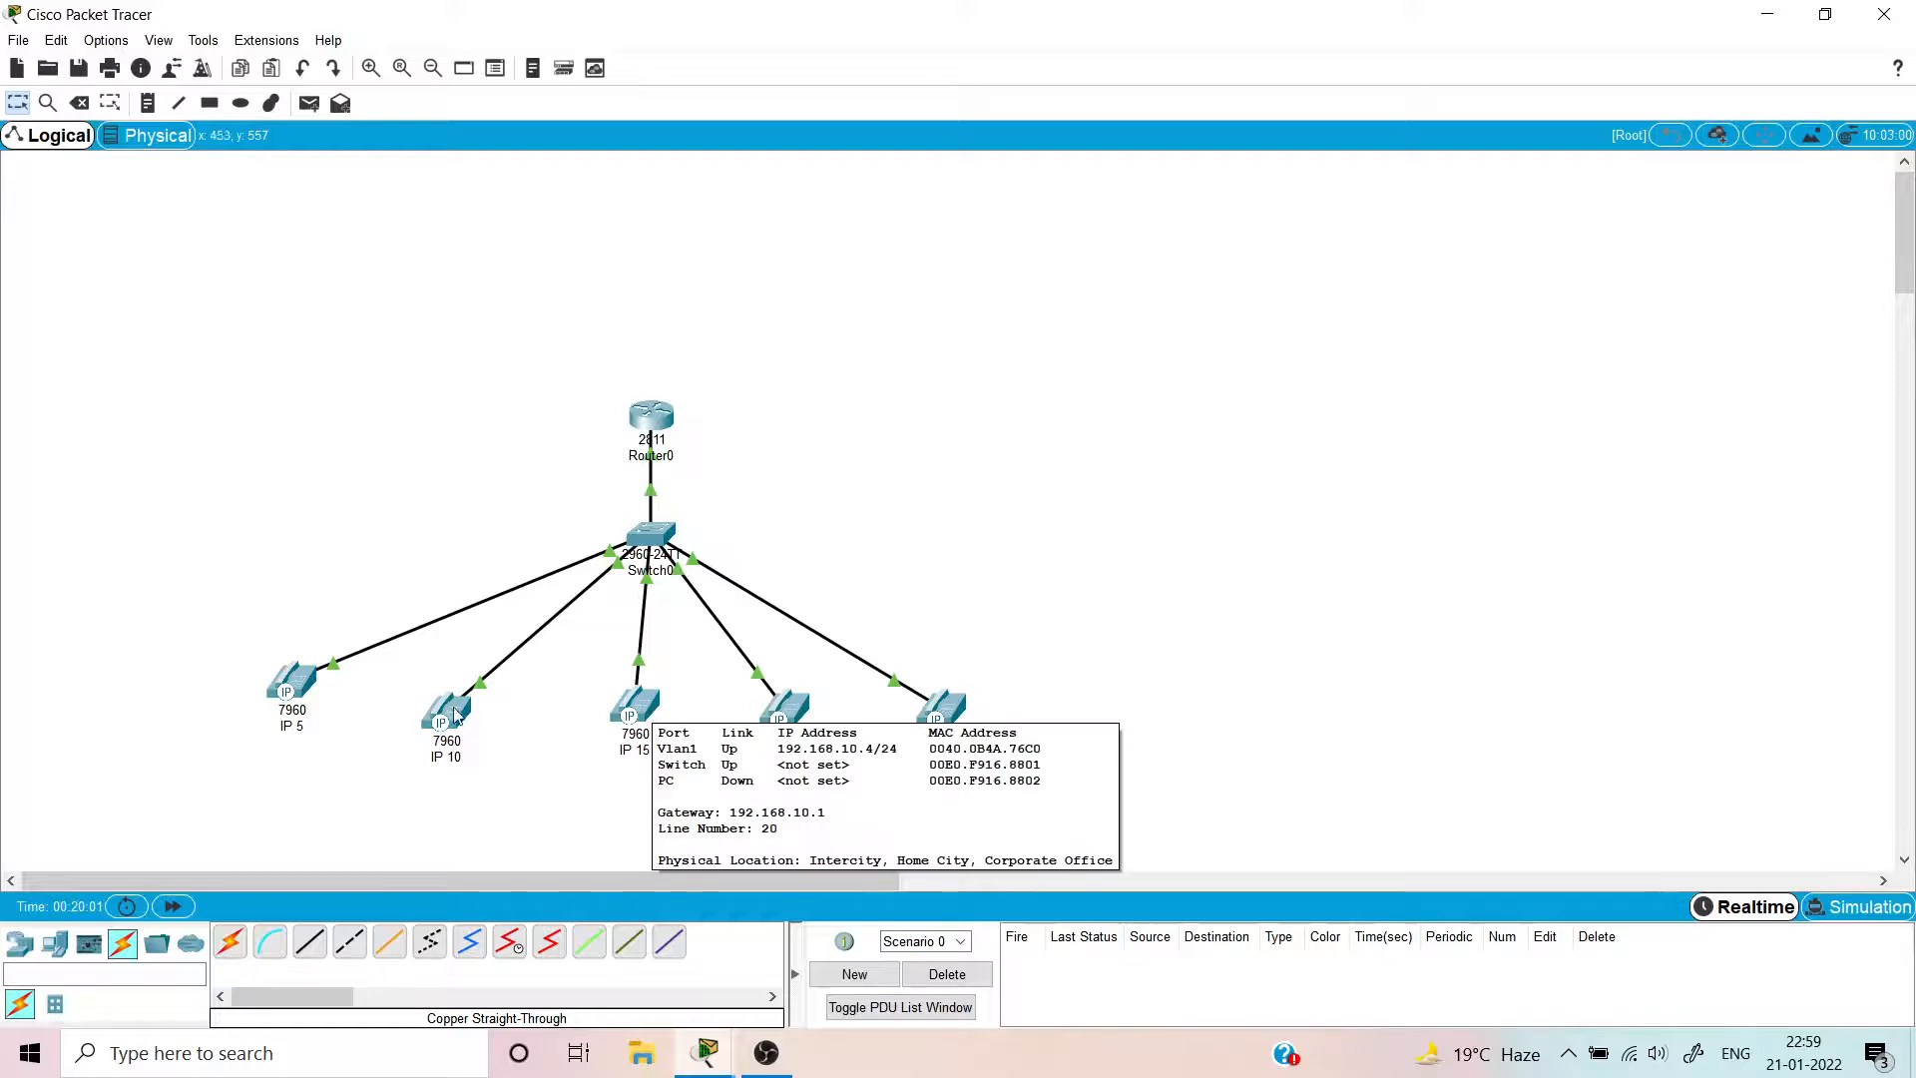
mouse_move(446, 704)
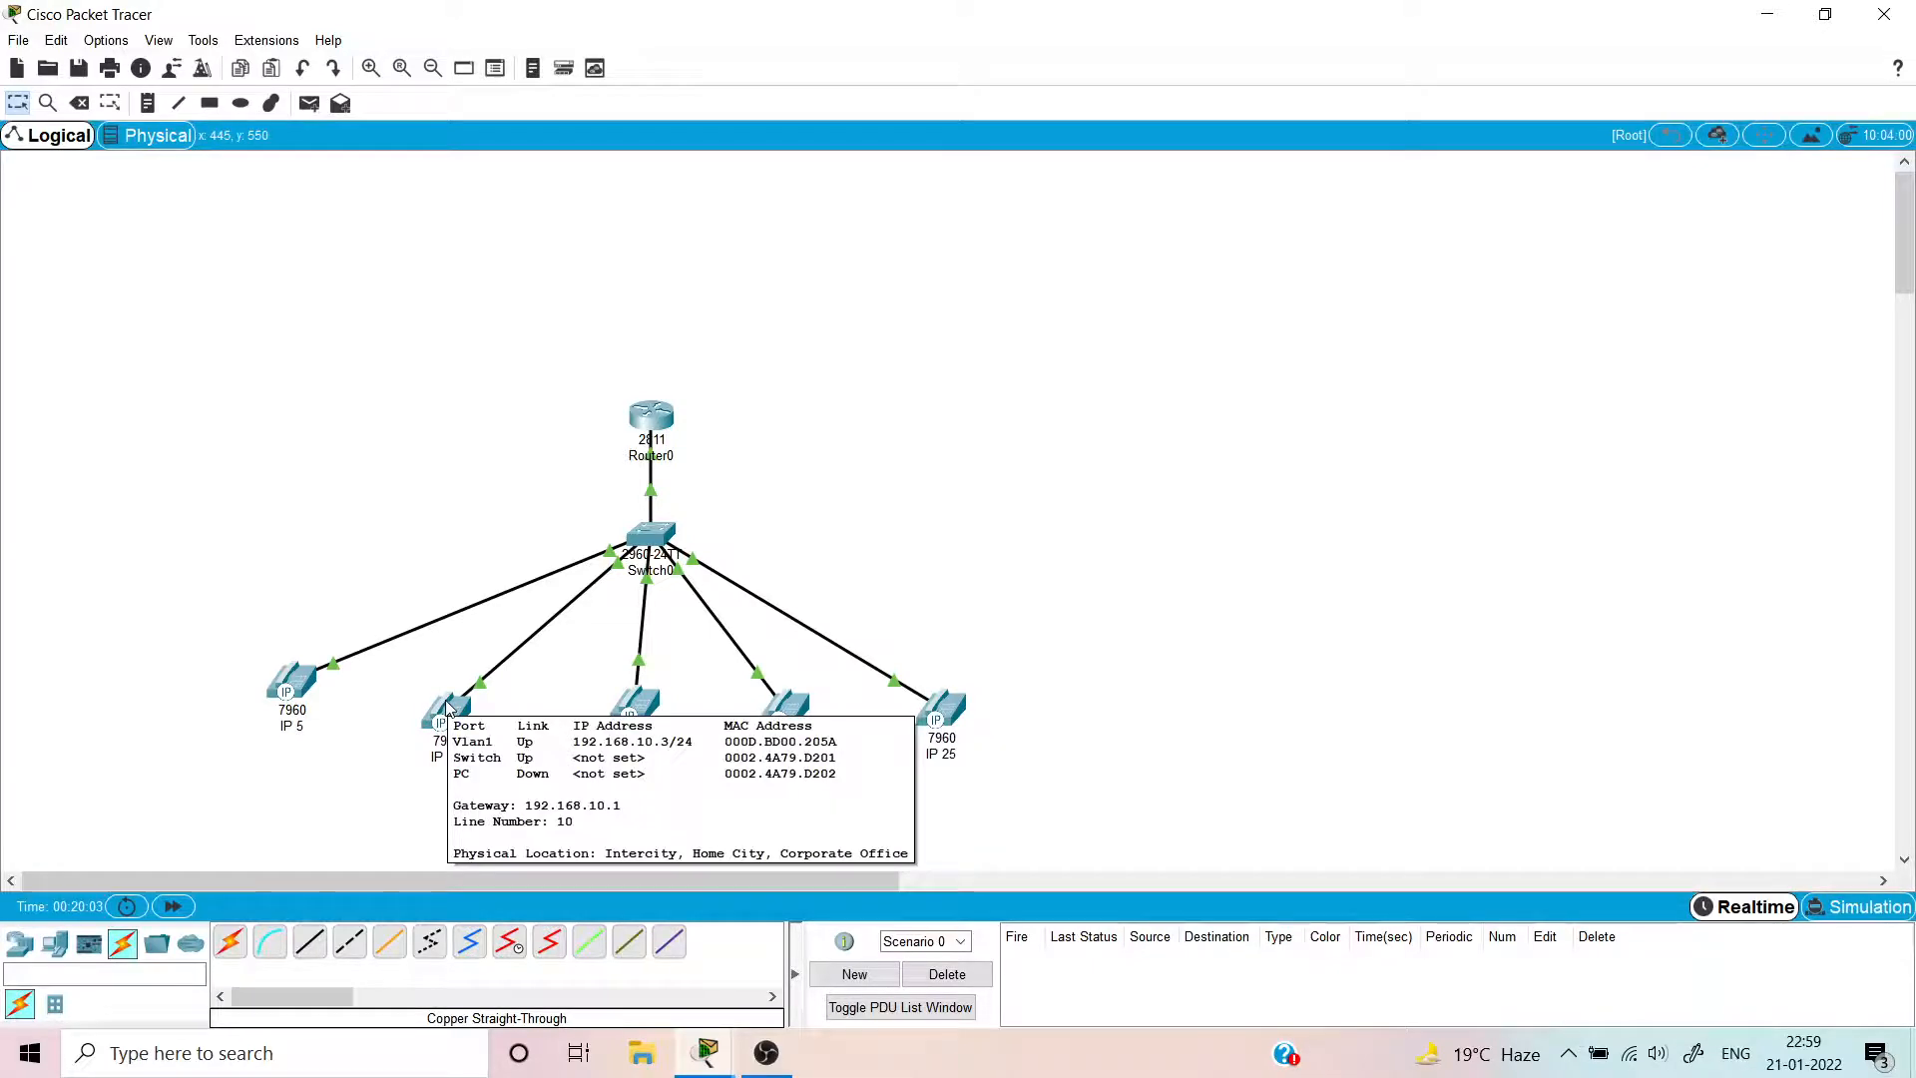
mouse_move(286, 681)
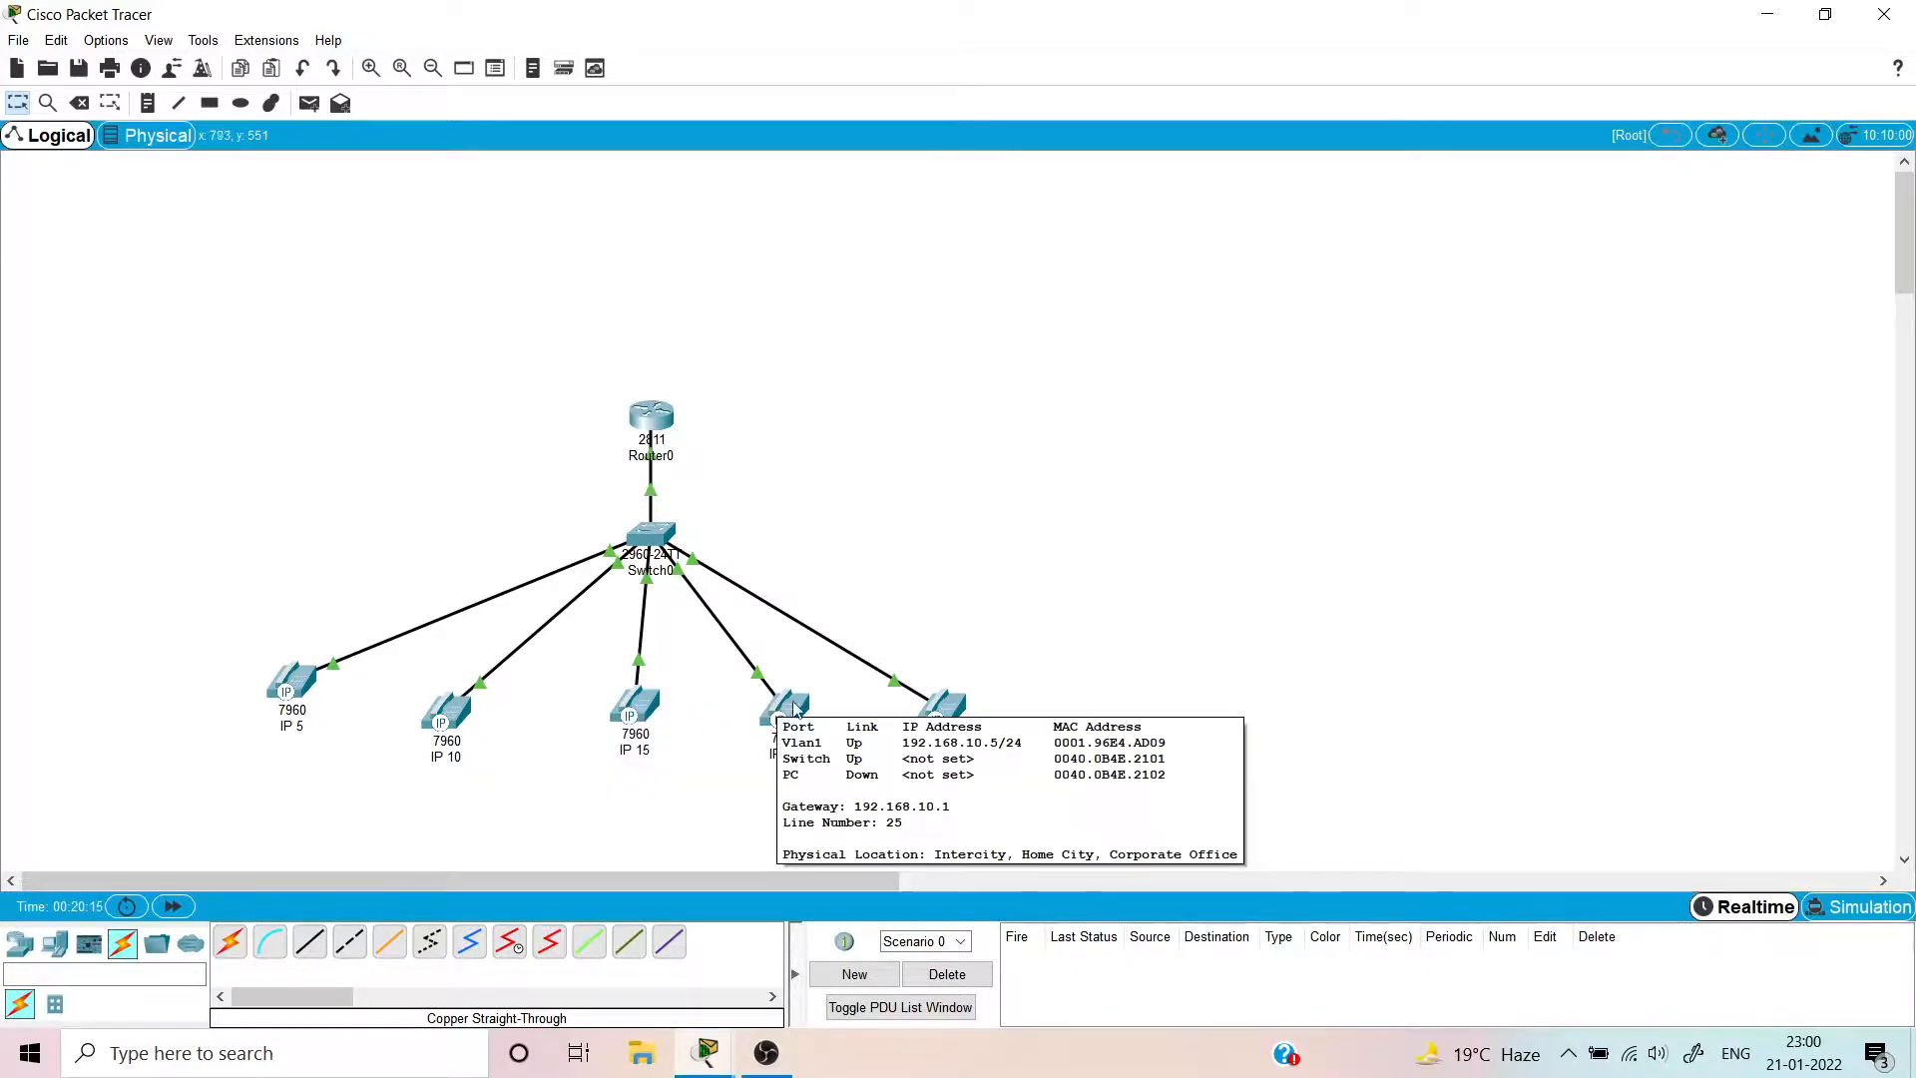
mouse_move(943, 710)
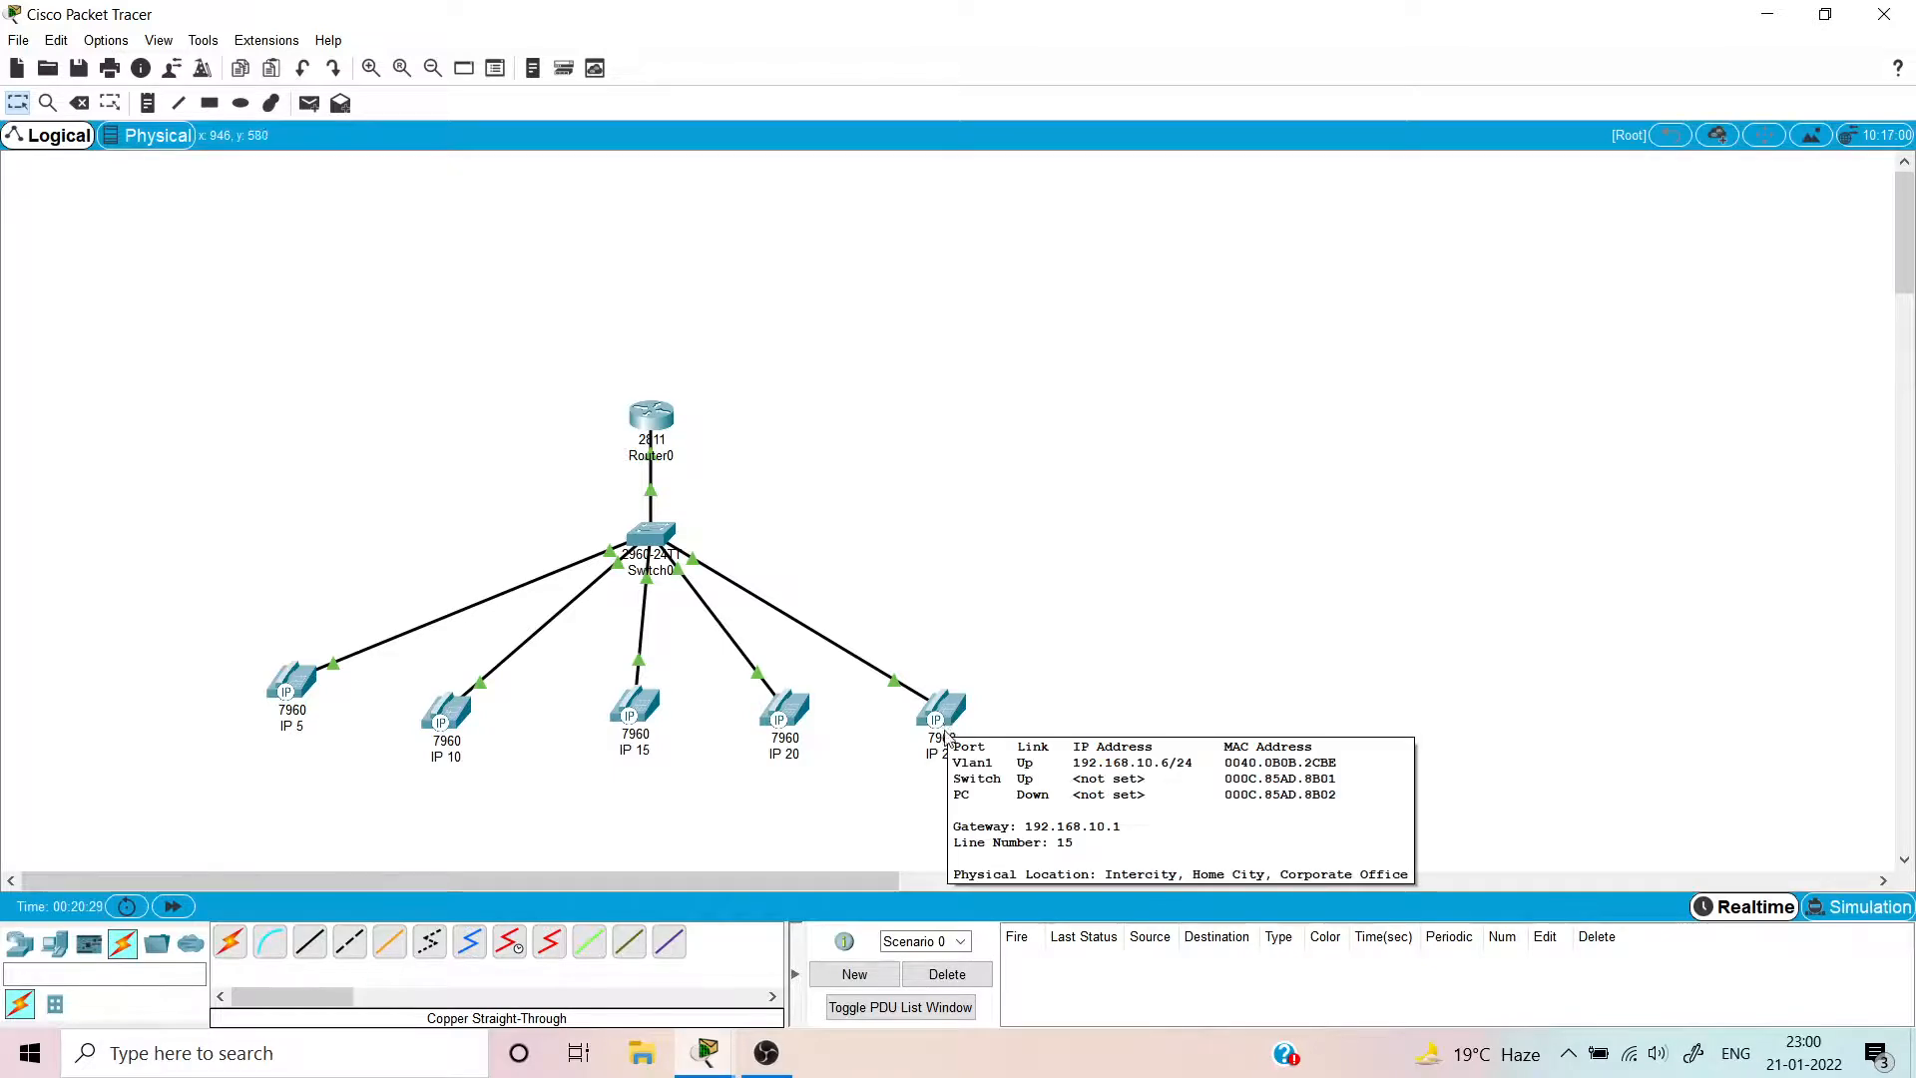
- Try to rename phone IP 25 as IP 15
click(945, 755)
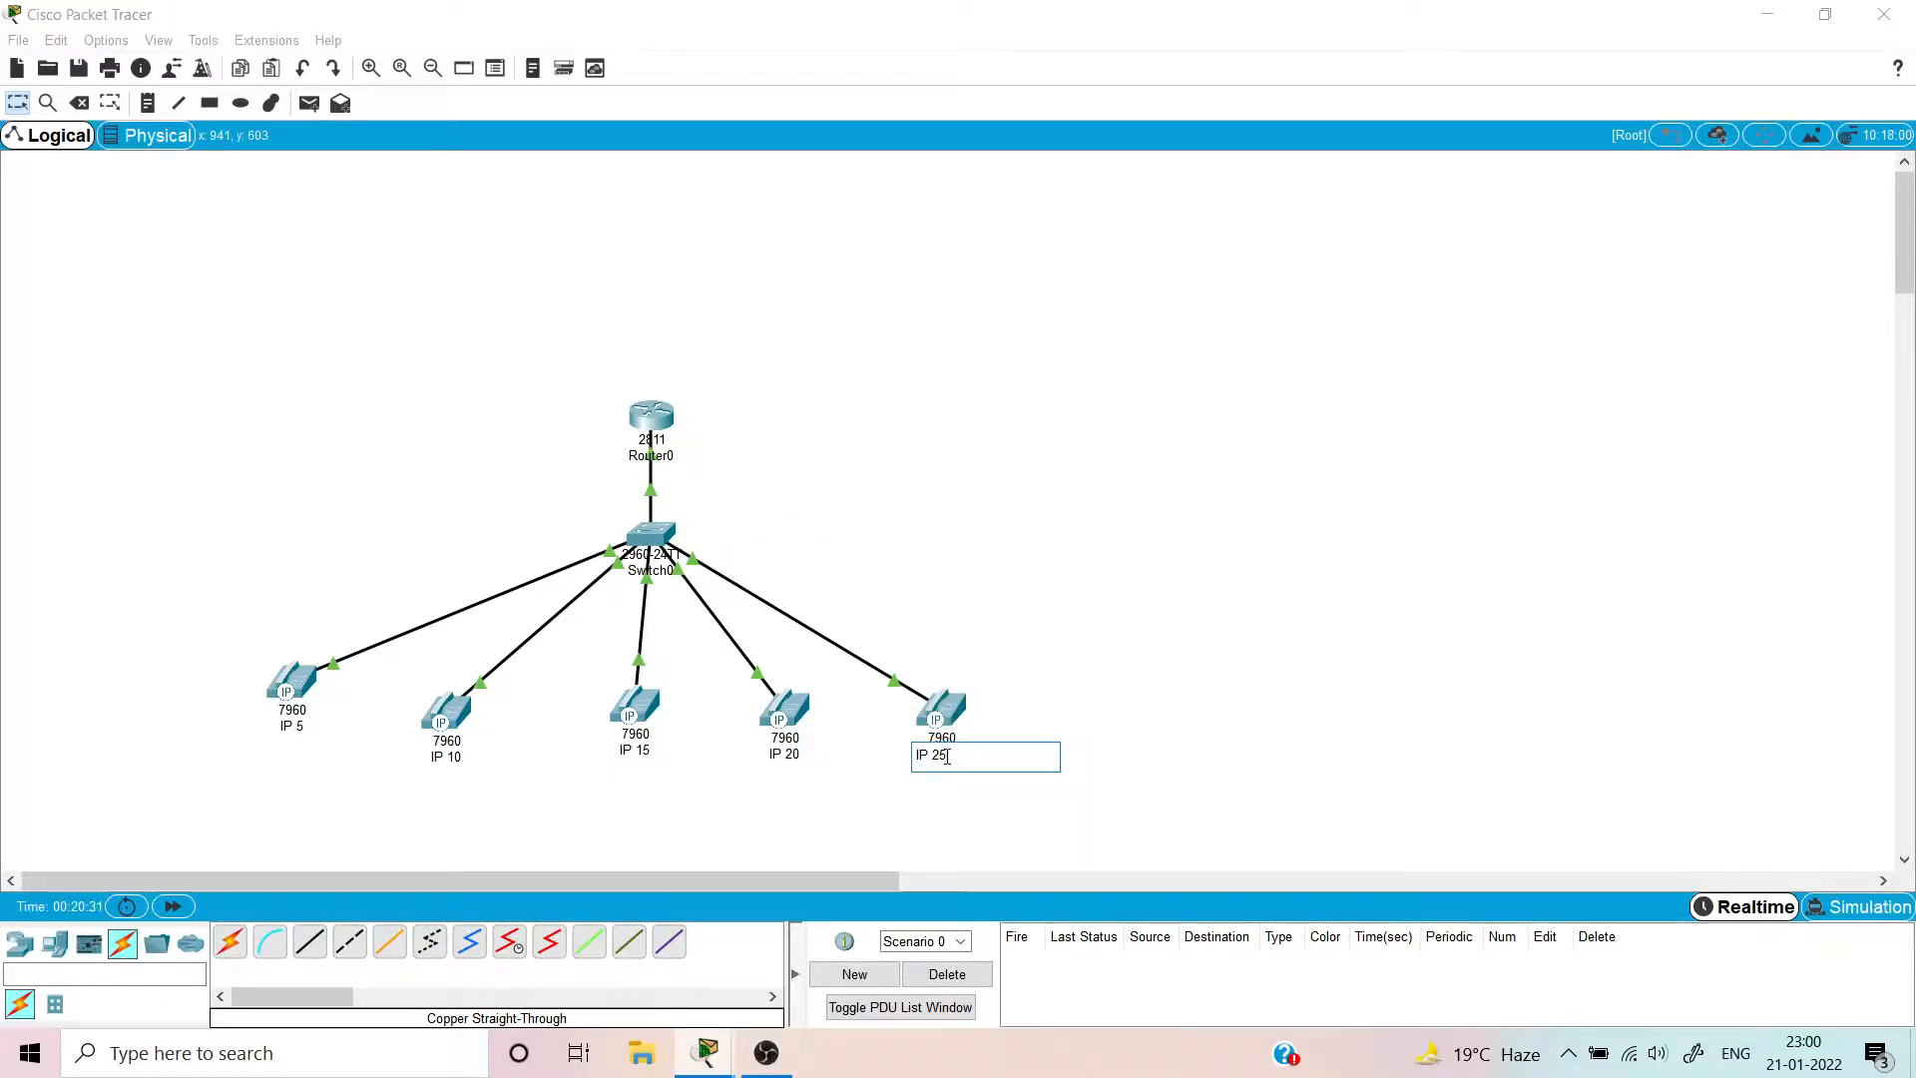
text(15)
click(813, 821)
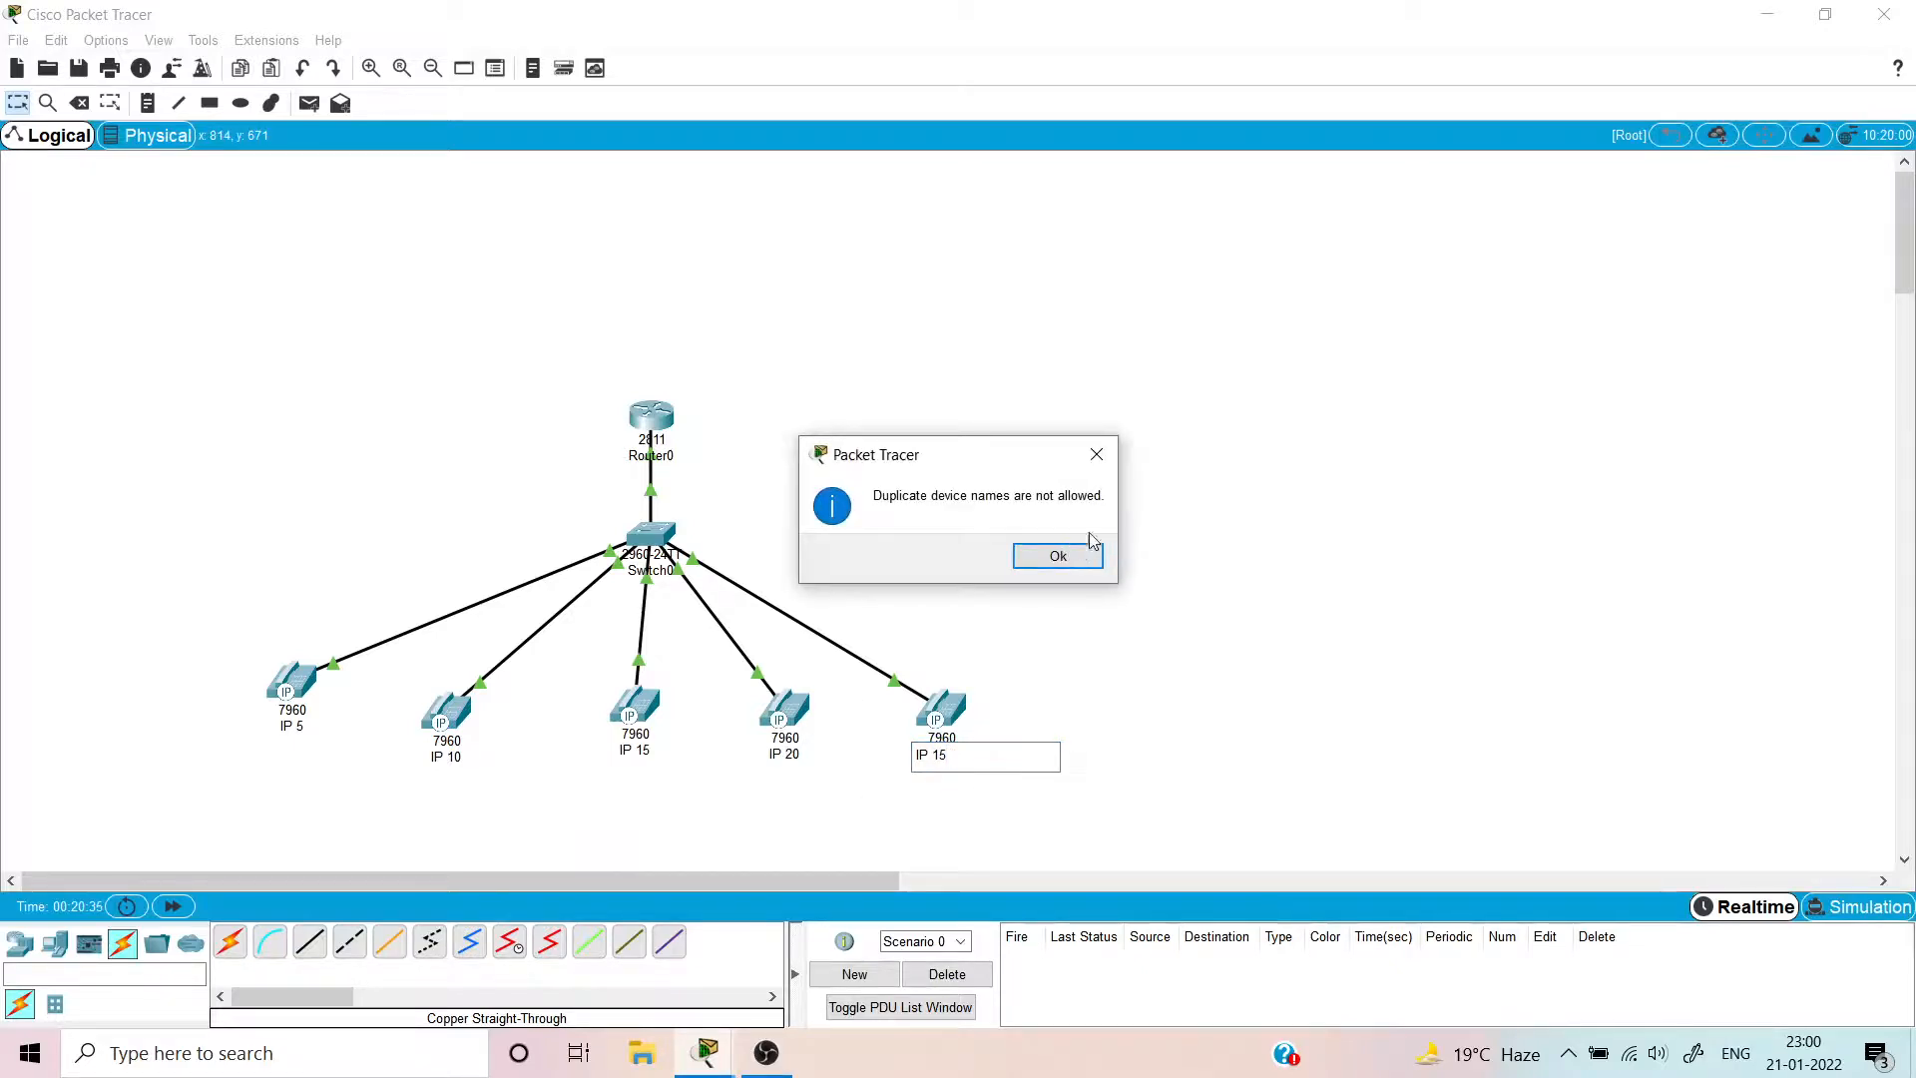
click(1060, 557)
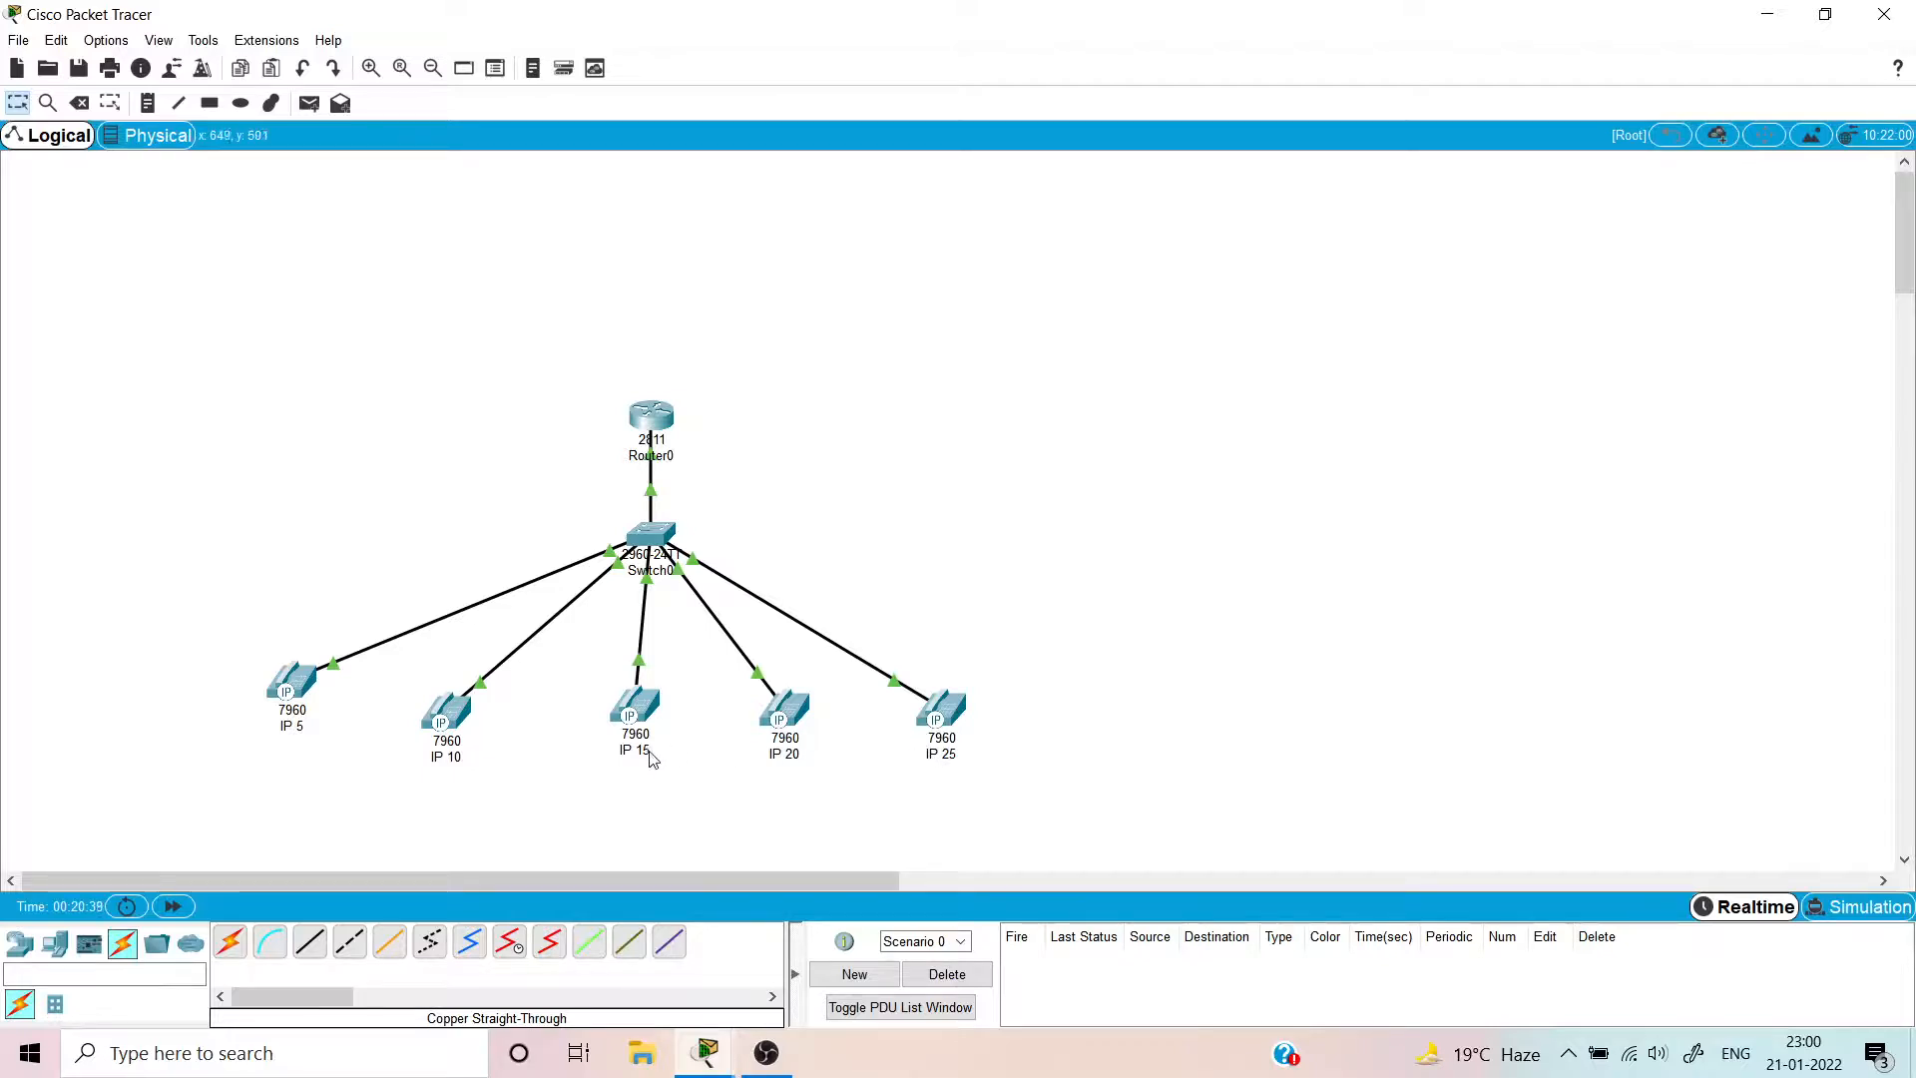
- Rename the middle phone, IP 15, as IP 1 to free its name
click(944, 757)
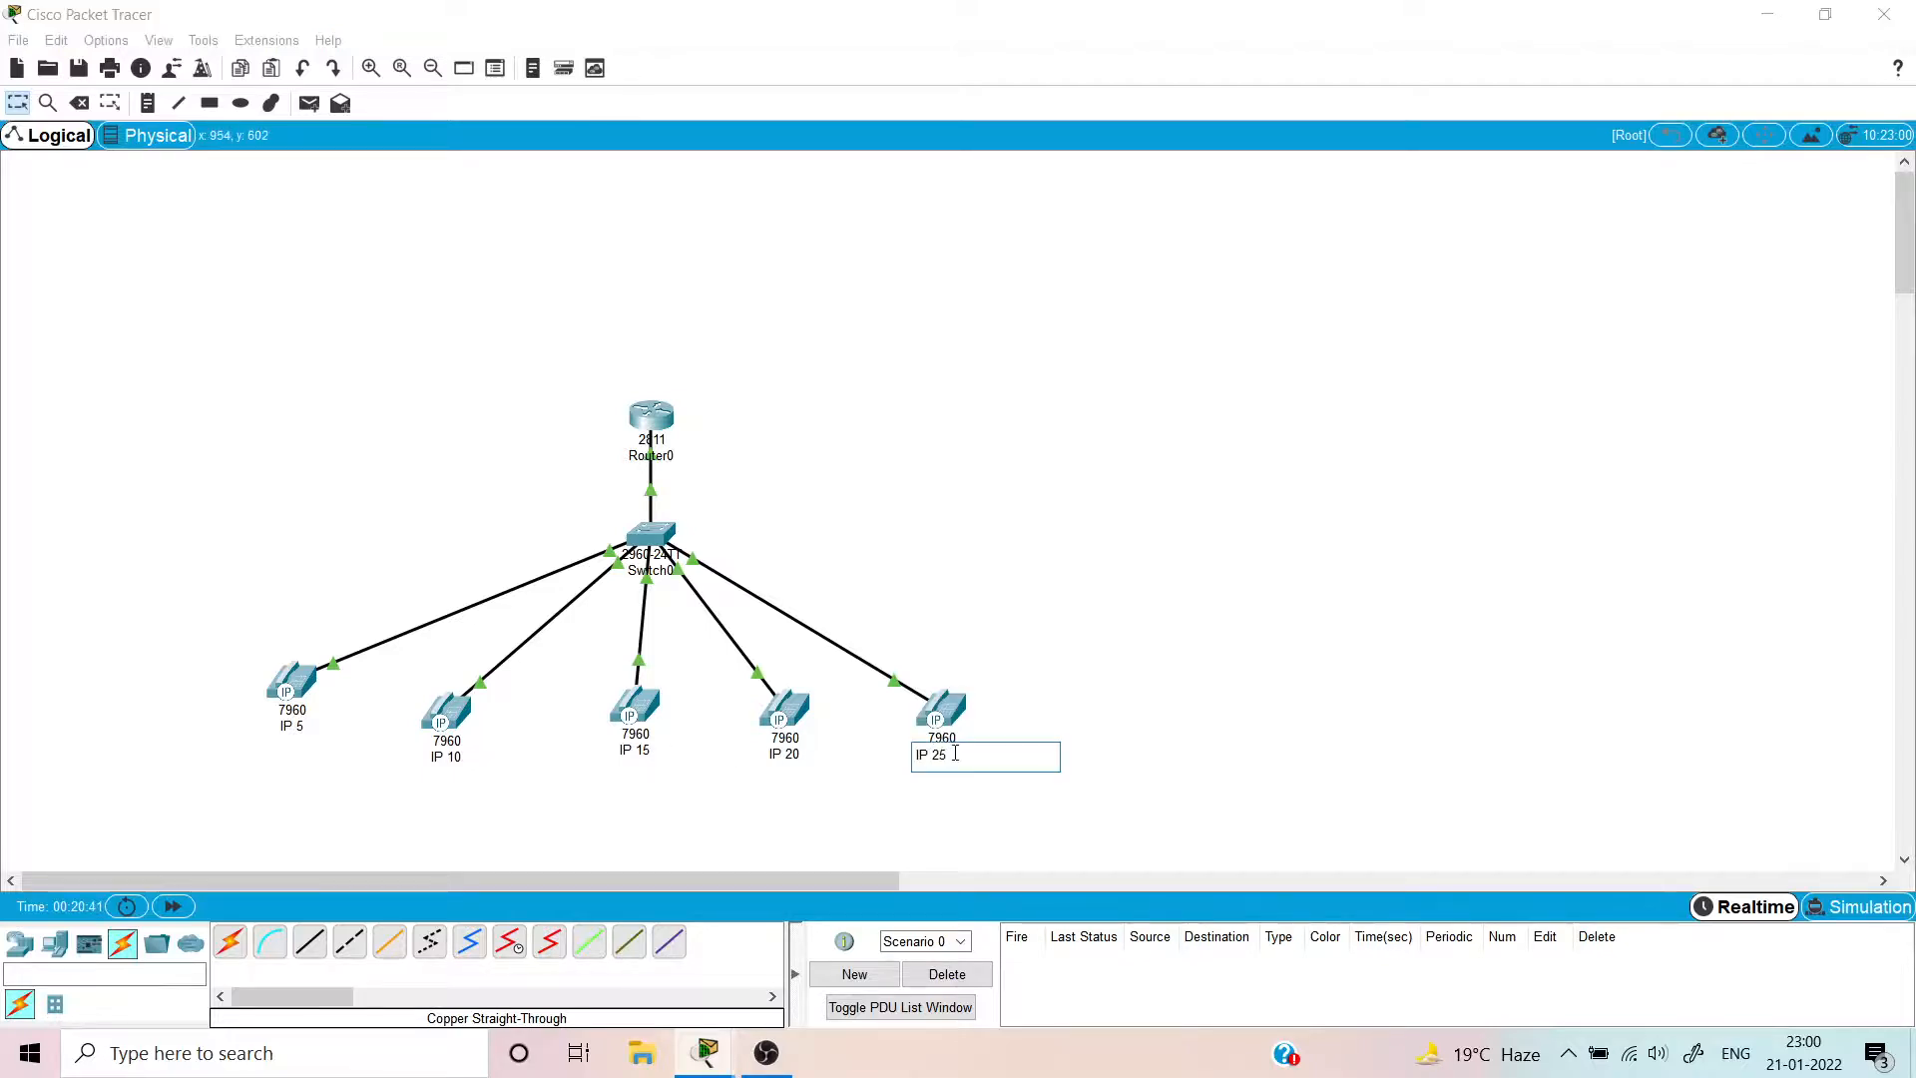
click(636, 727)
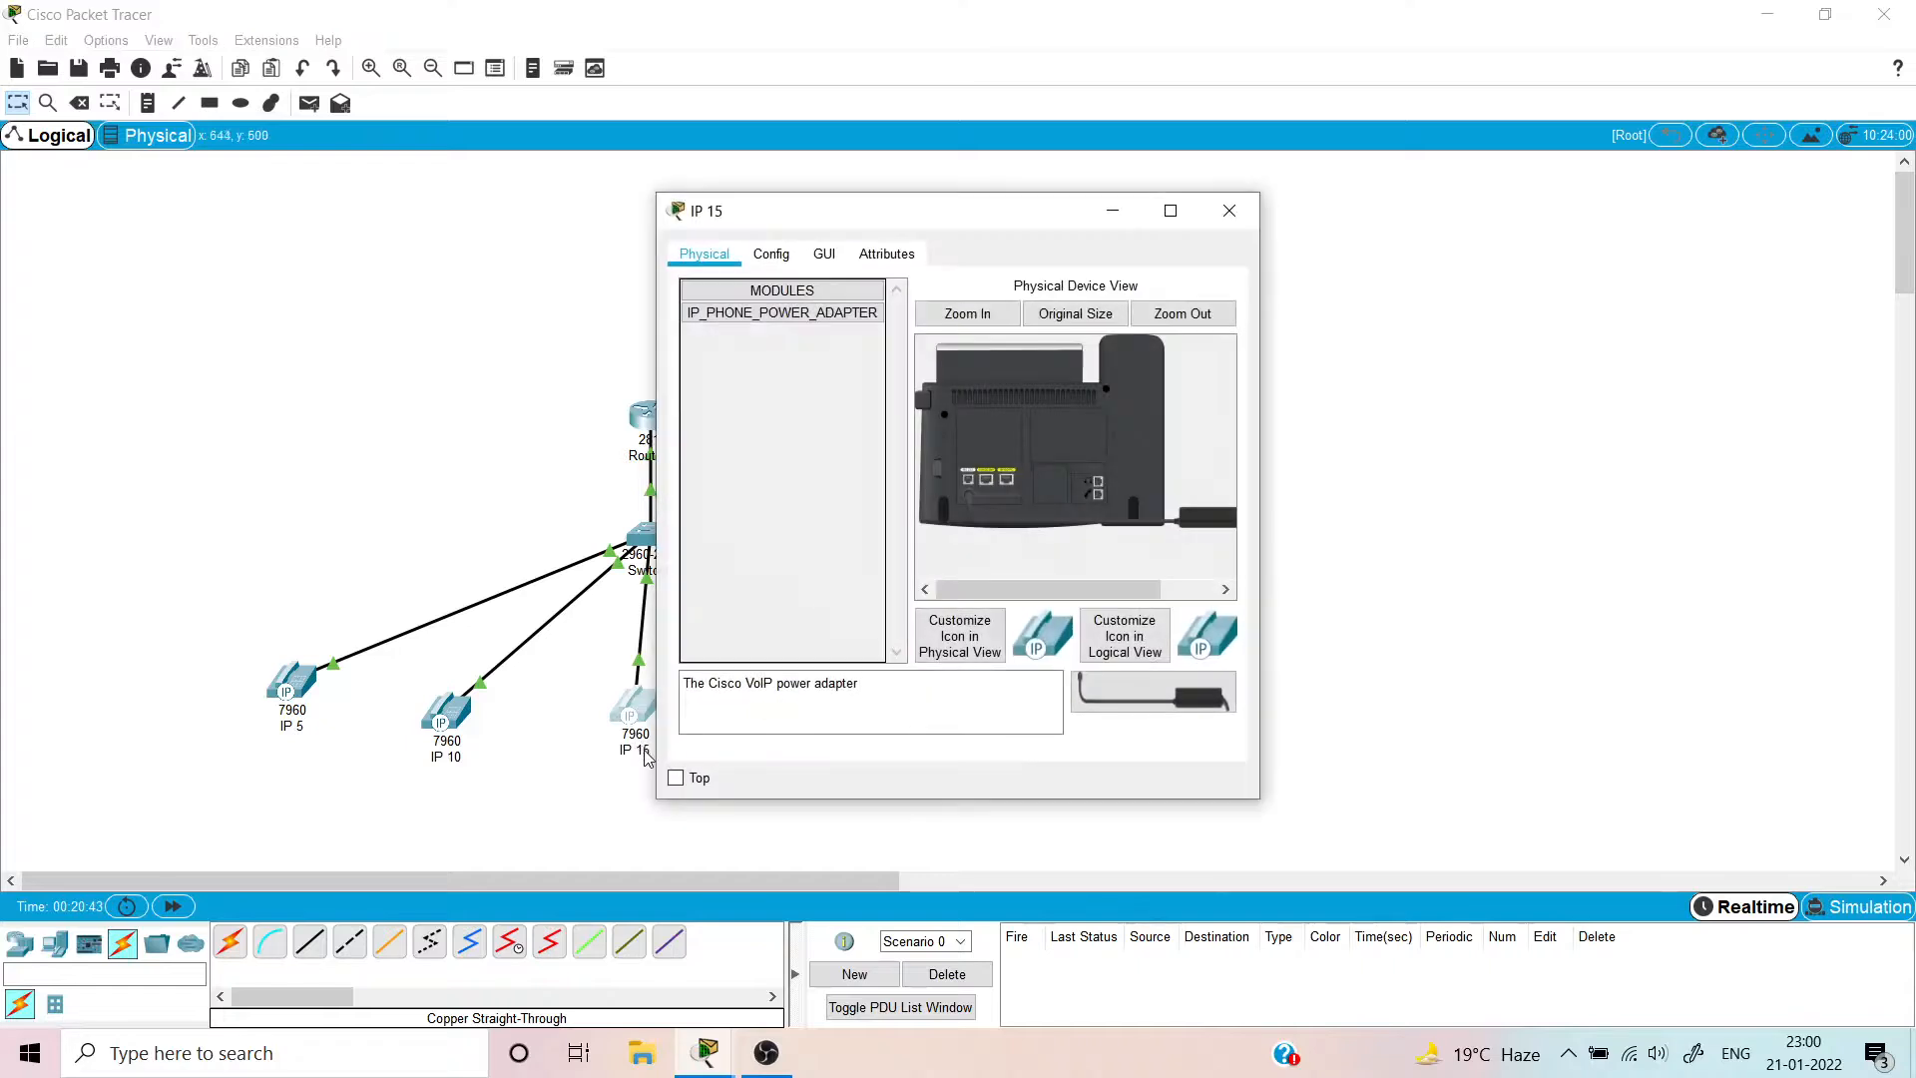
click(1230, 211)
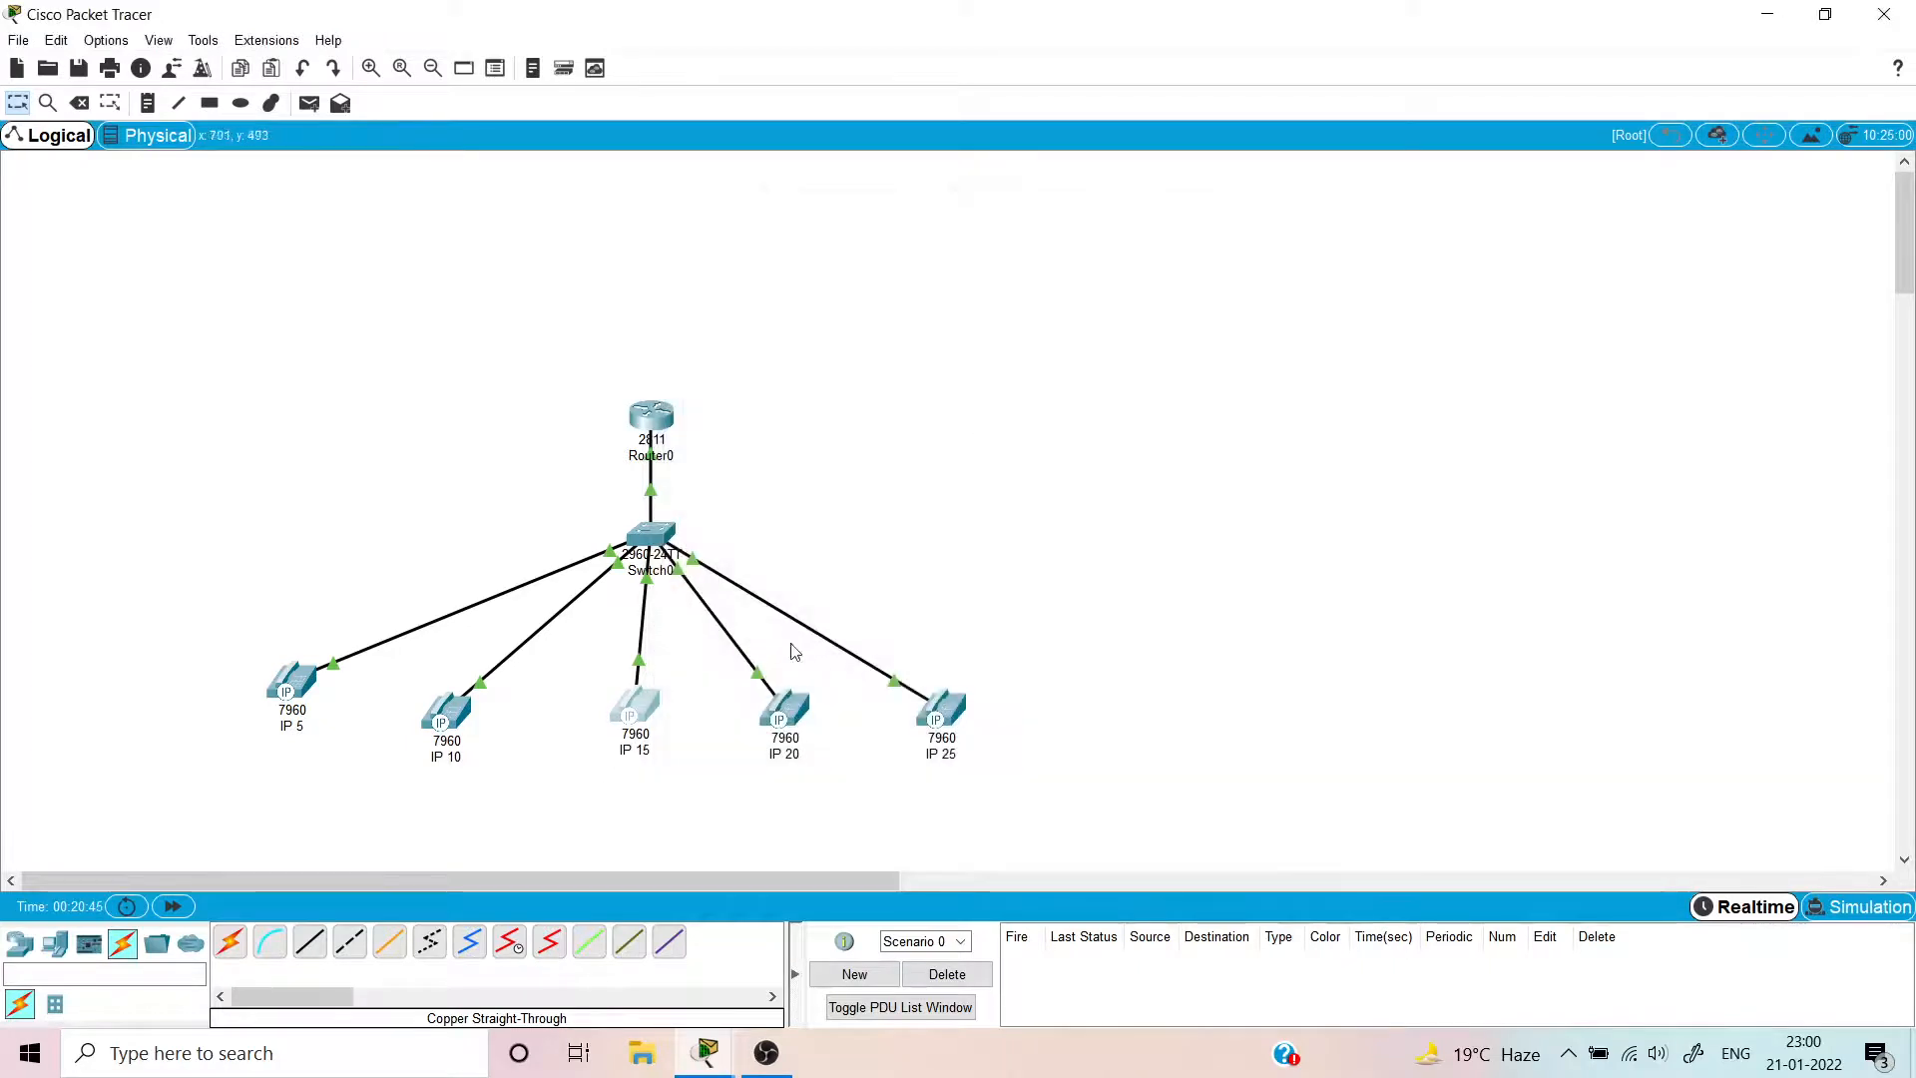
double_click(634, 750)
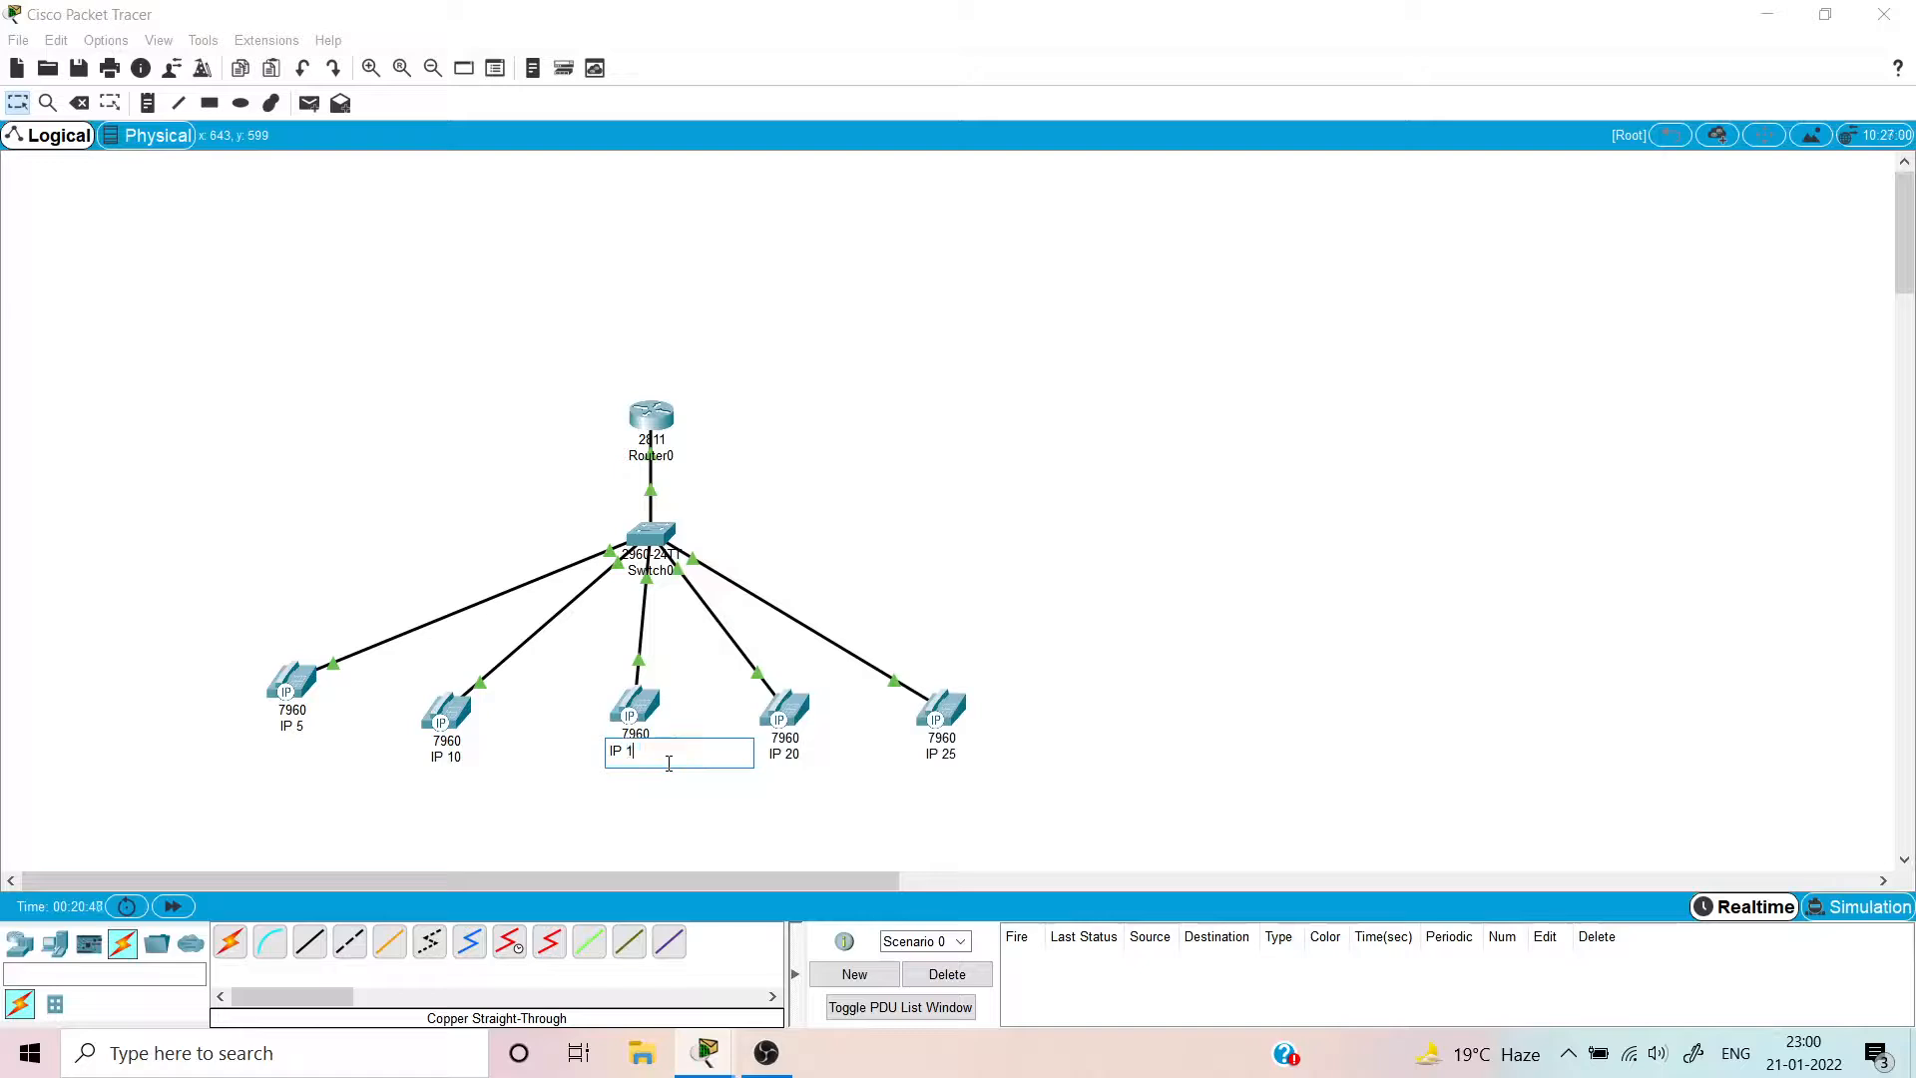
click(662, 818)
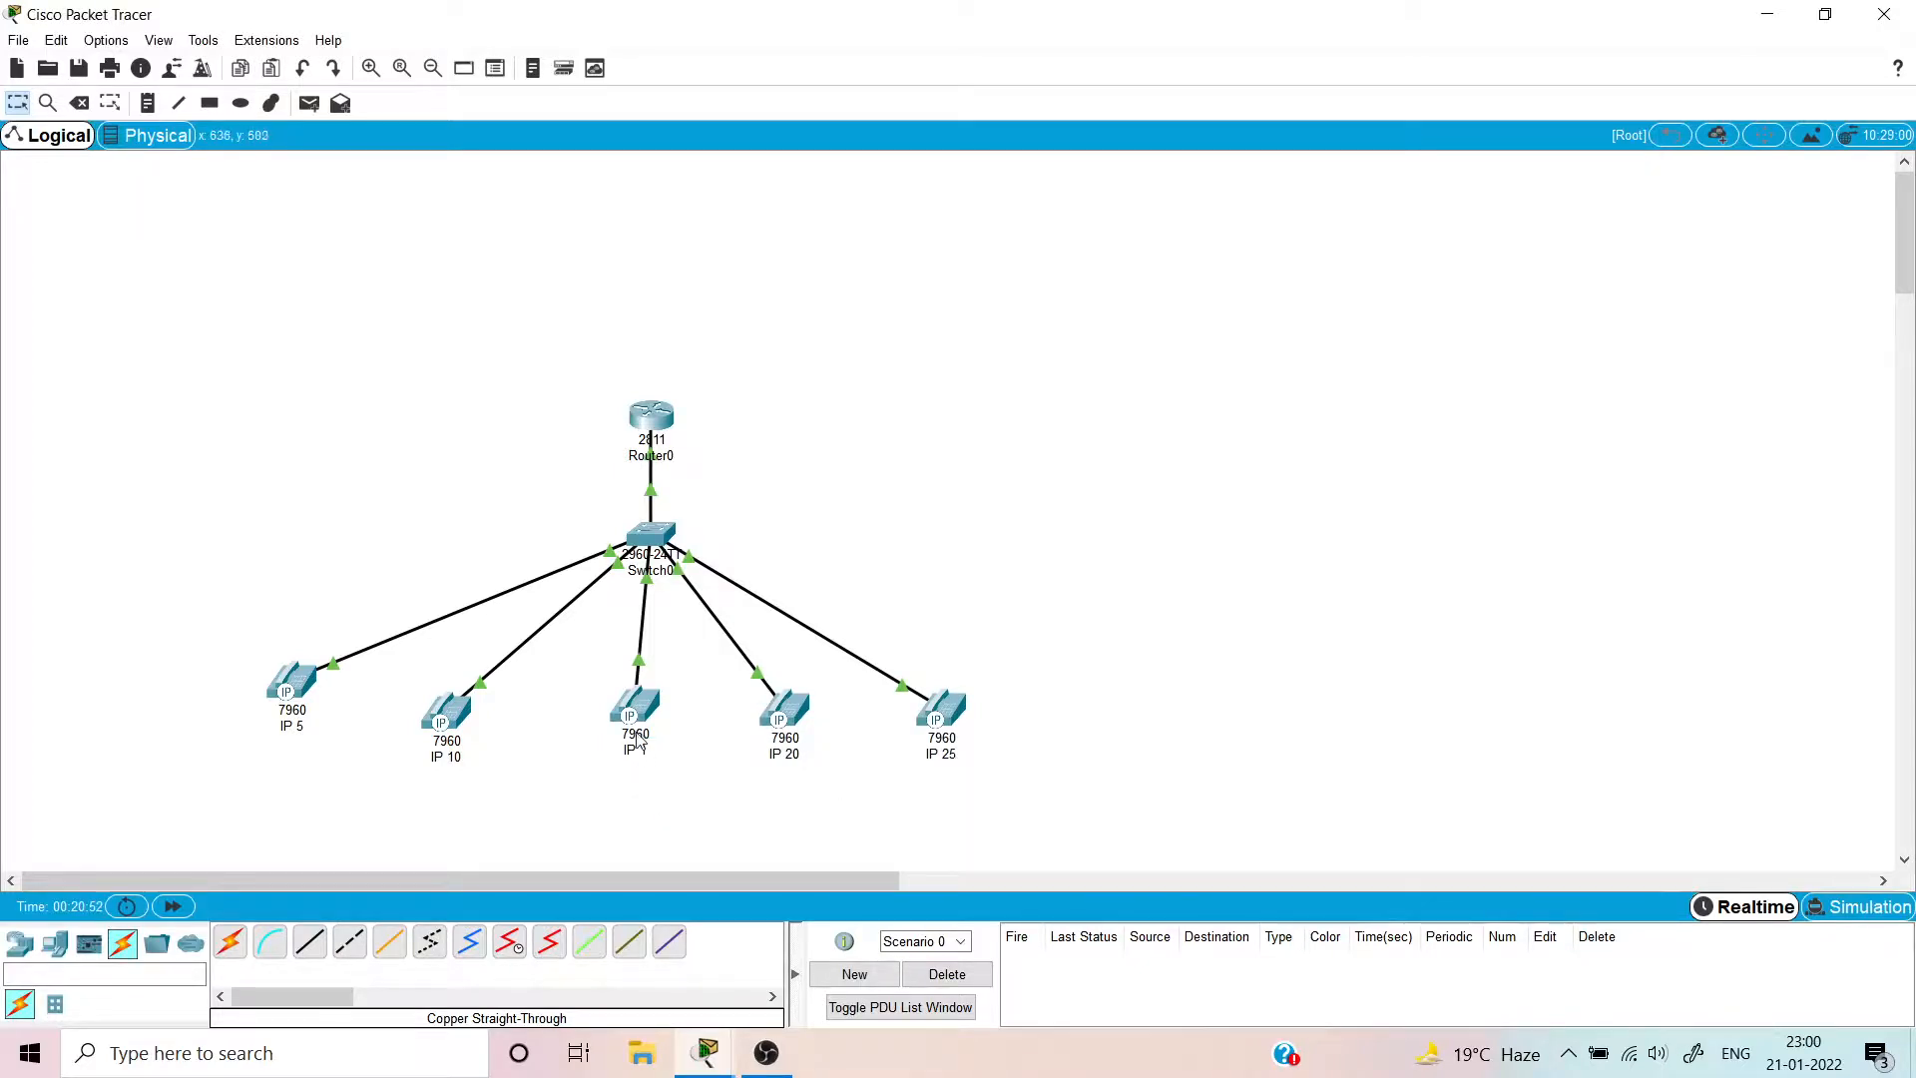
- Rename phone IP 25 as IP 15 to match its assigned line number
double_click(940, 756)
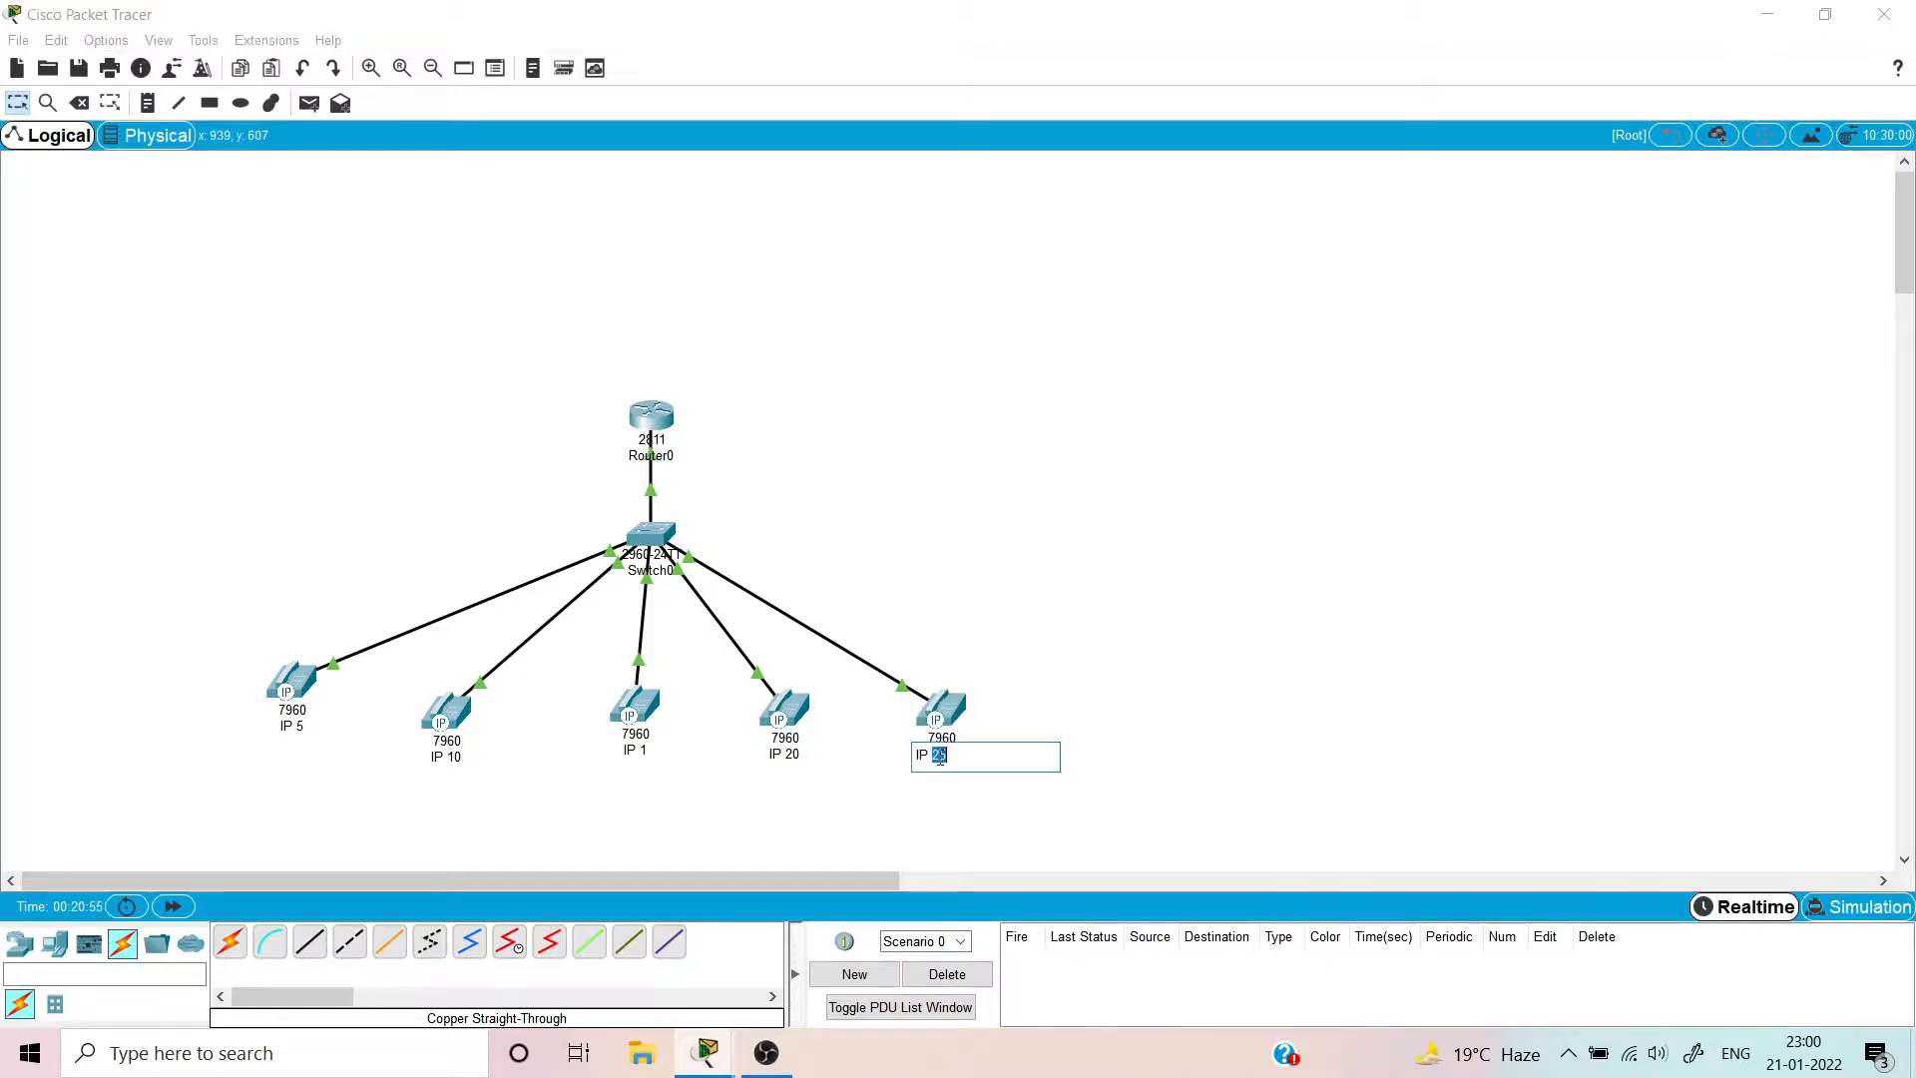
text(15)
click(1234, 778)
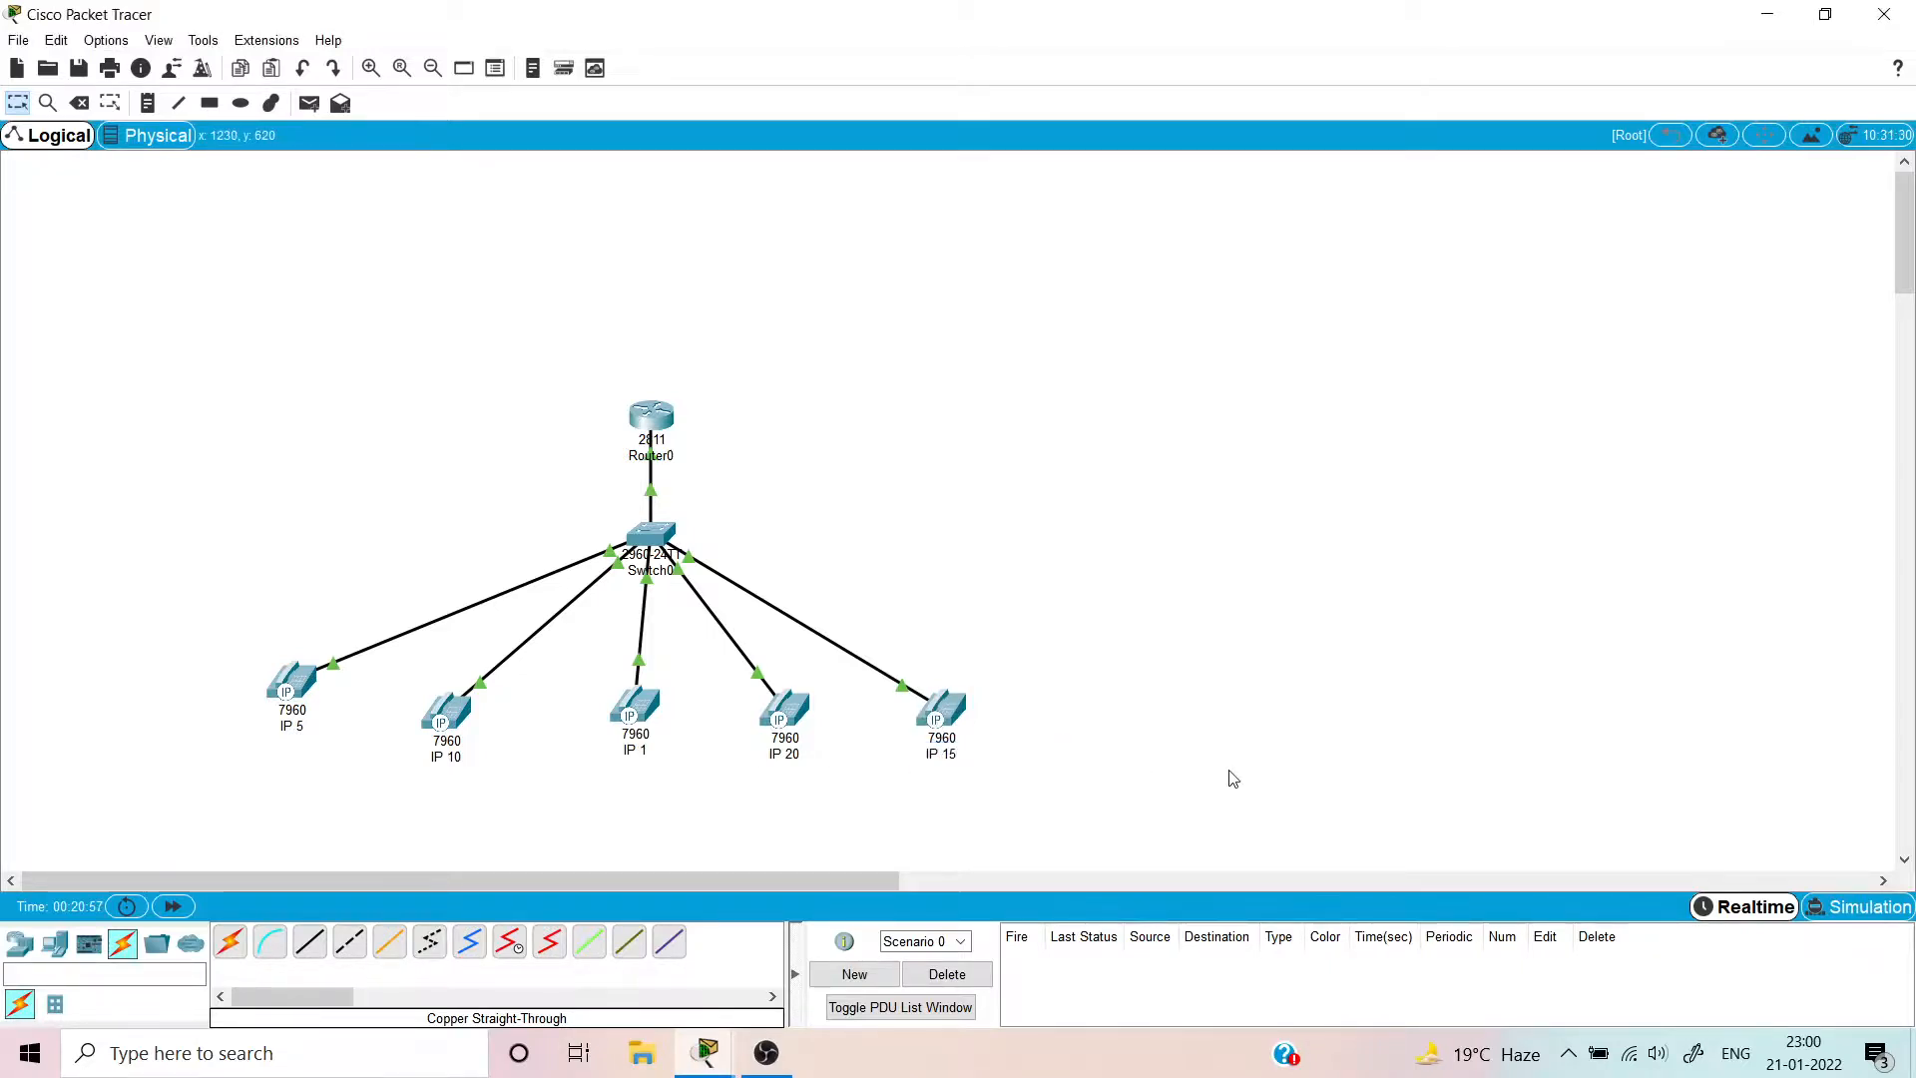
- Rename phone IP 20 as IP 25, and phone IP 1 as IP 20
double_click(786, 754)
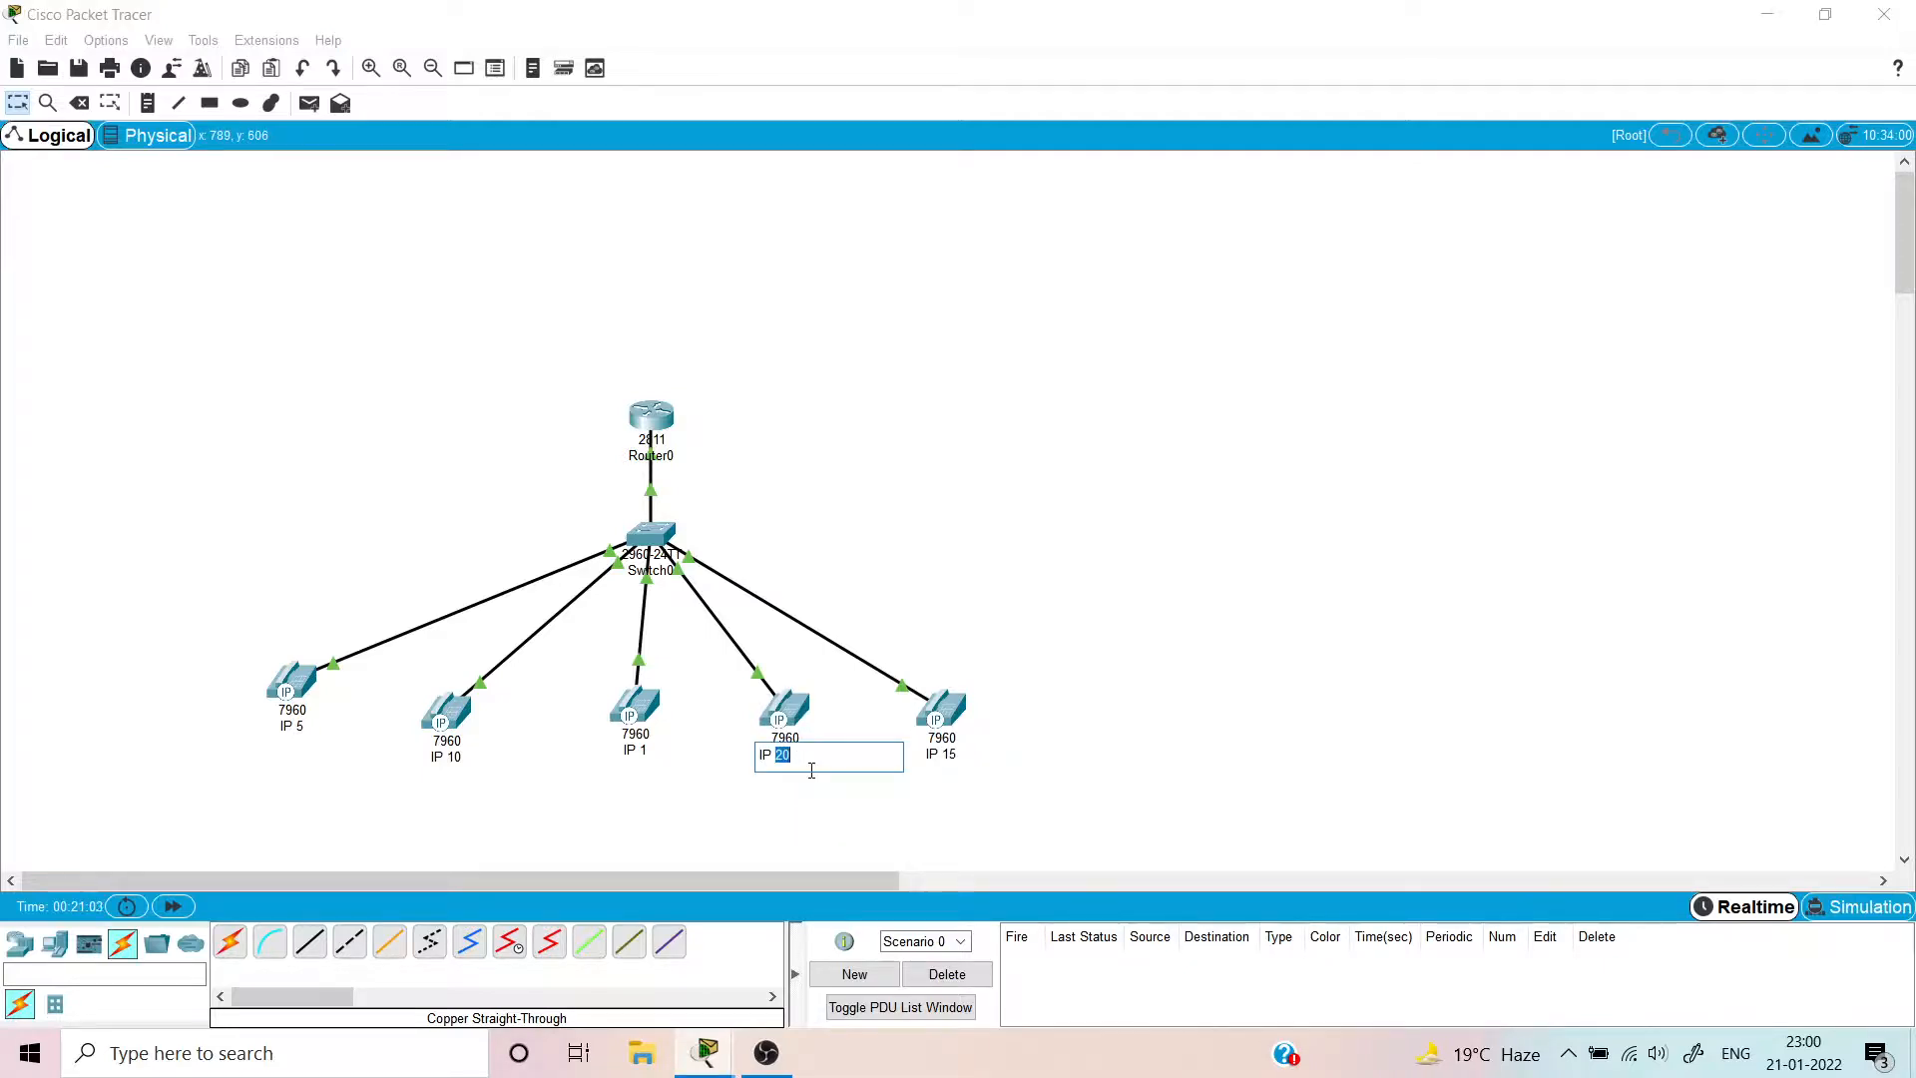
text(25)
click(689, 793)
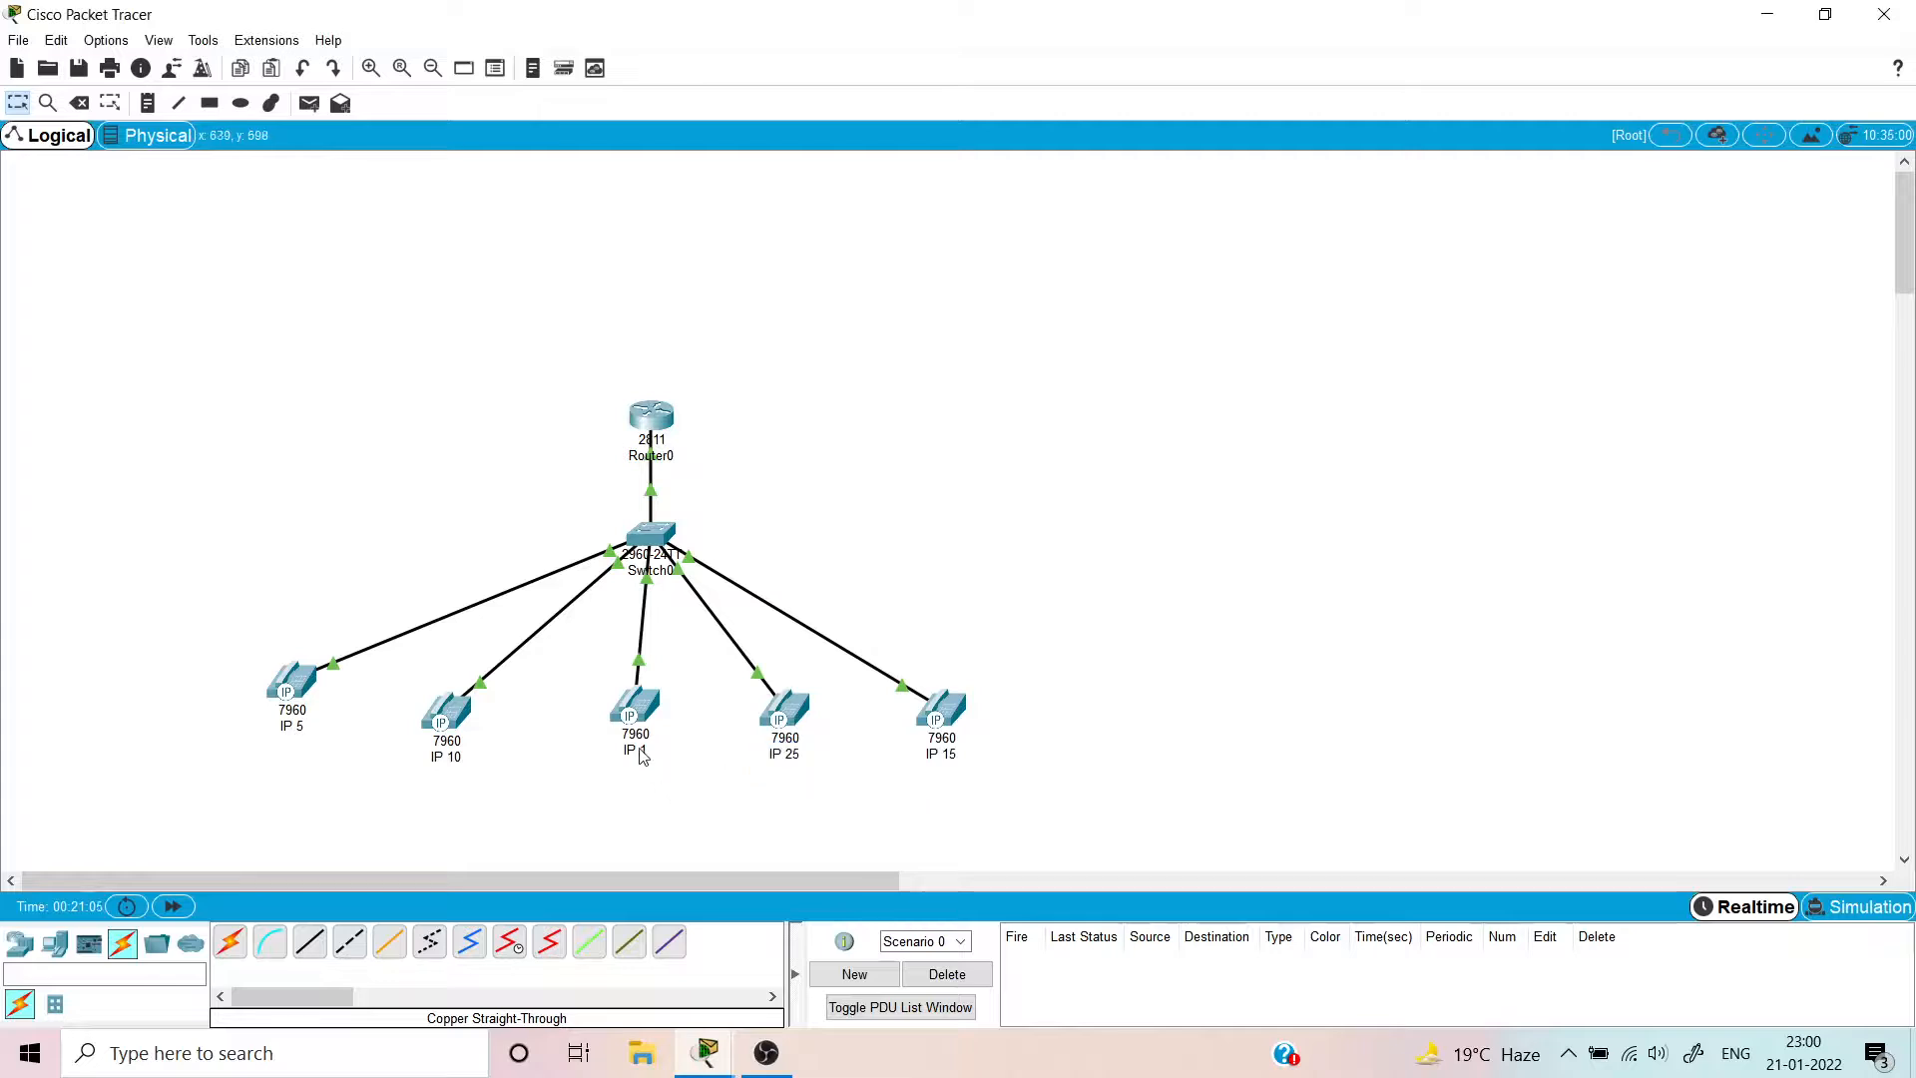
double_click(641, 749)
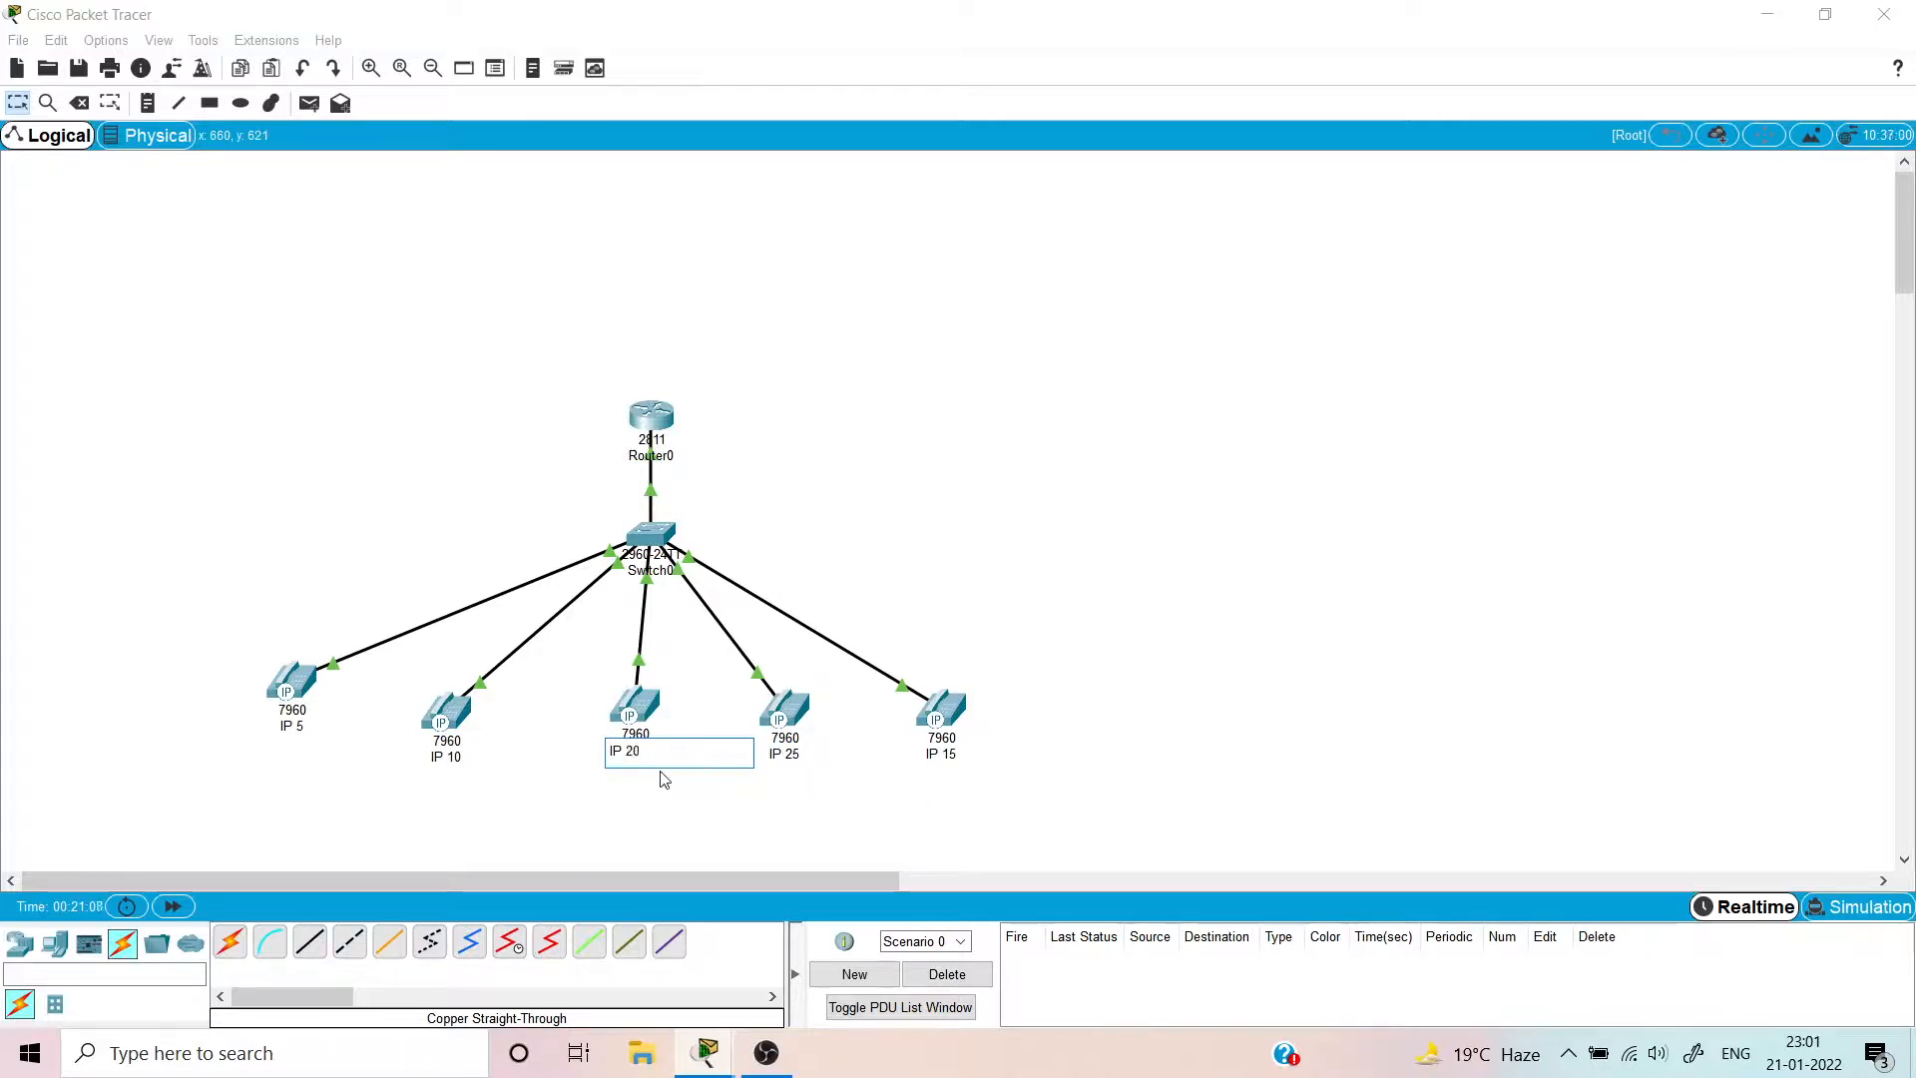
click(492, 863)
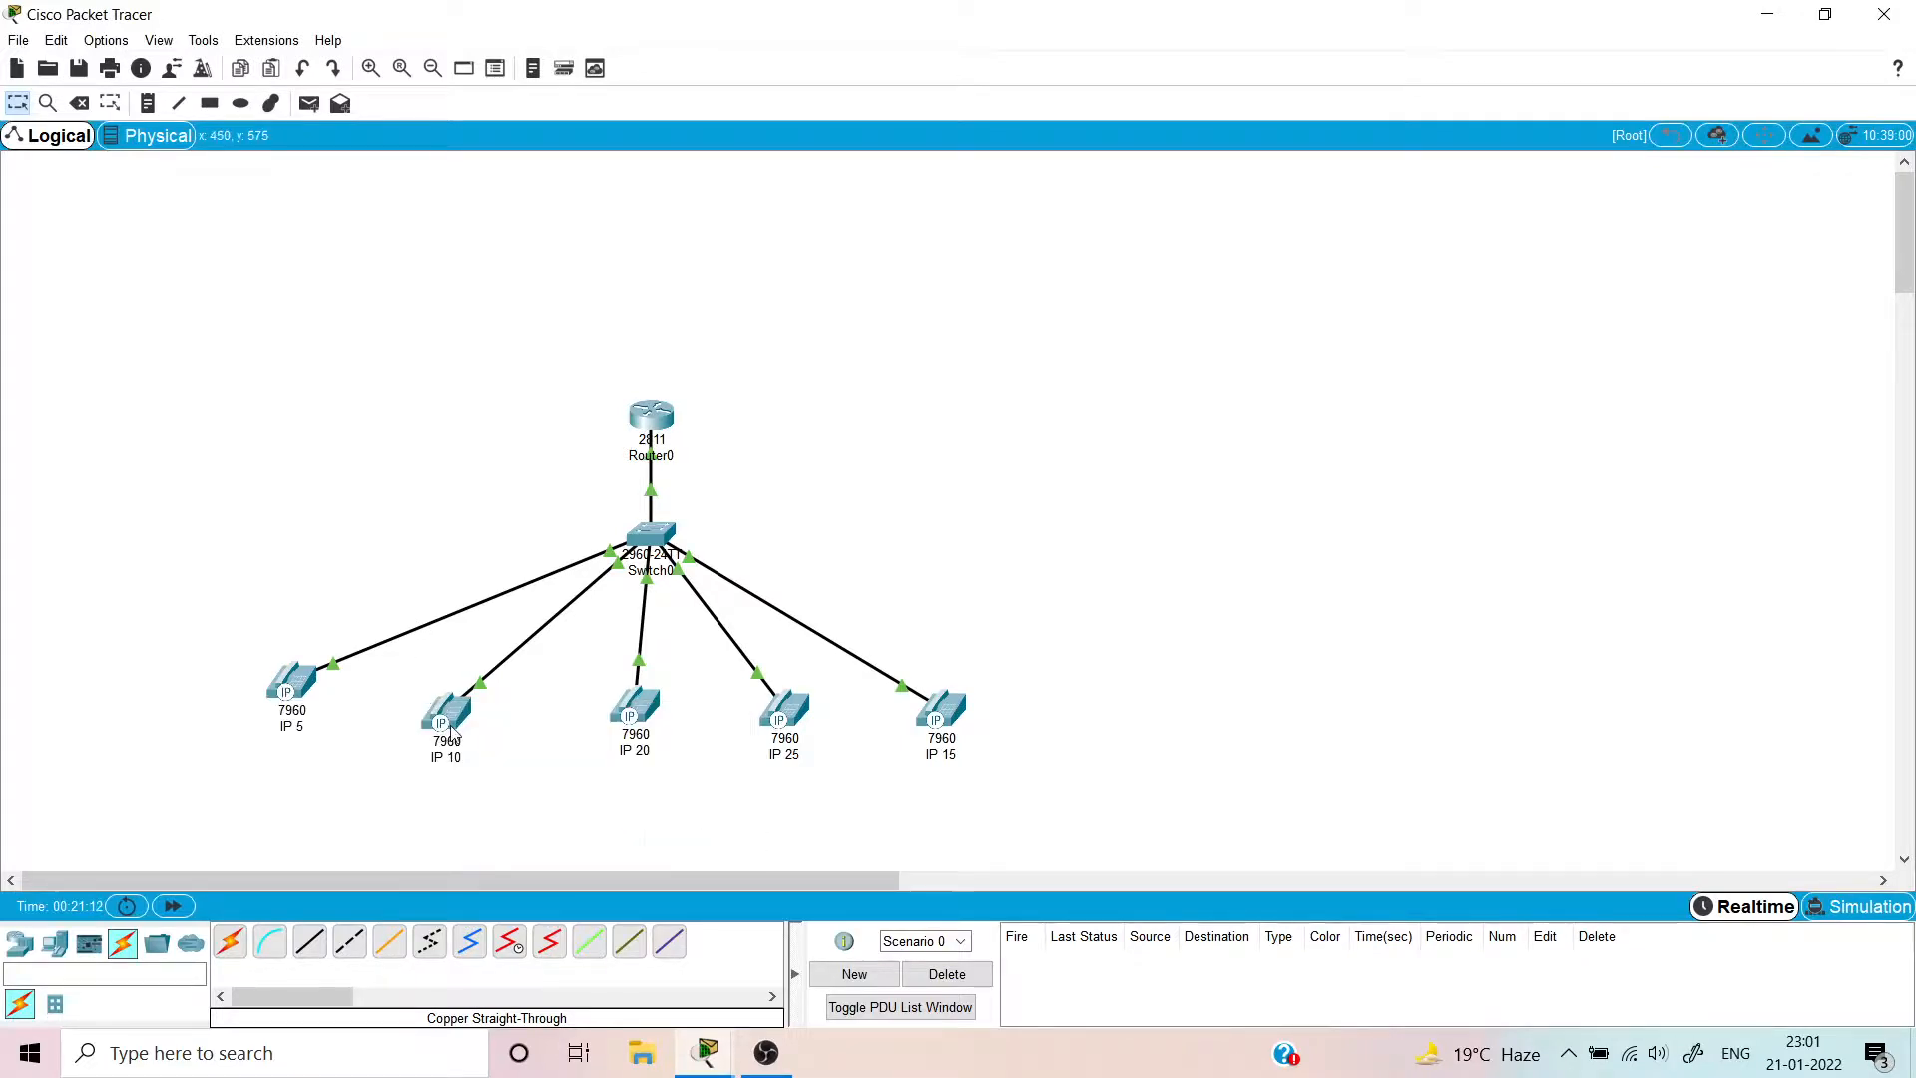
- Check the phones' line numbers and rearrange them into a row ordered IP 5, IP 10, IP 15, IP 20, IP 25
mouse_move(451, 731)
mouse_move(635, 733)
mouse_move(773, 723)
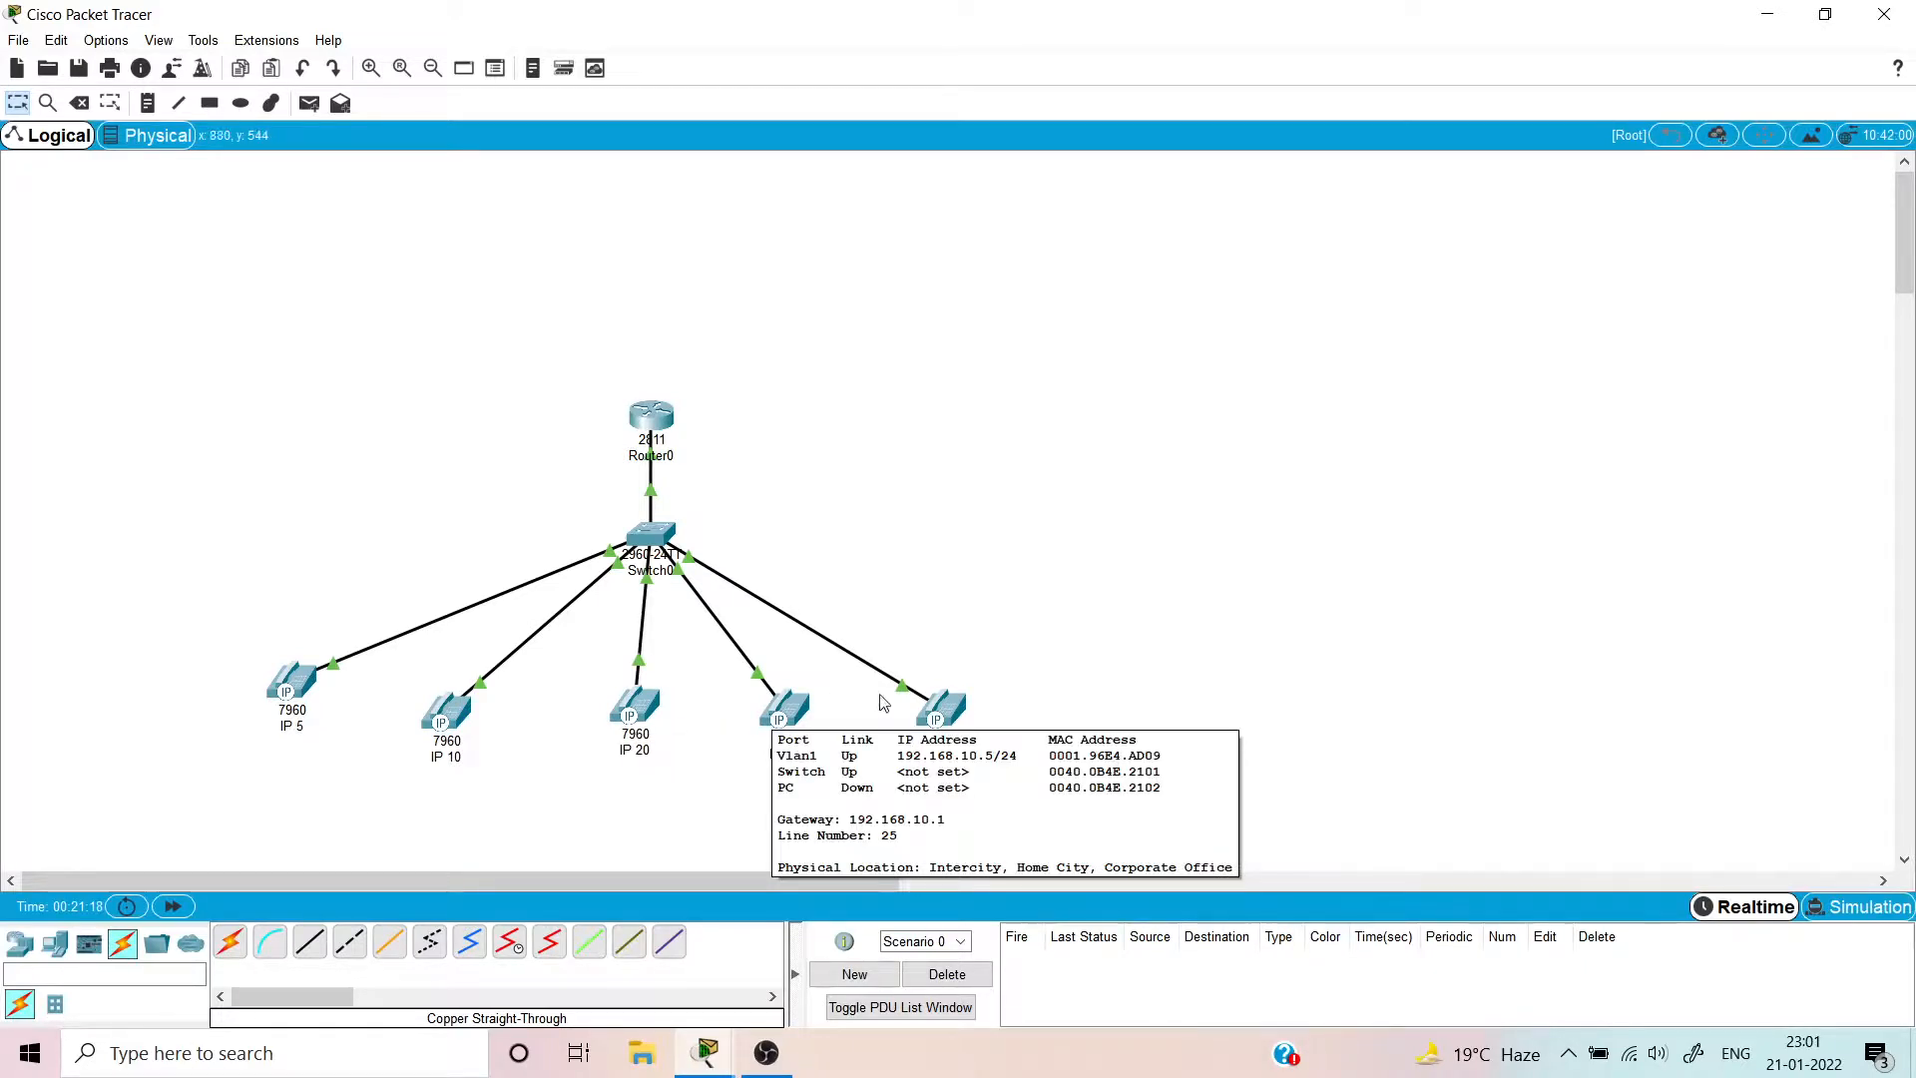
mouse_move(936, 702)
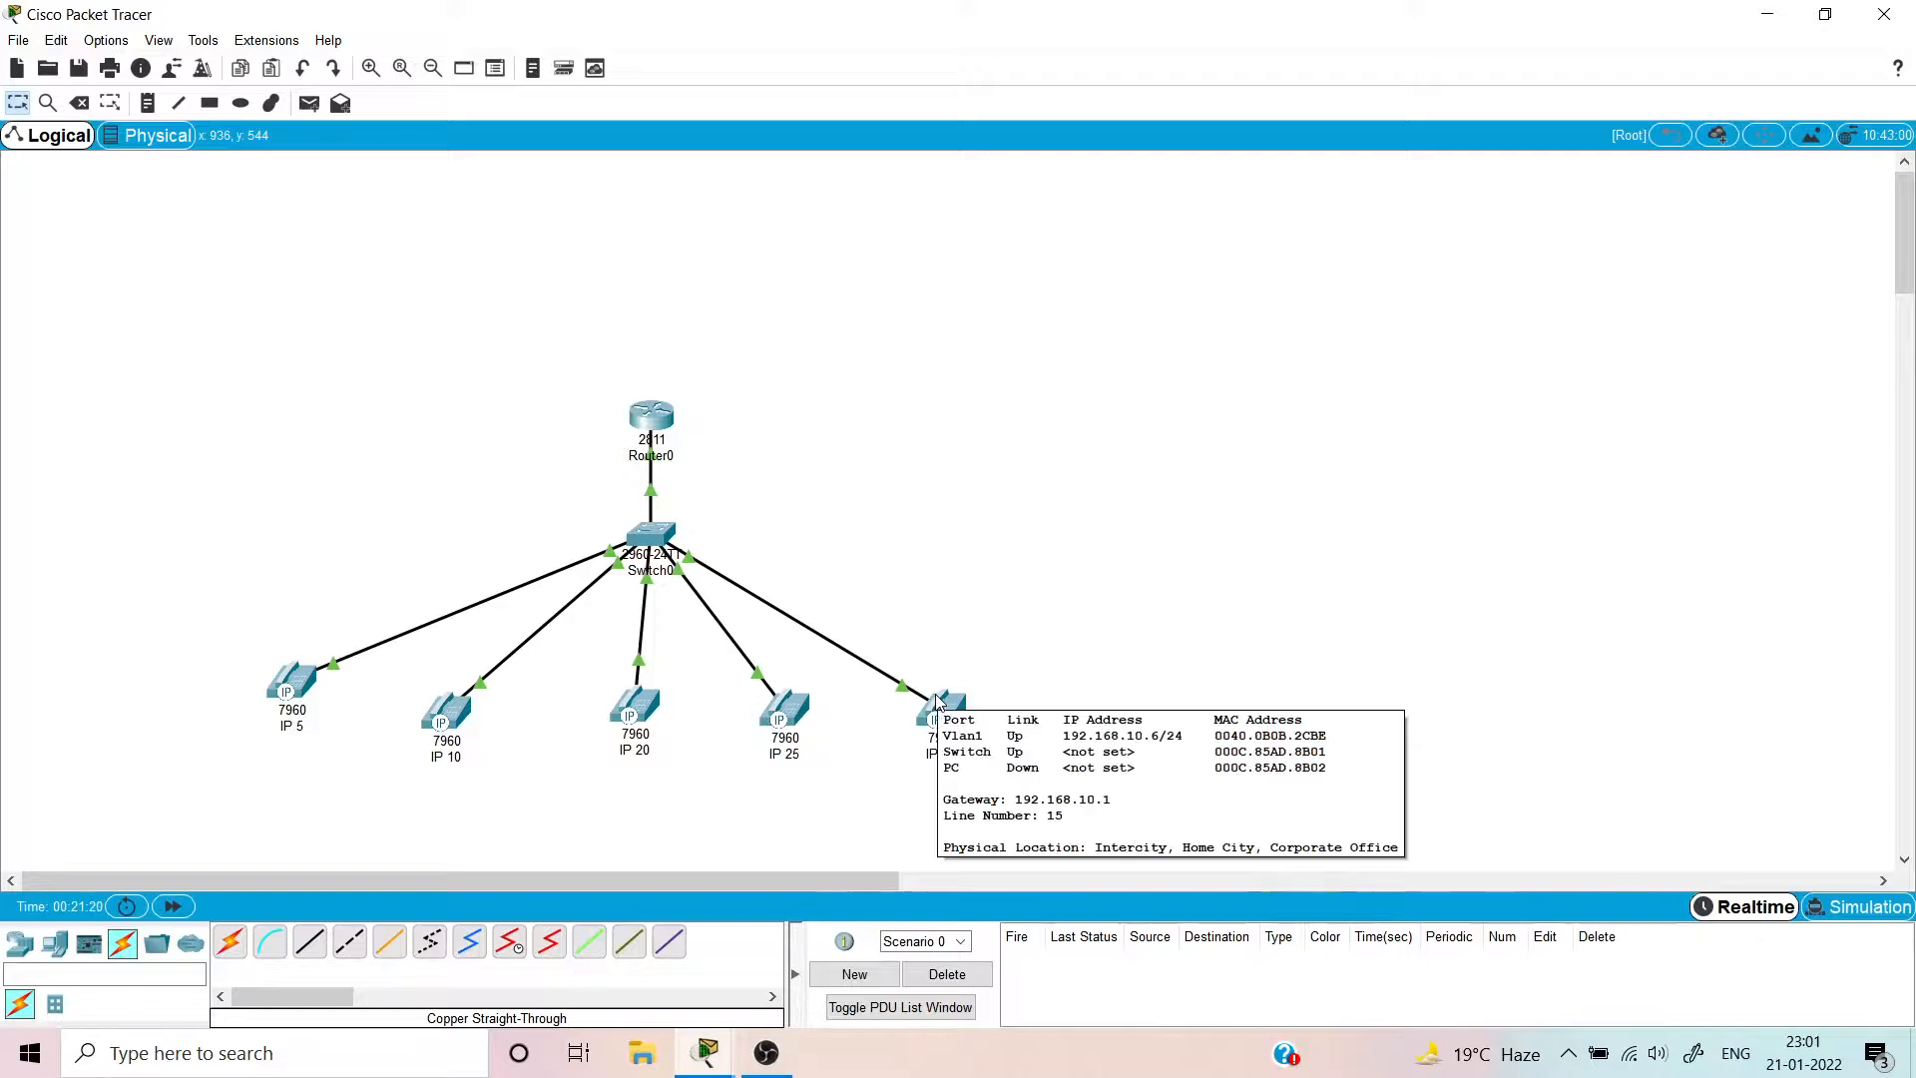
drag(946, 729, 524, 729)
click(795, 710)
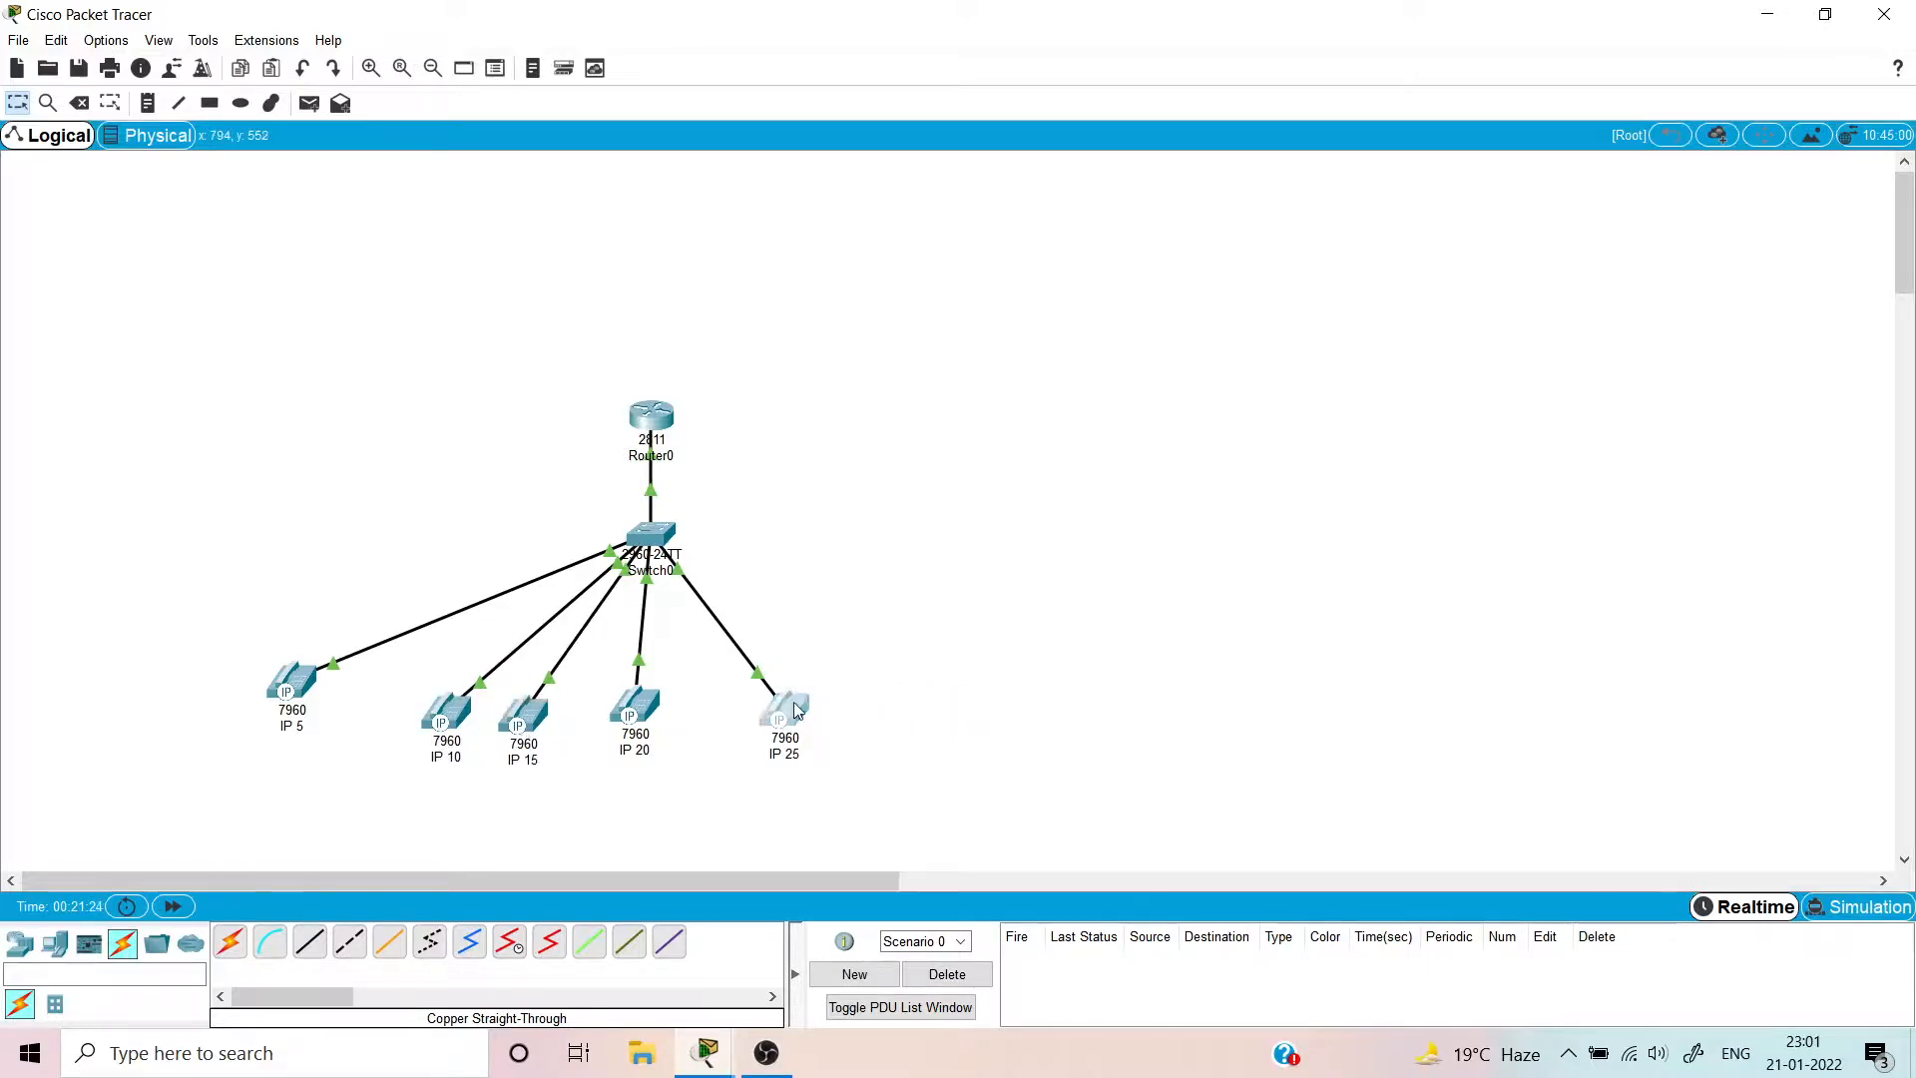
drag(796, 711, 920, 715)
drag(648, 719, 728, 727)
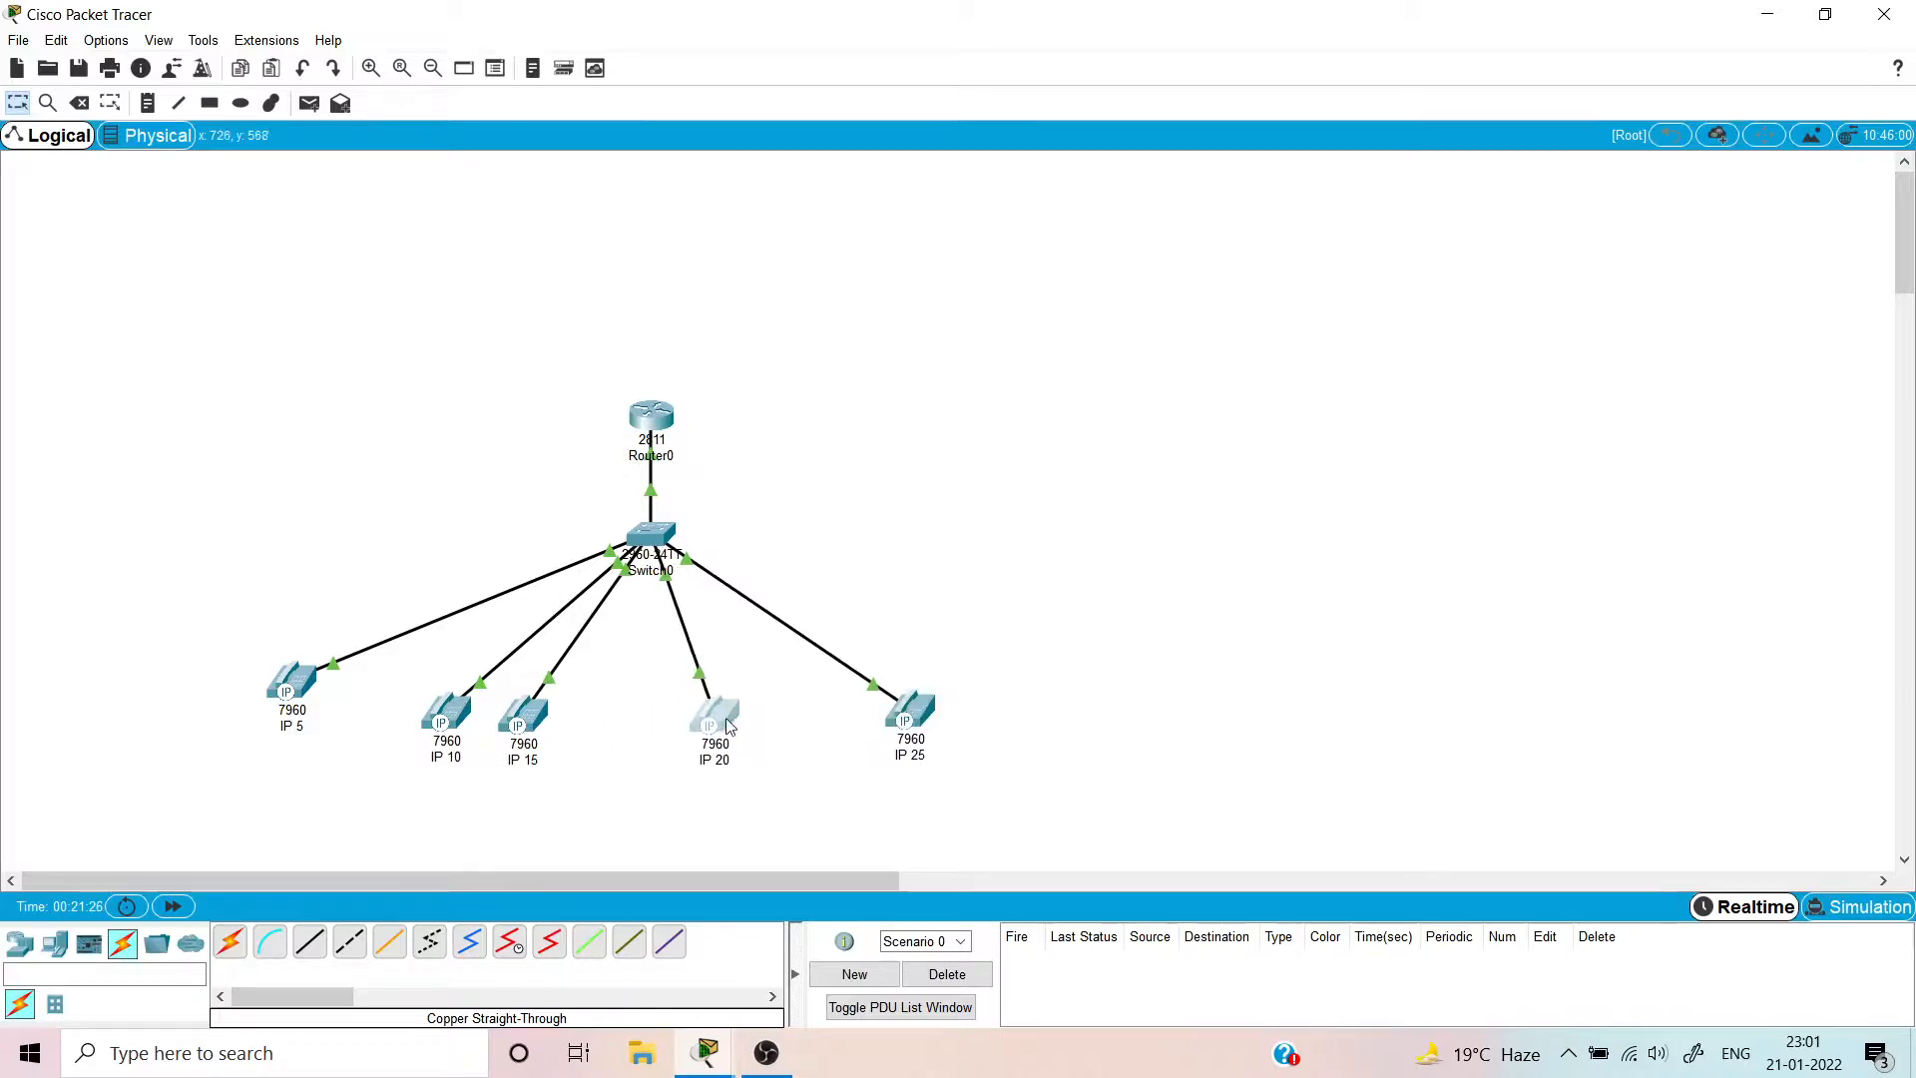
drag(523, 716, 752, 712)
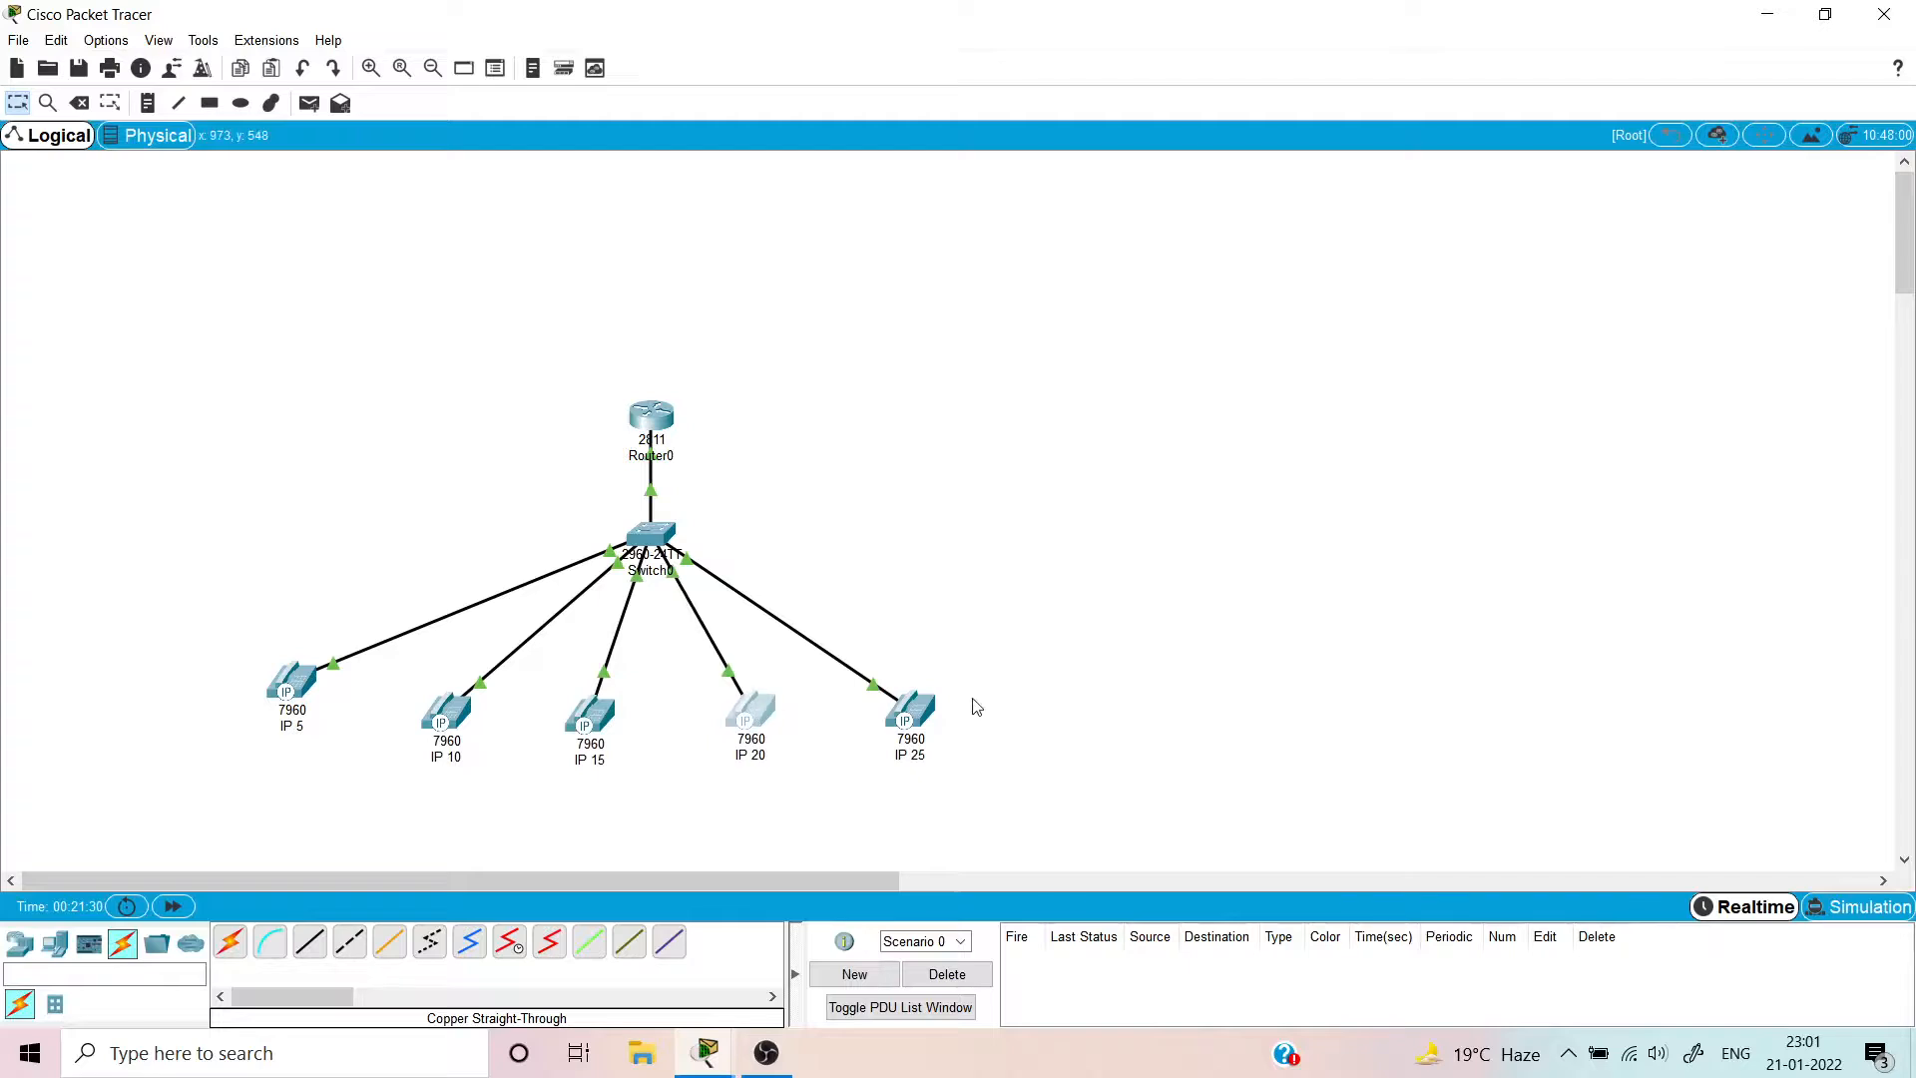
drag(928, 714, 955, 702)
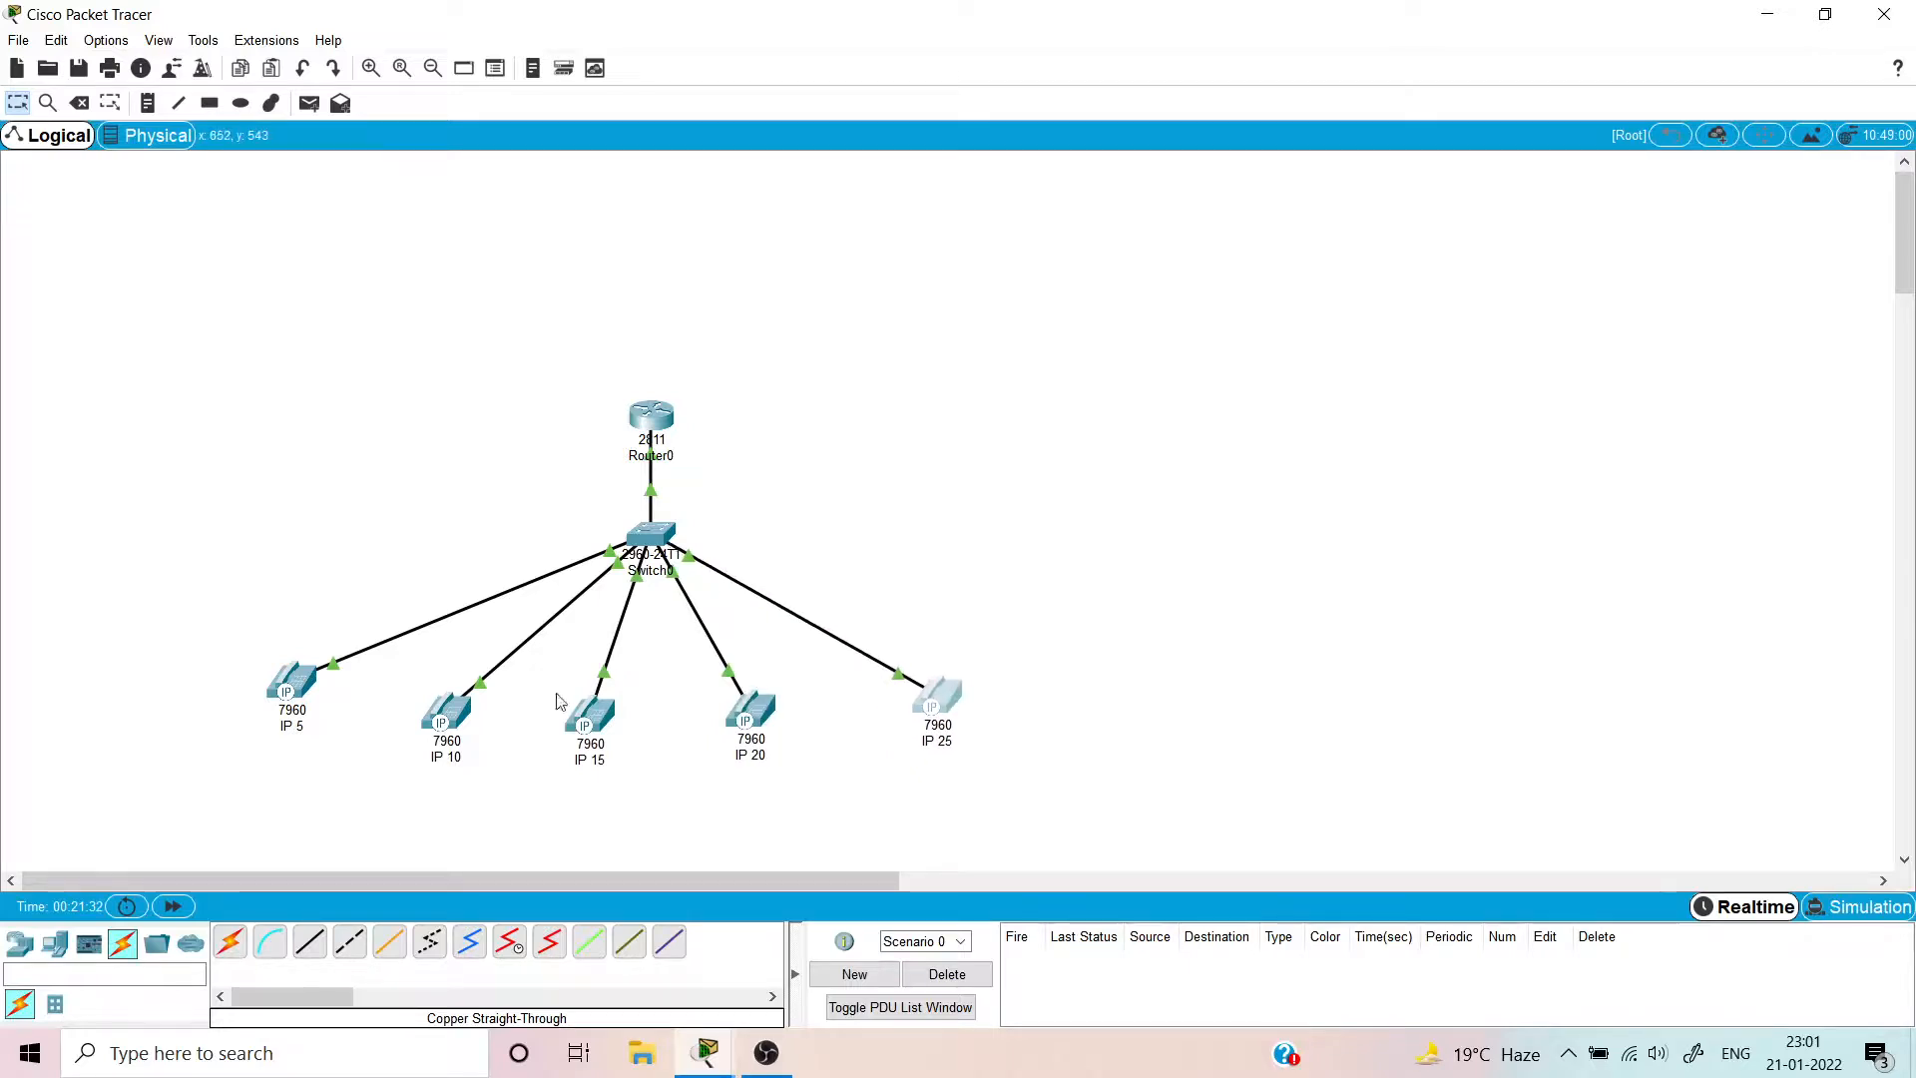
- Show the handset interfaces of phones IP 5 and IP 20 side by side
click(285, 690)
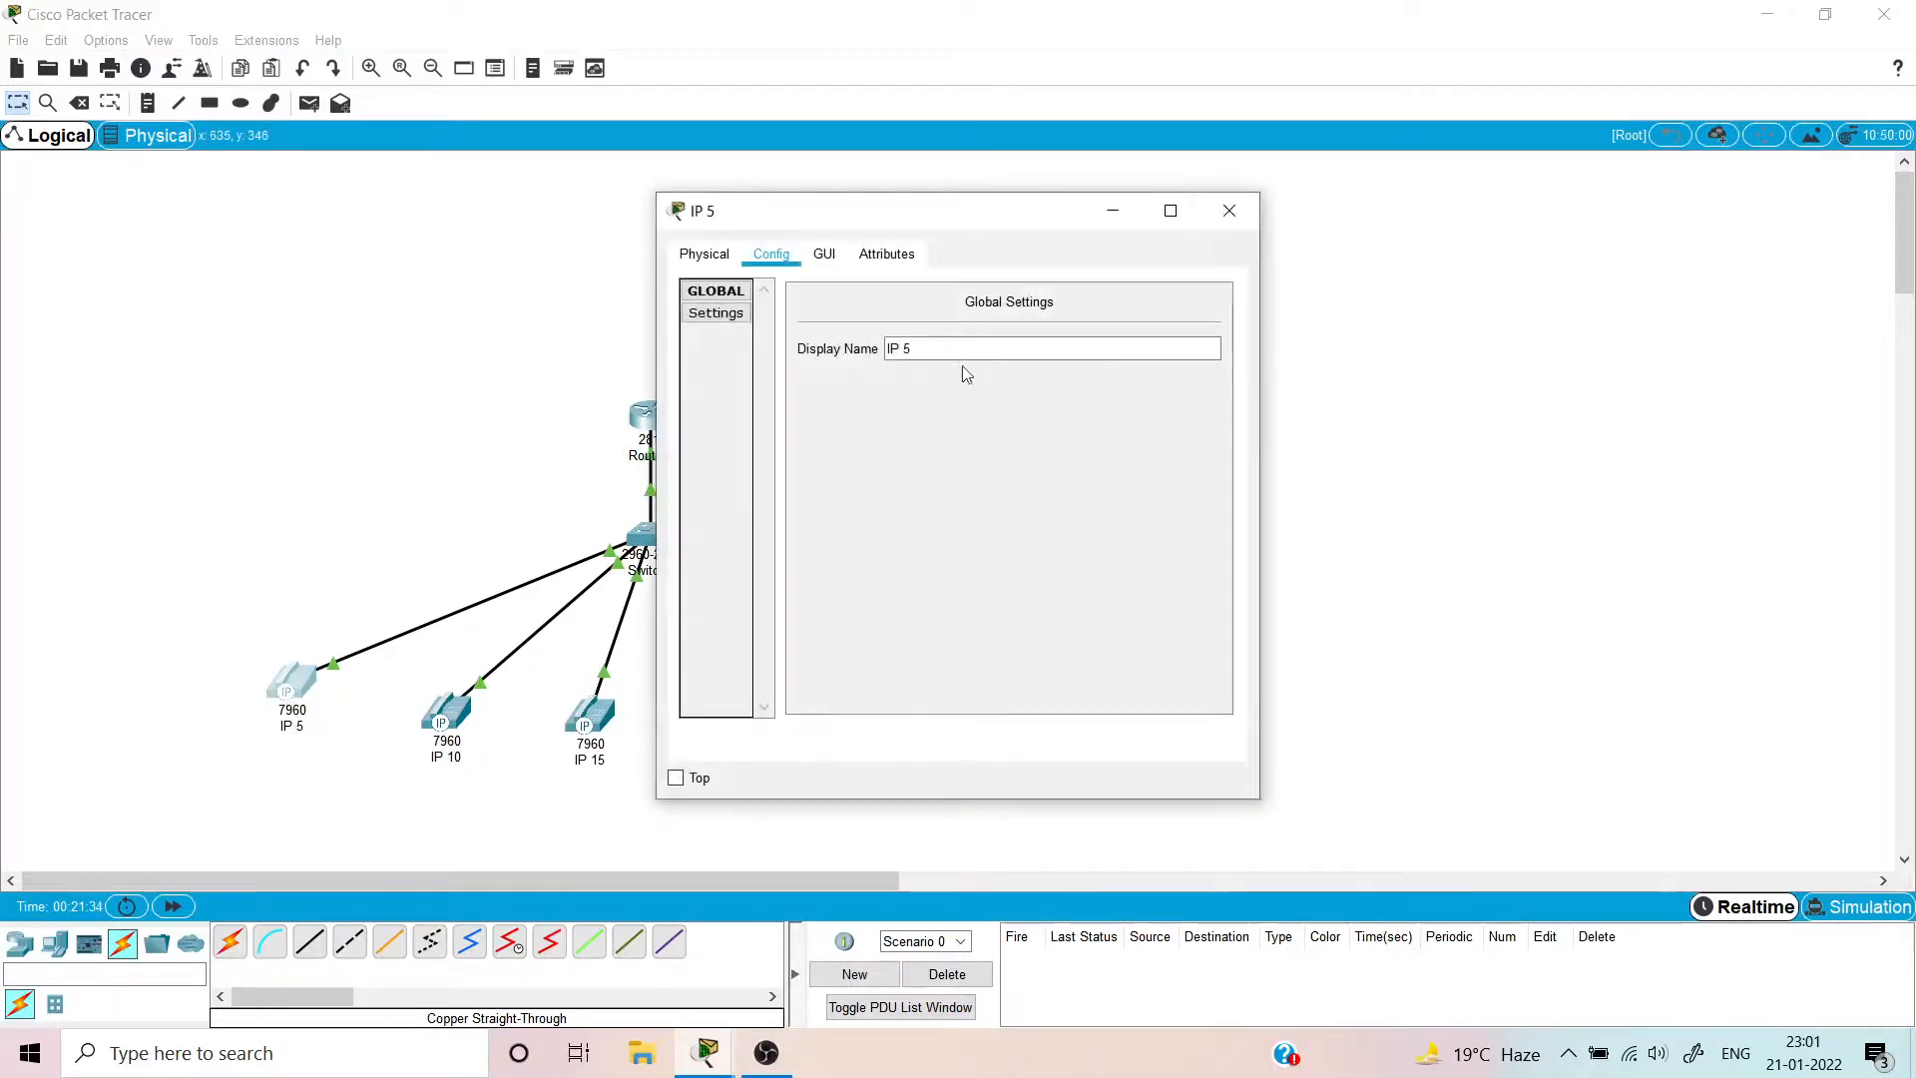
click(824, 253)
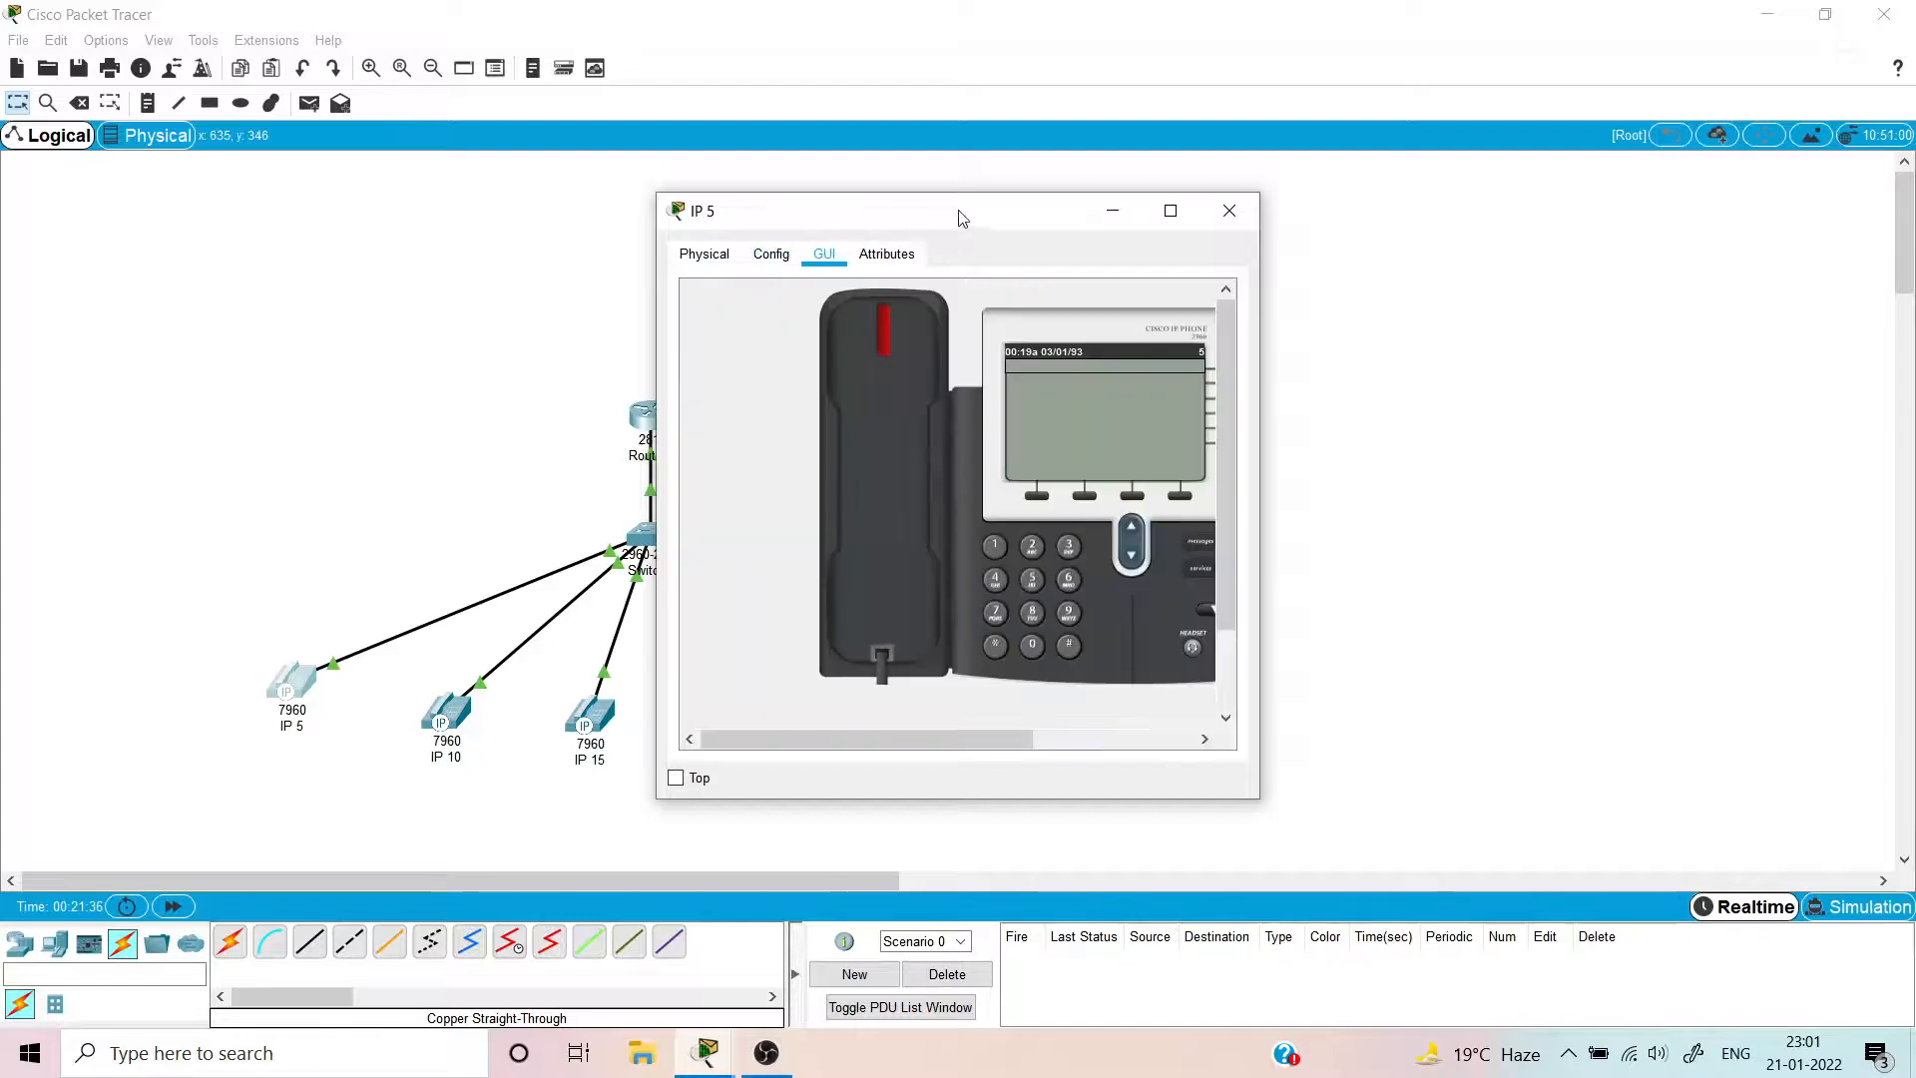
drag(871, 744, 900, 733)
drag(1021, 212, 476, 214)
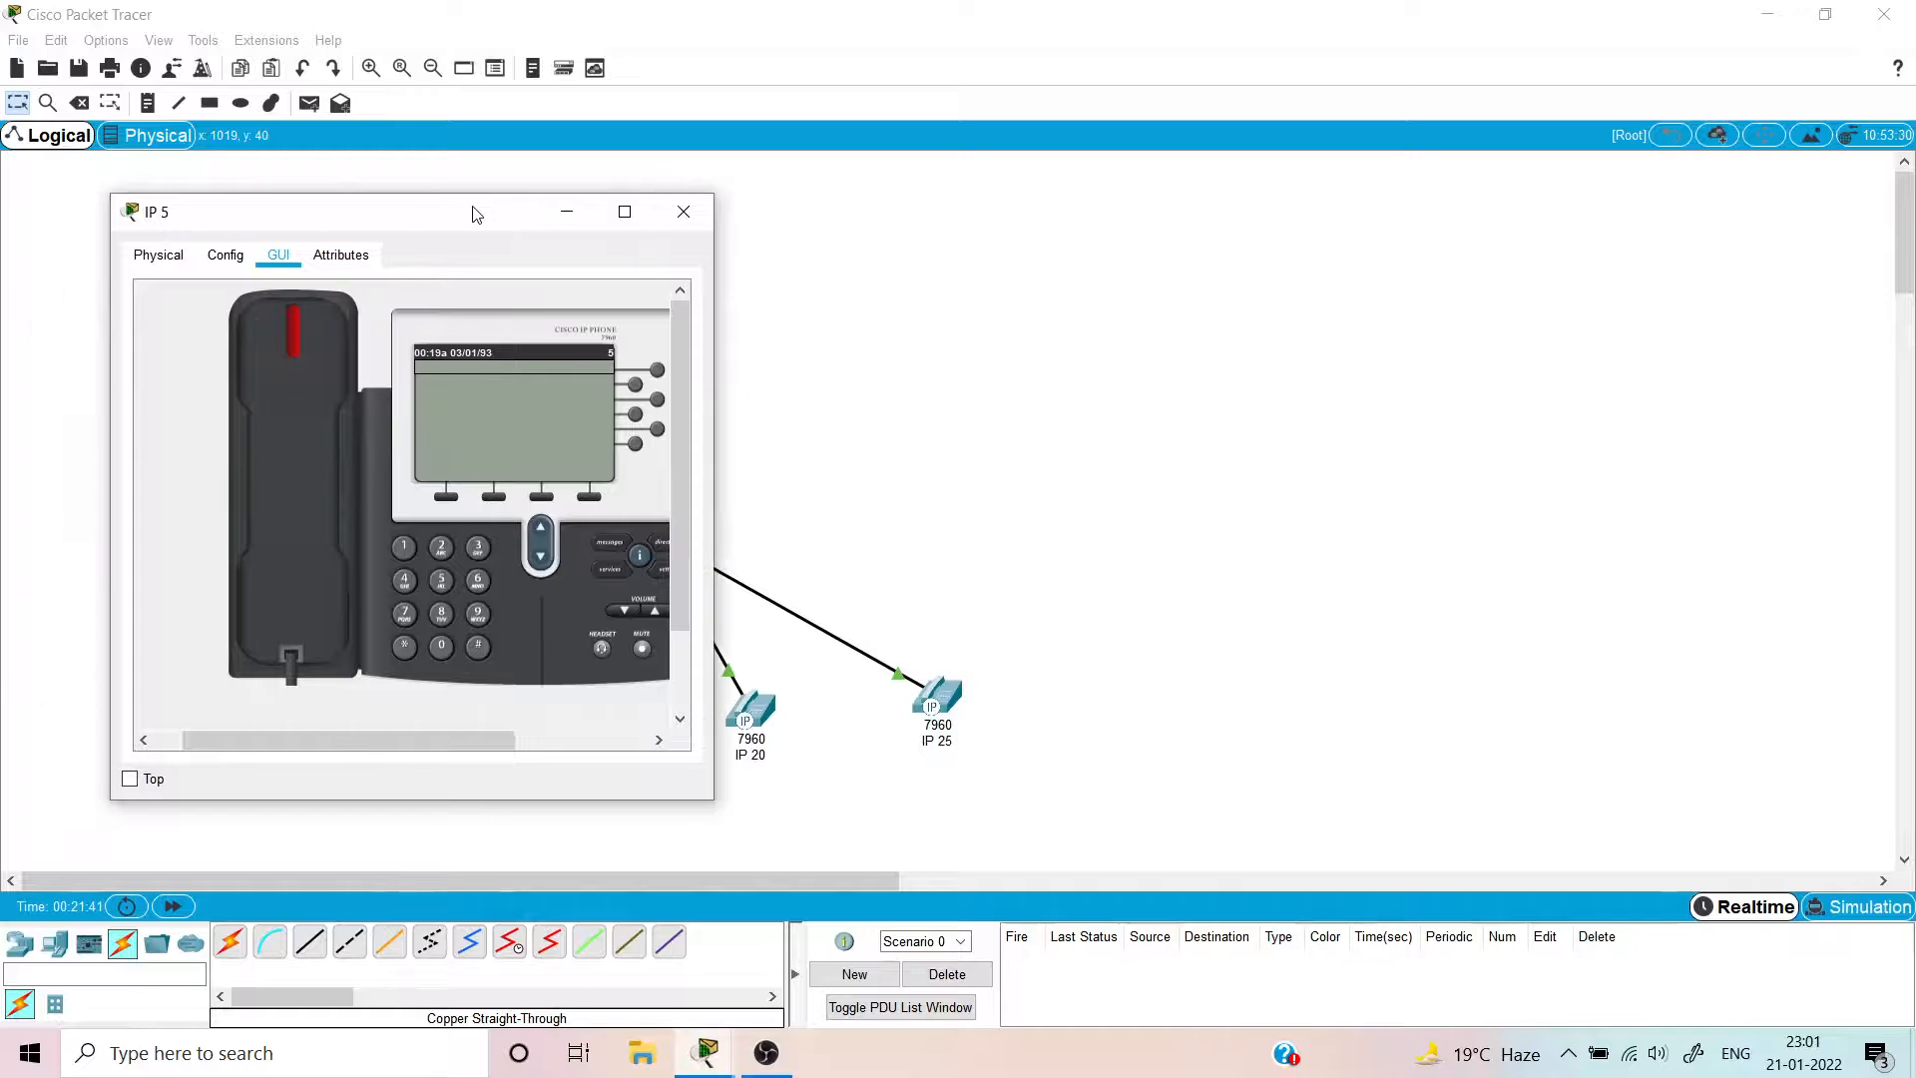
click(753, 717)
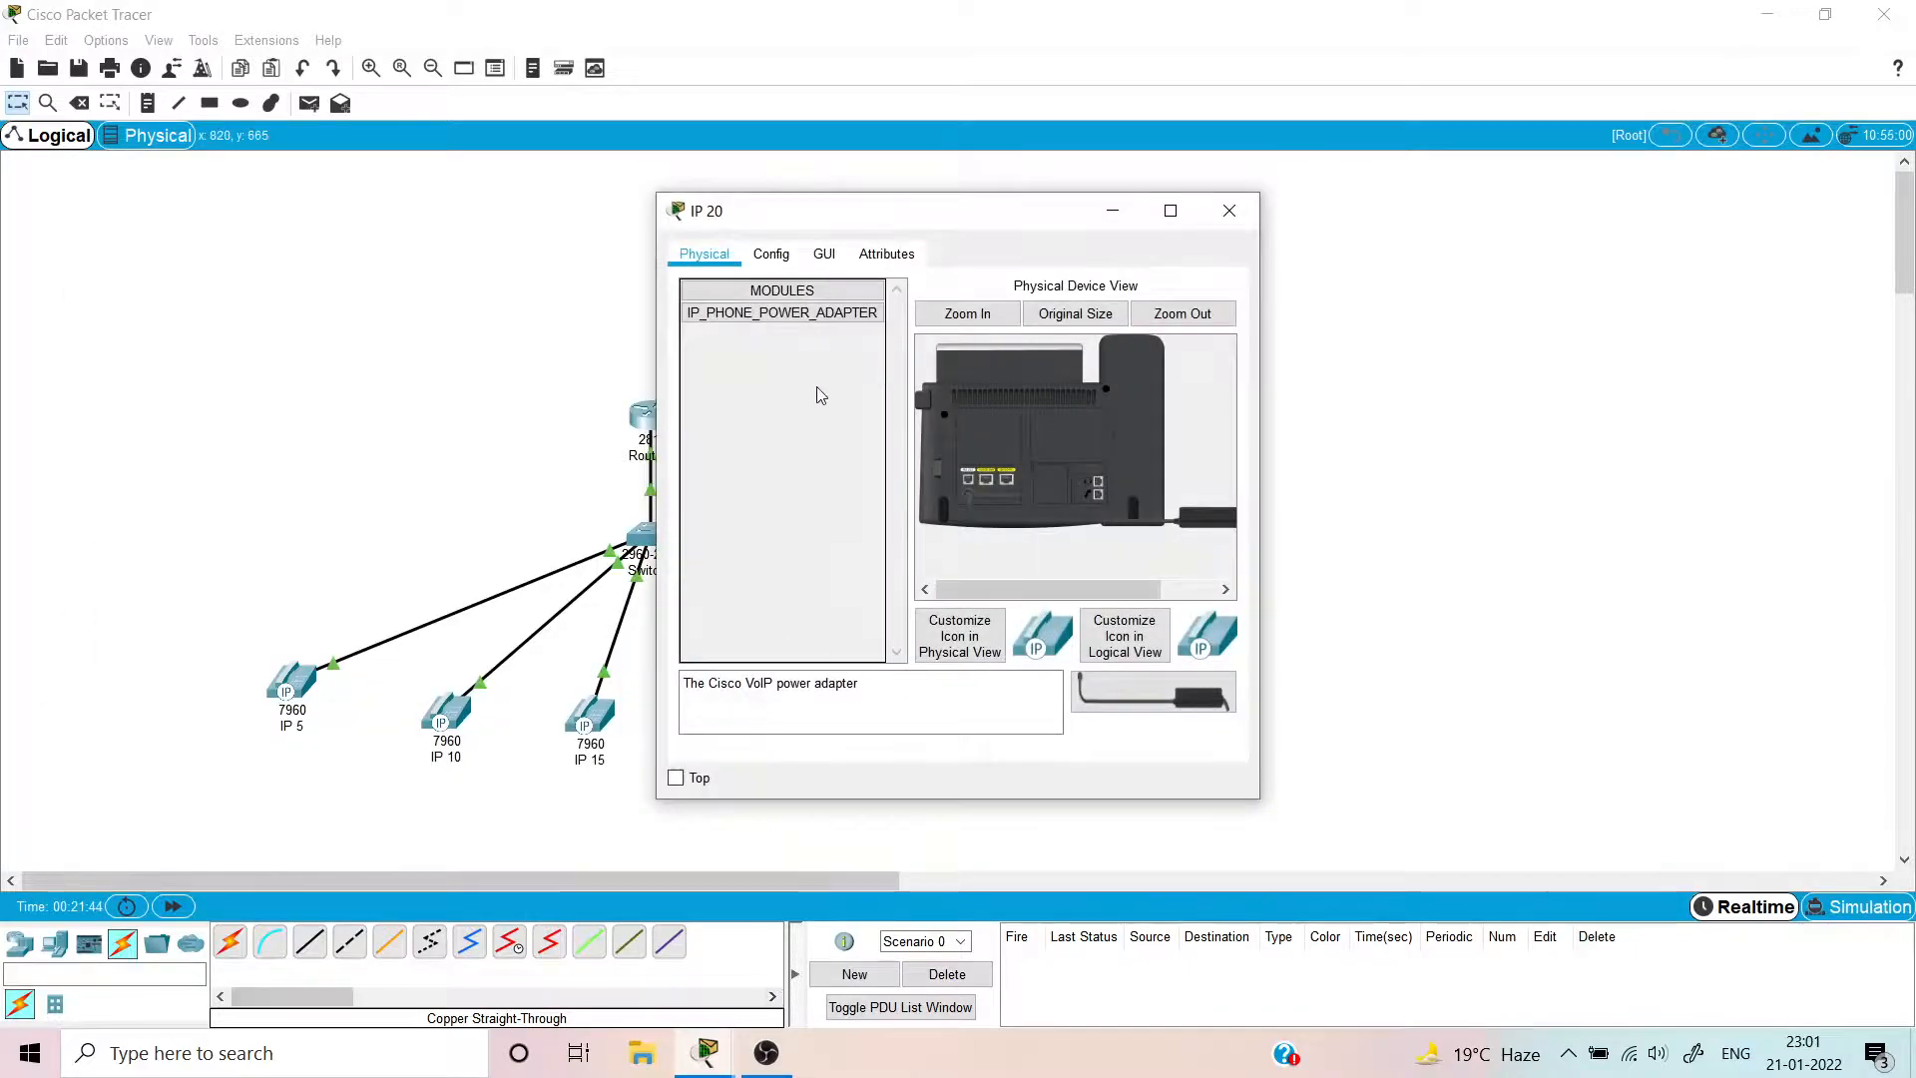
click(825, 254)
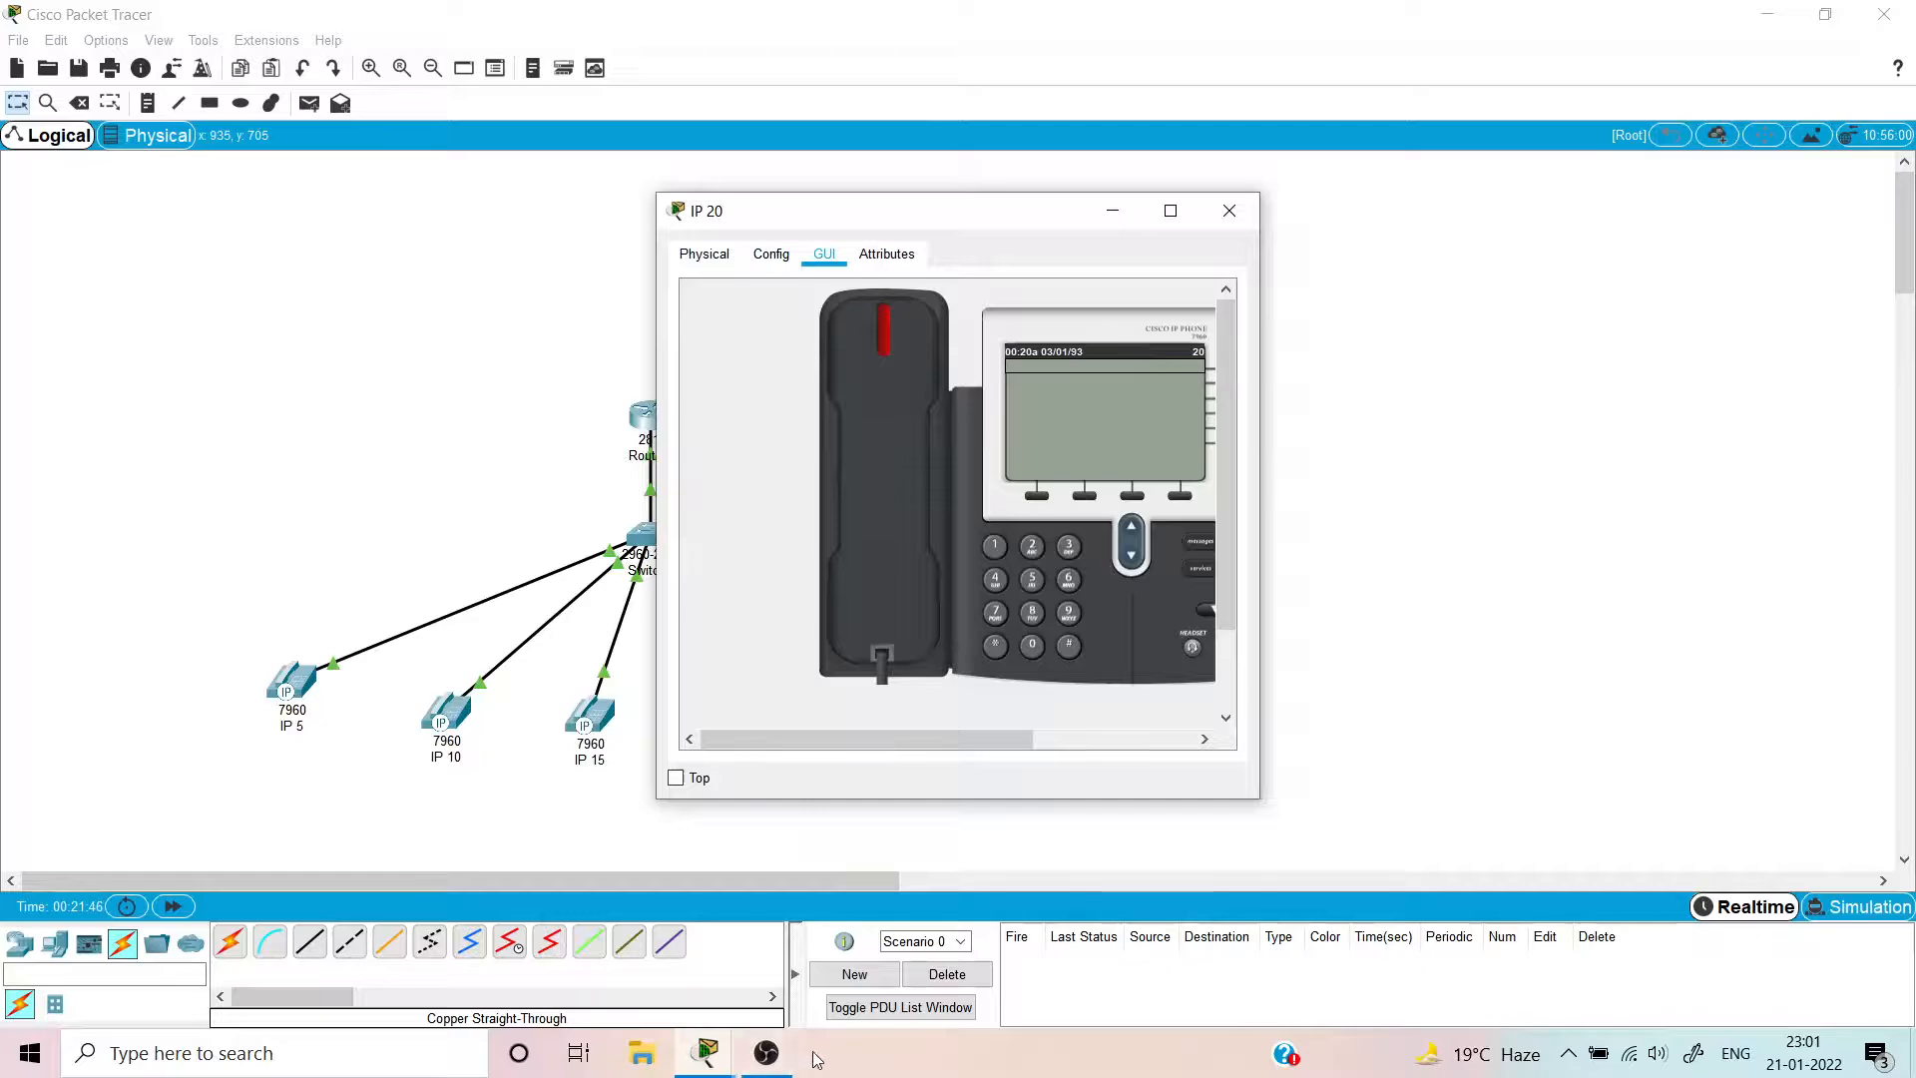
mouse_move(711, 1056)
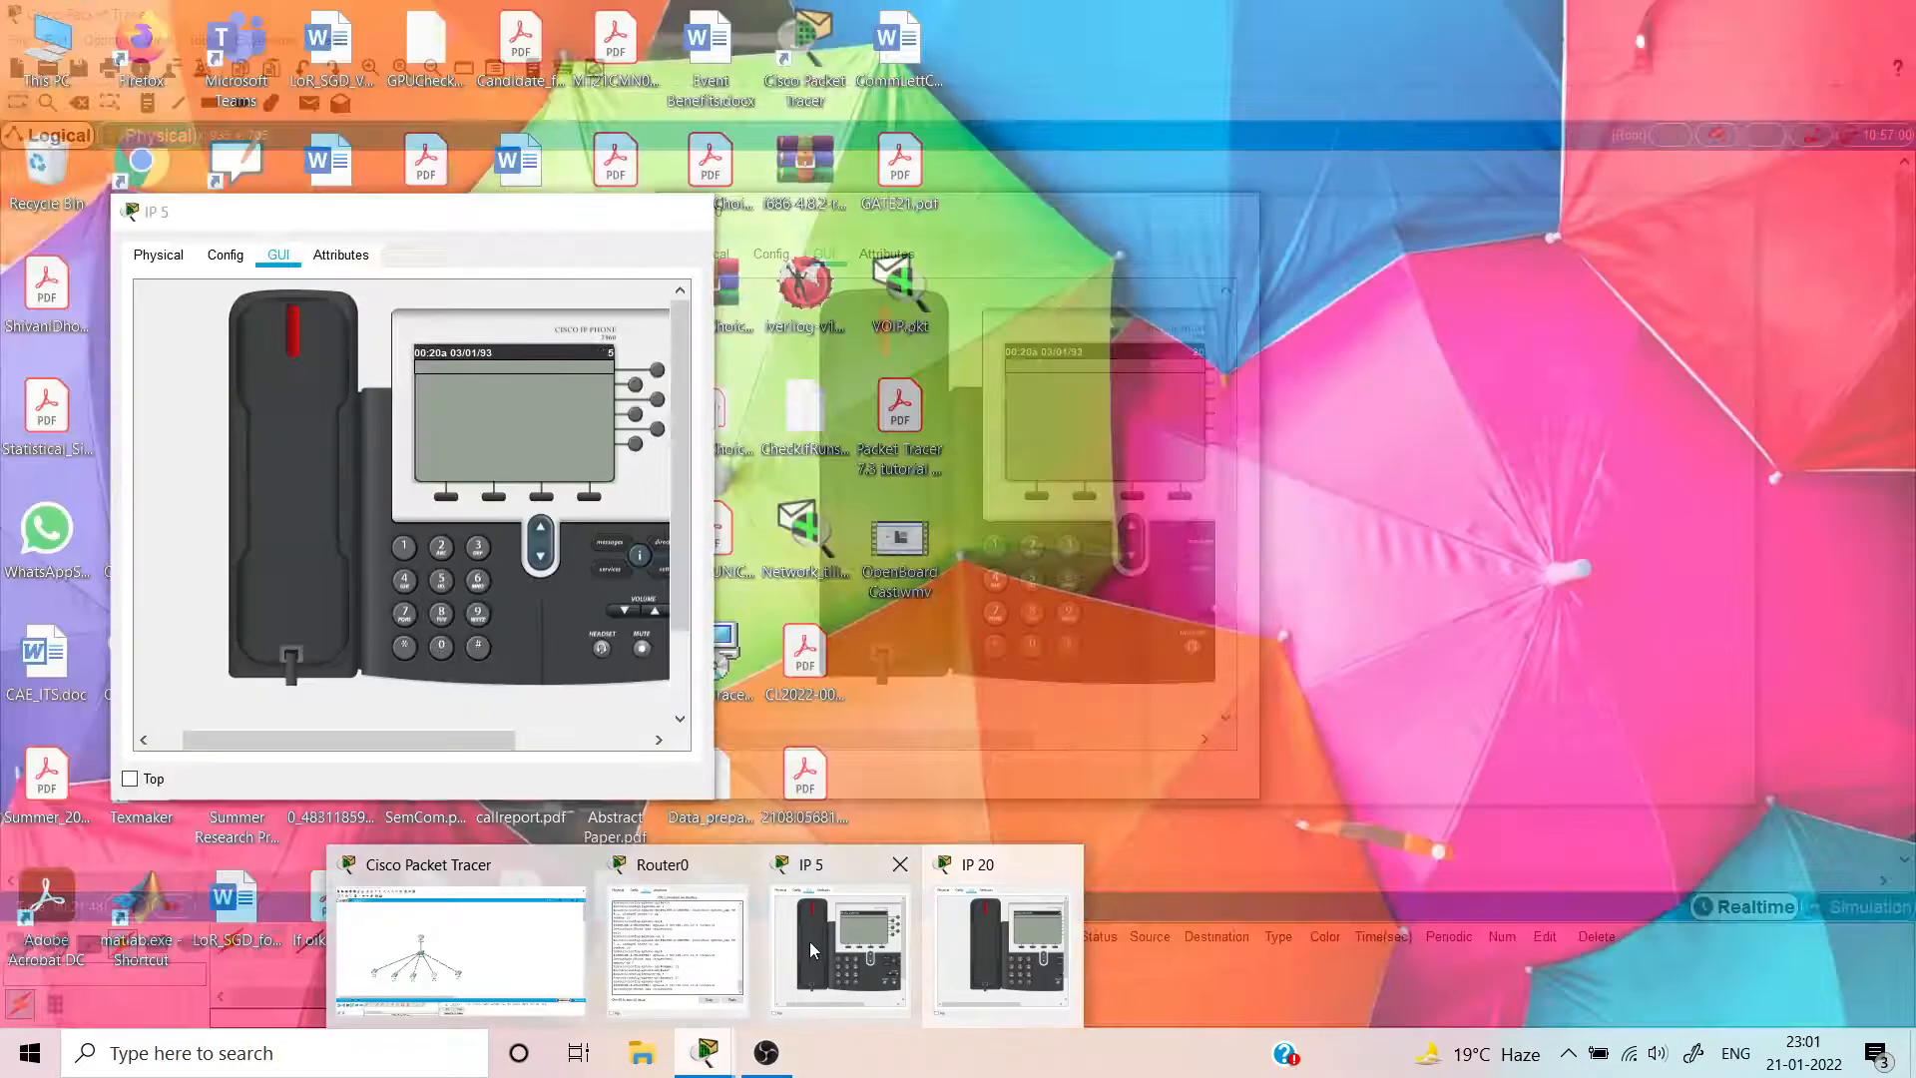
click(810, 941)
drag(948, 207, 1144, 214)
- Test a call from phone IP 5 to extension 20, answering it on IP 20 and hanging up both handsets
click(267, 415)
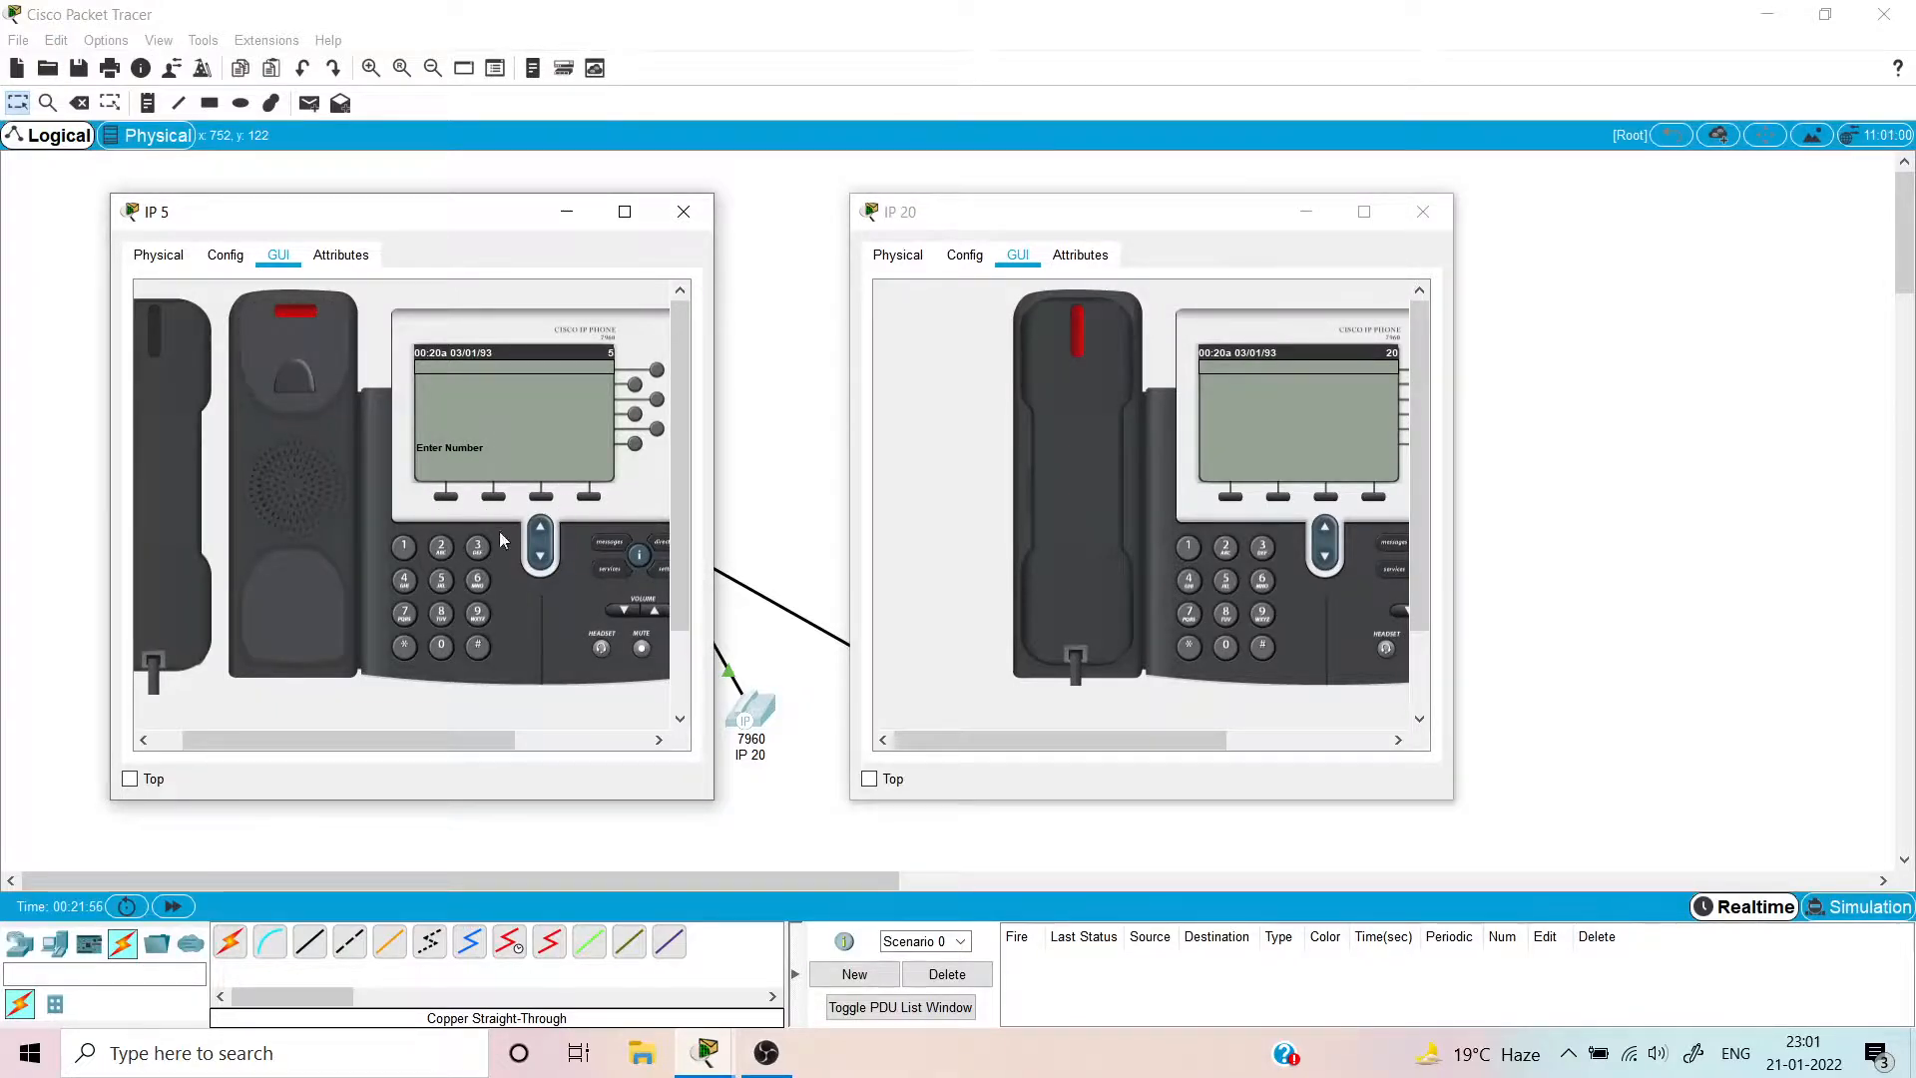
click(440, 551)
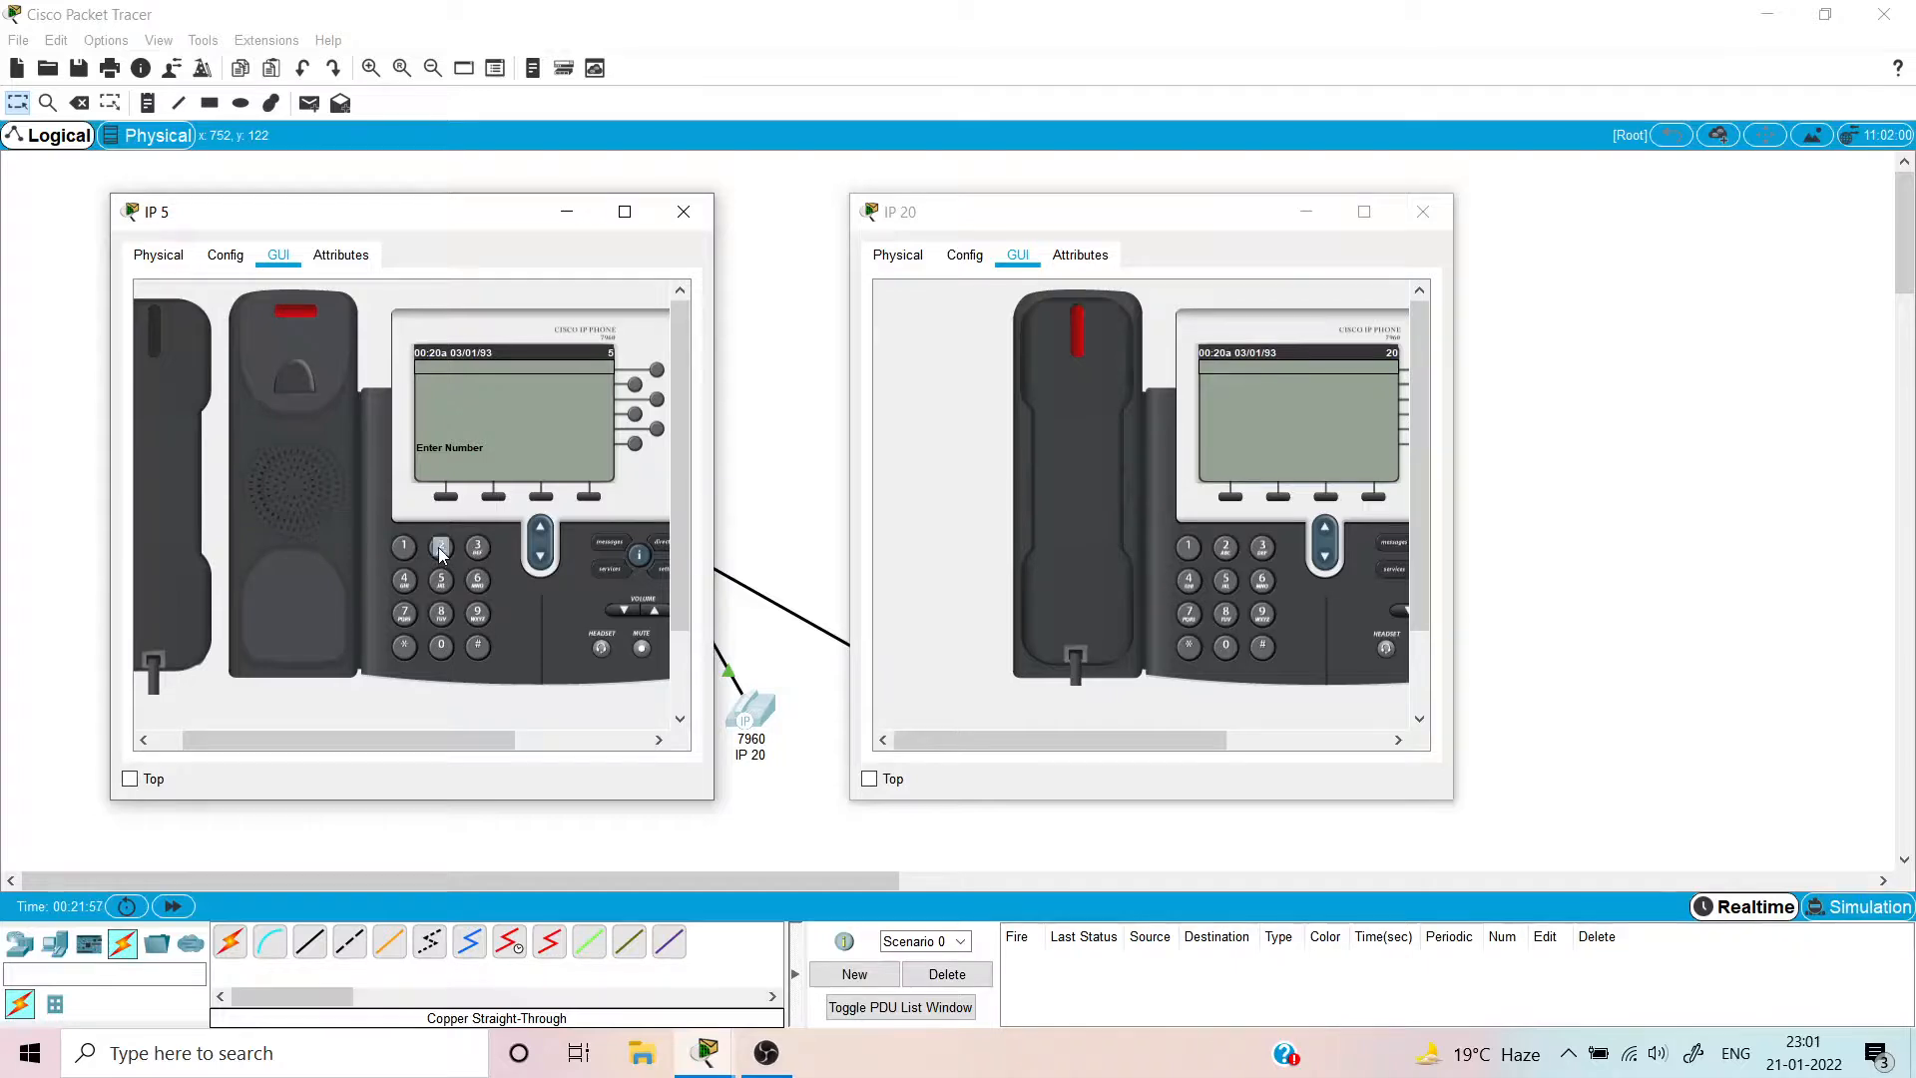
click(443, 648)
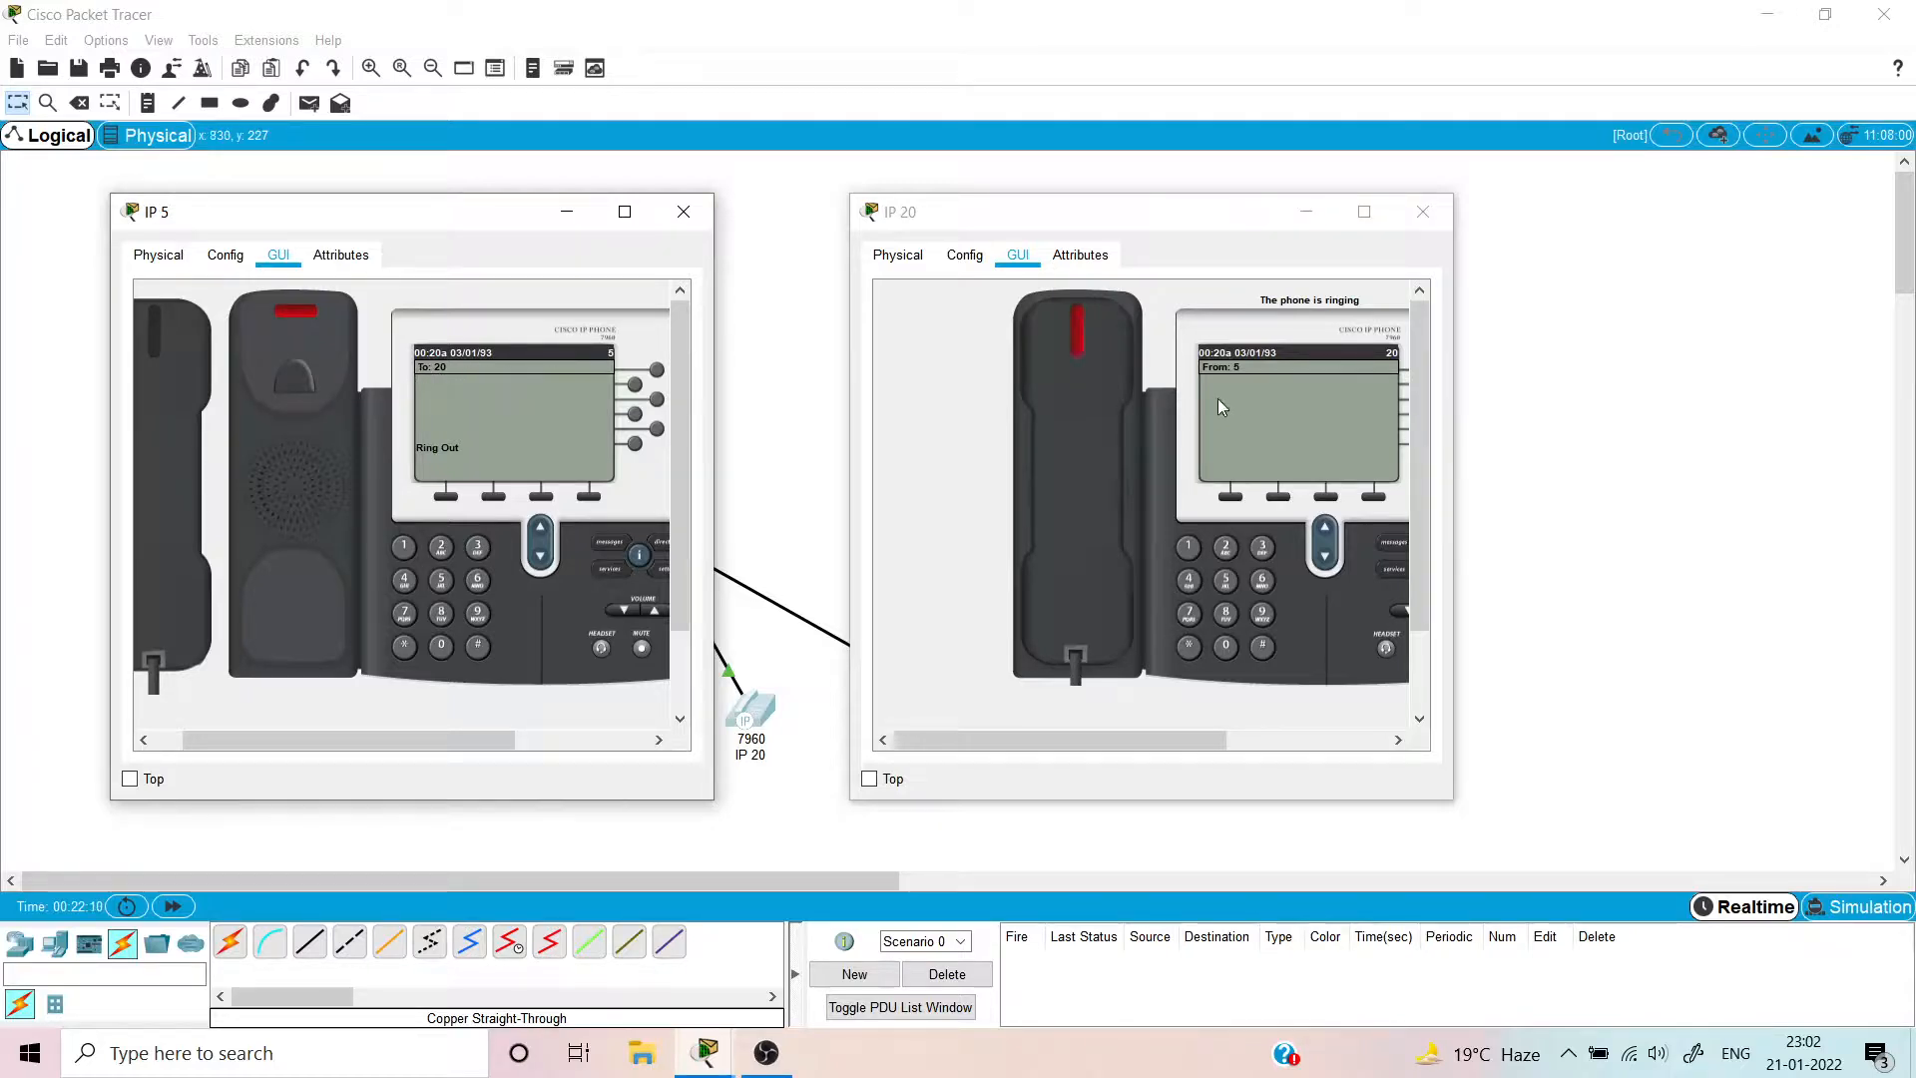
click(1062, 423)
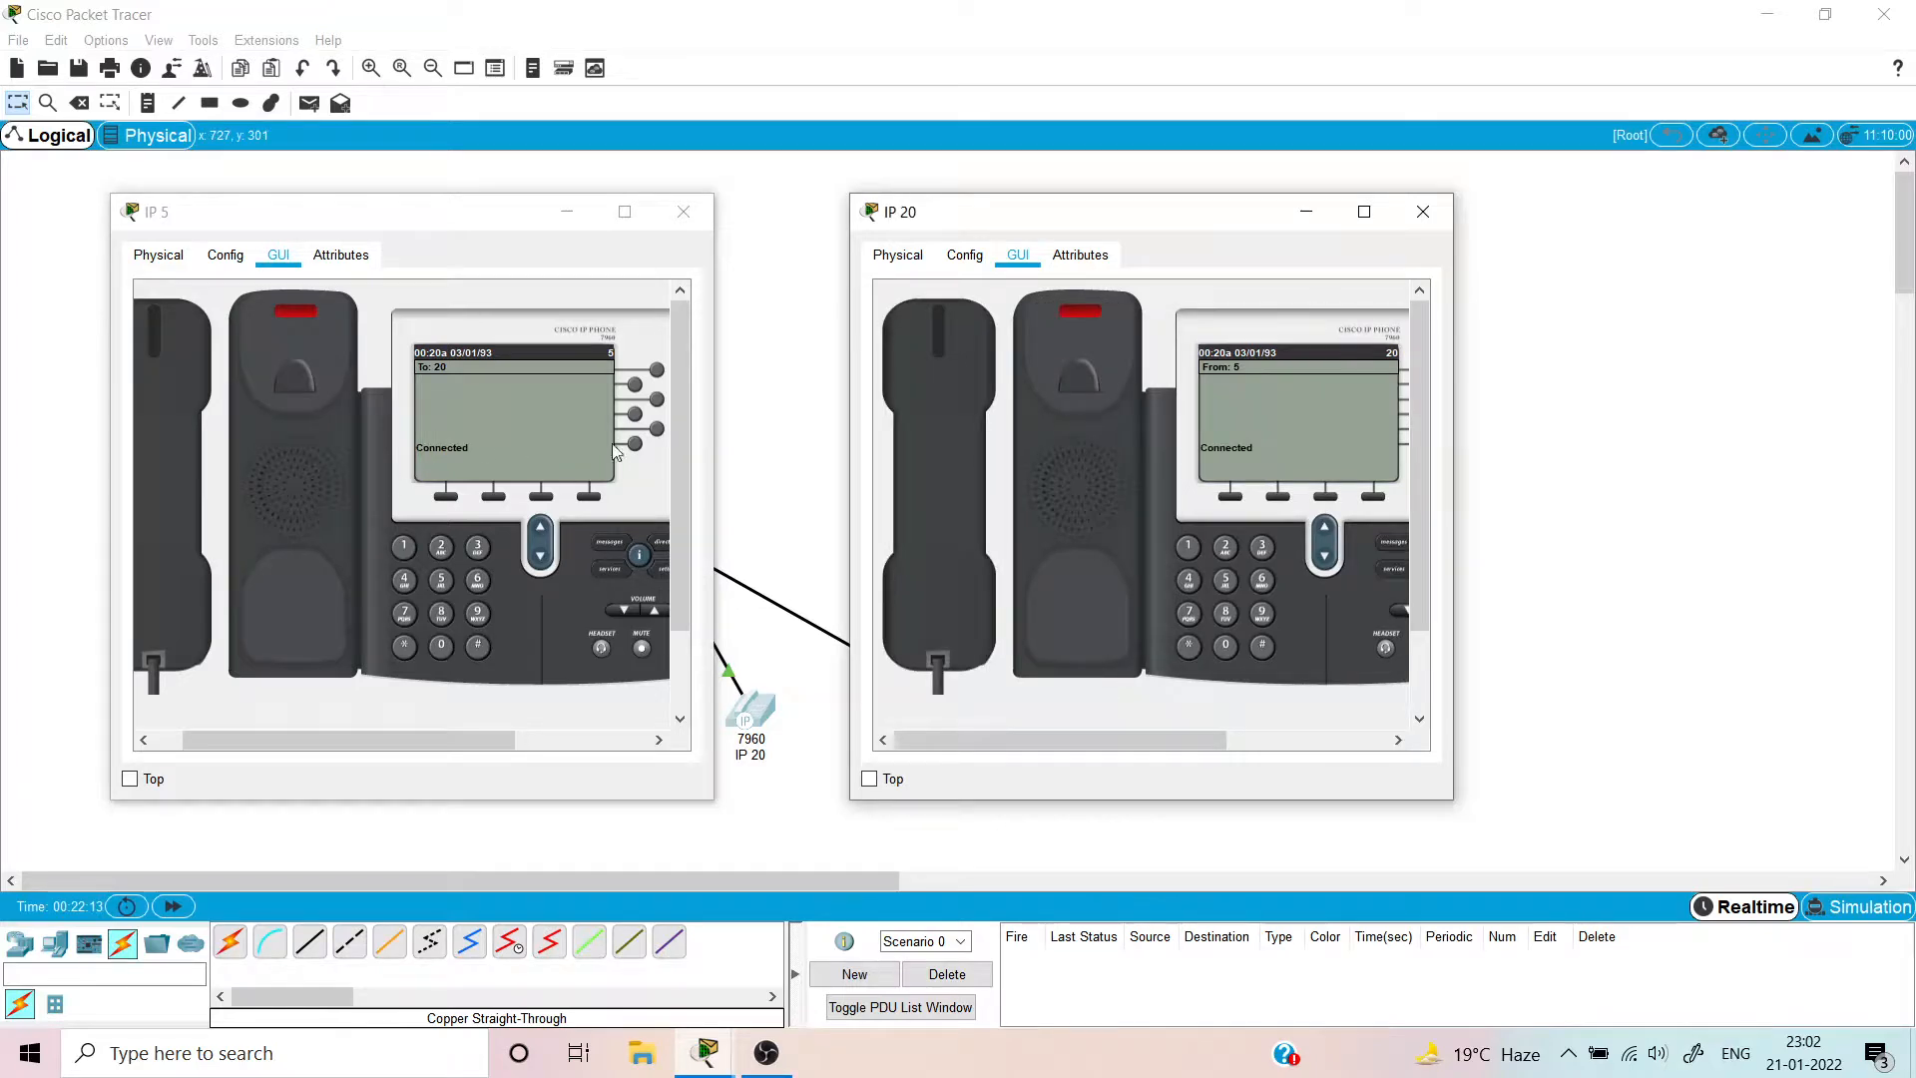
click(925, 422)
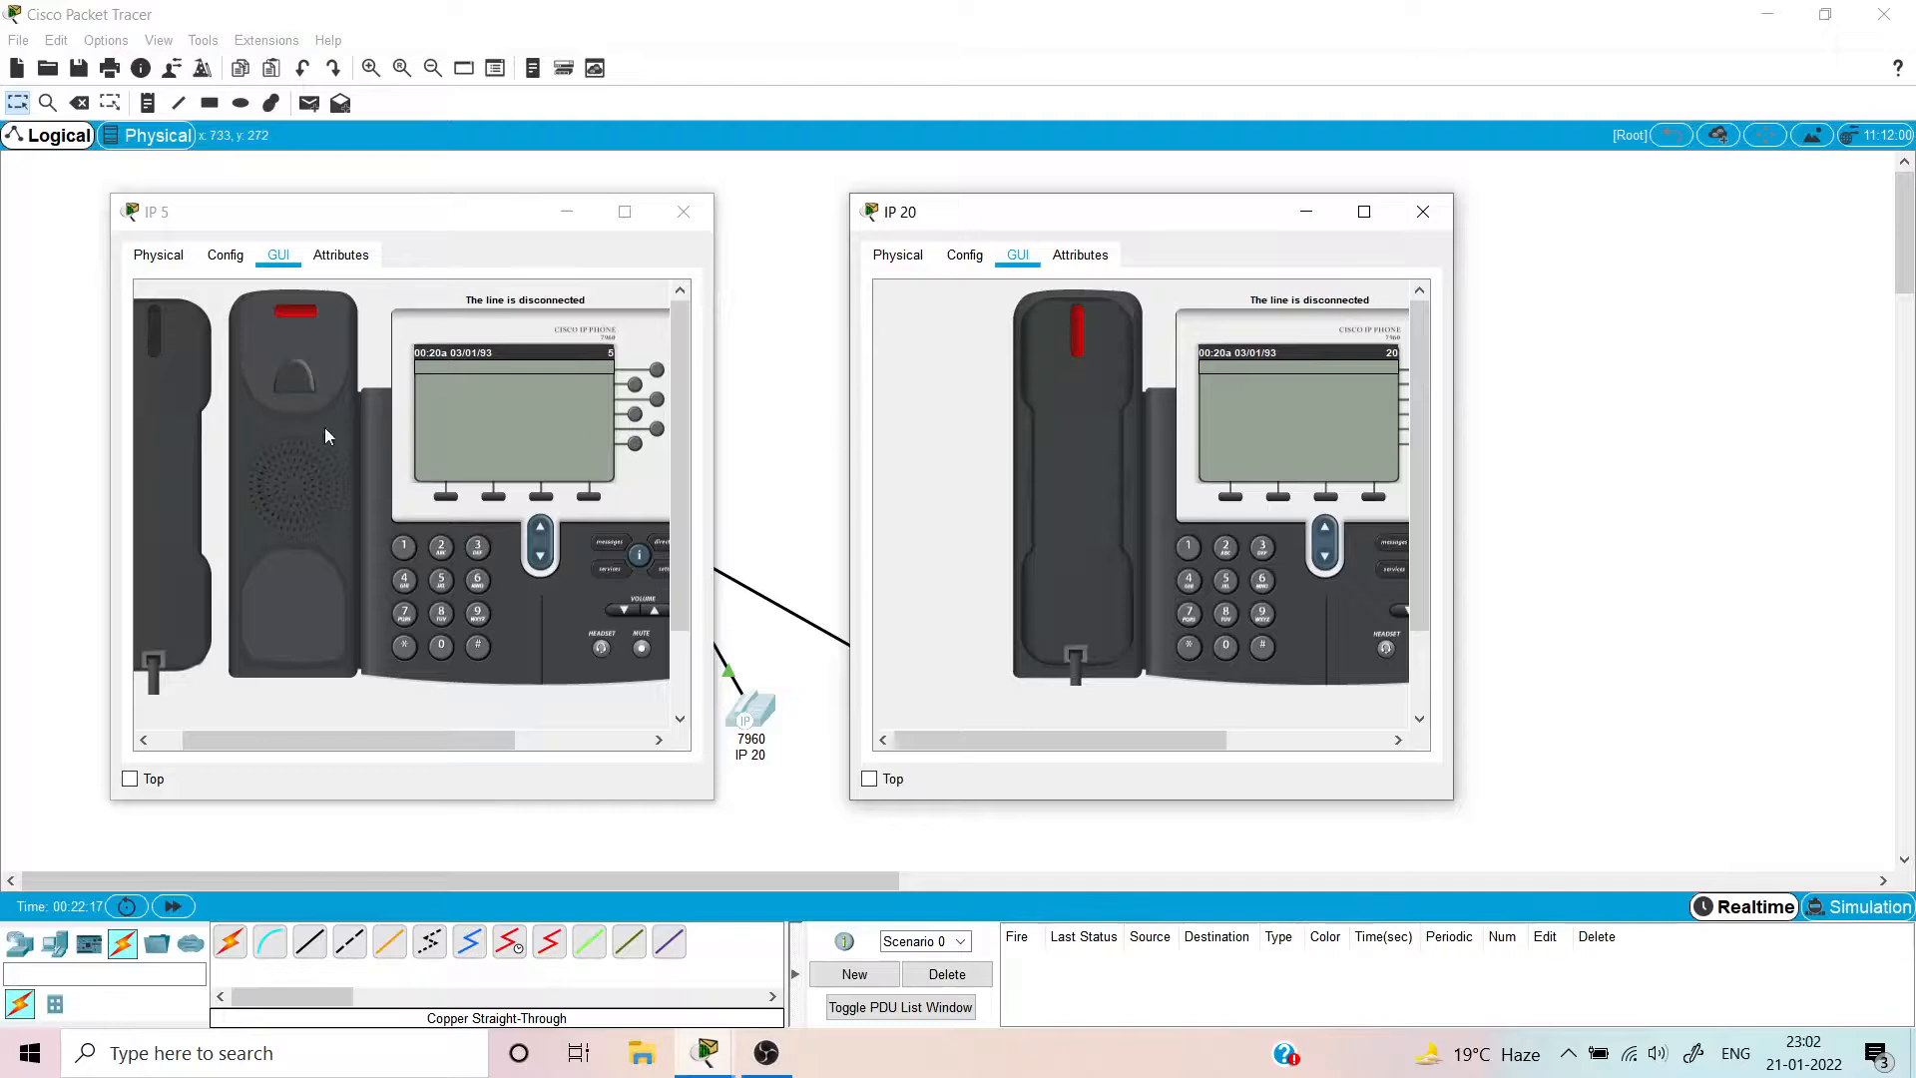
click(178, 438)
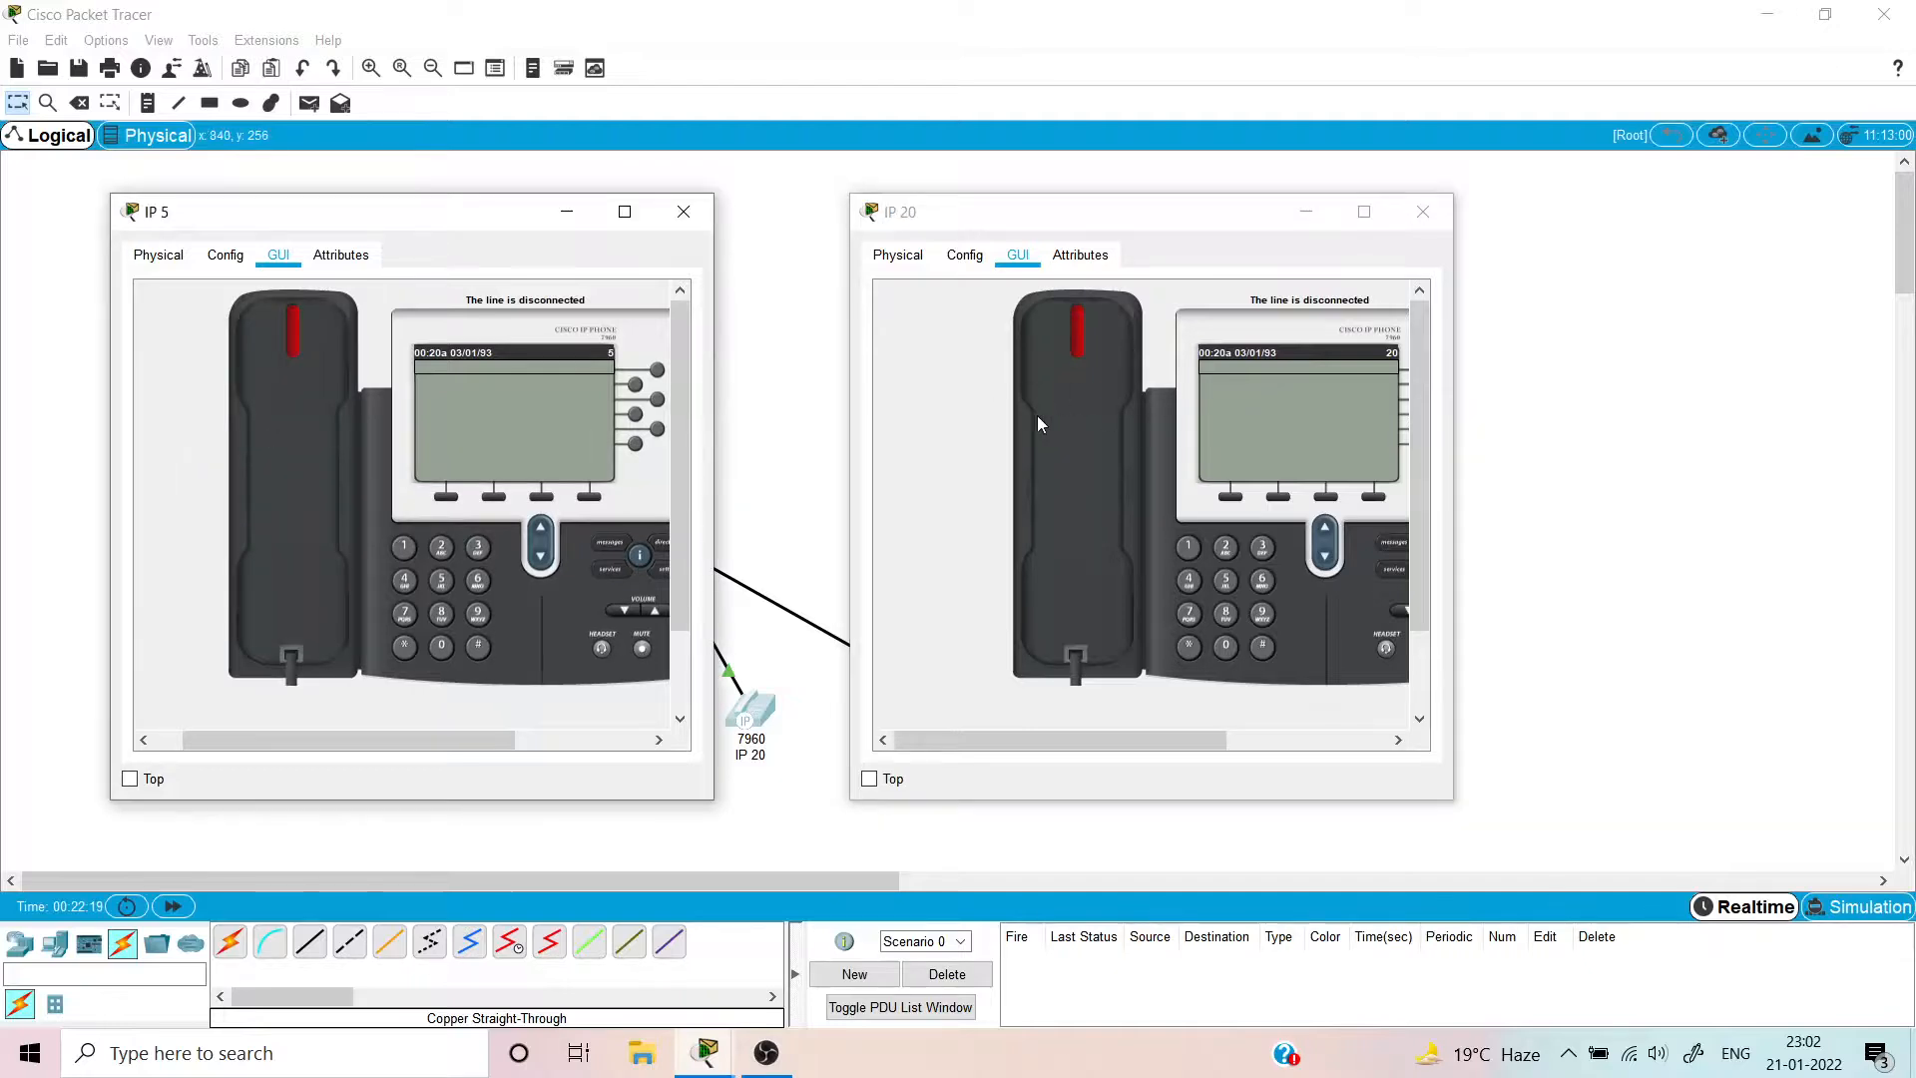
- Test the reverse call from phone IP 20 to extension 5, answering it on IP 5 and hanging up both handsets
click(1084, 394)
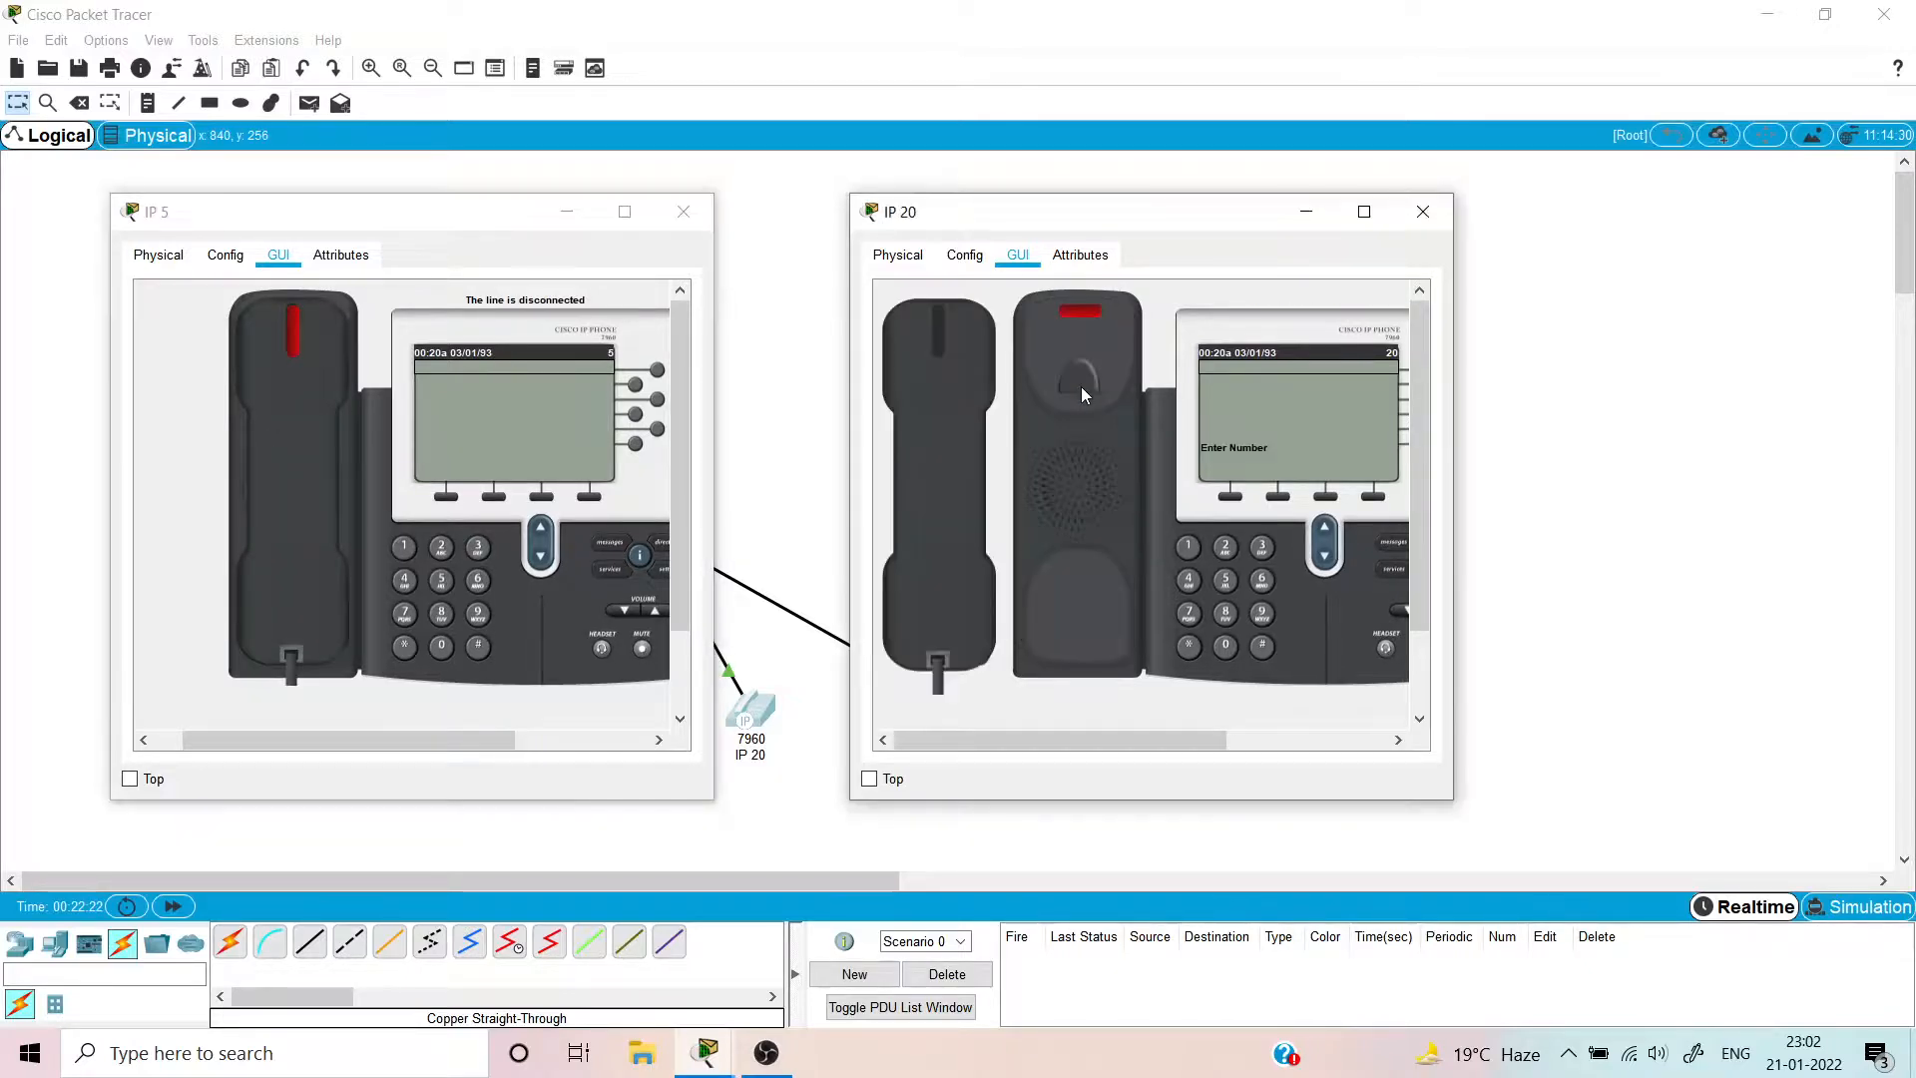
click(1227, 587)
click(297, 381)
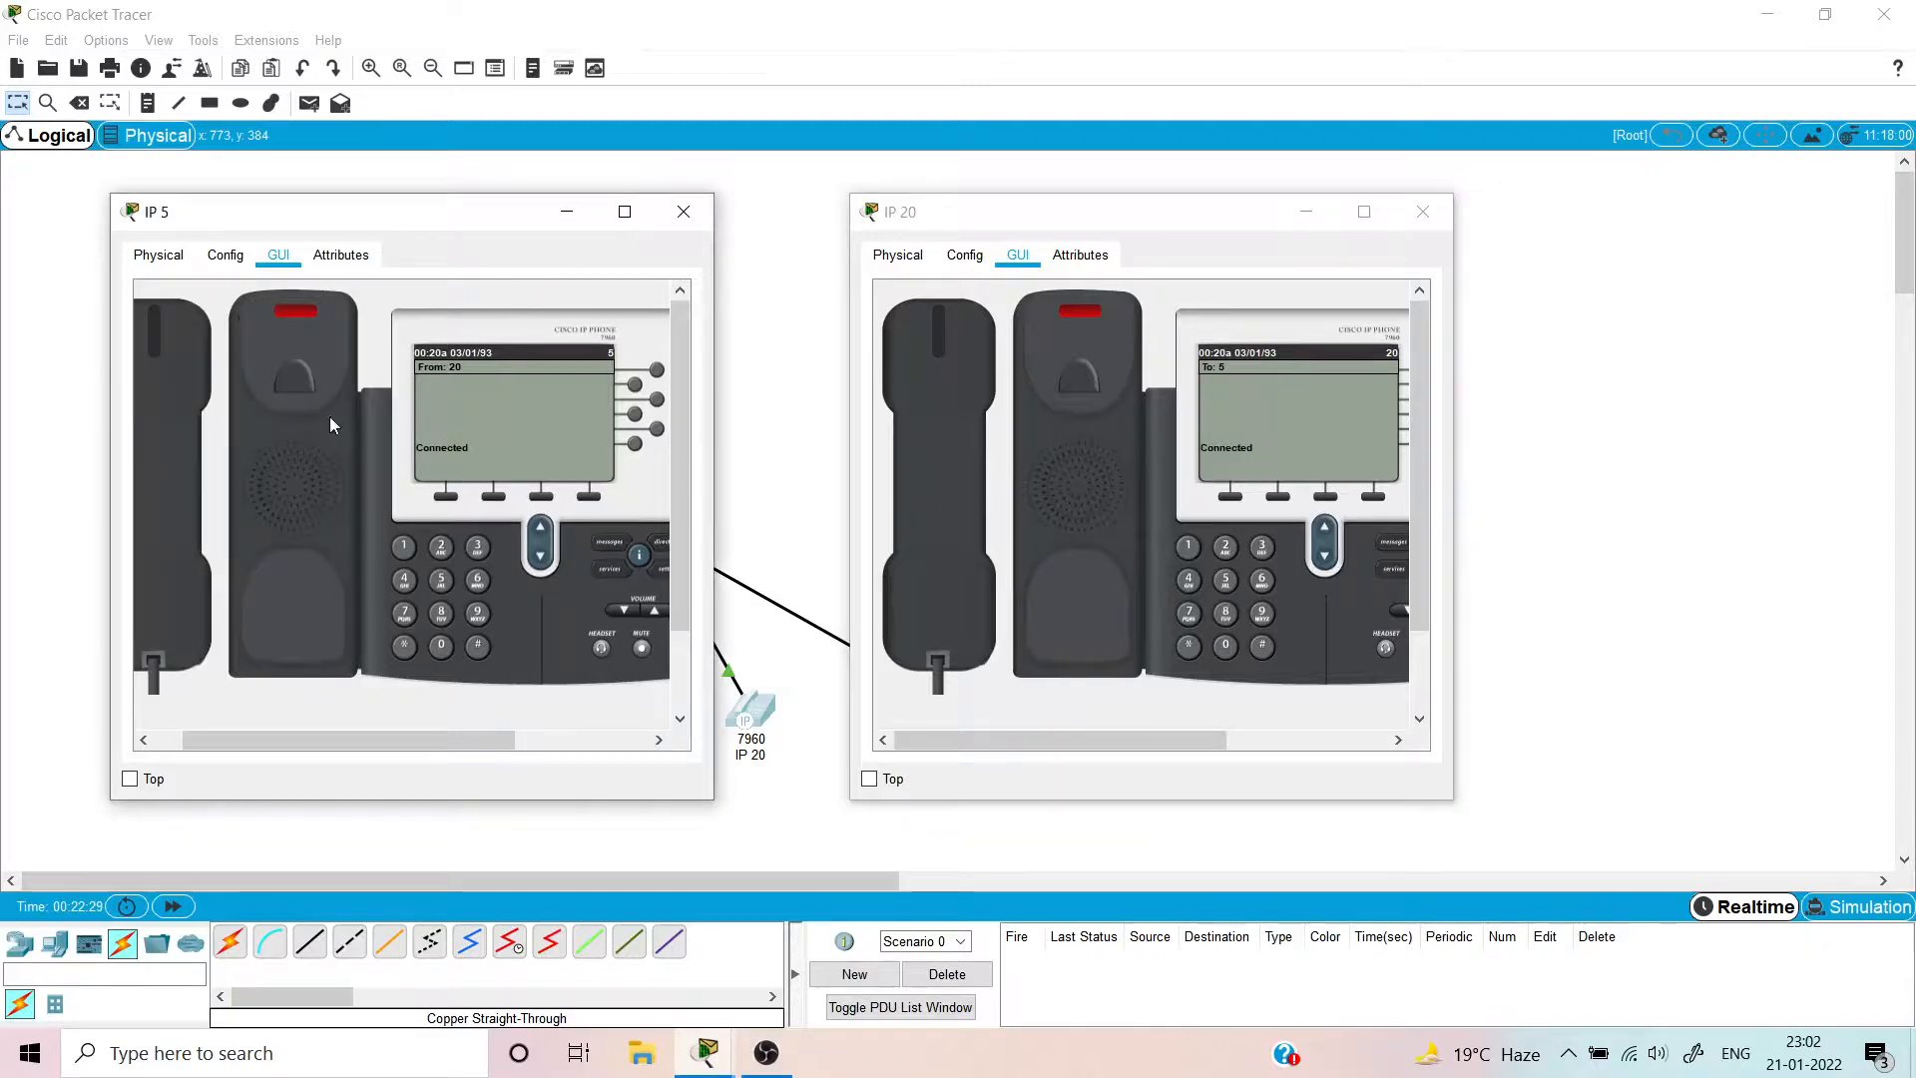
click(182, 439)
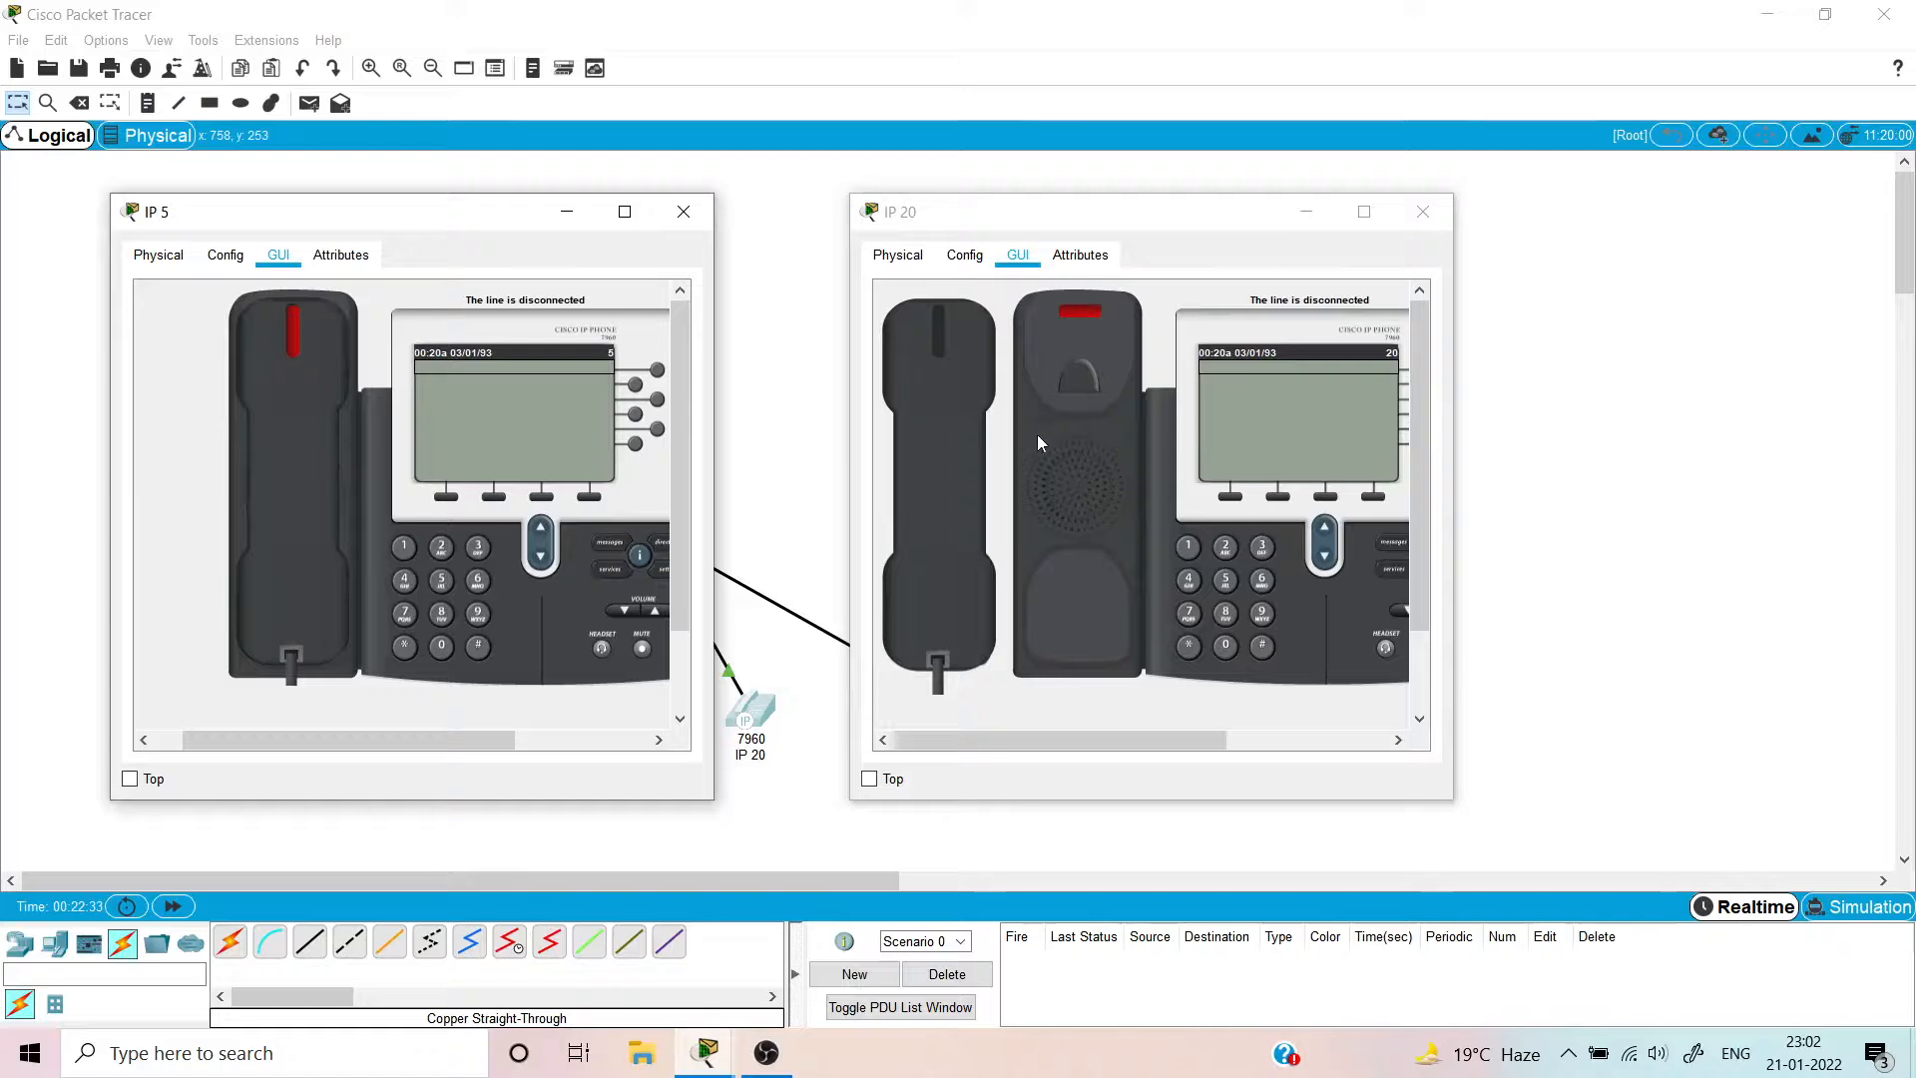
click(940, 454)
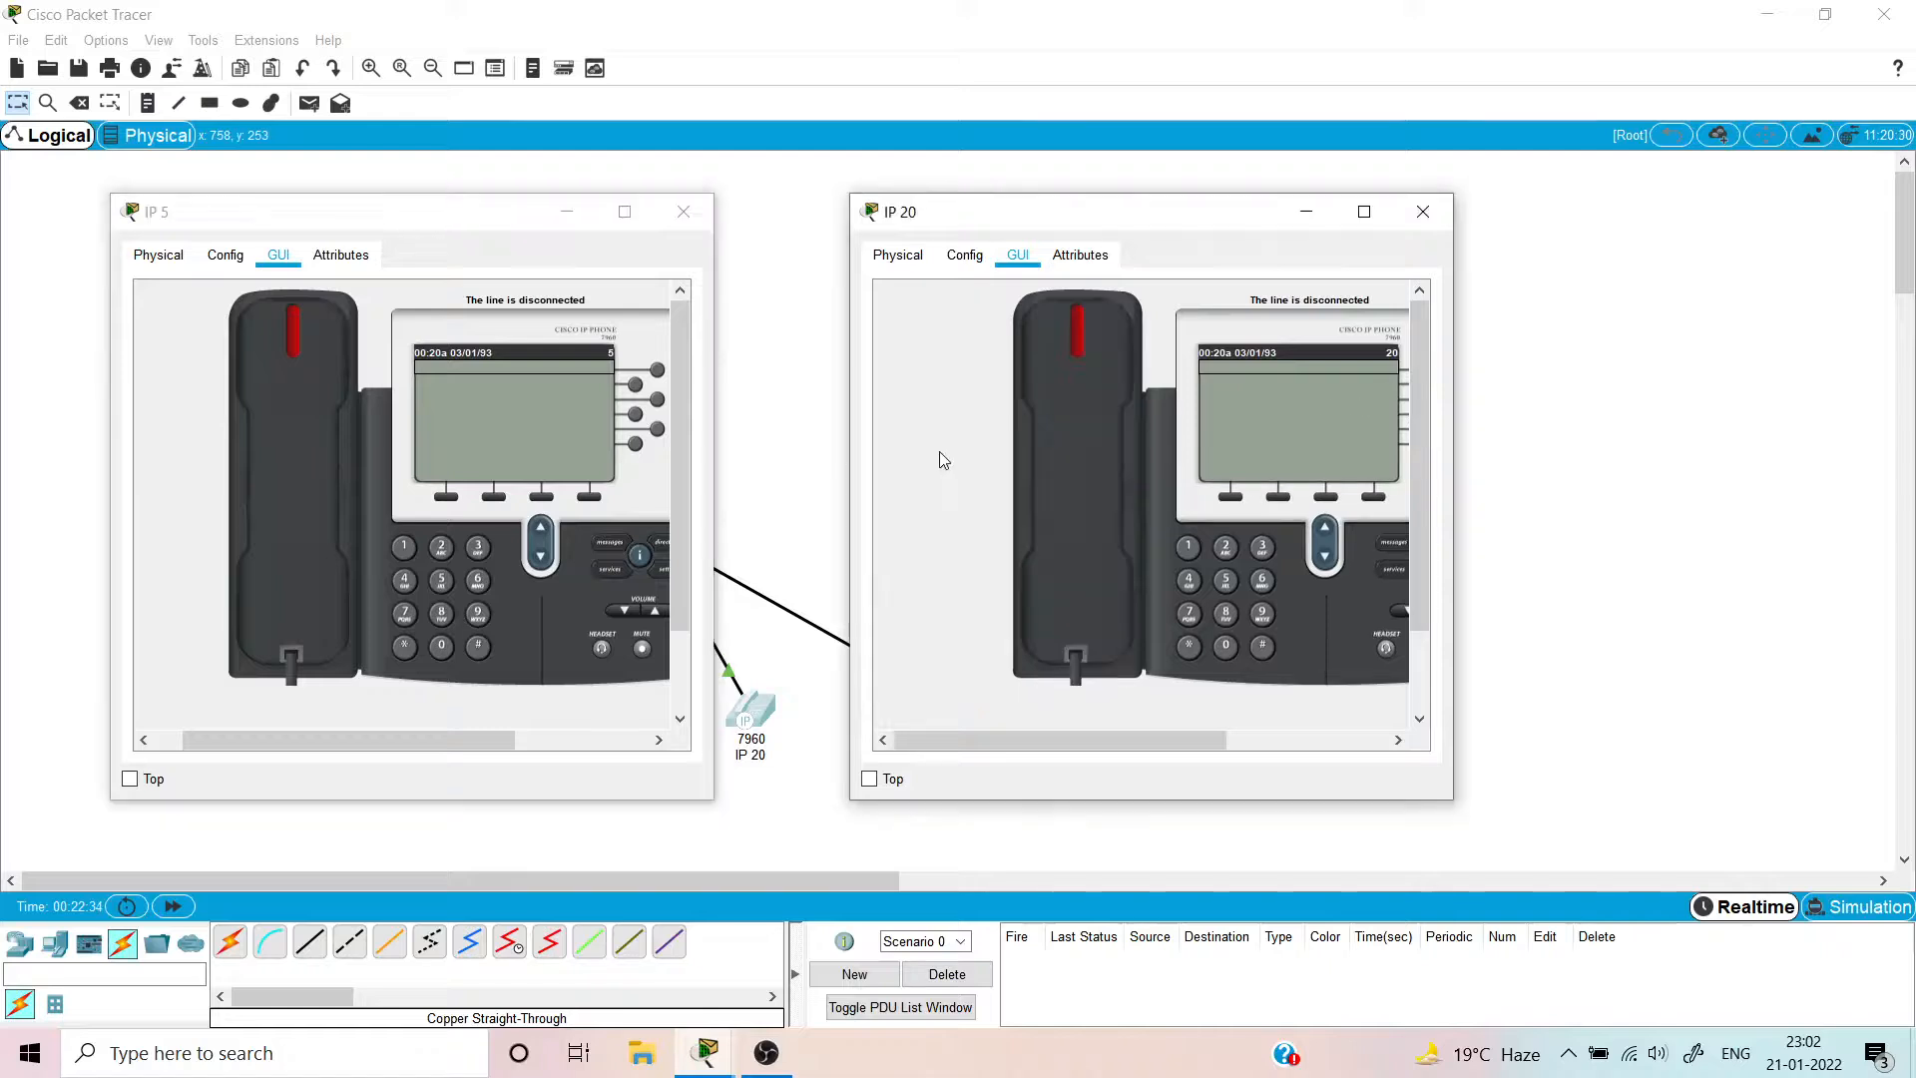
- Close phone IP 20's window and show phone IP 10's handset interface beside IP 5's
click(1431, 220)
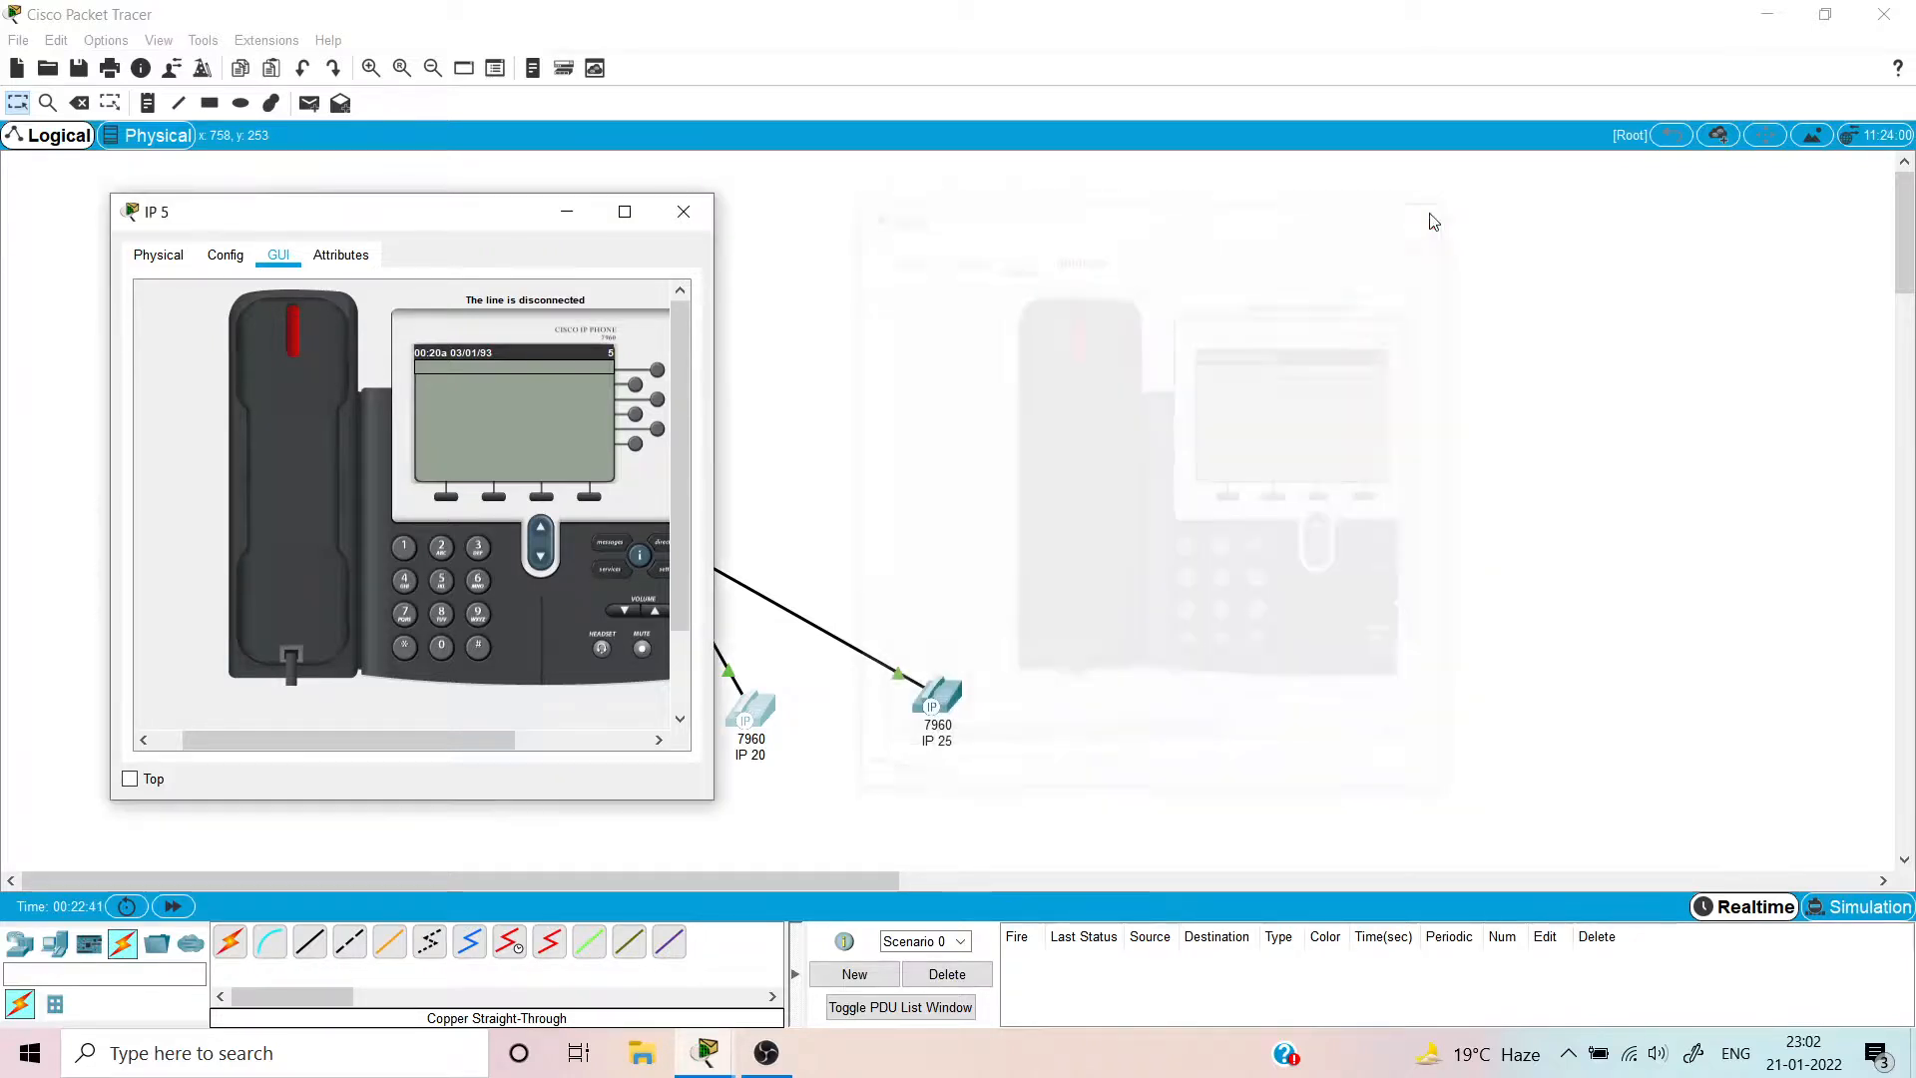
drag(470, 223, 1386, 209)
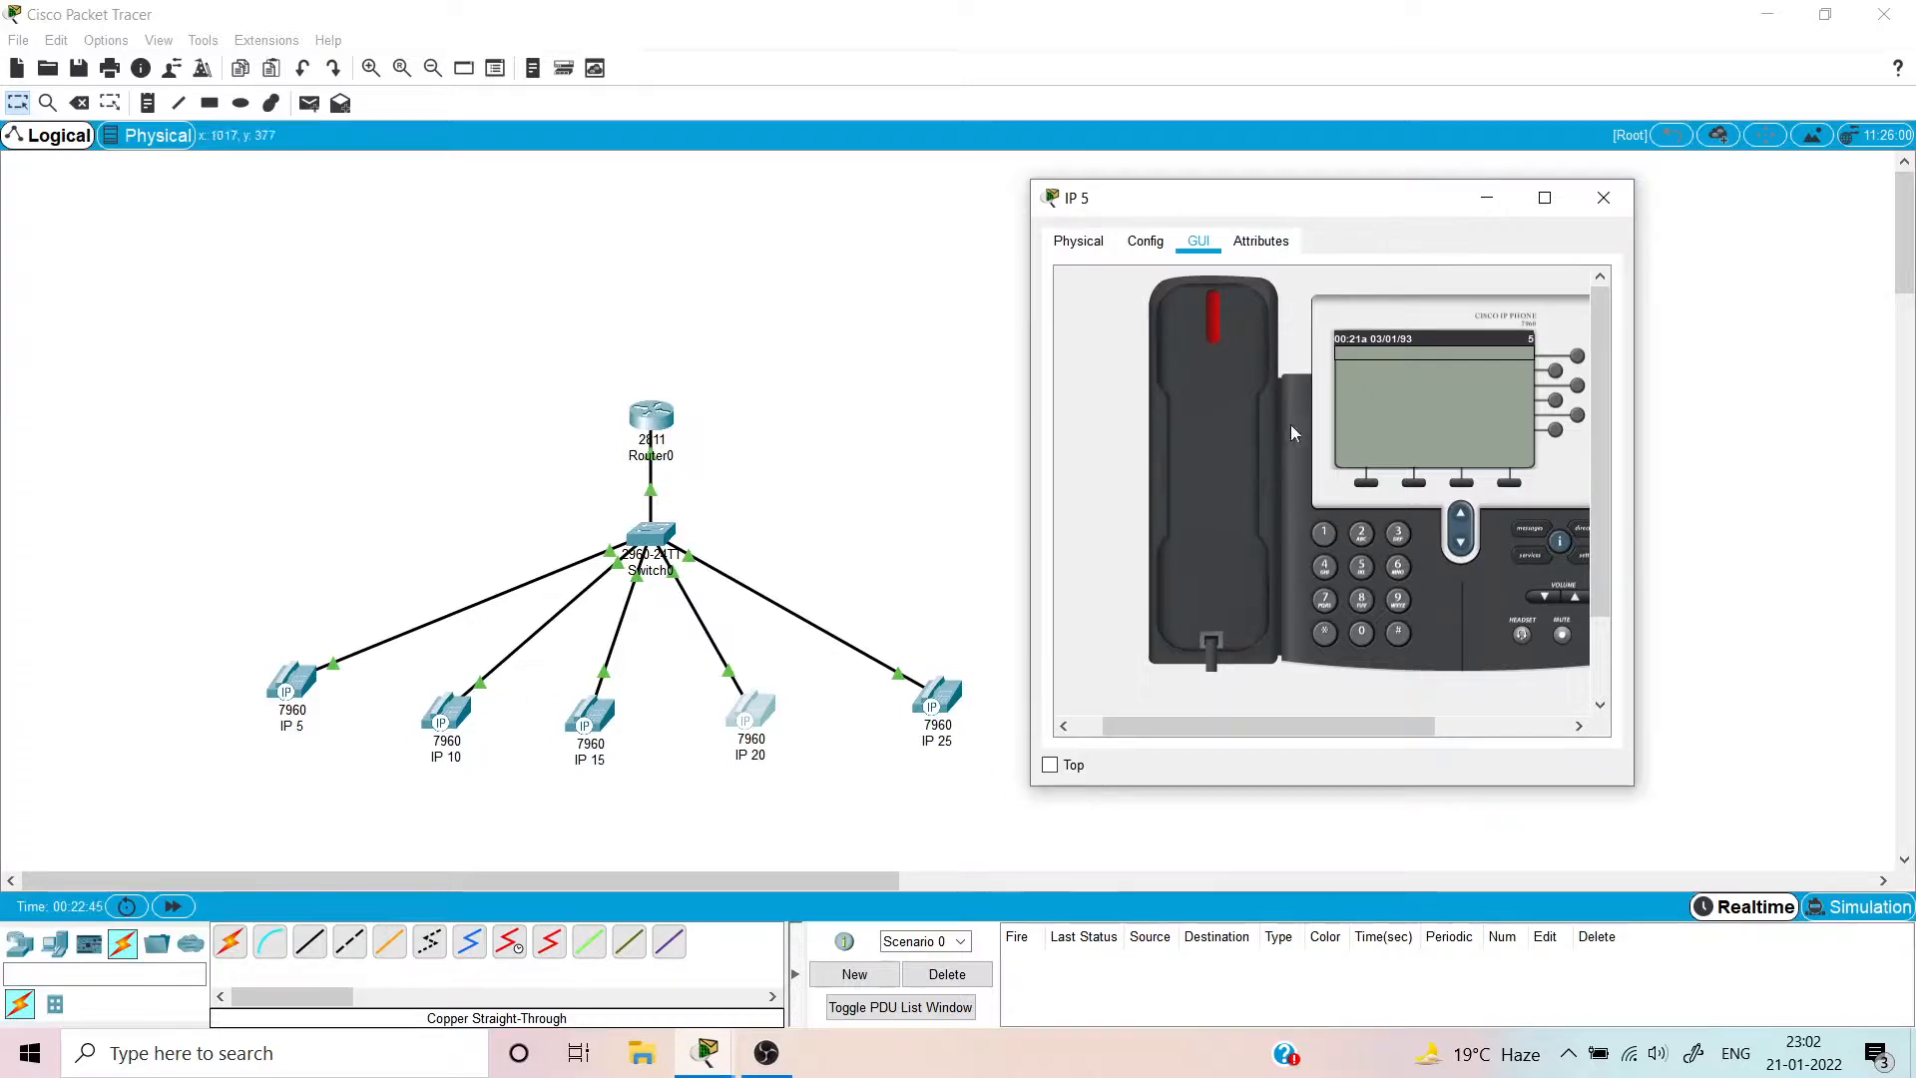
click(451, 716)
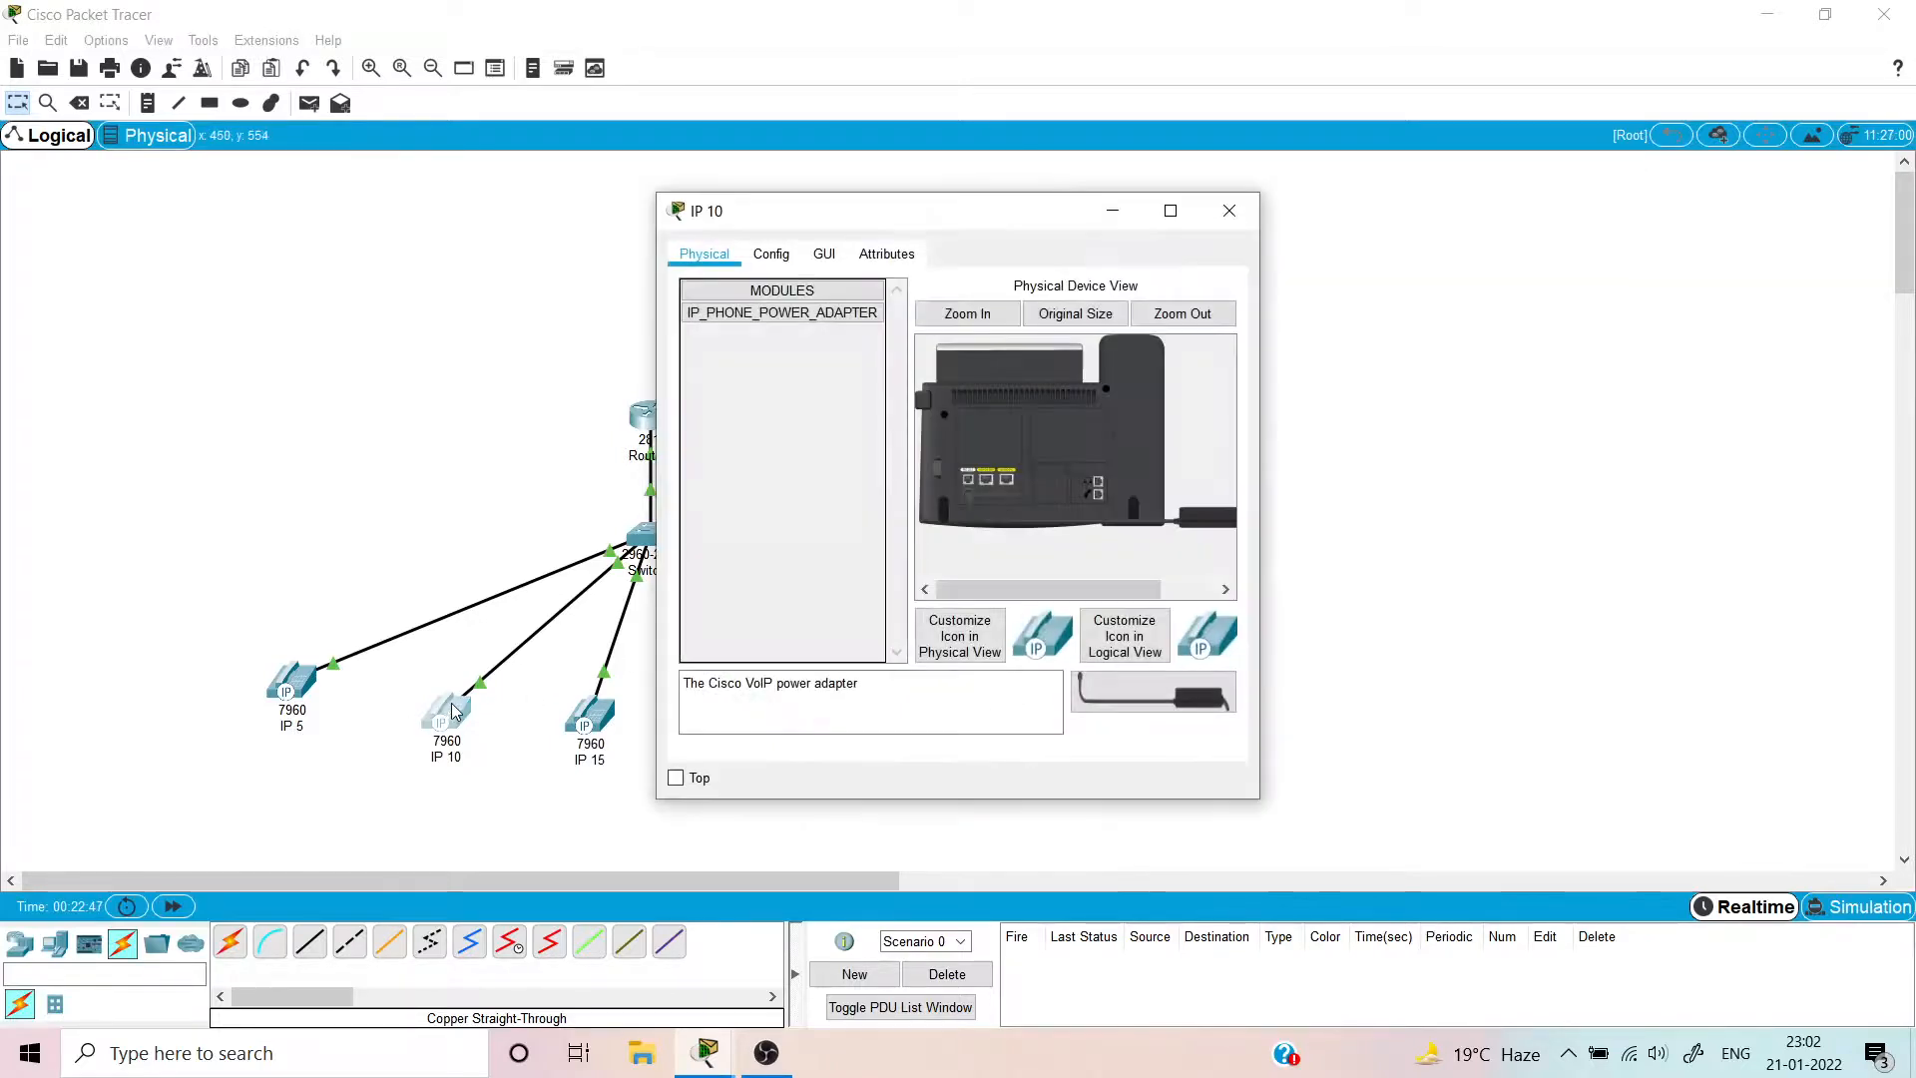
drag(1049, 215, 554, 269)
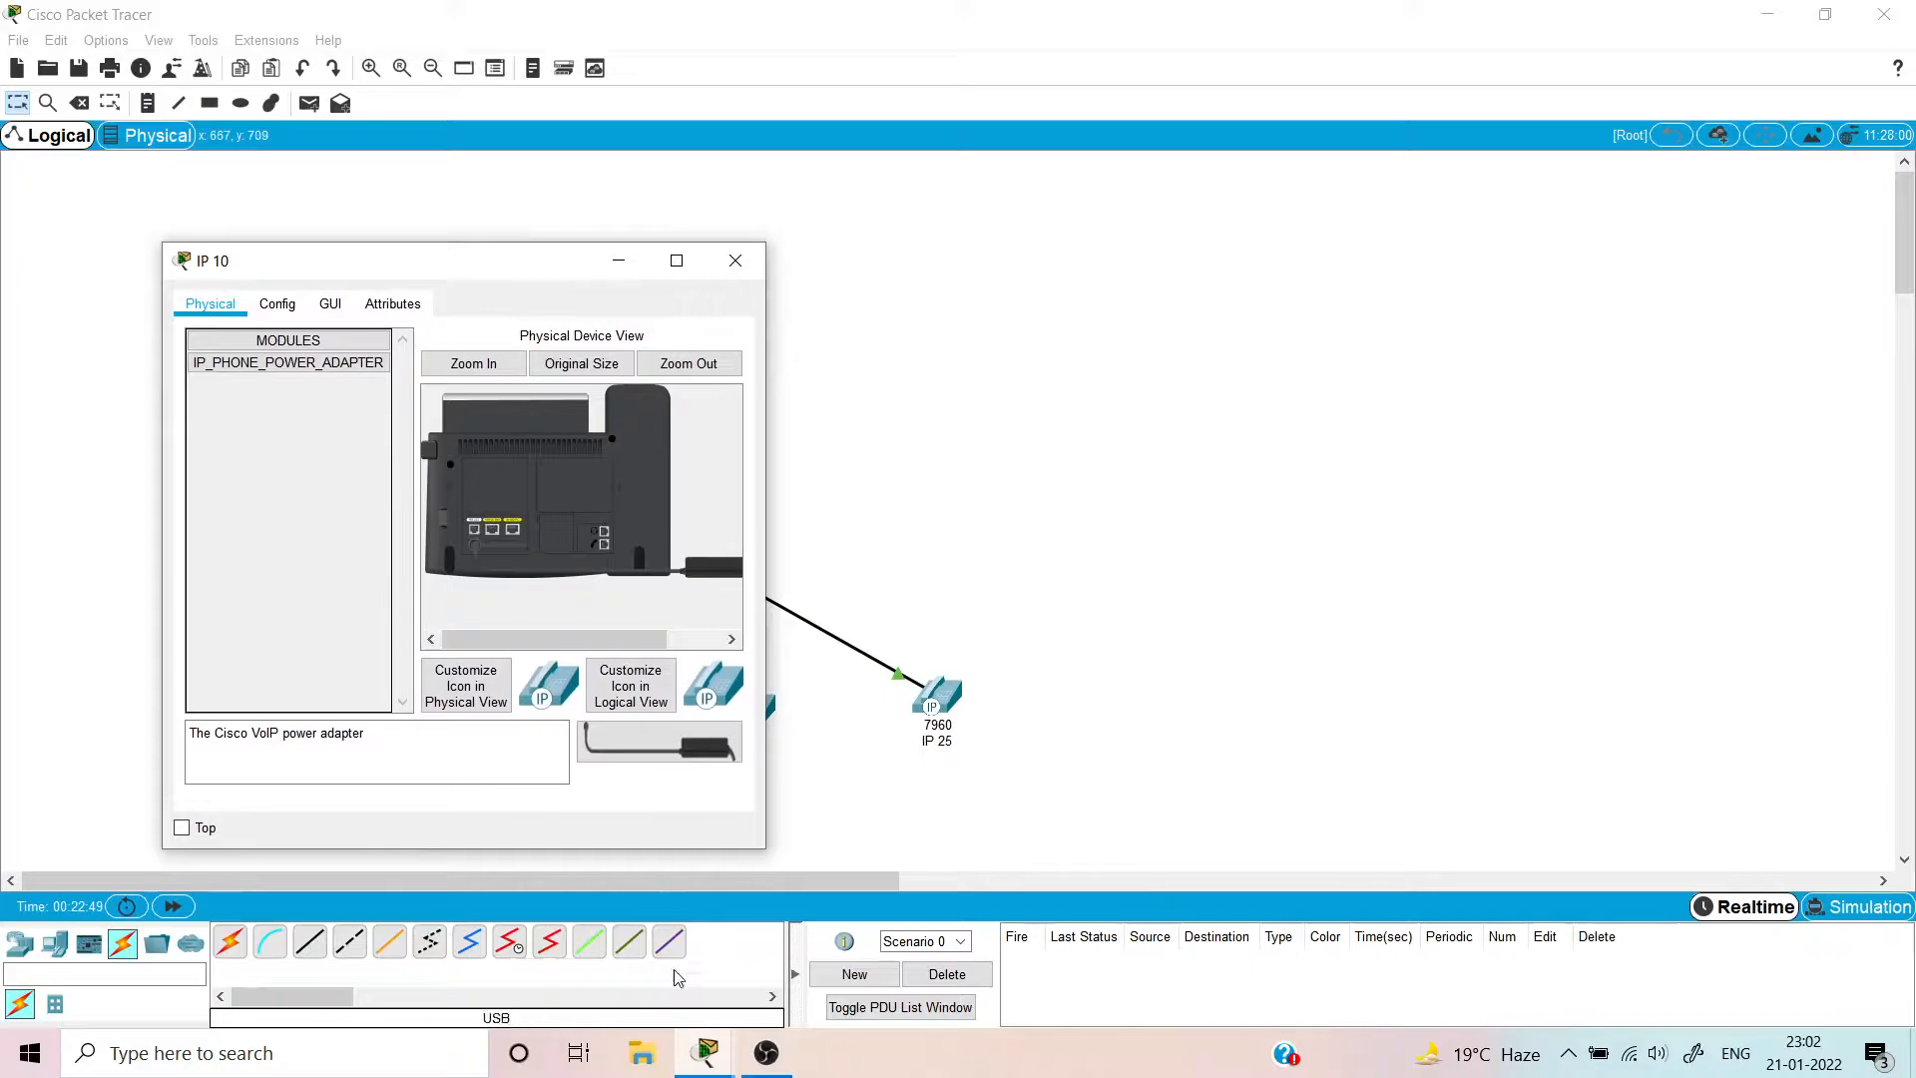
mouse_move(708, 1053)
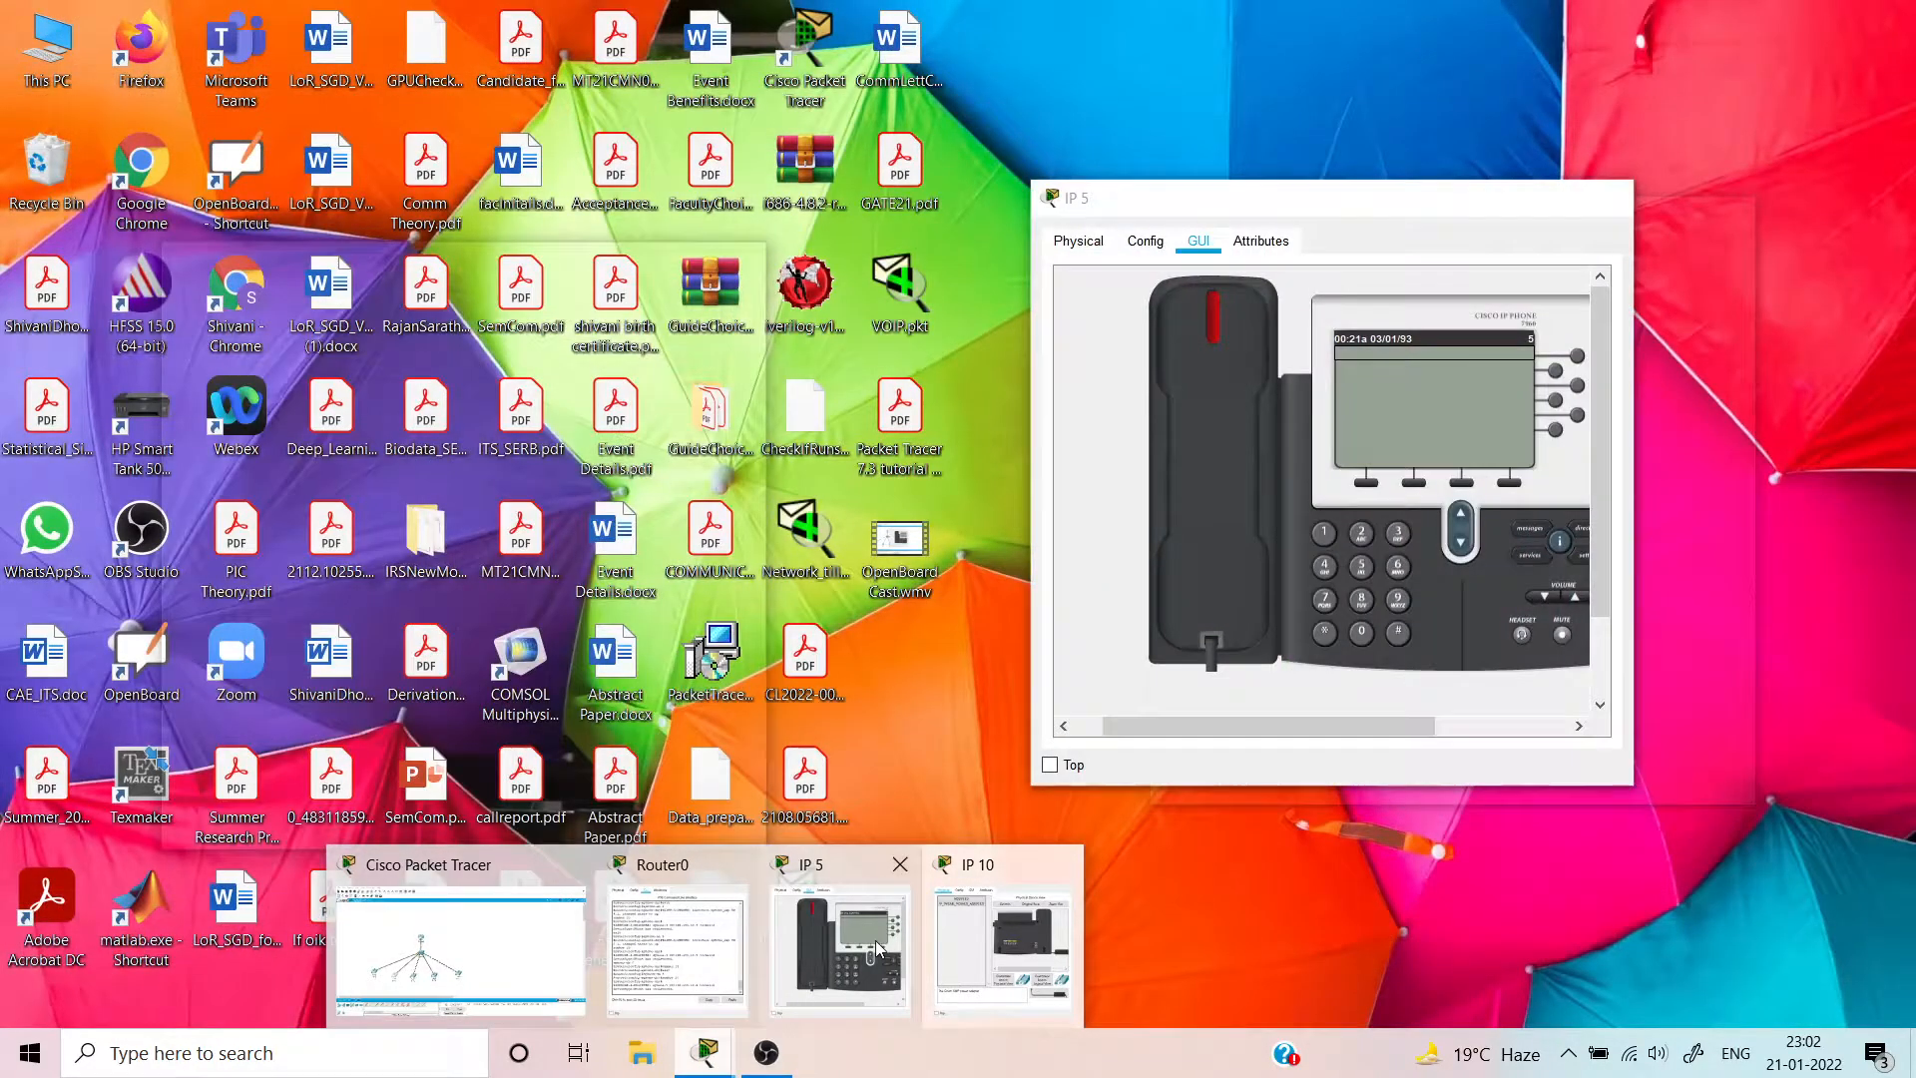
click(841, 942)
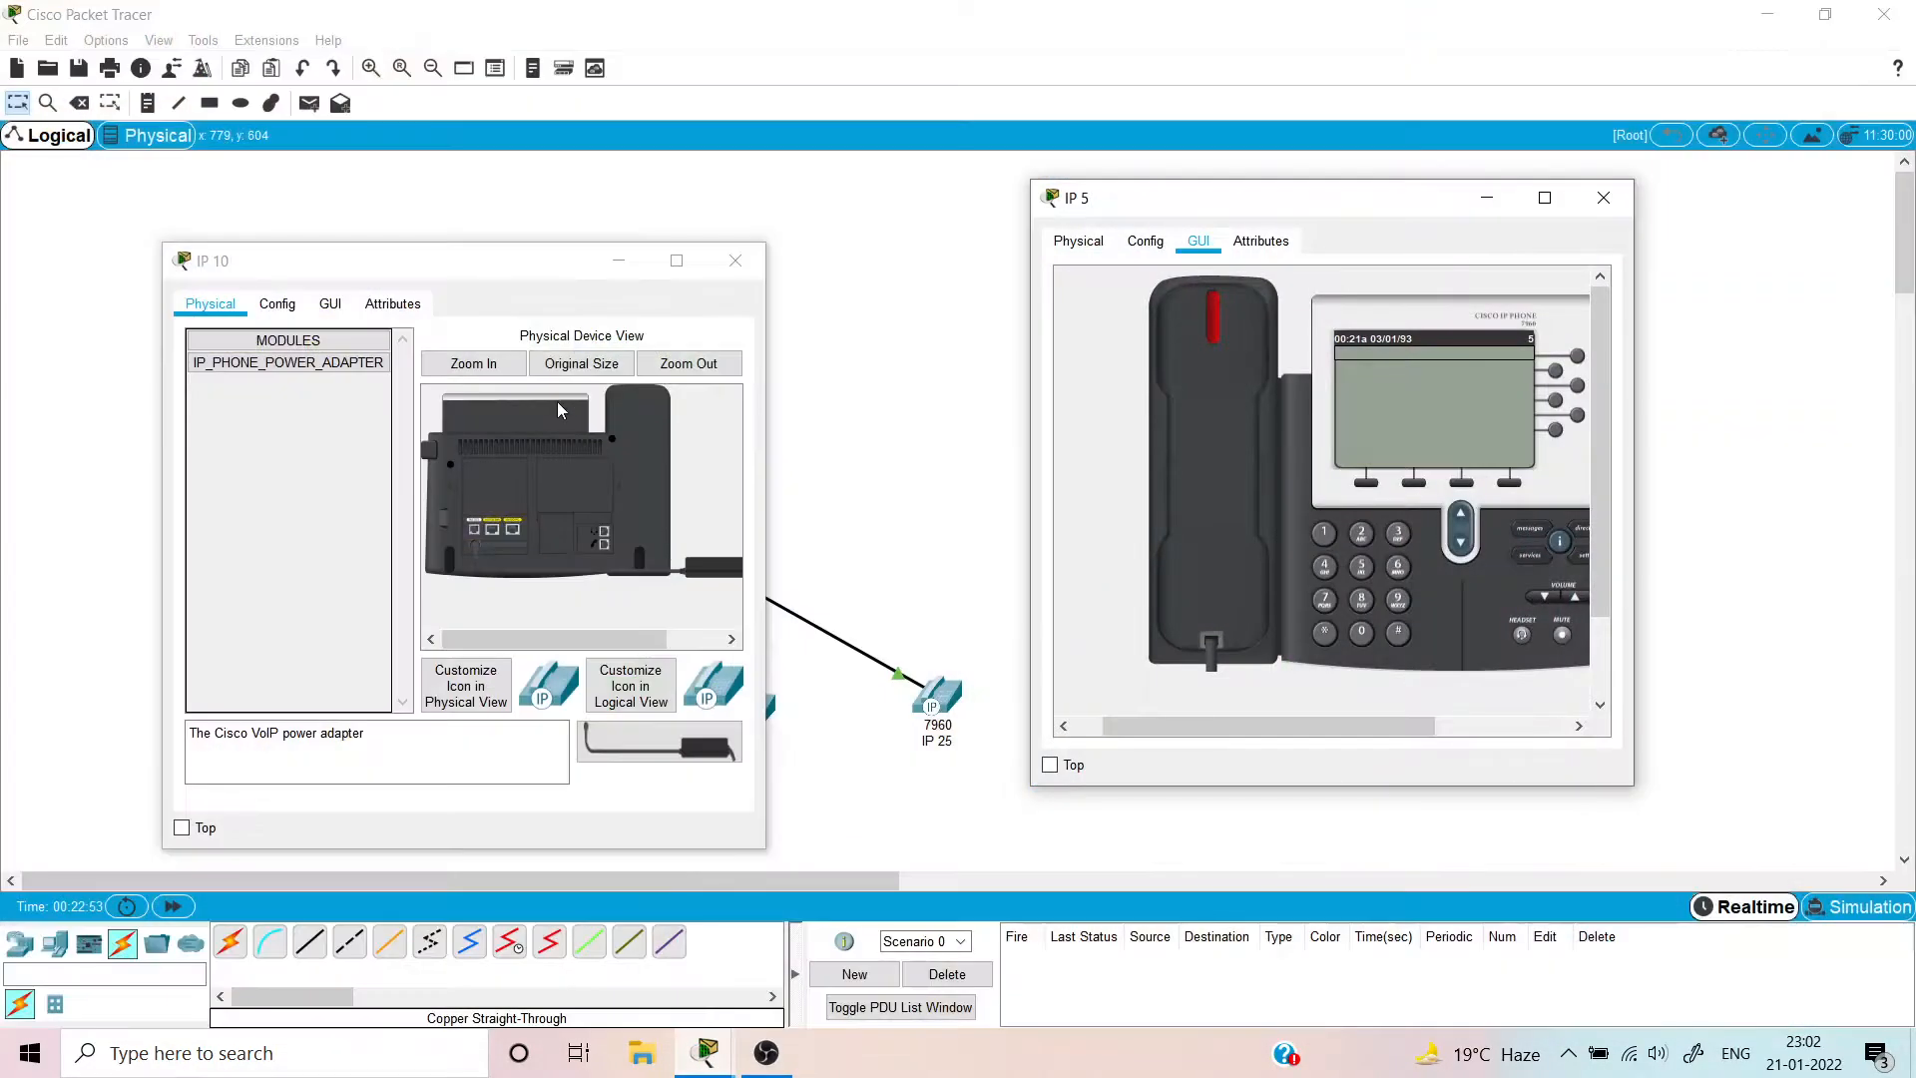
click(339, 315)
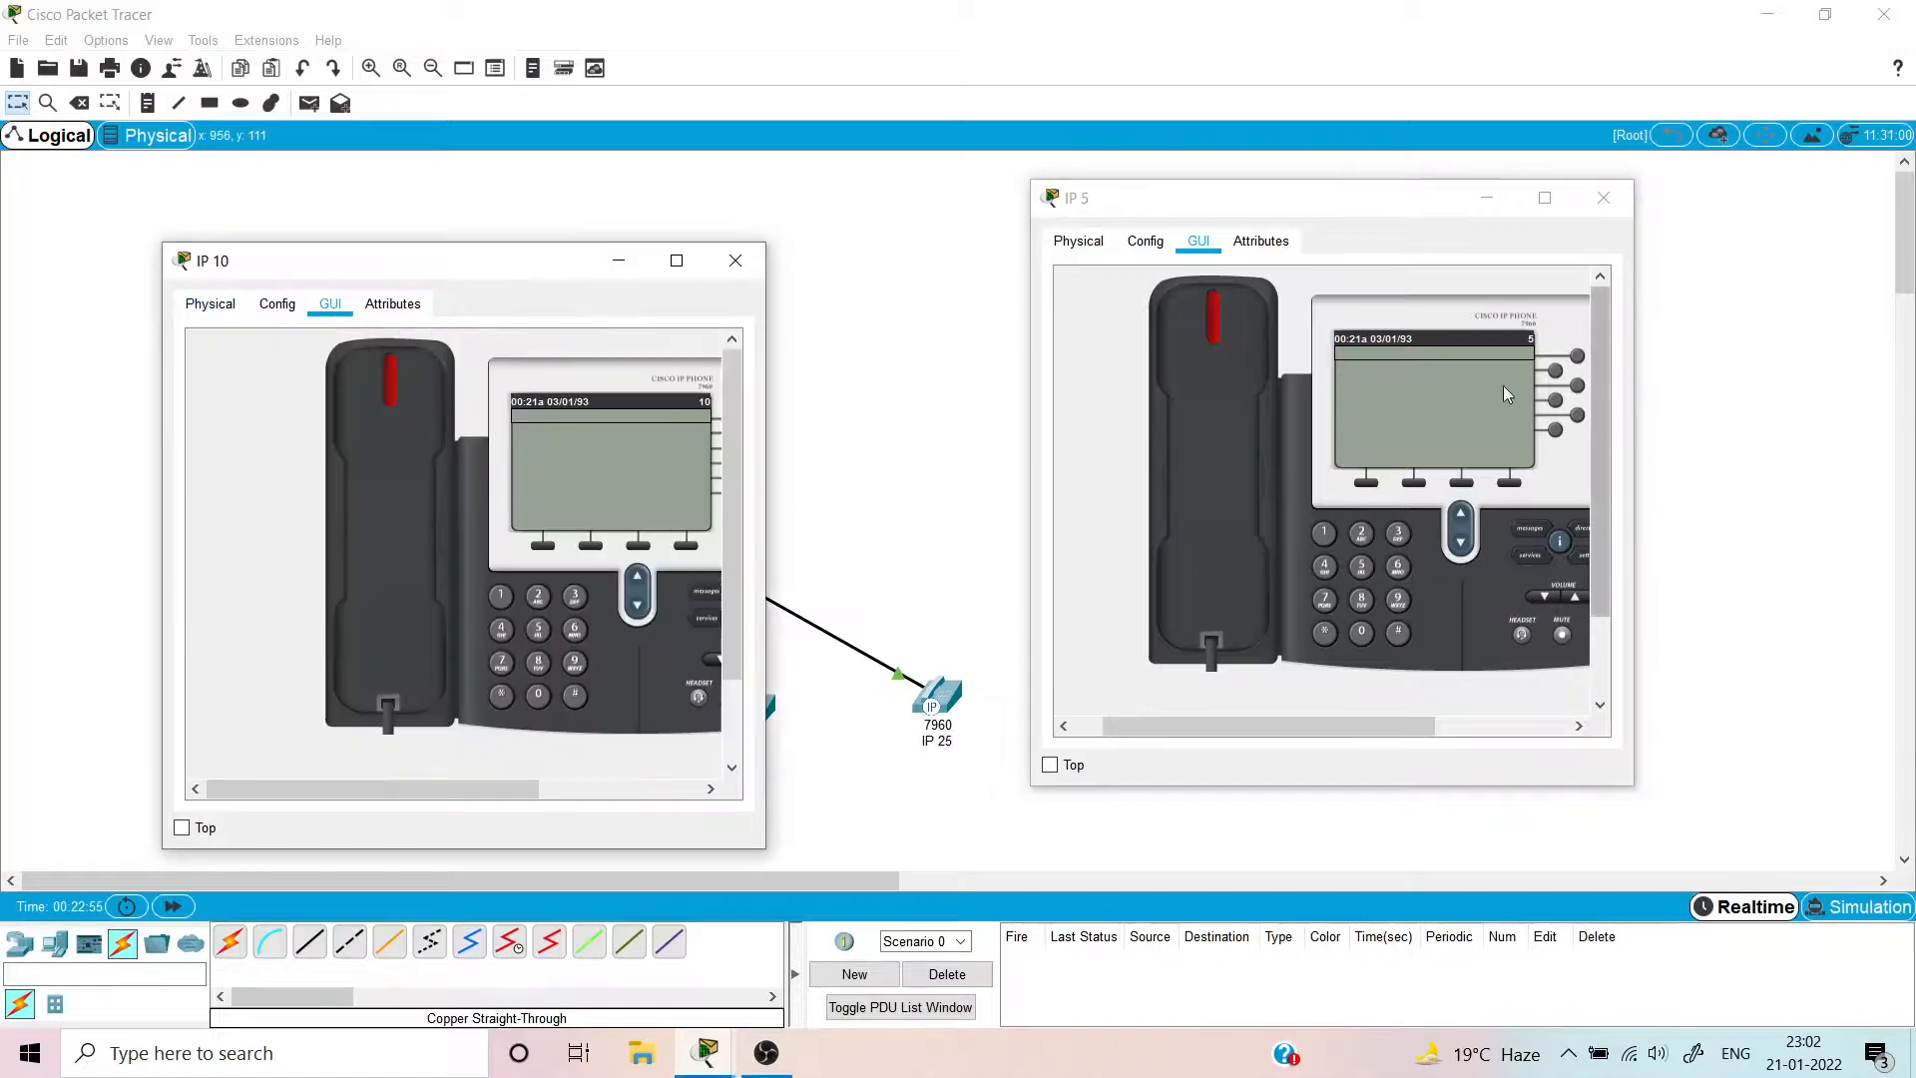
- Test a call from phone IP 5 to extension 10, answering it on IP 10 and hanging up both handsets
click(1177, 464)
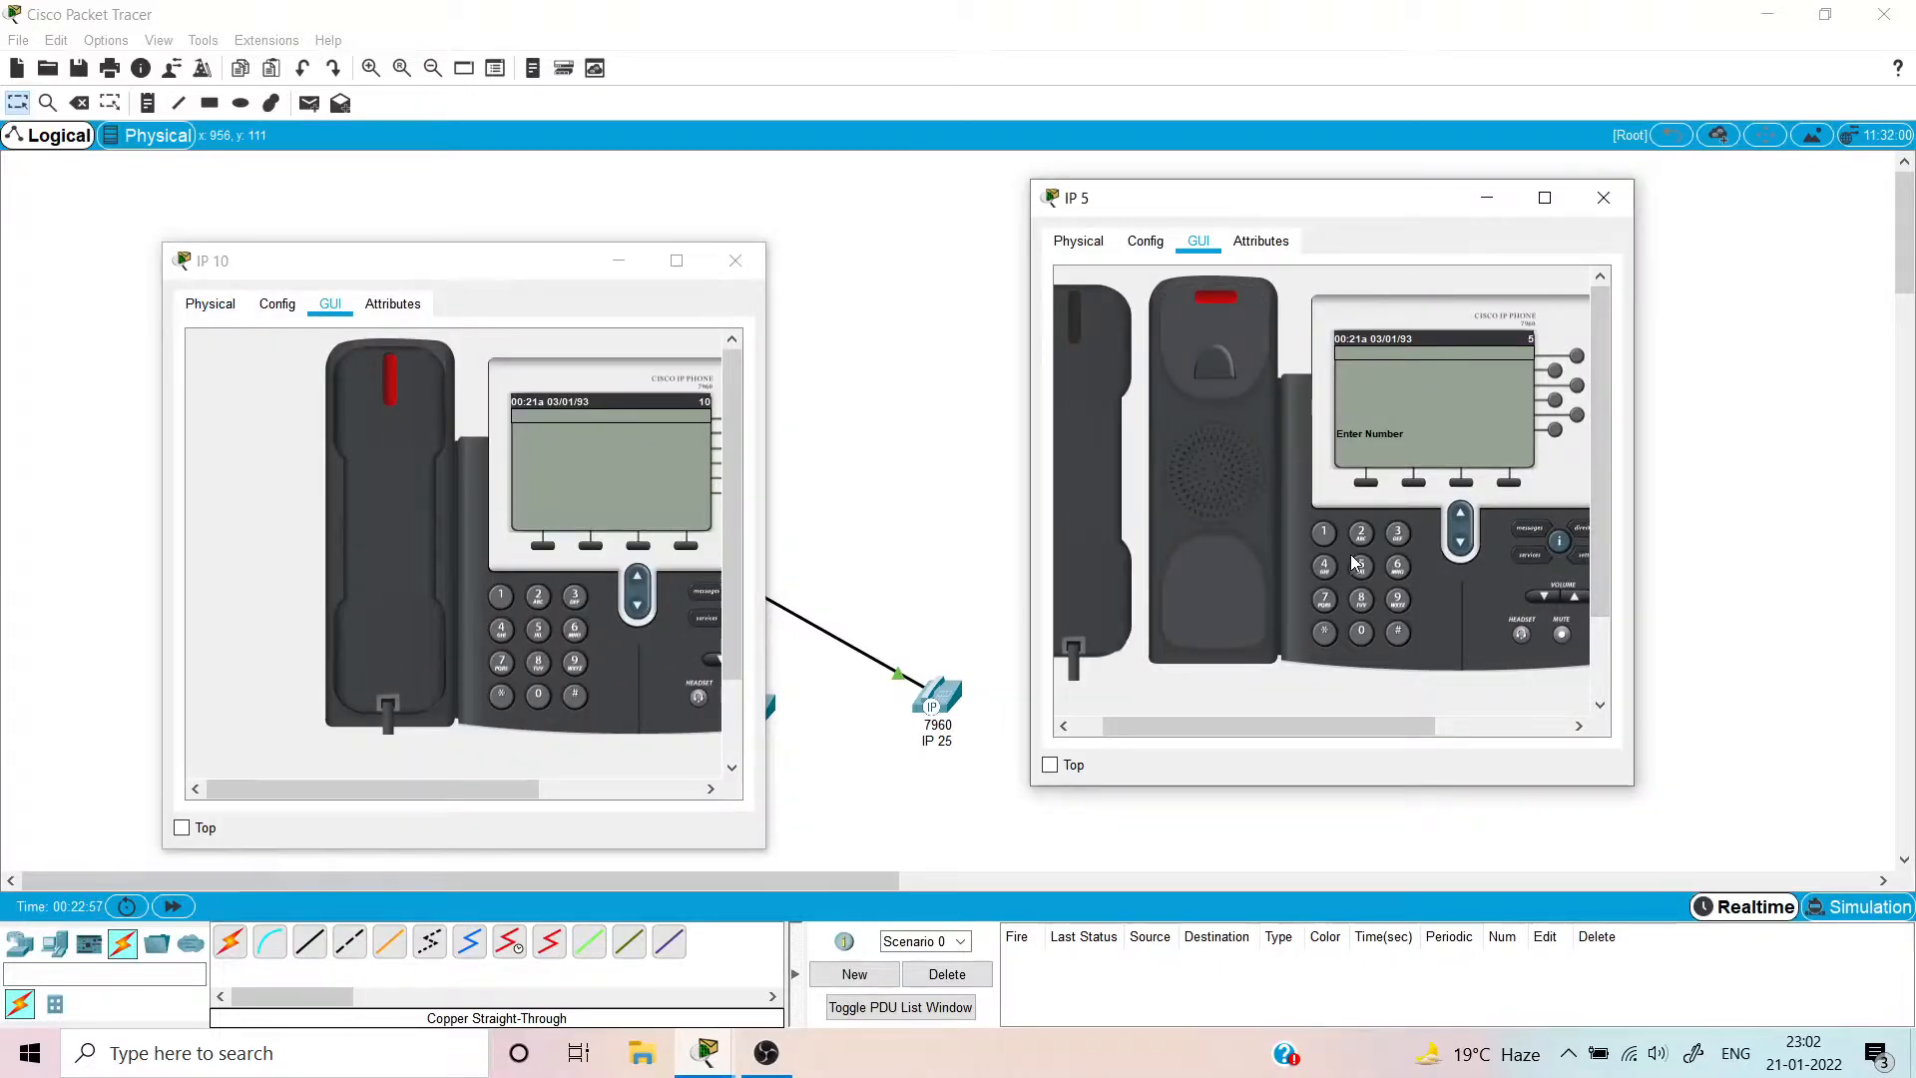
click(1324, 533)
click(1361, 631)
click(392, 467)
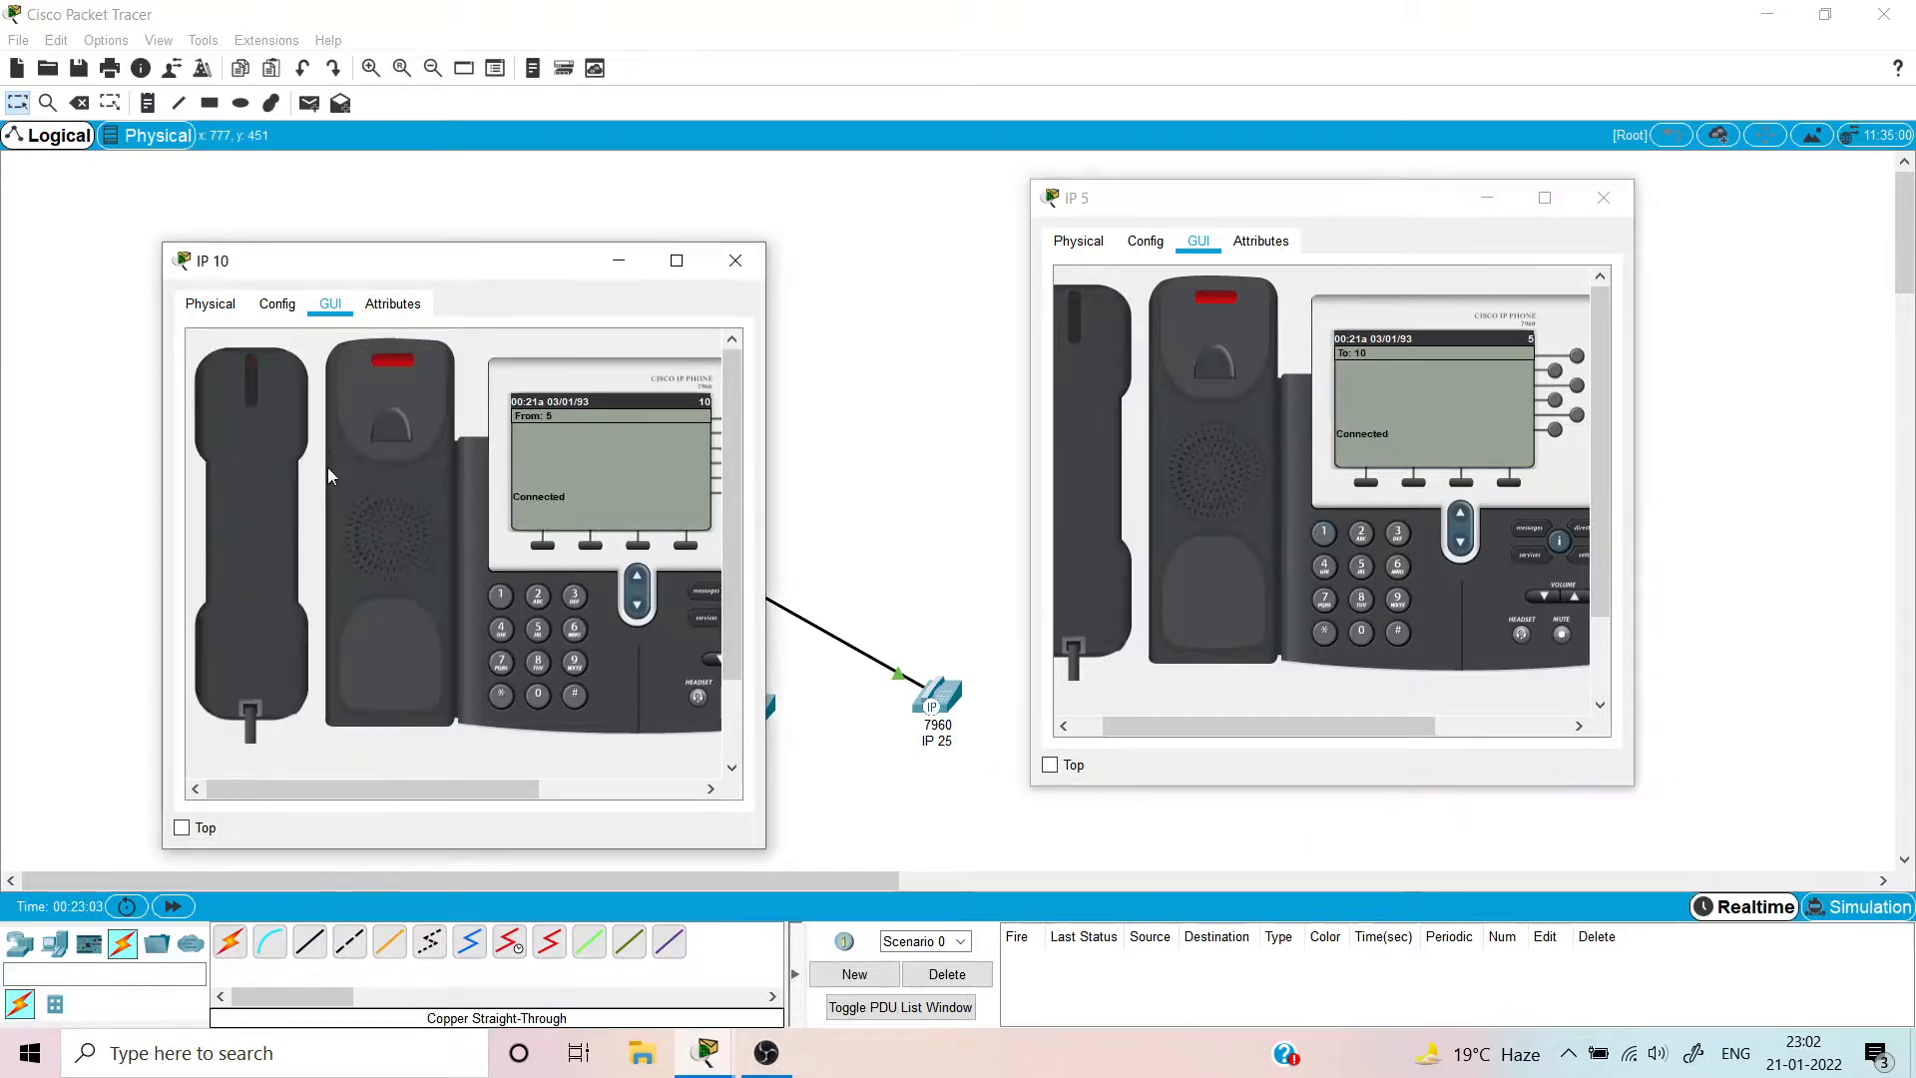
click(277, 457)
click(1120, 471)
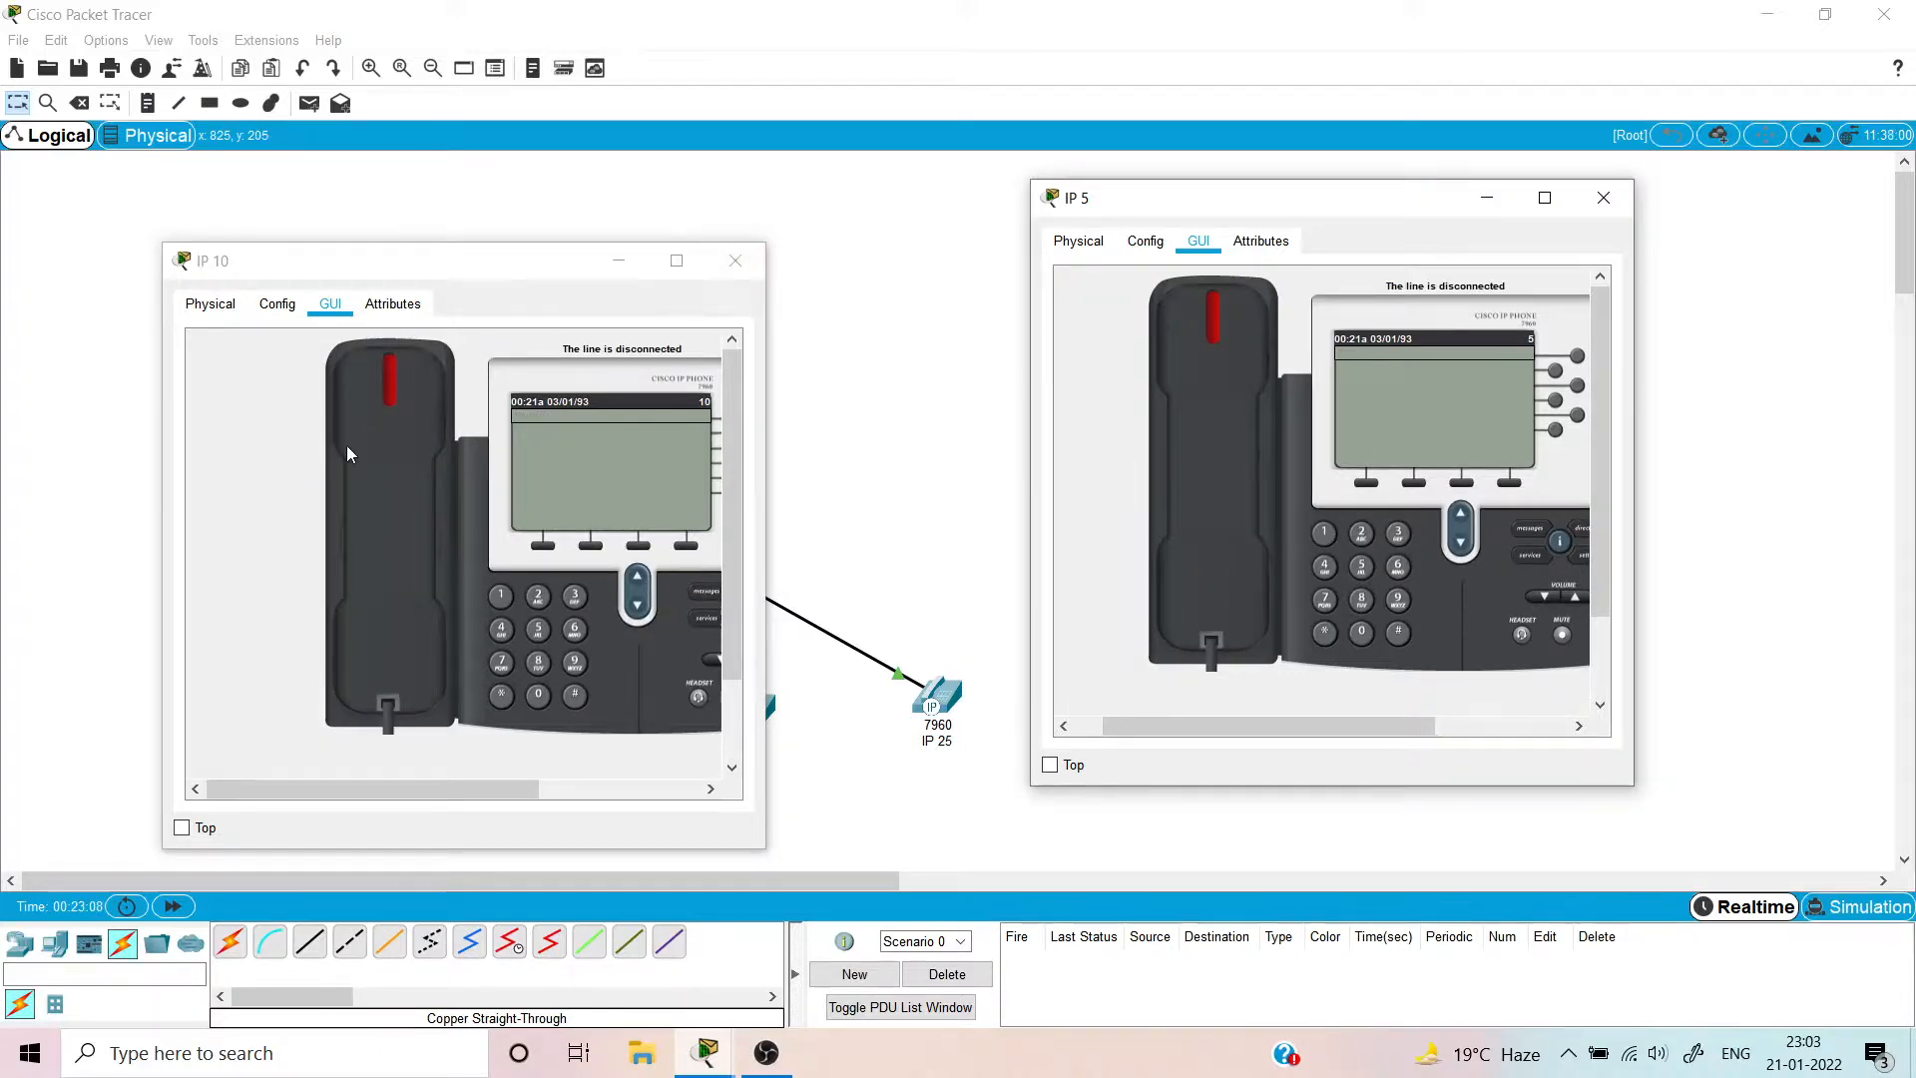
- Test a call from phone IP 10 to extension 5, answer it on IP 5, hang up both handsets and close IP 10's window
click(386, 447)
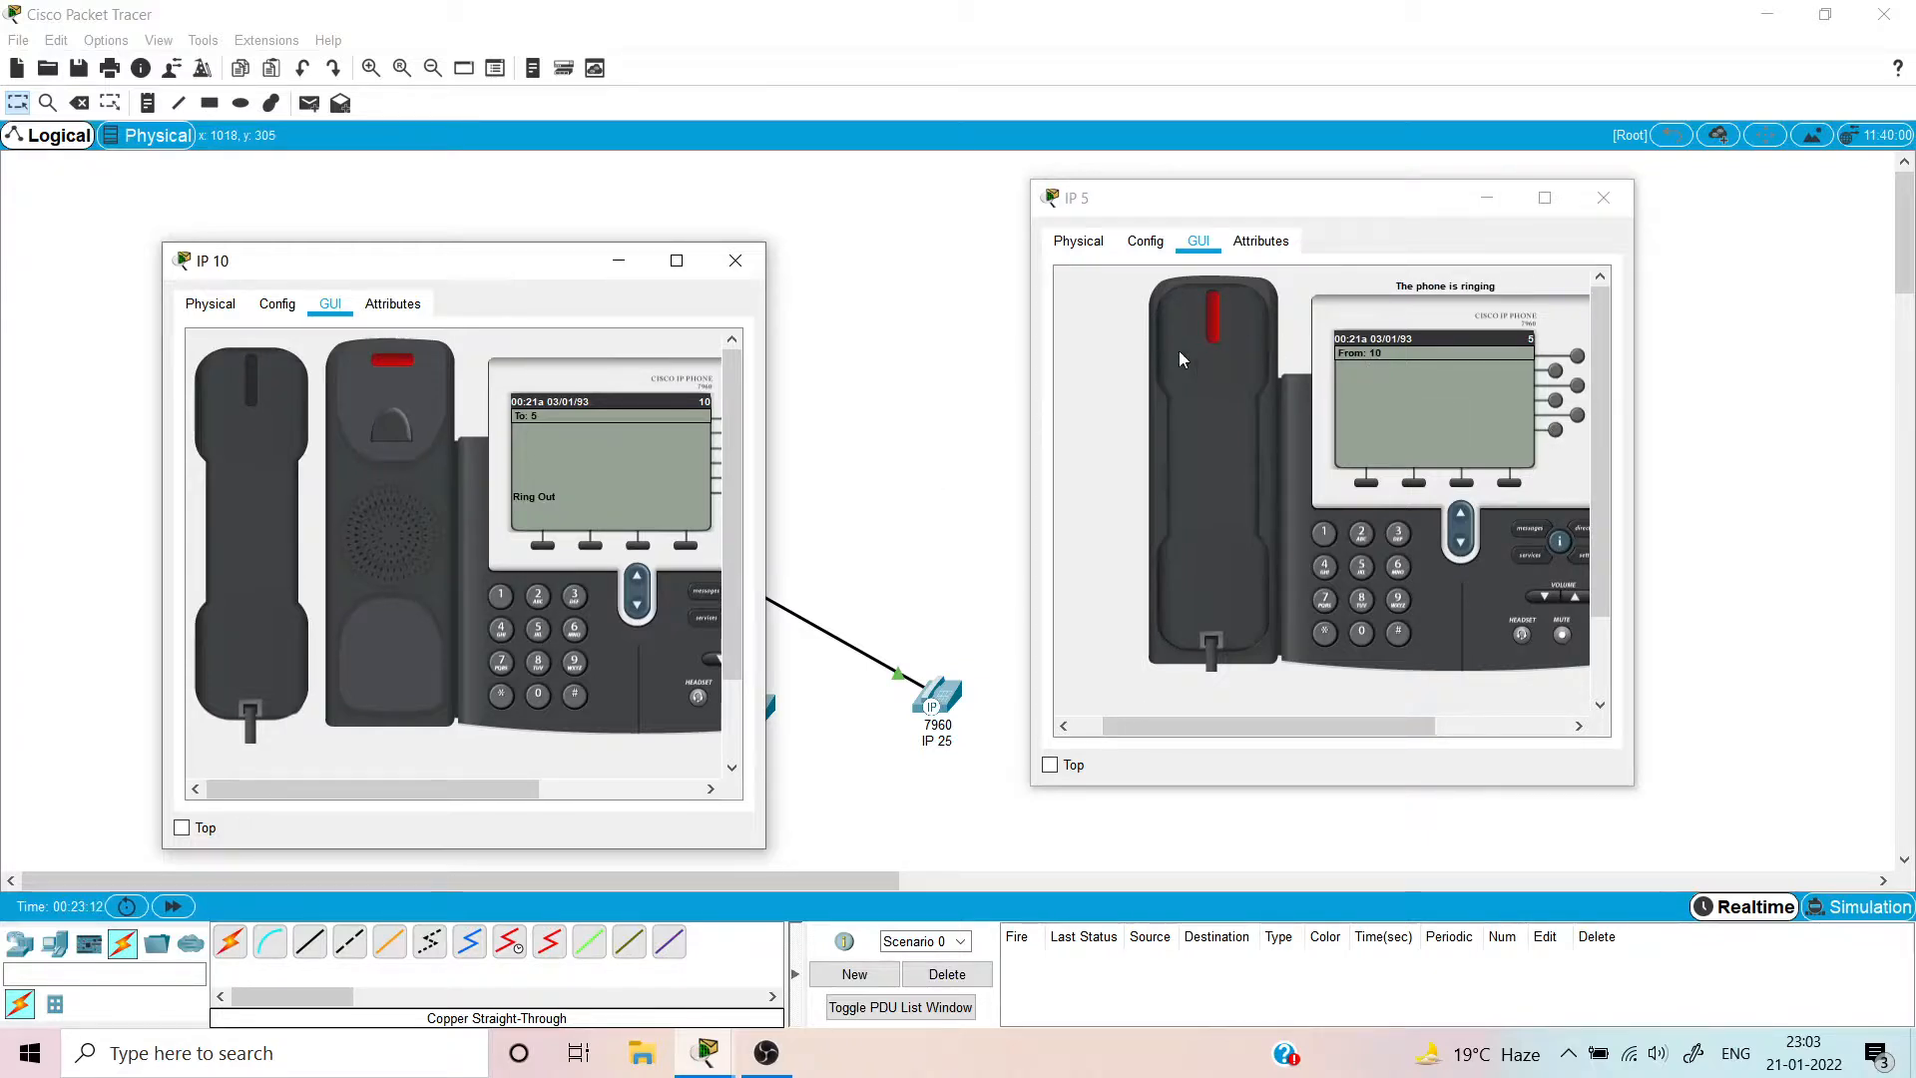
click(1211, 343)
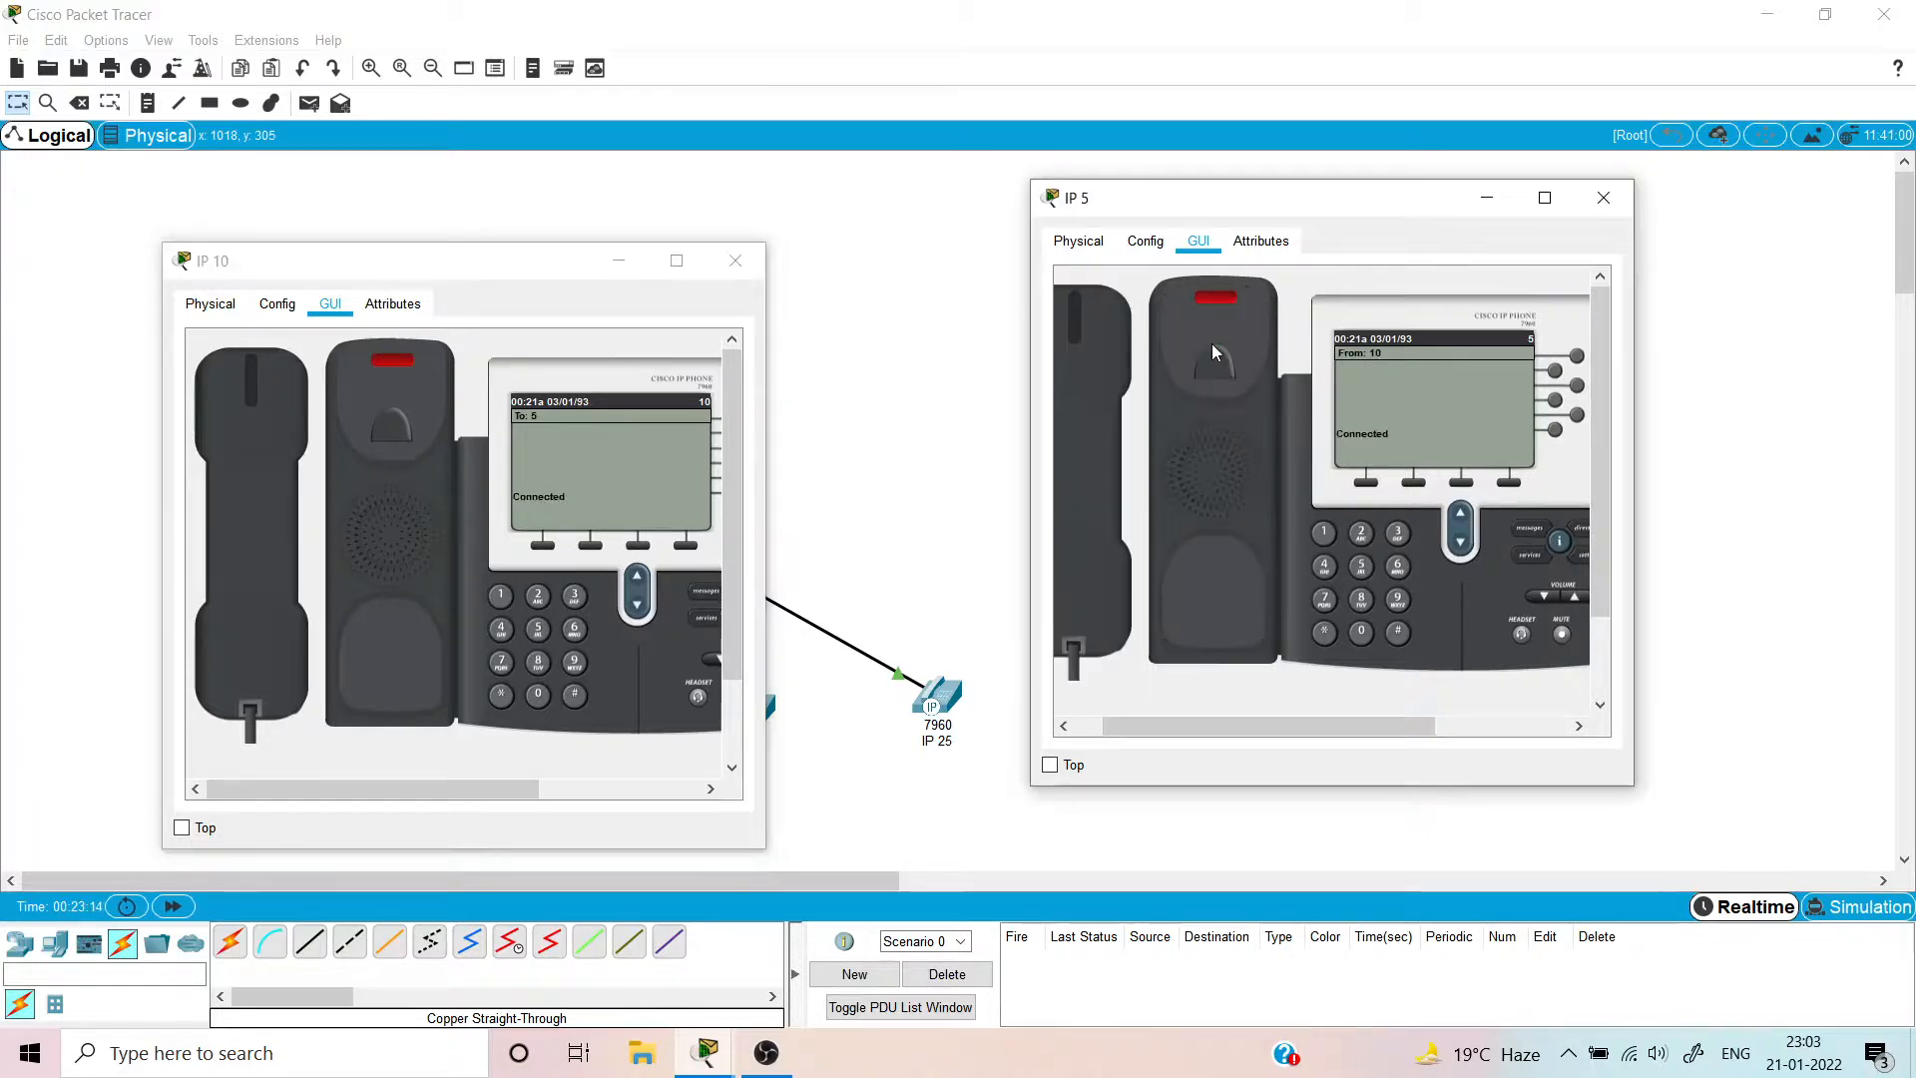
click(1116, 457)
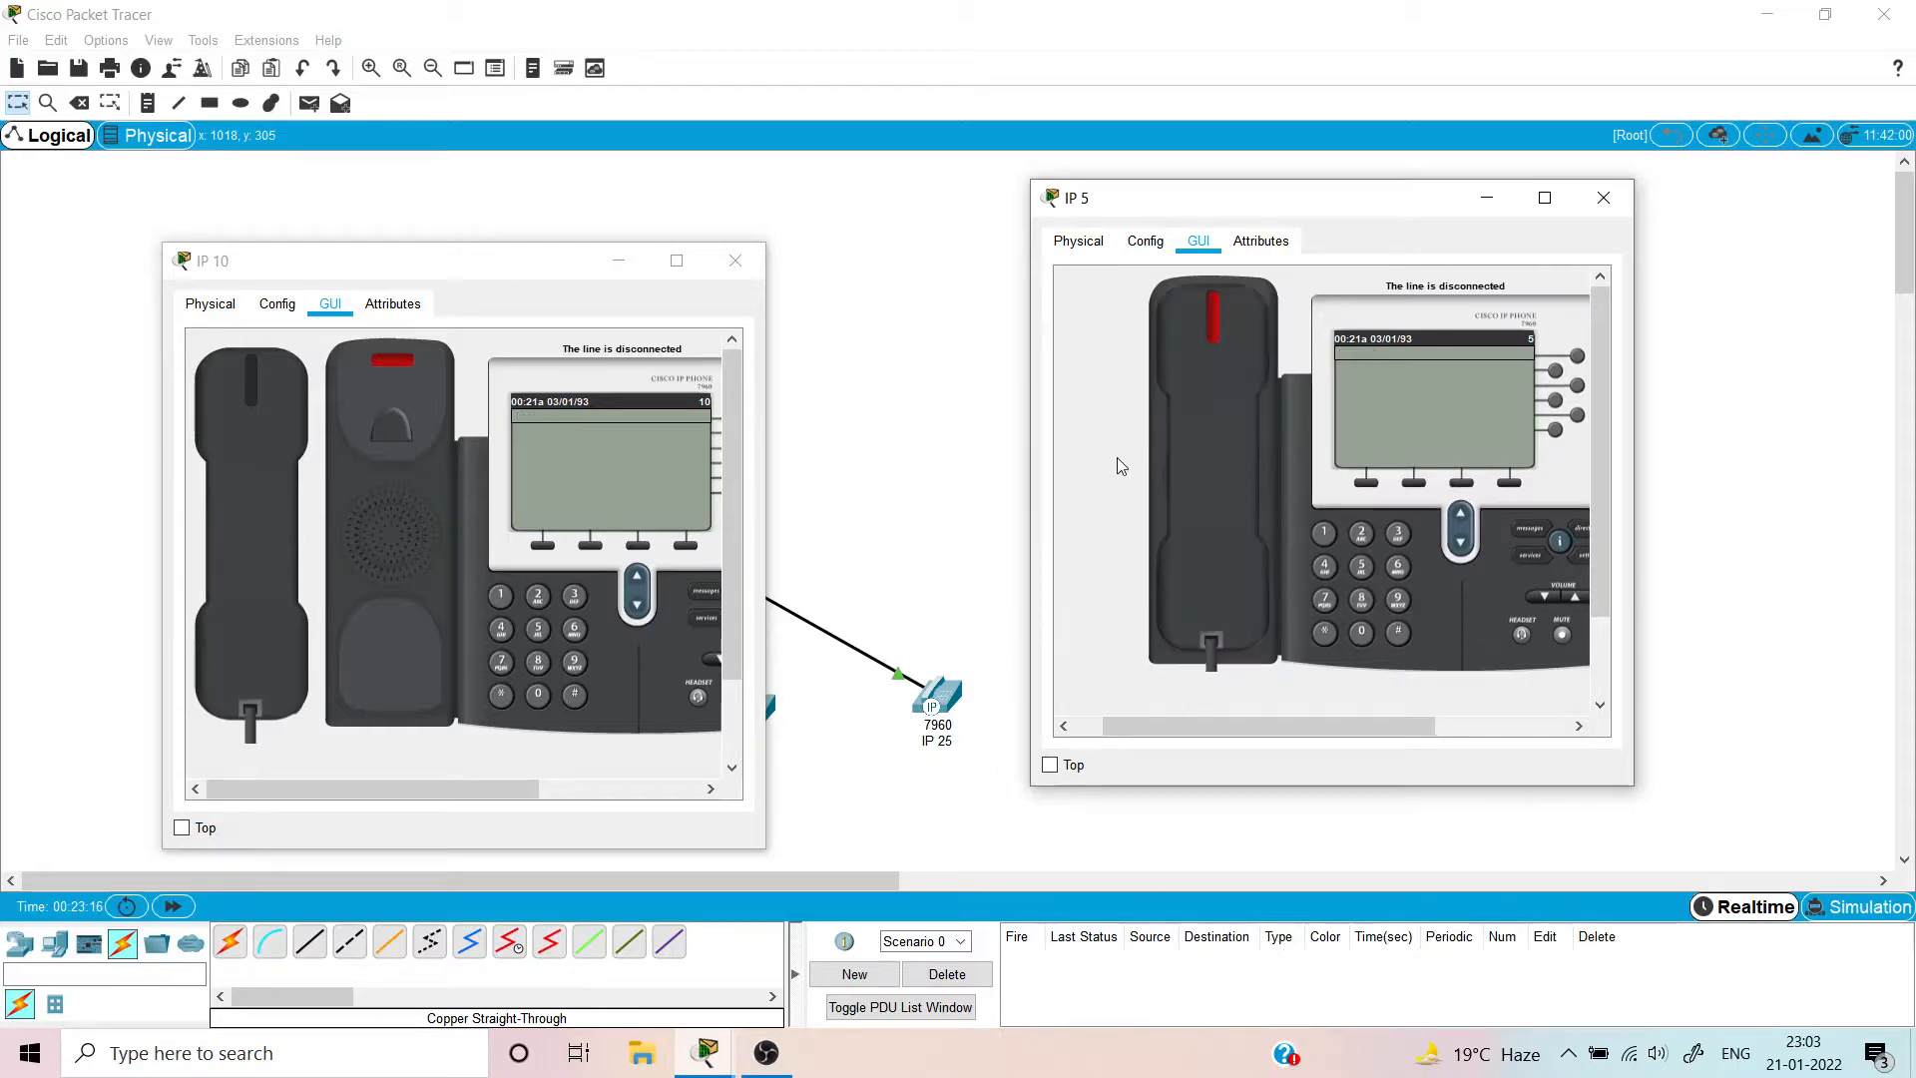
click(368, 469)
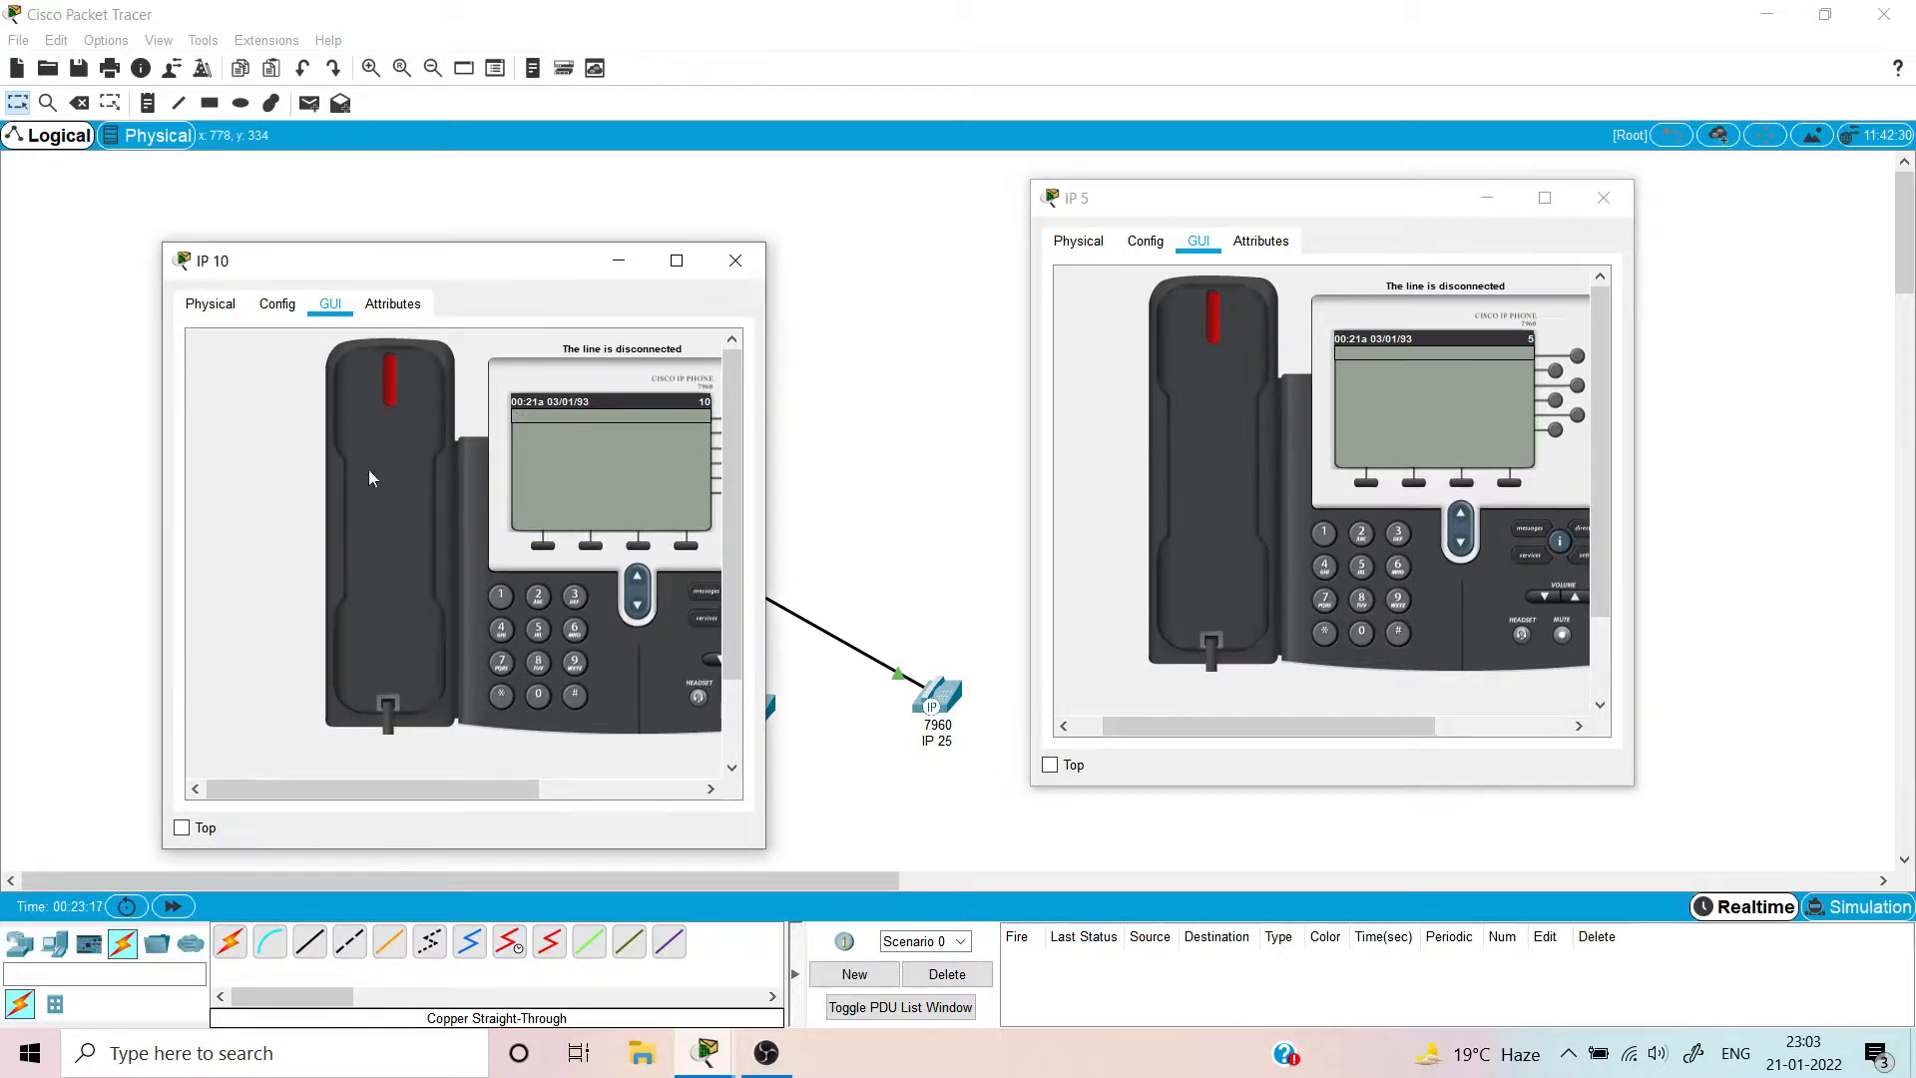
click(736, 260)
- Open phone IP 15's handset interface and place a call to extension 5
click(596, 722)
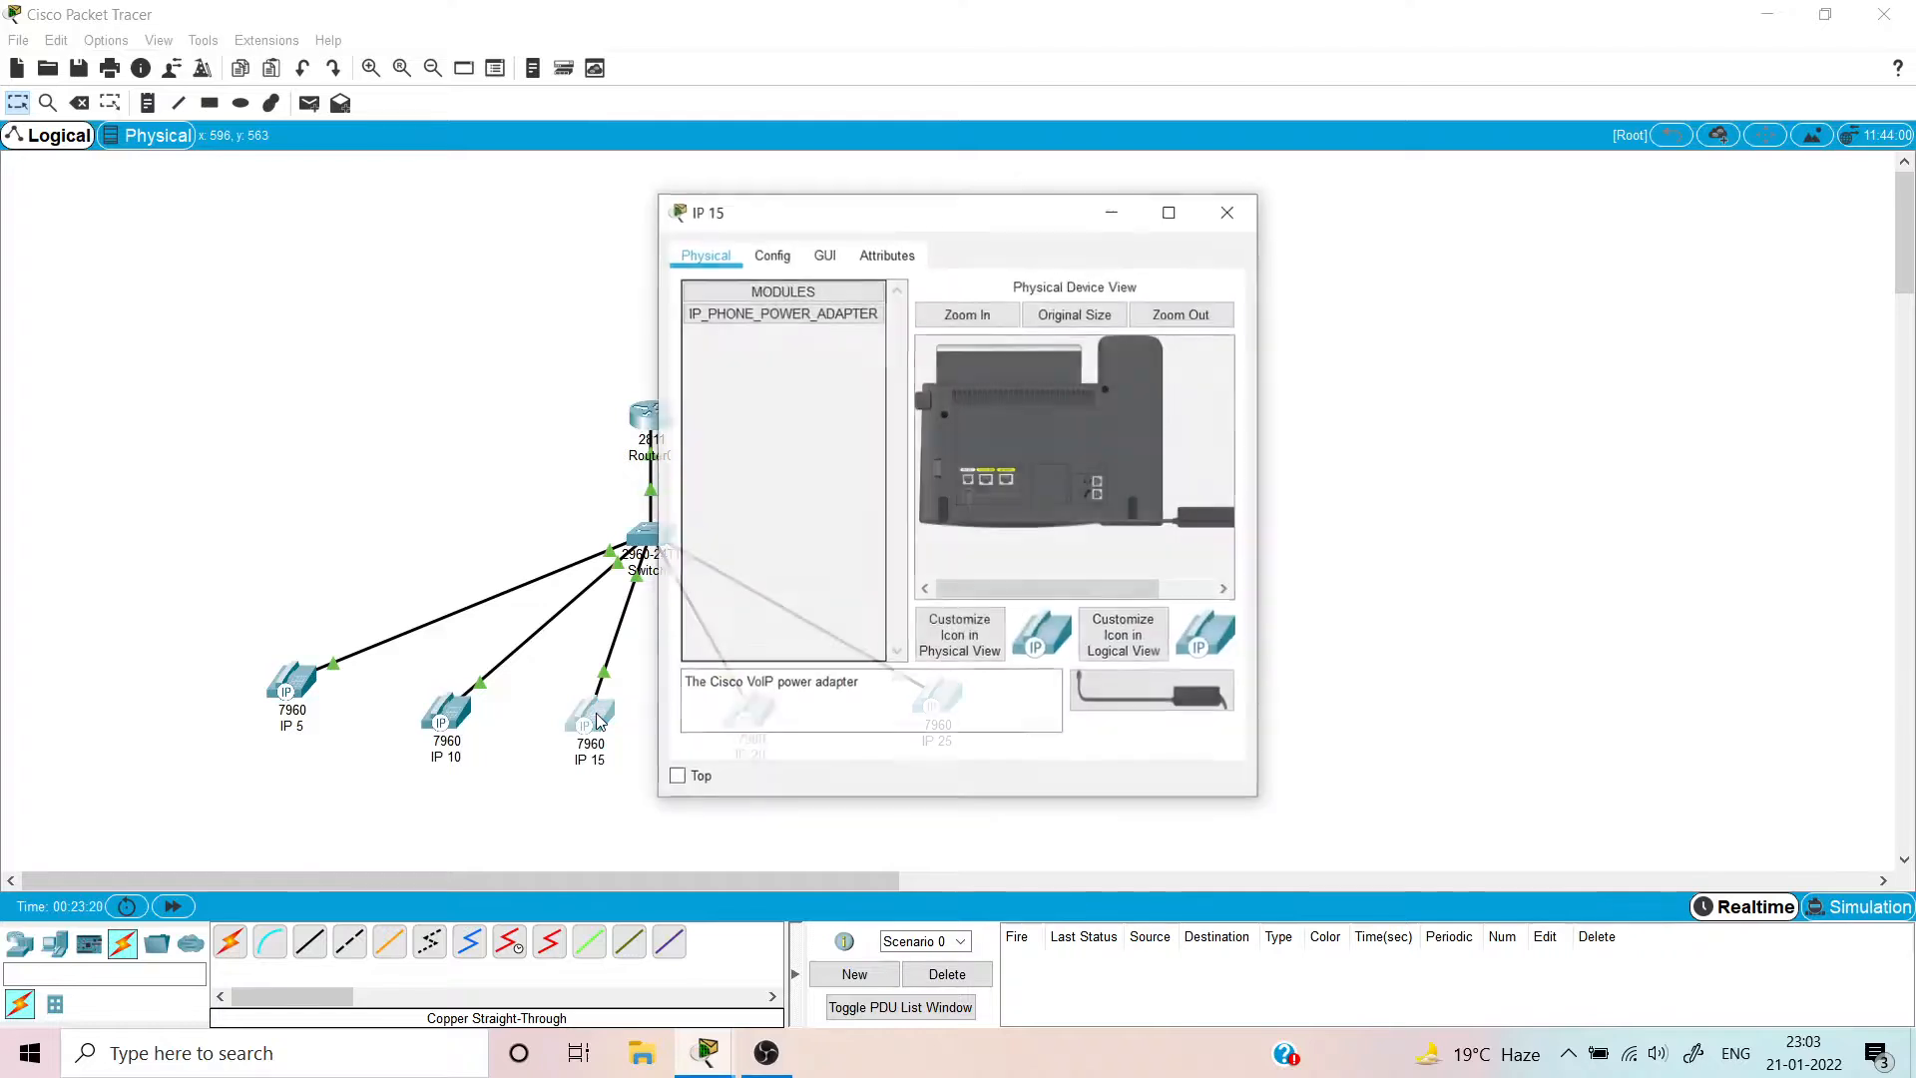
click(834, 255)
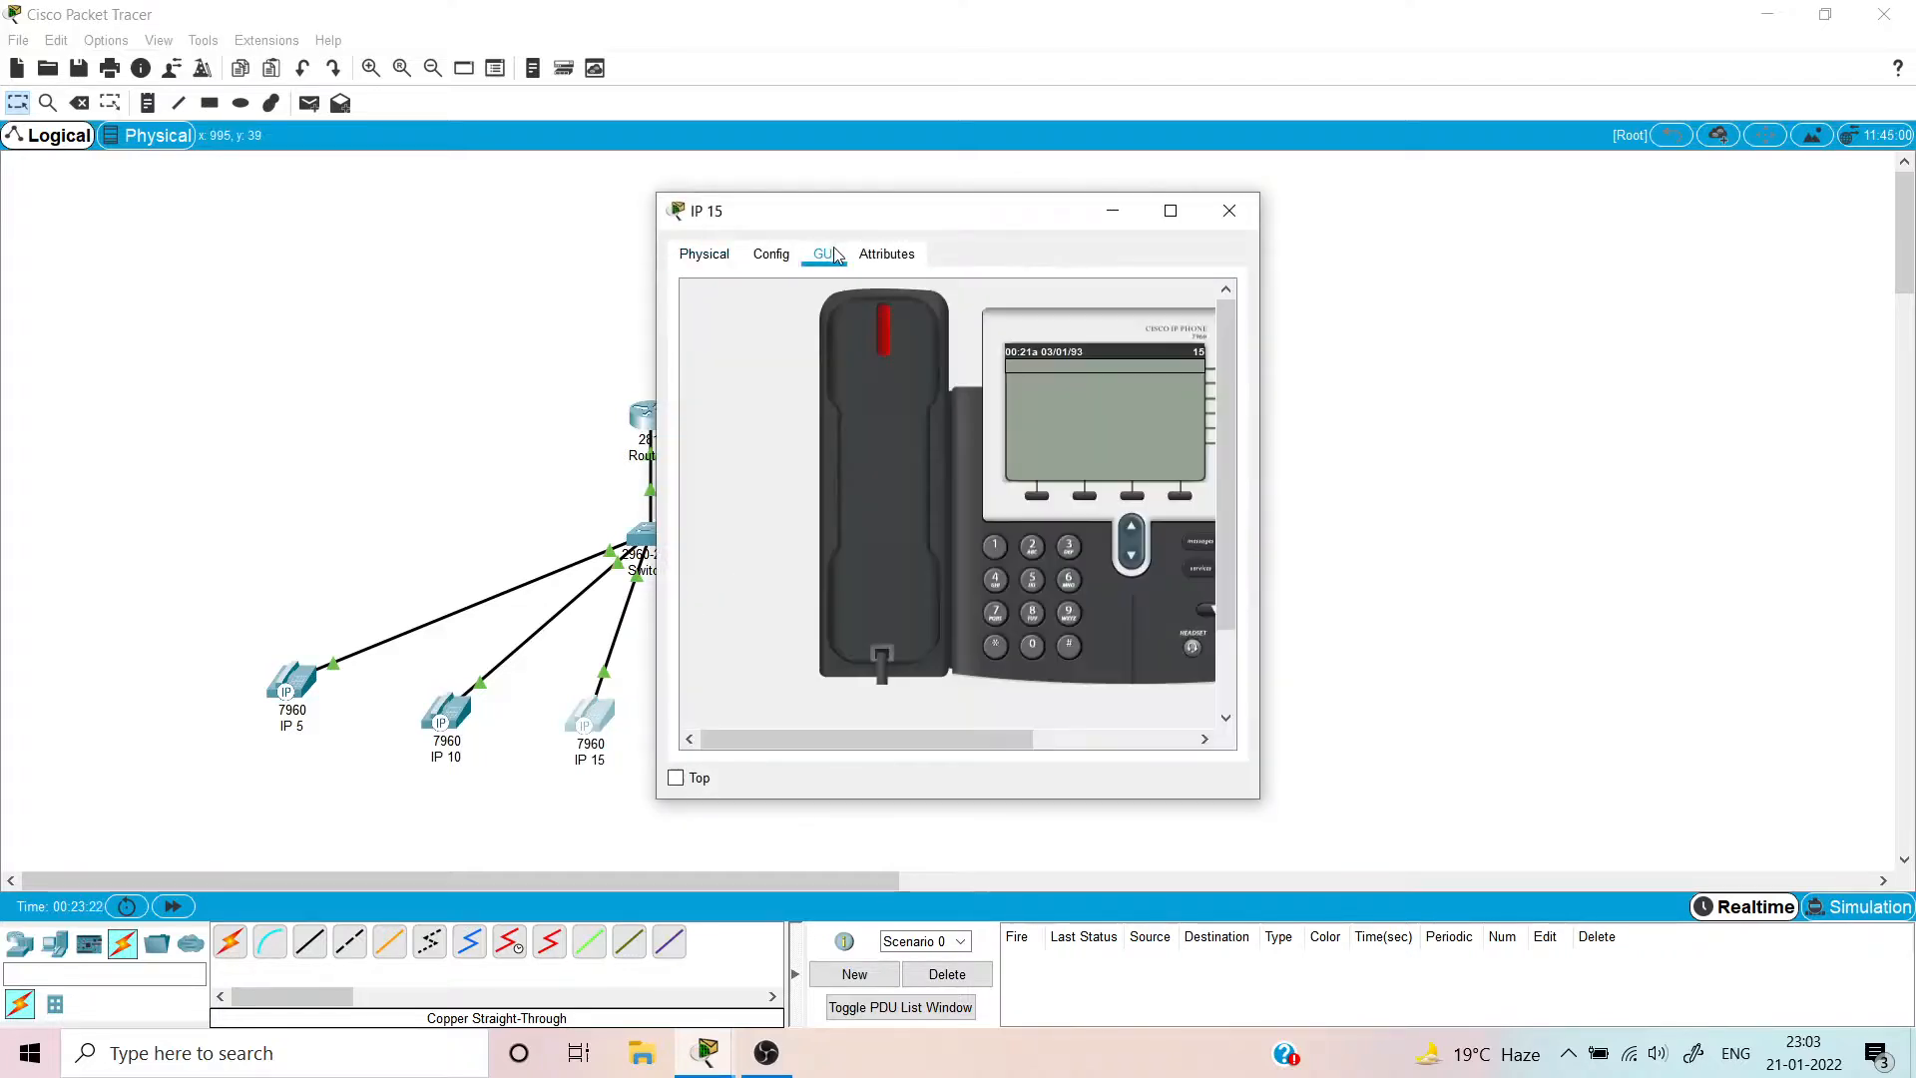
click(896, 419)
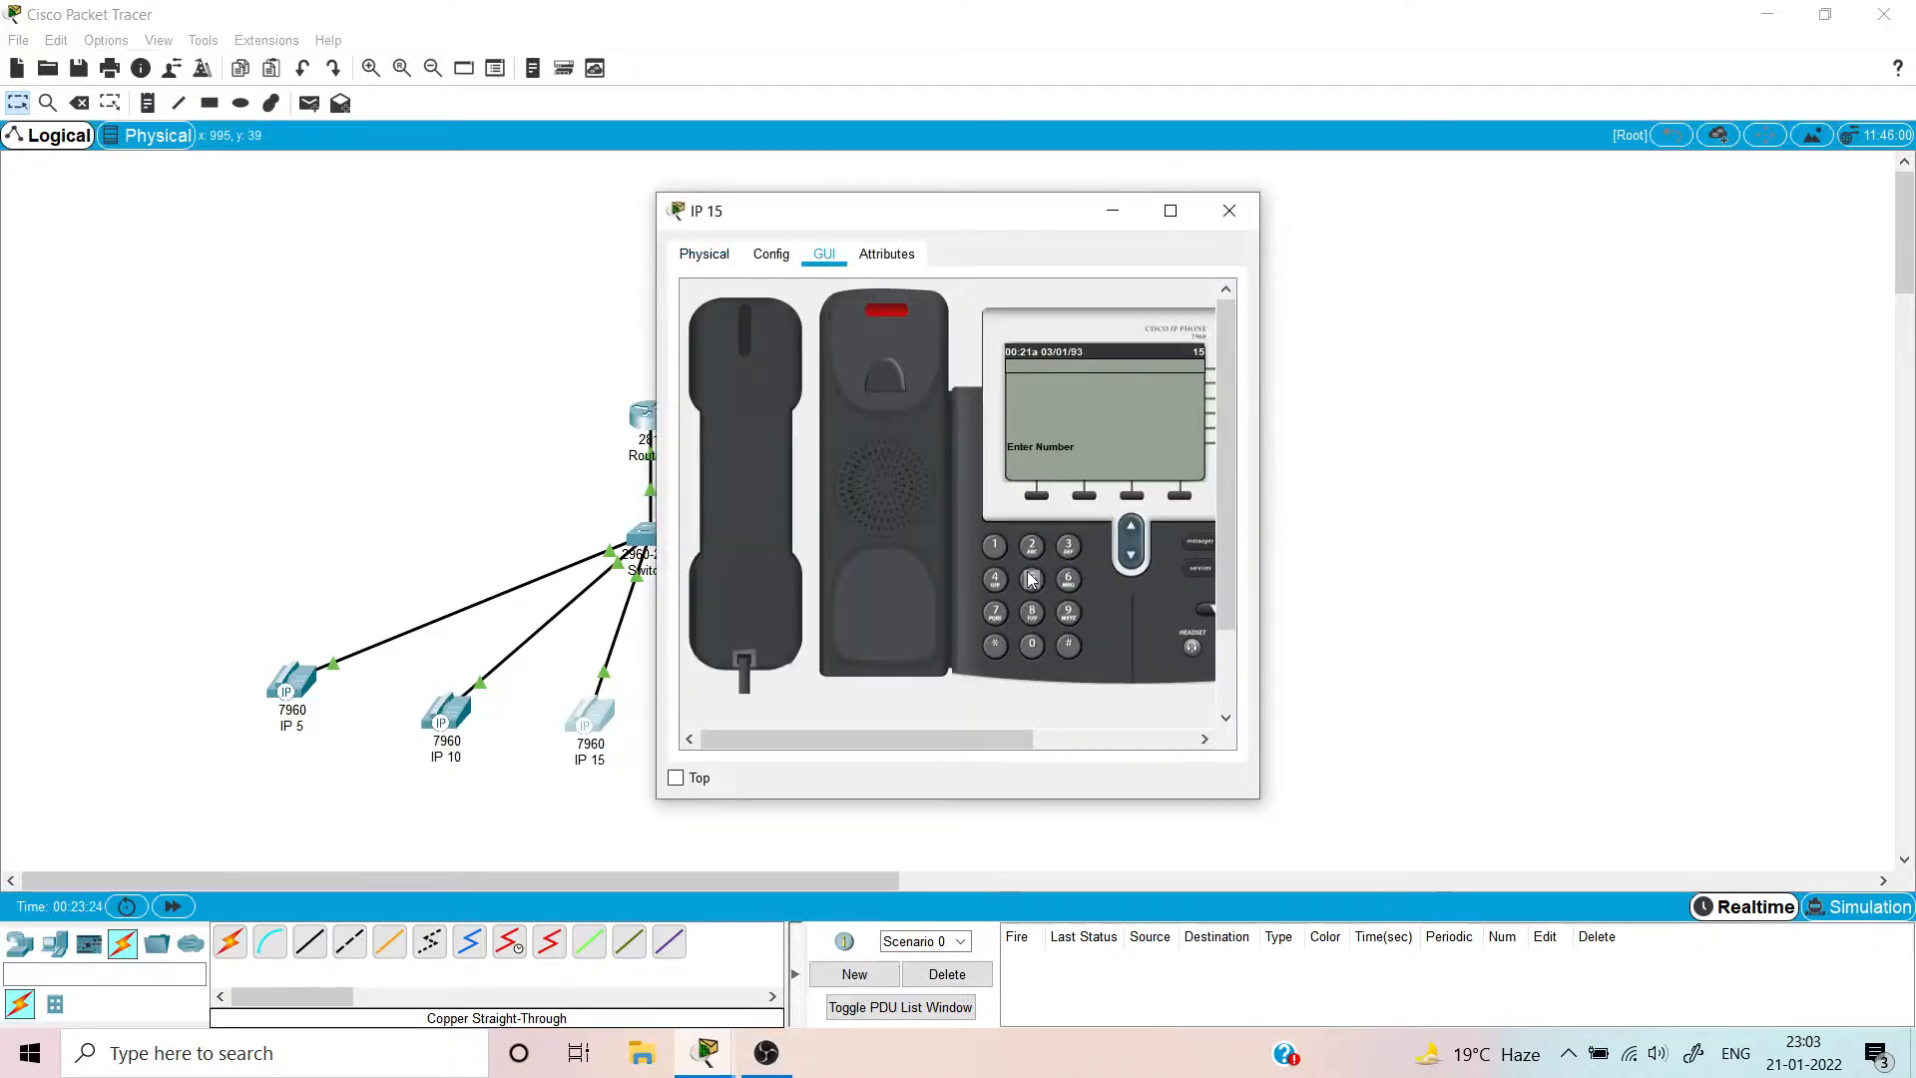
click(1031, 580)
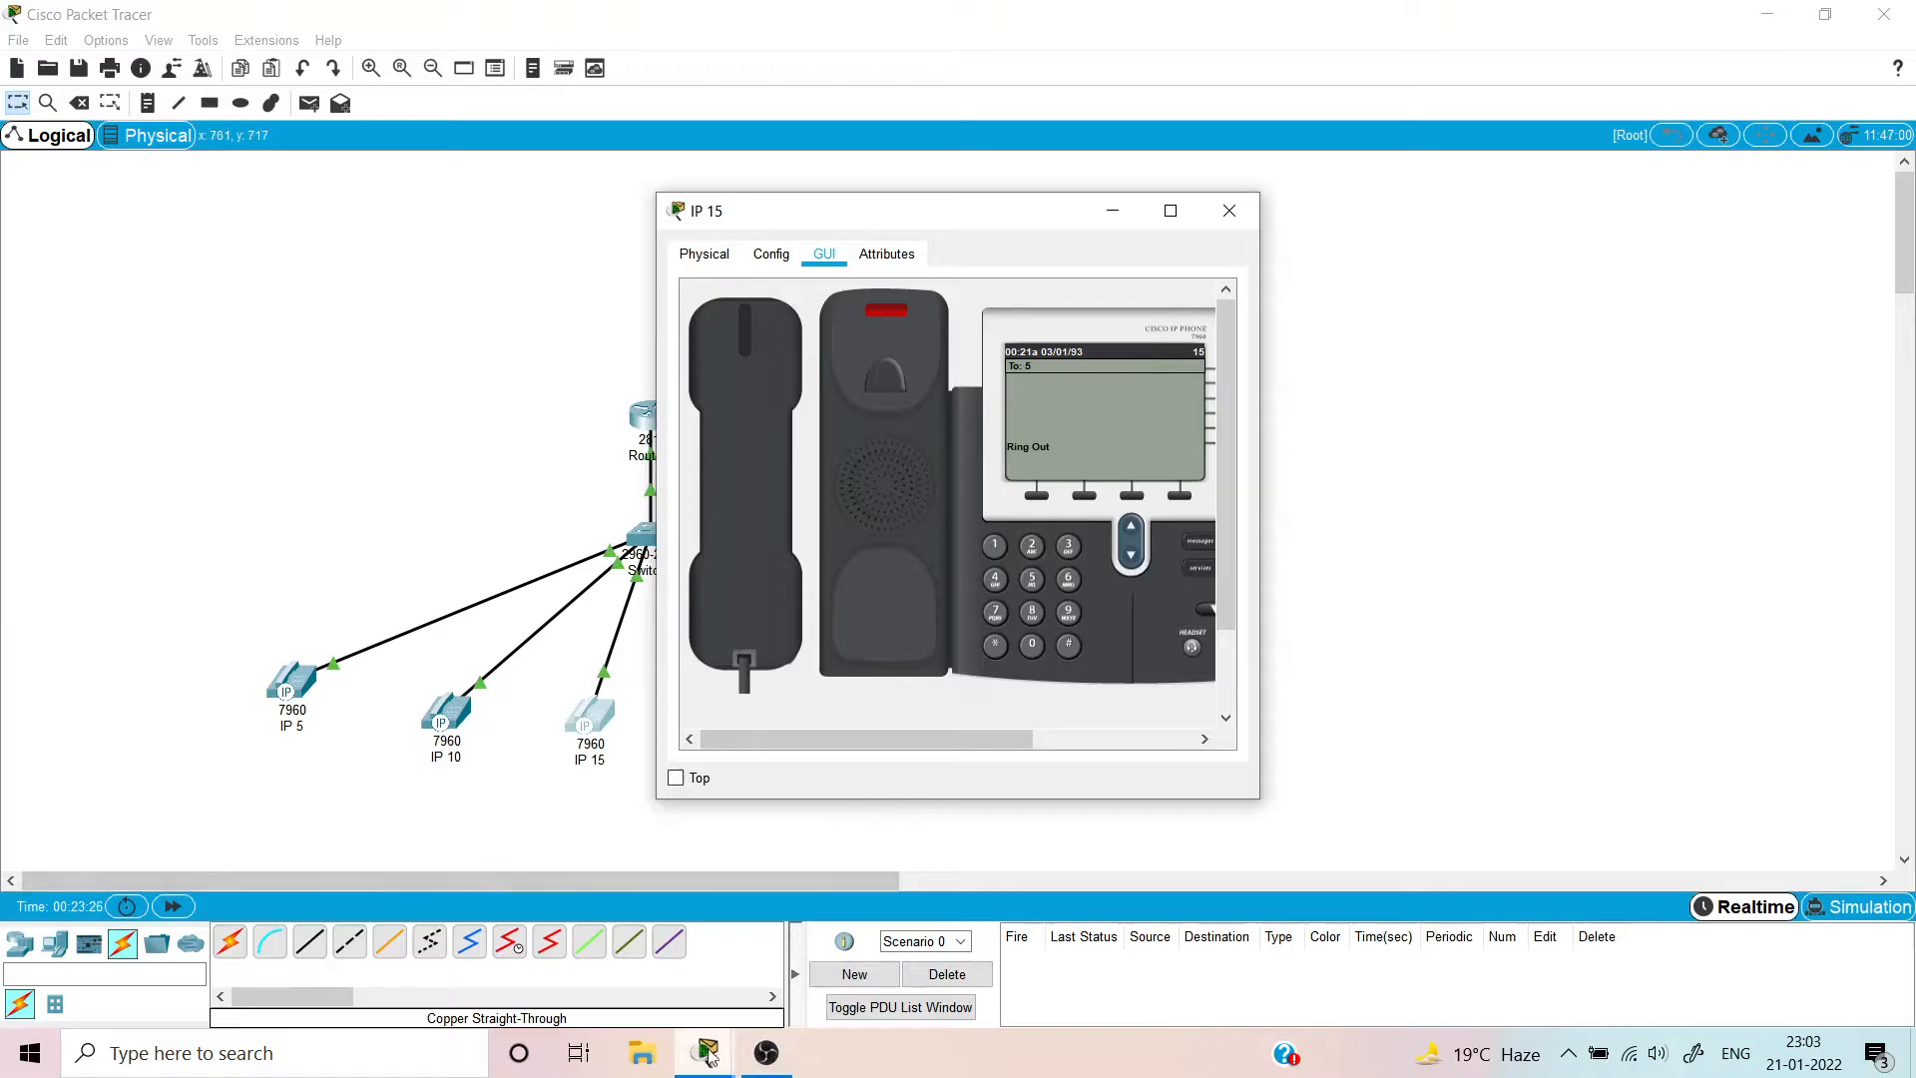
- Show phone IP 5's window beside IP 15's during the call, hang up IP 15 unanswered and close its window
mouse_move(708, 1056)
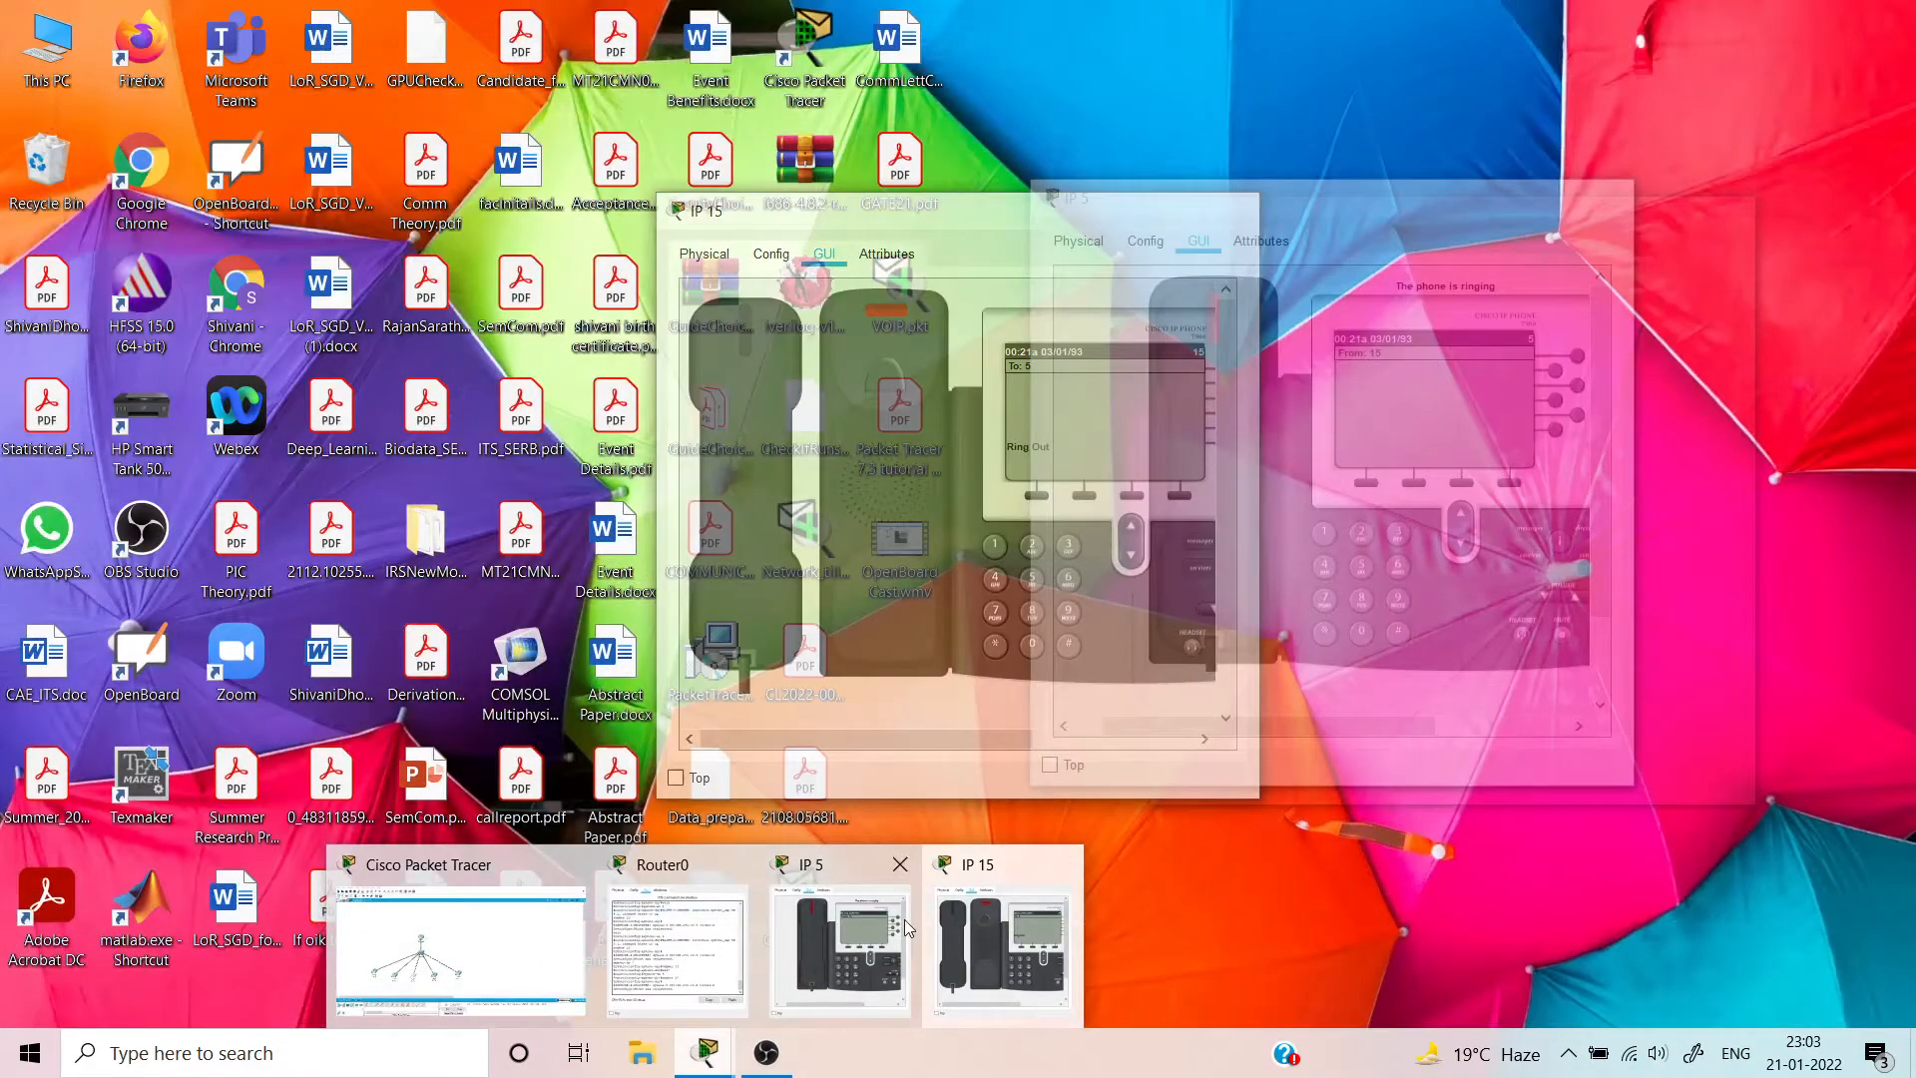
click(841, 948)
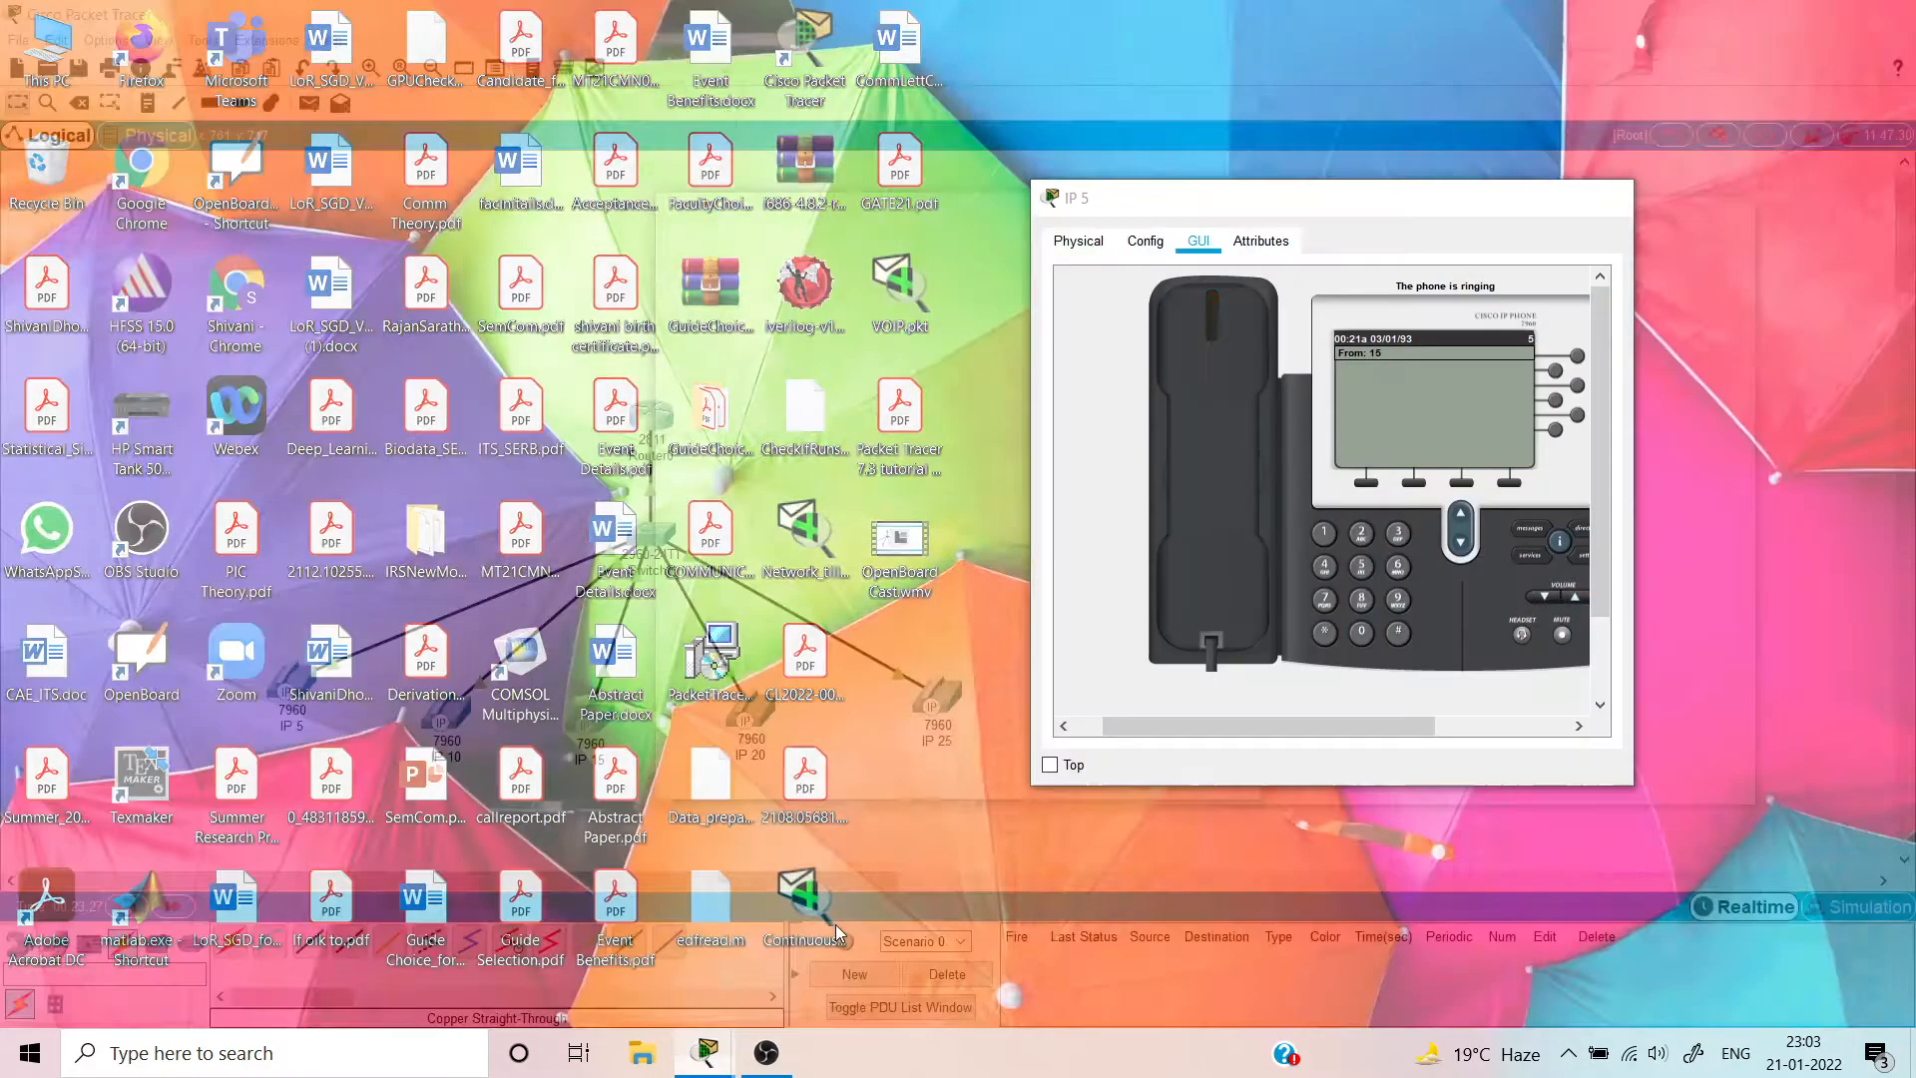
drag(925, 214, 669, 211)
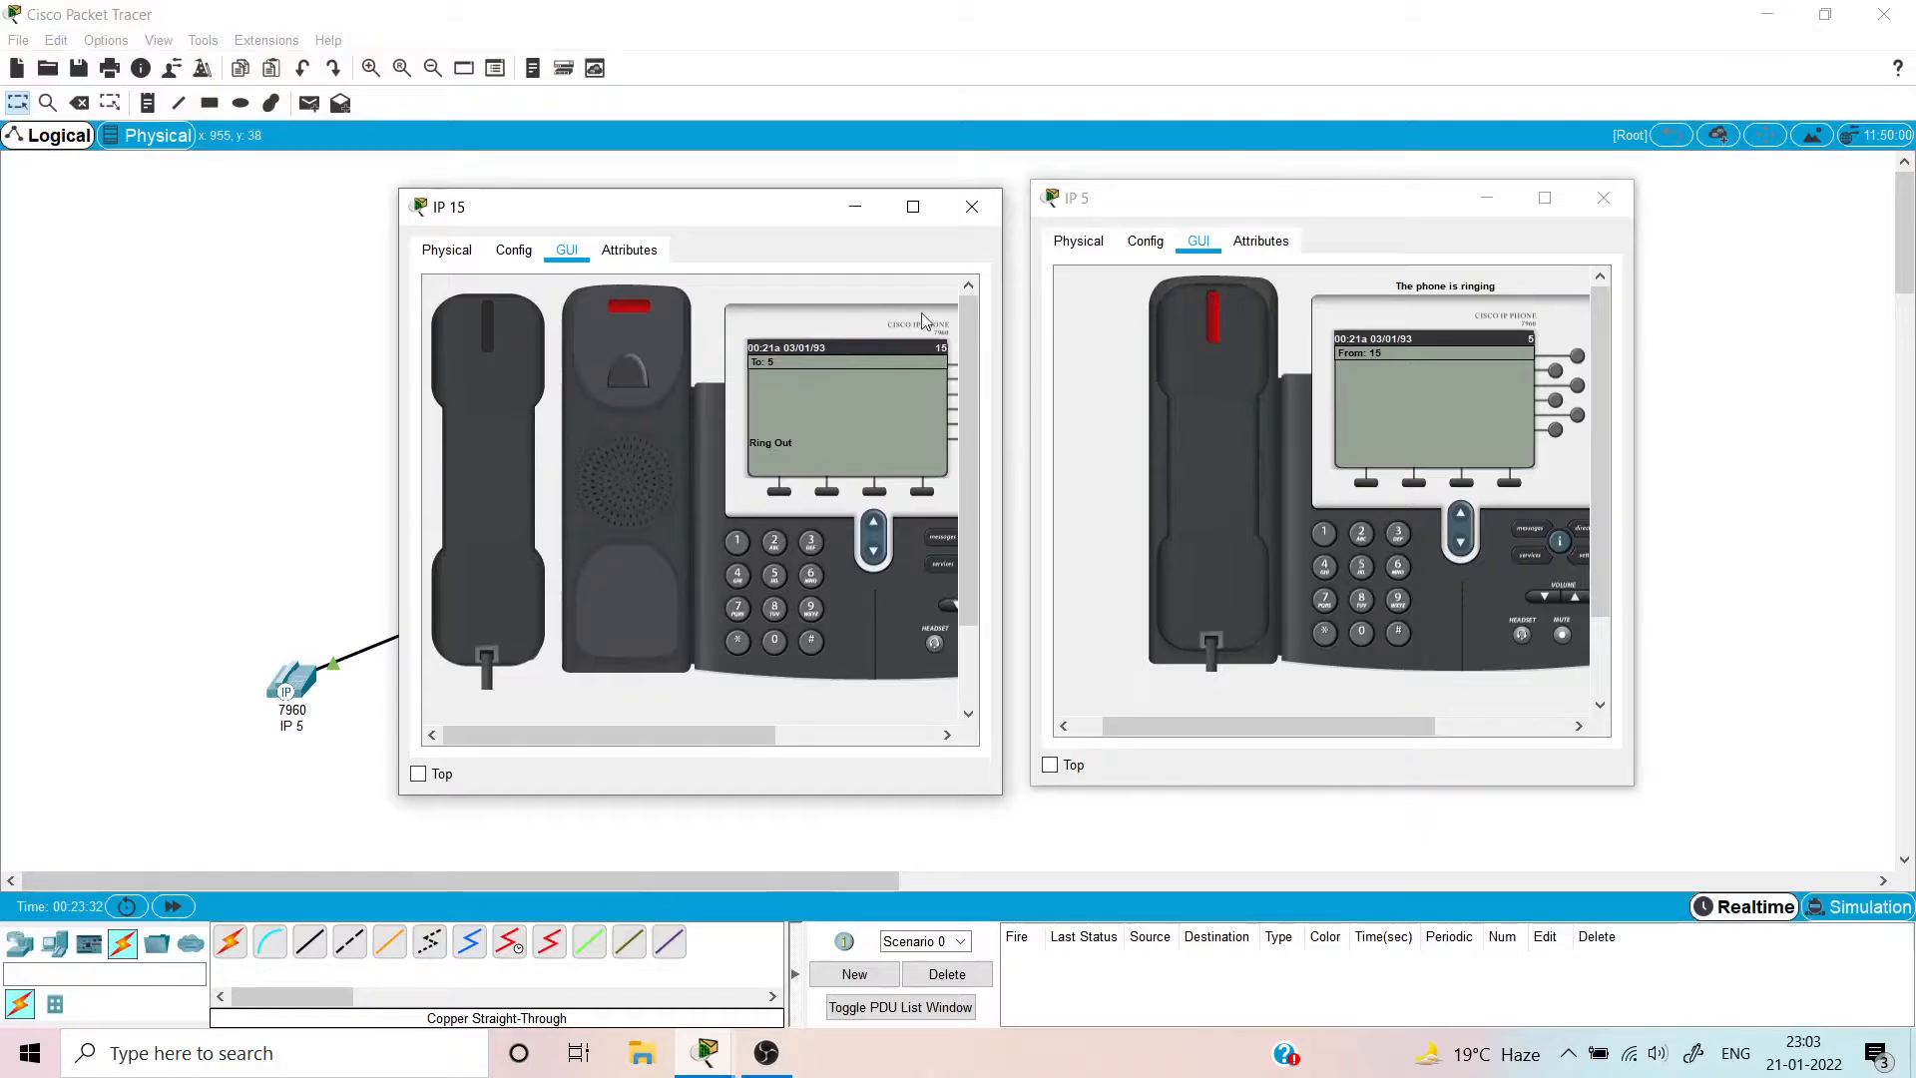
click(529, 500)
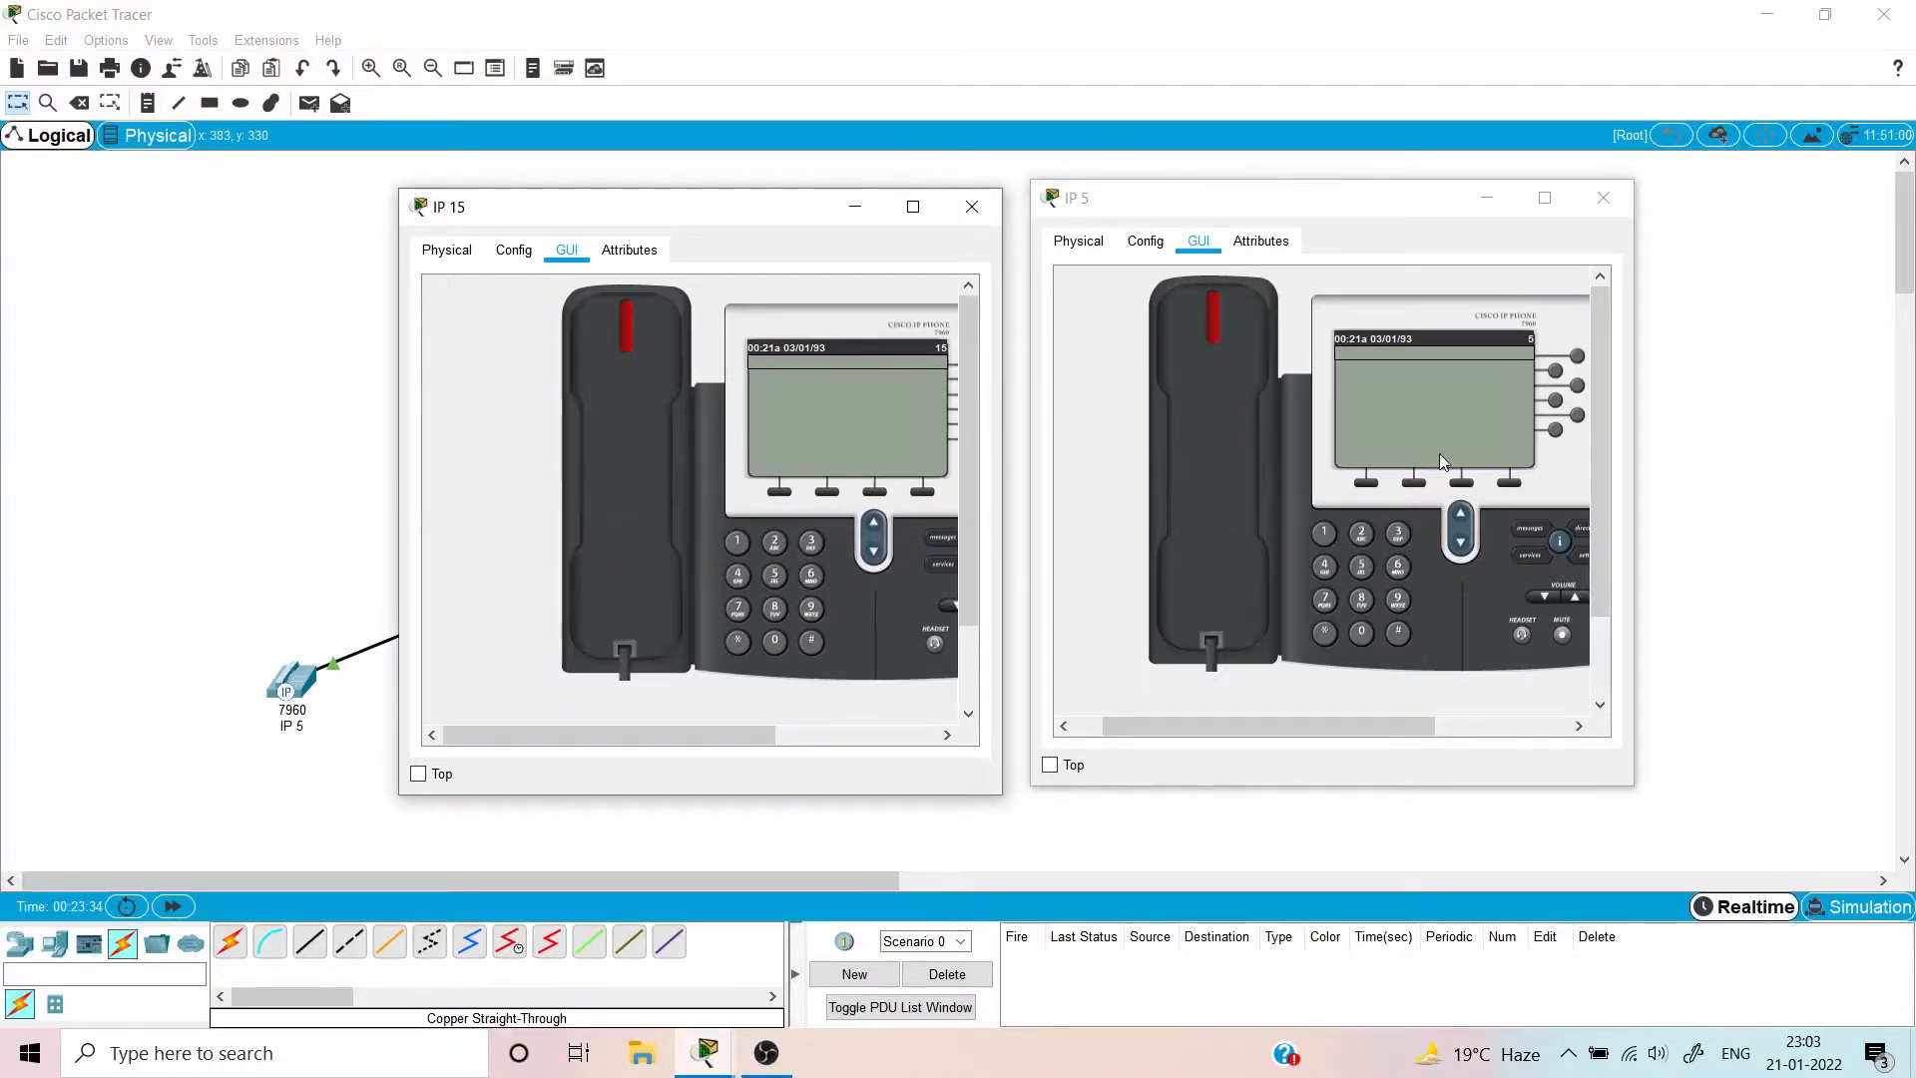
click(970, 206)
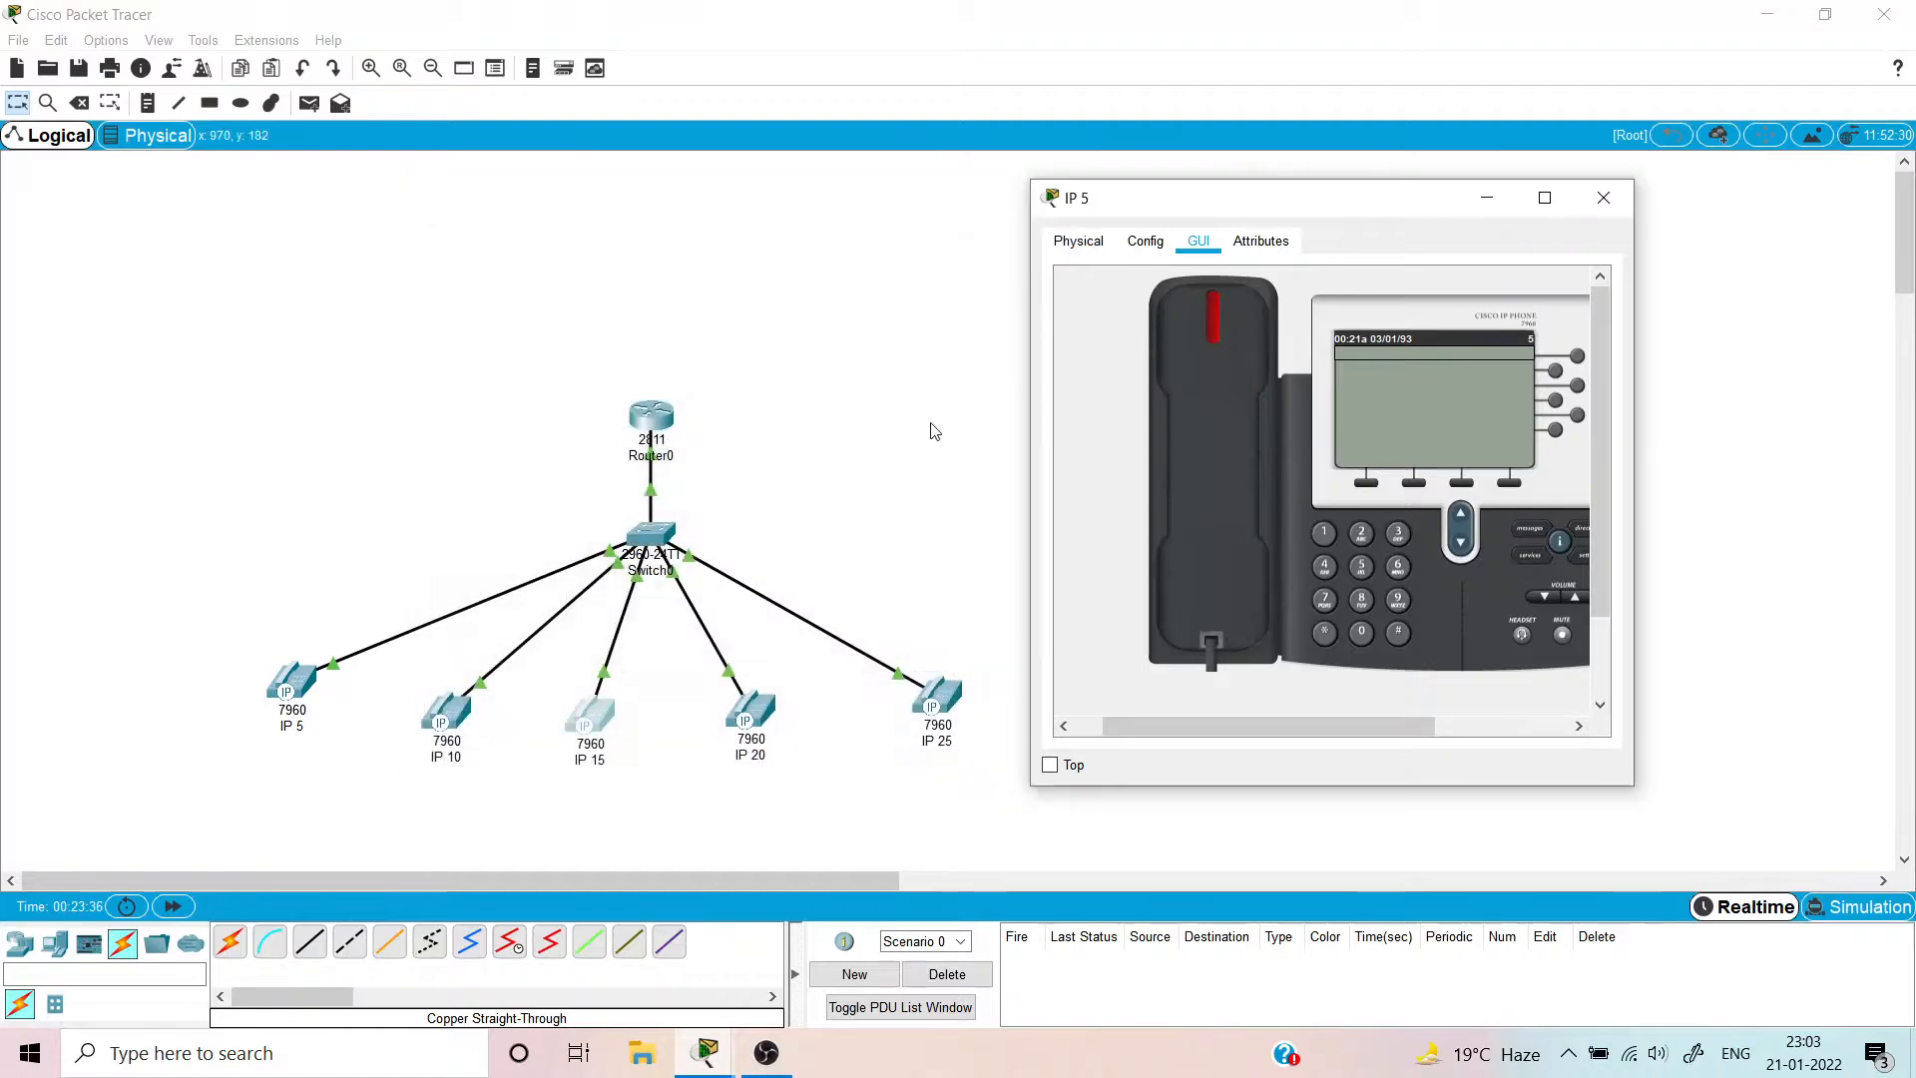
- Ring extension 5 from phone IP 25's handset interface, hang up unanswered and close IP 25's window
click(940, 698)
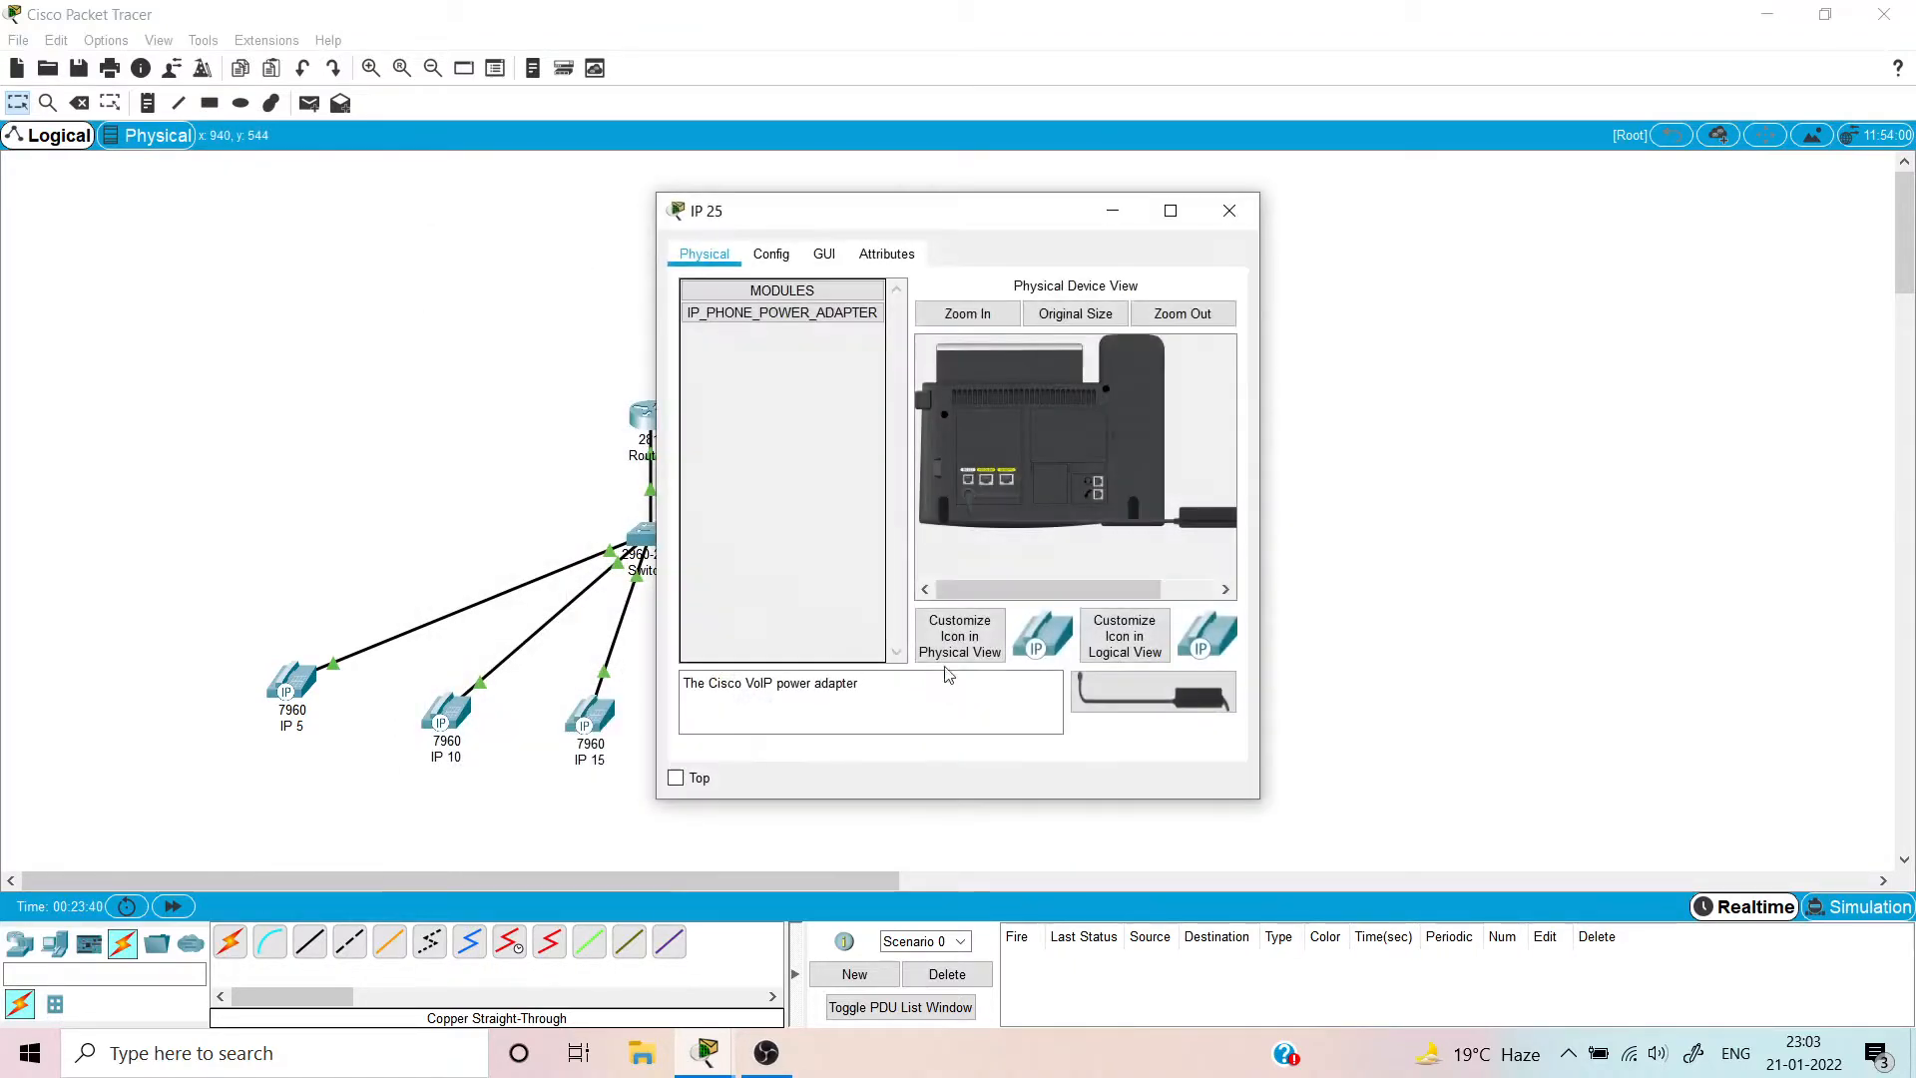
click(820, 254)
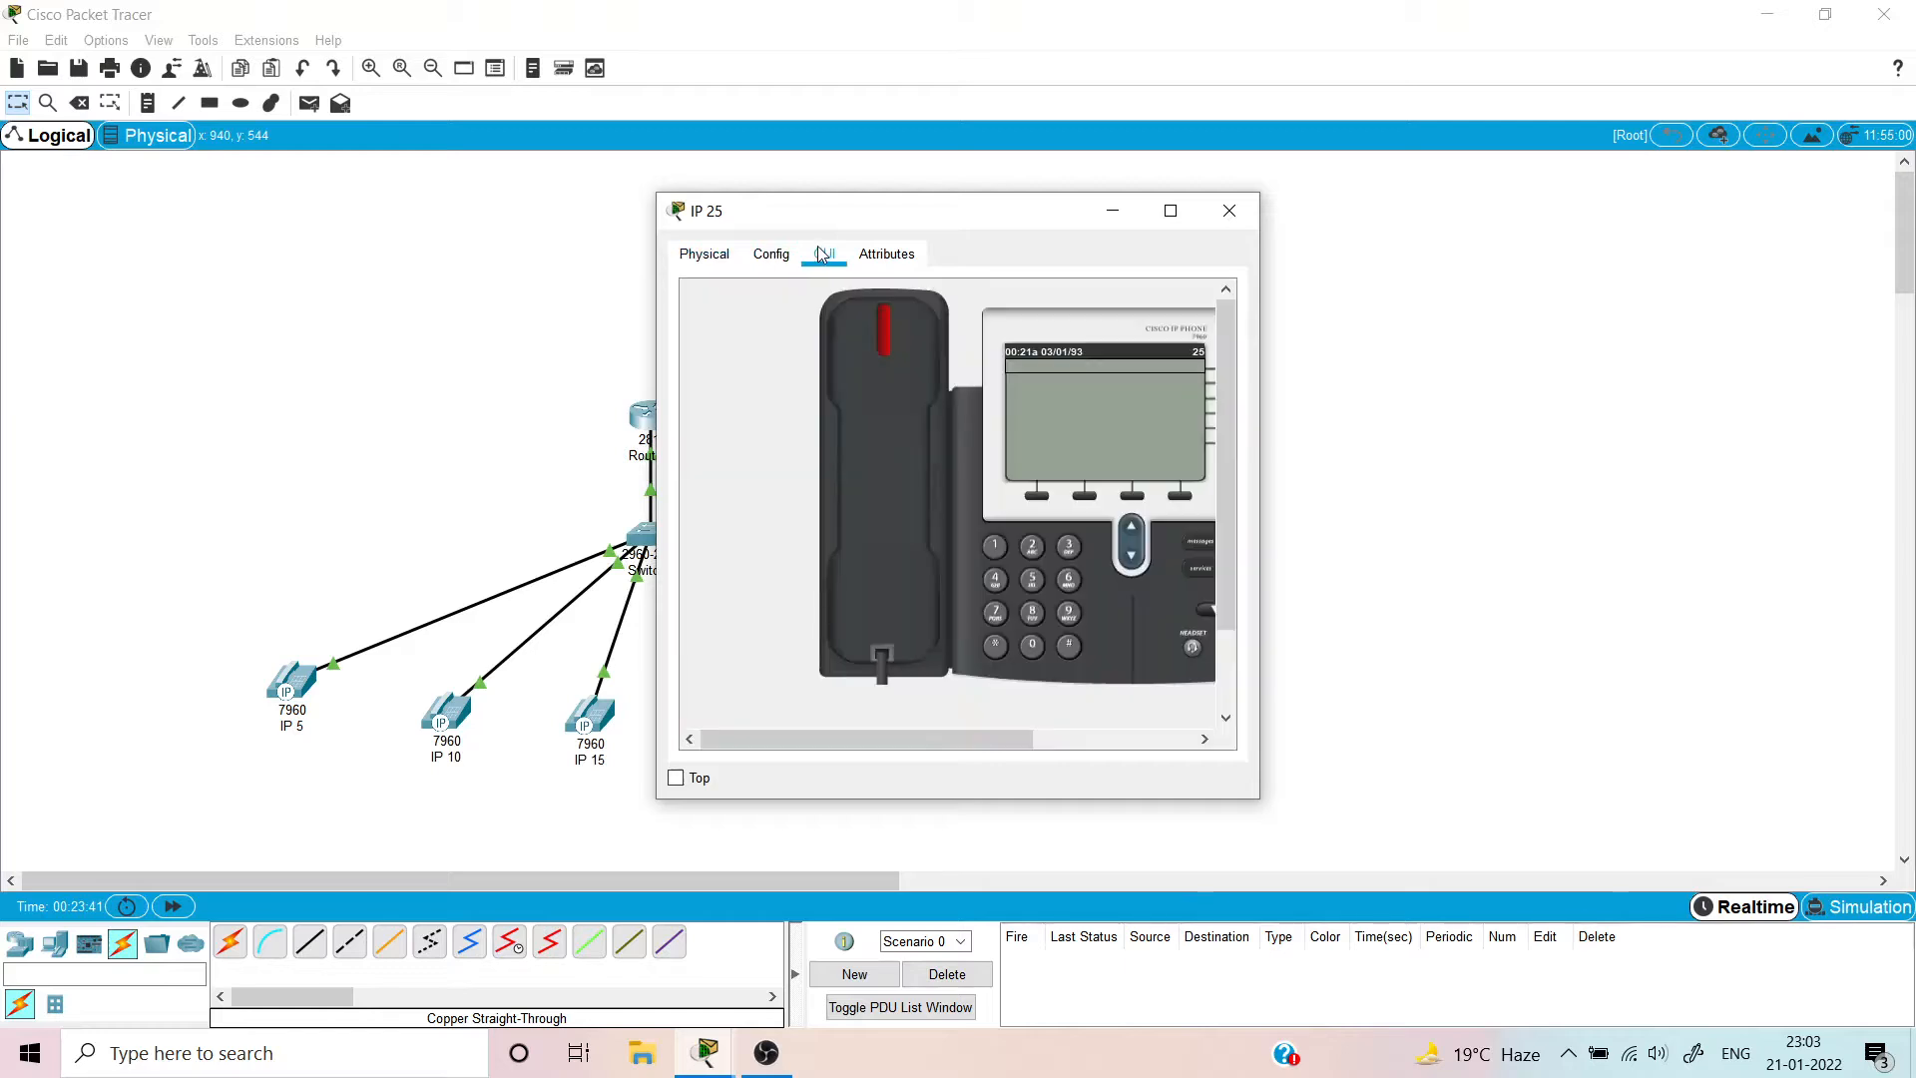
click(867, 374)
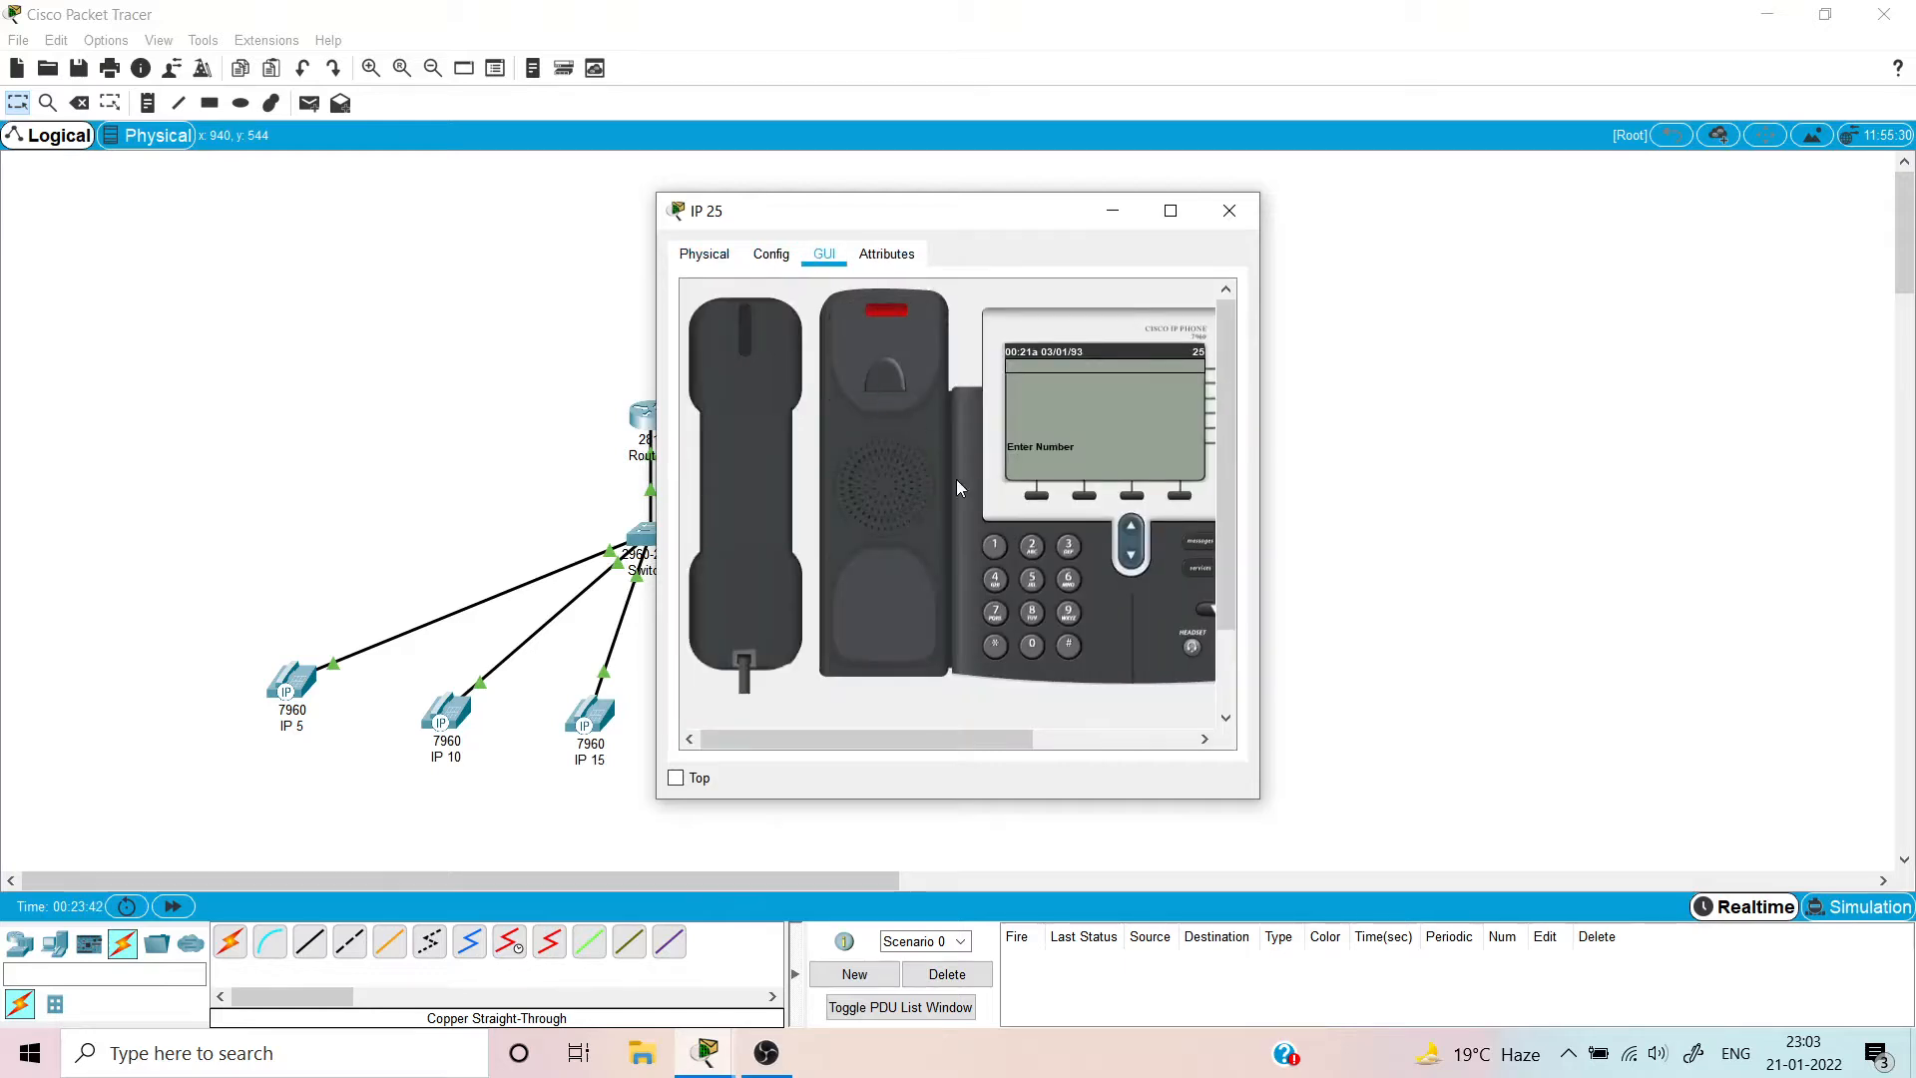
click(1033, 581)
click(756, 499)
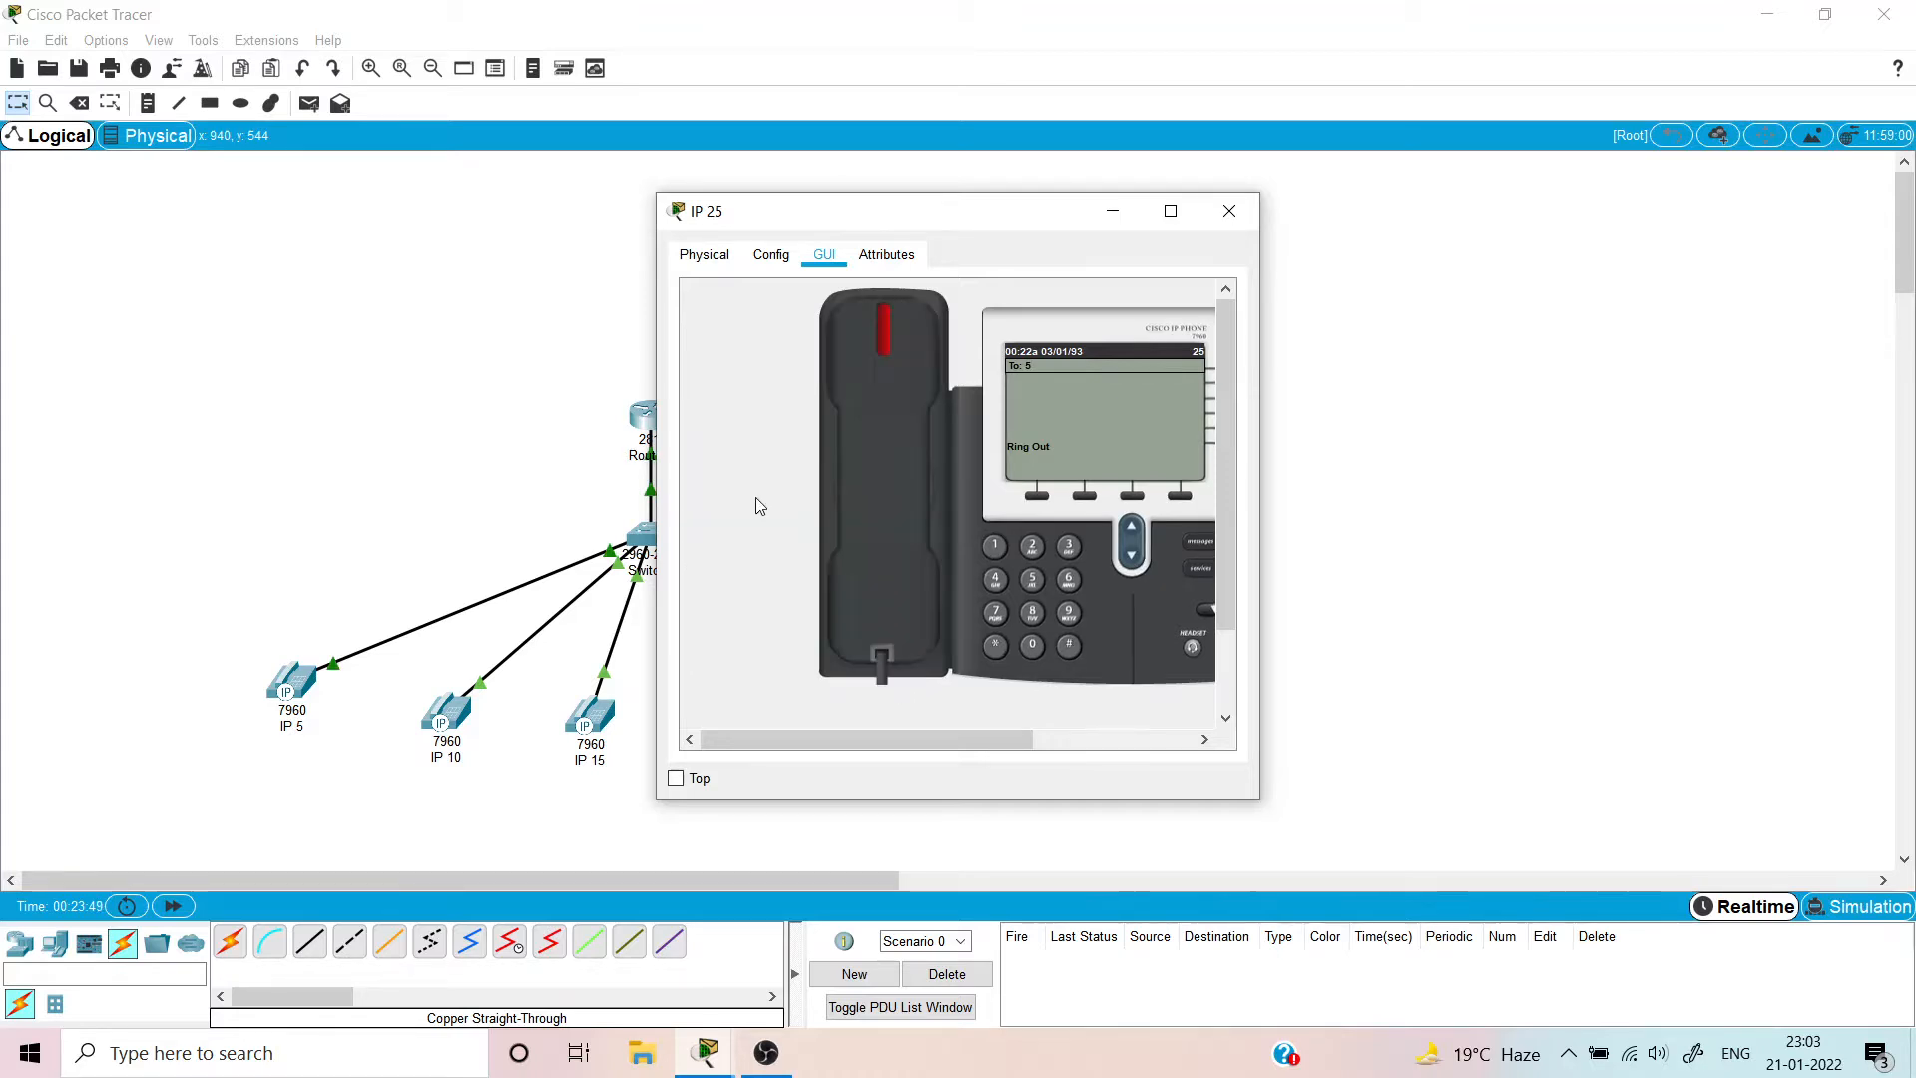
click(1255, 209)
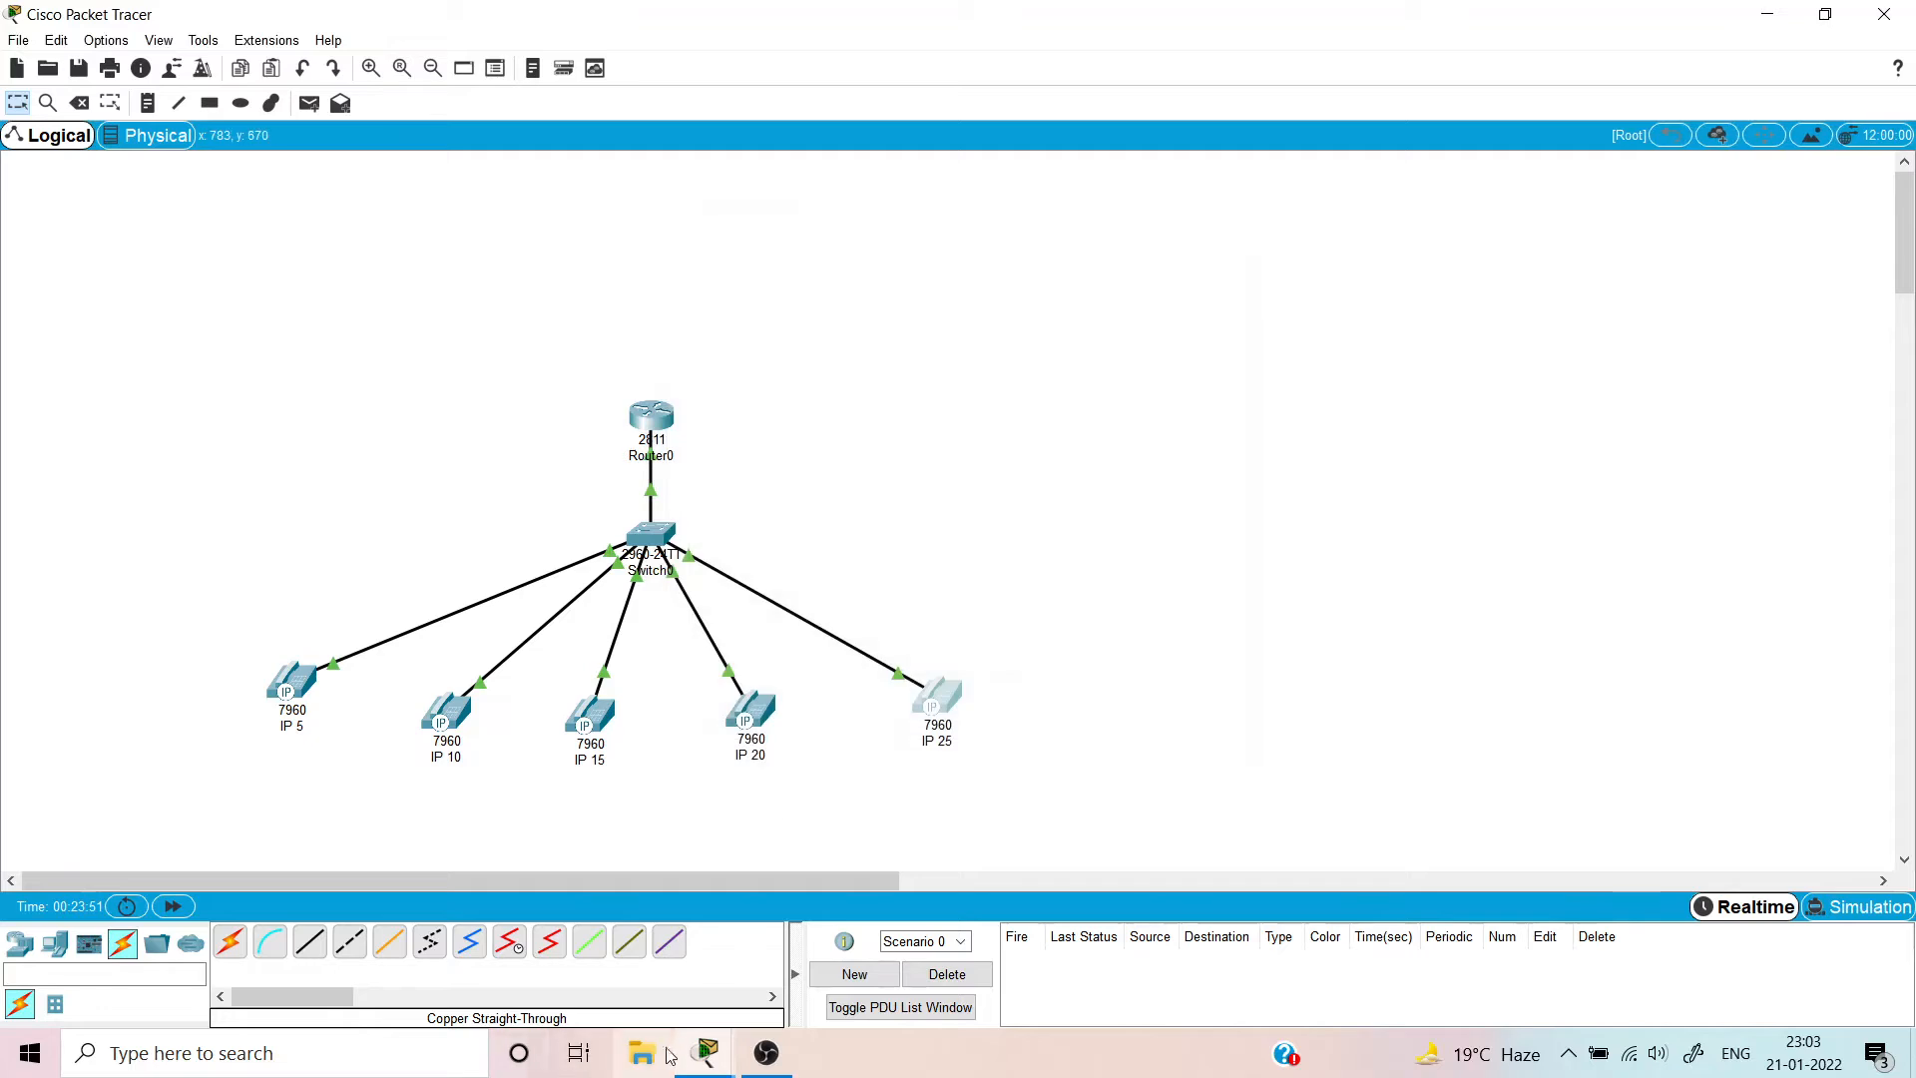
- Bring phone IP 5's window back to the front and close it
mouse_move(706, 1048)
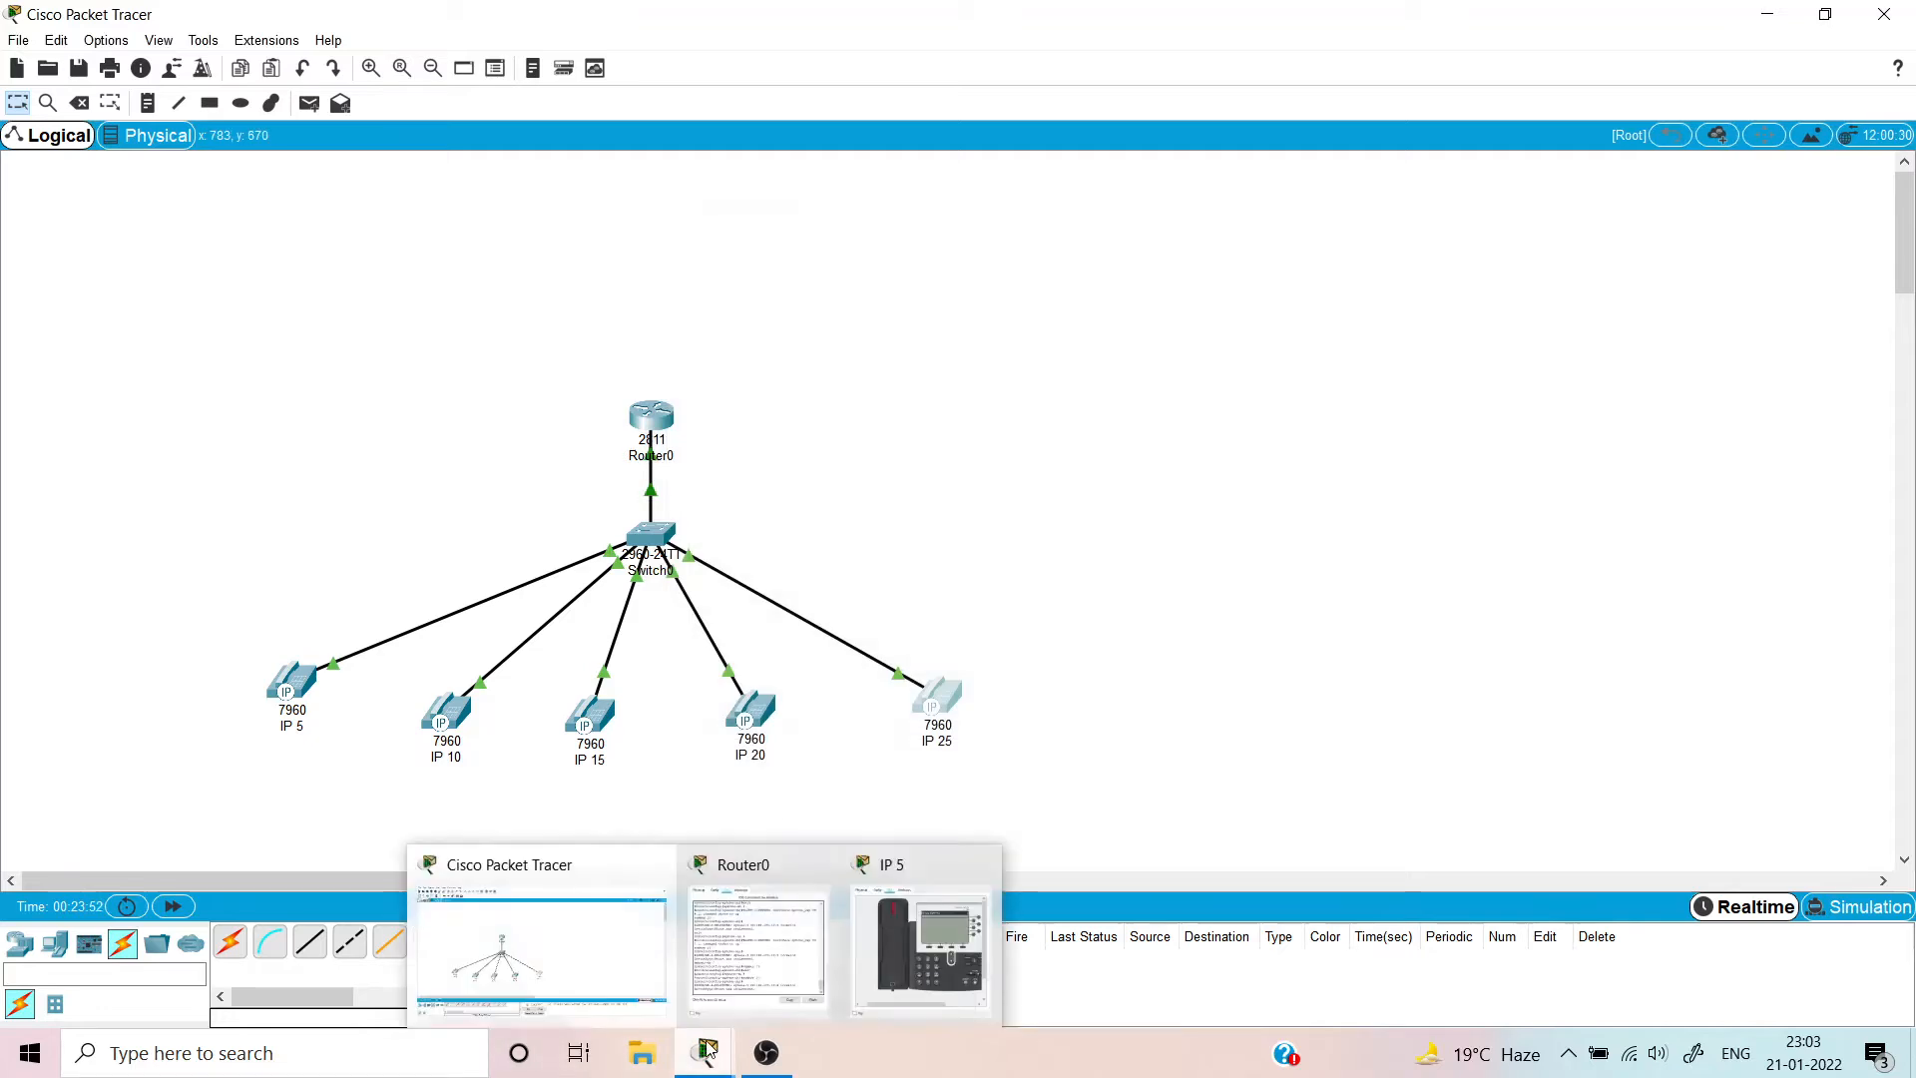
click(963, 868)
click(1603, 197)
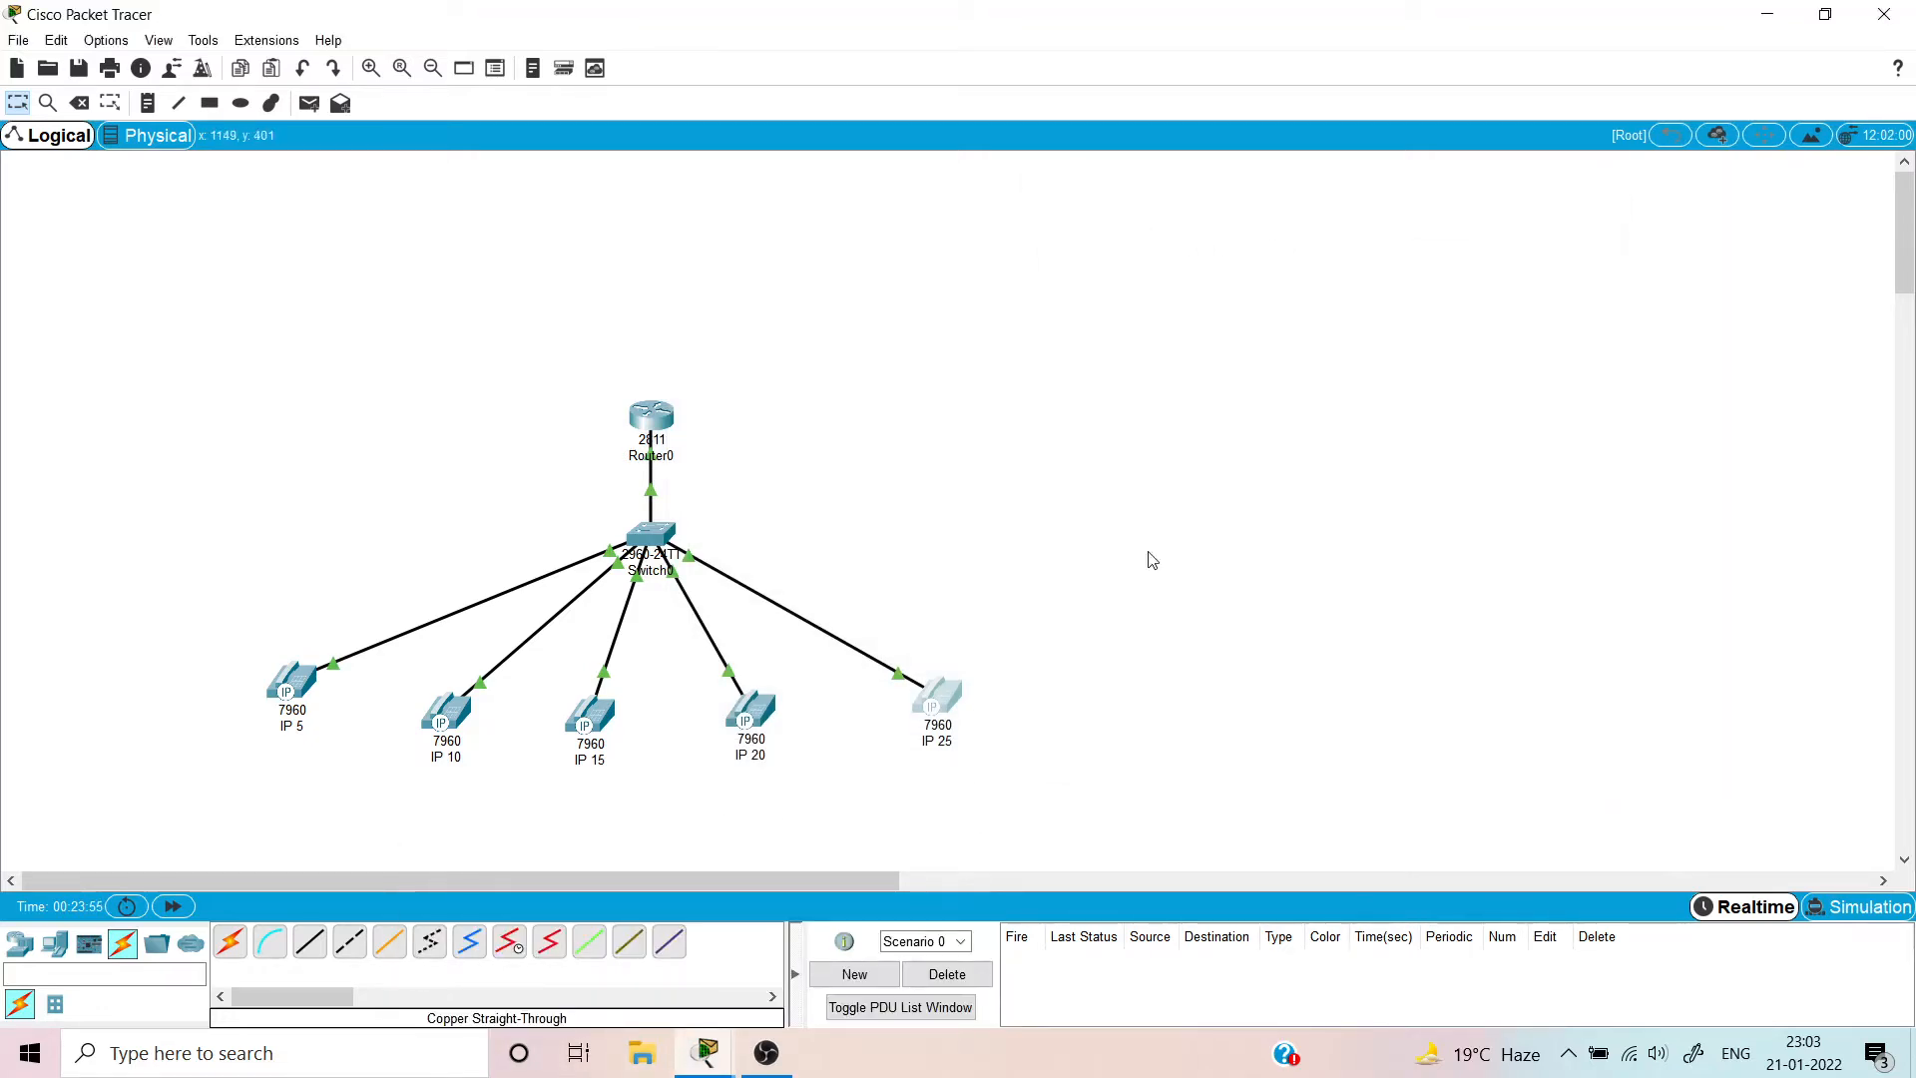
- Call extension 25 from phone IP 15, move IP 15's window aside and answer the call on phone IP 25
click(590, 716)
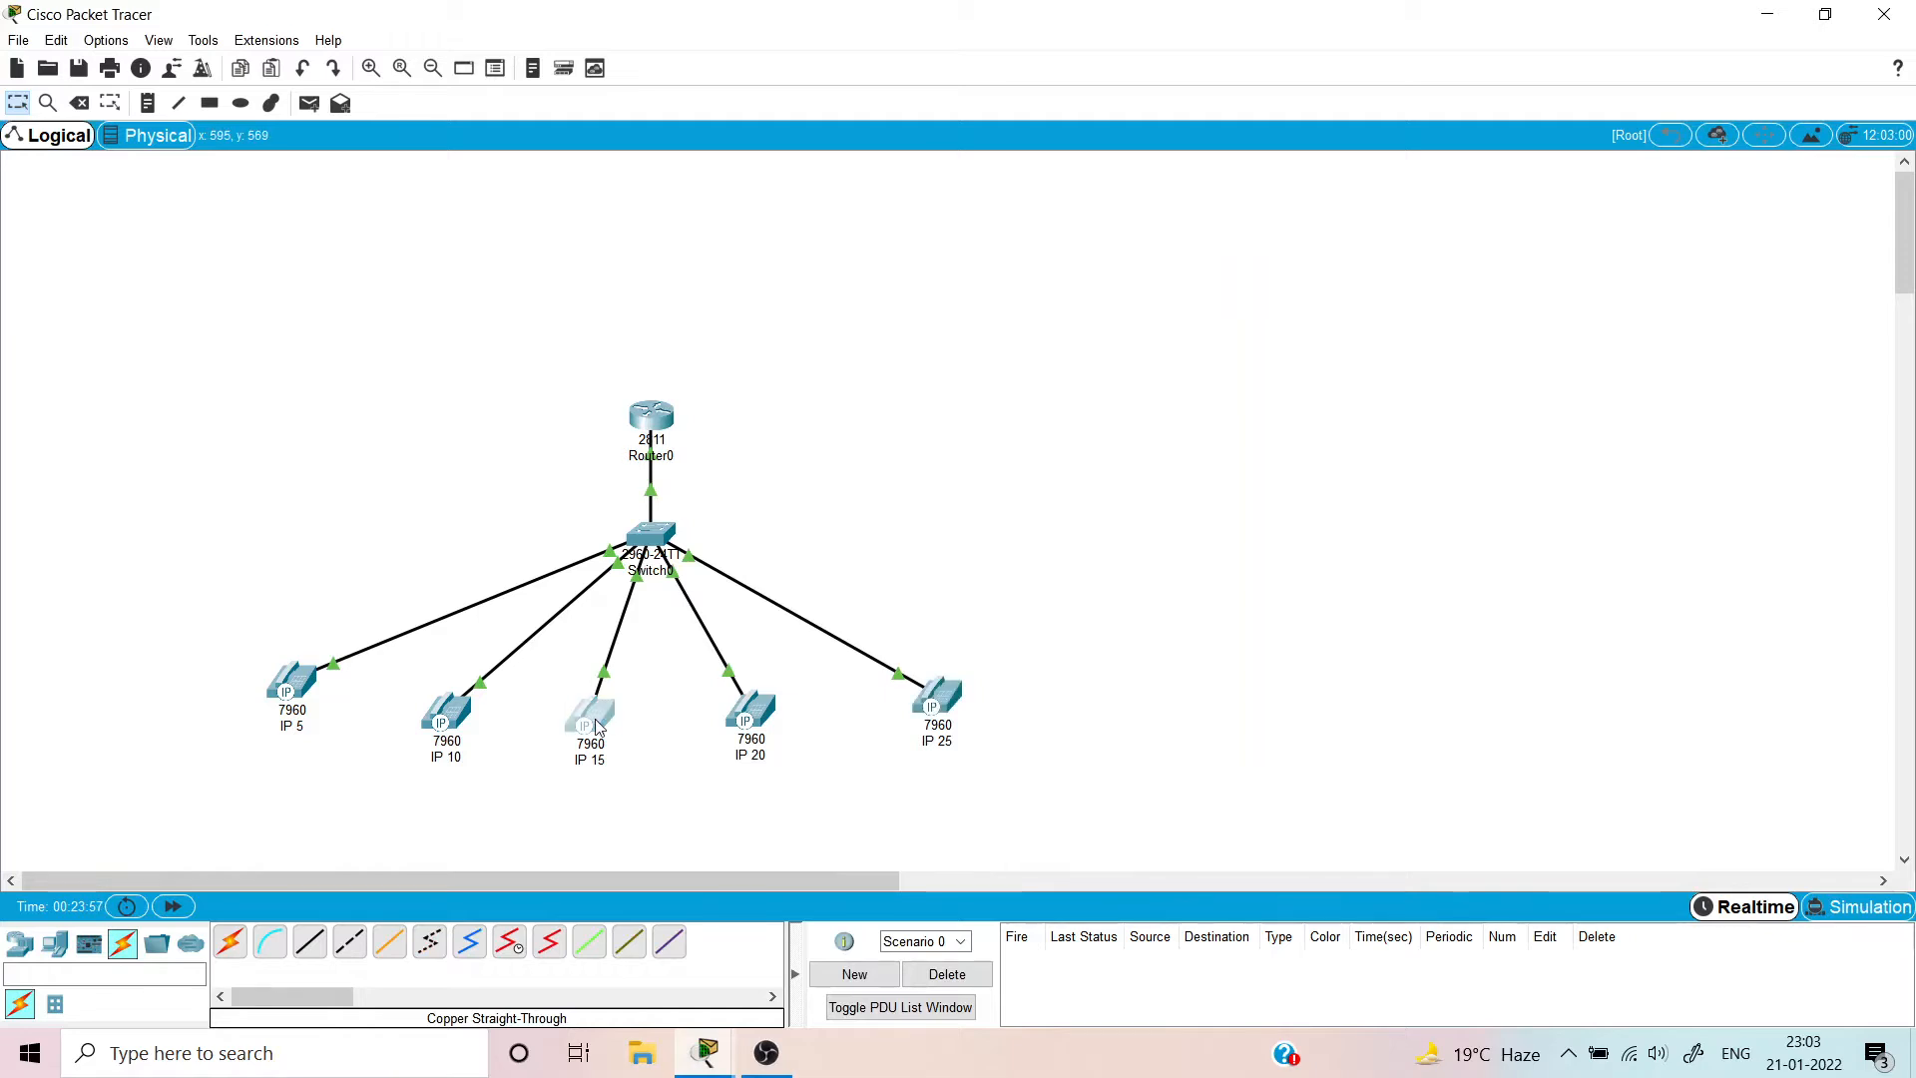
click(890, 459)
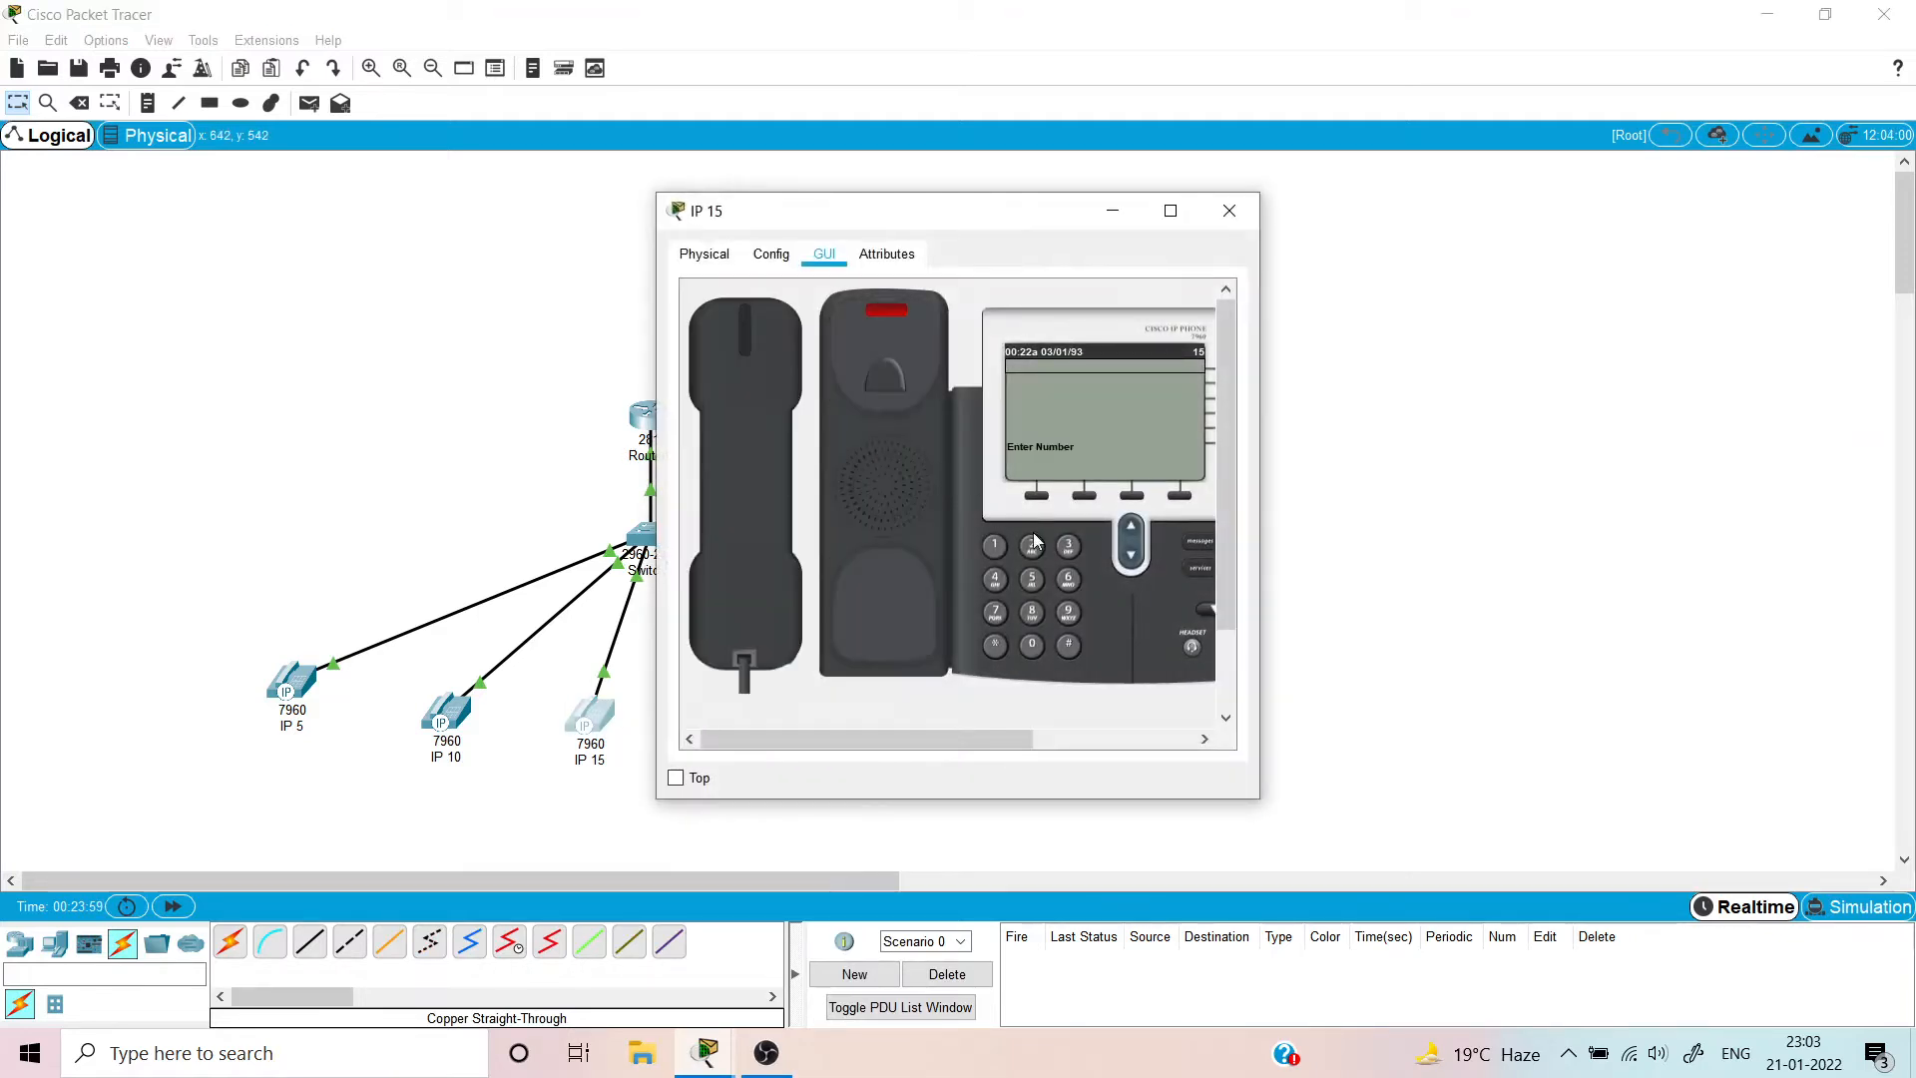
click(1032, 545)
click(1028, 581)
drag(1048, 217, 429, 239)
click(936, 701)
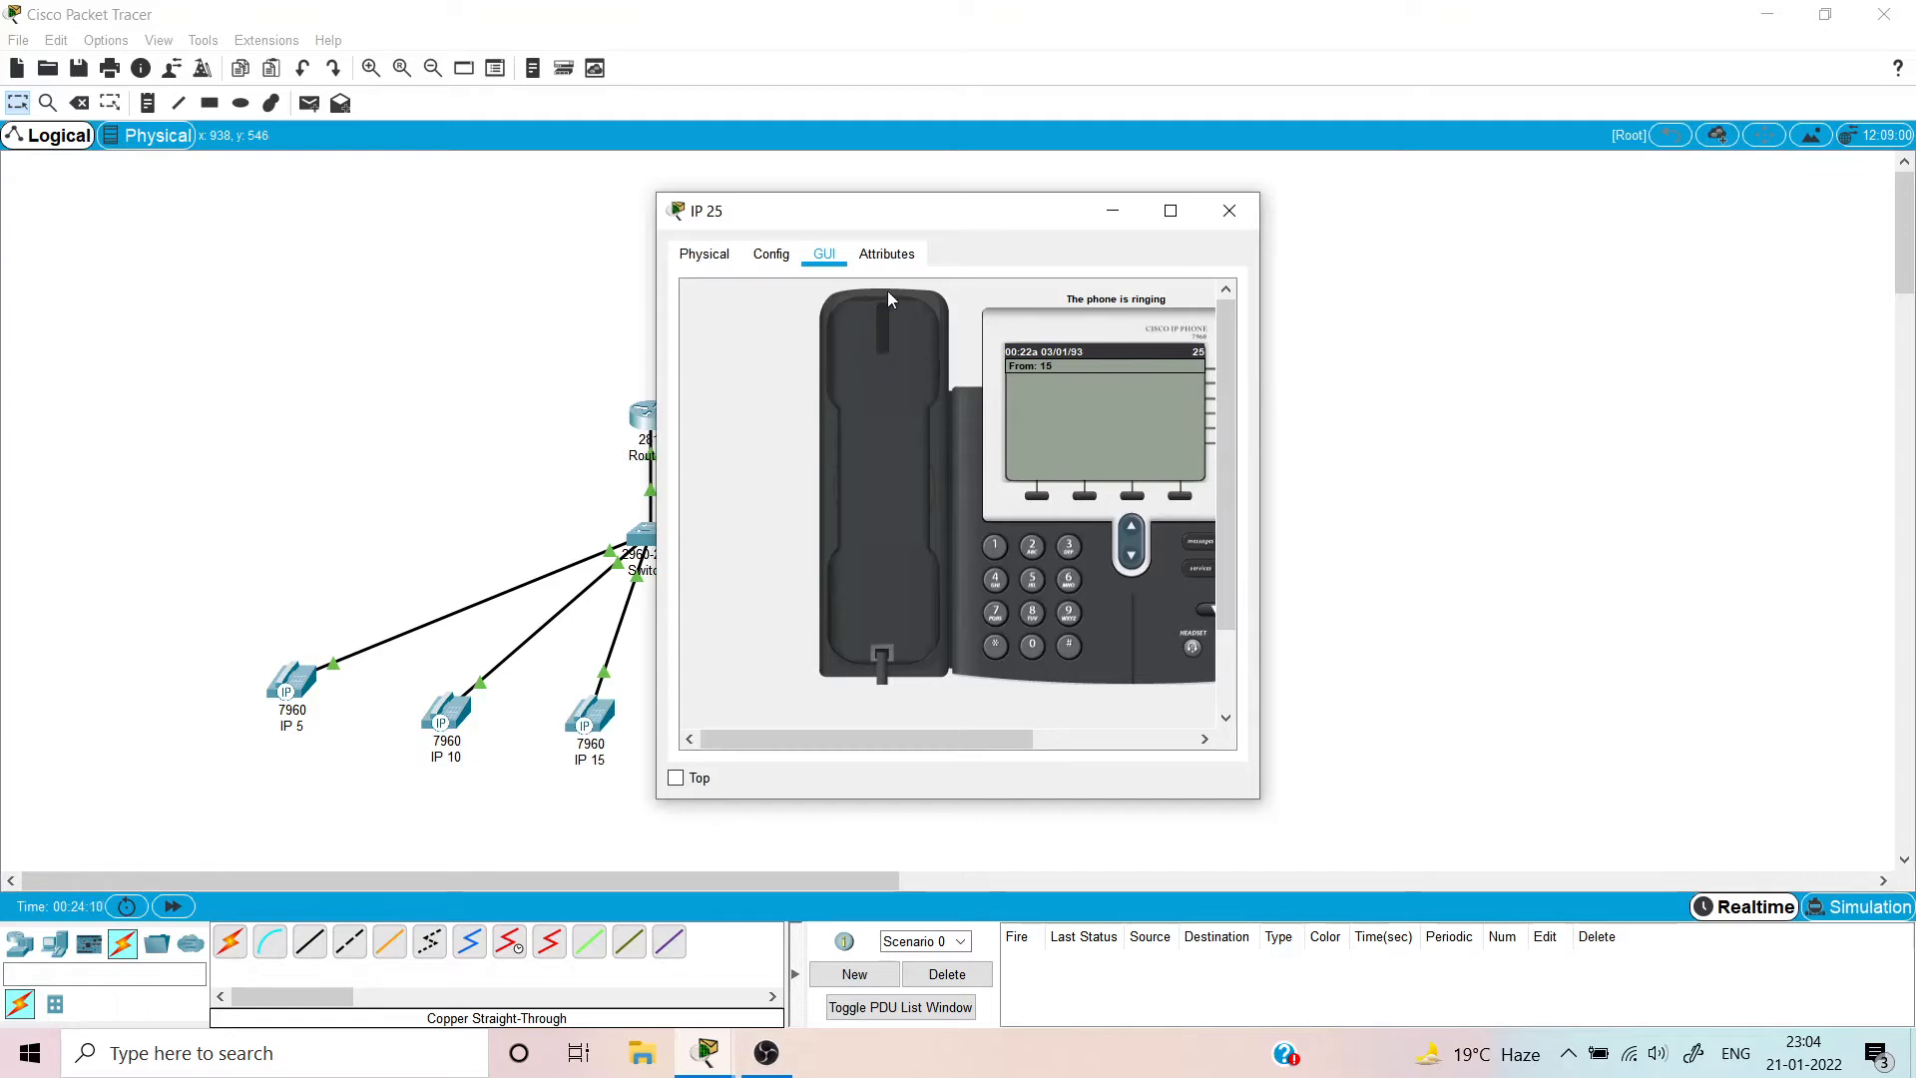
click(864, 357)
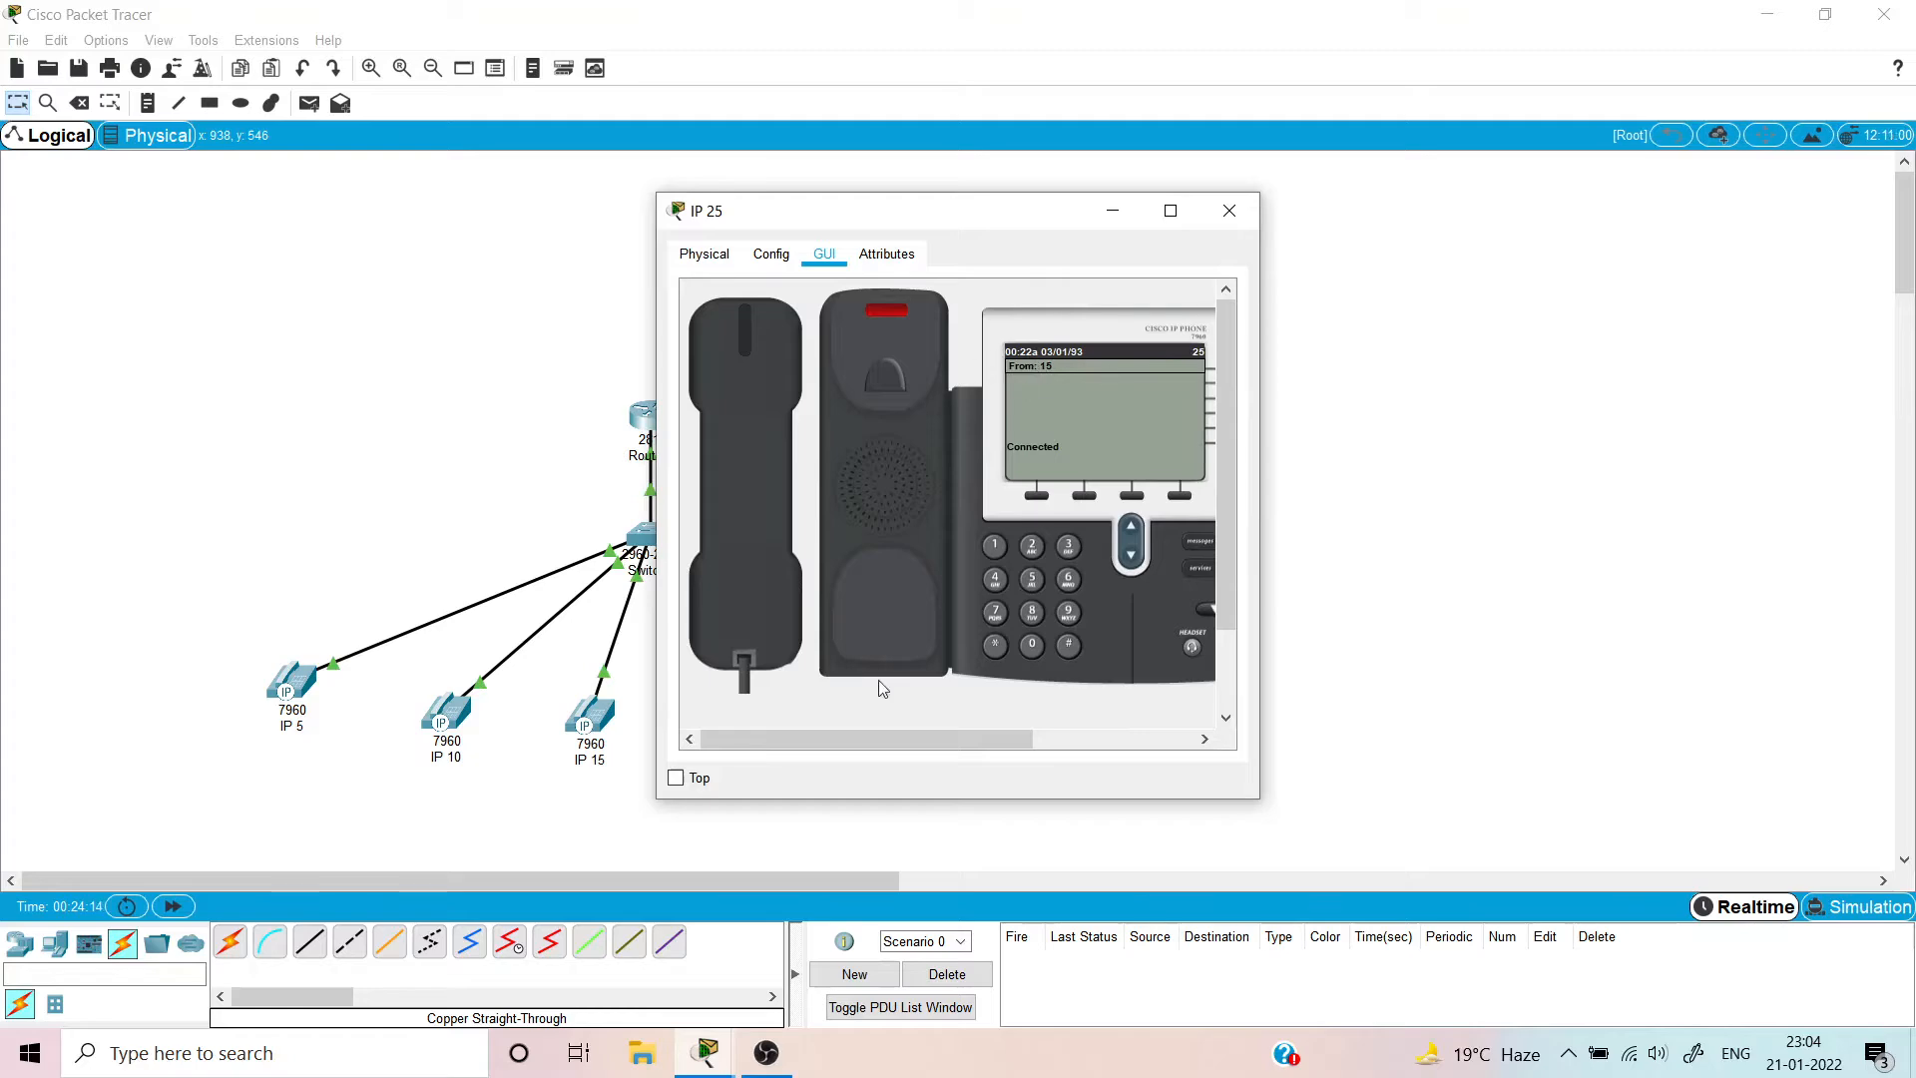
- Show phone IP 15's window beside IP 25's, hang up both handsets and close both phone windows
mouse_move(706, 1053)
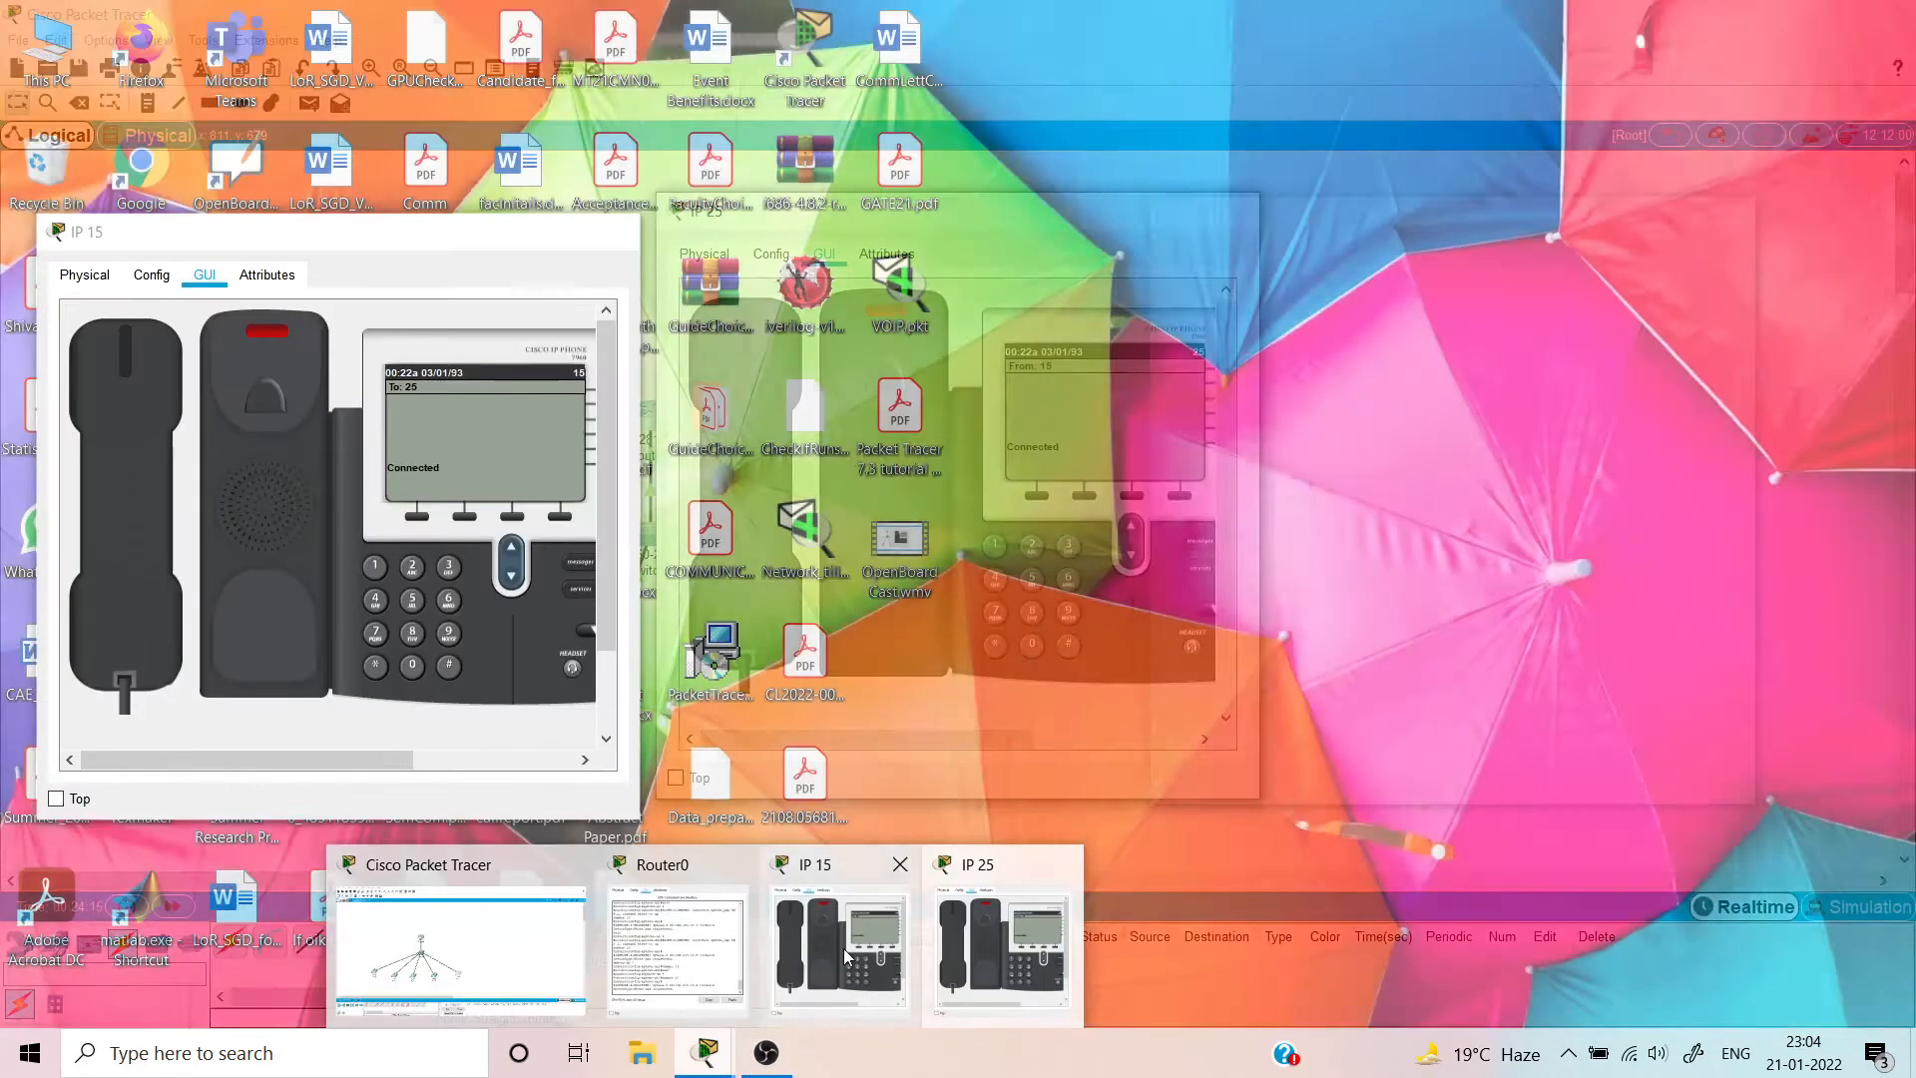
click(845, 955)
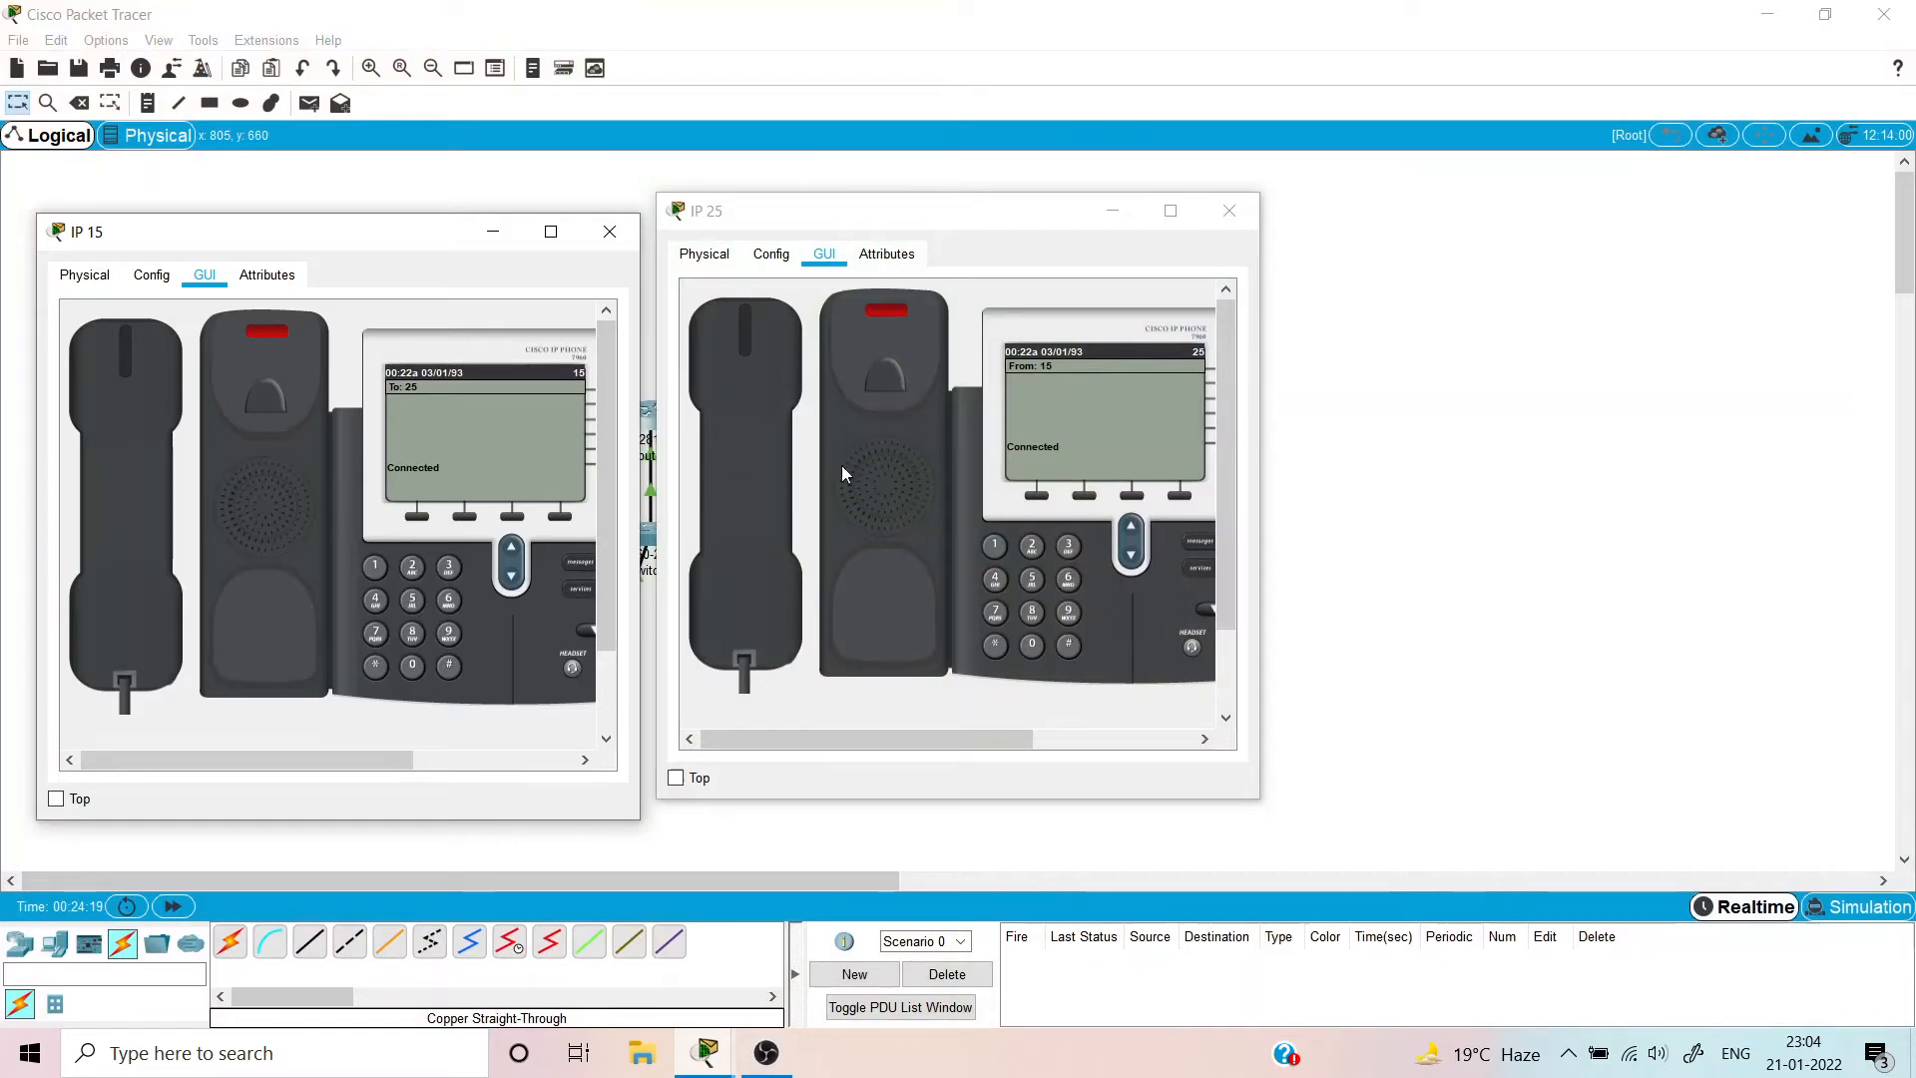
click(138, 542)
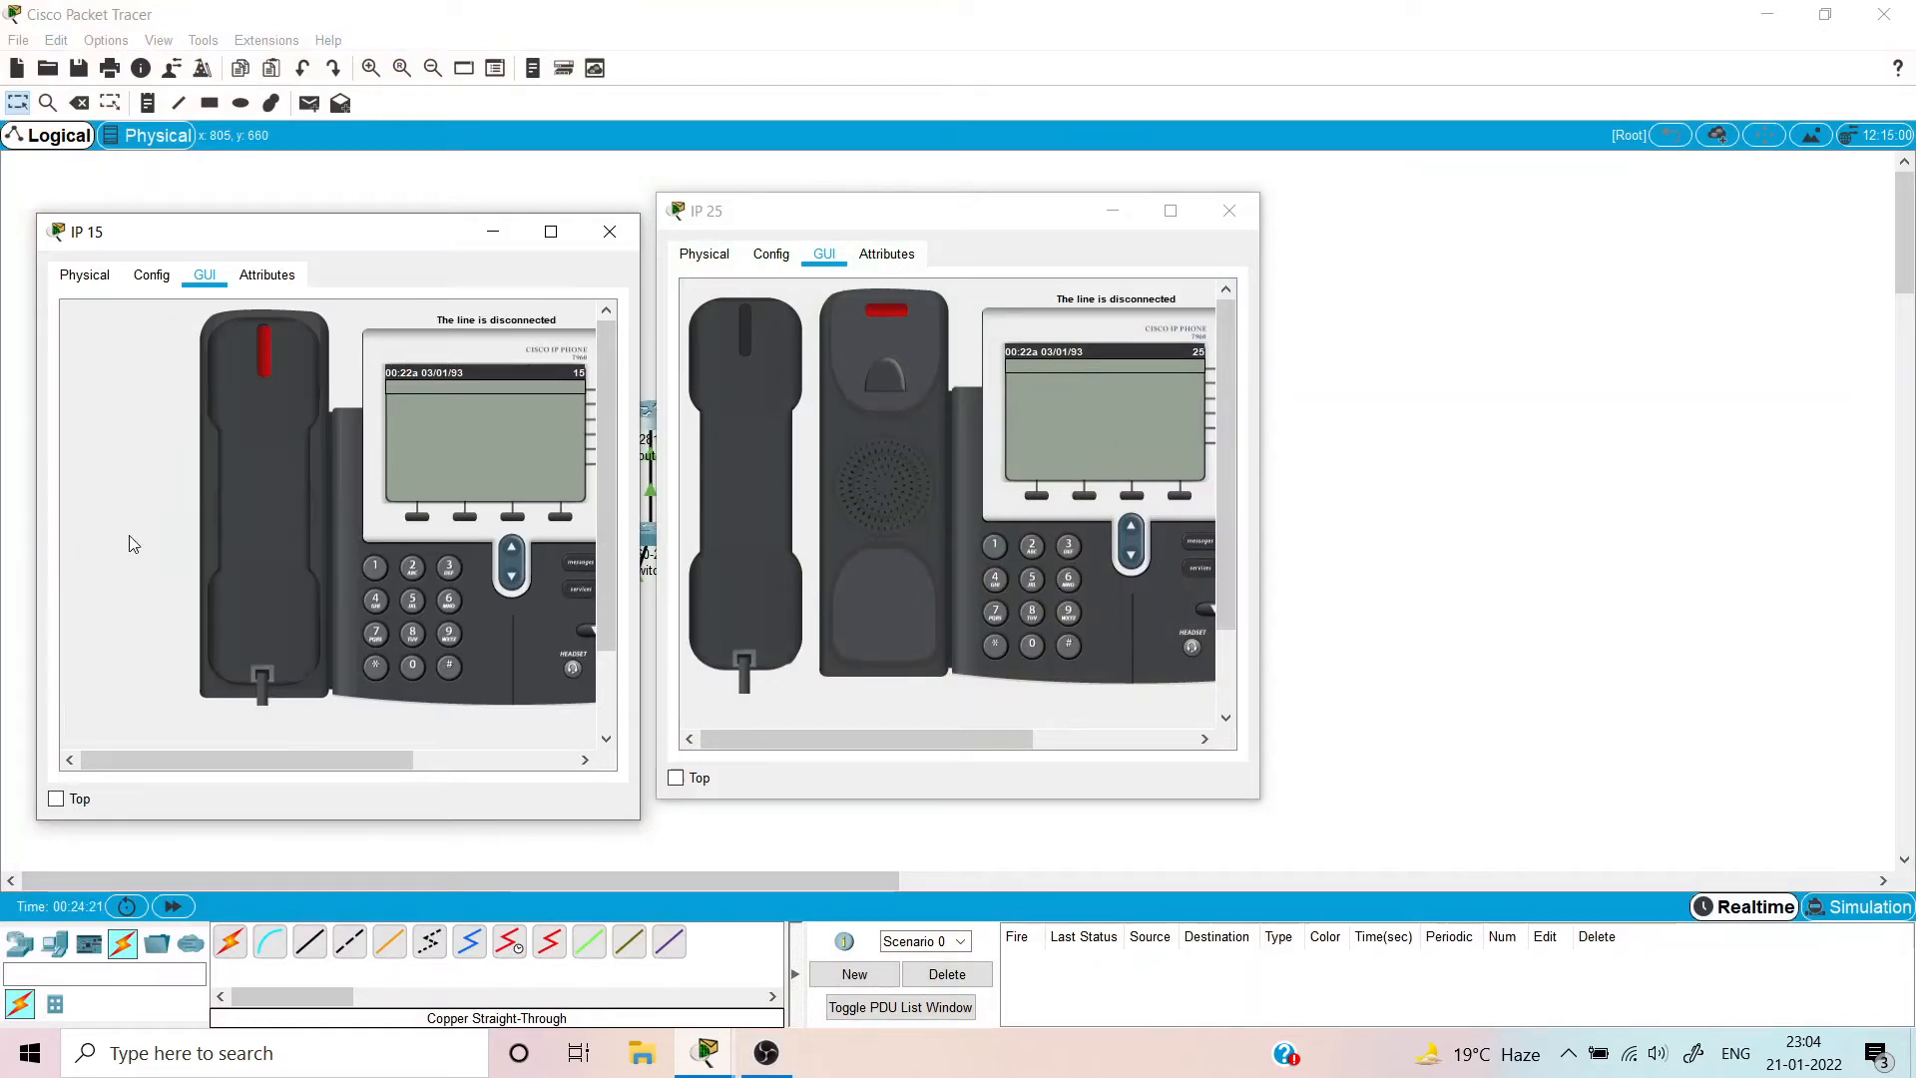
click(708, 507)
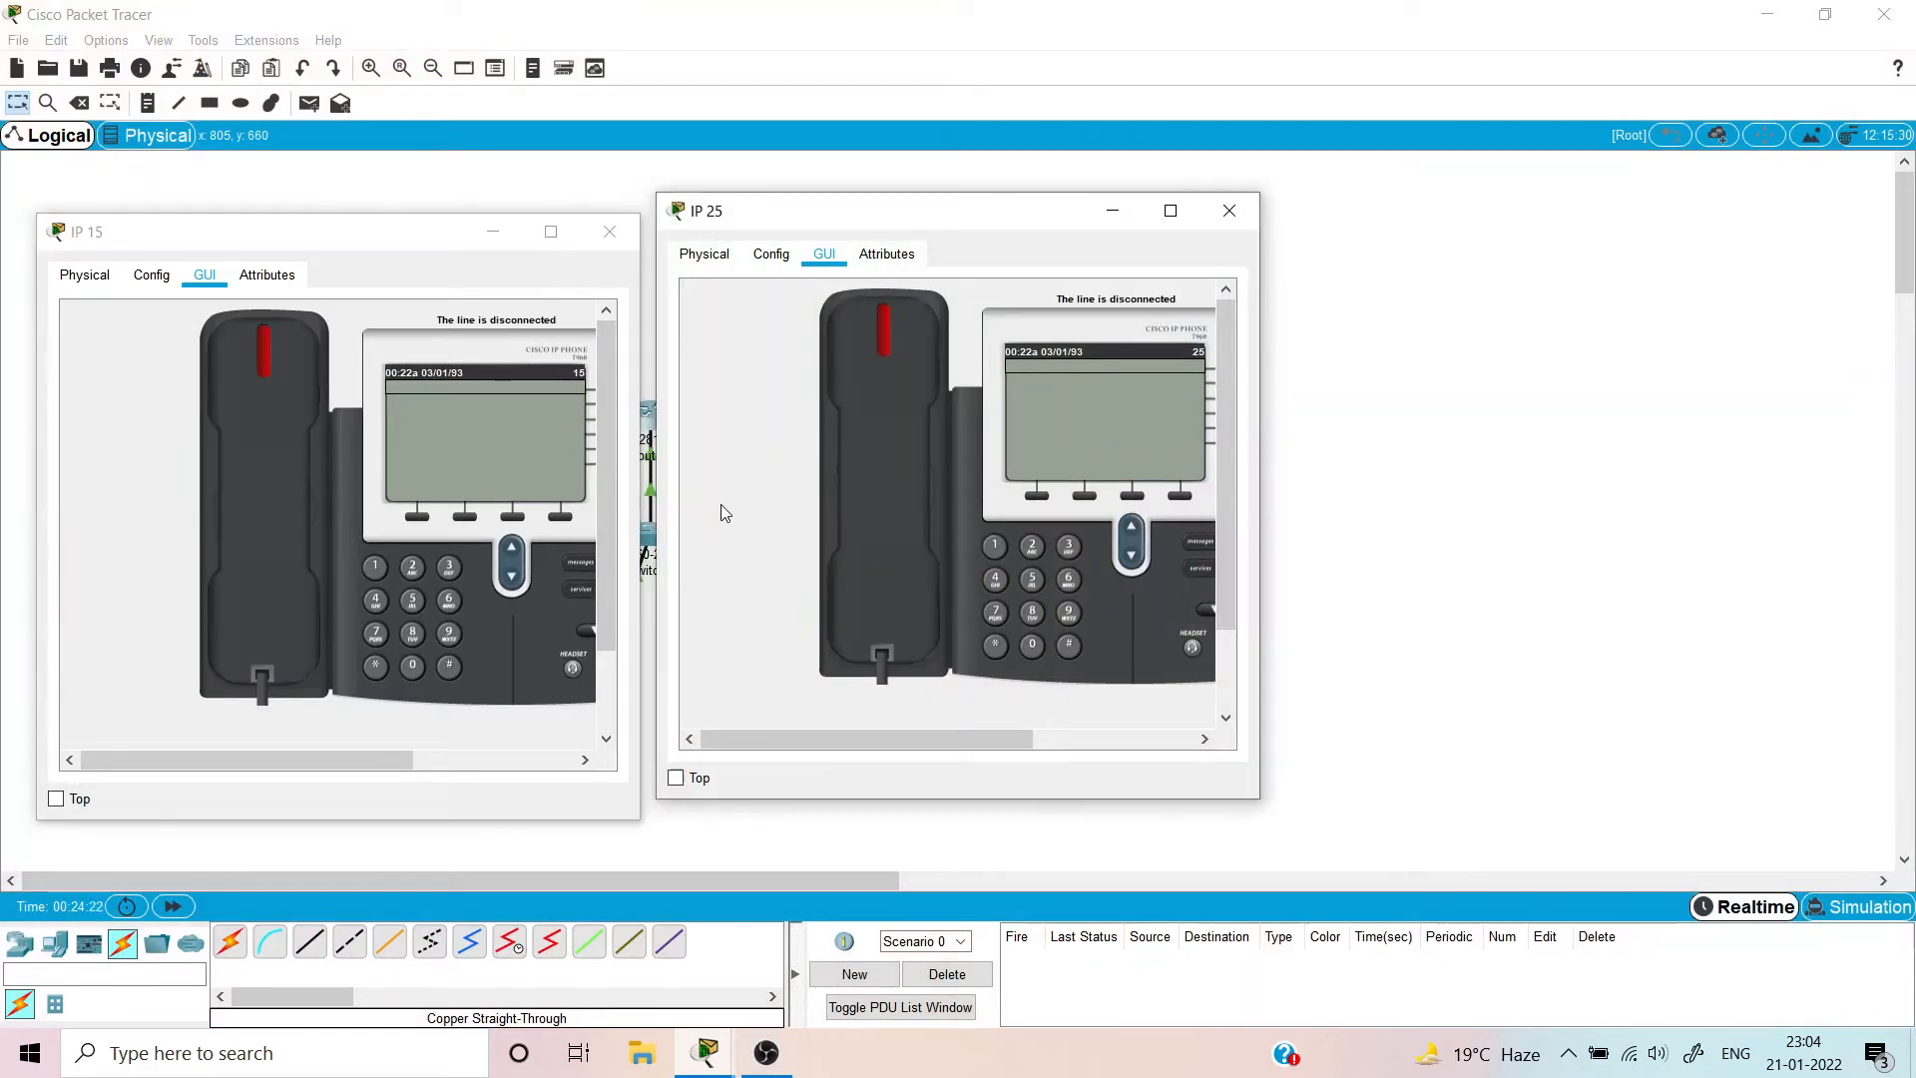
click(609, 232)
click(1251, 213)
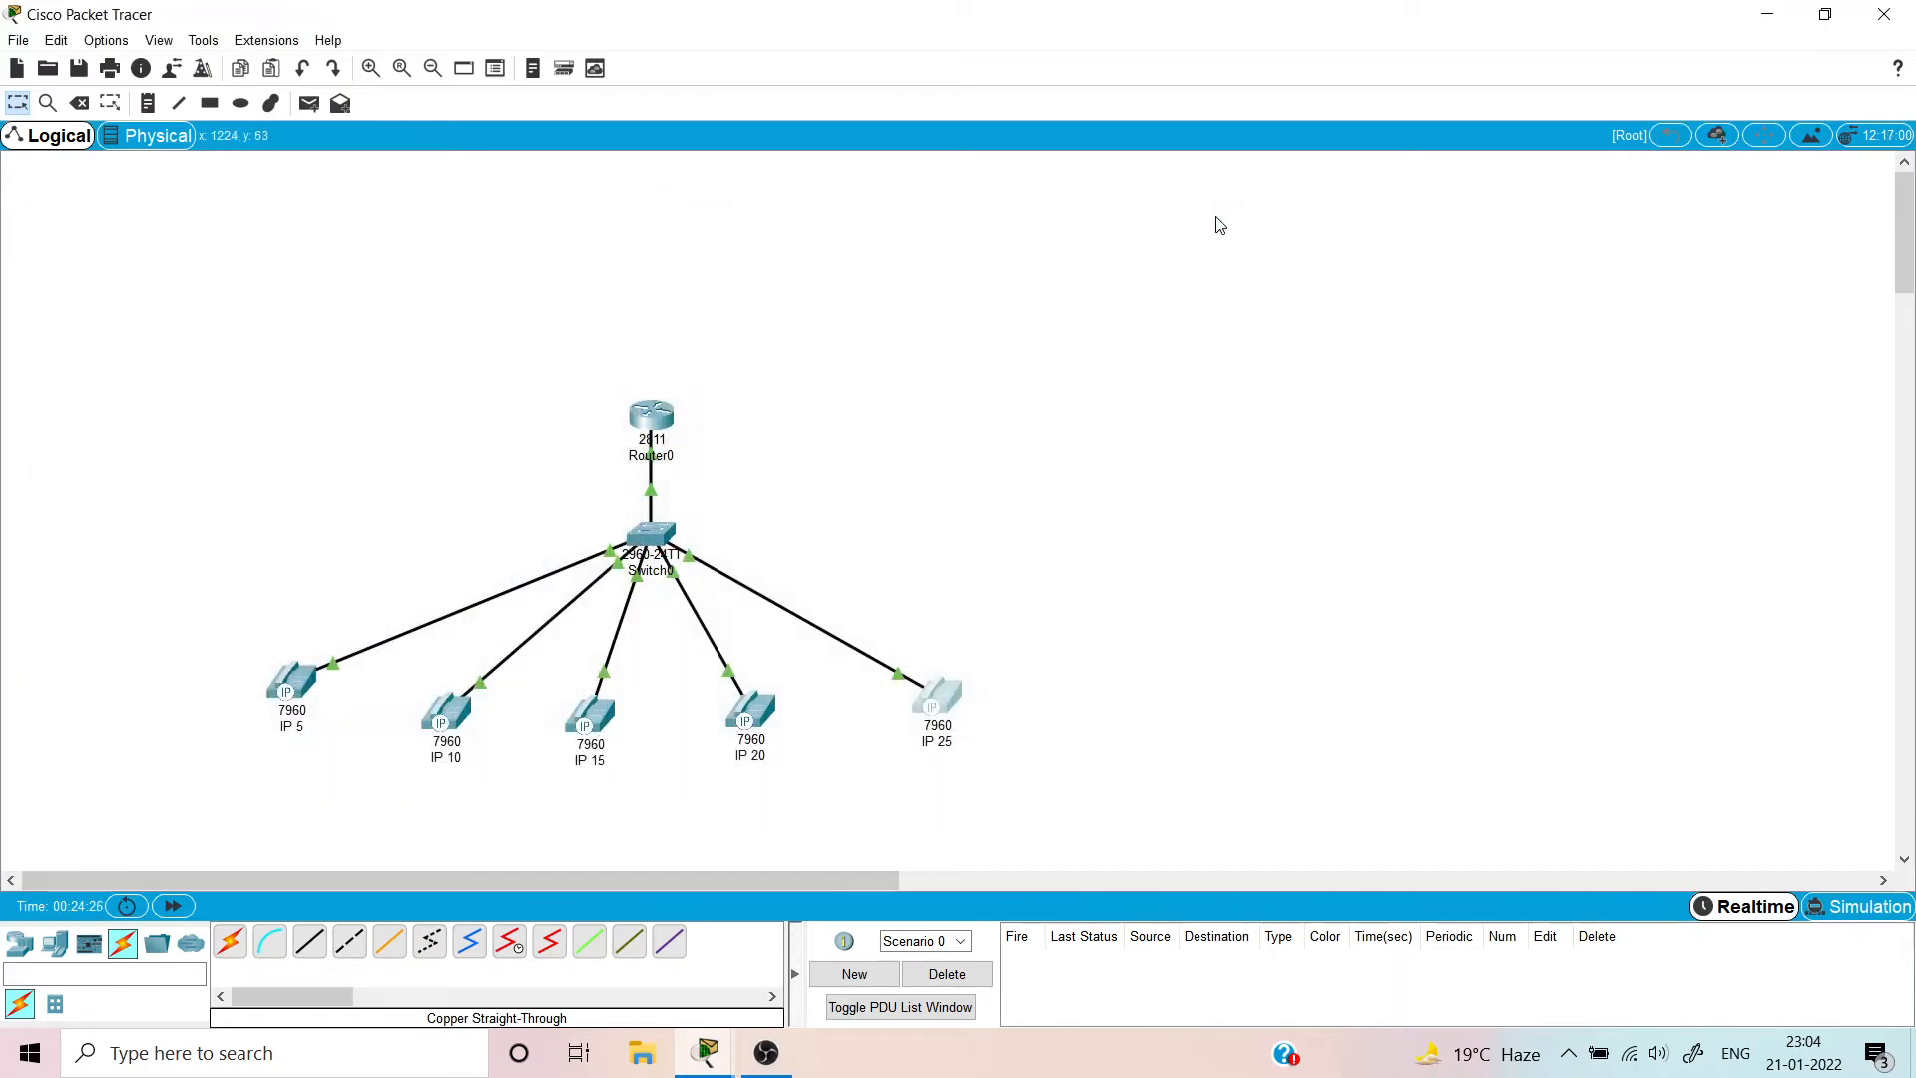